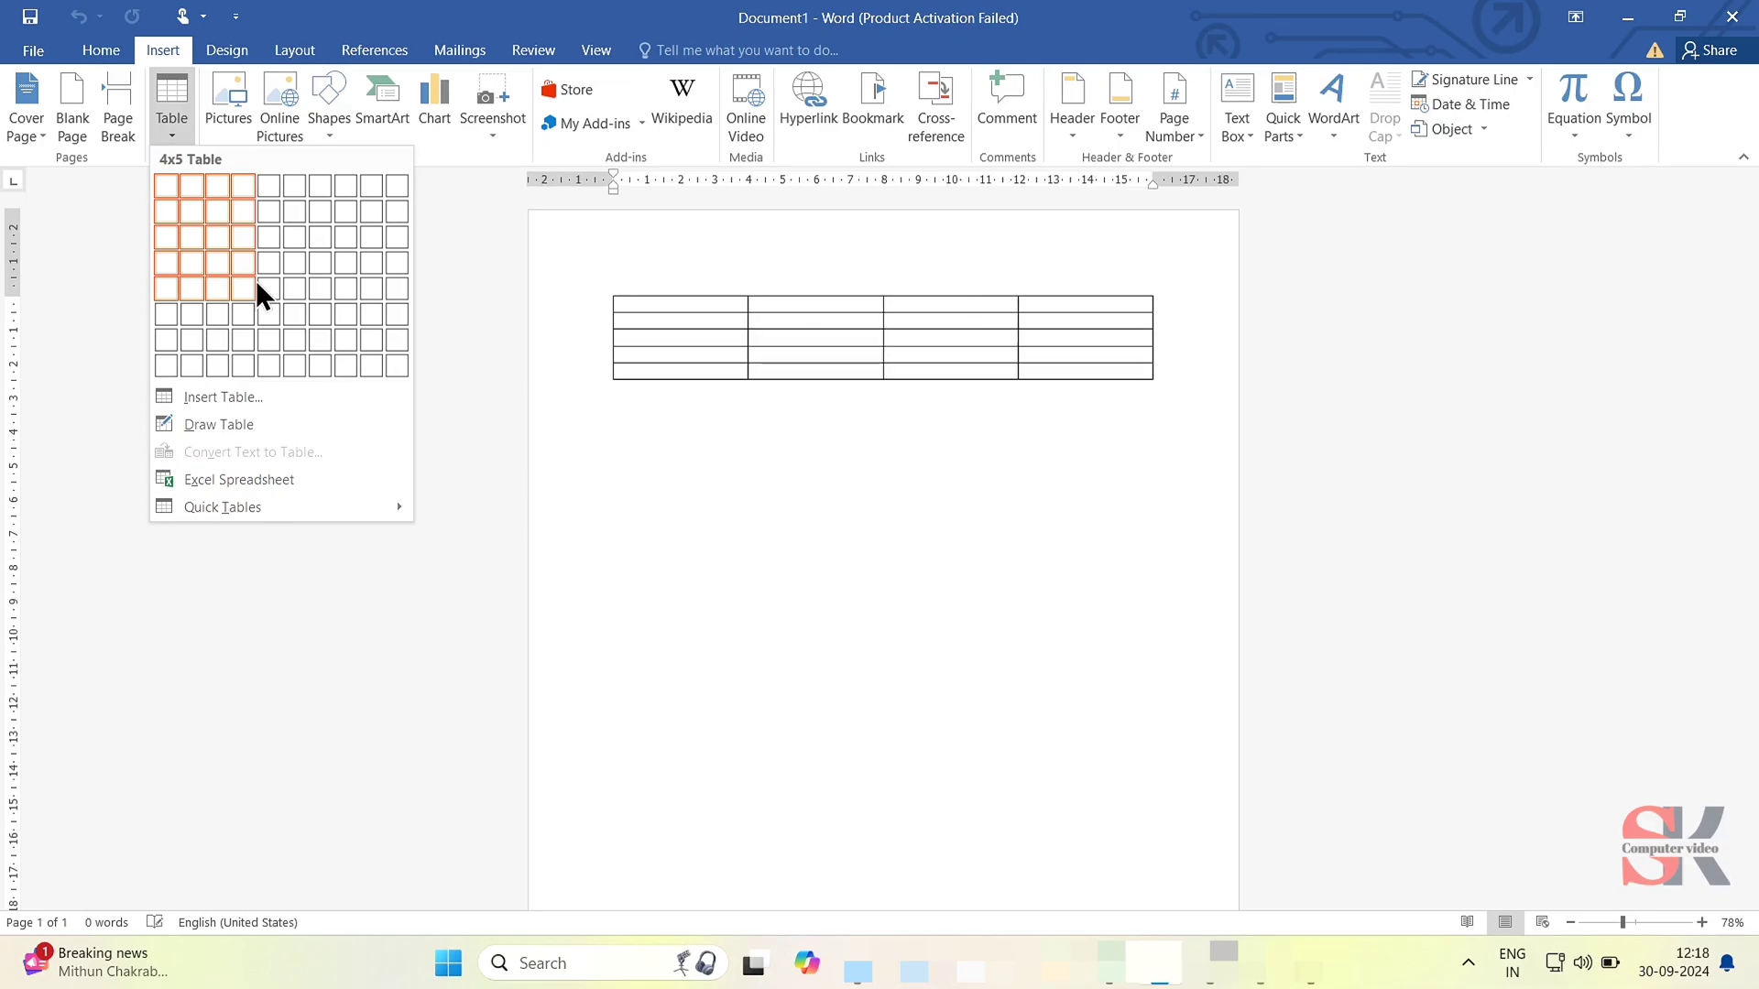
- Insert a table with four columns and five rows, and enter 1 in its first cell
left_click(258, 284)
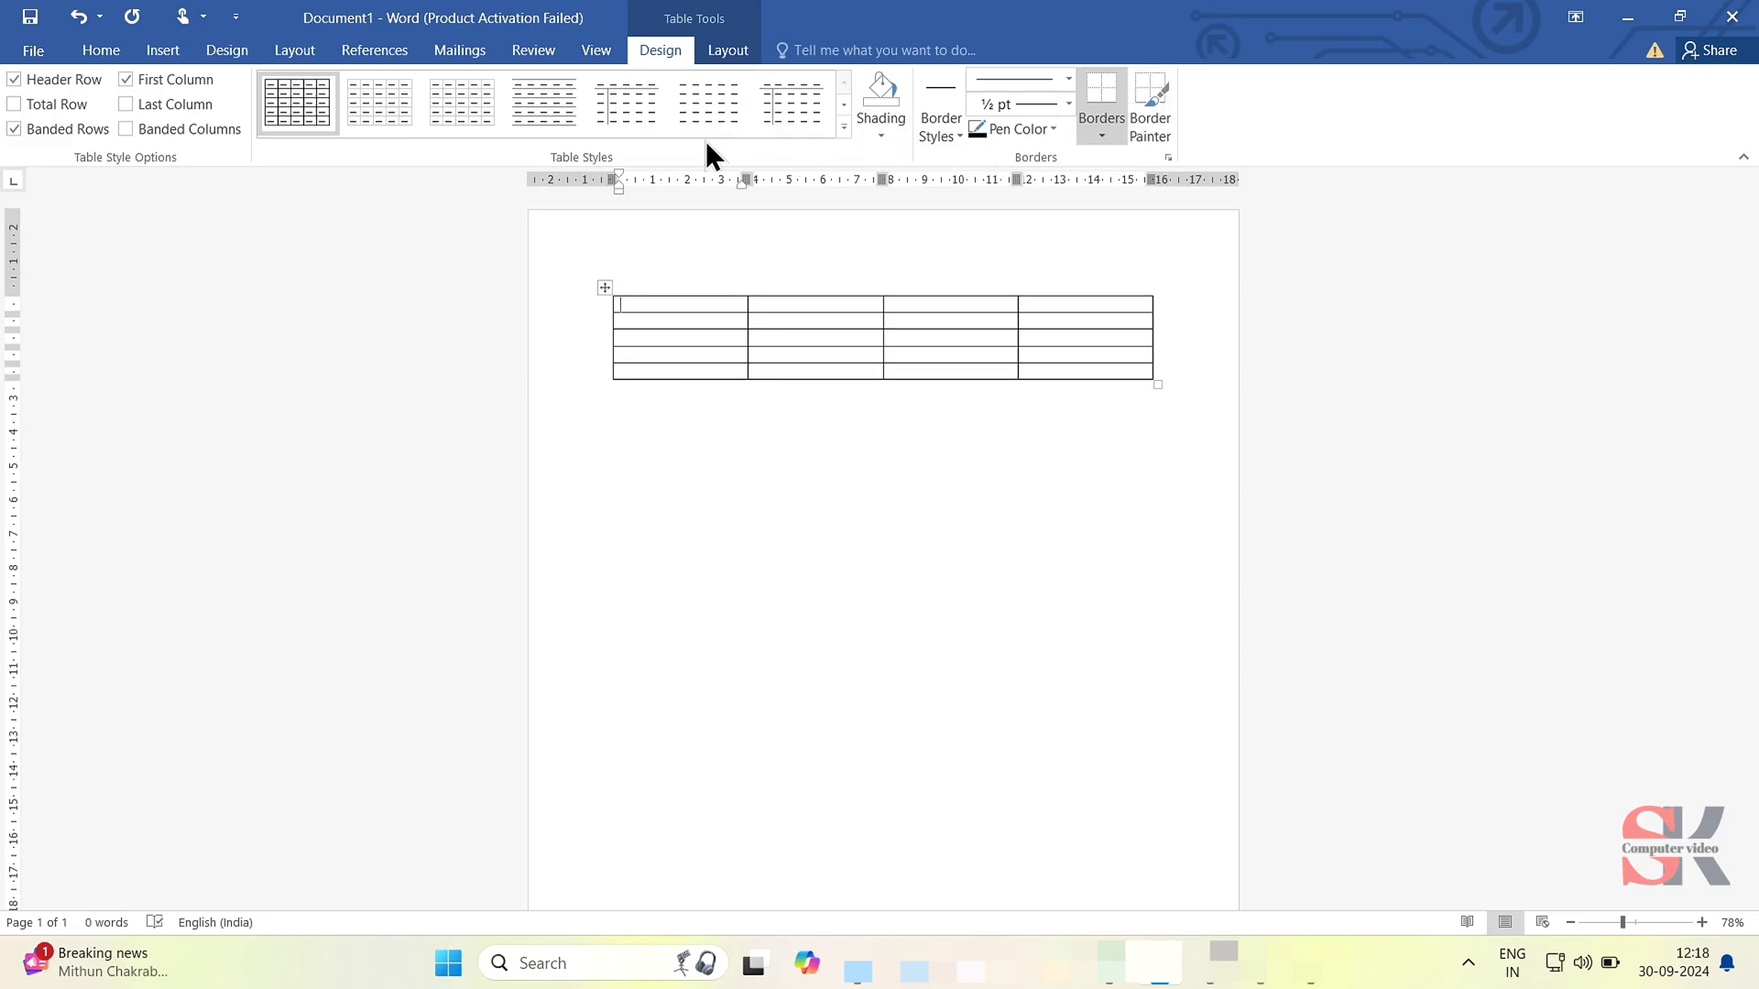
left_click(744, 46)
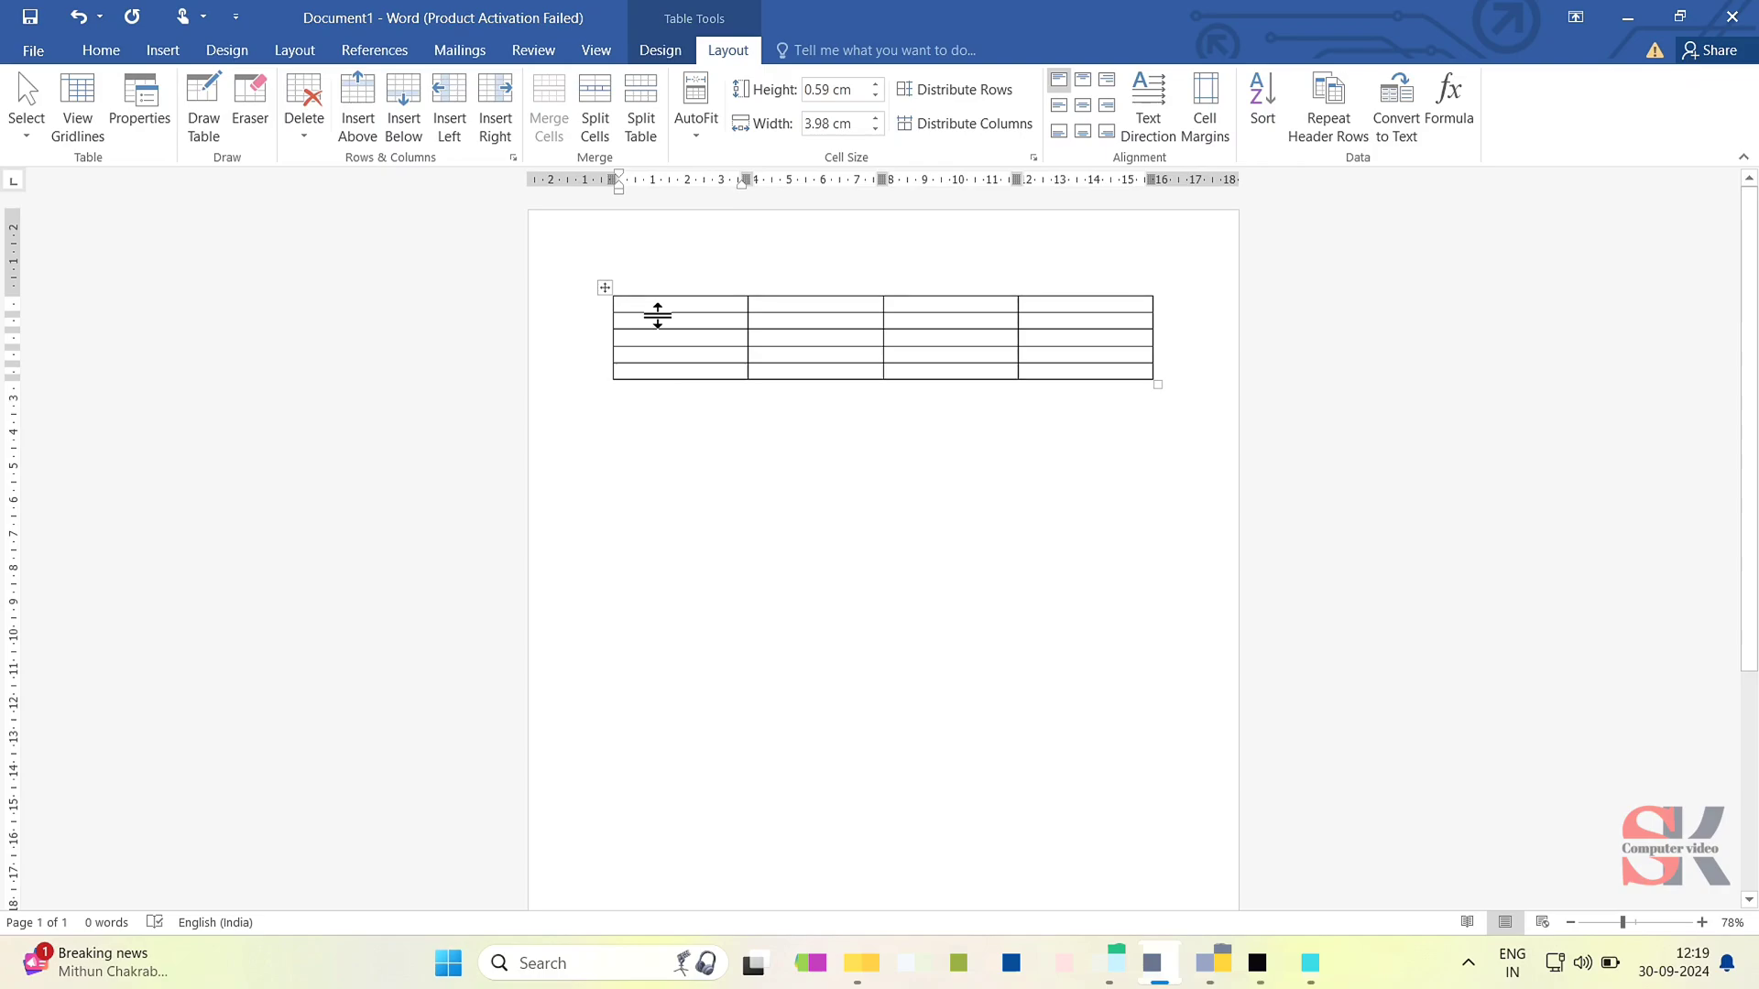
scroll(657, 315, "up", 2)
scroll(657, 315, "up", 4)
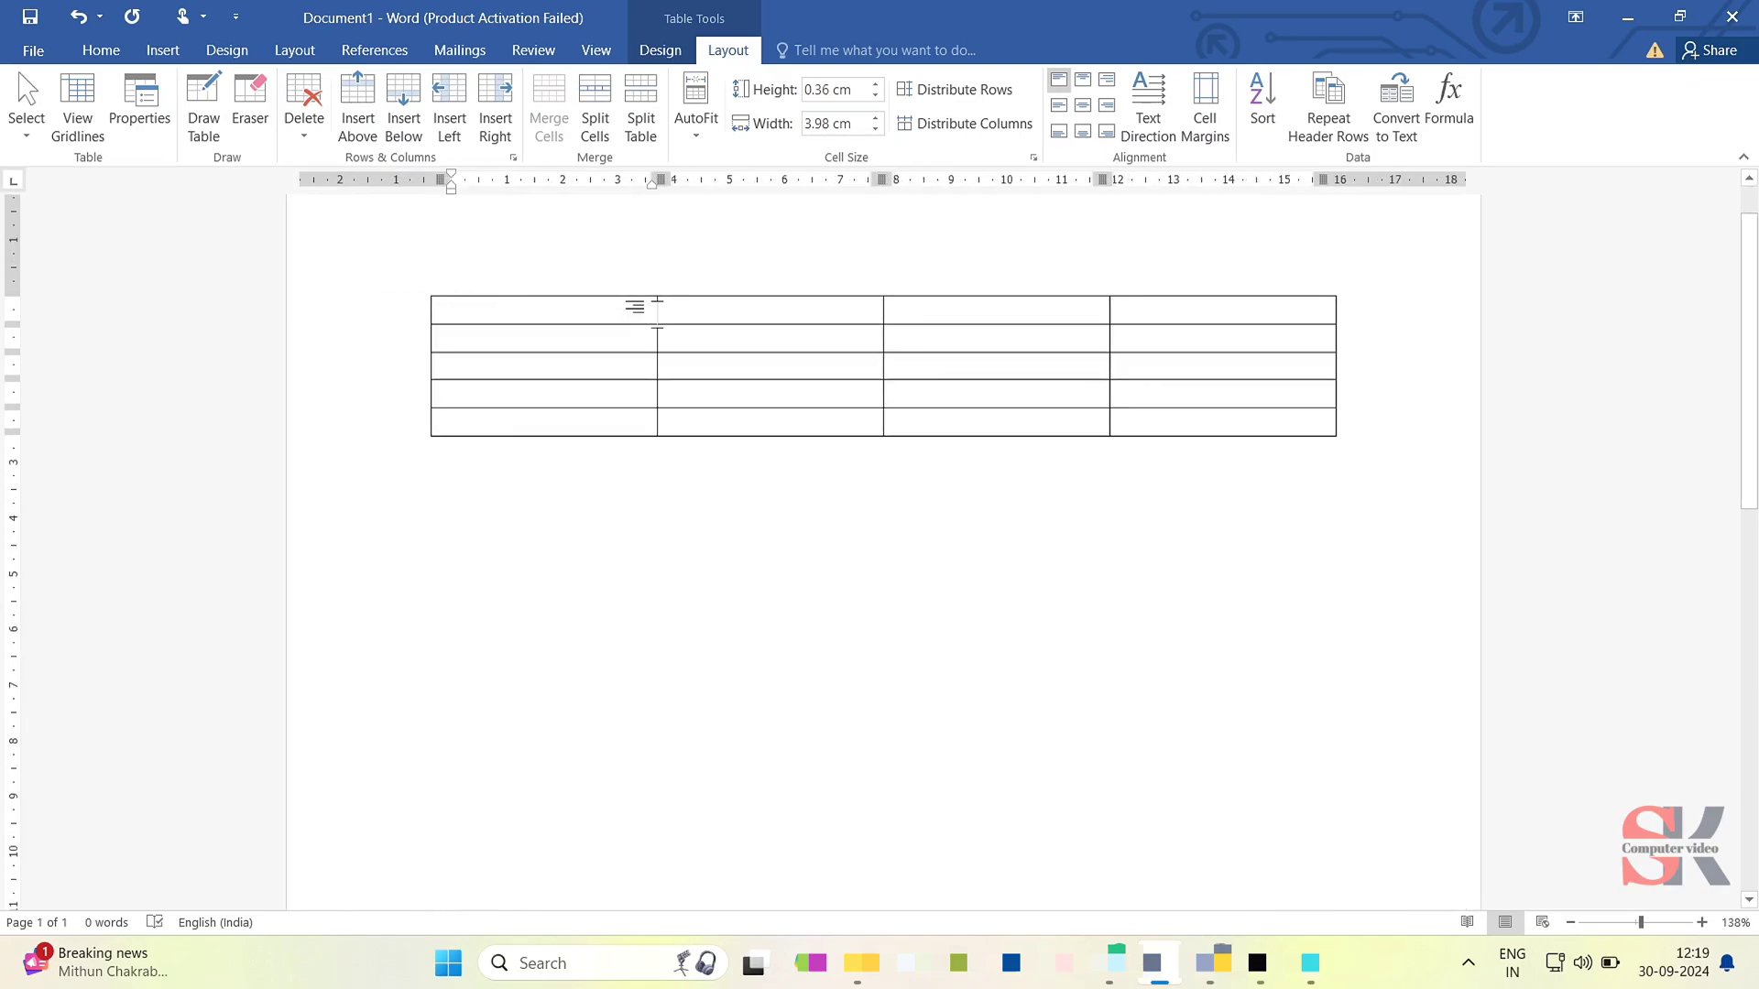
scroll(657, 315, "up", 3)
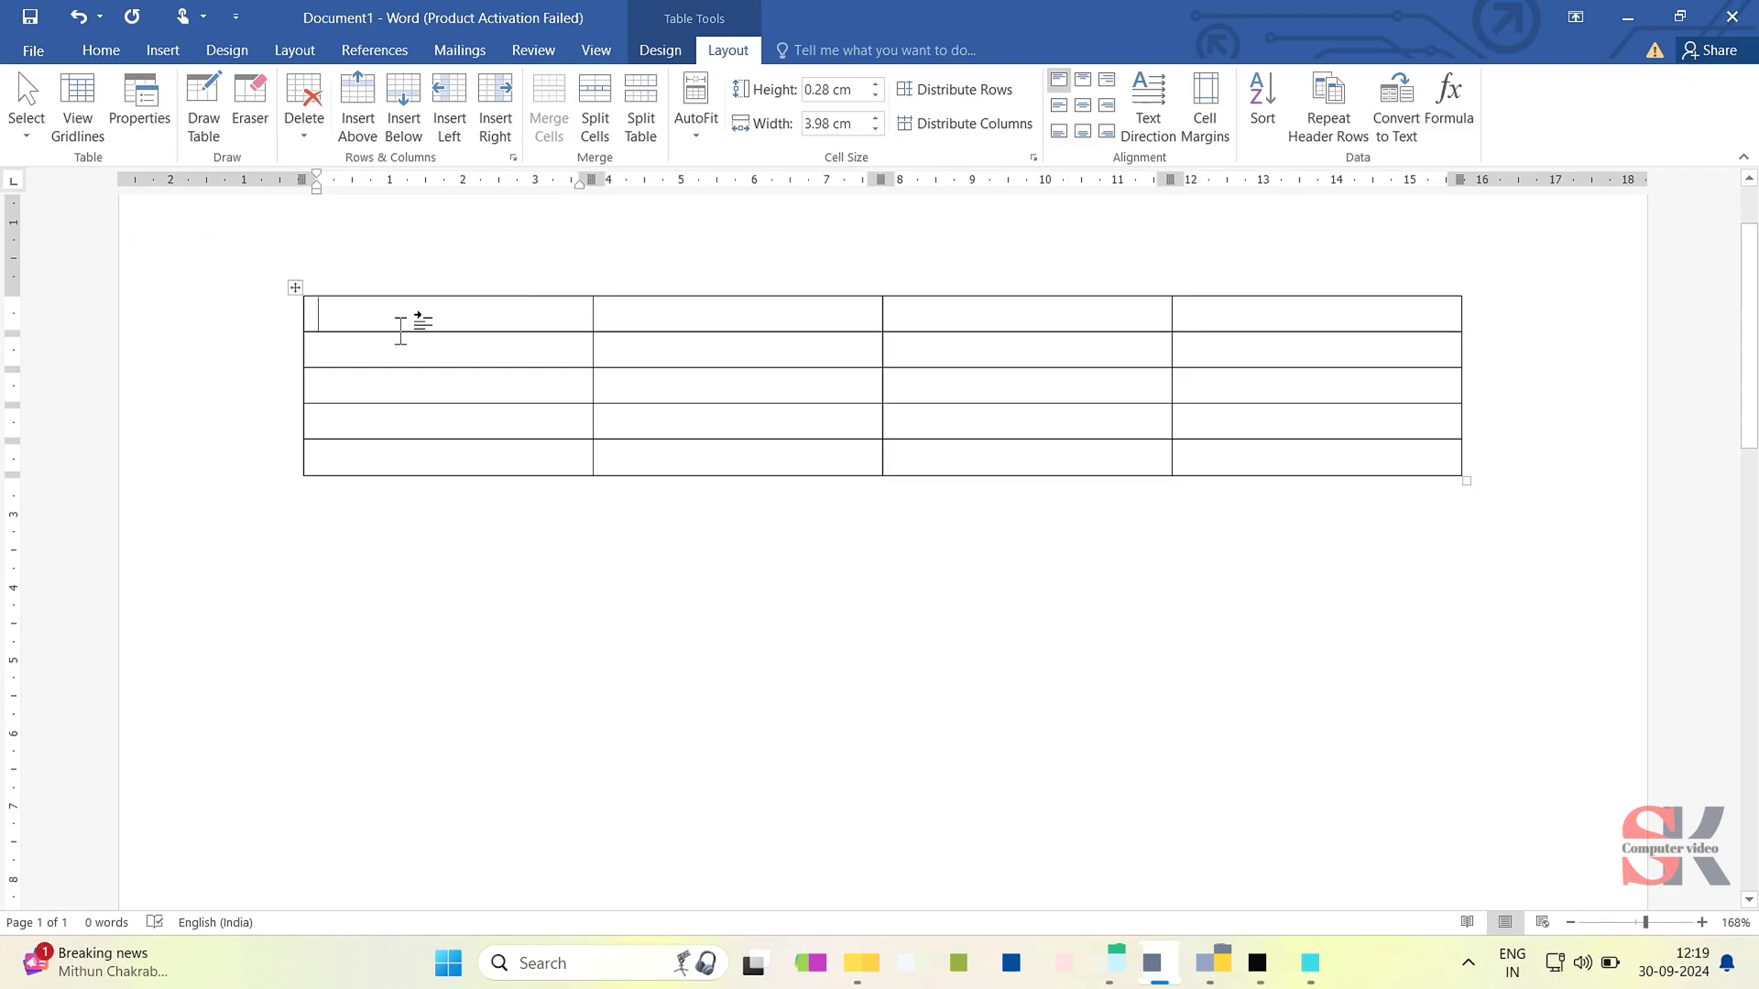
type("1")
key("Return")
type("2")
key("Return")
type("3")
key("Return")
type("4")
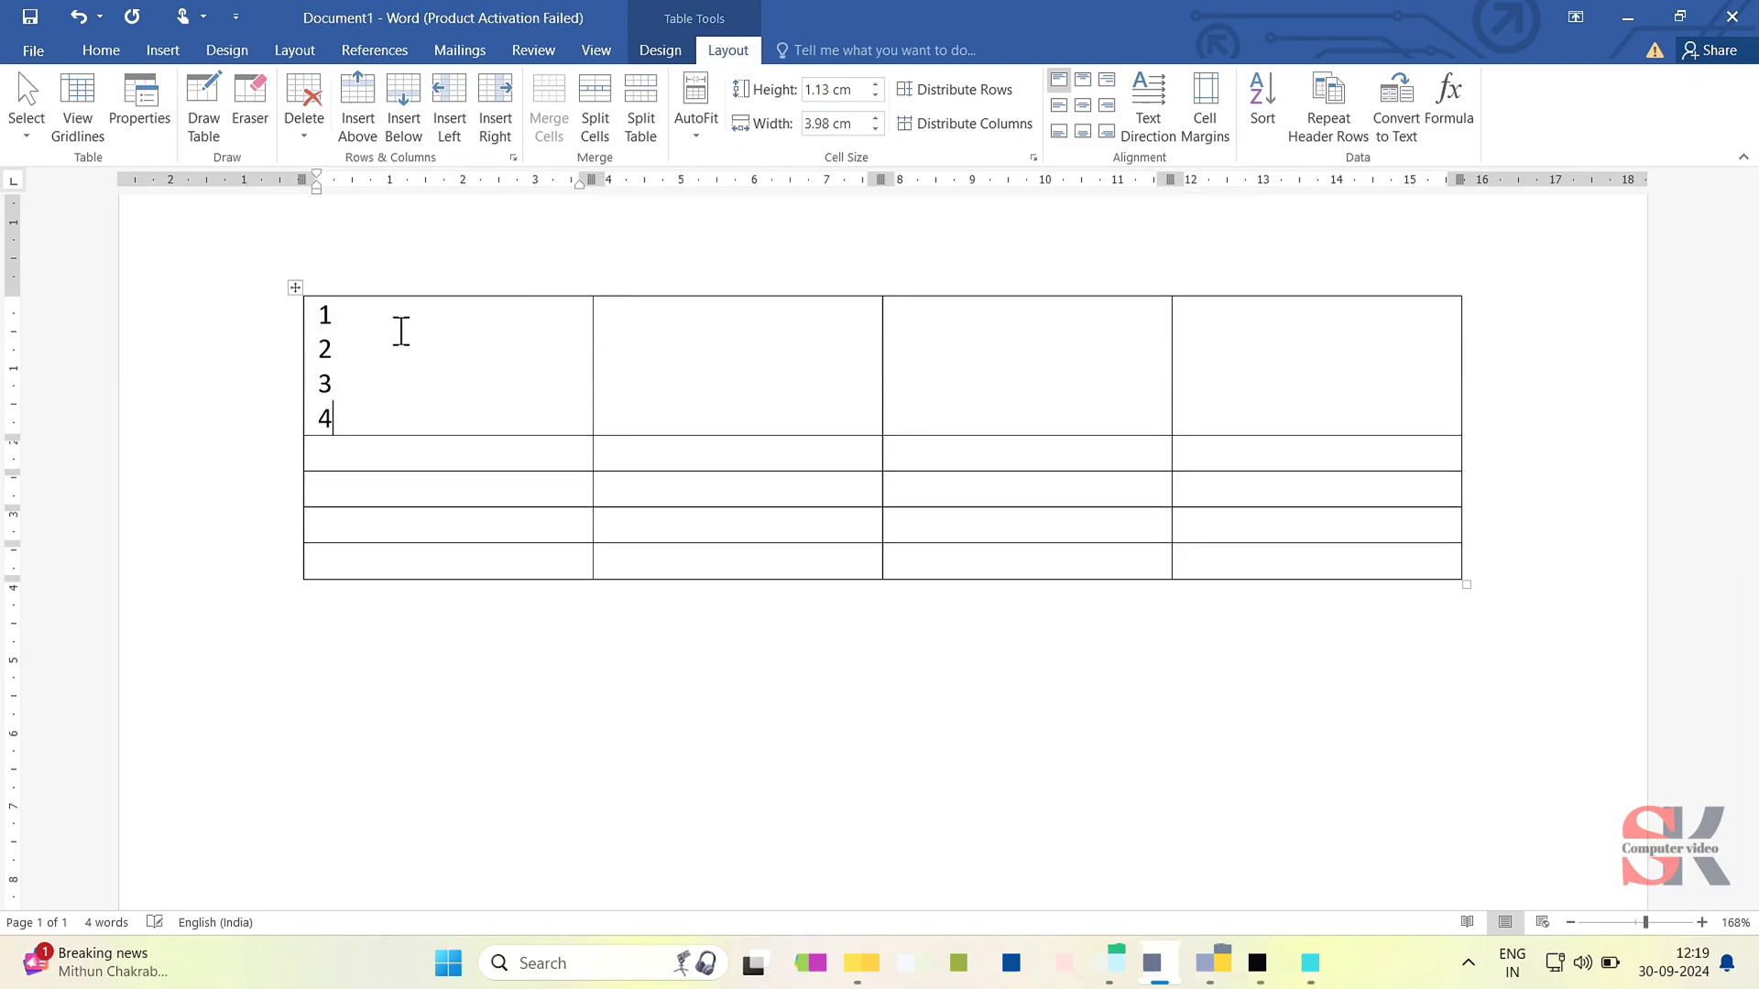
key("BackSpace")
key("BackSpace")
key("BackSpace")
key("BackSpace")
key("BackSpace")
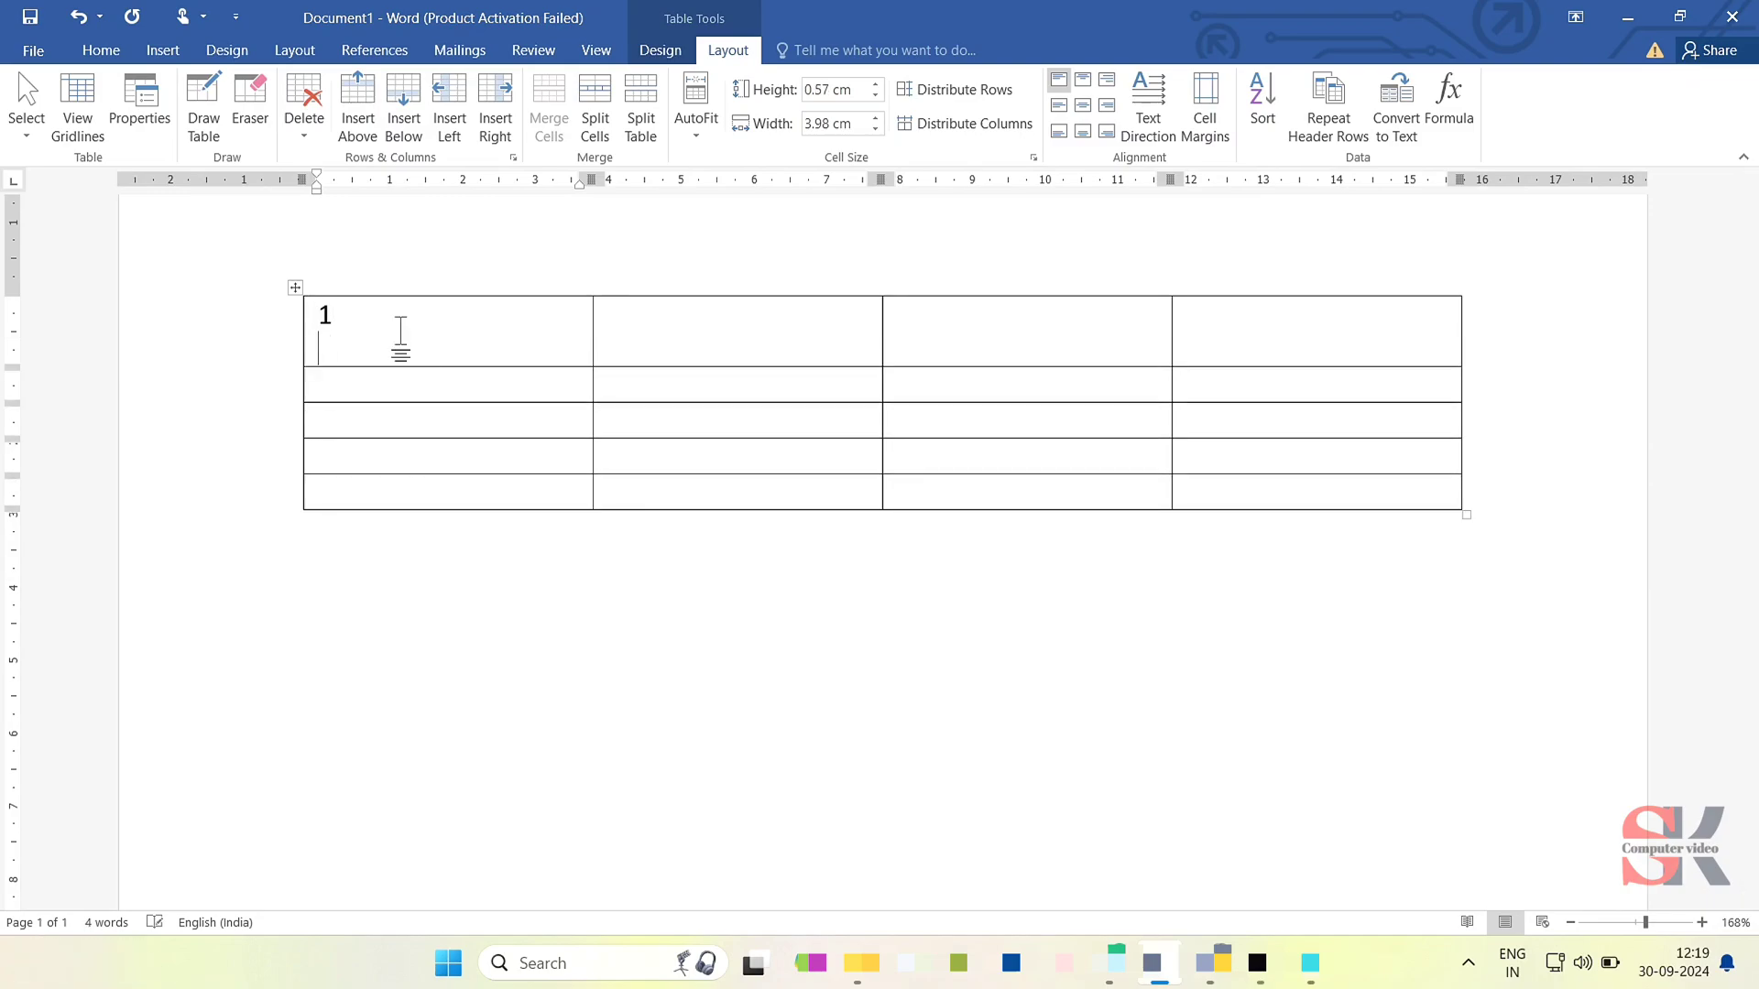
- Enter 2, 3, 4 and 5 in the first-column cells below the 1, one number per row
left_click(401, 350)
type("2 ")
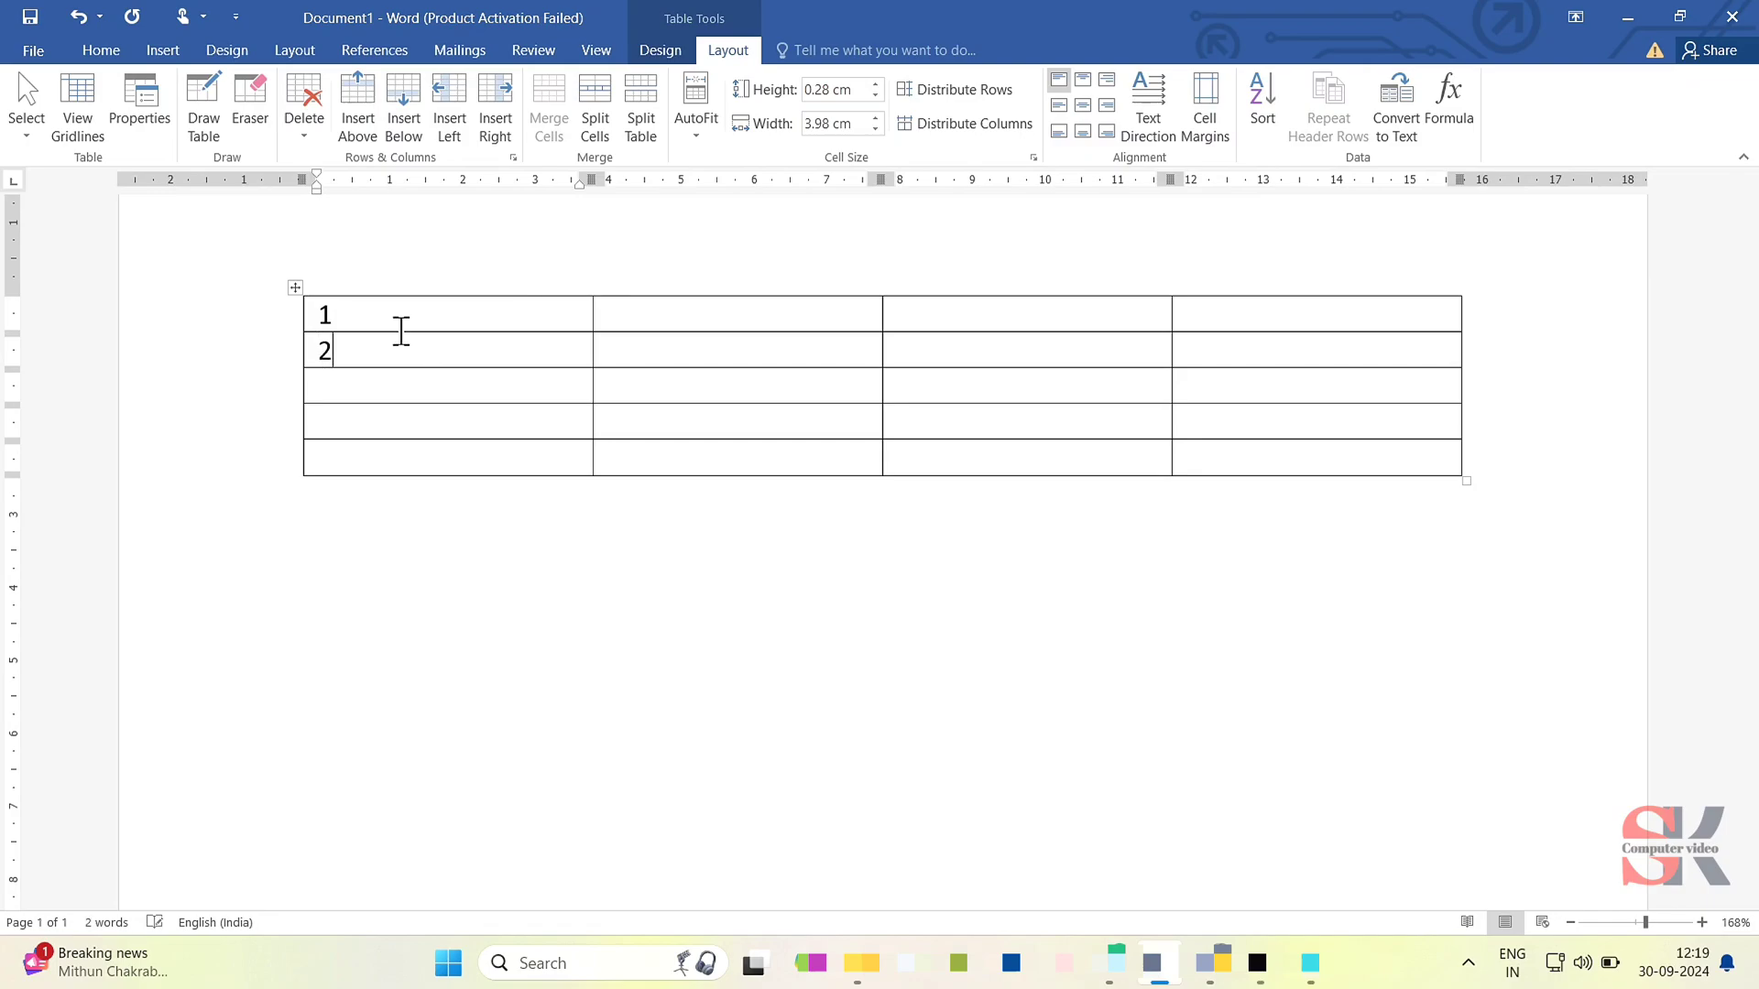
type("3 ")
type("4 ")
type("5")
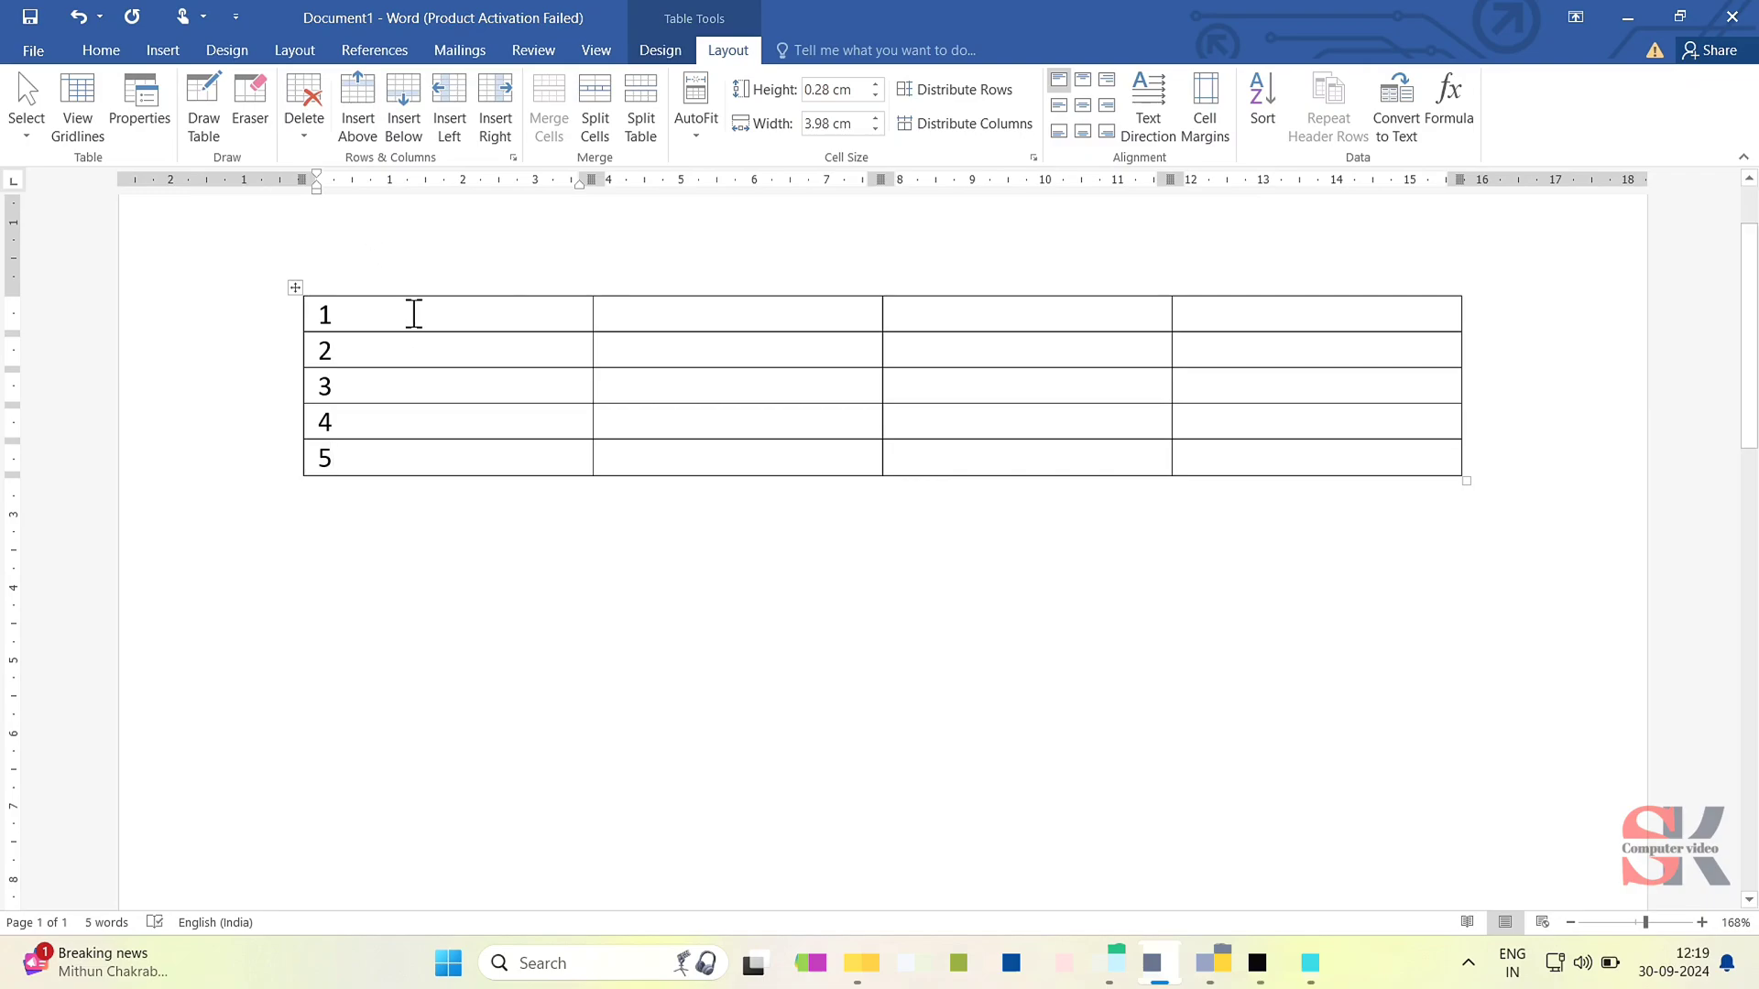
- Enter A, B and C in the remaining three cells of the first row
left_click(756, 314)
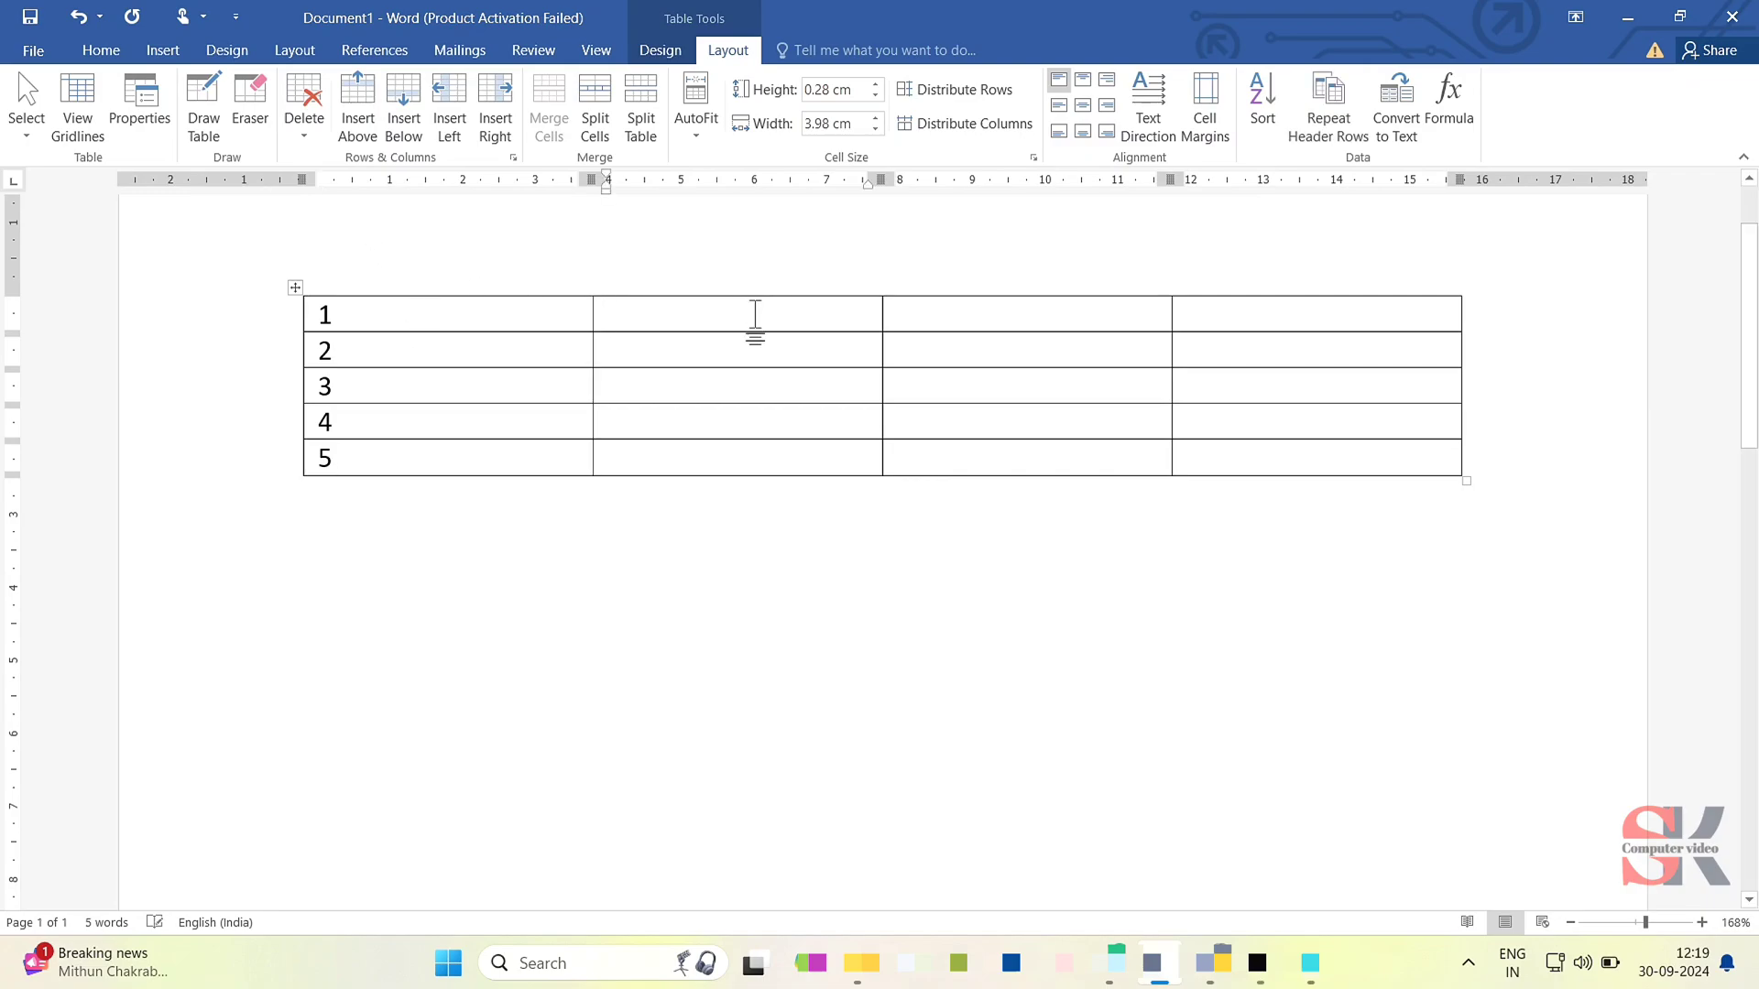
type("A")
key("Tab")
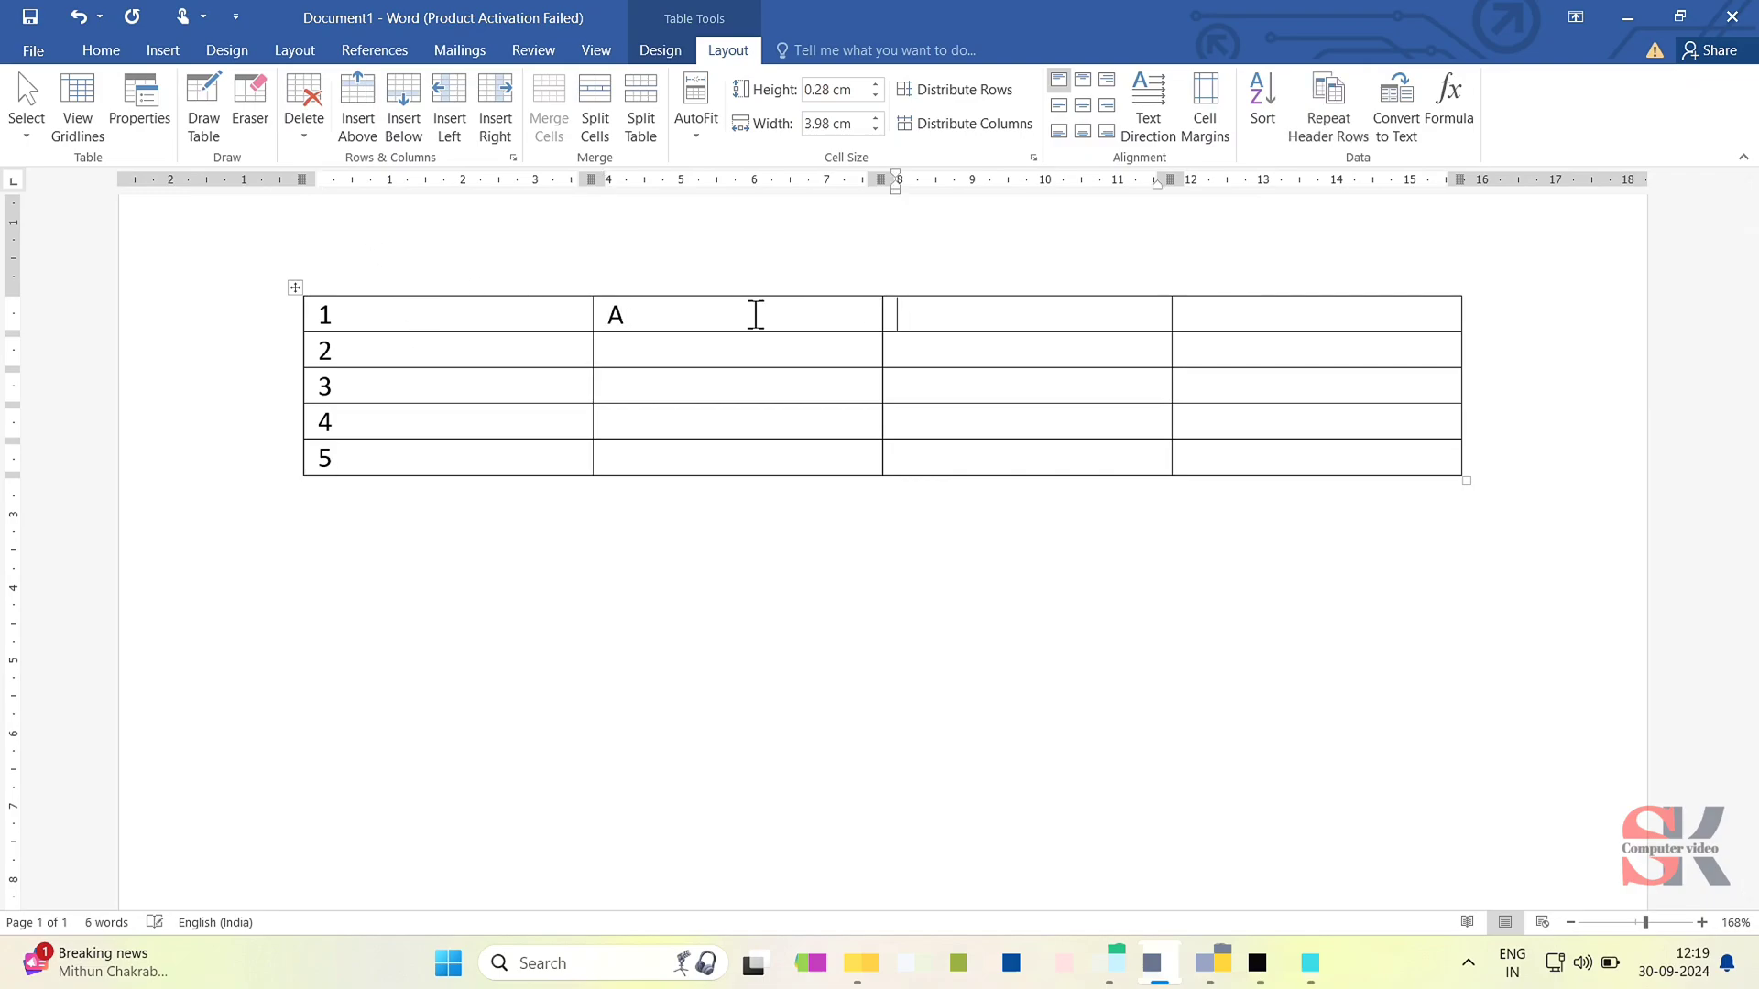
type("B")
key("Tab")
type("C")
- Delete the empty cell directly below A with the Shift cells left option
left_click(302, 128)
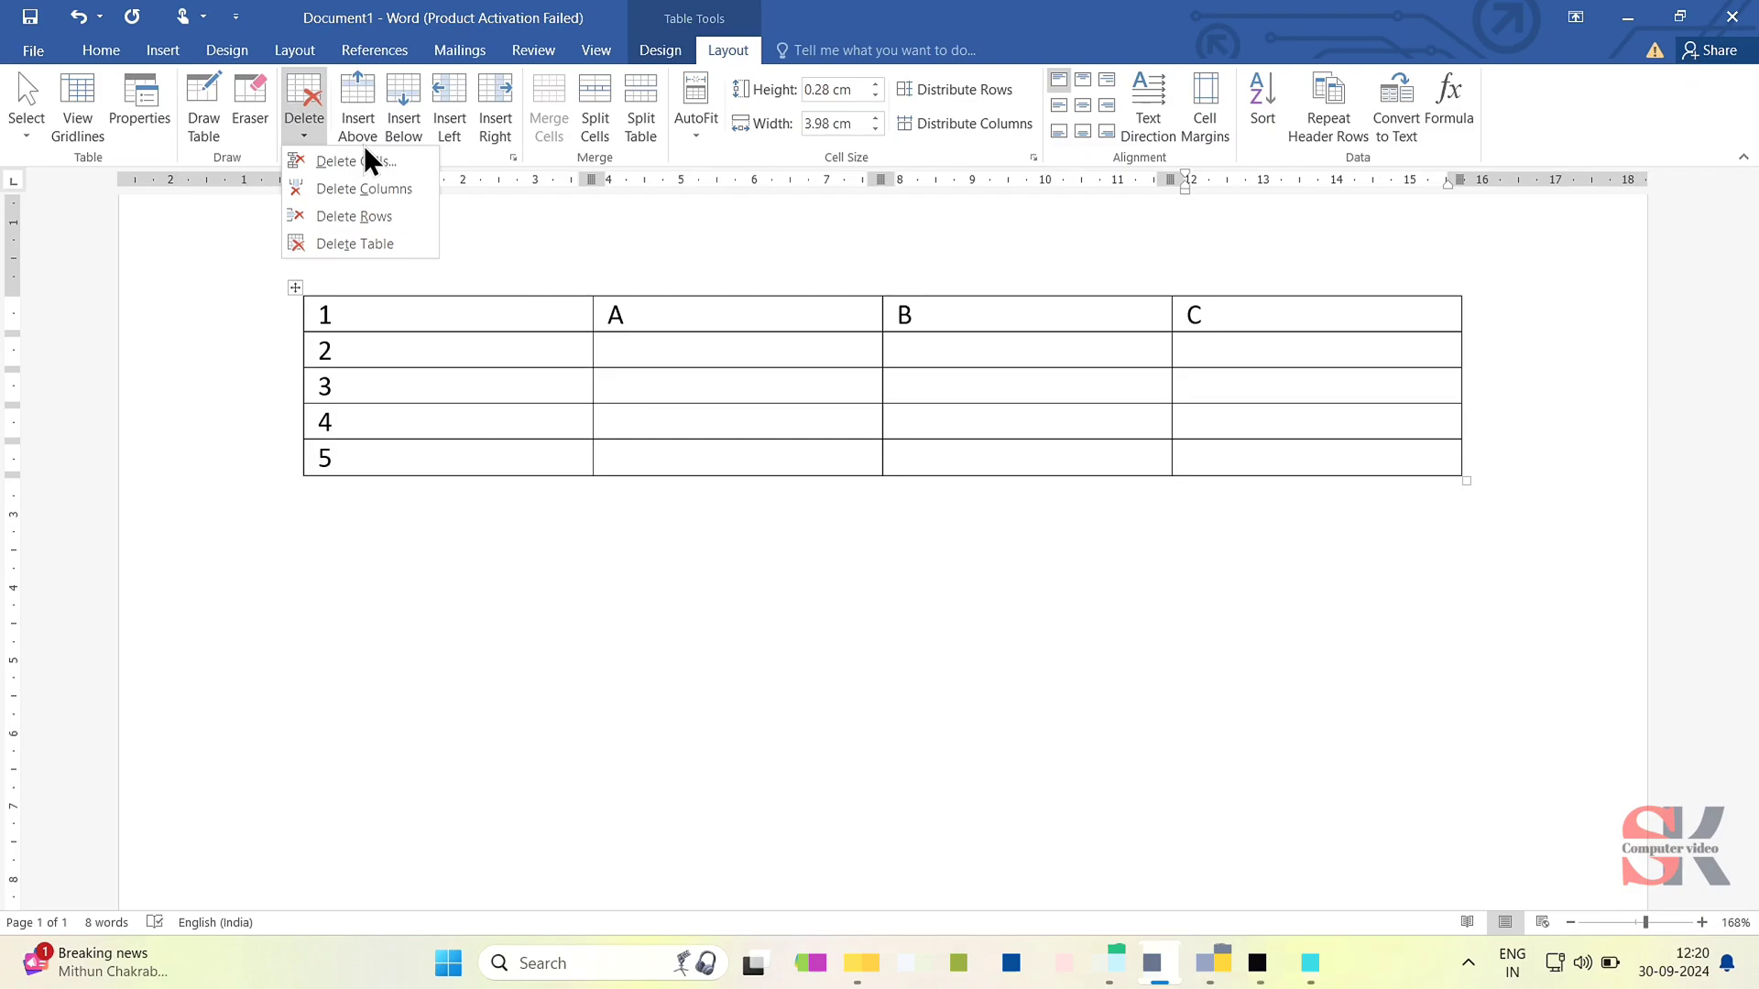
left_click(594, 330)
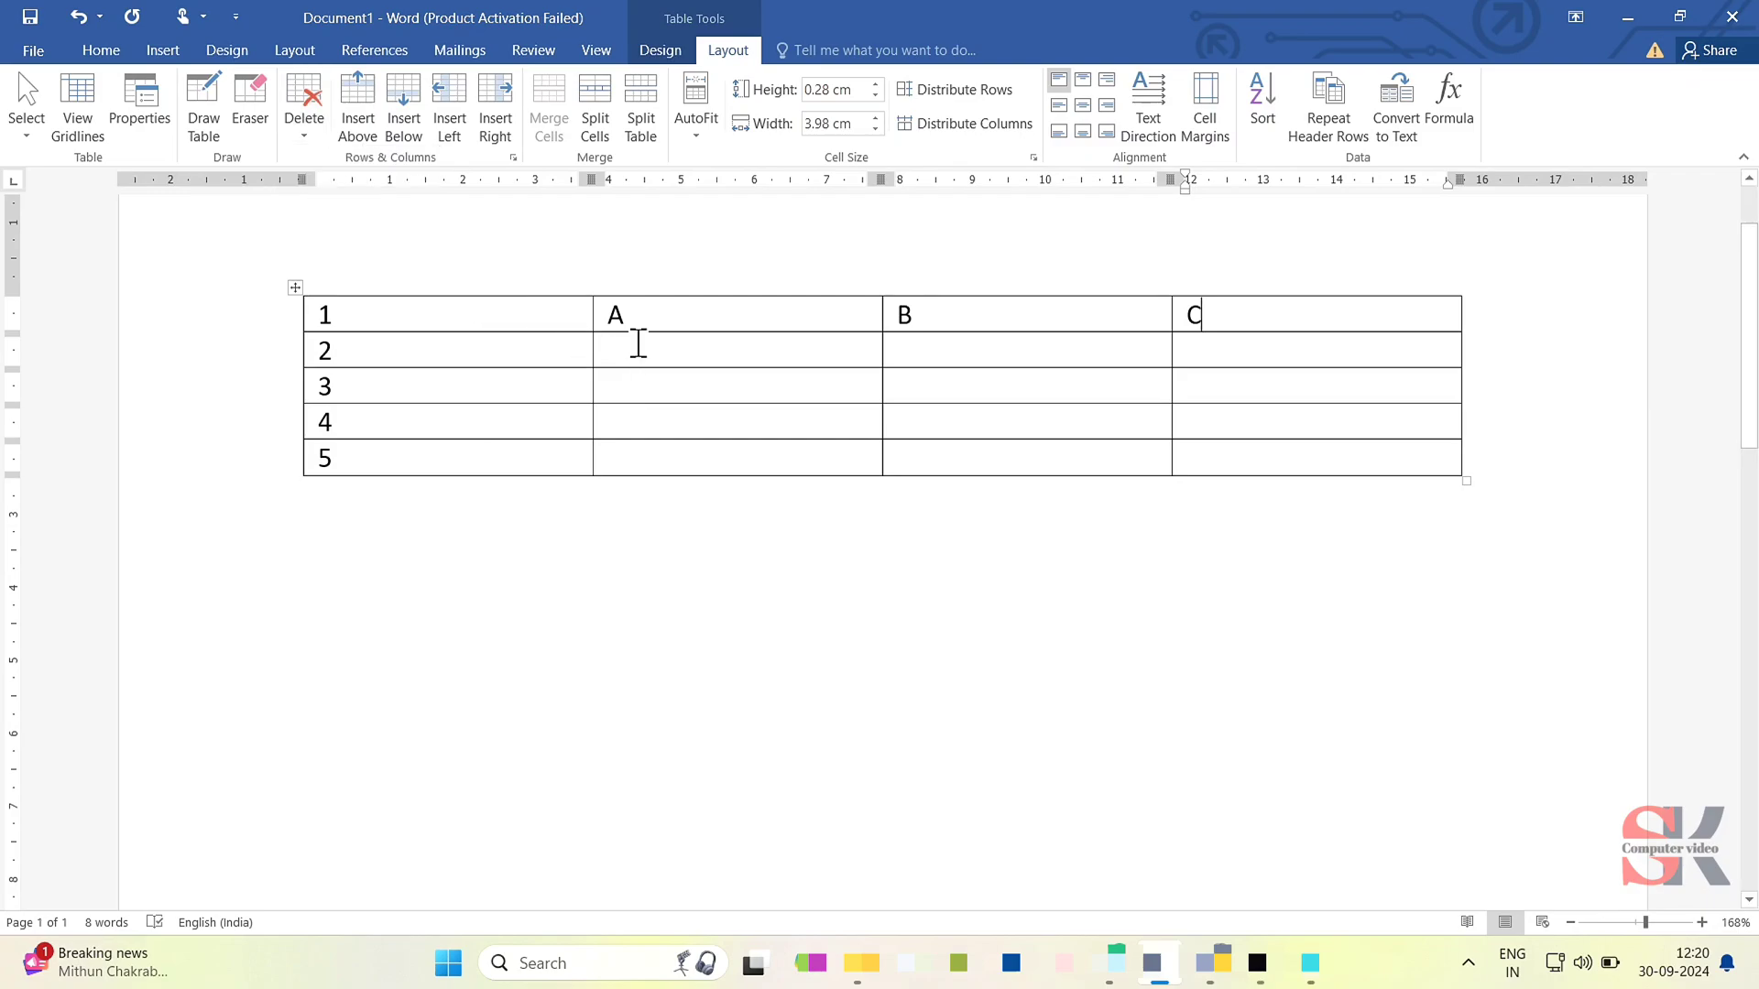
left_click(638, 344)
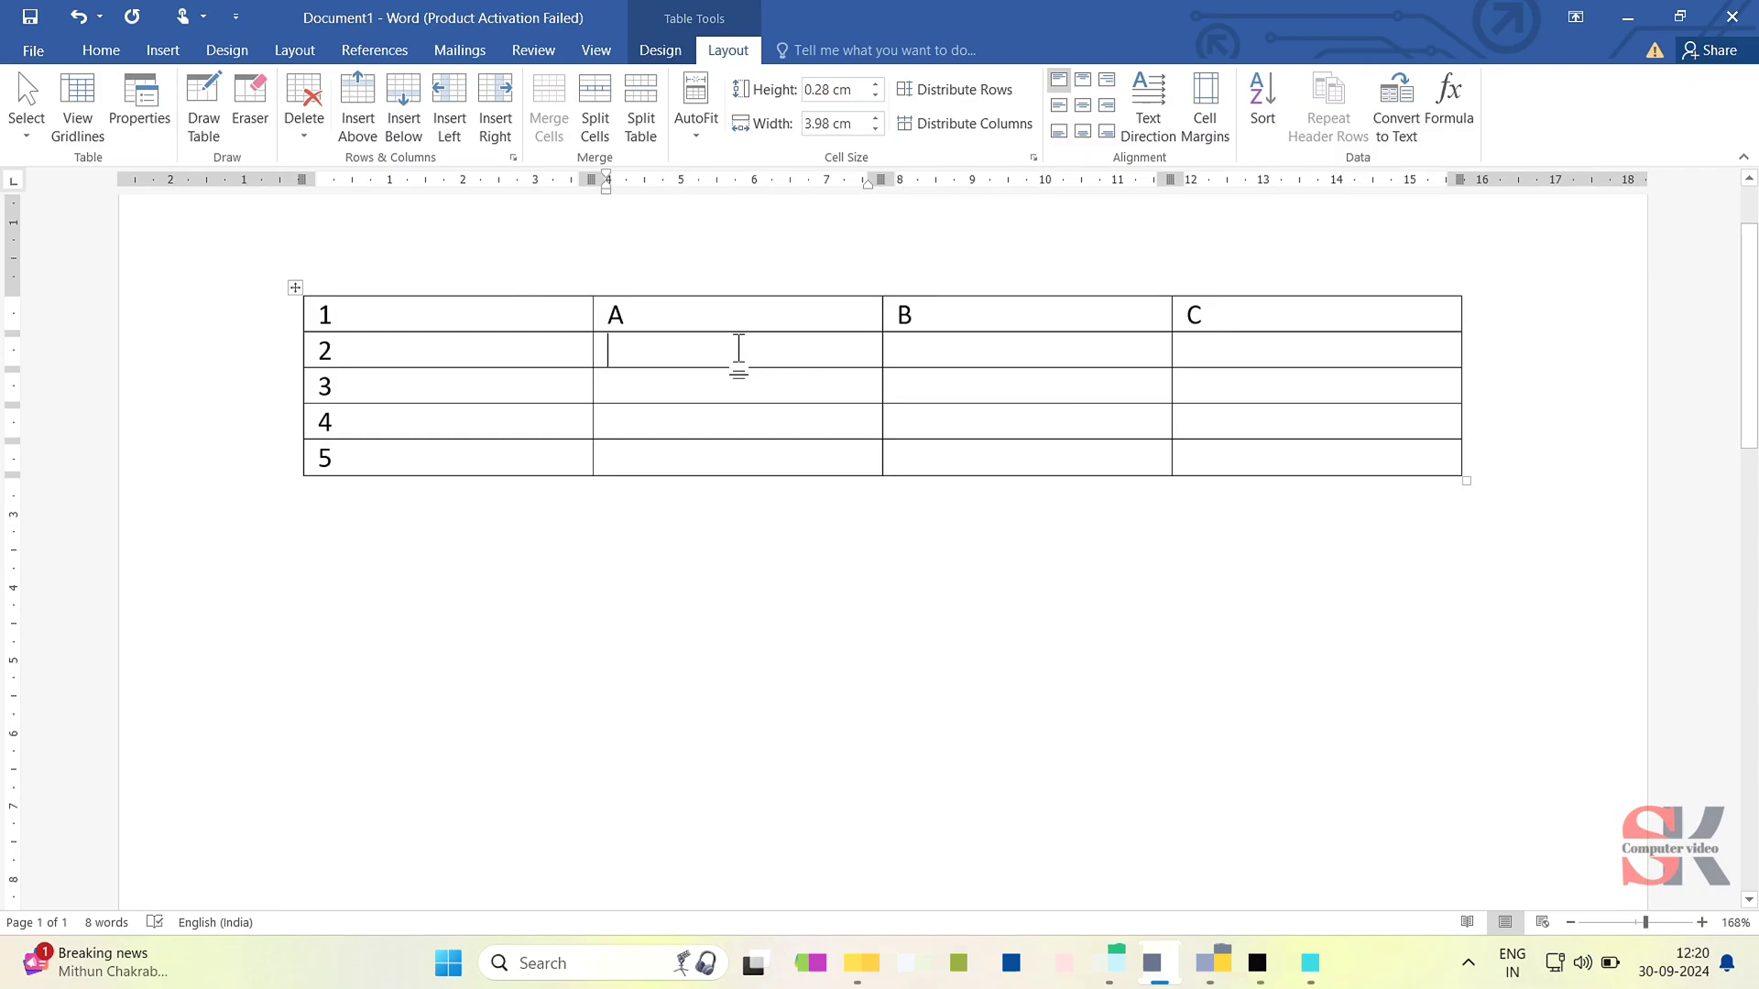
left_click(316, 139)
left_click(322, 159)
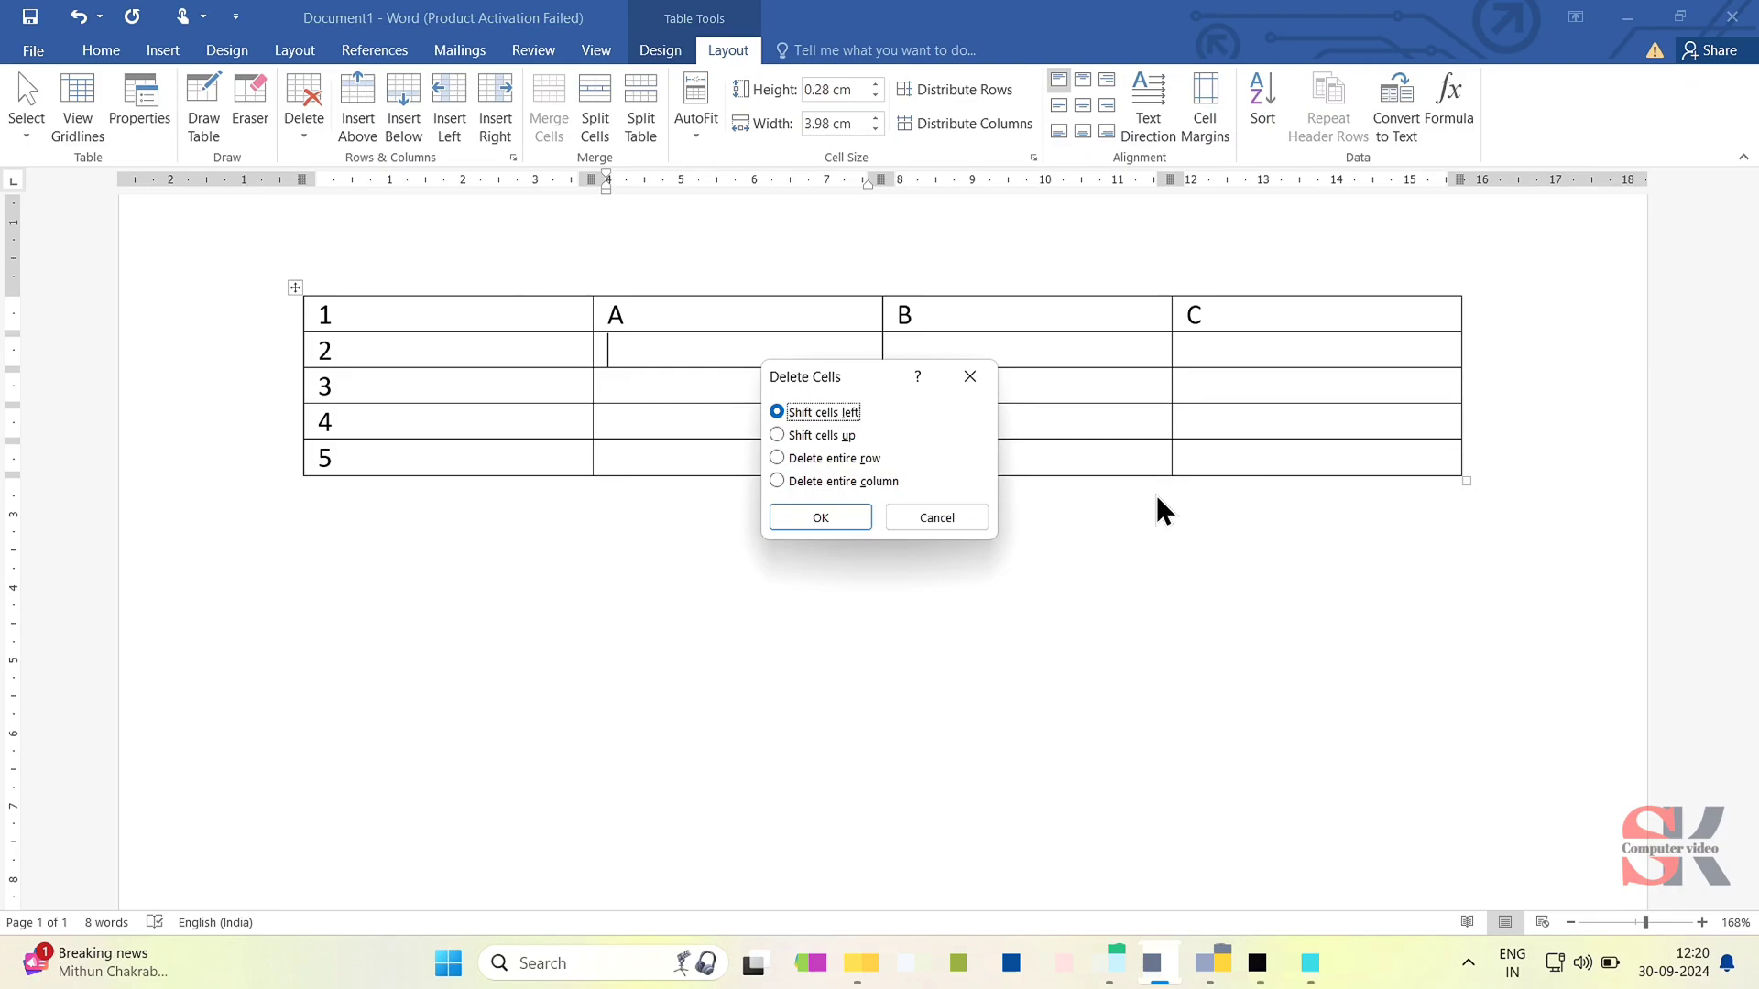
left_click(861, 513)
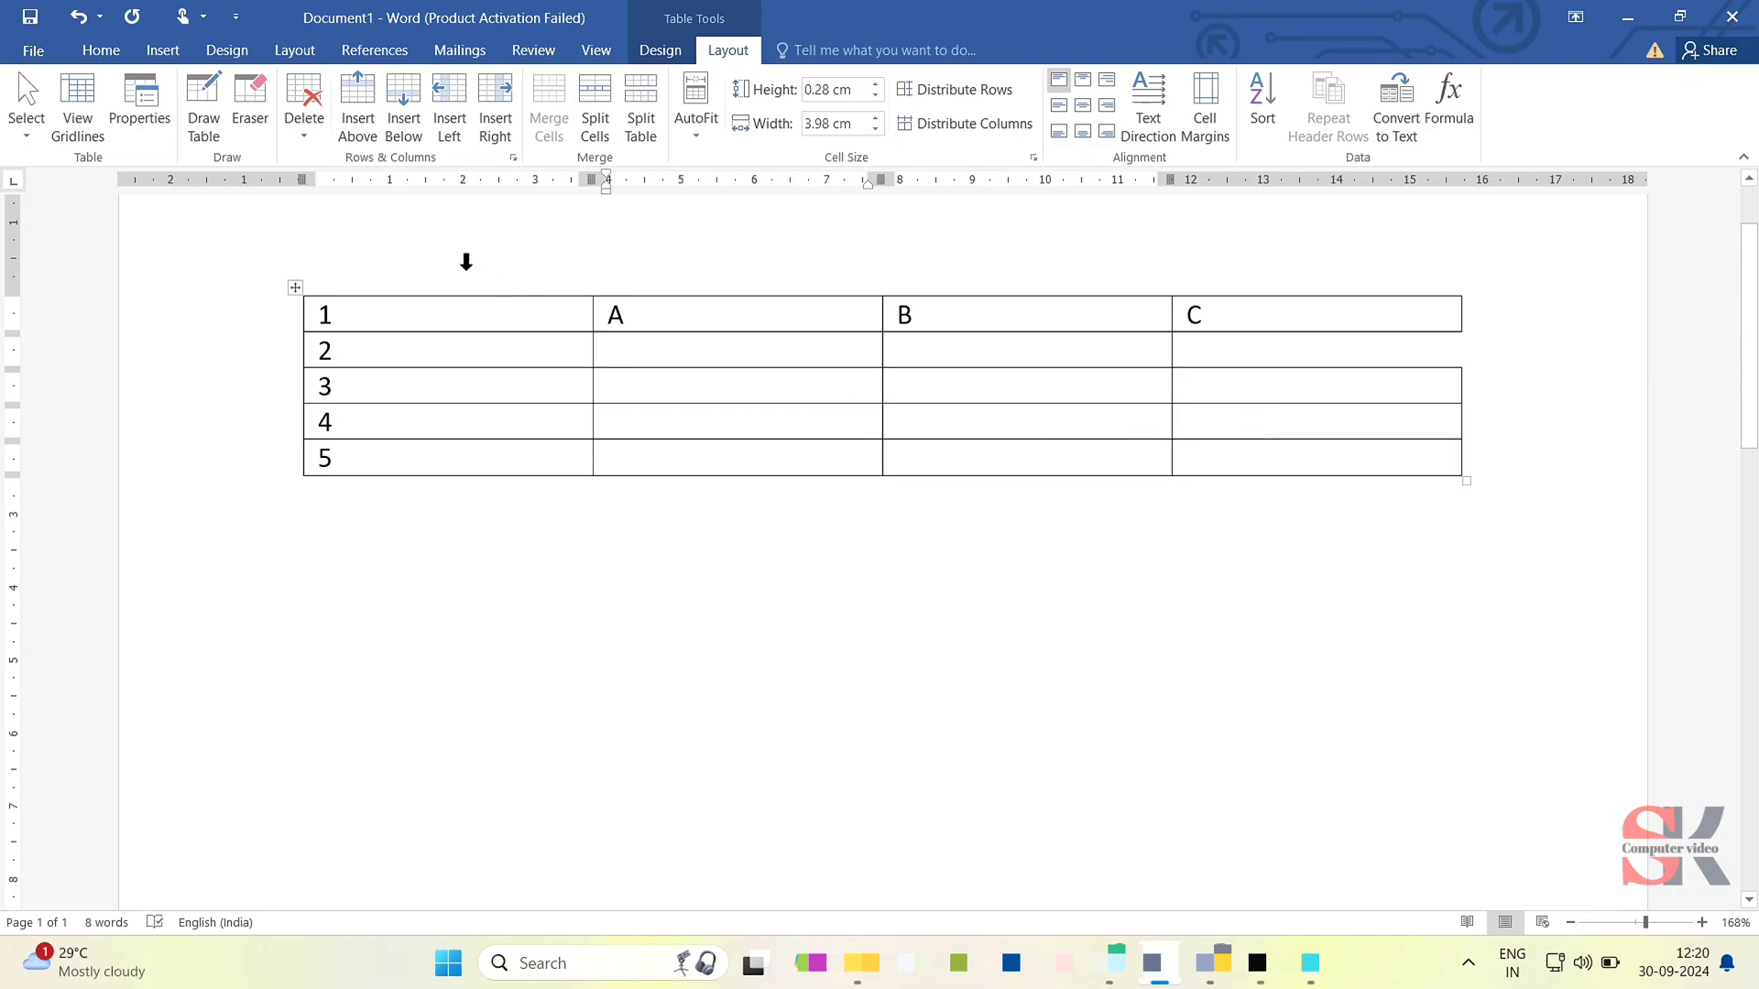
- Delete the whole table row containing A, B and C, and undo the deletion
left_click(303, 107)
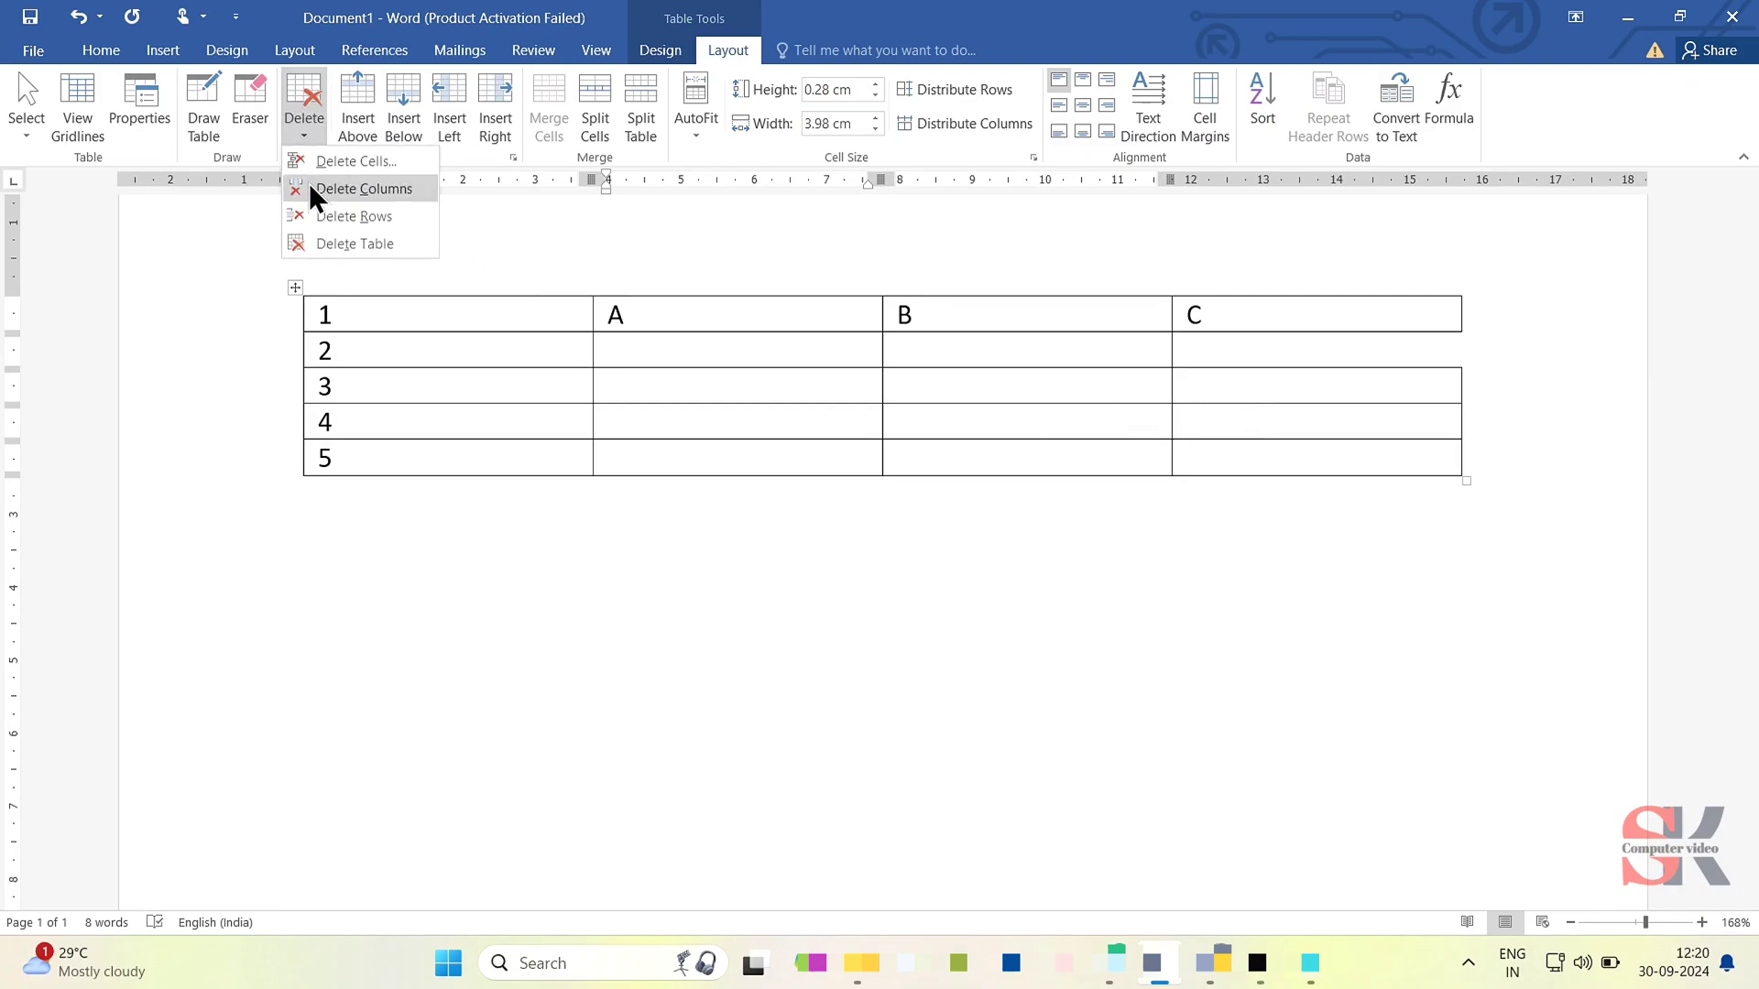
left_click(694, 313)
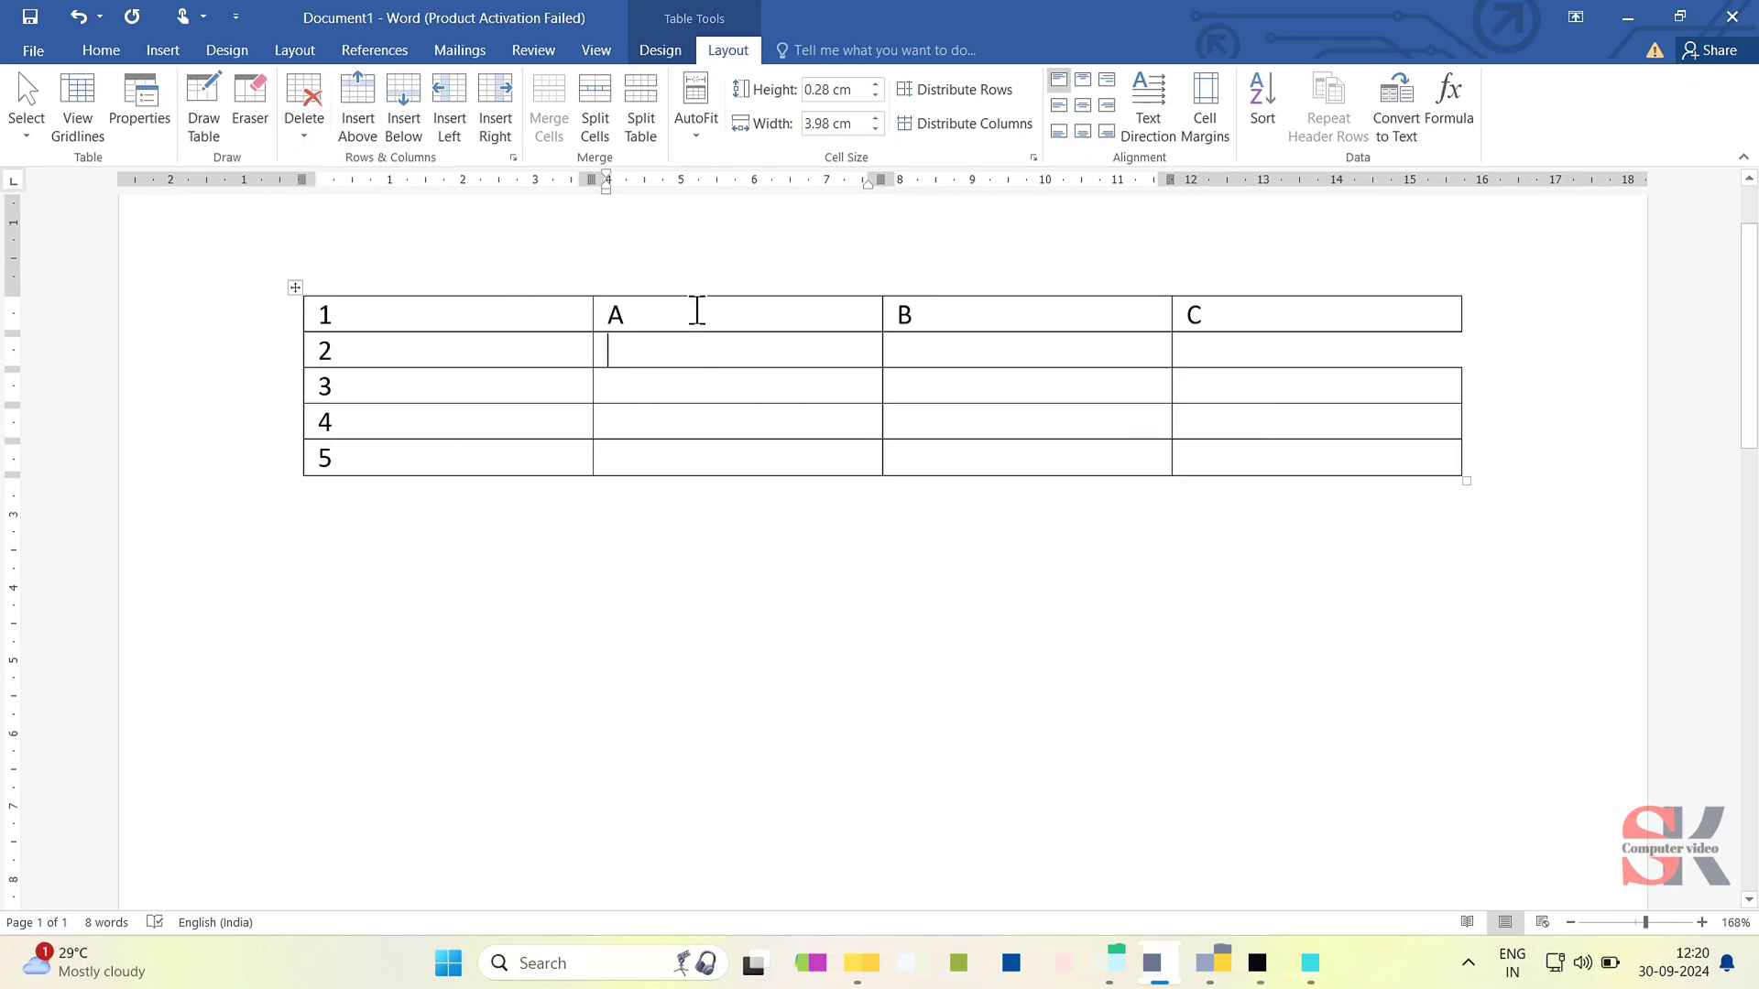
left_click_drag(696, 312, 695, 333)
left_click(695, 322)
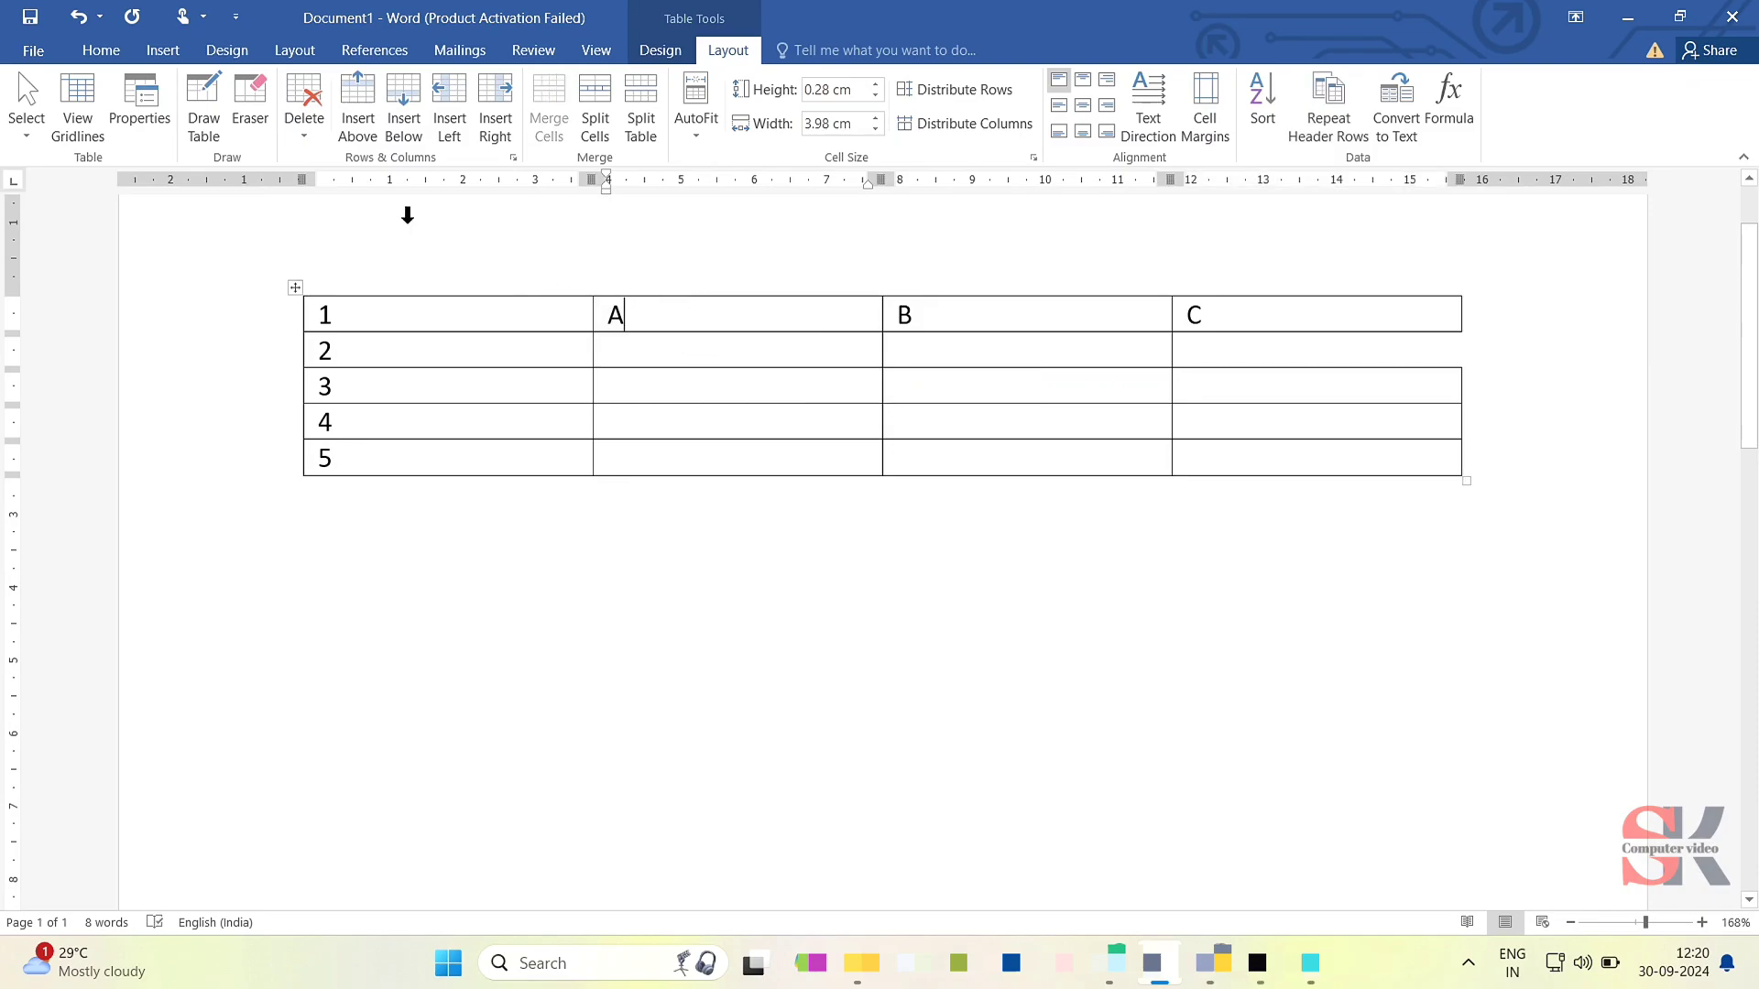
left_click(290, 136)
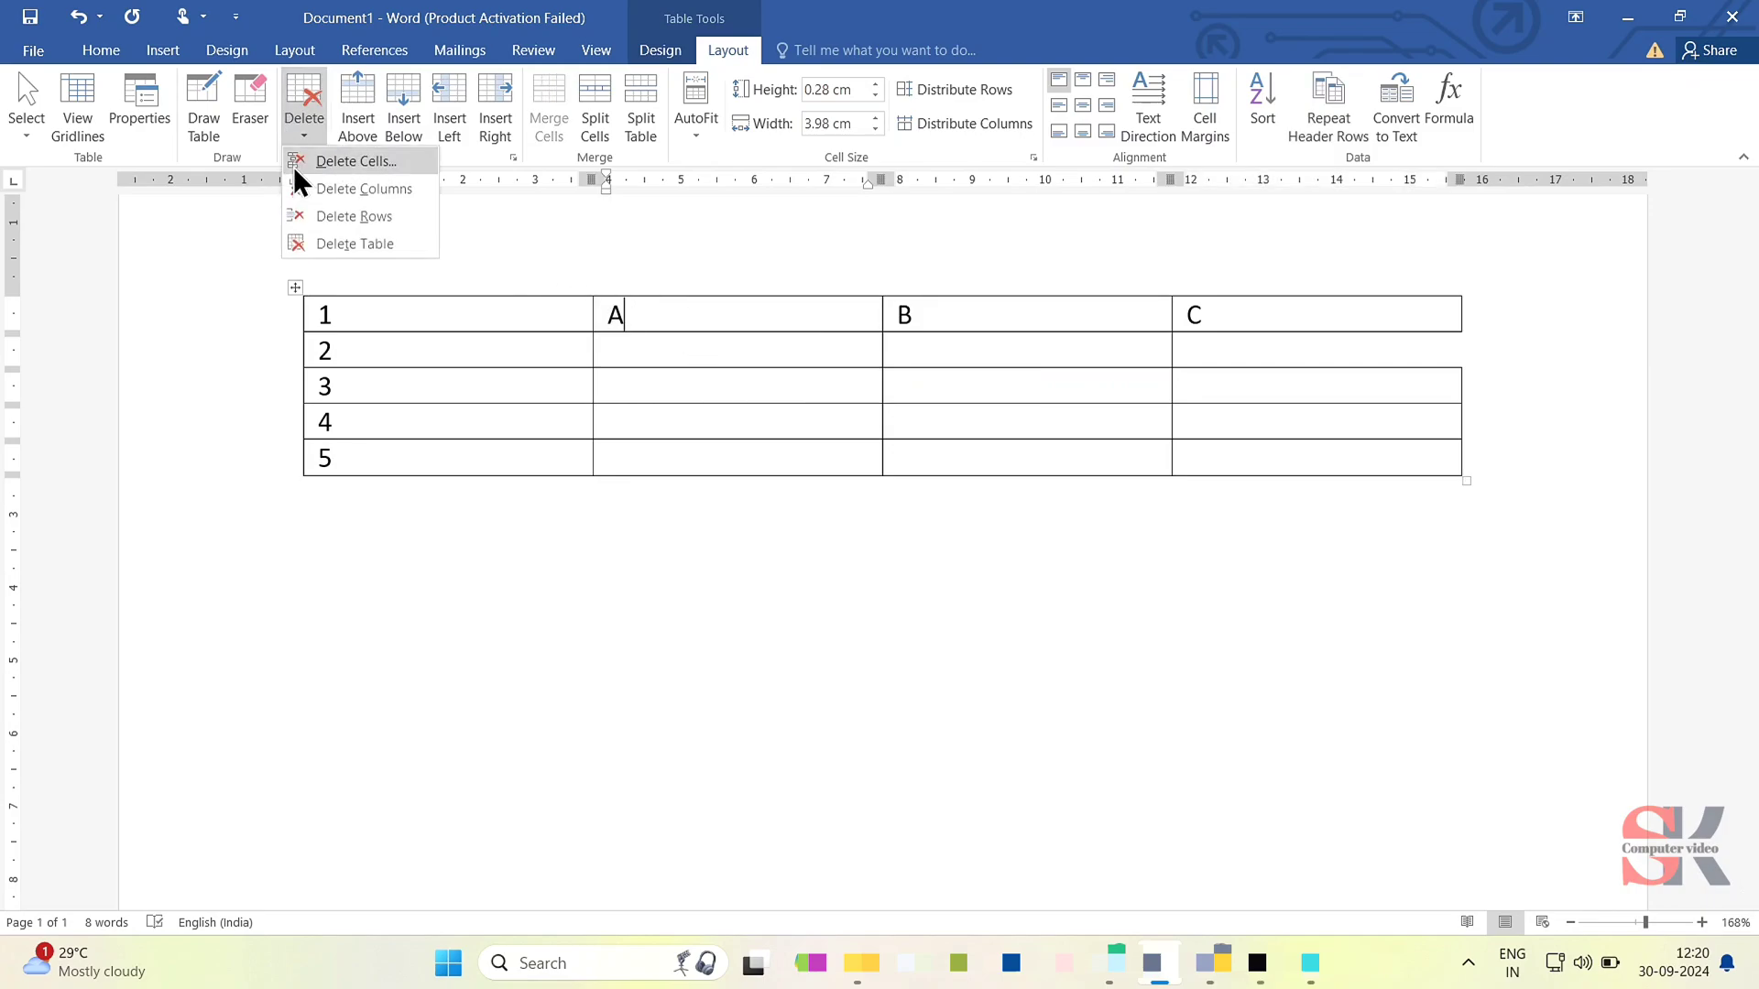
left_click(311, 216)
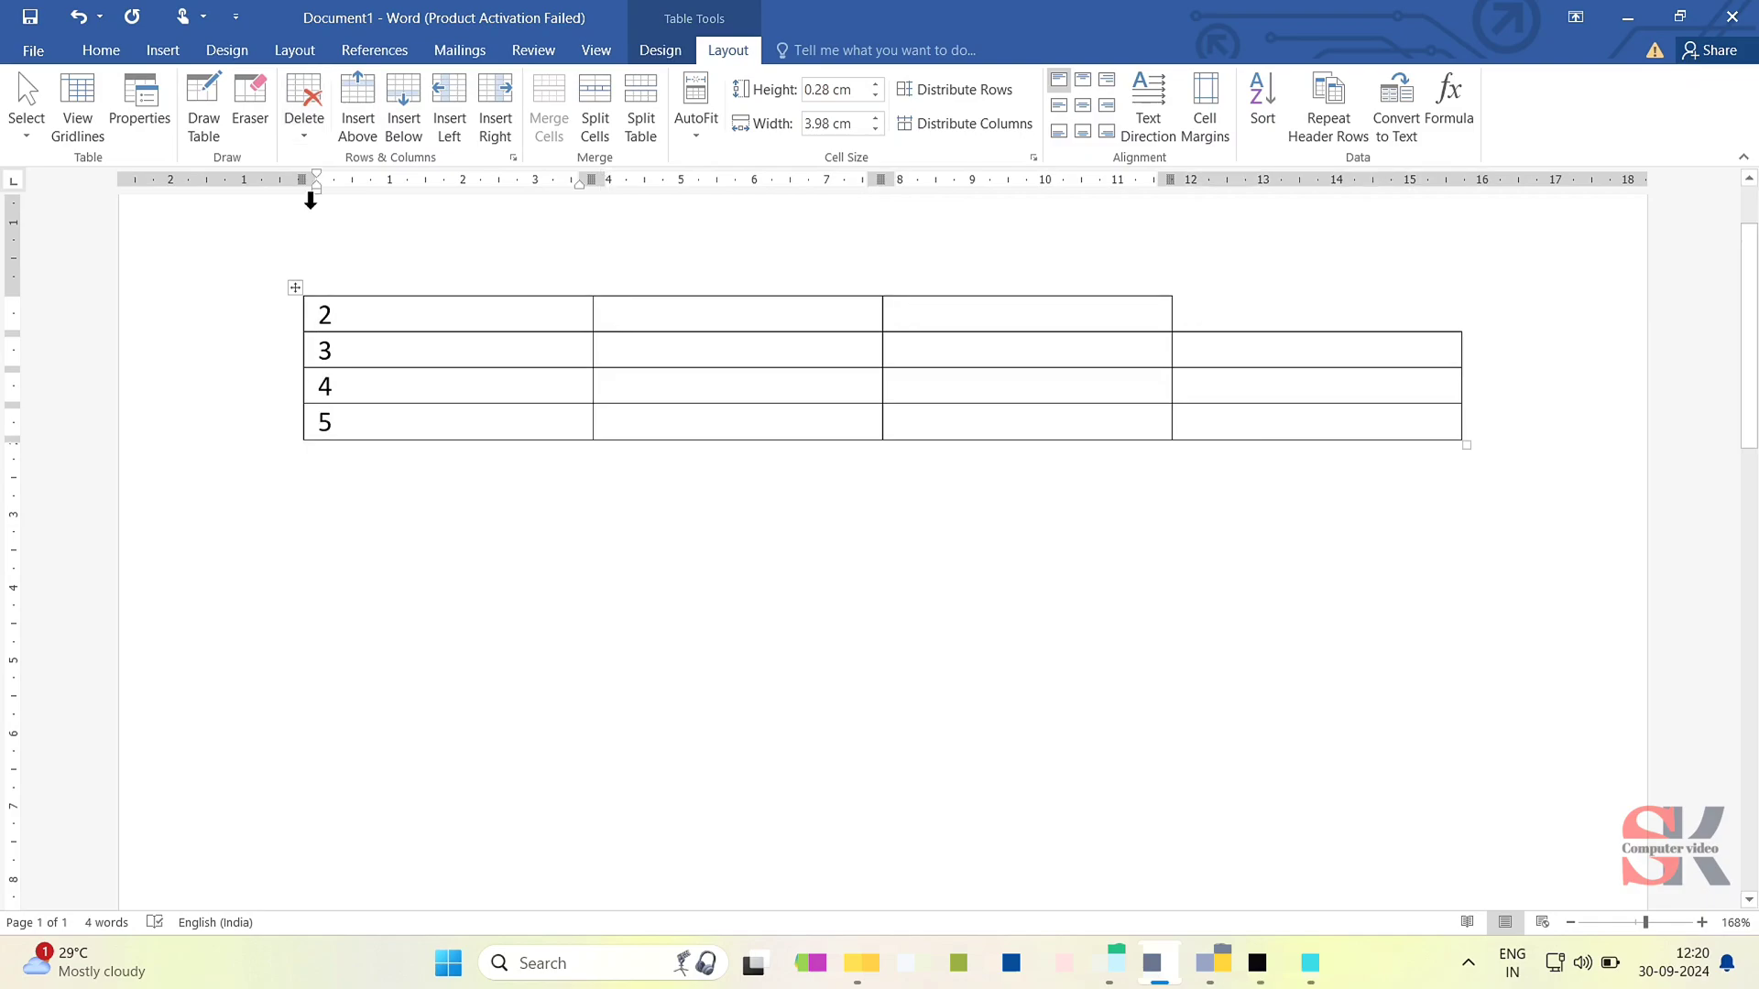
key("ctrl+z")
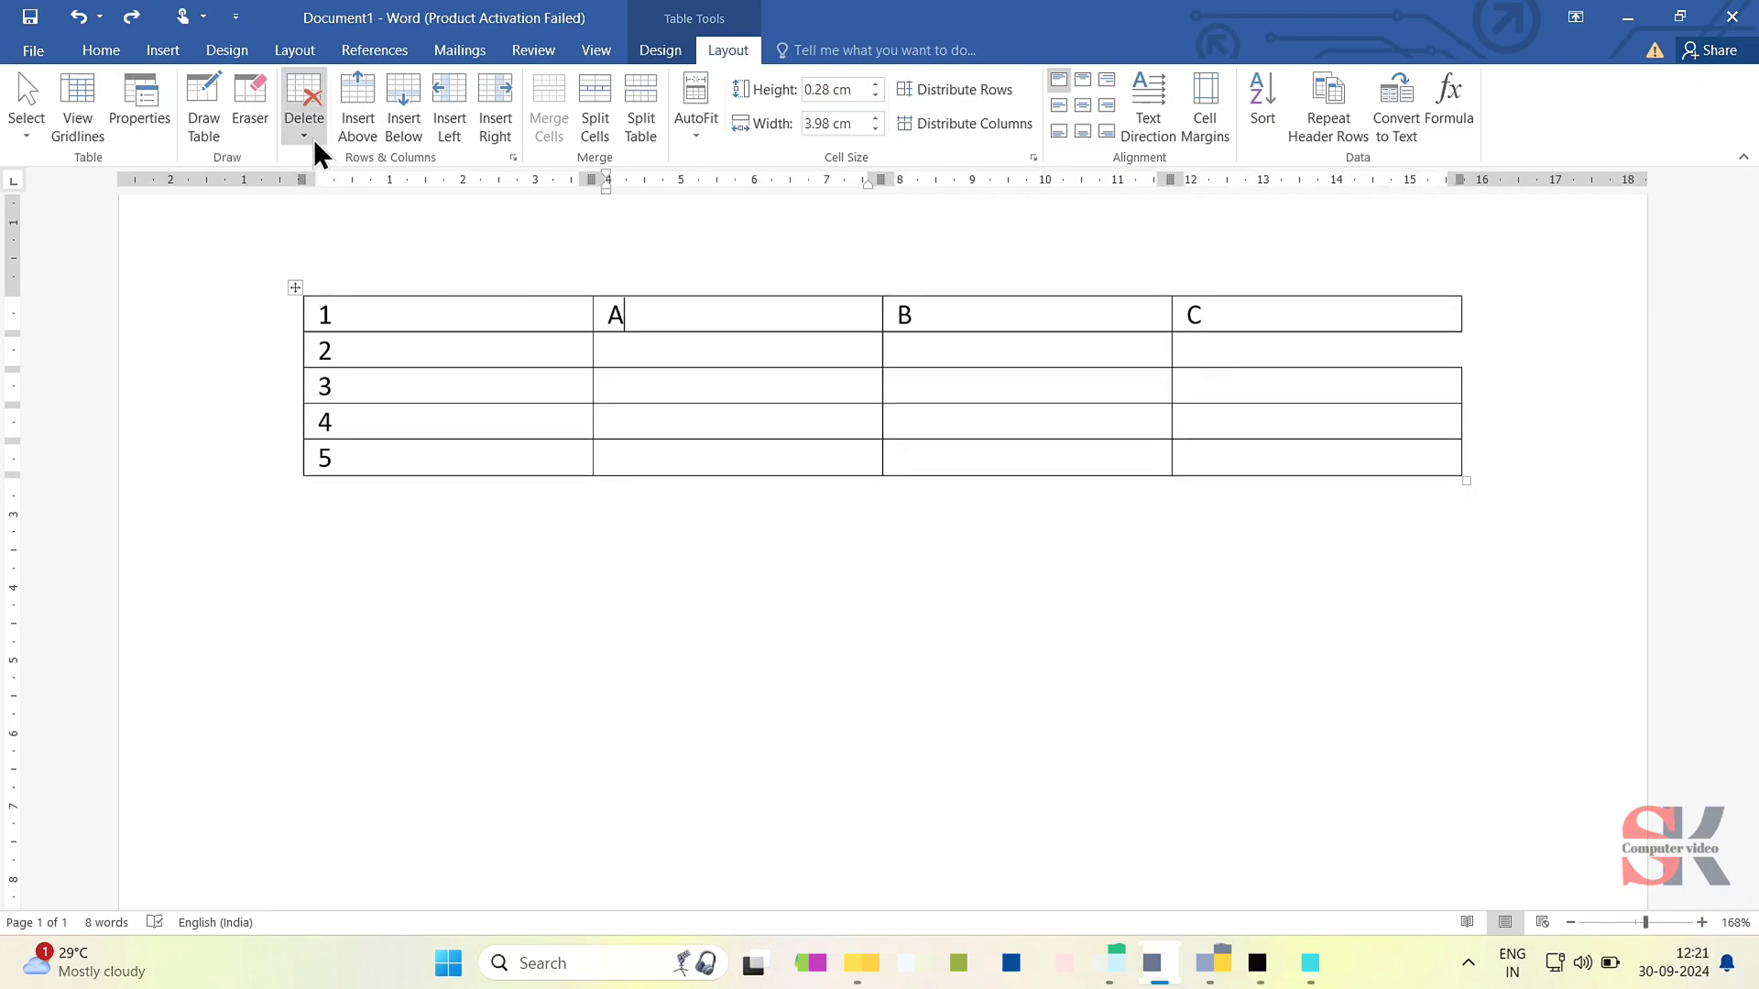
- Delete the table column containing A, and undo the deletion
left_click(313, 139)
left_click(333, 194)
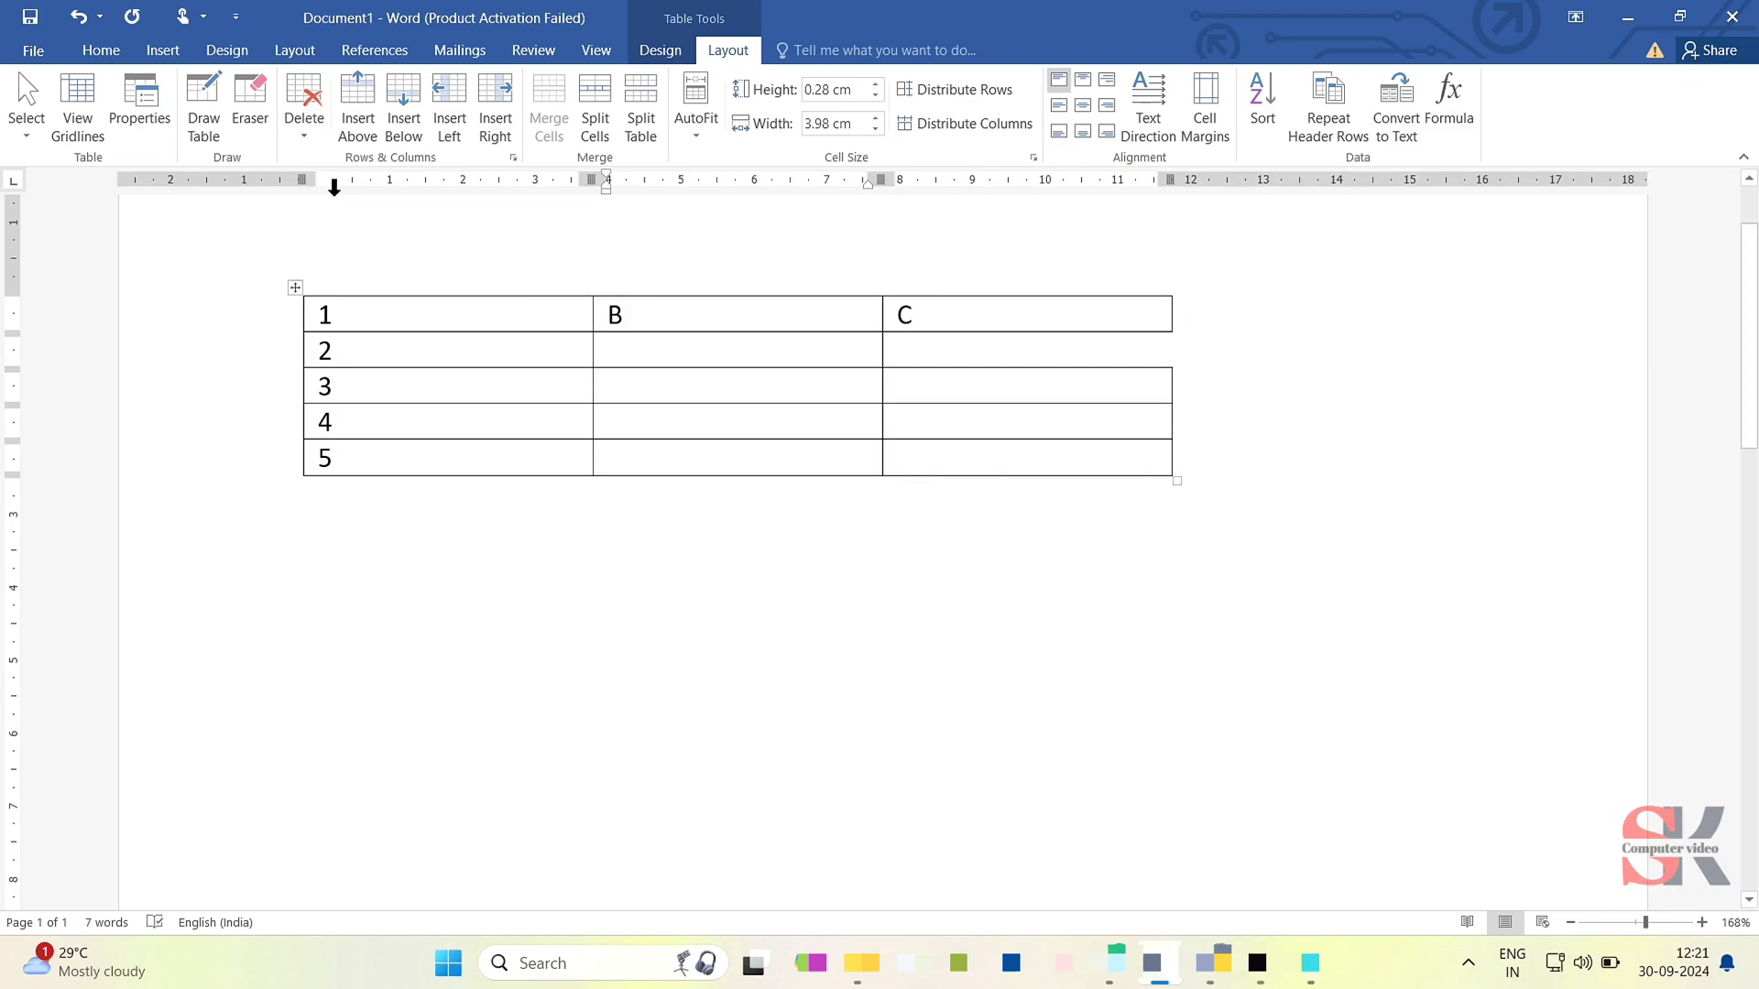
key("ctrl+z")
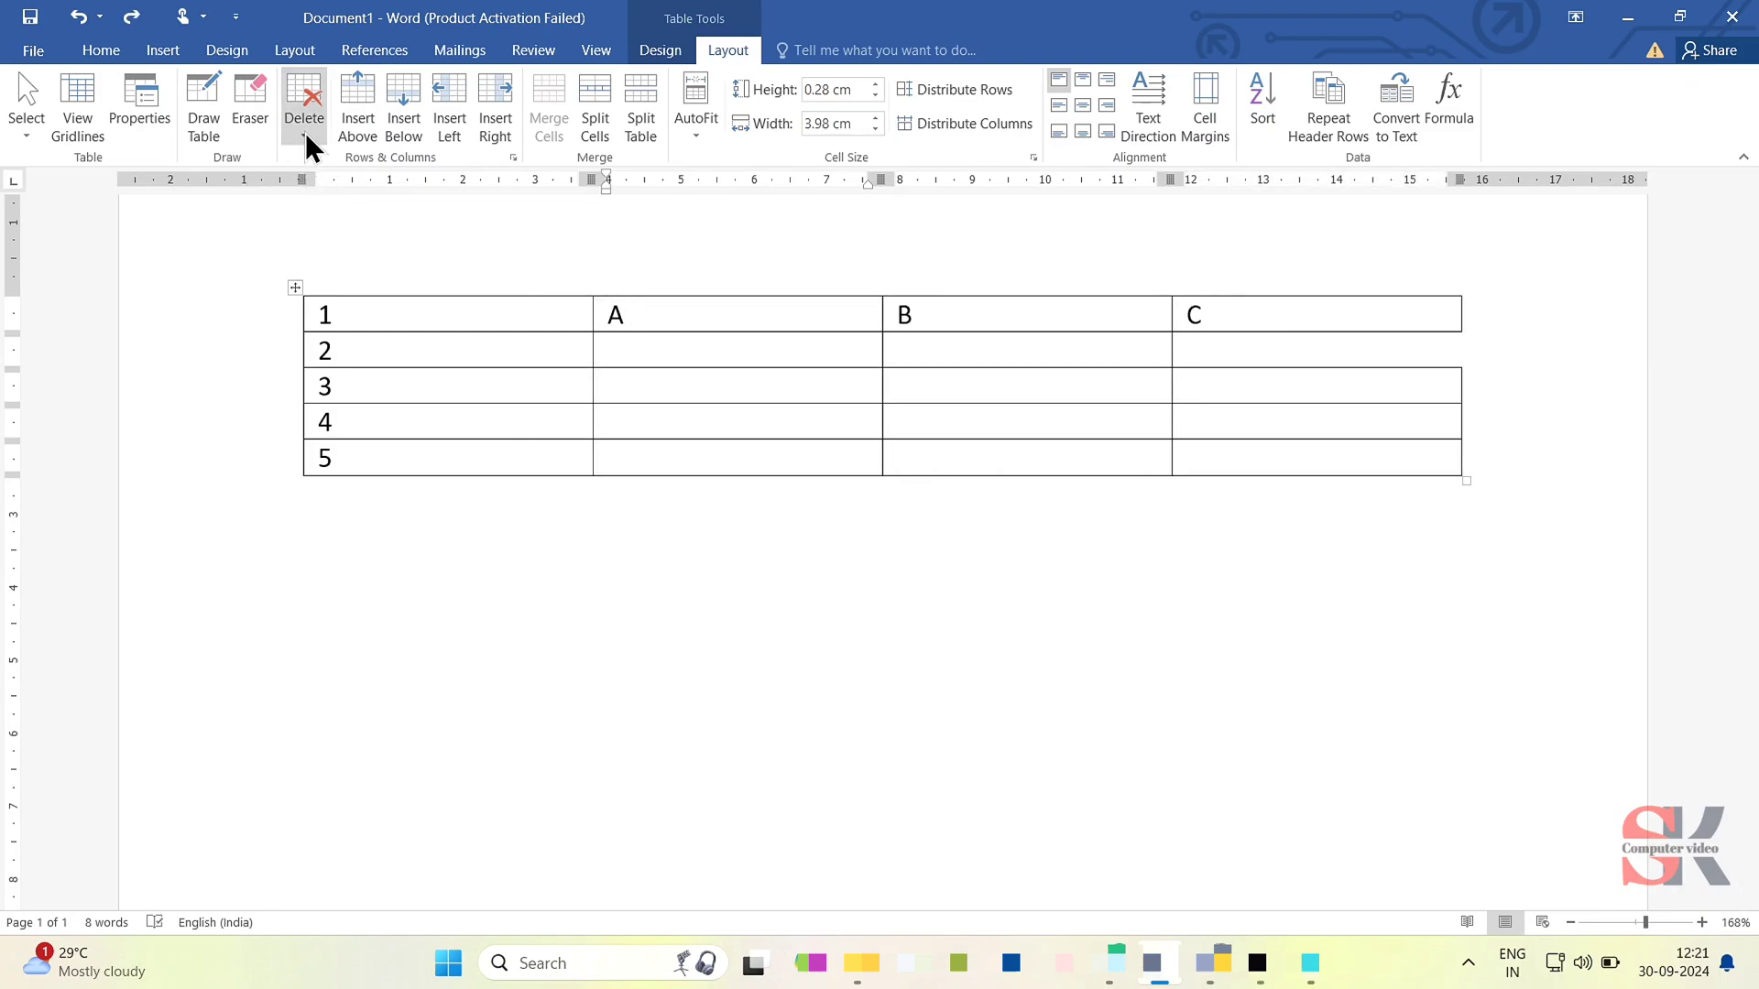
- Delete the entire table, and undo the deletion
left_click(305, 132)
left_click(330, 245)
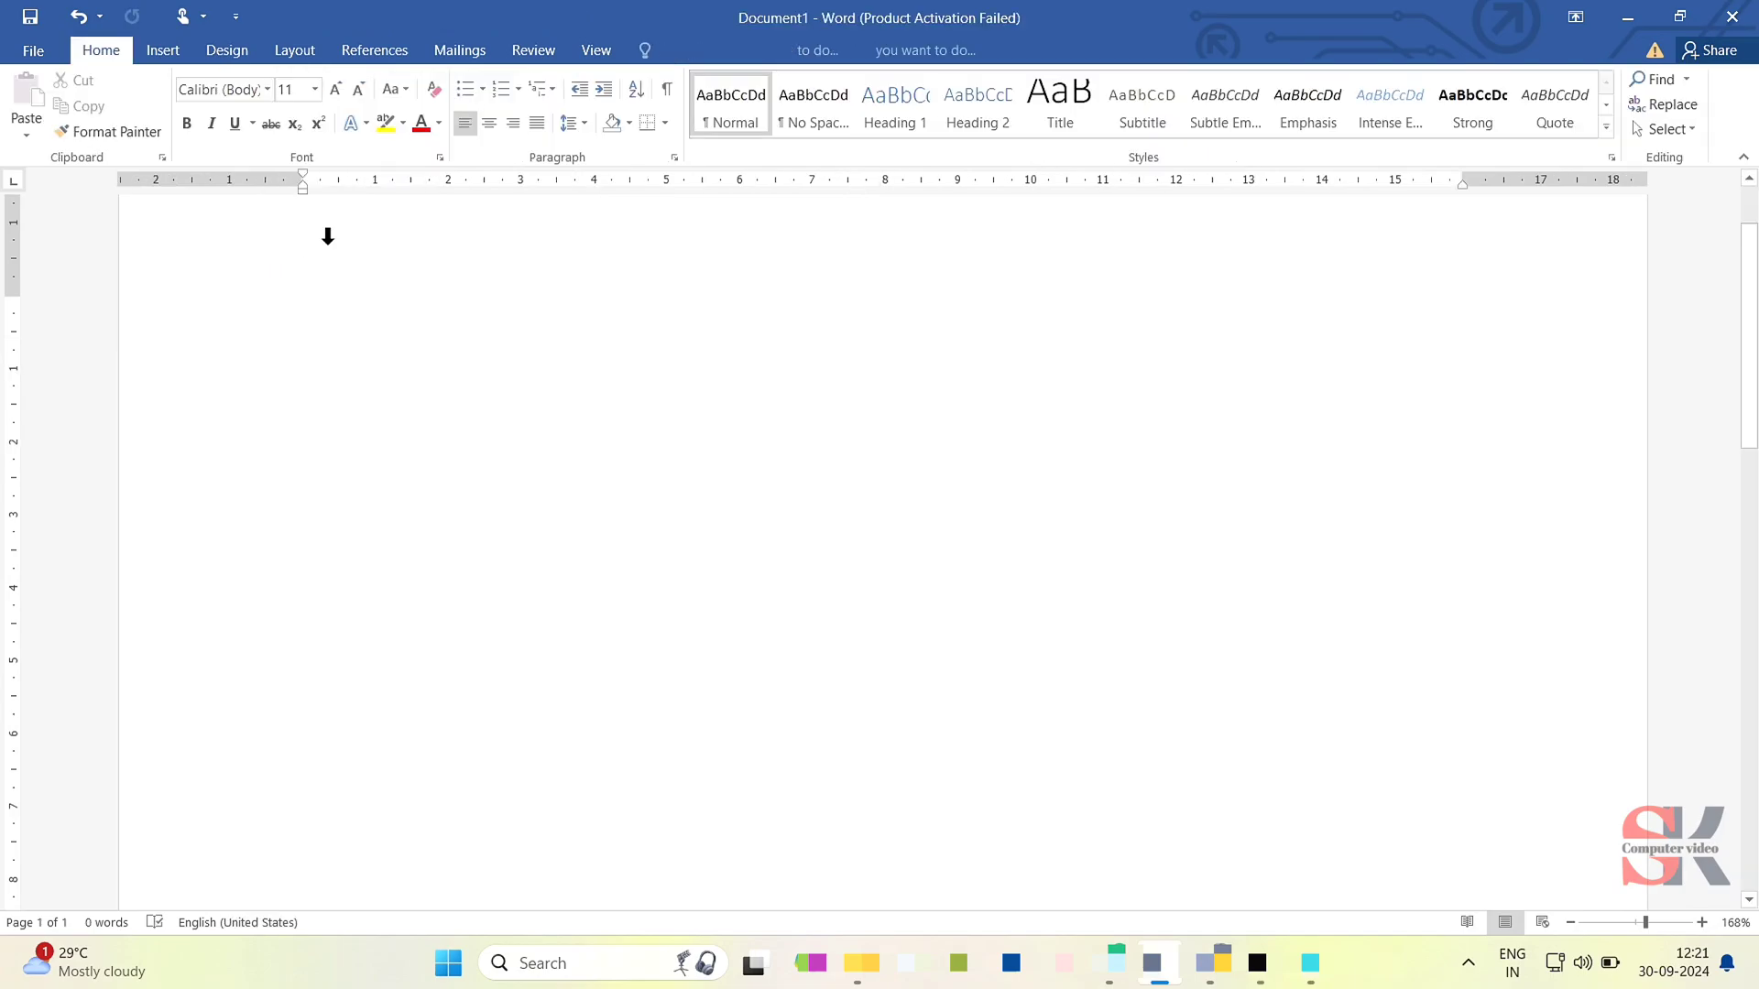
key("ctrl+z")
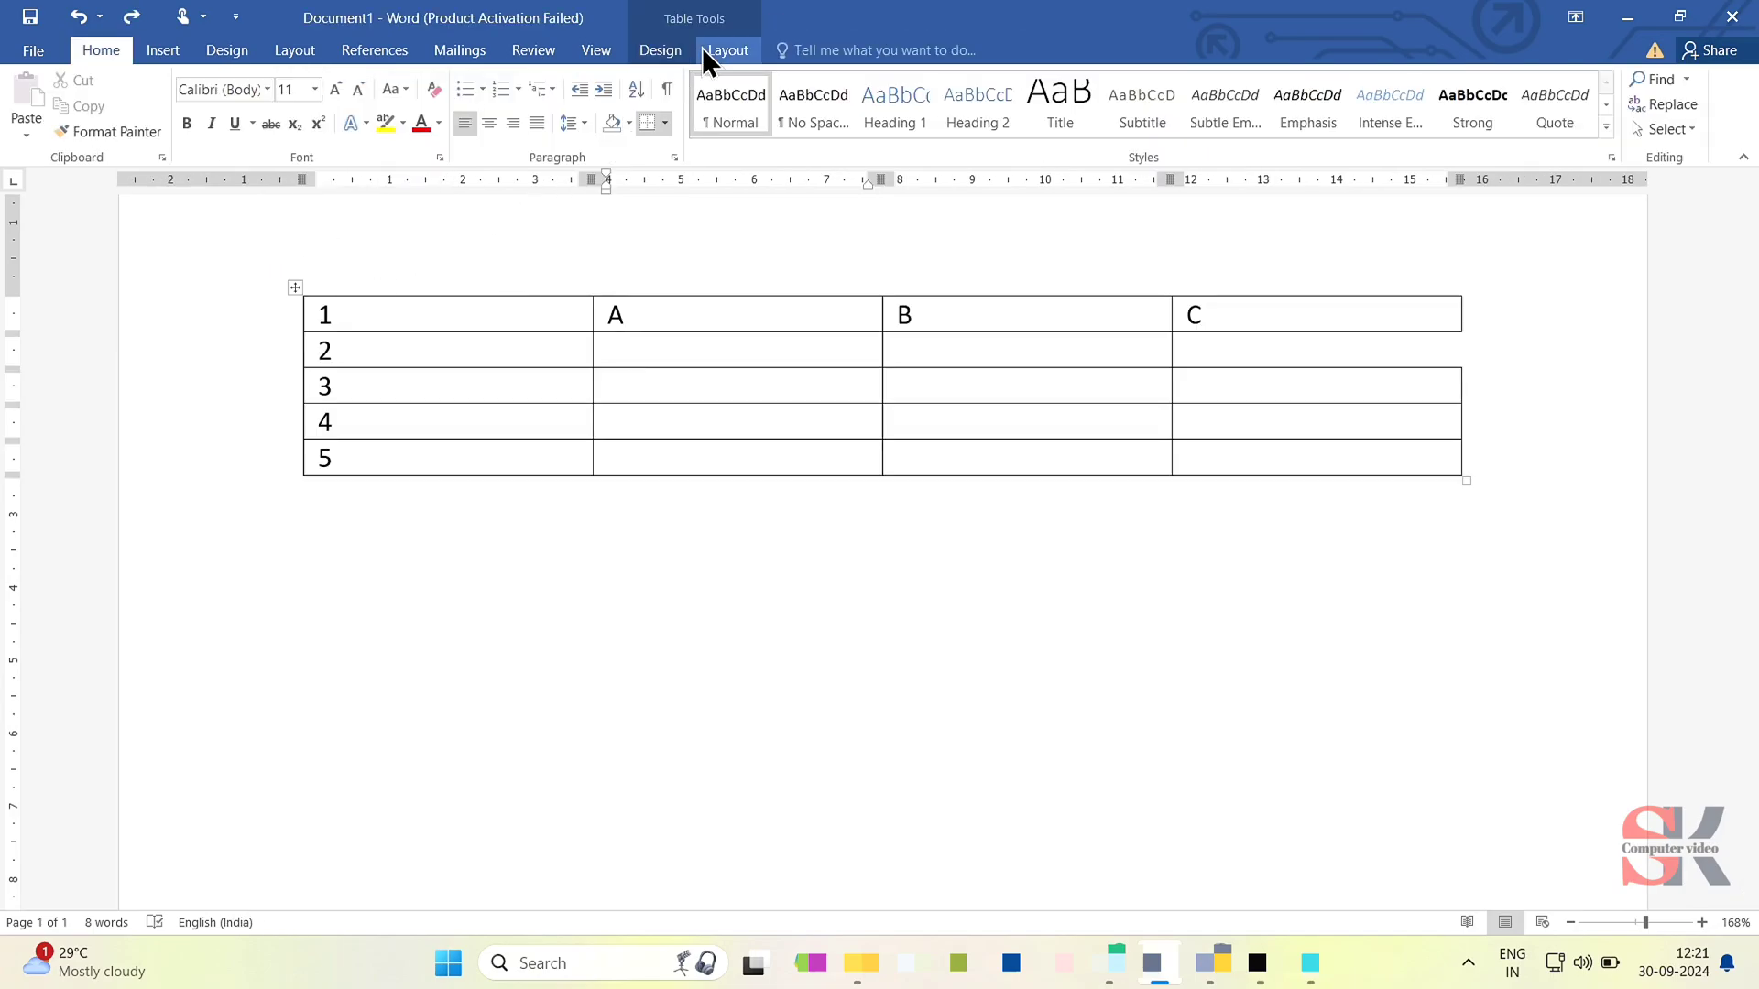
- Insert a new empty row above the row that starts with 1
left_click(701, 49)
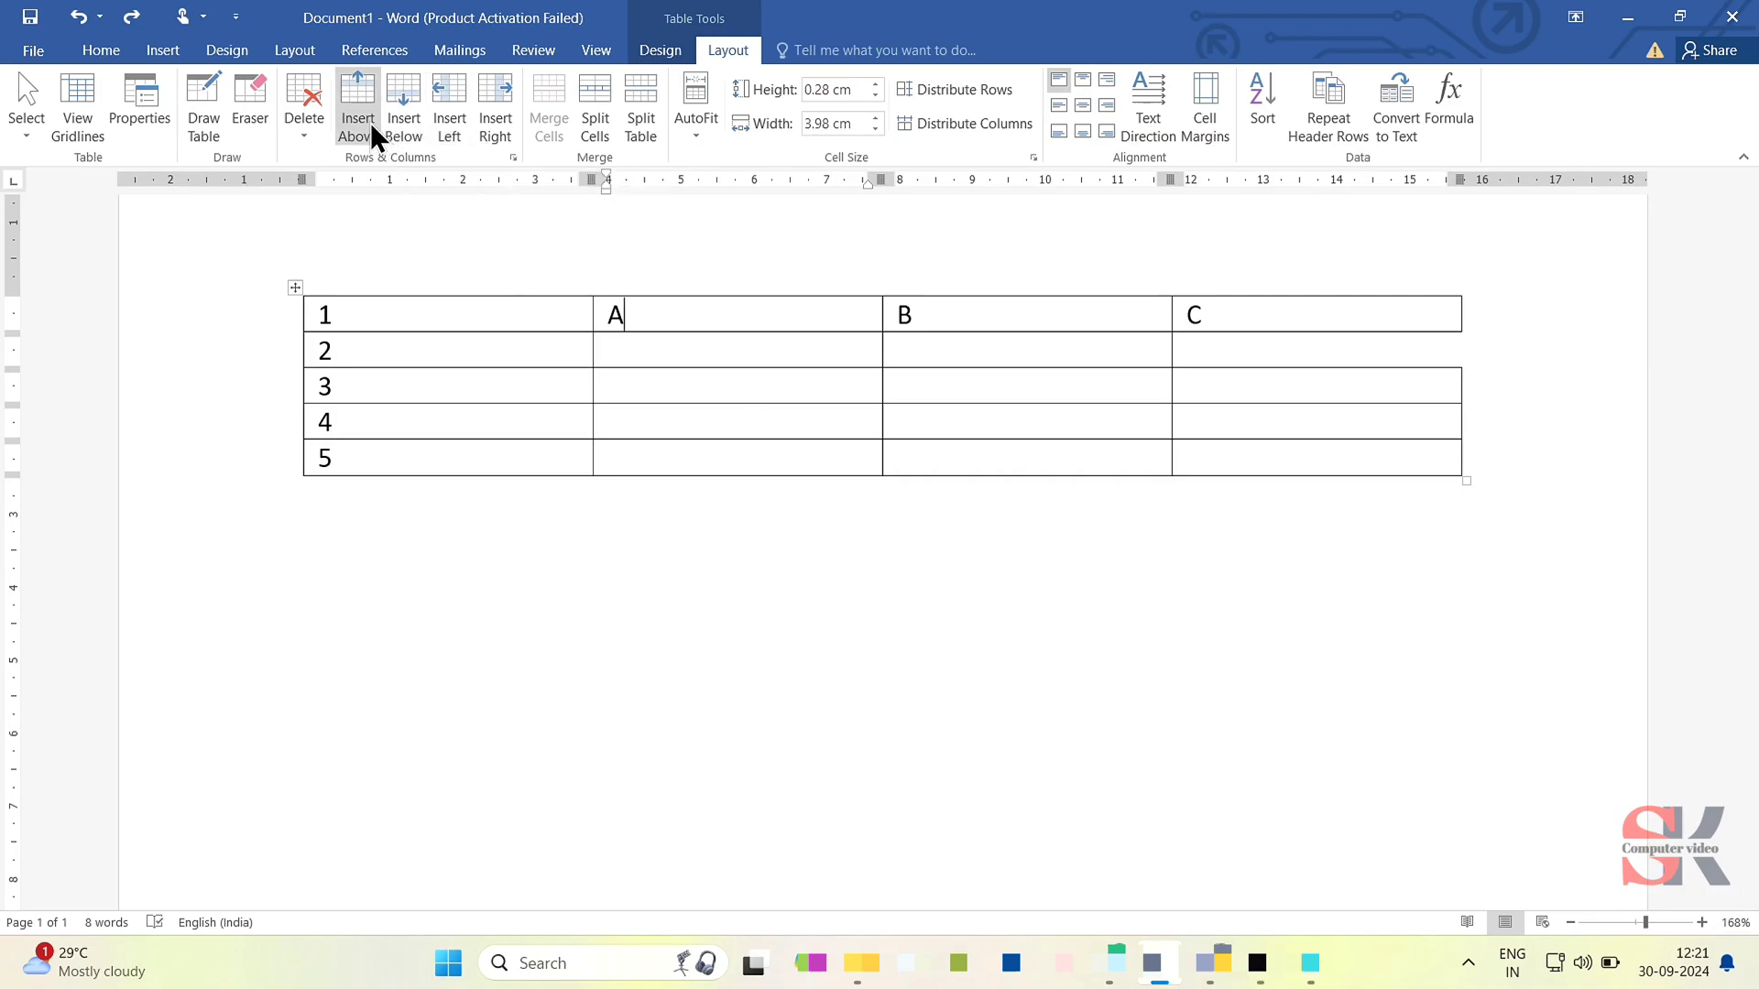
left_click(412, 323)
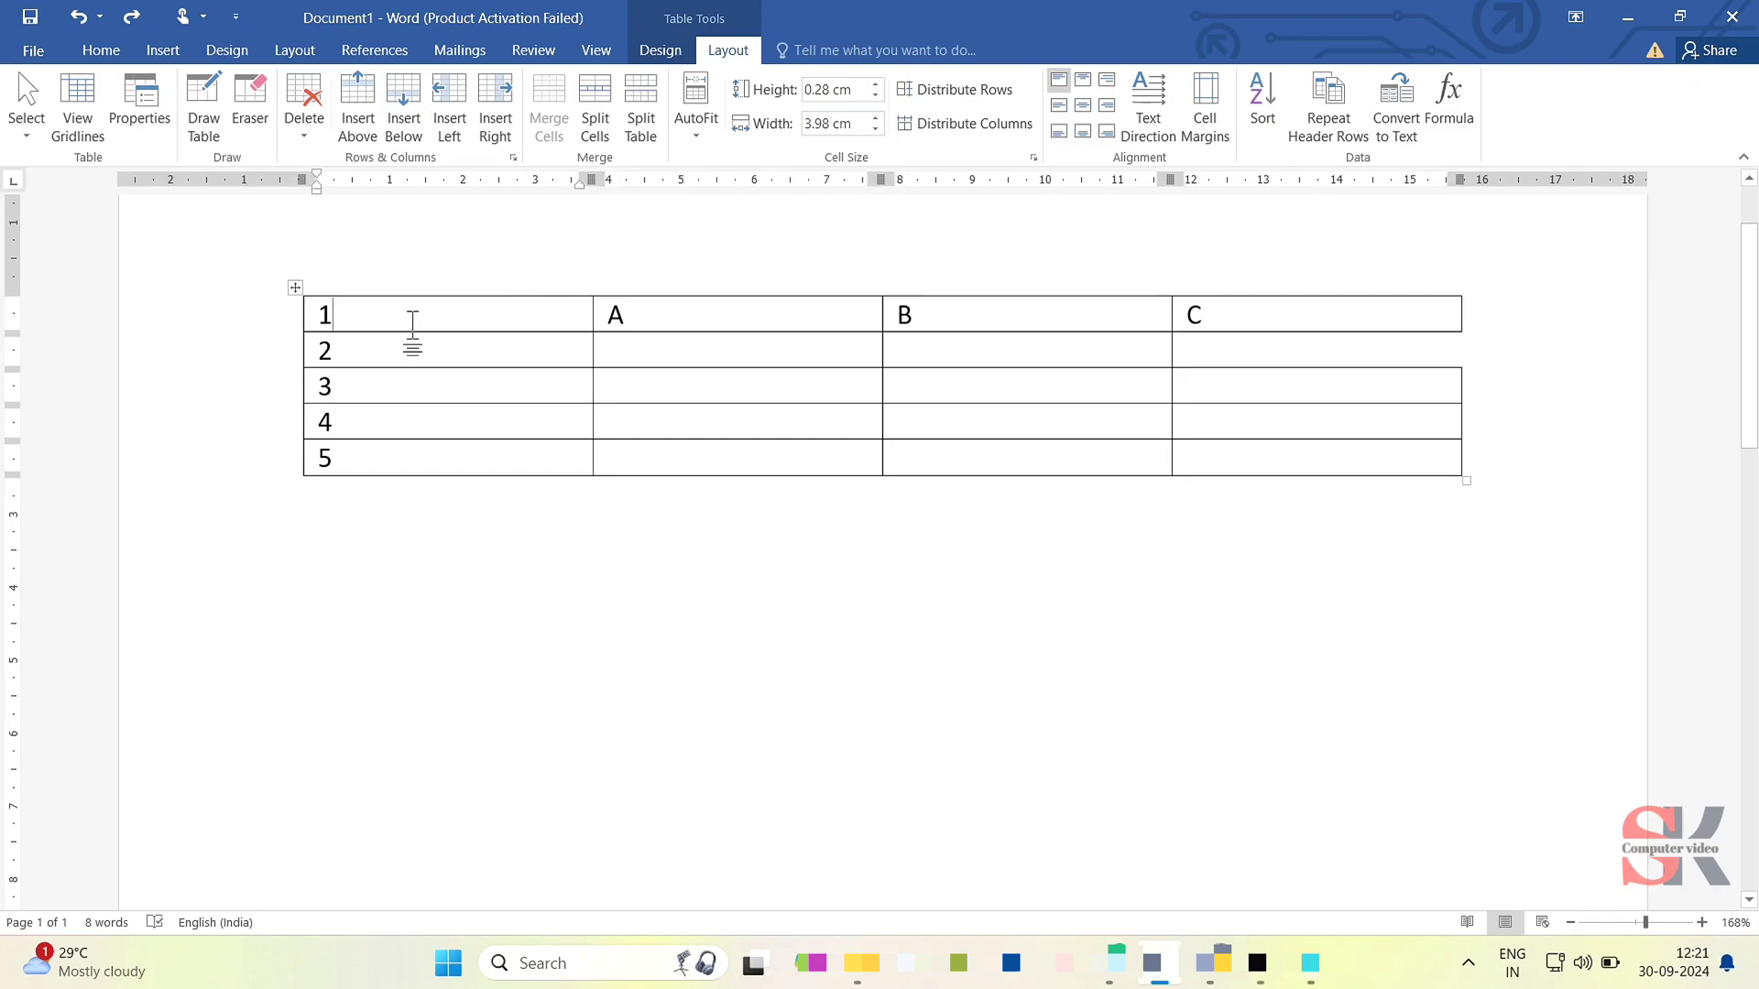
left_click_drag(412, 322, 1191, 322)
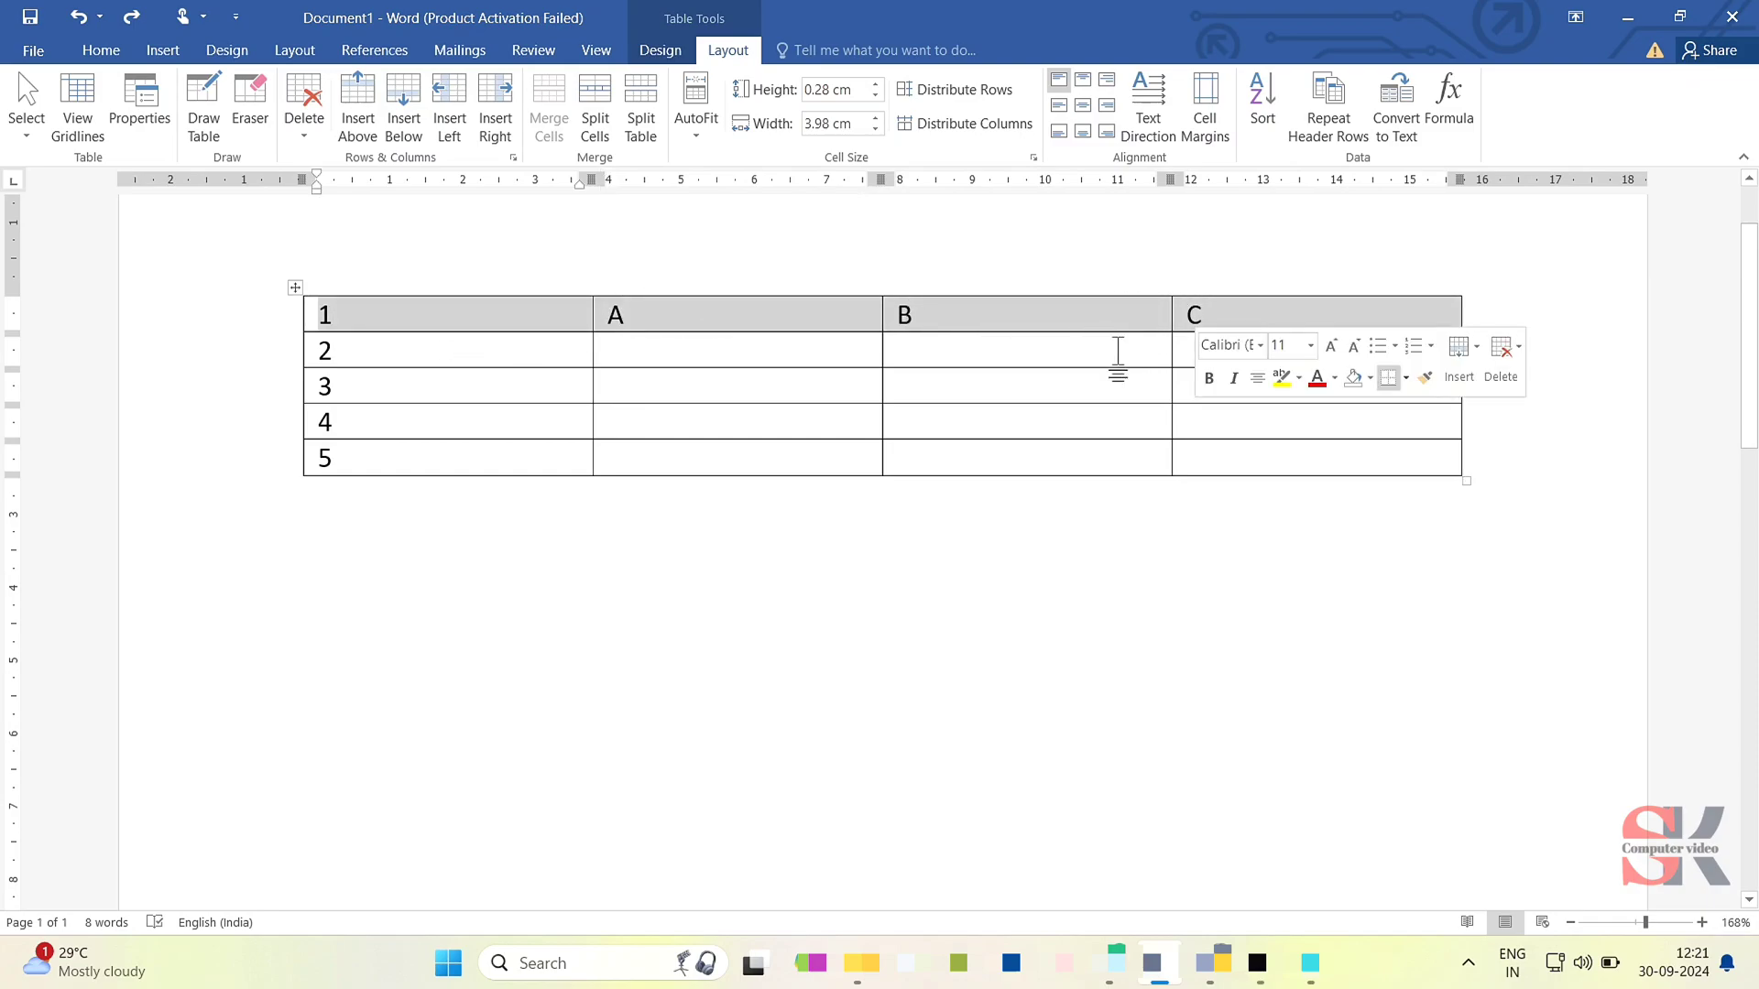
left_click(1022, 354)
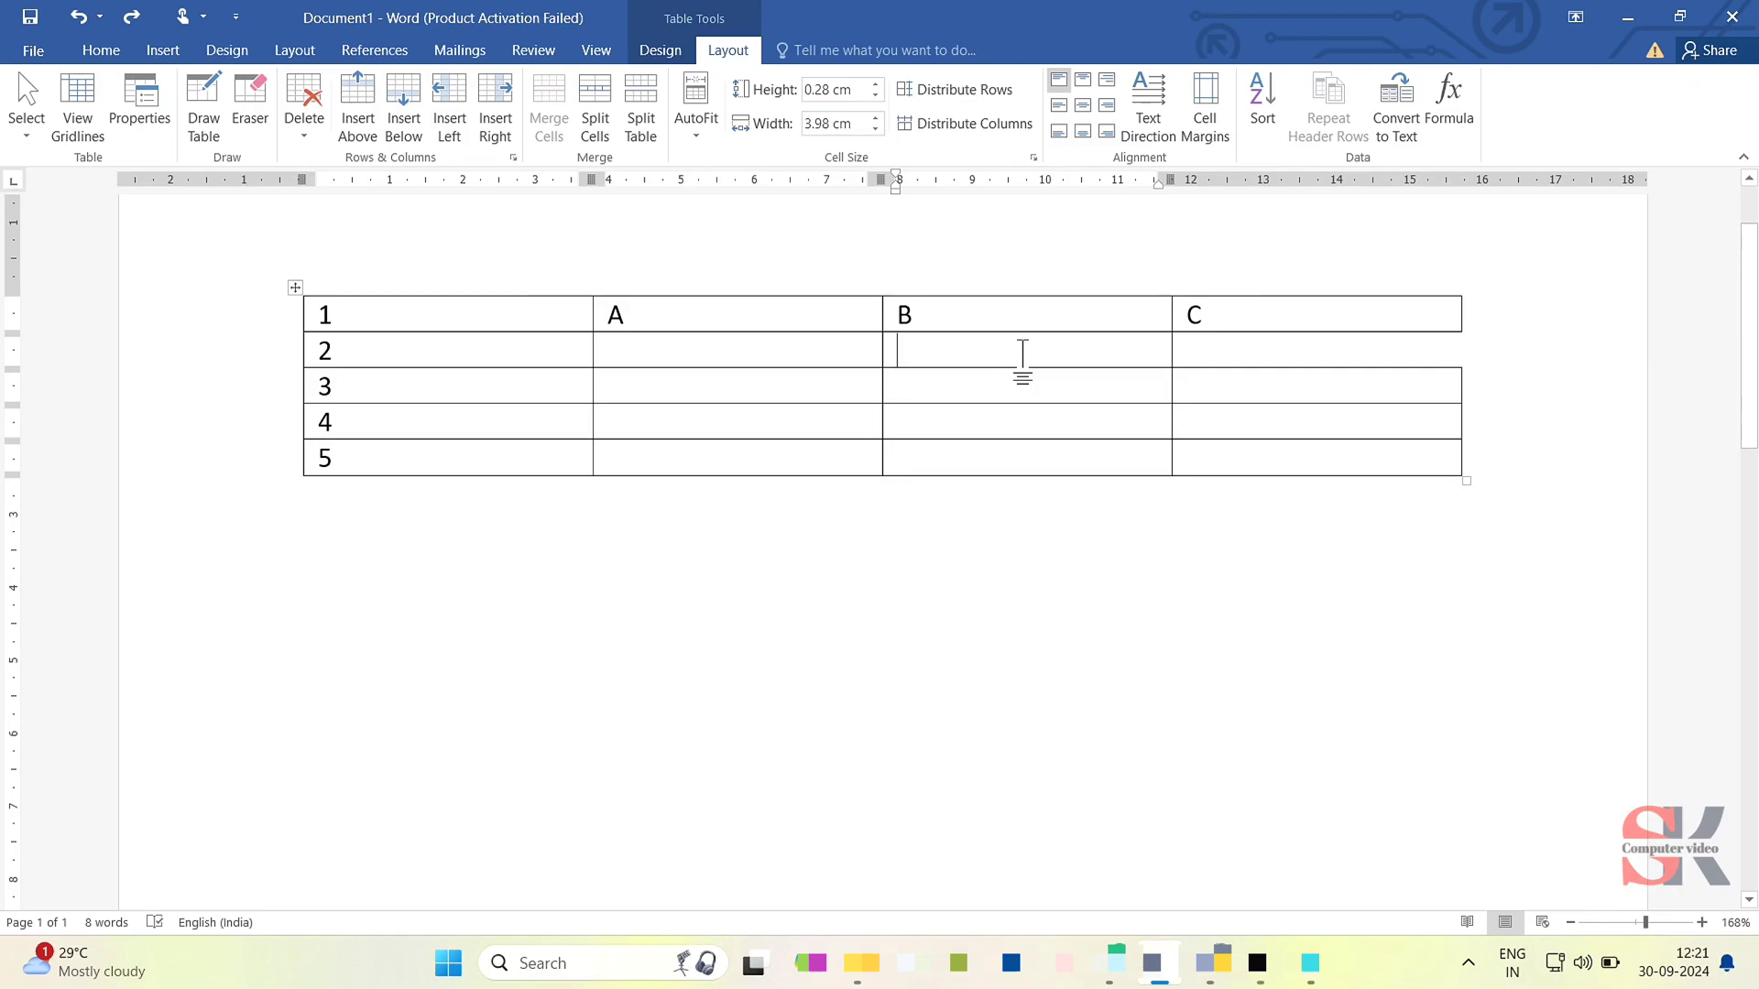
left_click(580, 318)
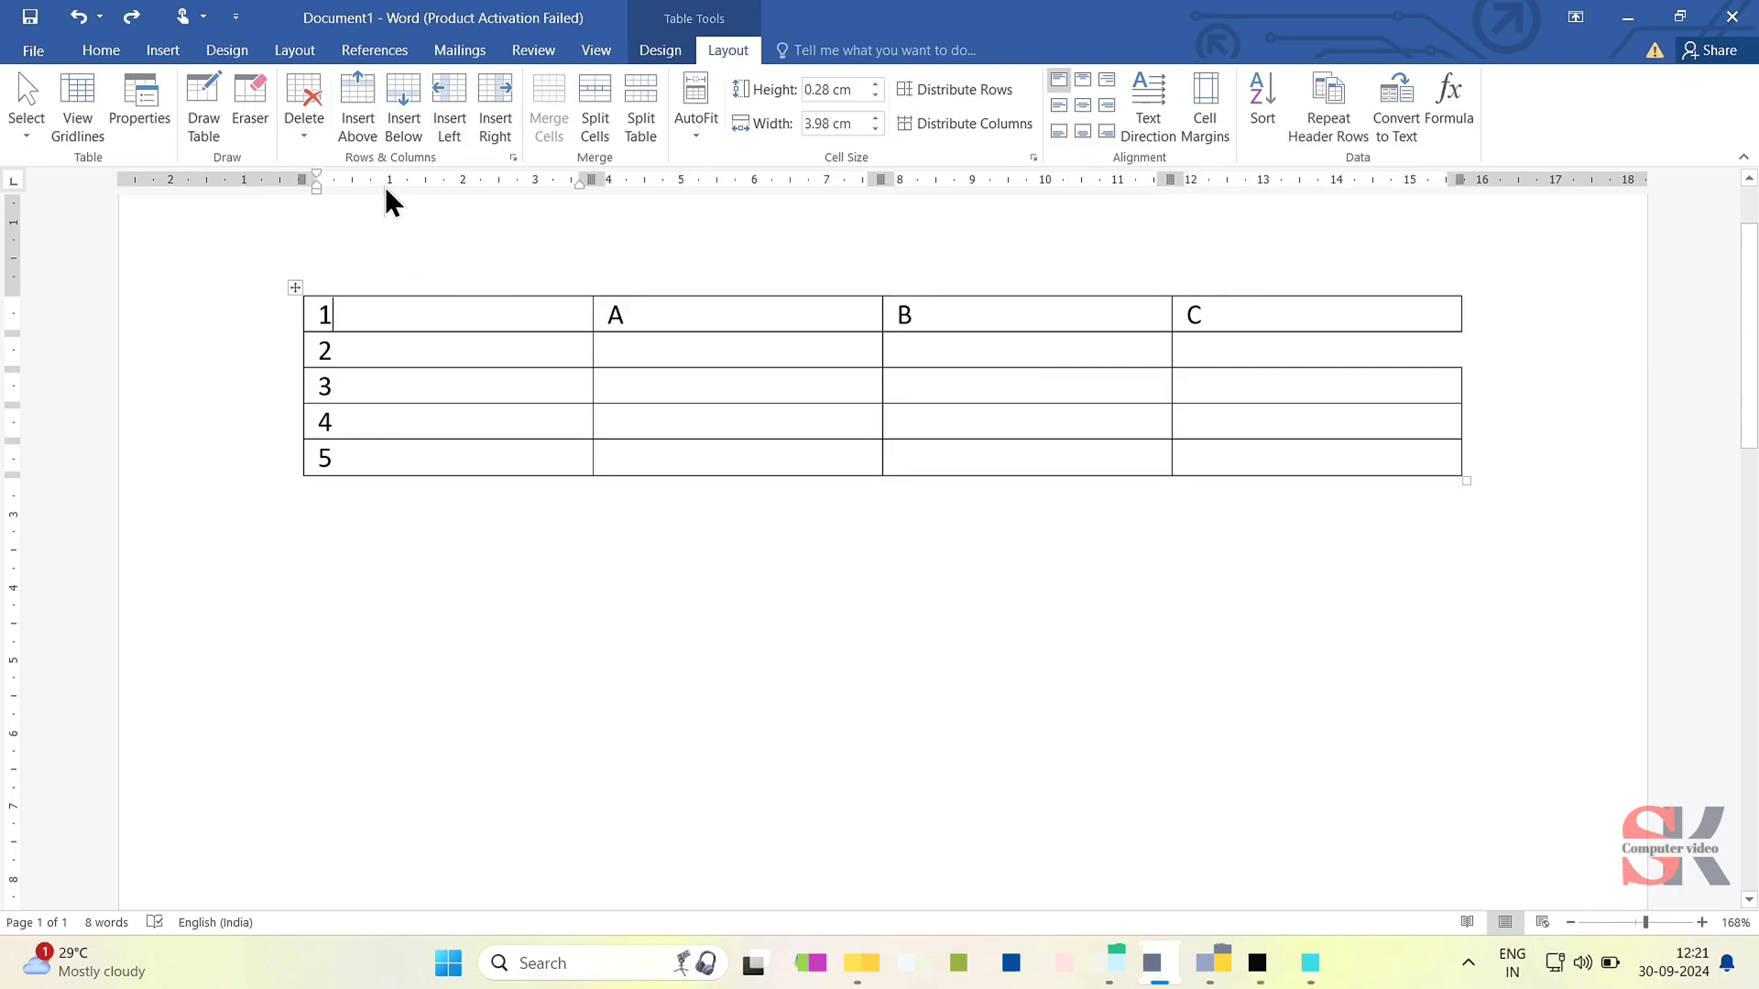
left_click(348, 101)
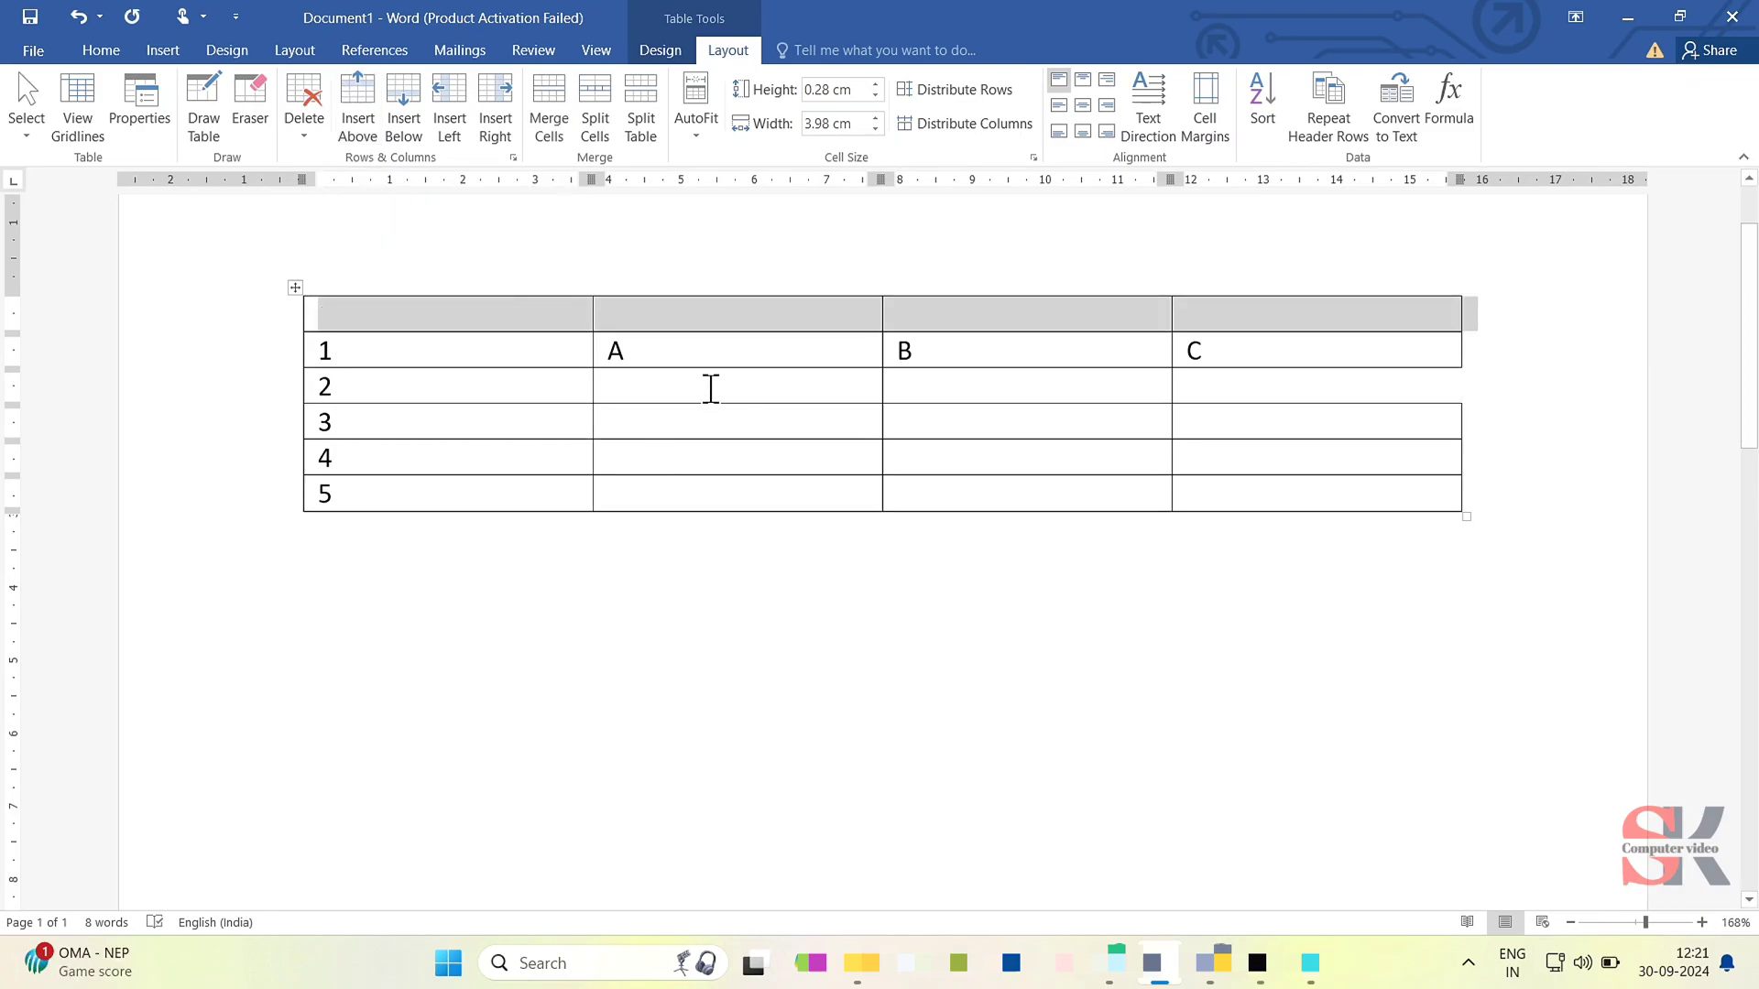
- Insert three empty rows below the row that starts with 5
left_click(535, 490)
left_click(420, 132)
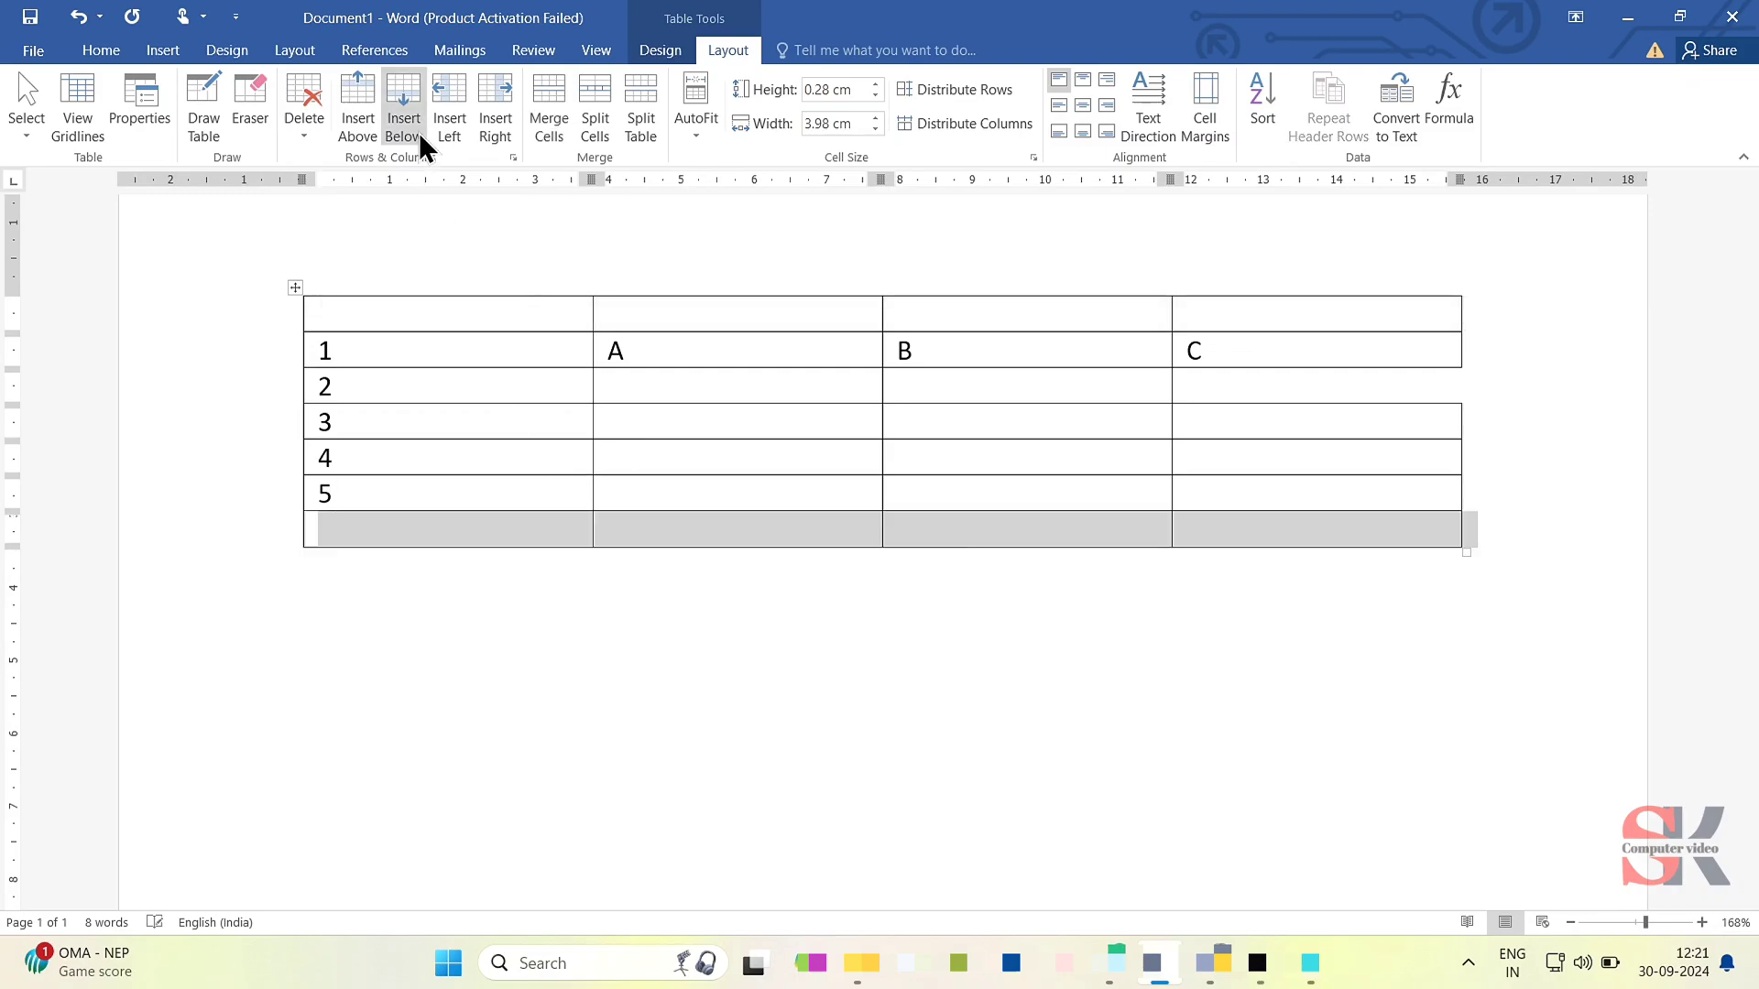
left_click(420, 132)
left_click(420, 132)
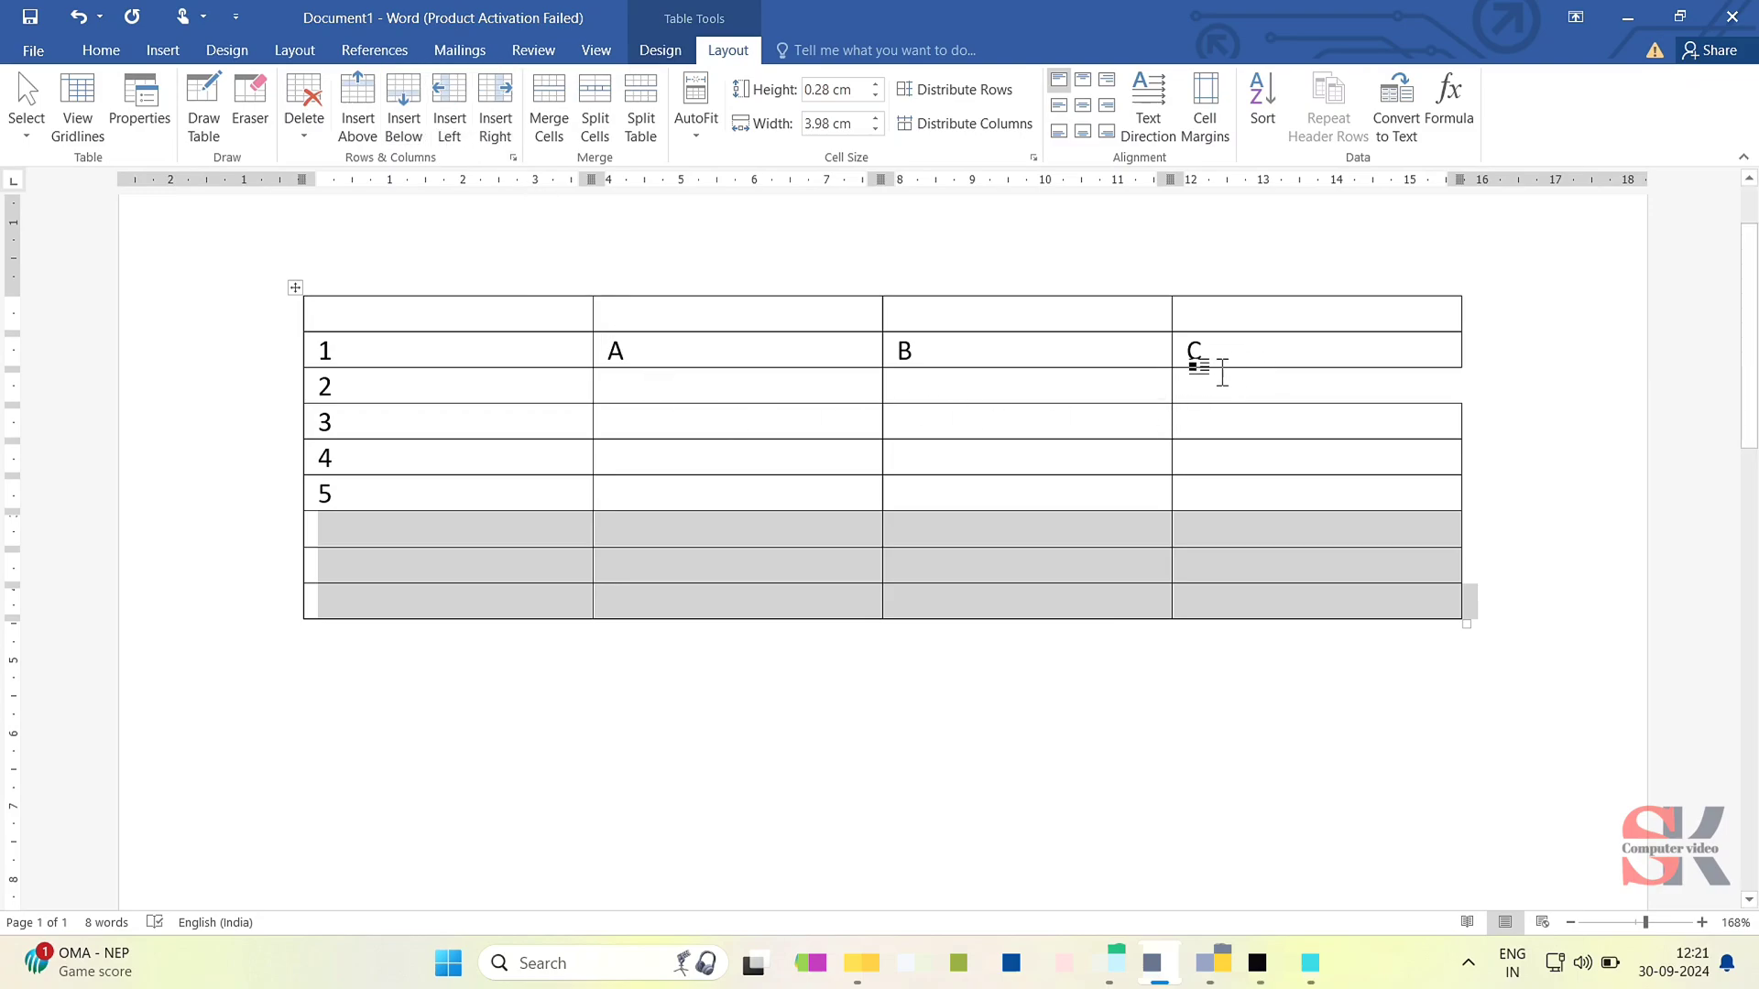
- Insert an empty column directly after column A, between A and B
left_click(808, 351)
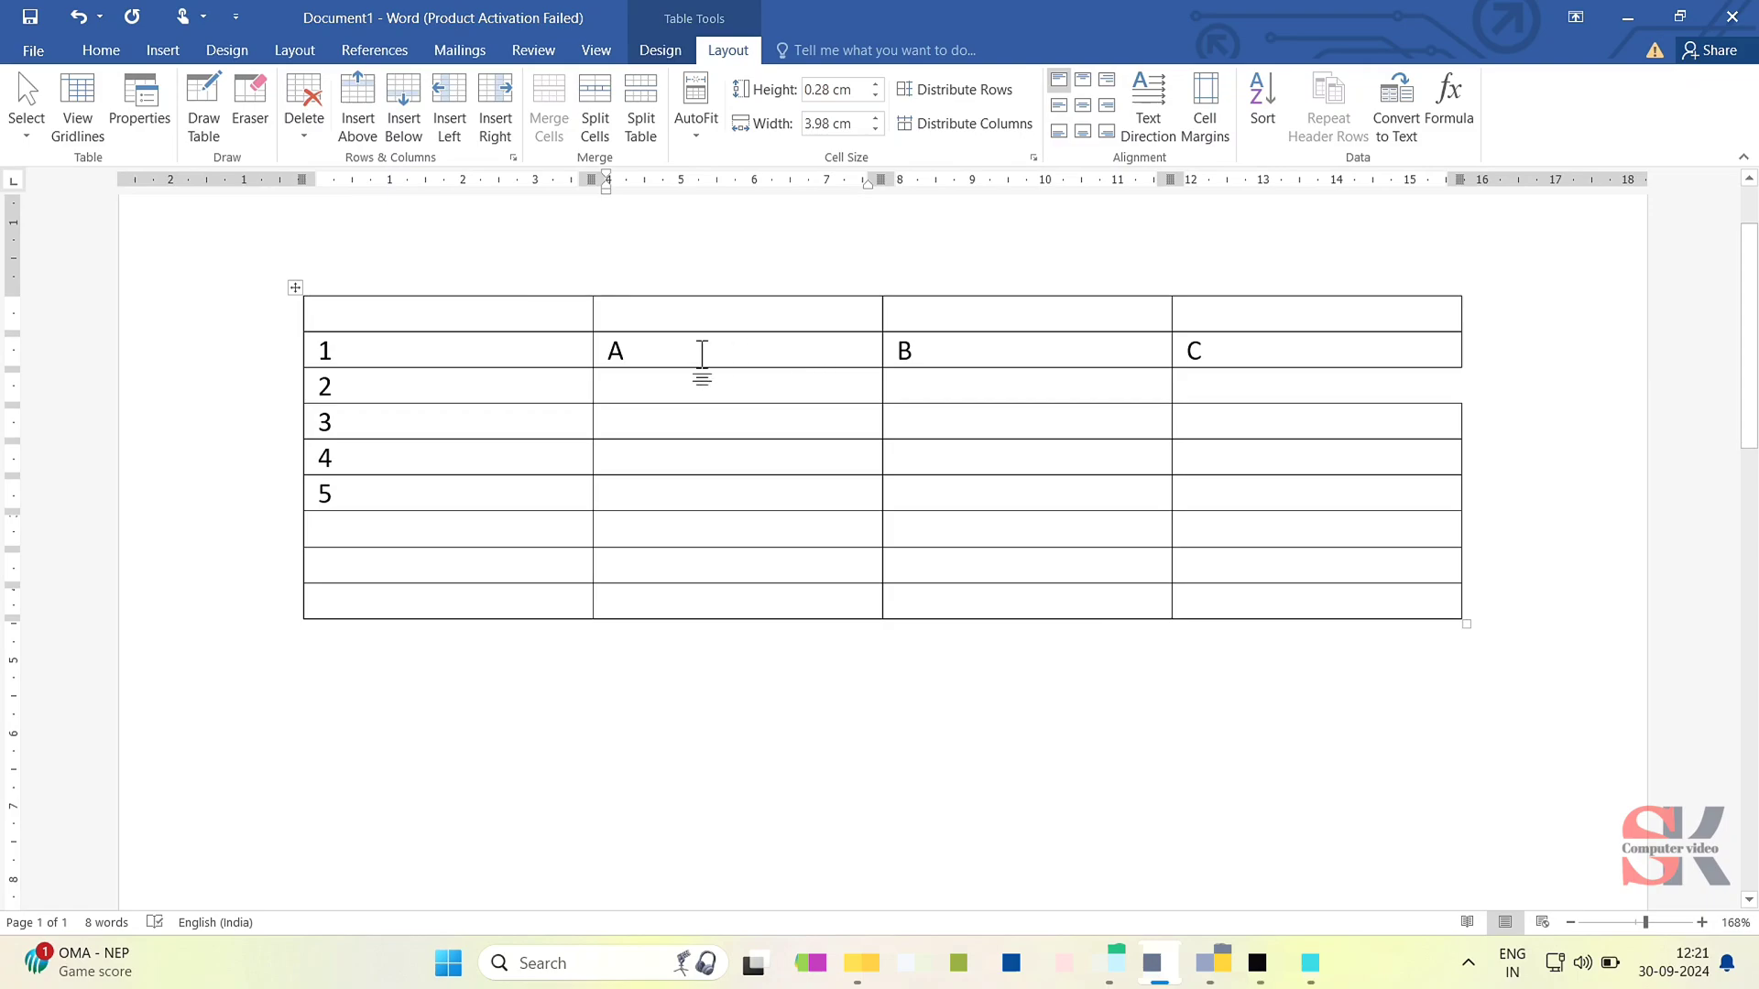
left_click(494, 128)
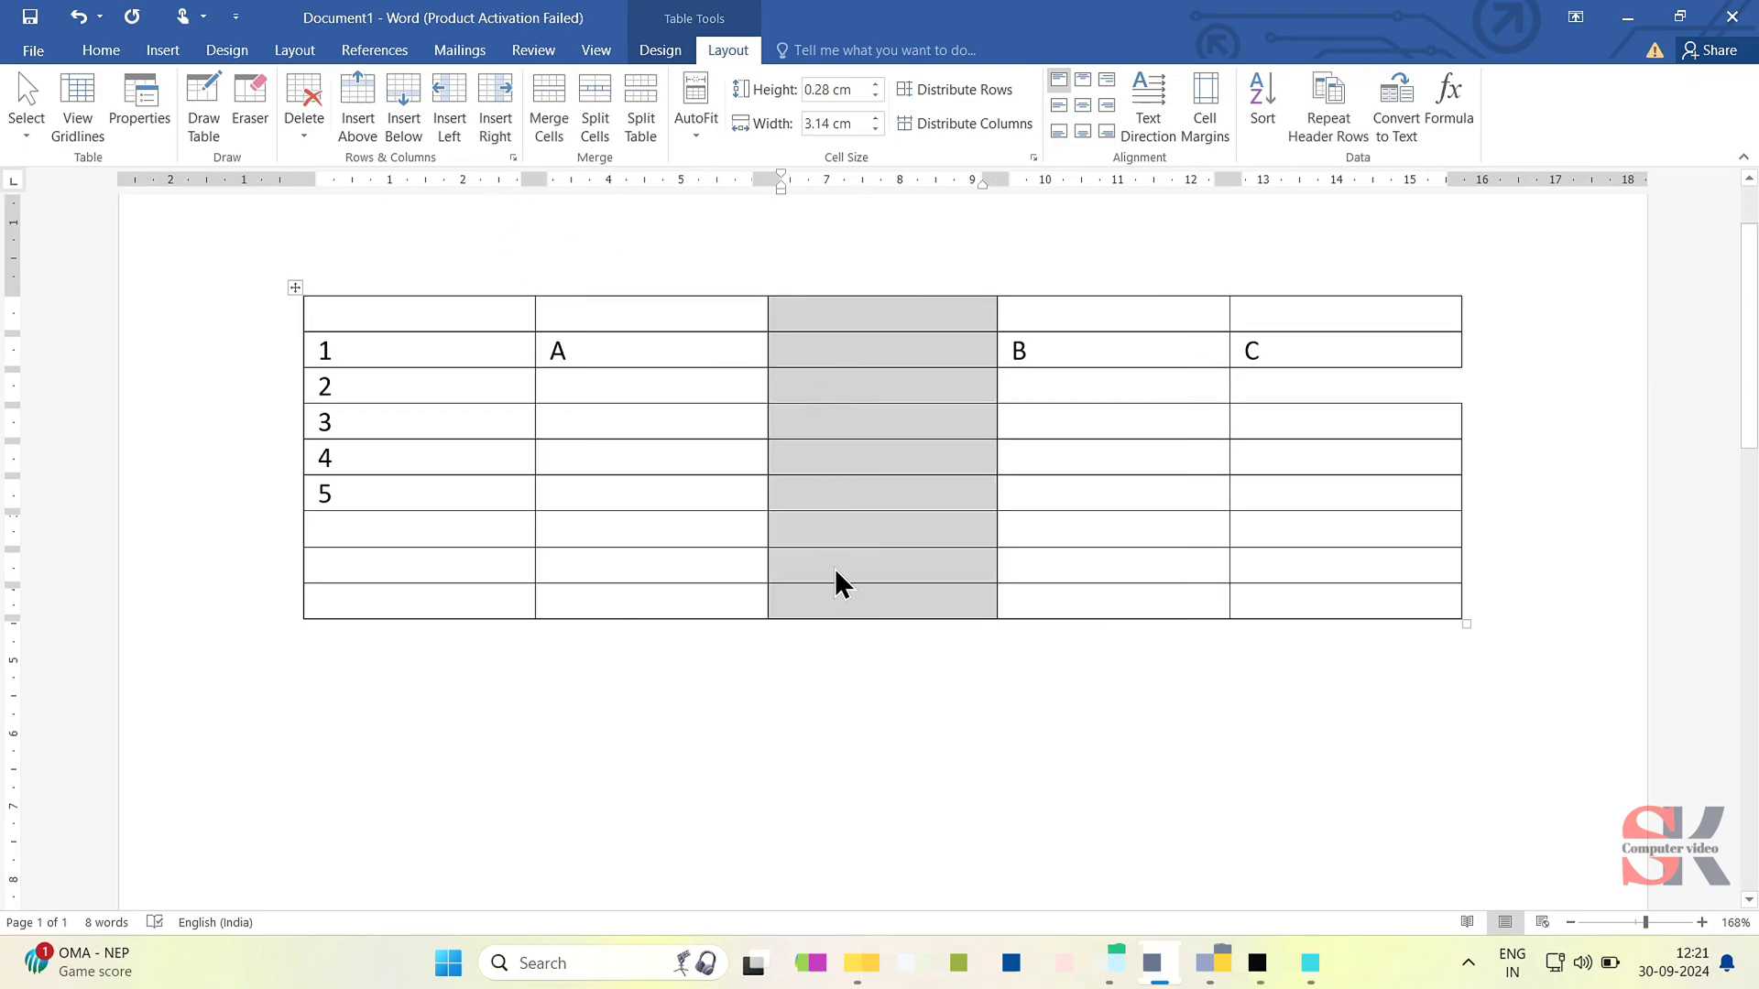
- Add several empty rows at the end of the table by moving the cursor past its last cell
left_click(568, 595)
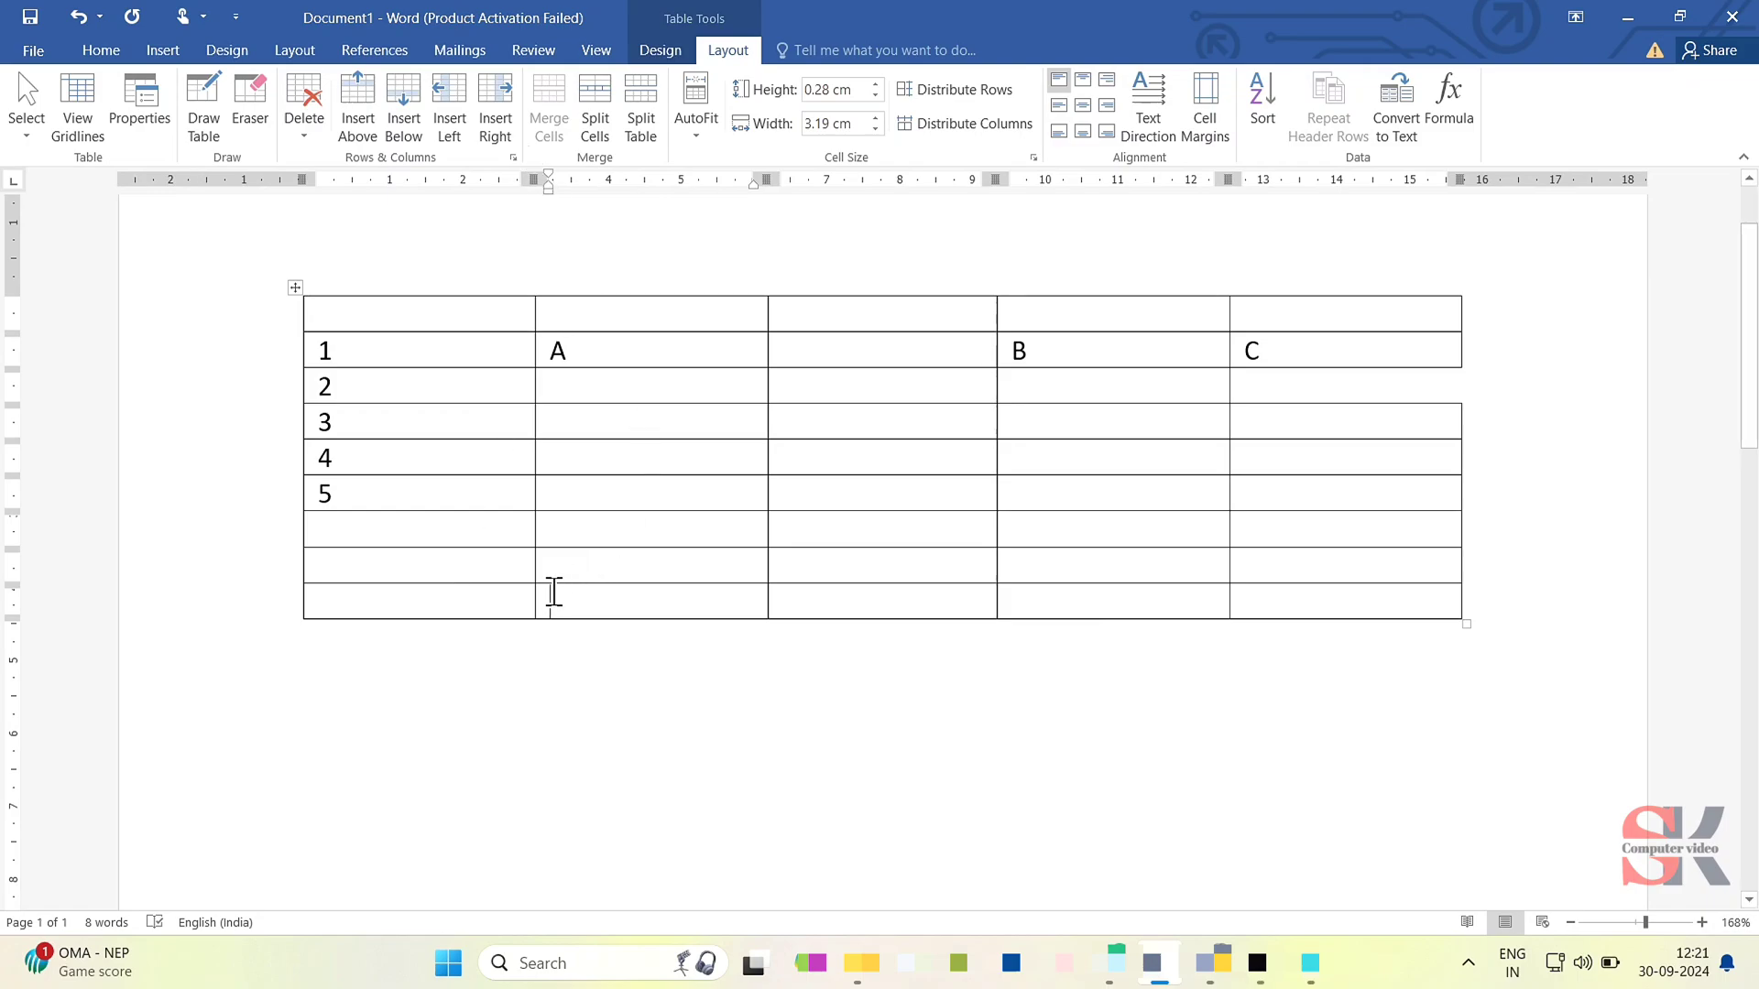
key("Tab")
key("Tab")
key("Tab")
key("Tab")
key("Tab")
key("Tab")
key("Tab")
key("Tab")
key("Tab")
key("Tab")
key("Tab")
key("Tab")
key("Tab")
key("Tab")
key("Tab")
key("Tab")
key("Tab")
key("Tab")
key("Tab")
key("Tab")
key("Tab")
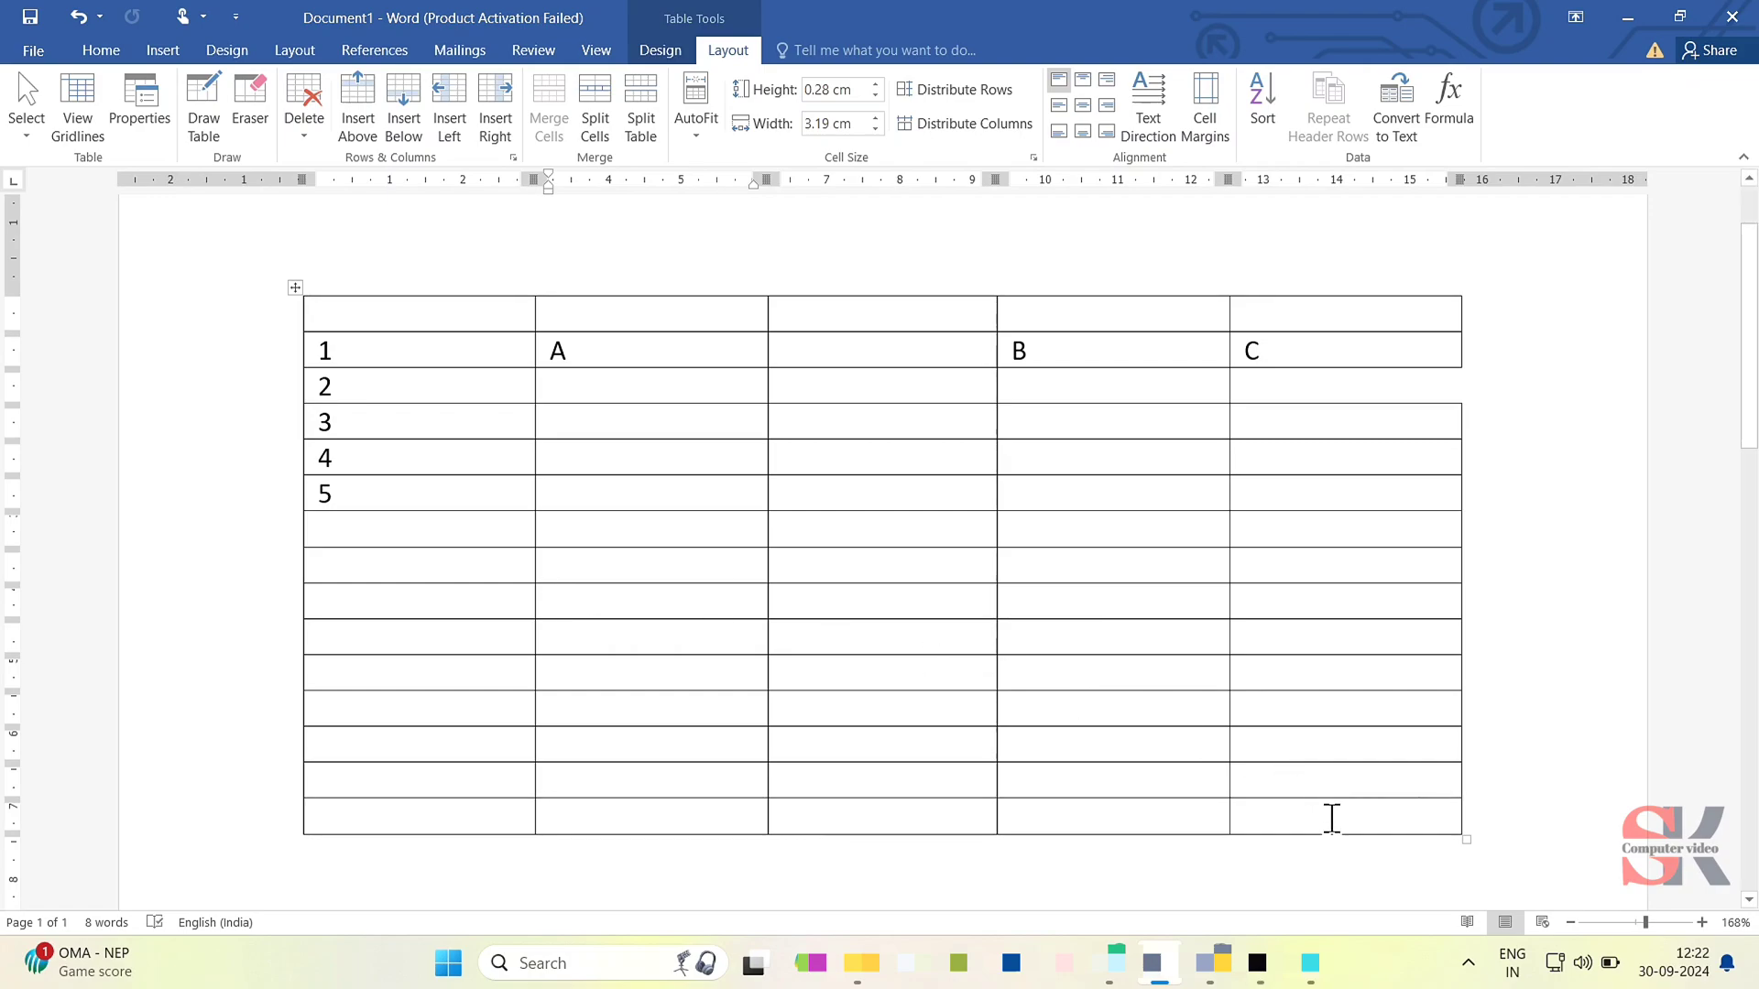
- Undo the rows added at the table's end and the column inserted between A and B
key("ctrl+z")
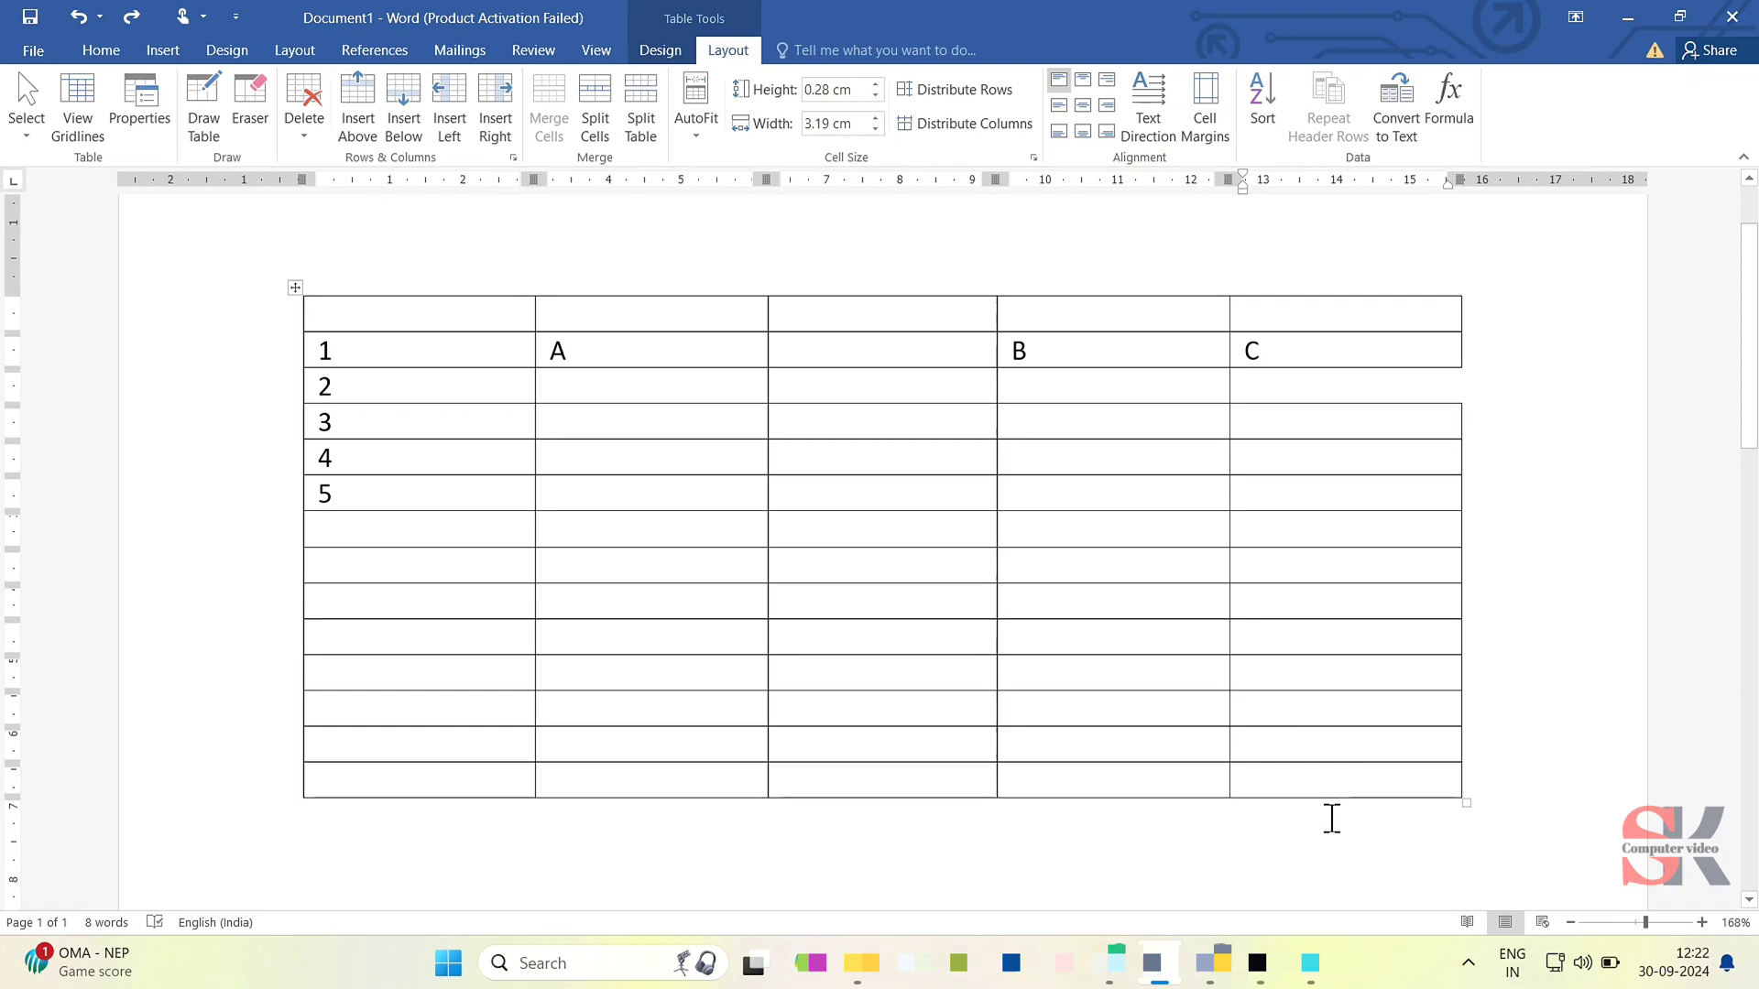
key("ctrl+z")
key("ctrl+z")
key("ctrl+z")
key("ctrl+z")
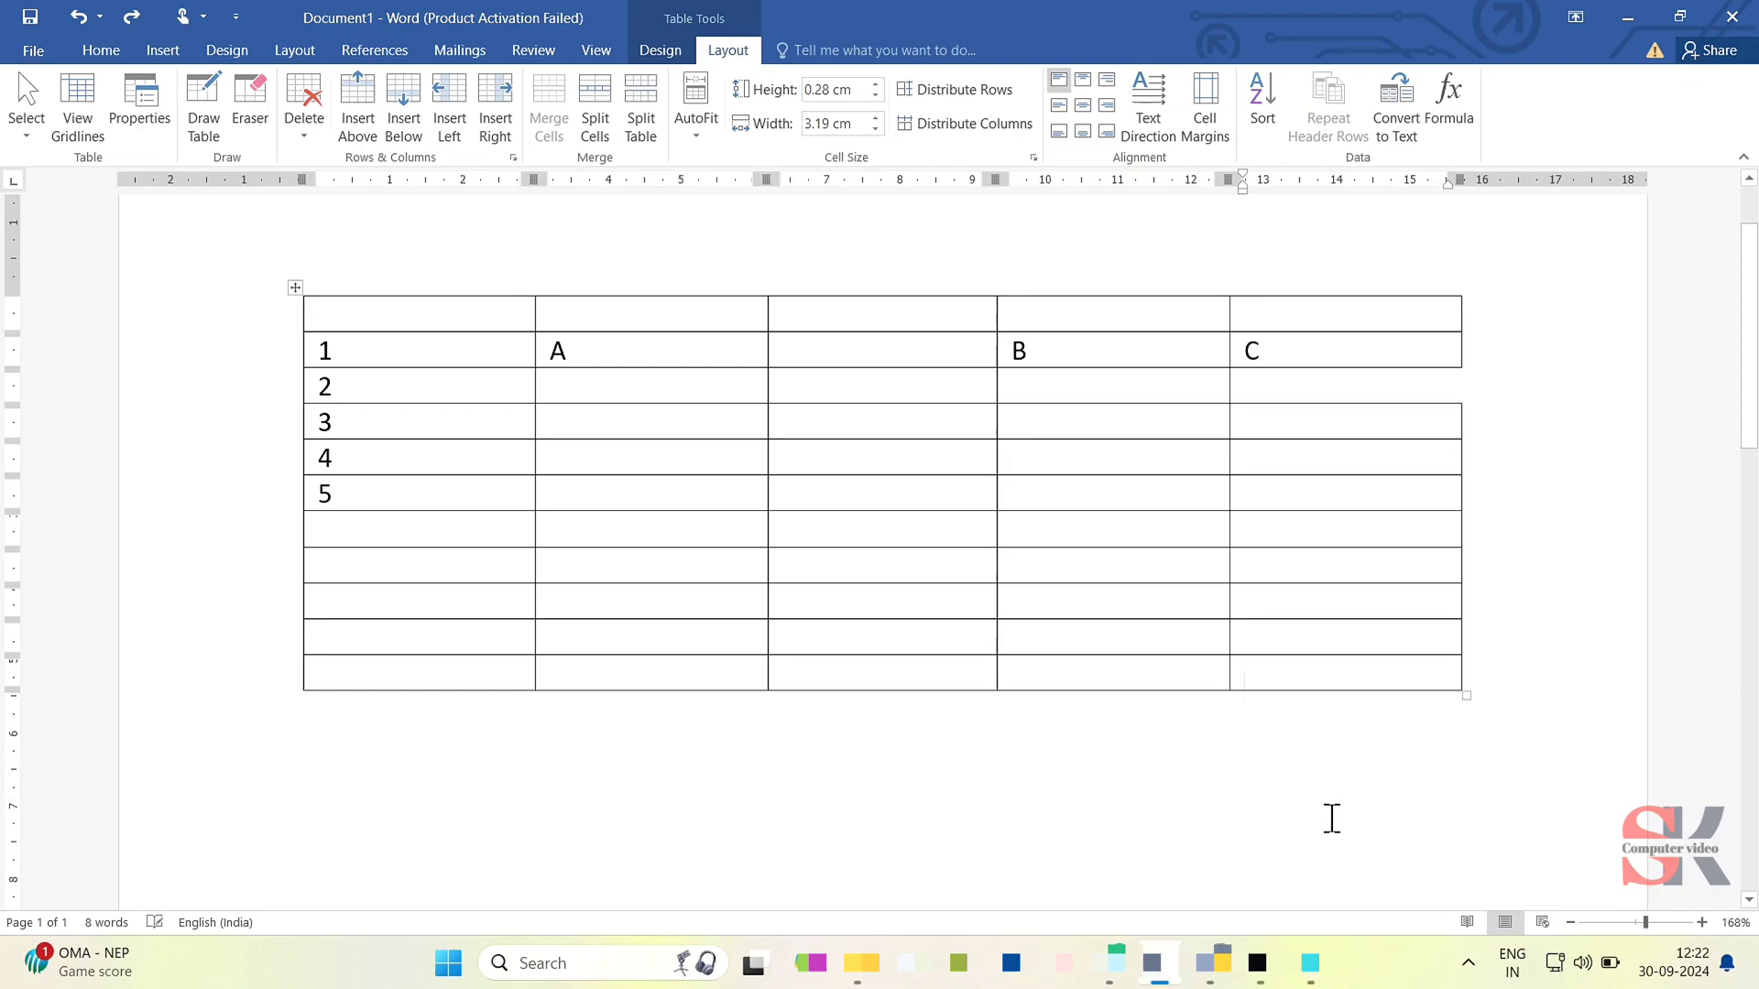
key("ctrl+z")
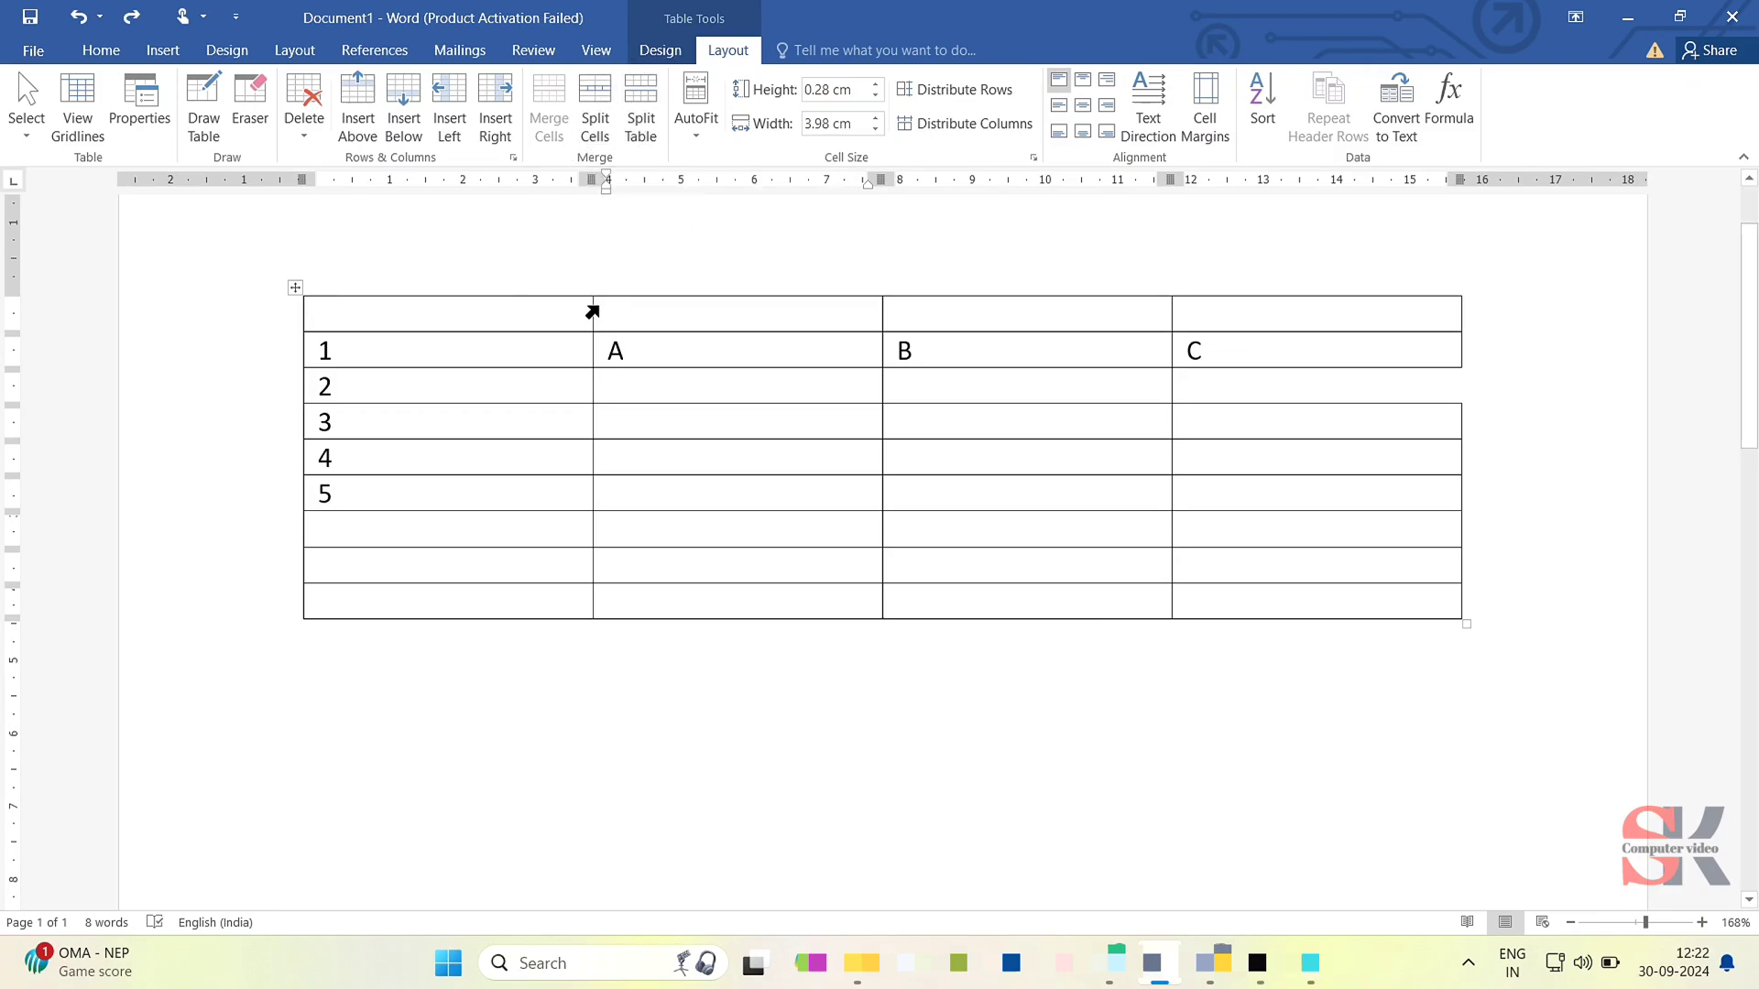
- Enter a long string of random letters in the first cell of the empty top row, and delete that text
left_click(551, 306)
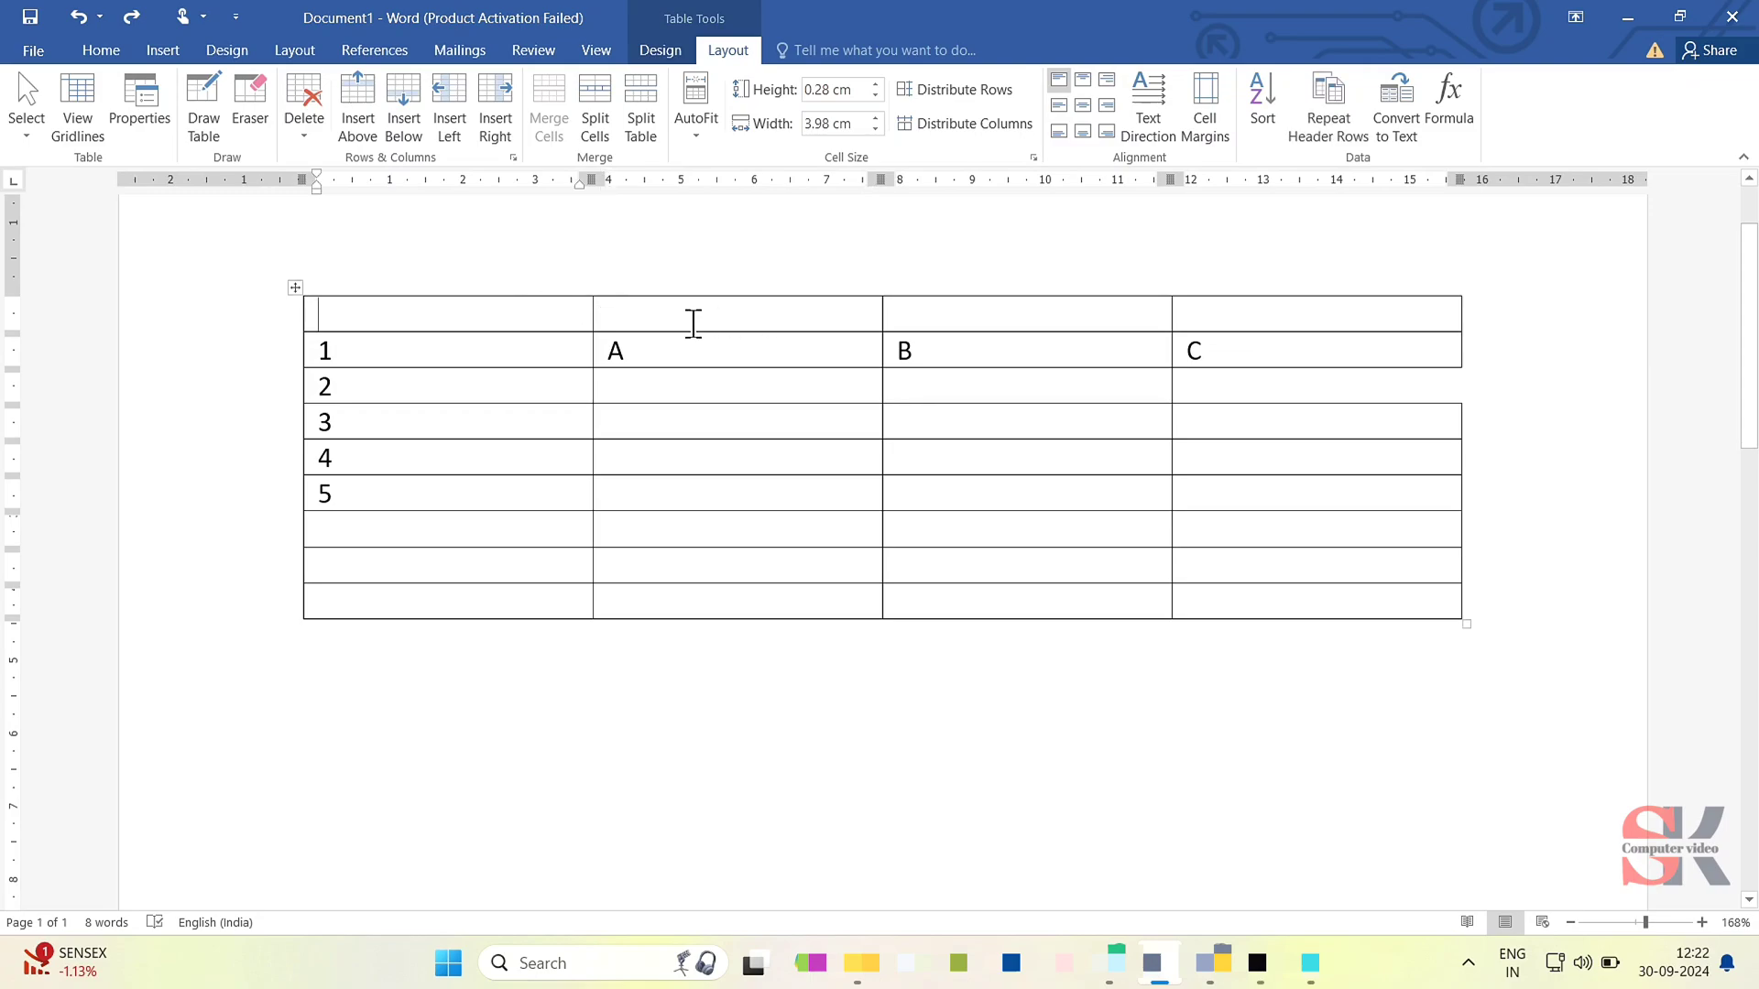
type("flkglkdfjkgsjdk")
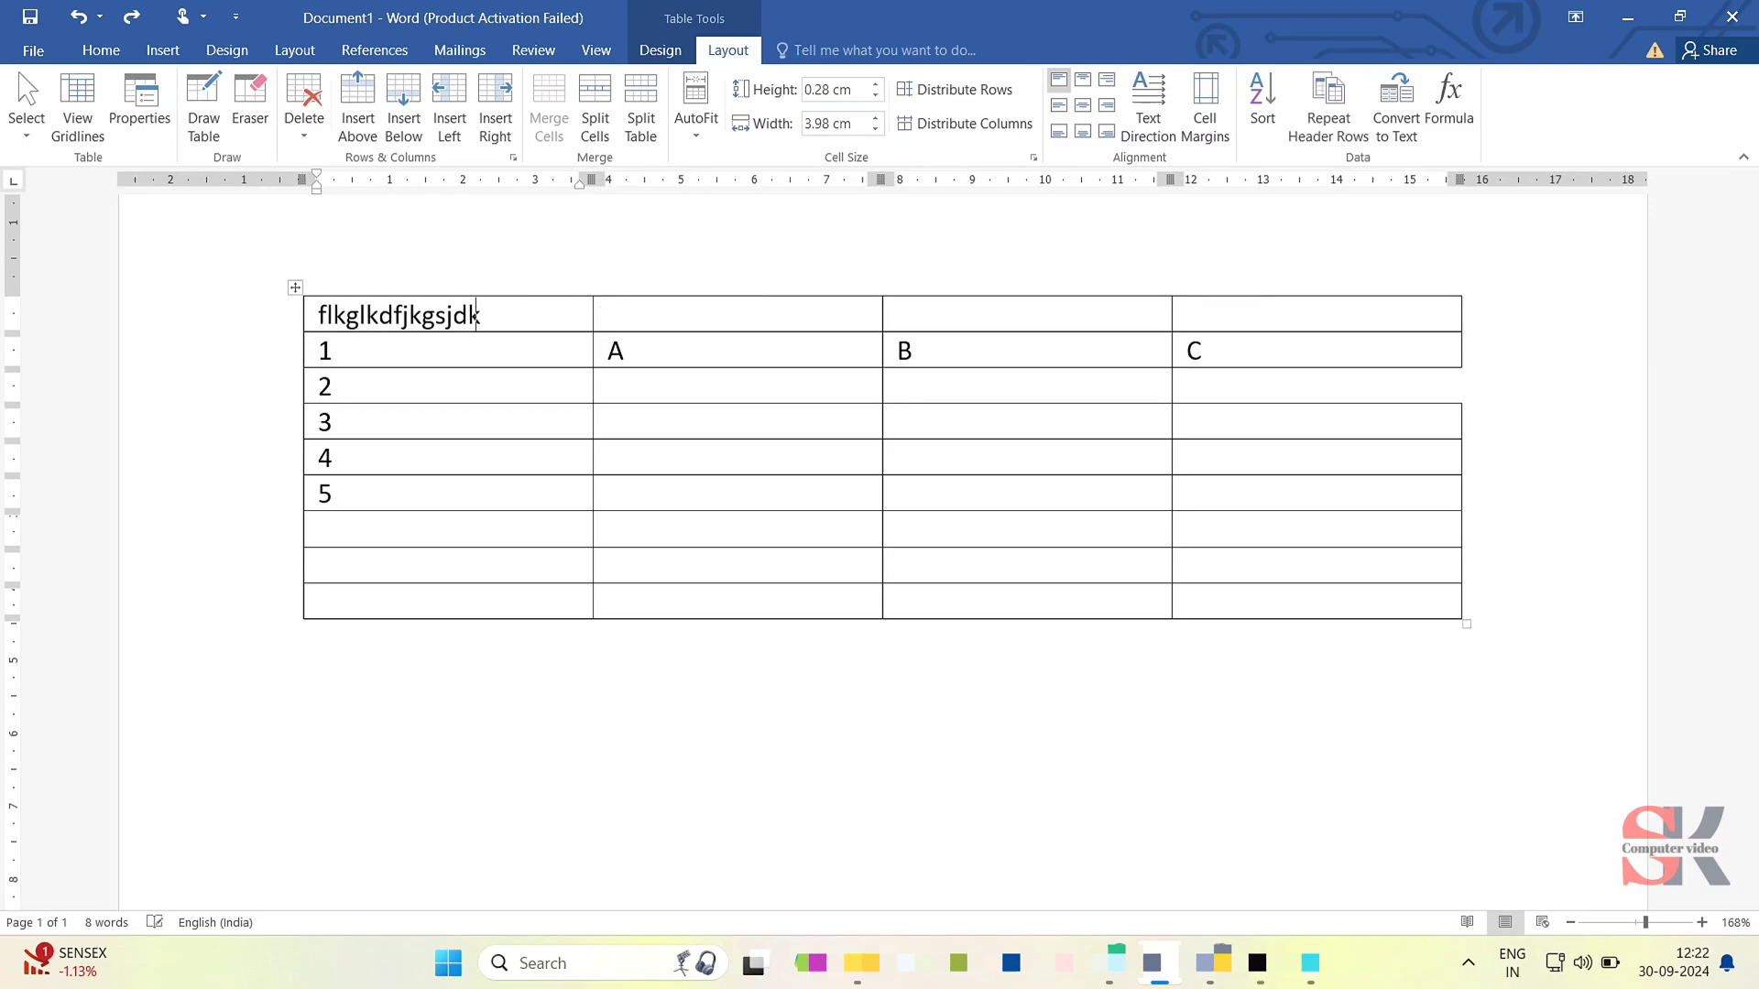
type("fgjskdfgjslkdjfgksldjfgkjsd")
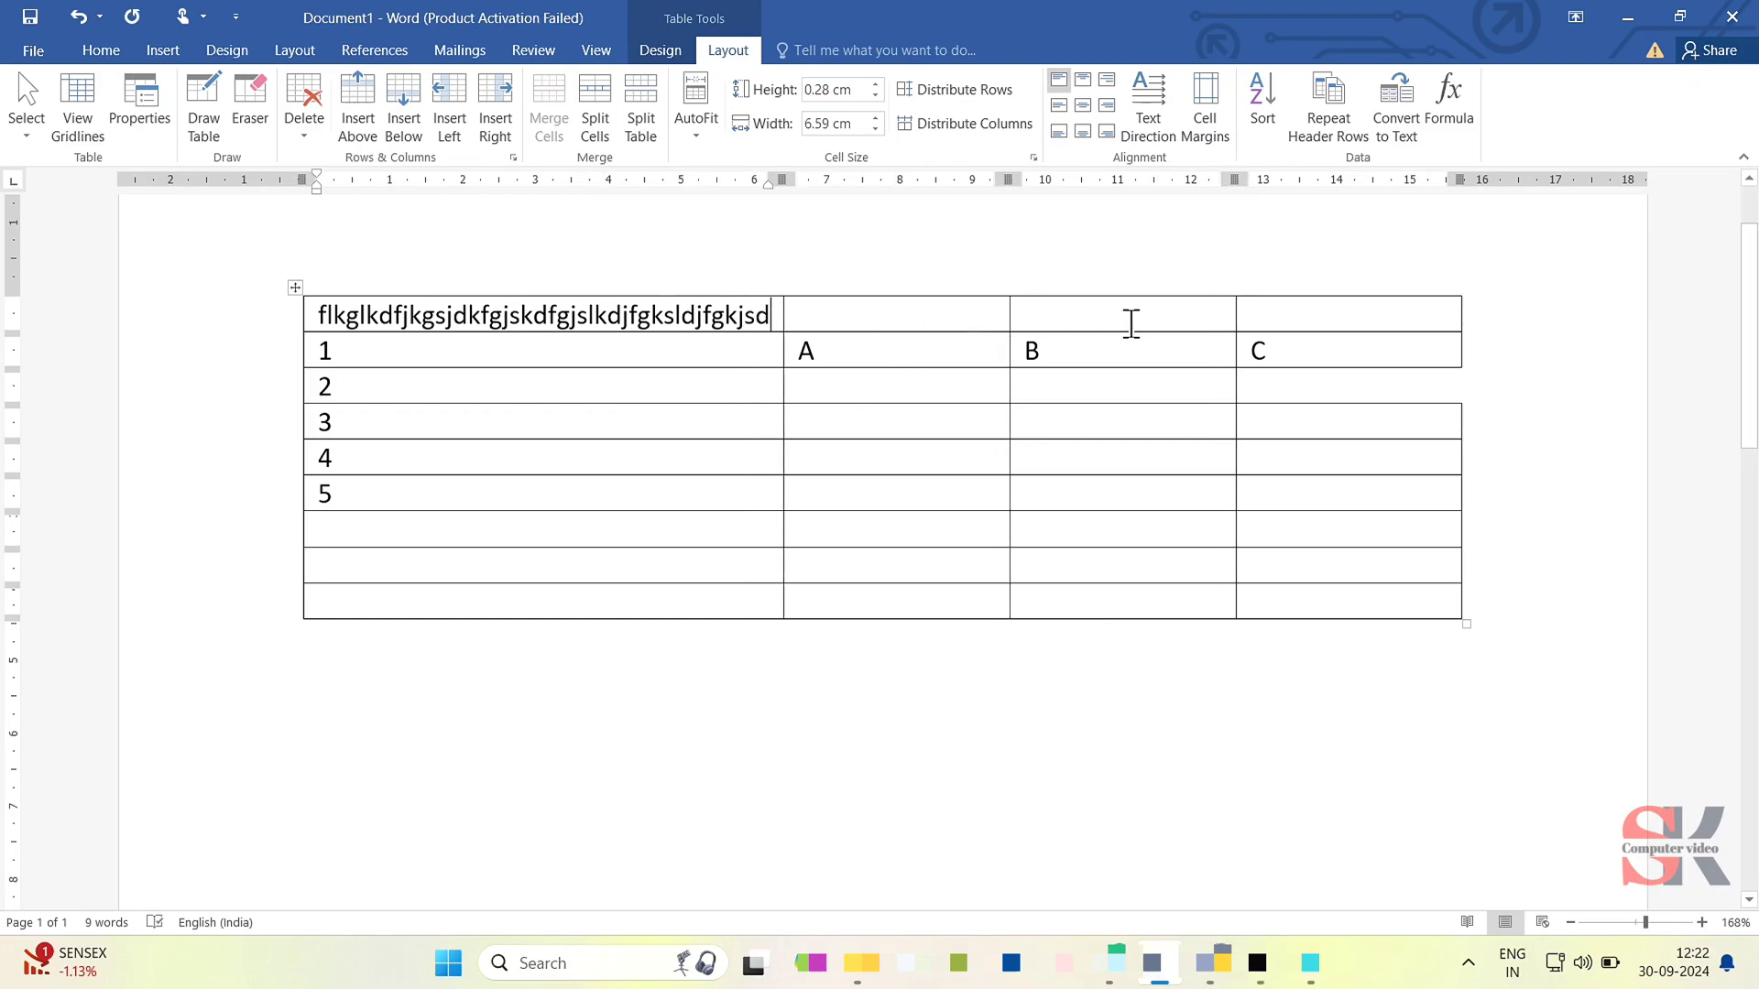
key("shift+Home")
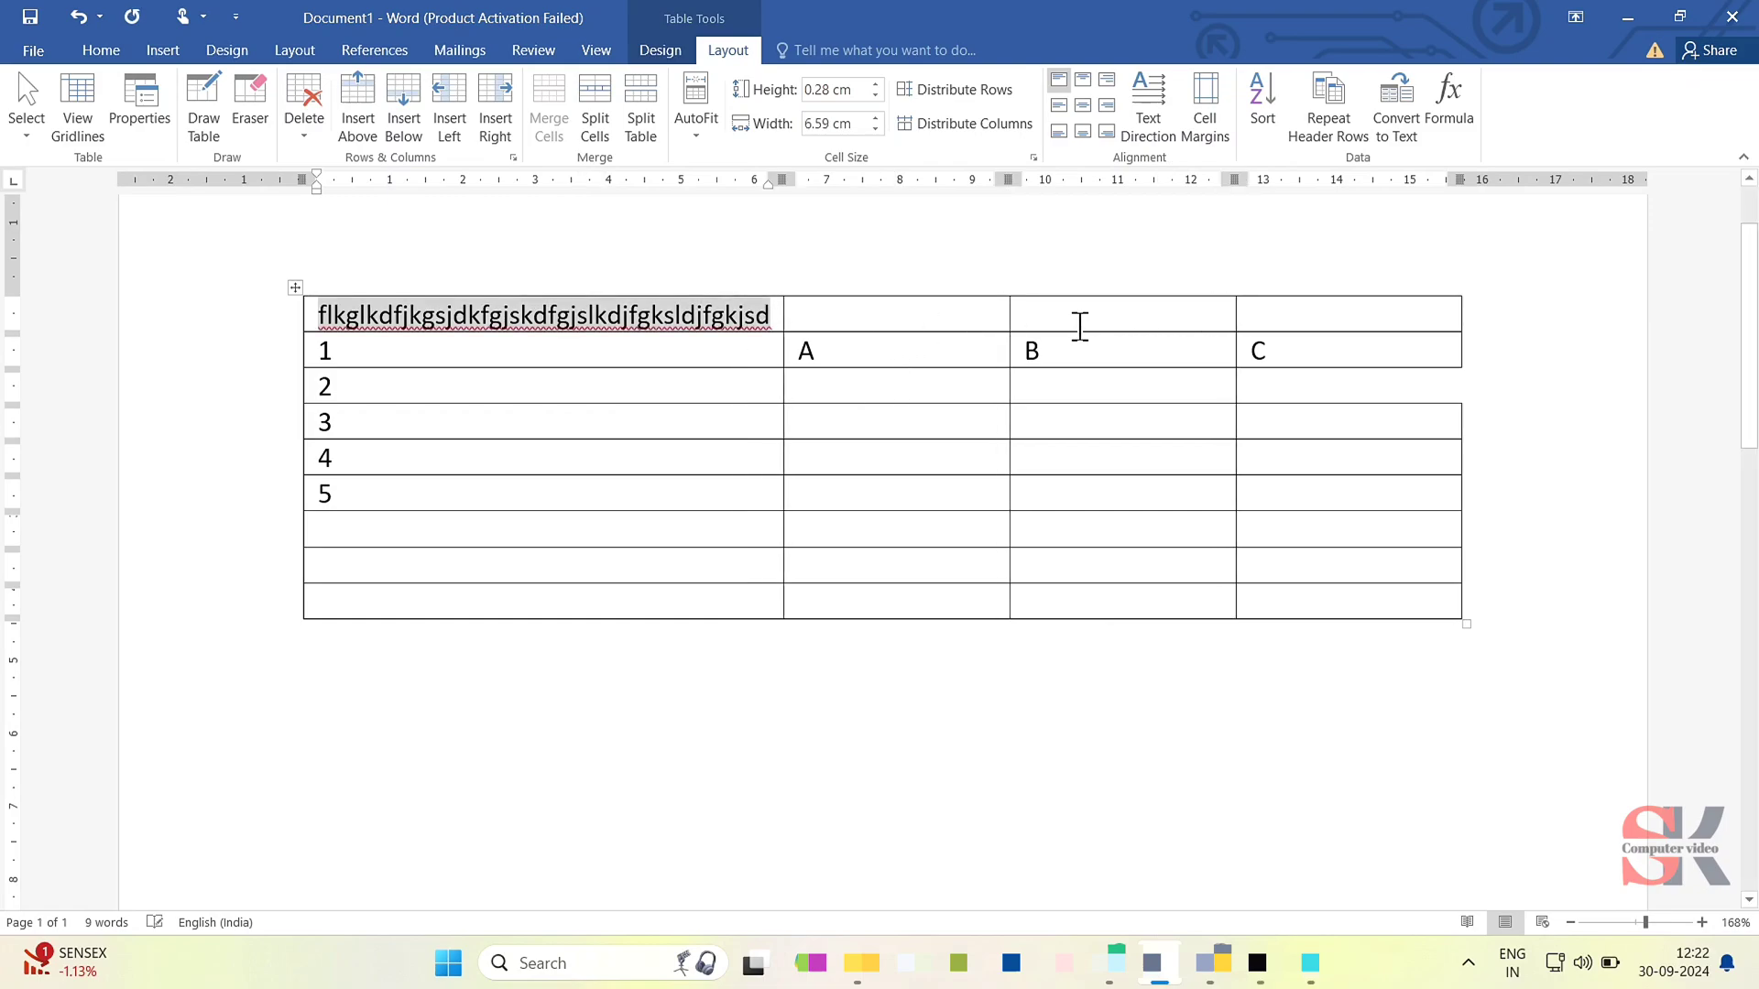
key("BackSpace")
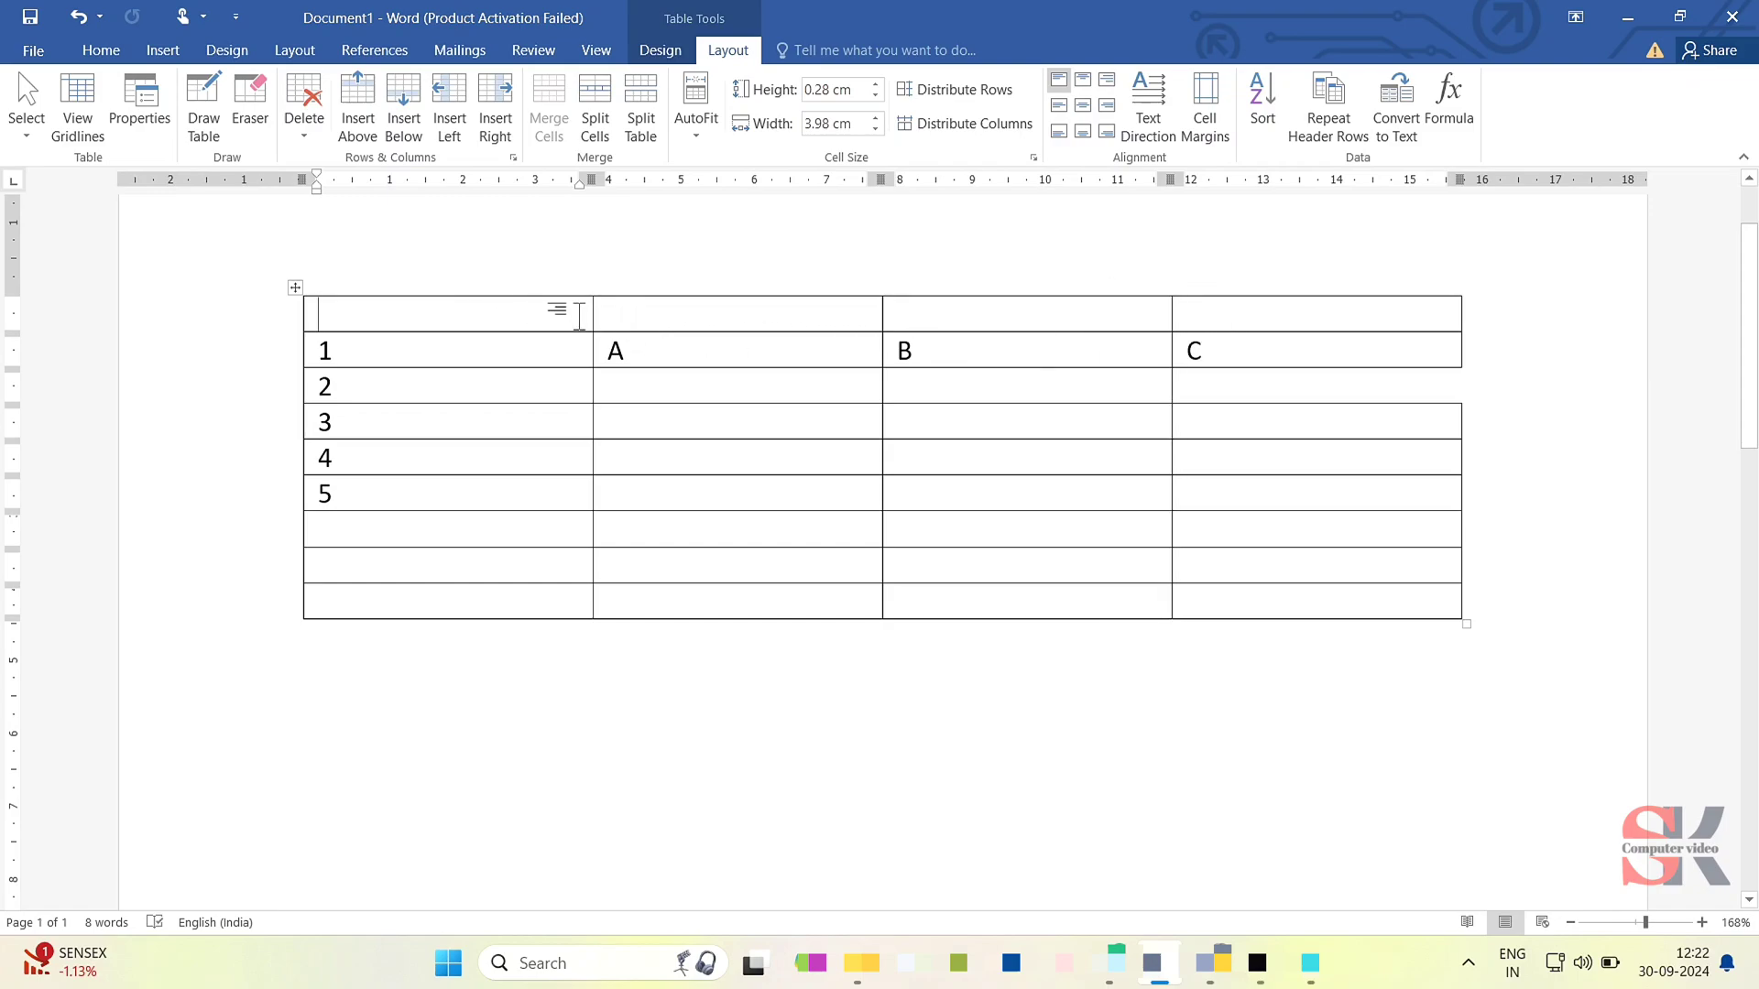
- Merge all four cells of the empty top row into a single cell
left_click_drag(554, 308, 1201, 306)
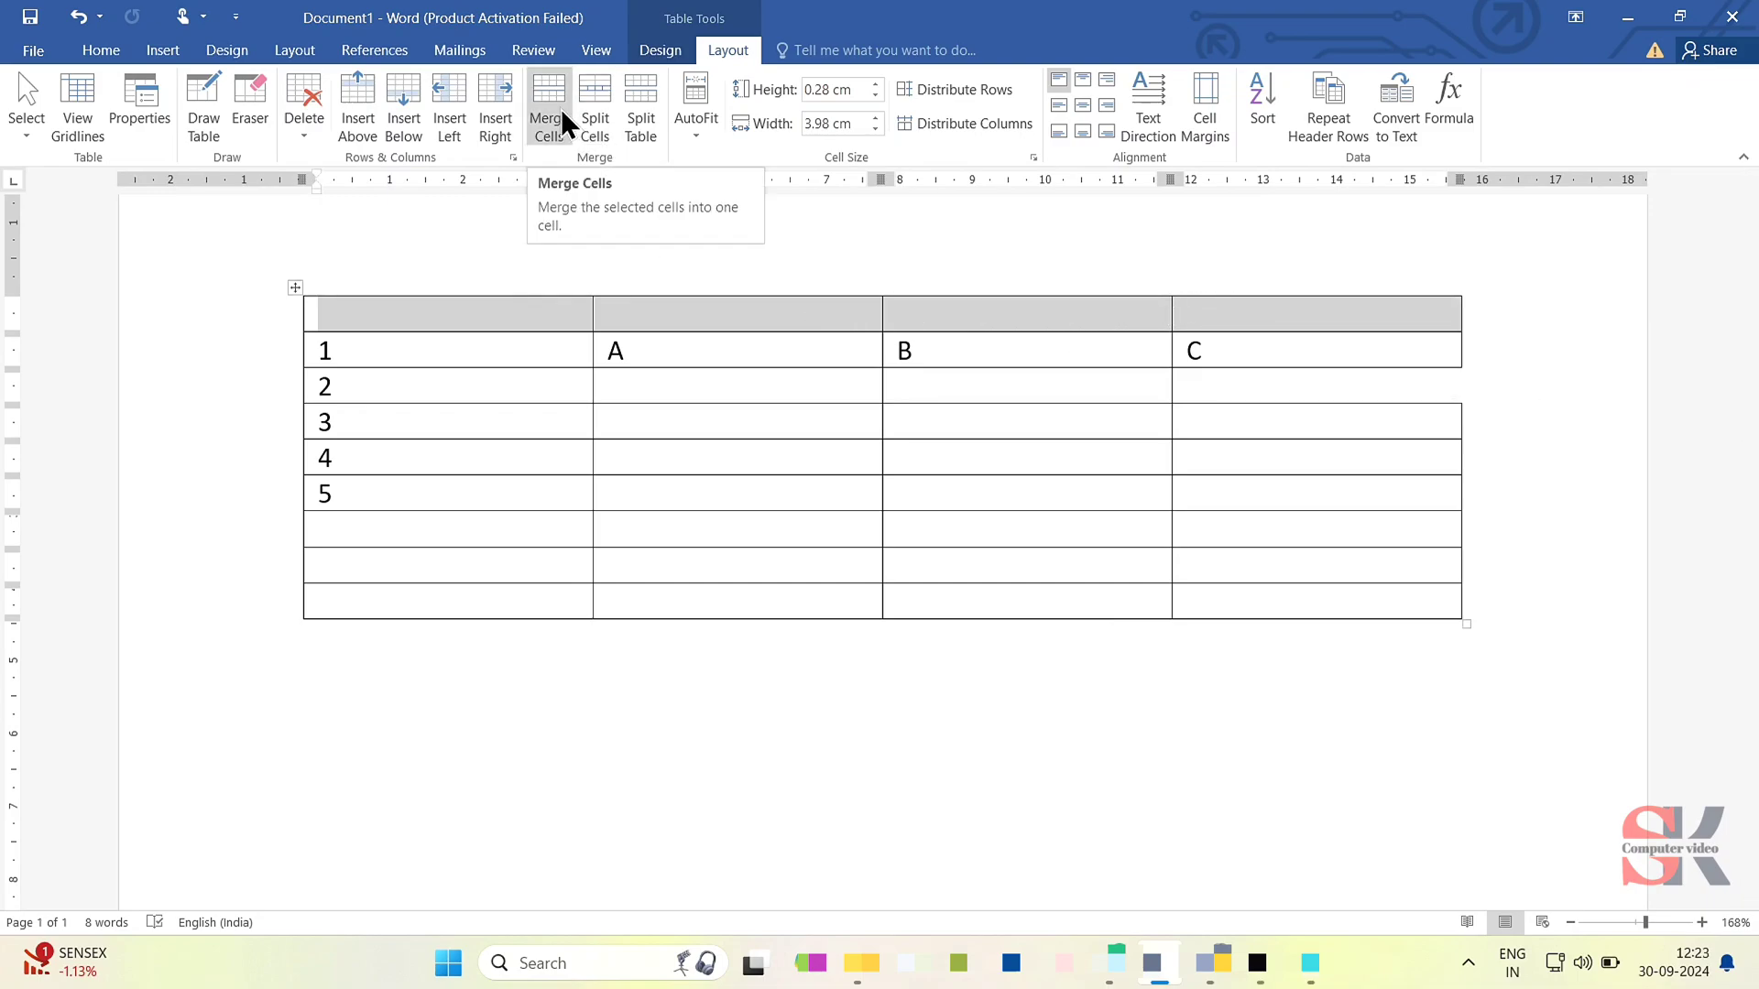
left_click(561, 108)
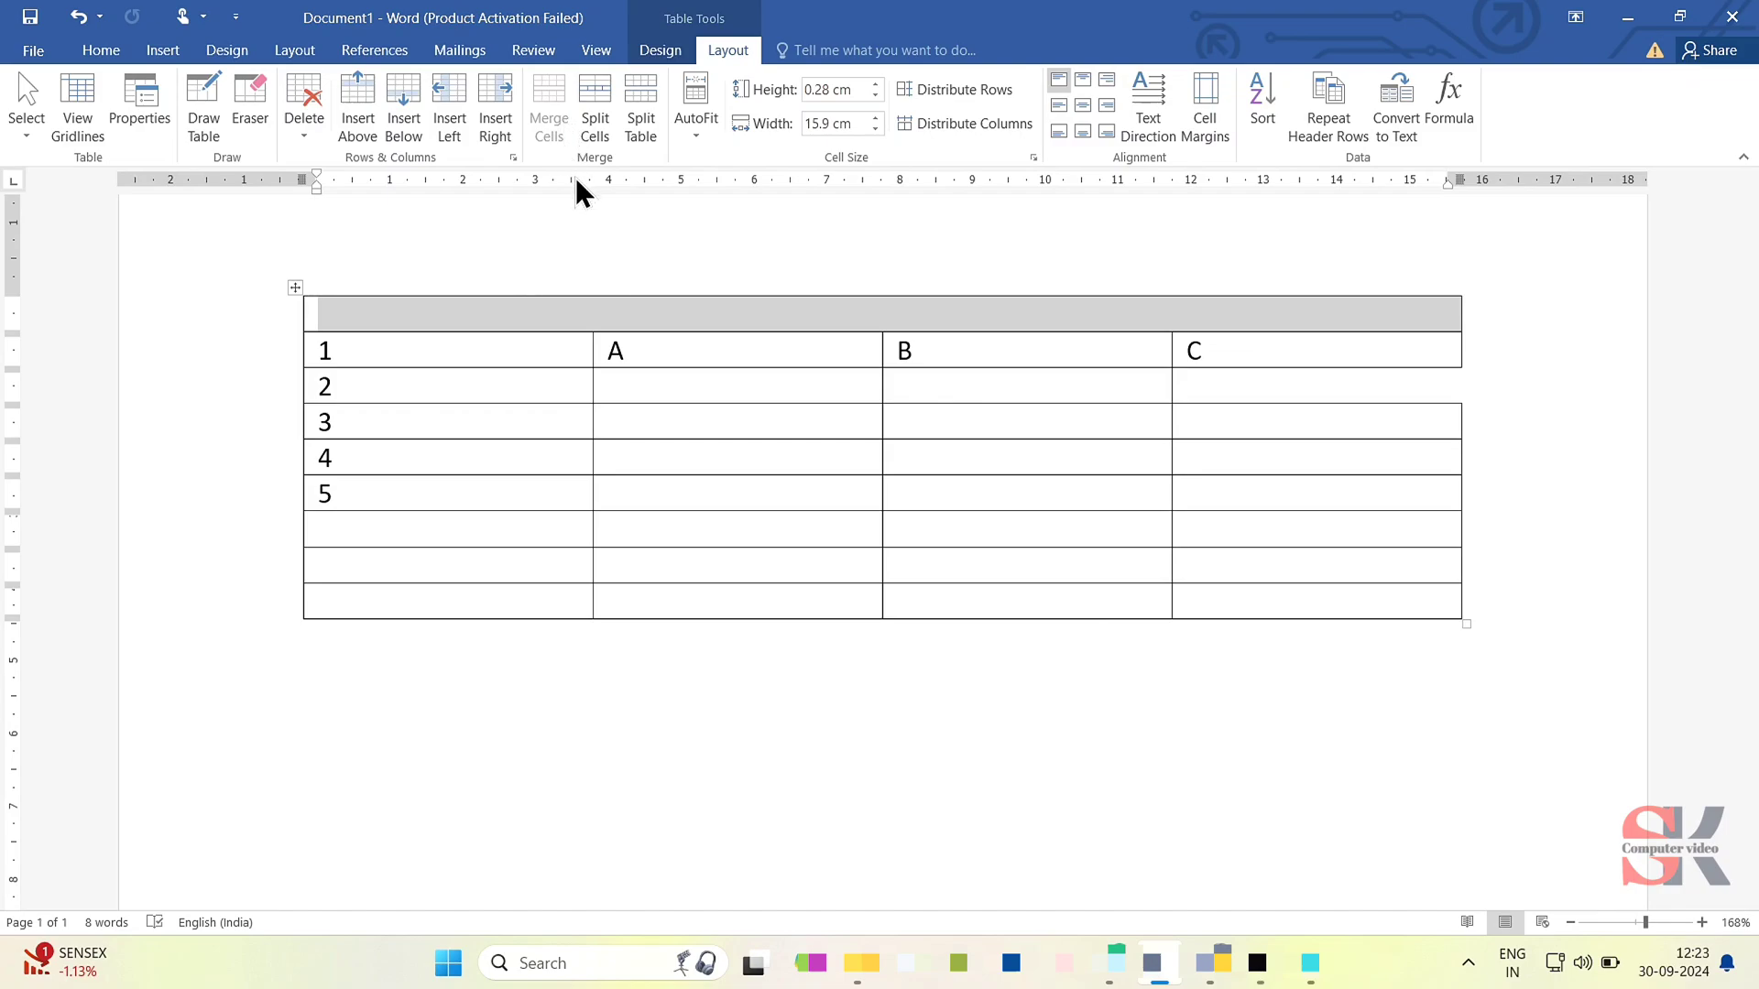
left_click(747, 394)
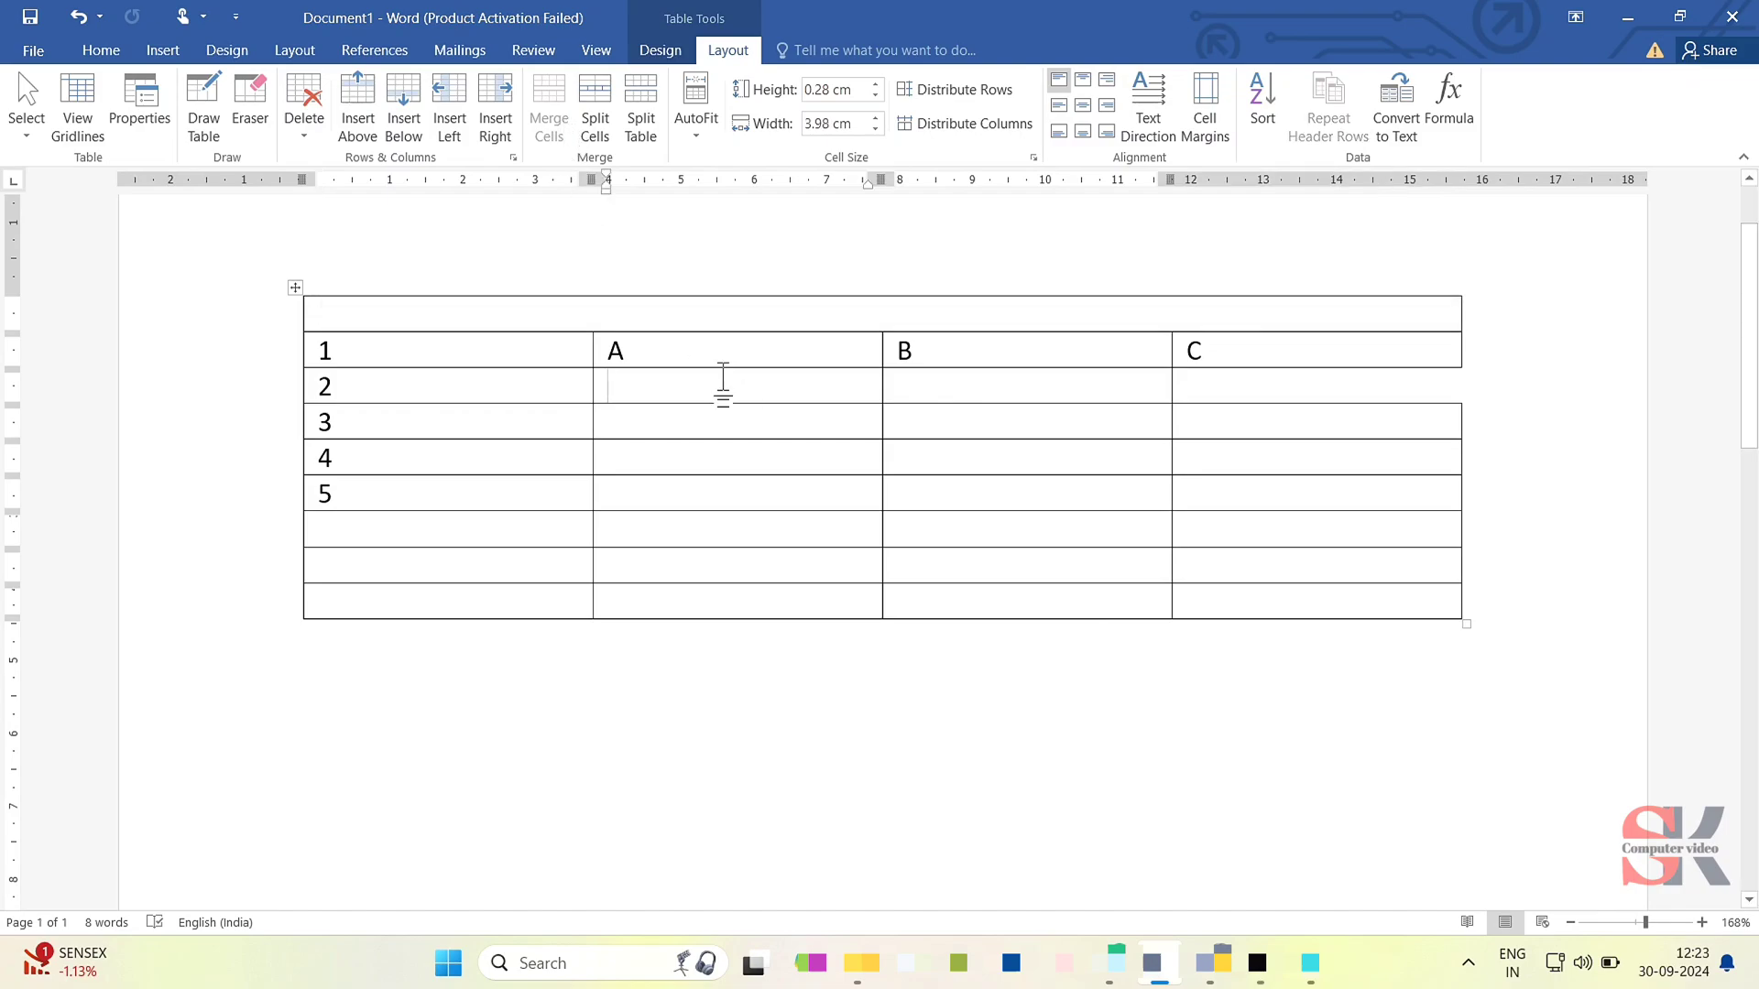
left_click(646, 325)
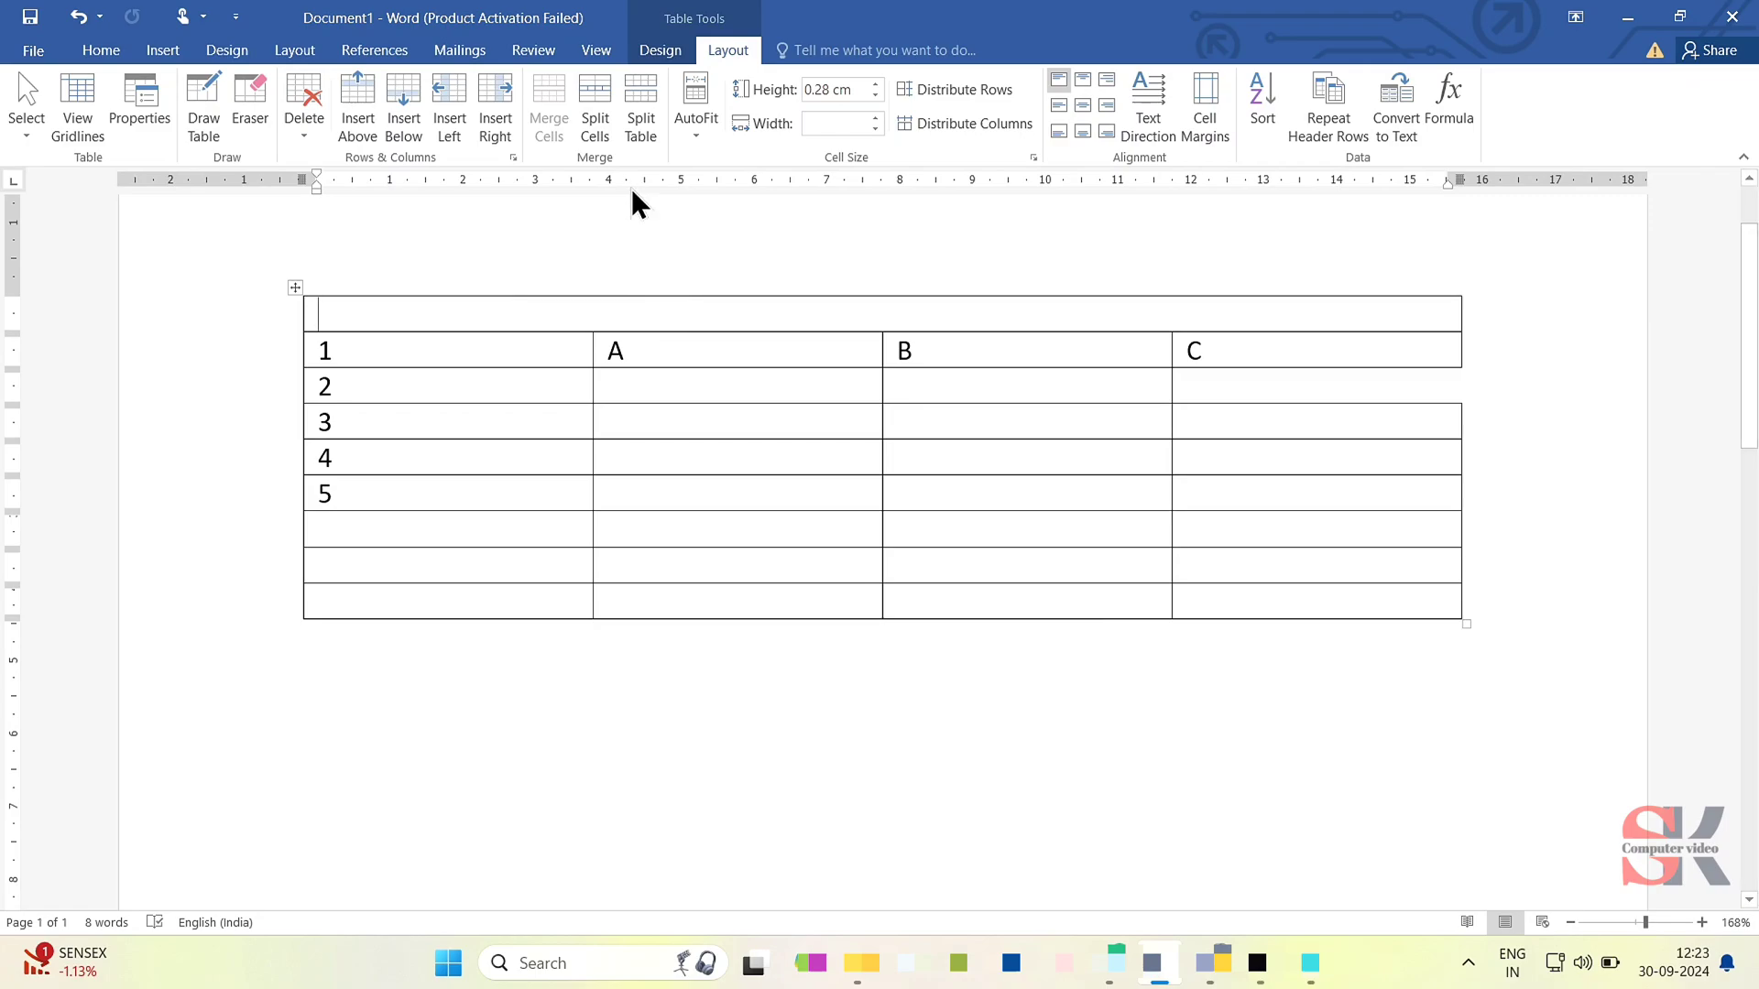
left_click(722, 376)
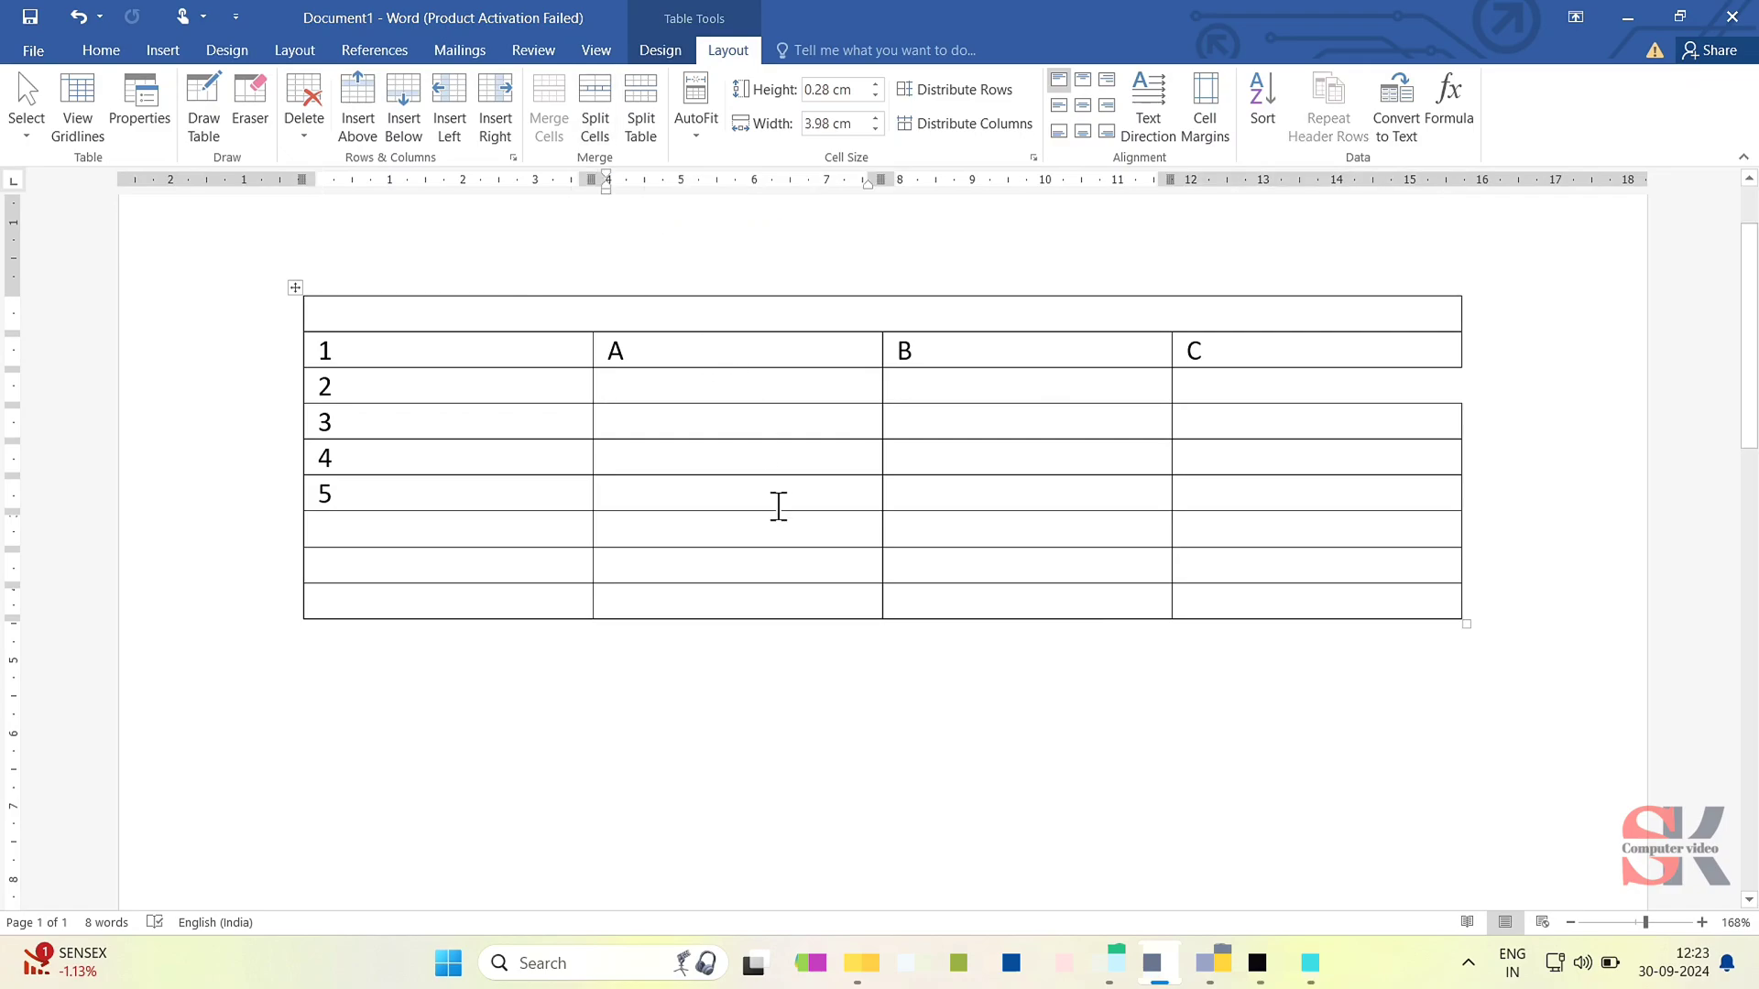
- Split the cell containing A into 2 columns and 1 row
left_click(733, 363)
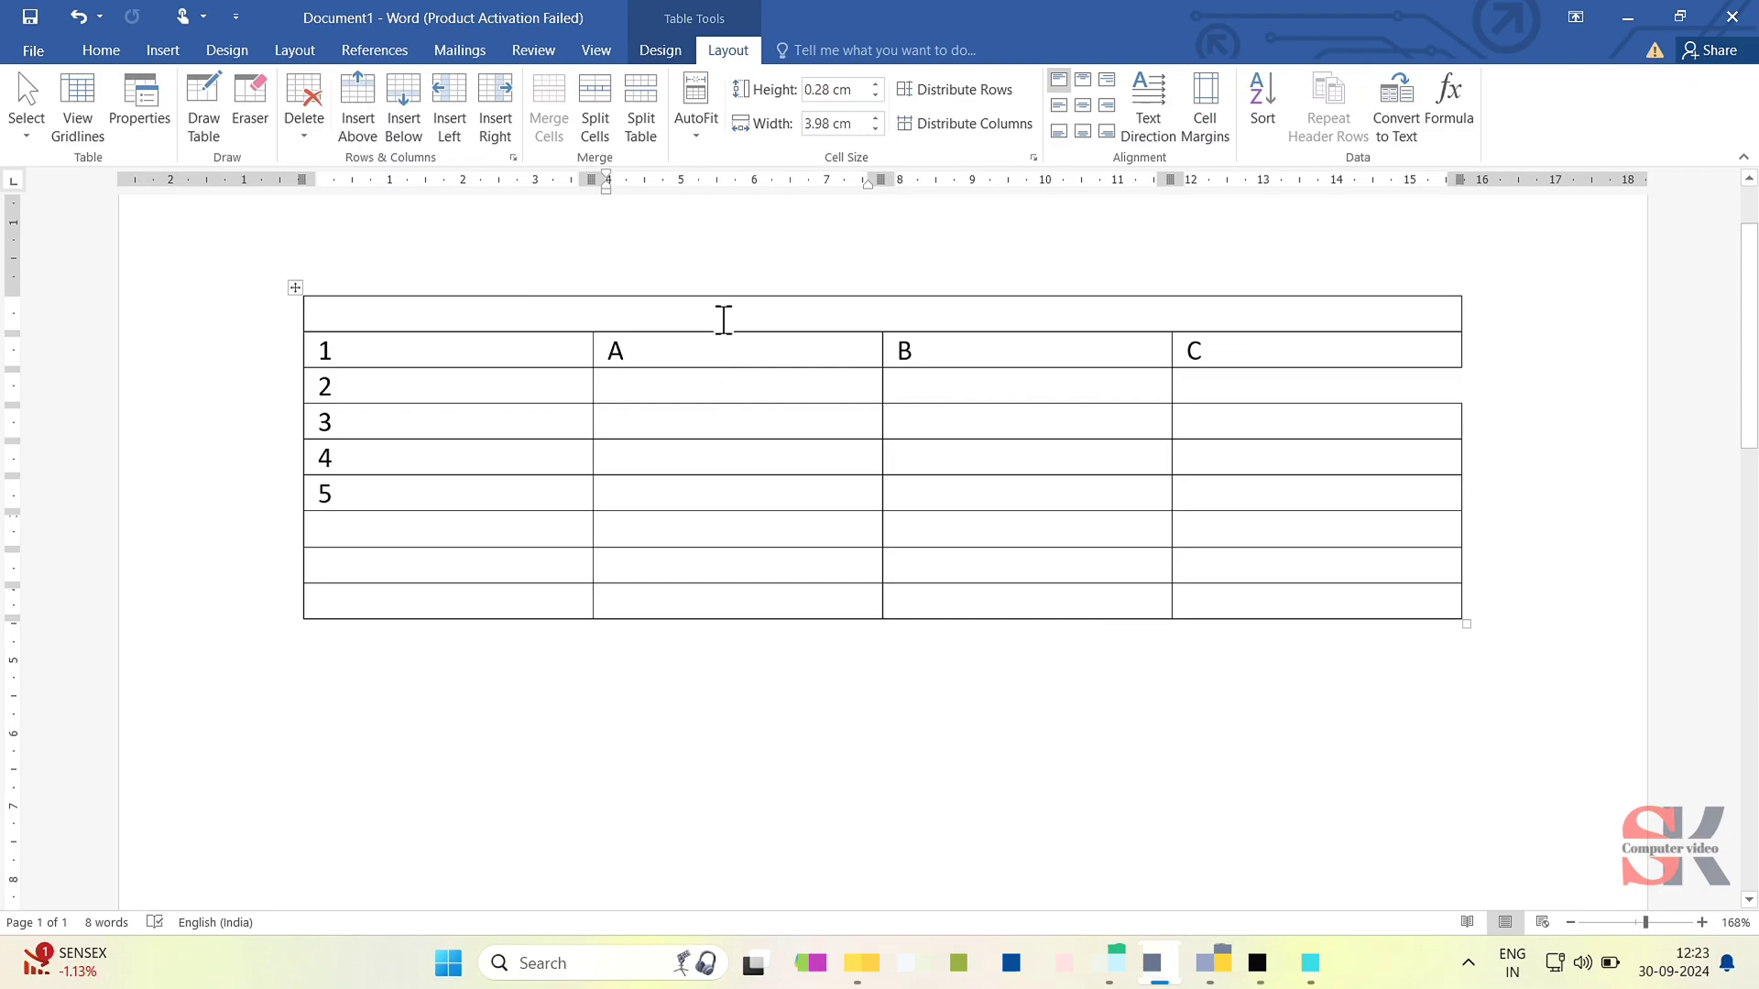
left_click(593, 106)
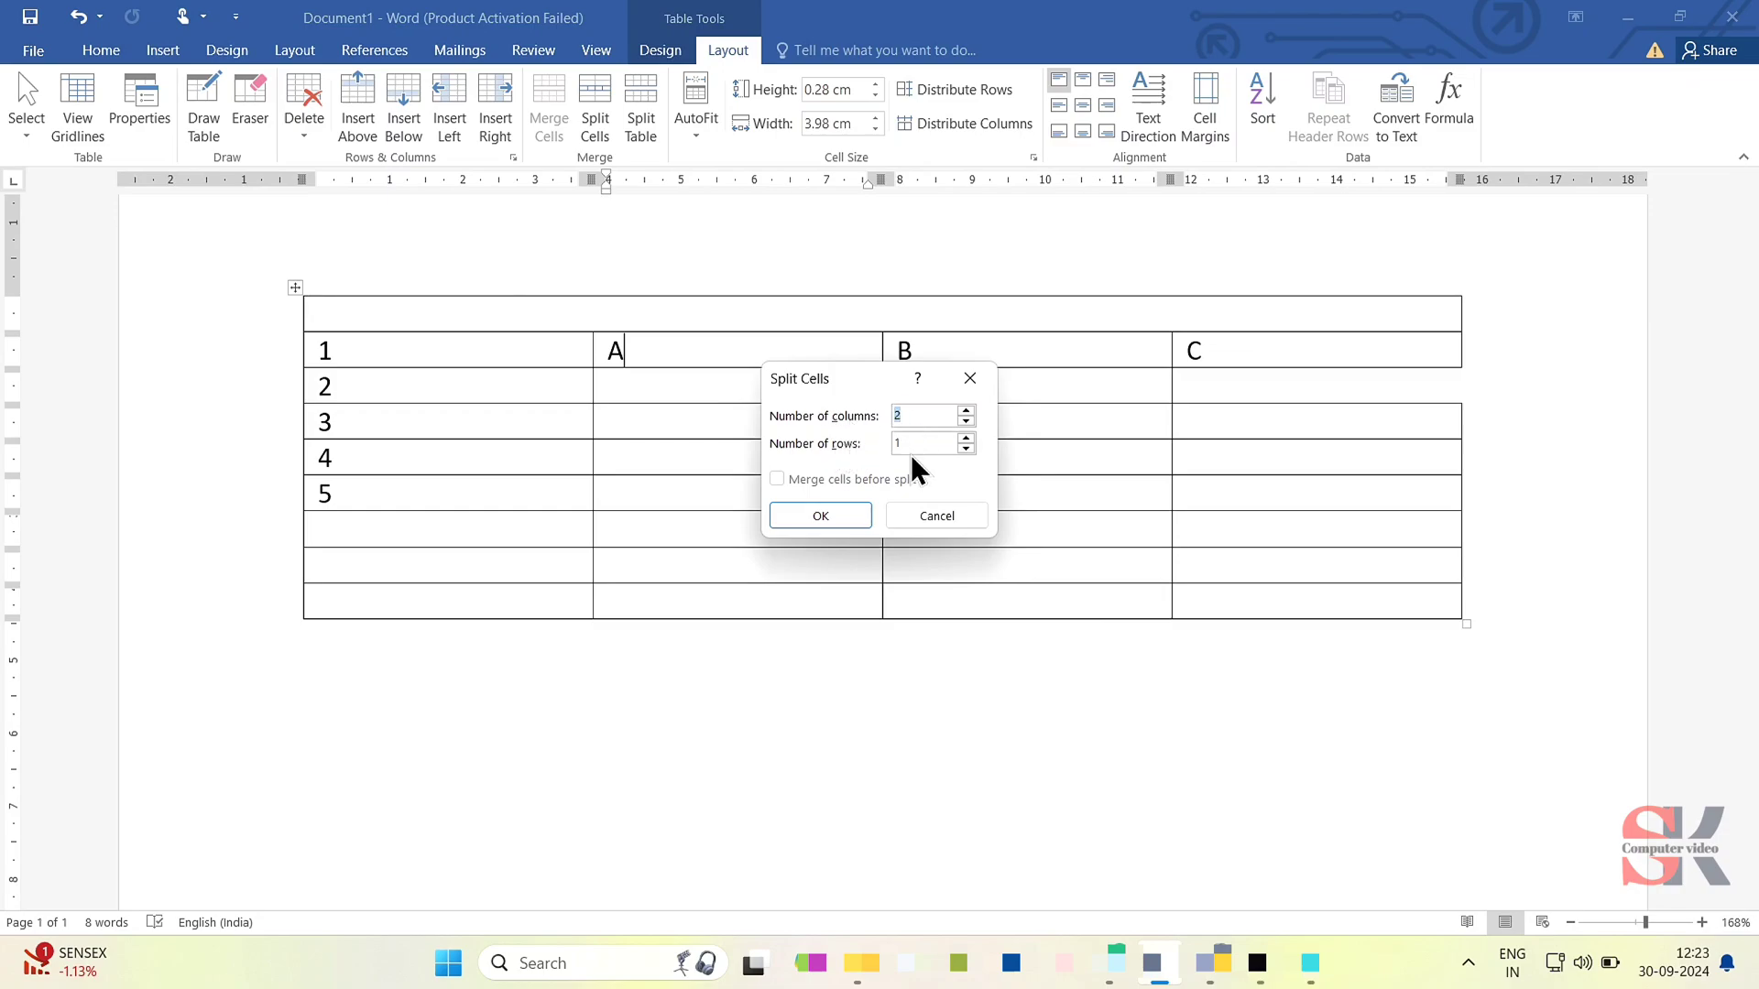
left_click(859, 507)
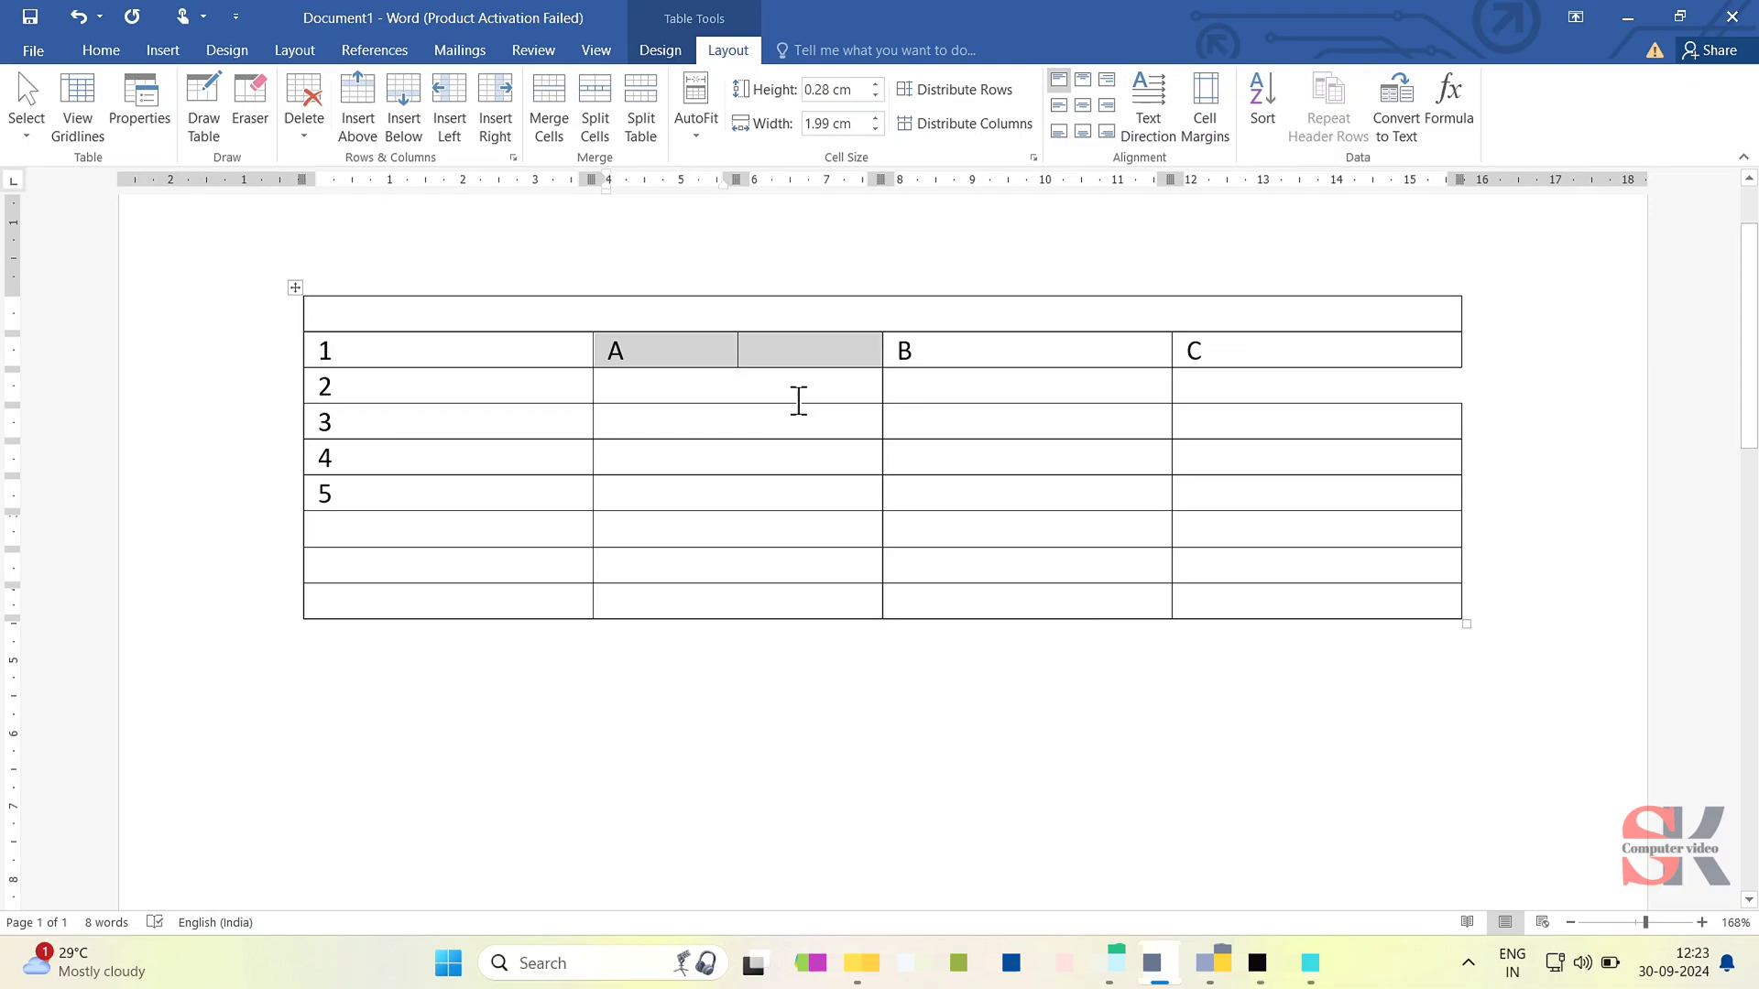
- Split all the cells below A, from row 2 to the last row, into 3 columns and 7 rows, merging them before the split
left_click_drag(798, 400, 810, 594)
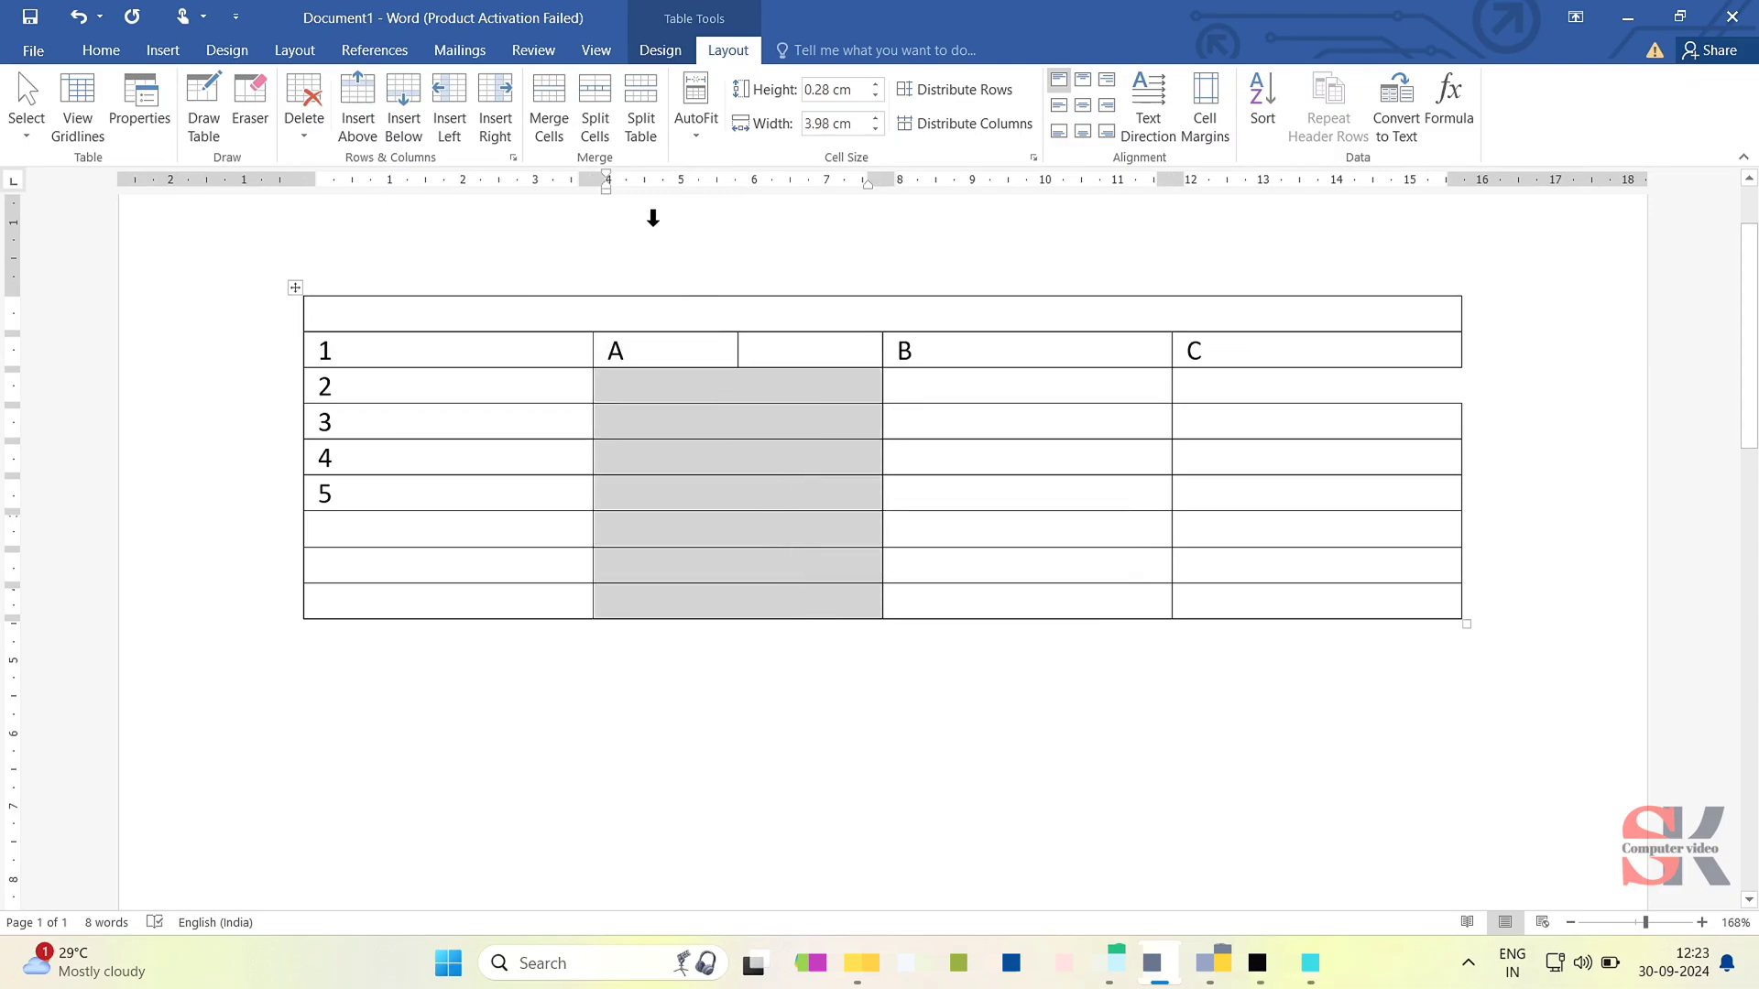
left_click(586, 103)
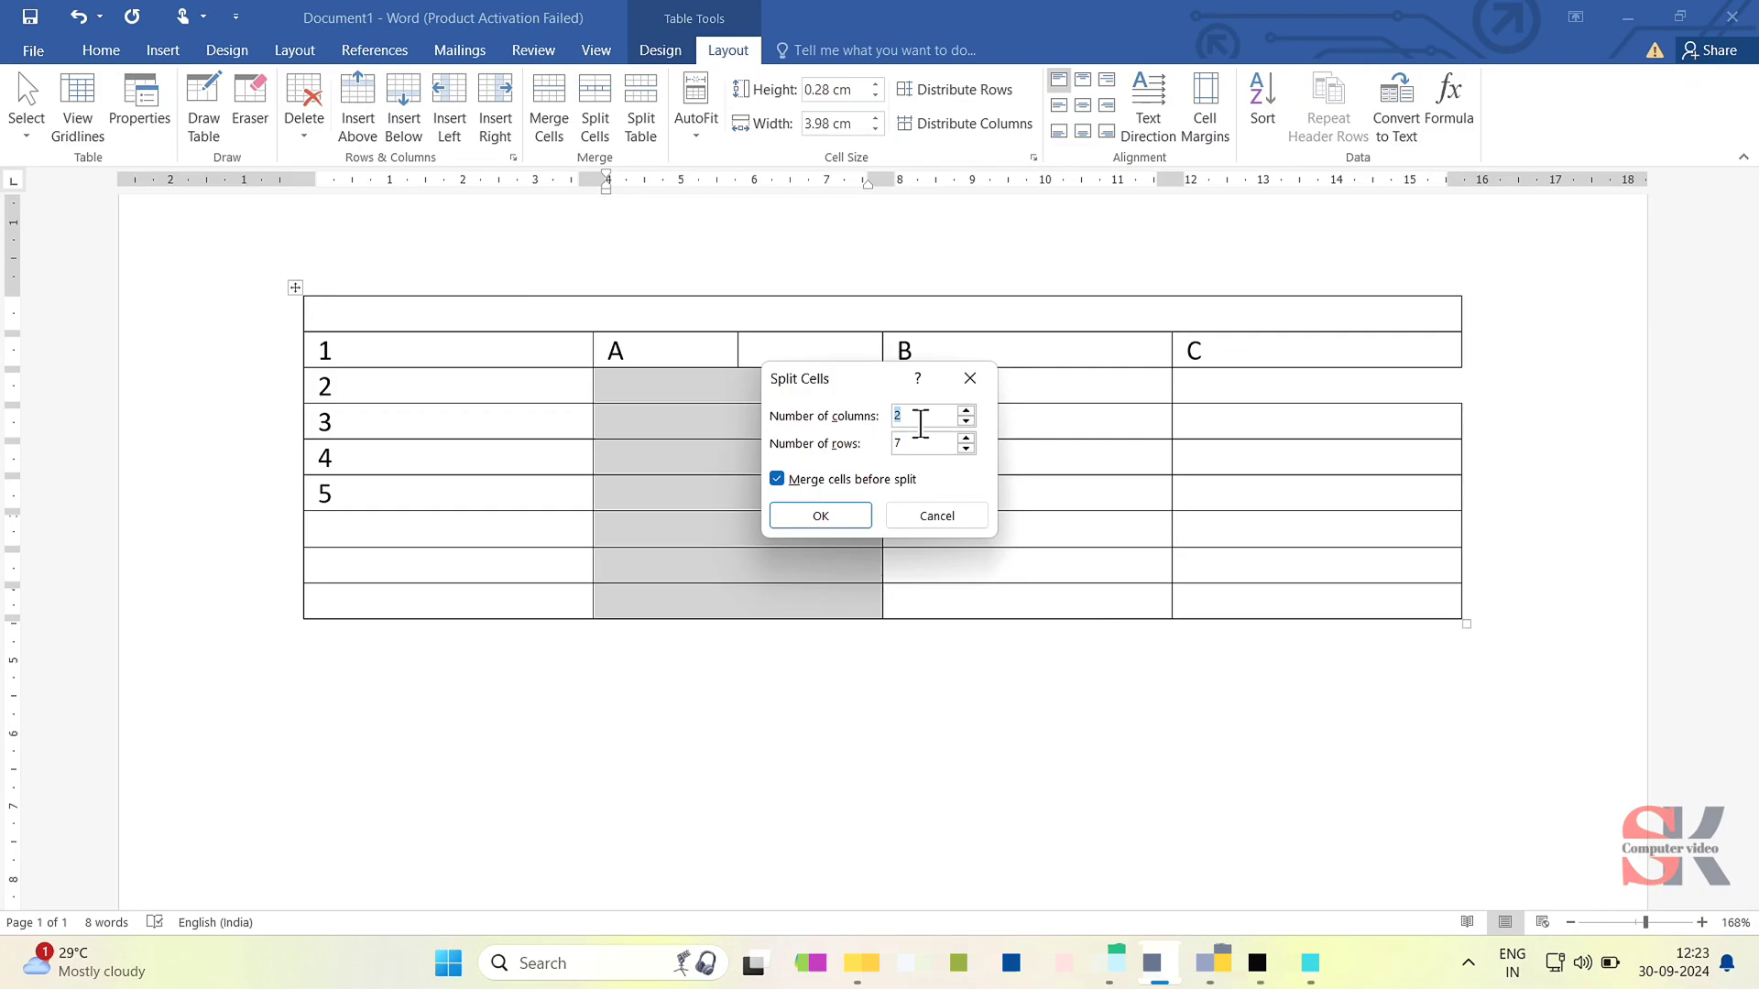
left_click(917, 418)
key("BackSpace")
type("3")
left_click(837, 513)
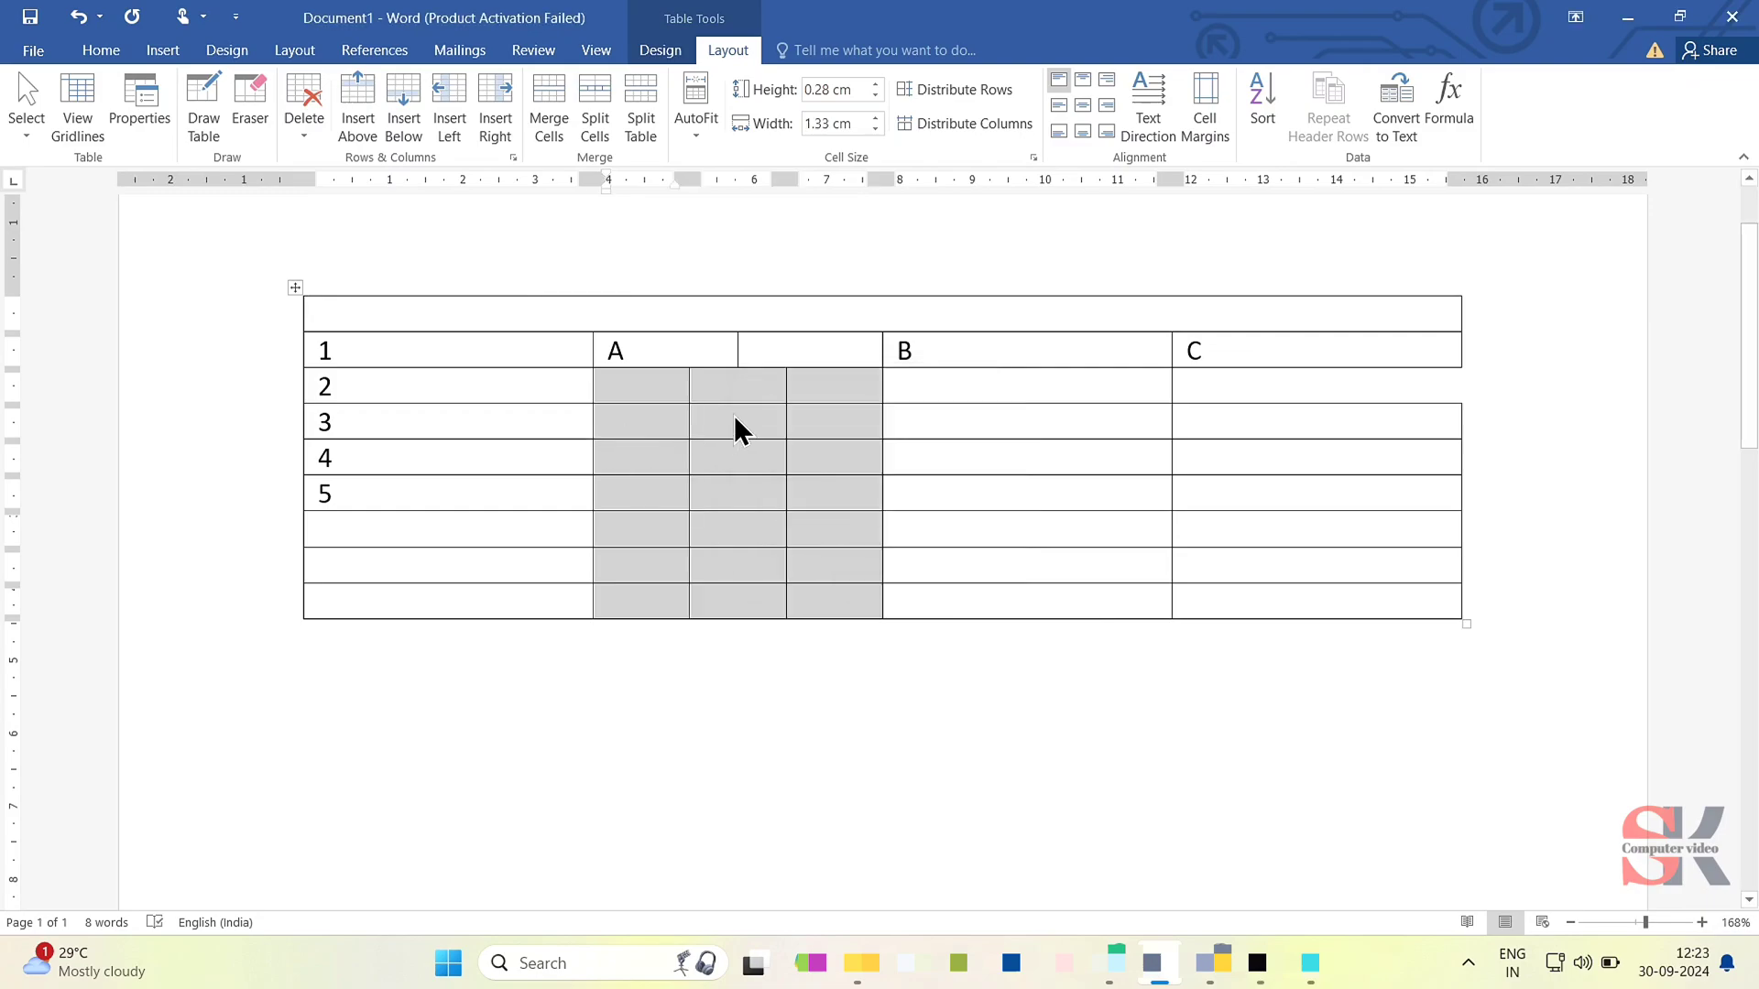
- Split the empty cell between A and B into 3 columns and 1 row
left_click(752, 355)
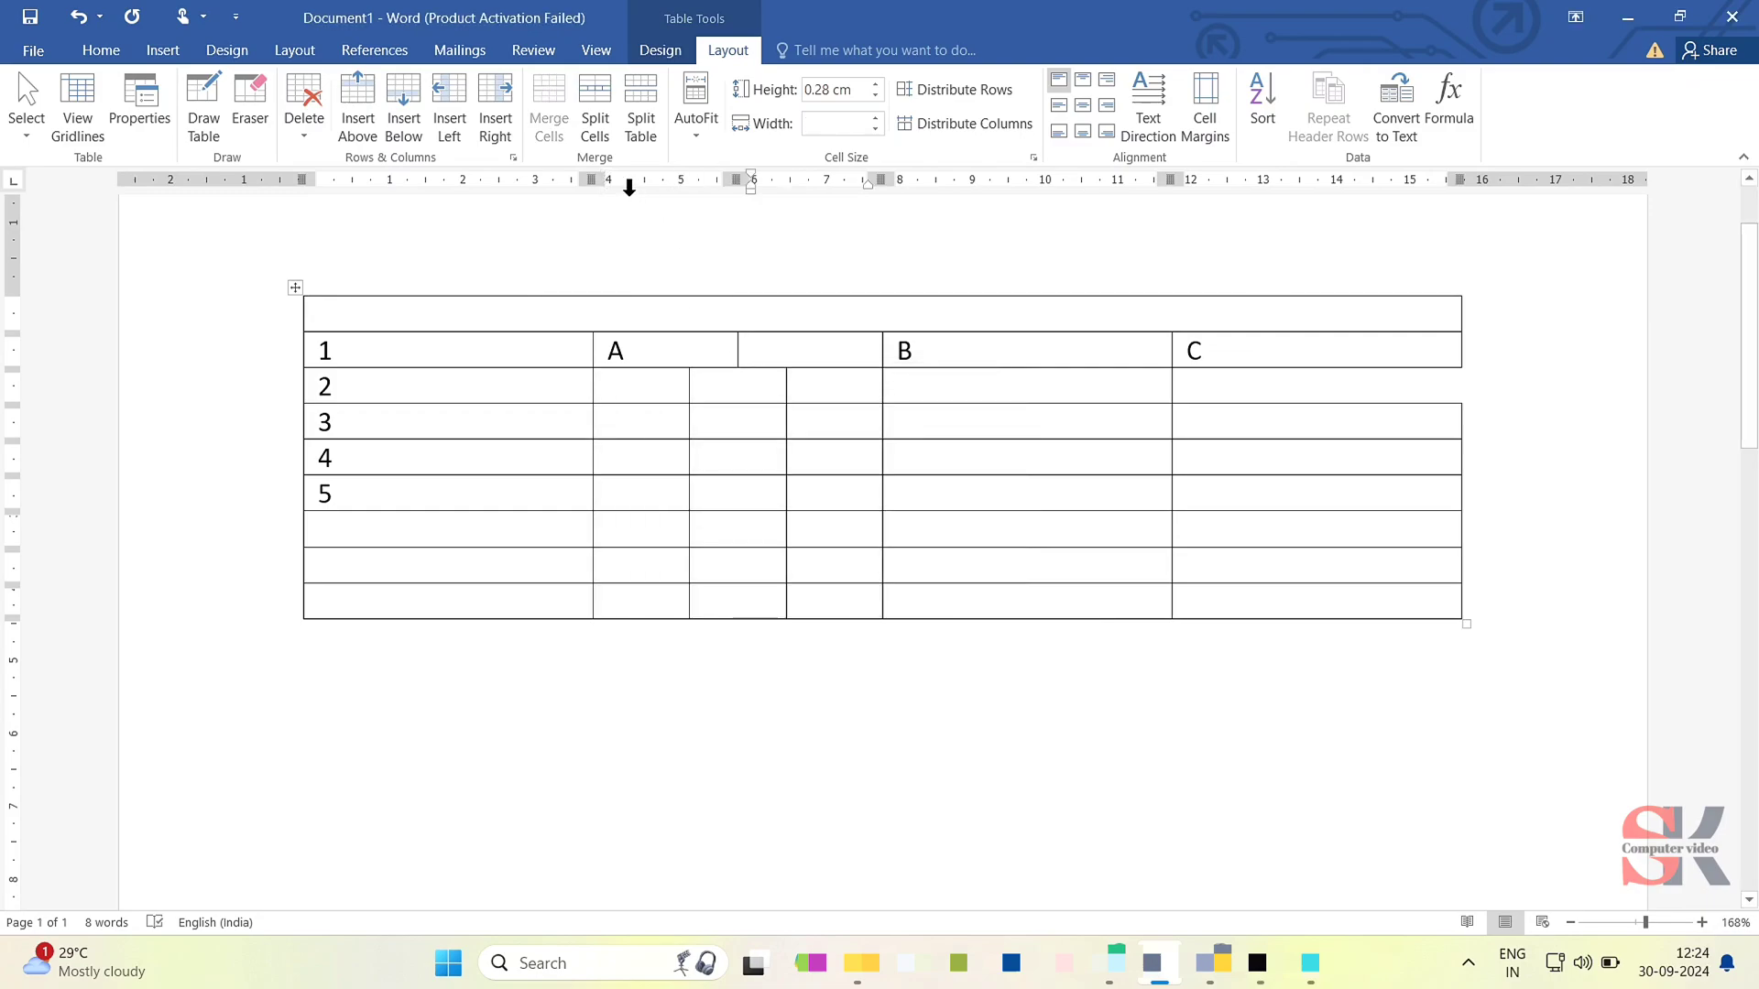
left_click(595, 111)
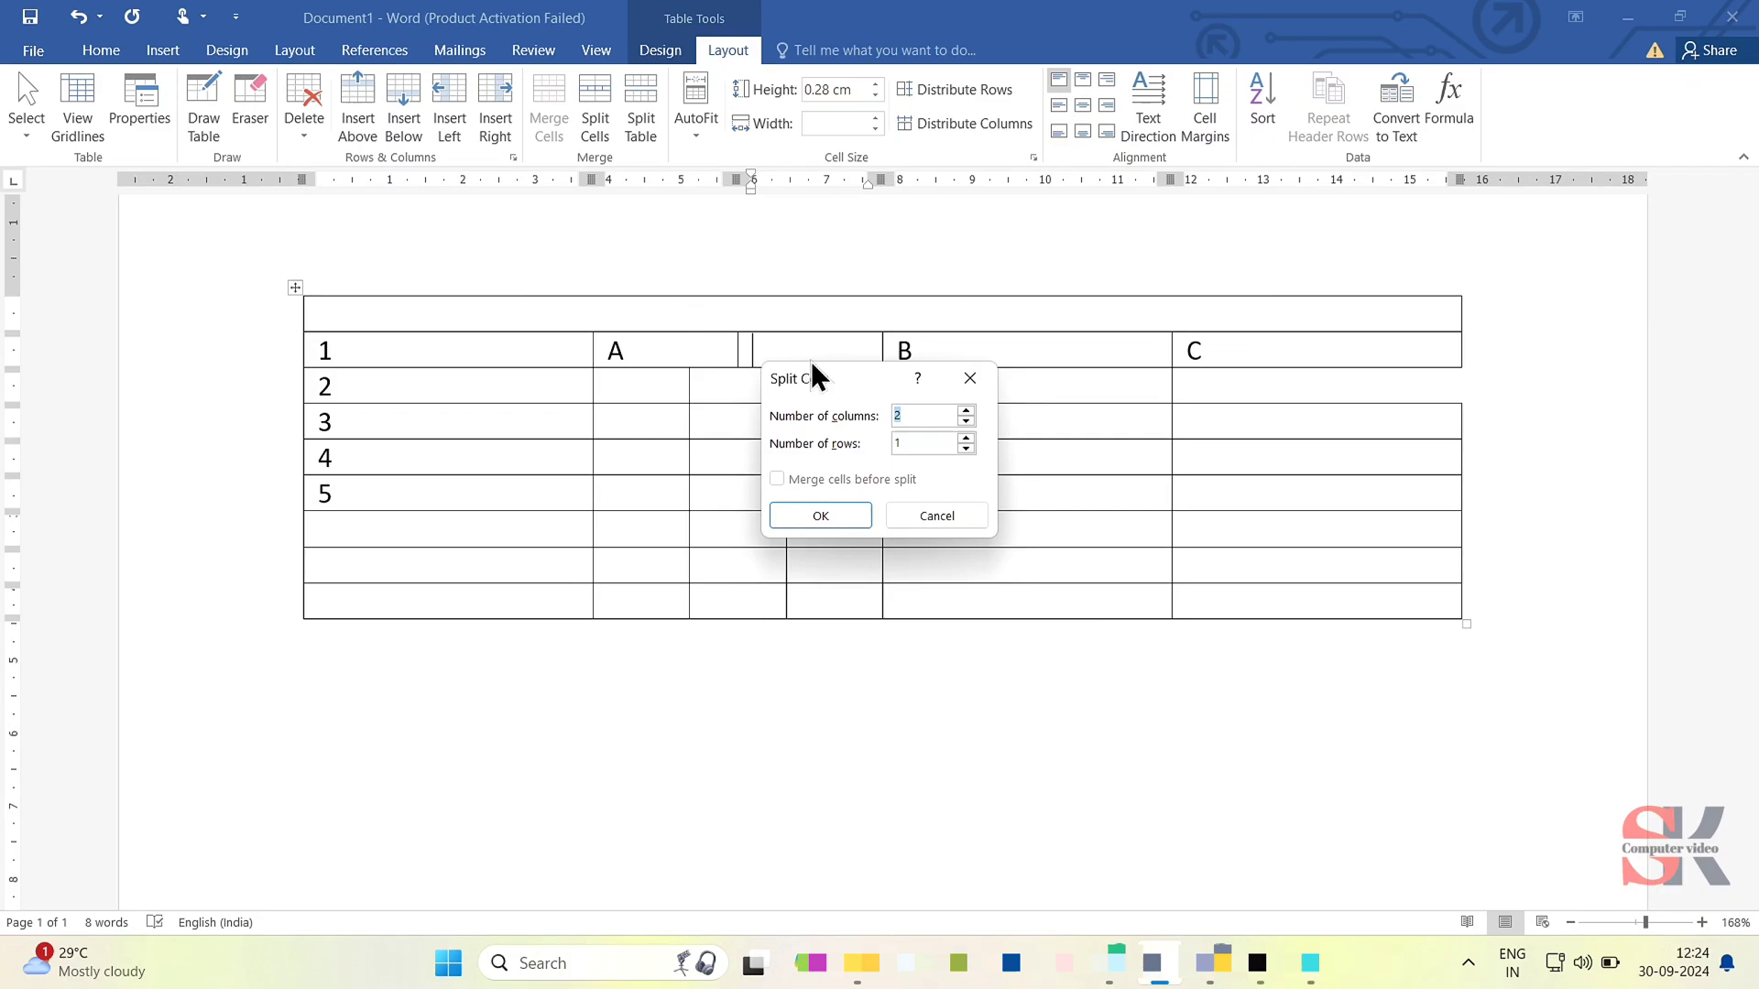
type("3")
key("Return")
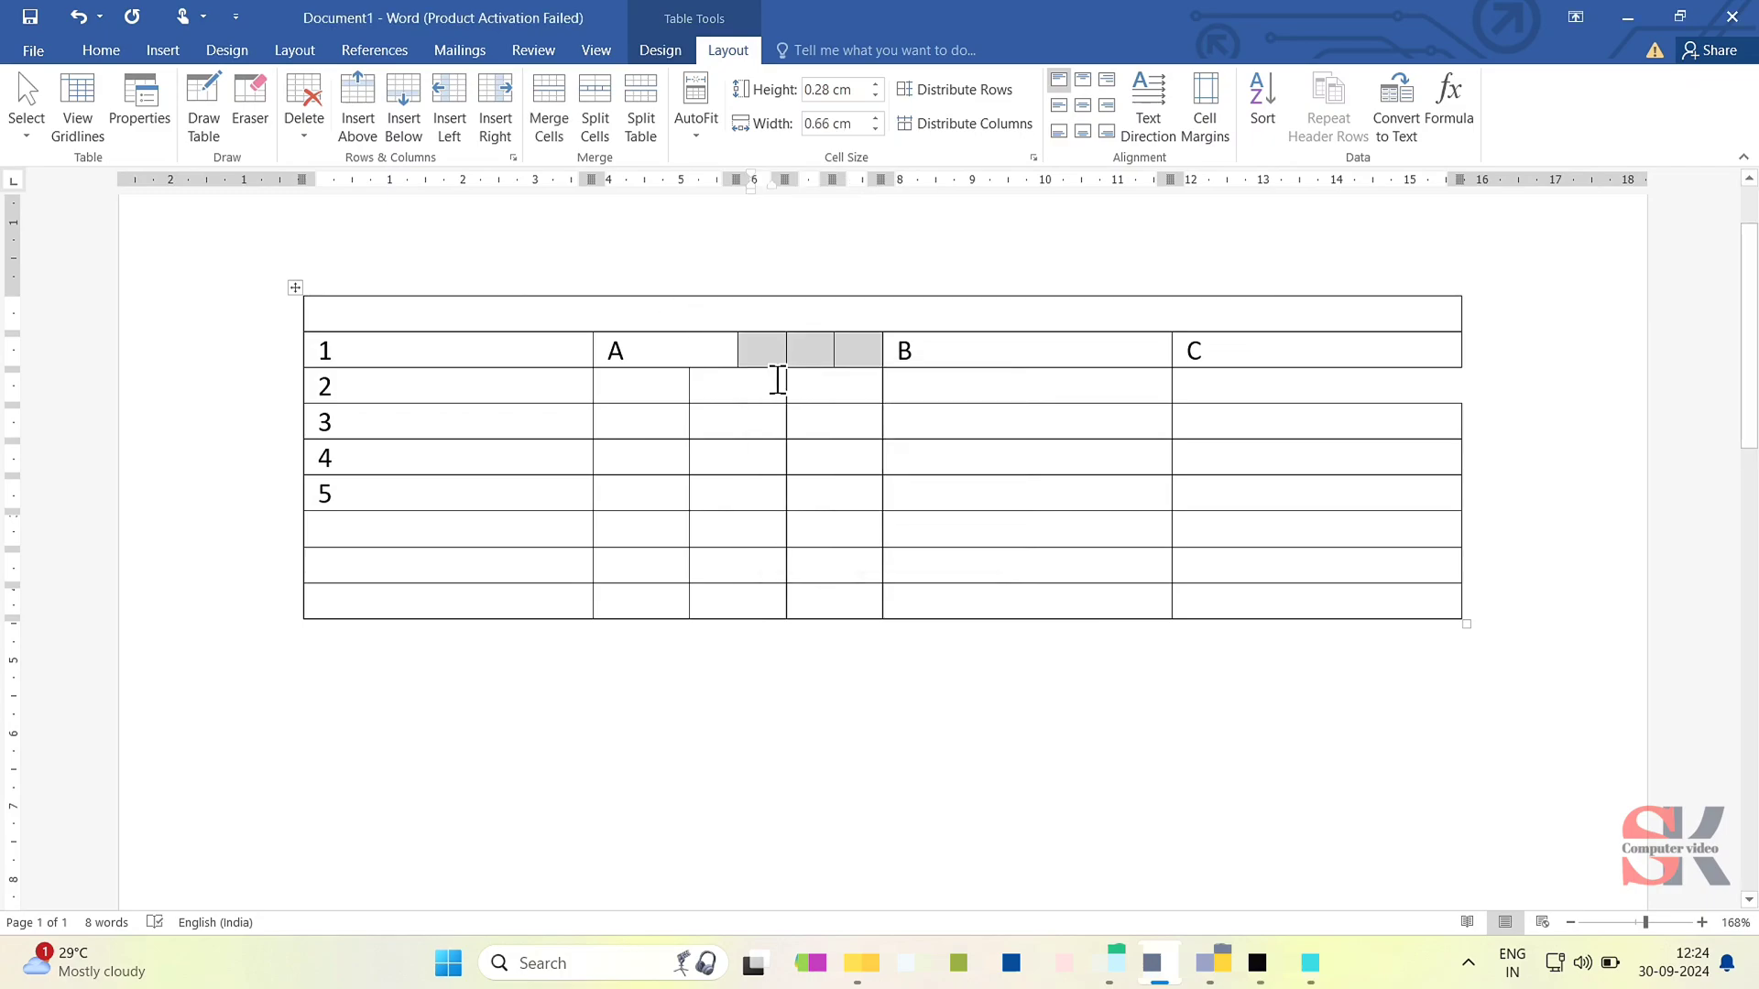
- Shift the border right after the A cell so it lines up with the first column divider in the rows below
scroll(694, 320, "up", 3, "ctrl")
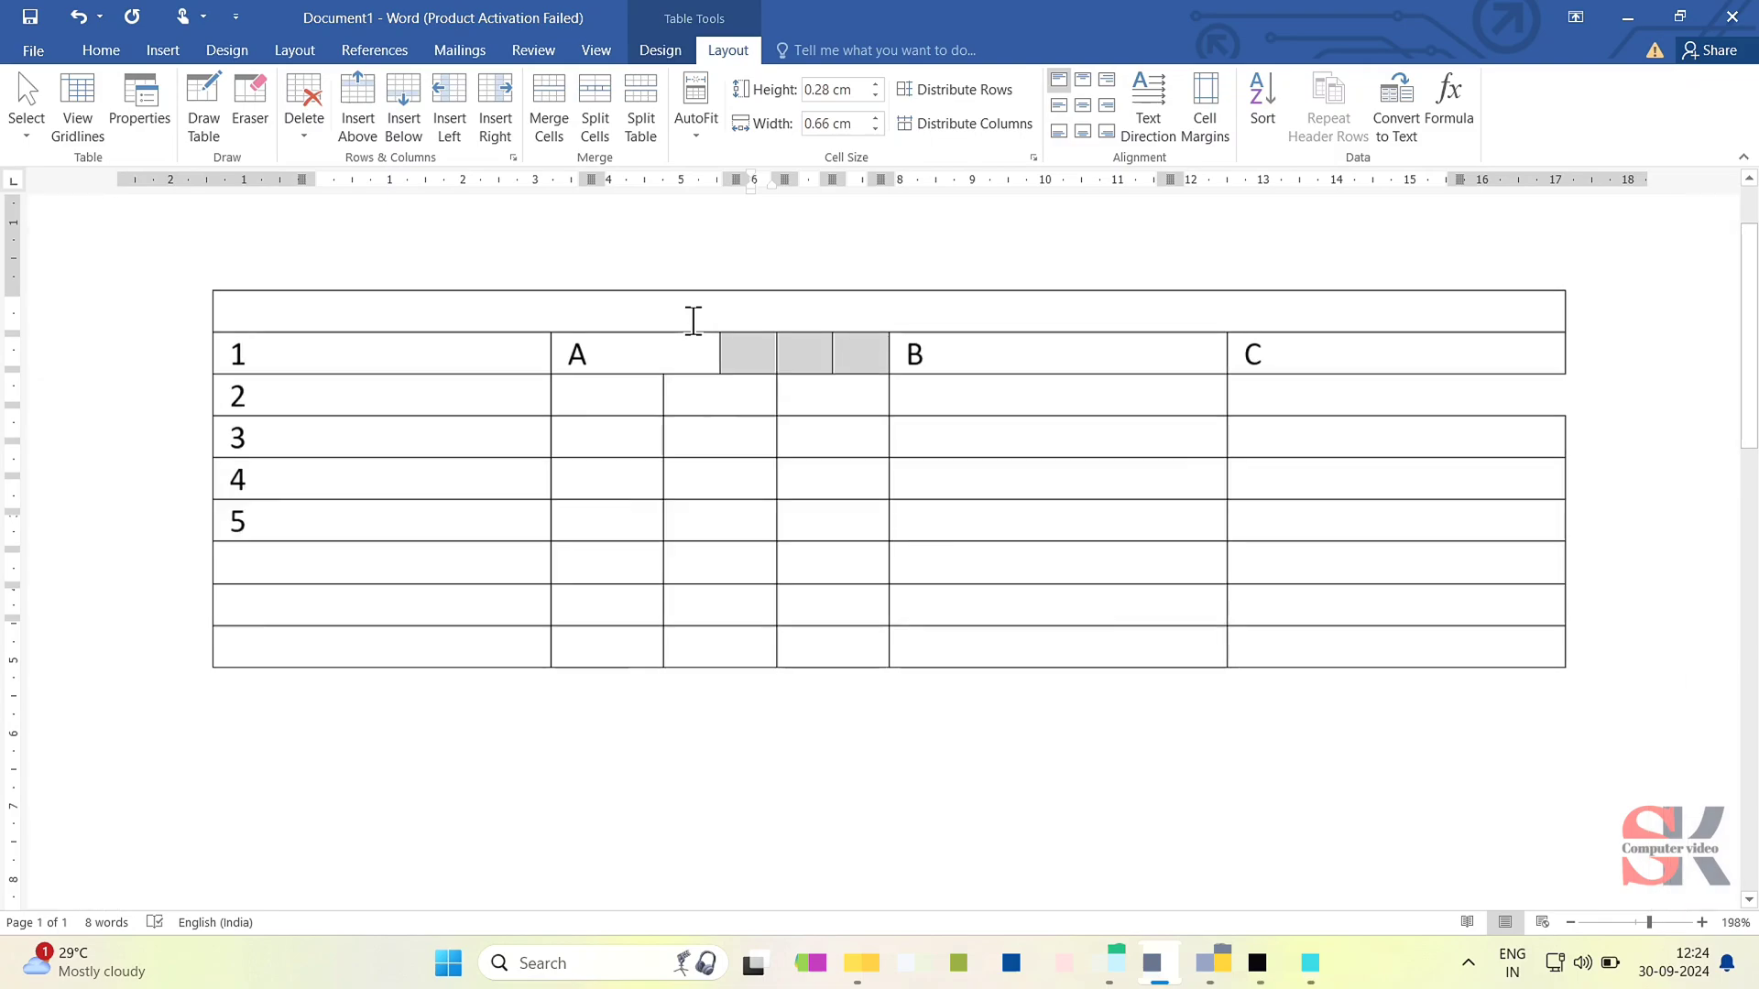
scroll(694, 321, "up", 3, "ctrl")
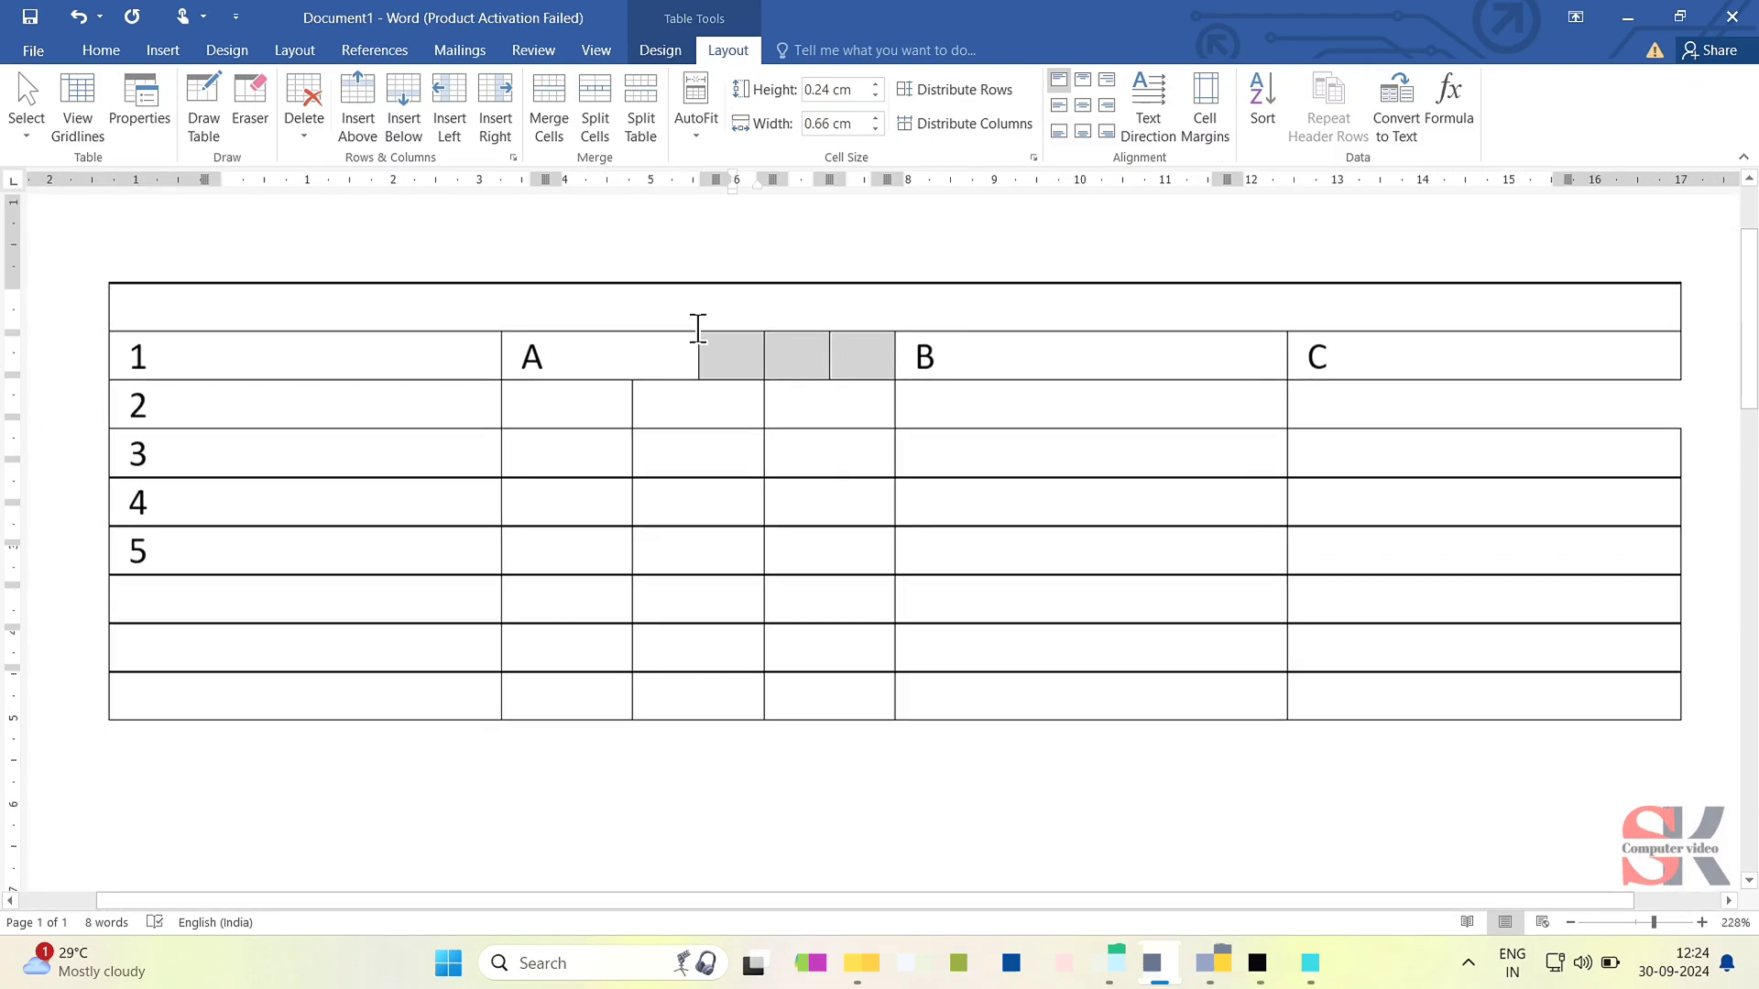
left_click(699, 360)
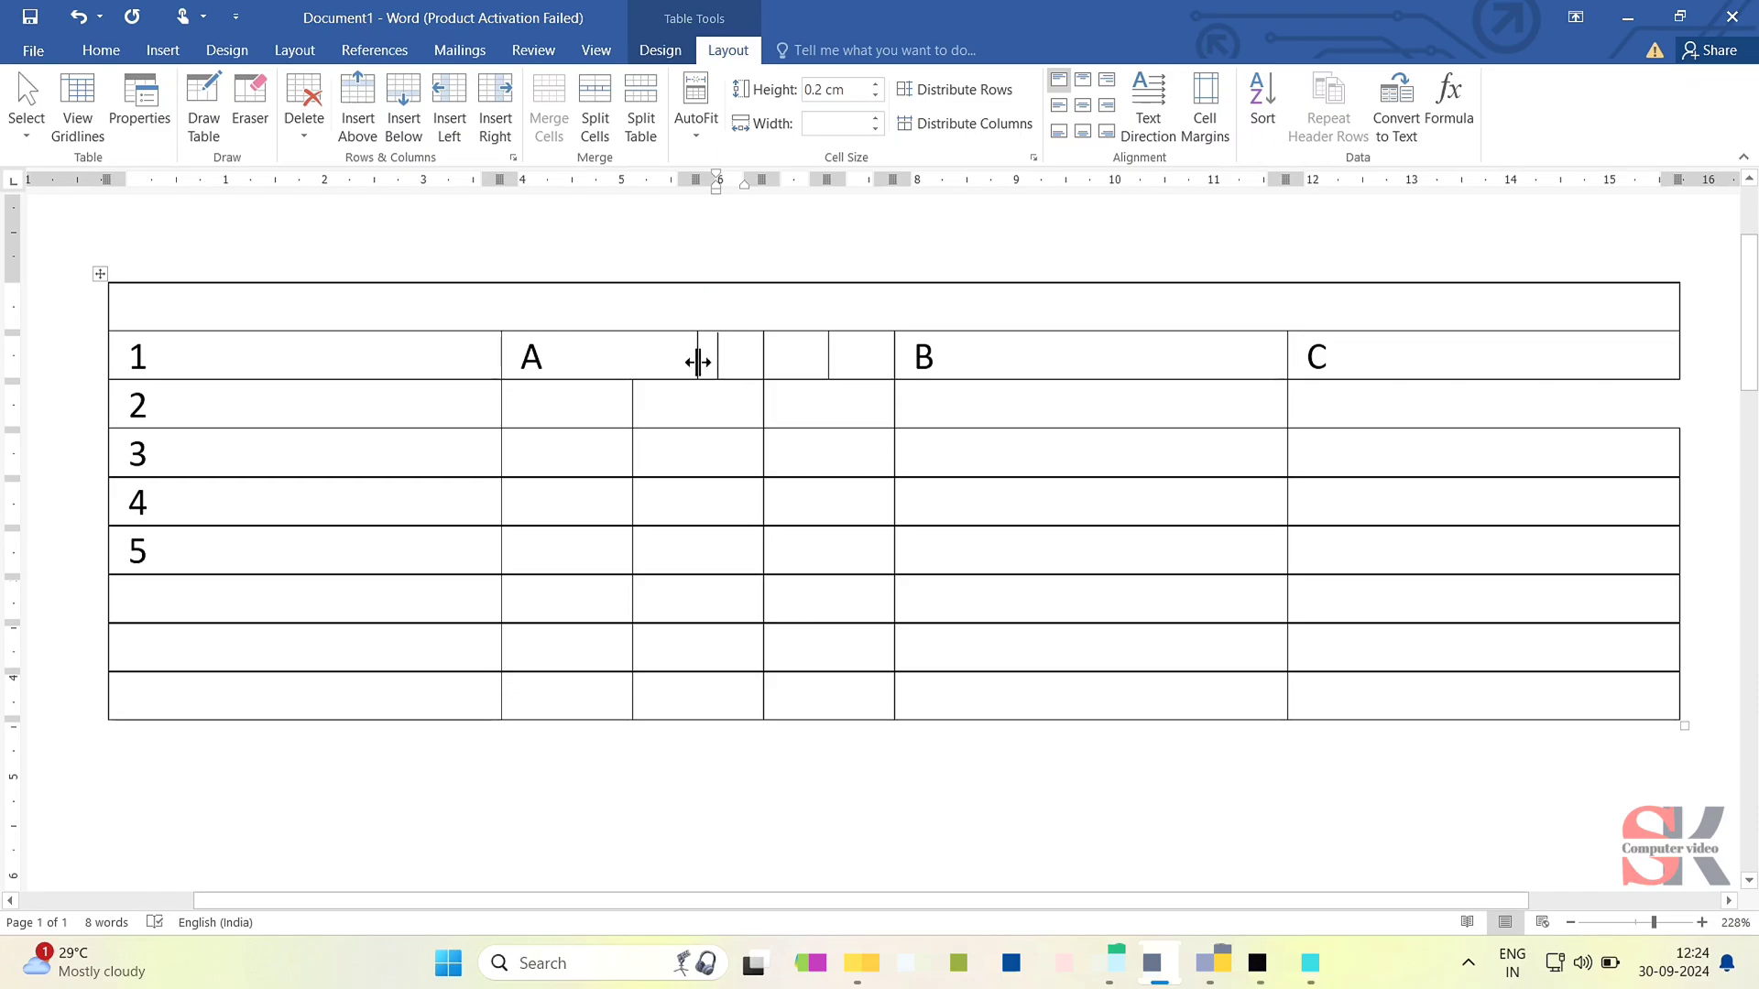
left_click_drag(698, 362, 632, 367)
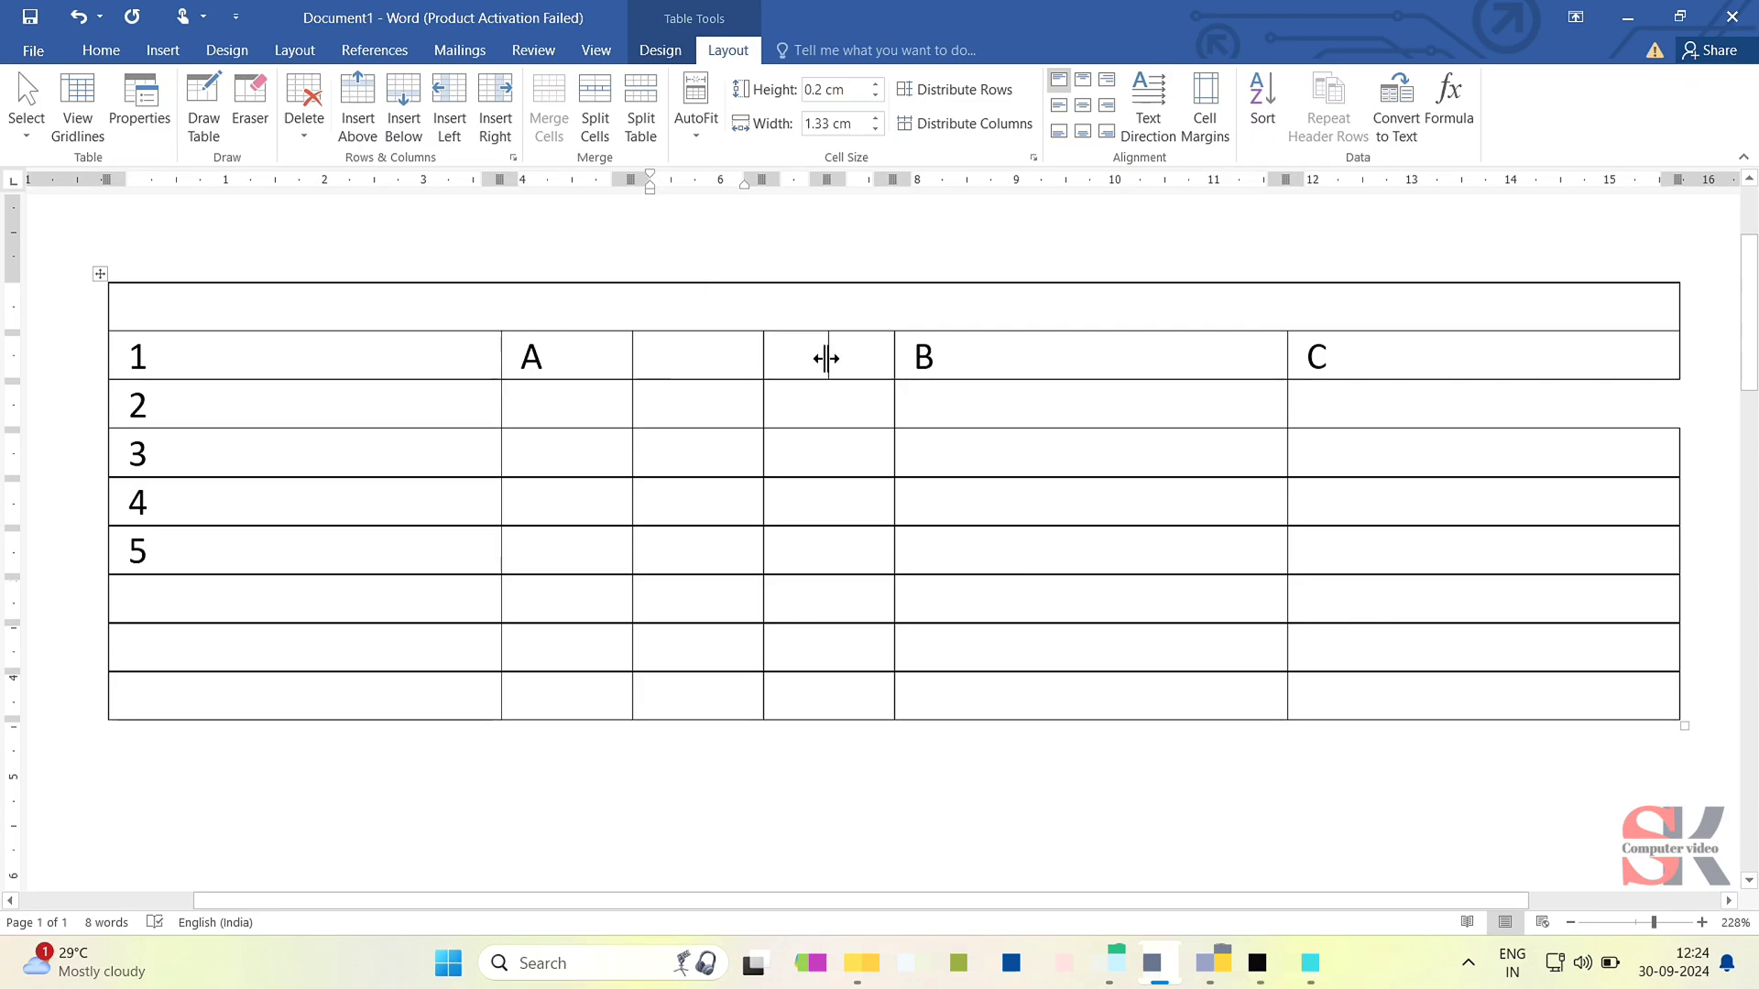
left_click_drag(836, 409, 840, 461)
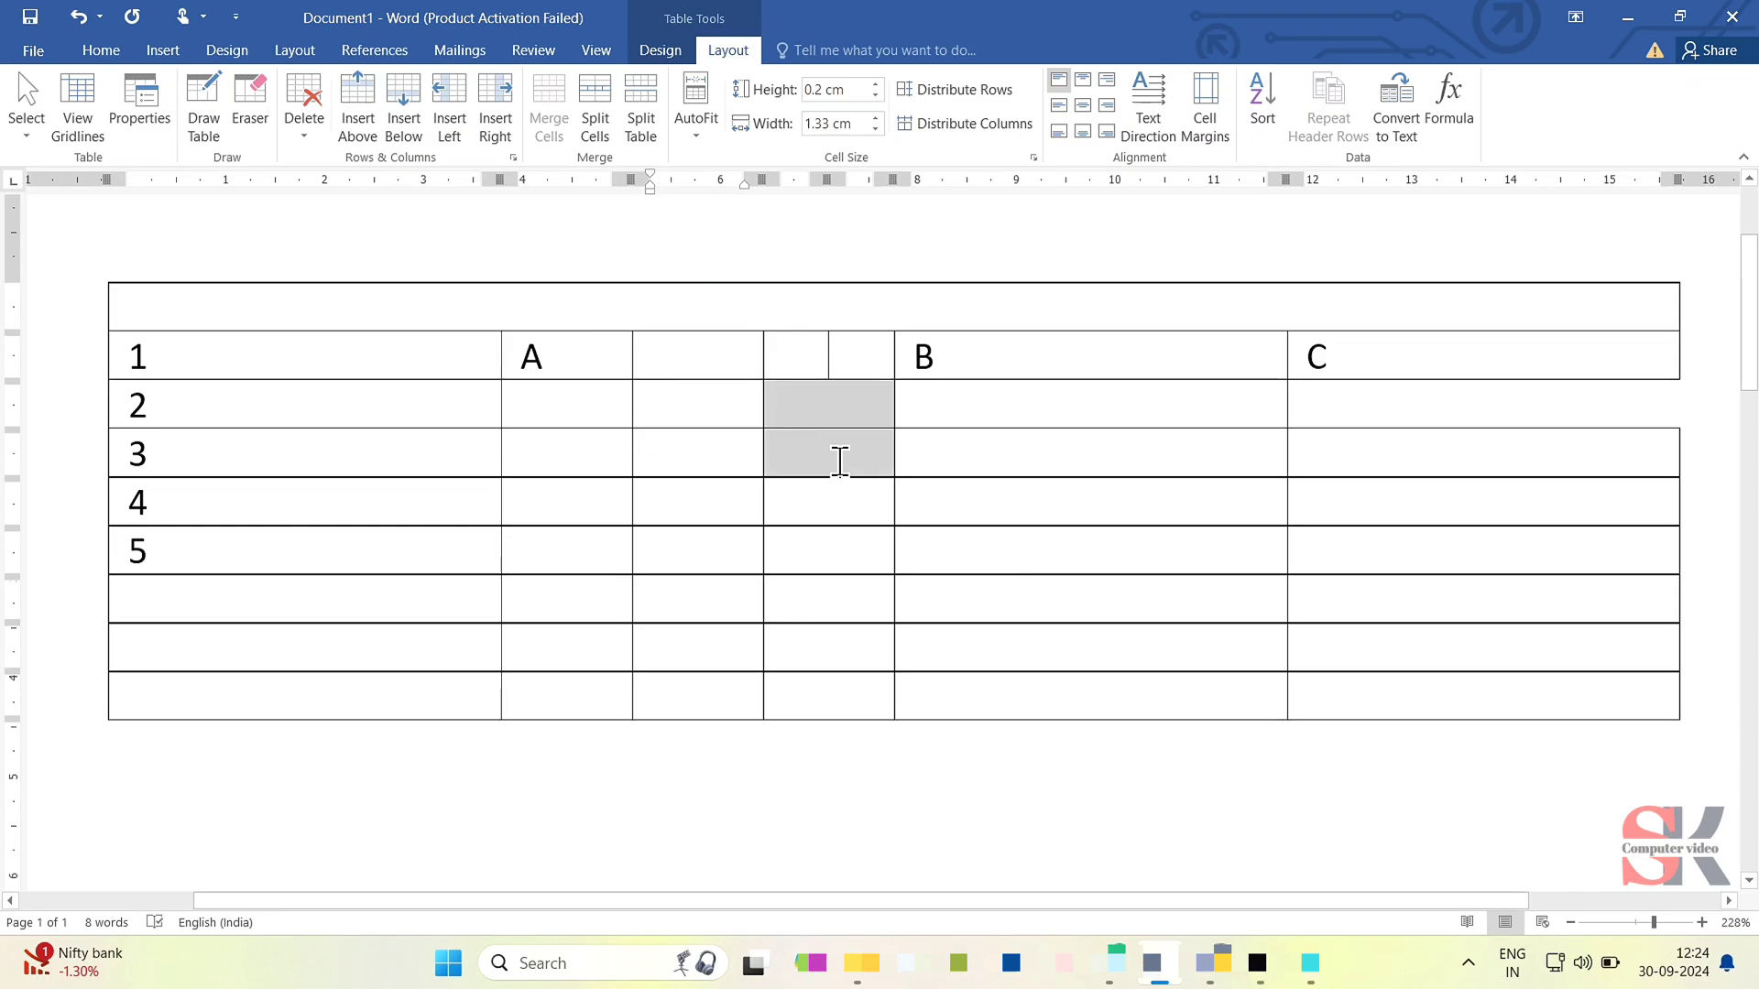
left_click(816, 419)
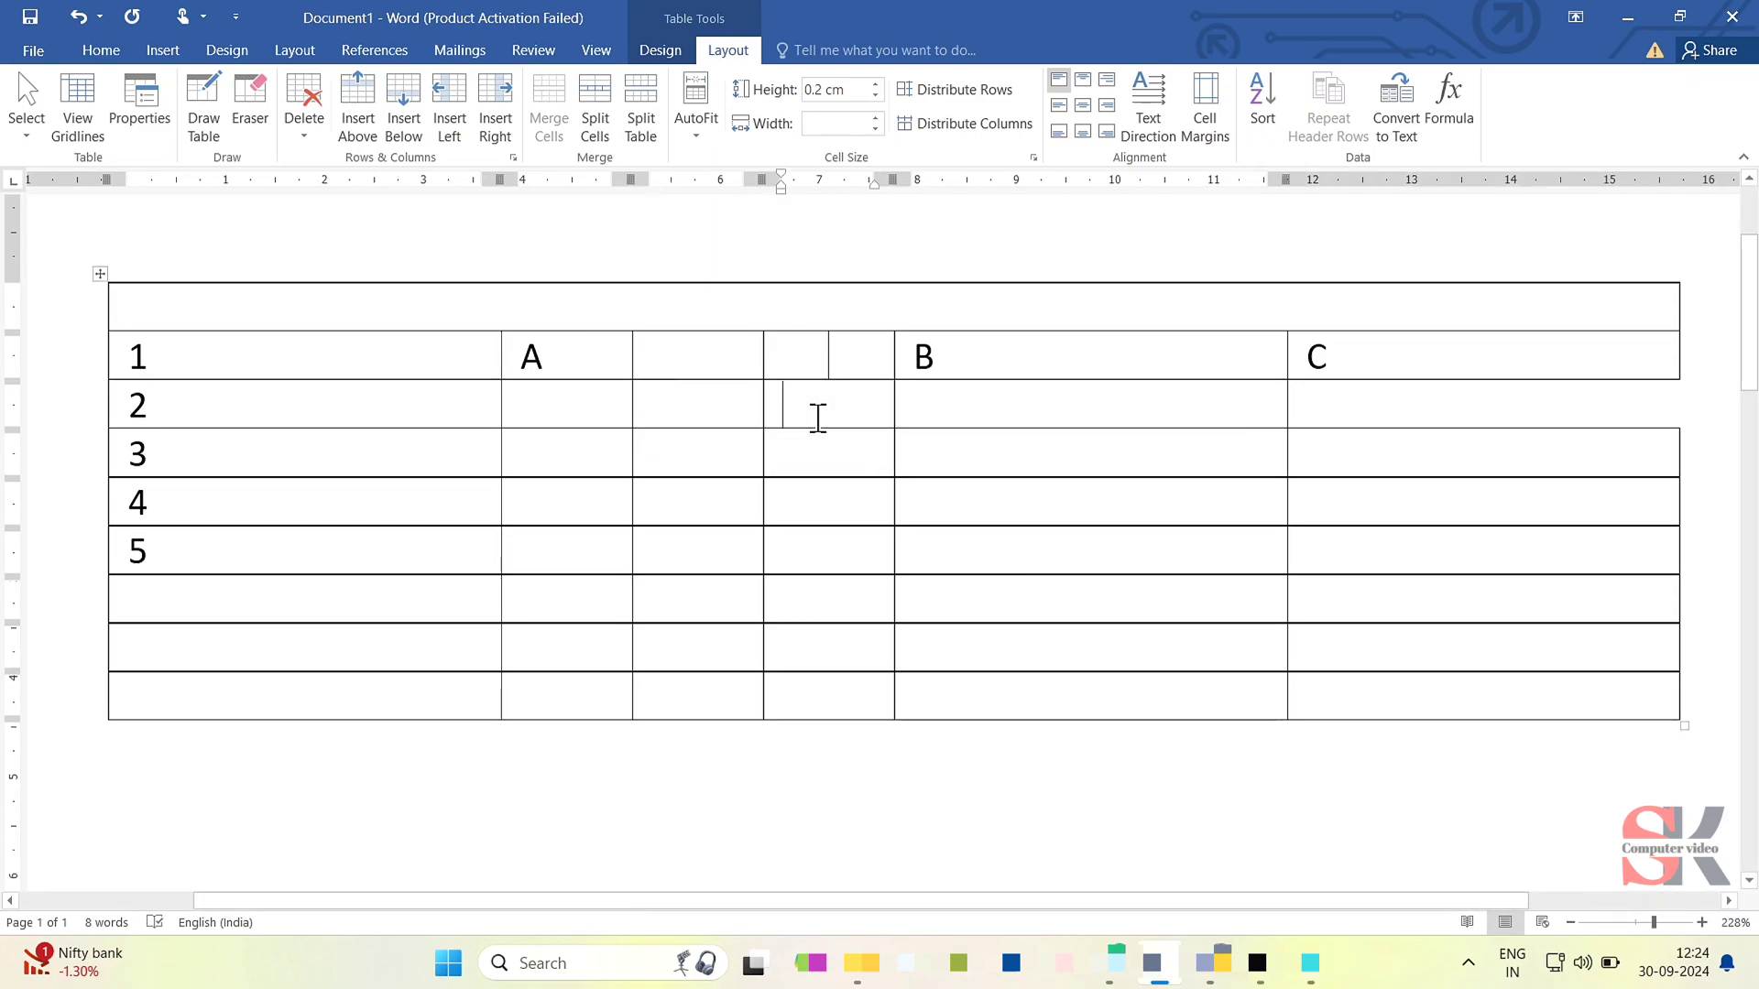
- Split the cell containing B into 3 columns and 1 row
left_click(1068, 371)
left_click(610, 115)
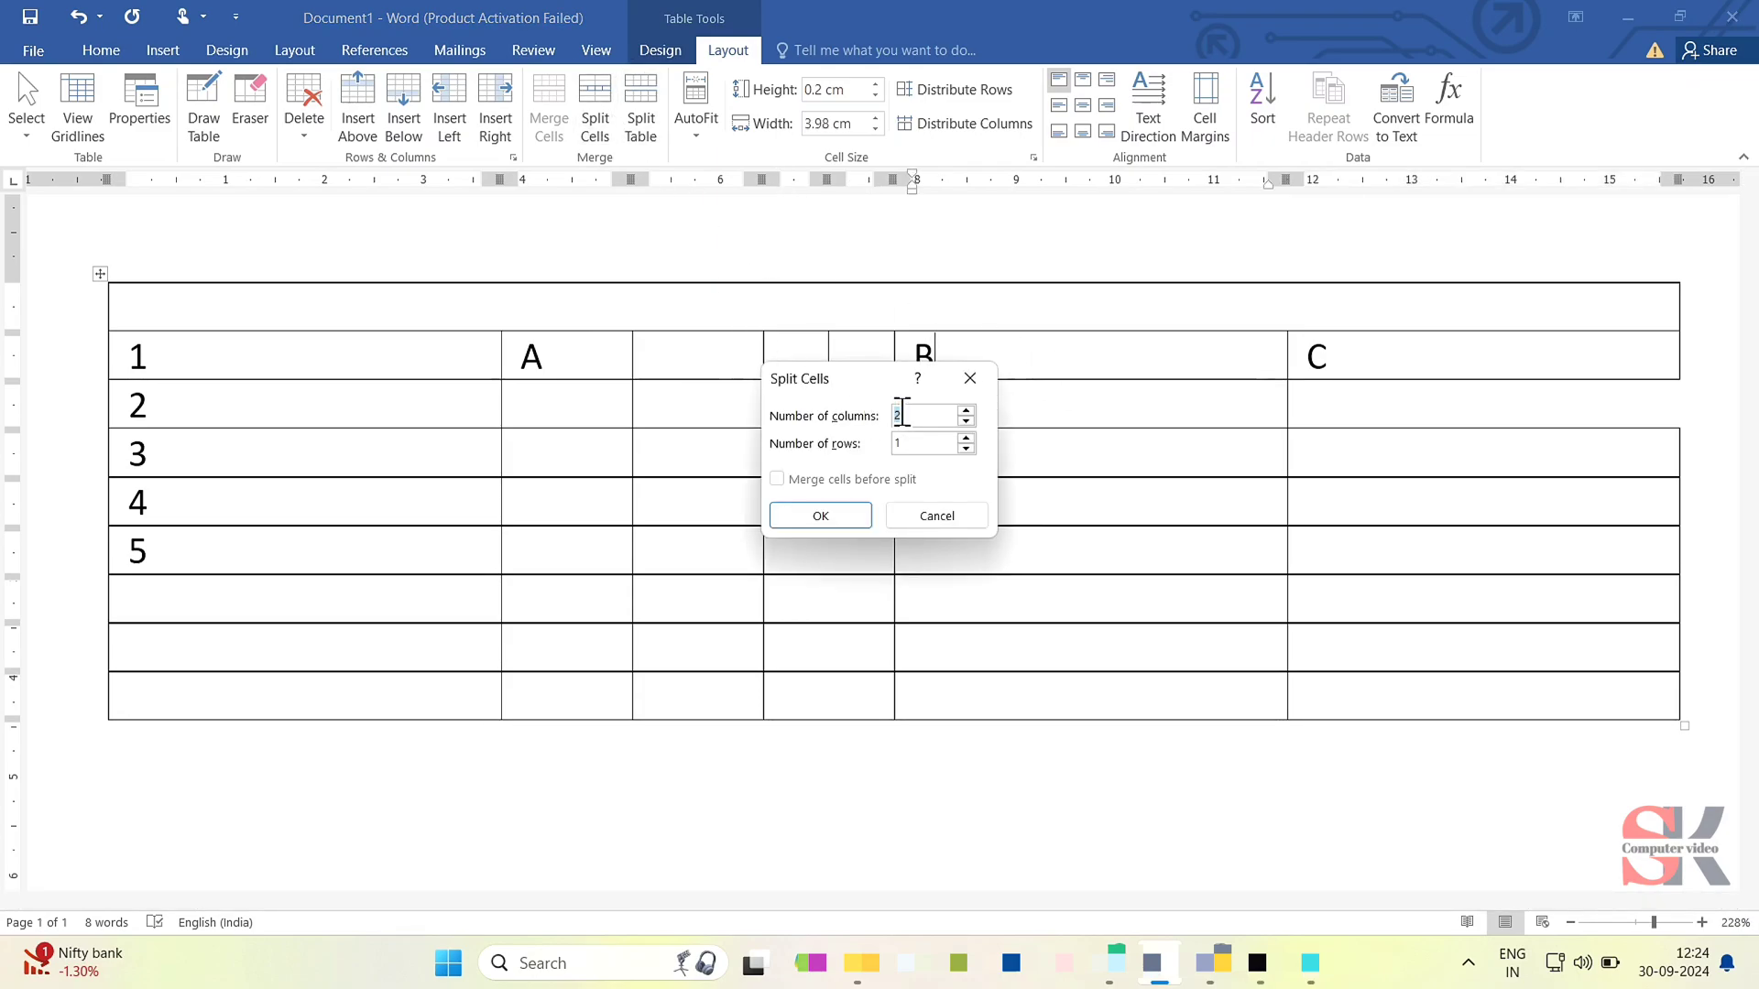
type("3")
key("Return")
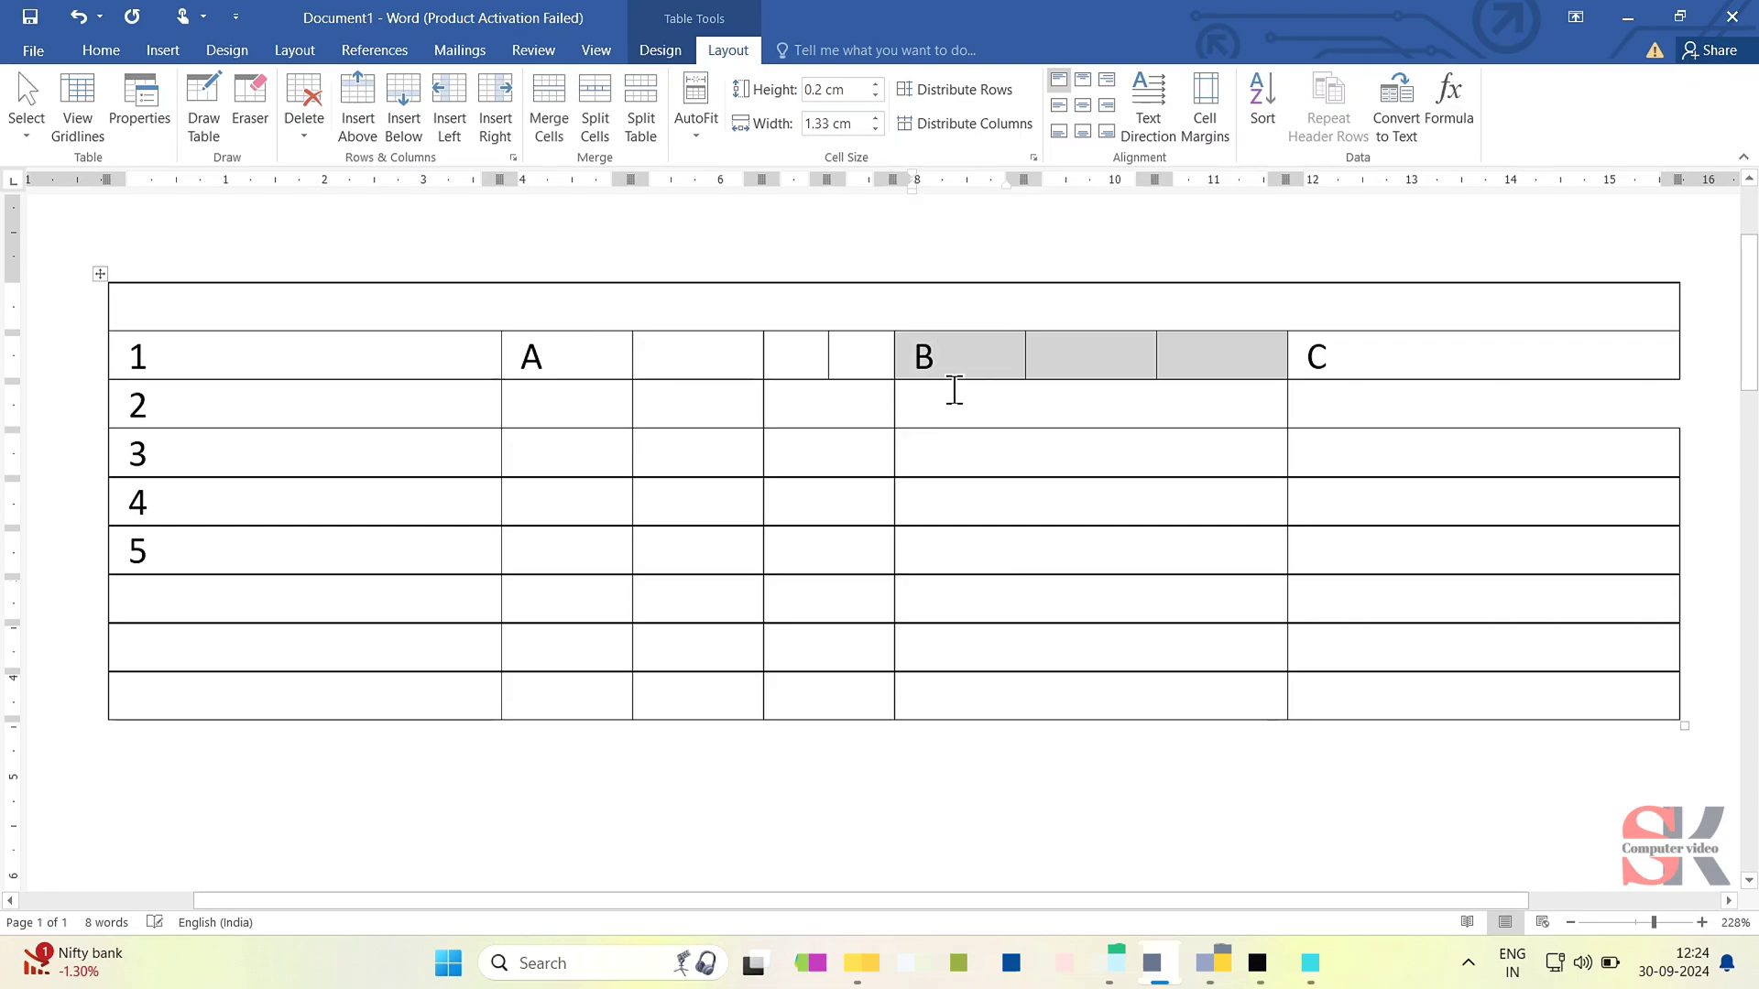
- Split all the cells below B, from row 2 to the last row, into 3 columns and 7 rows, merging them before the split
left_click_drag(1011, 423, 1012, 682)
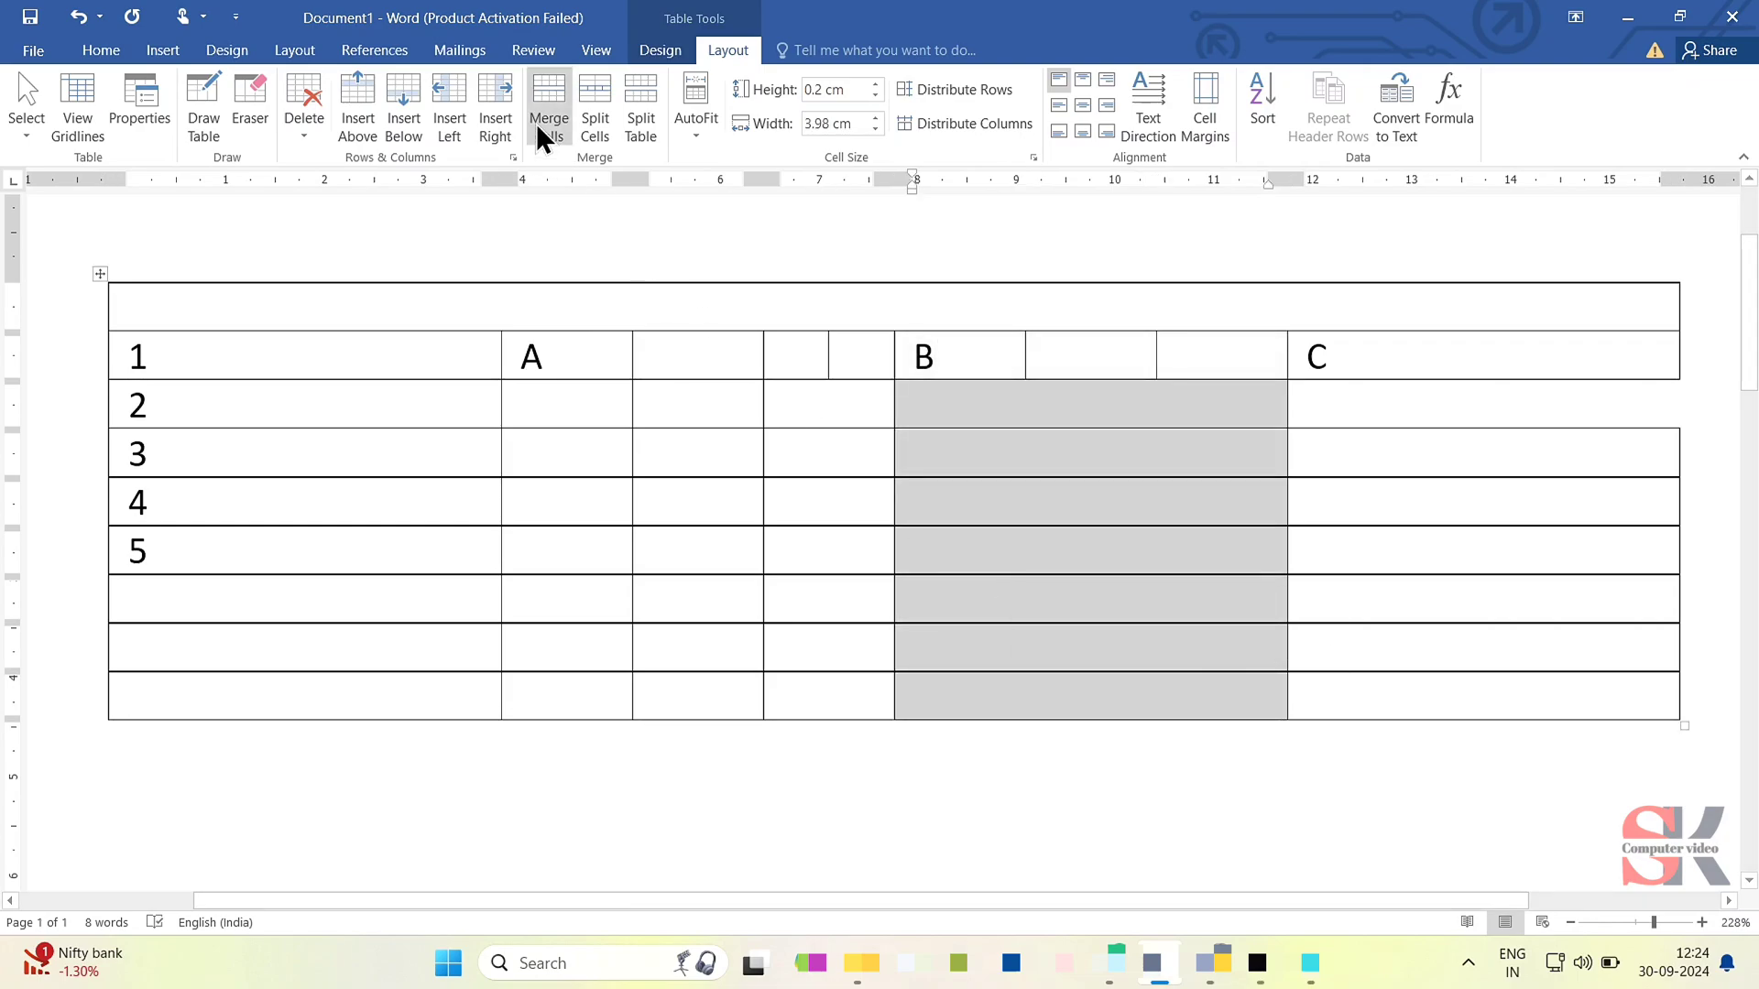
left_click(589, 119)
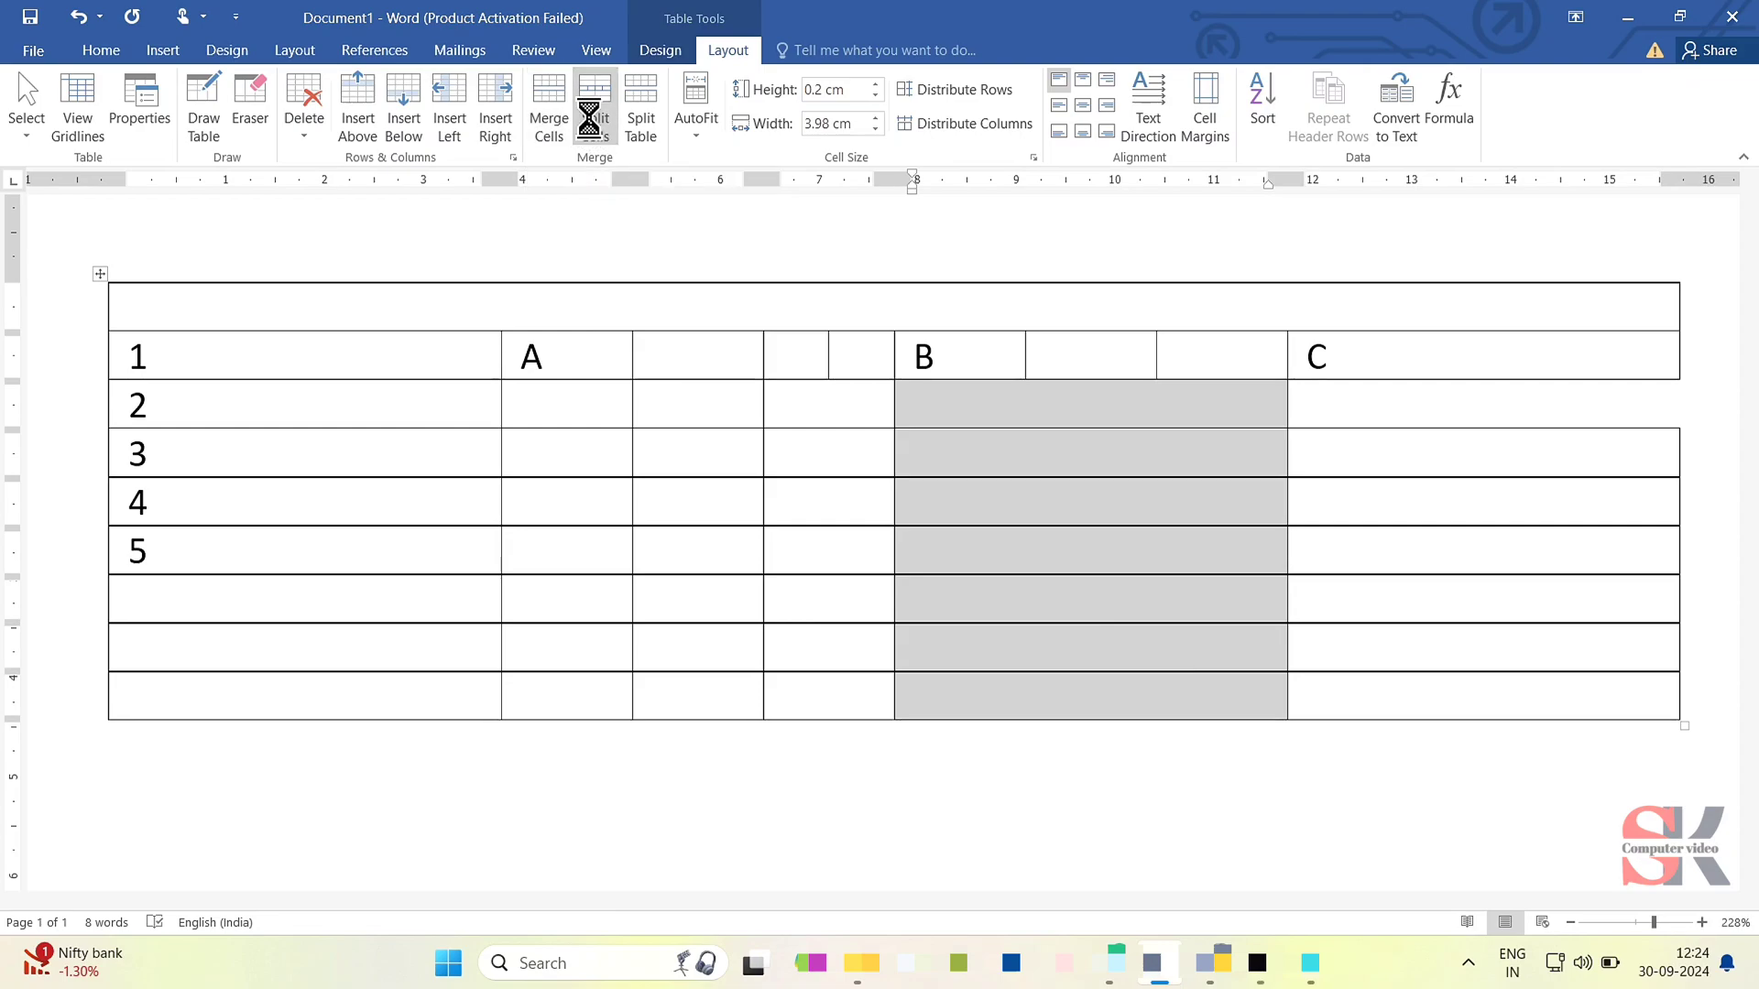
type("3")
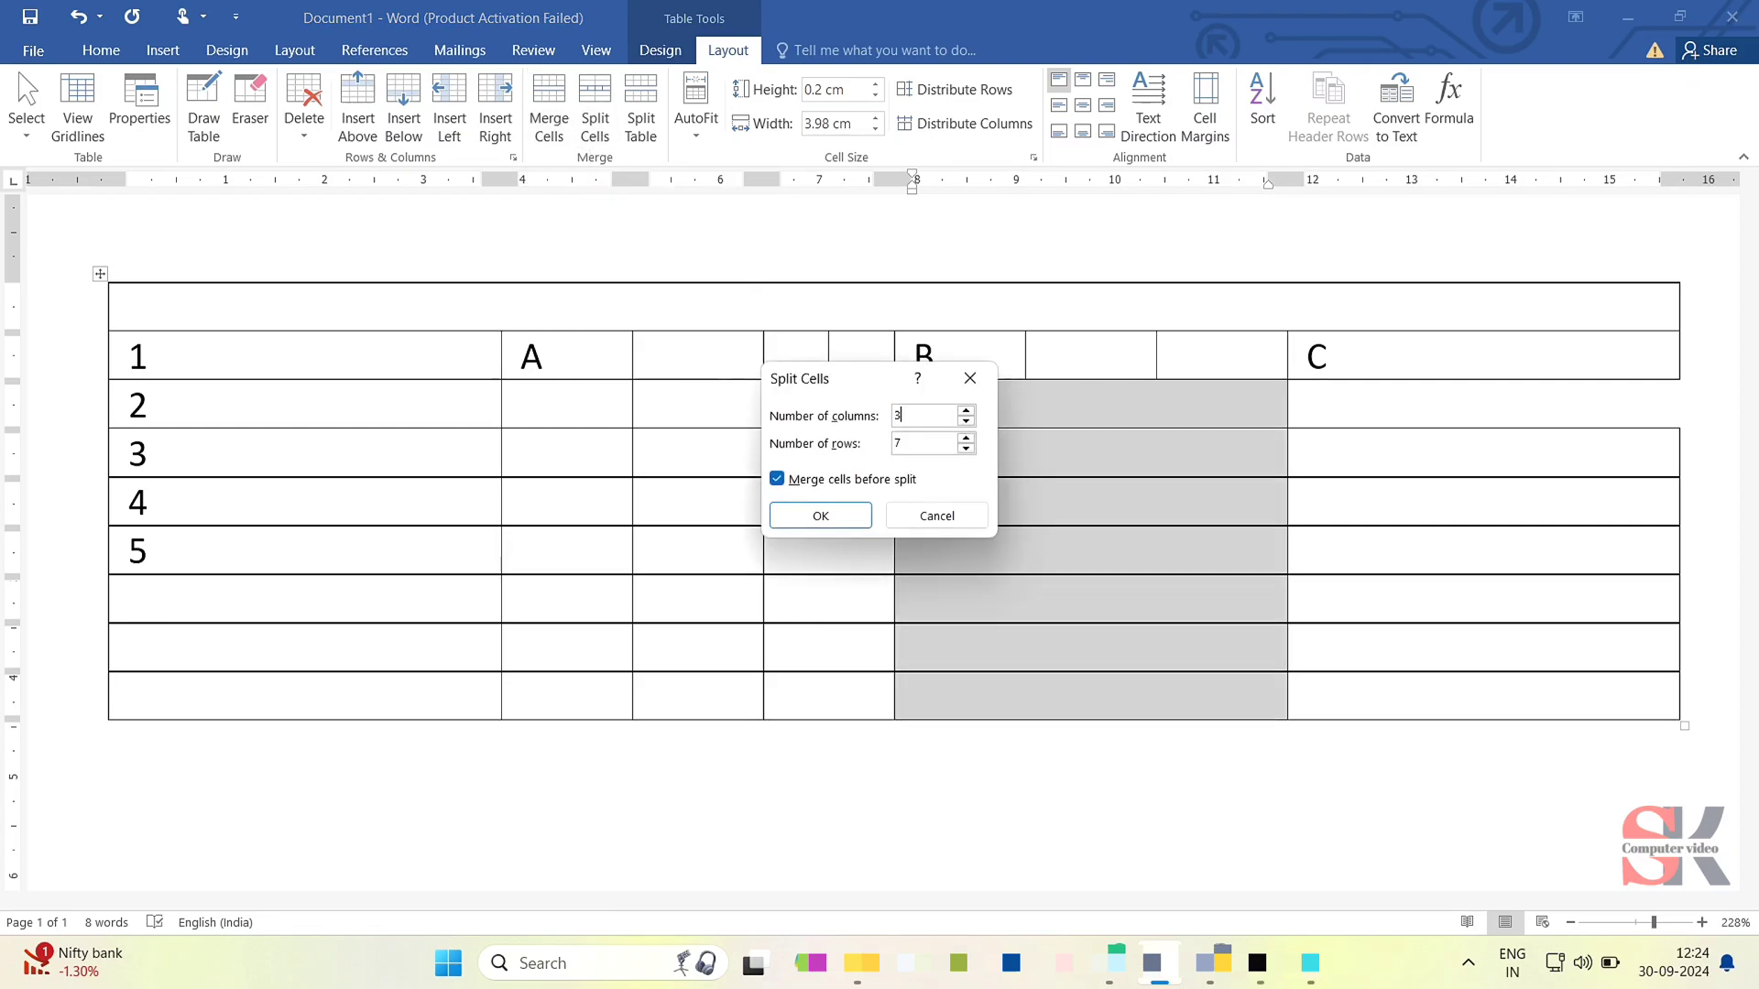
key("Return")
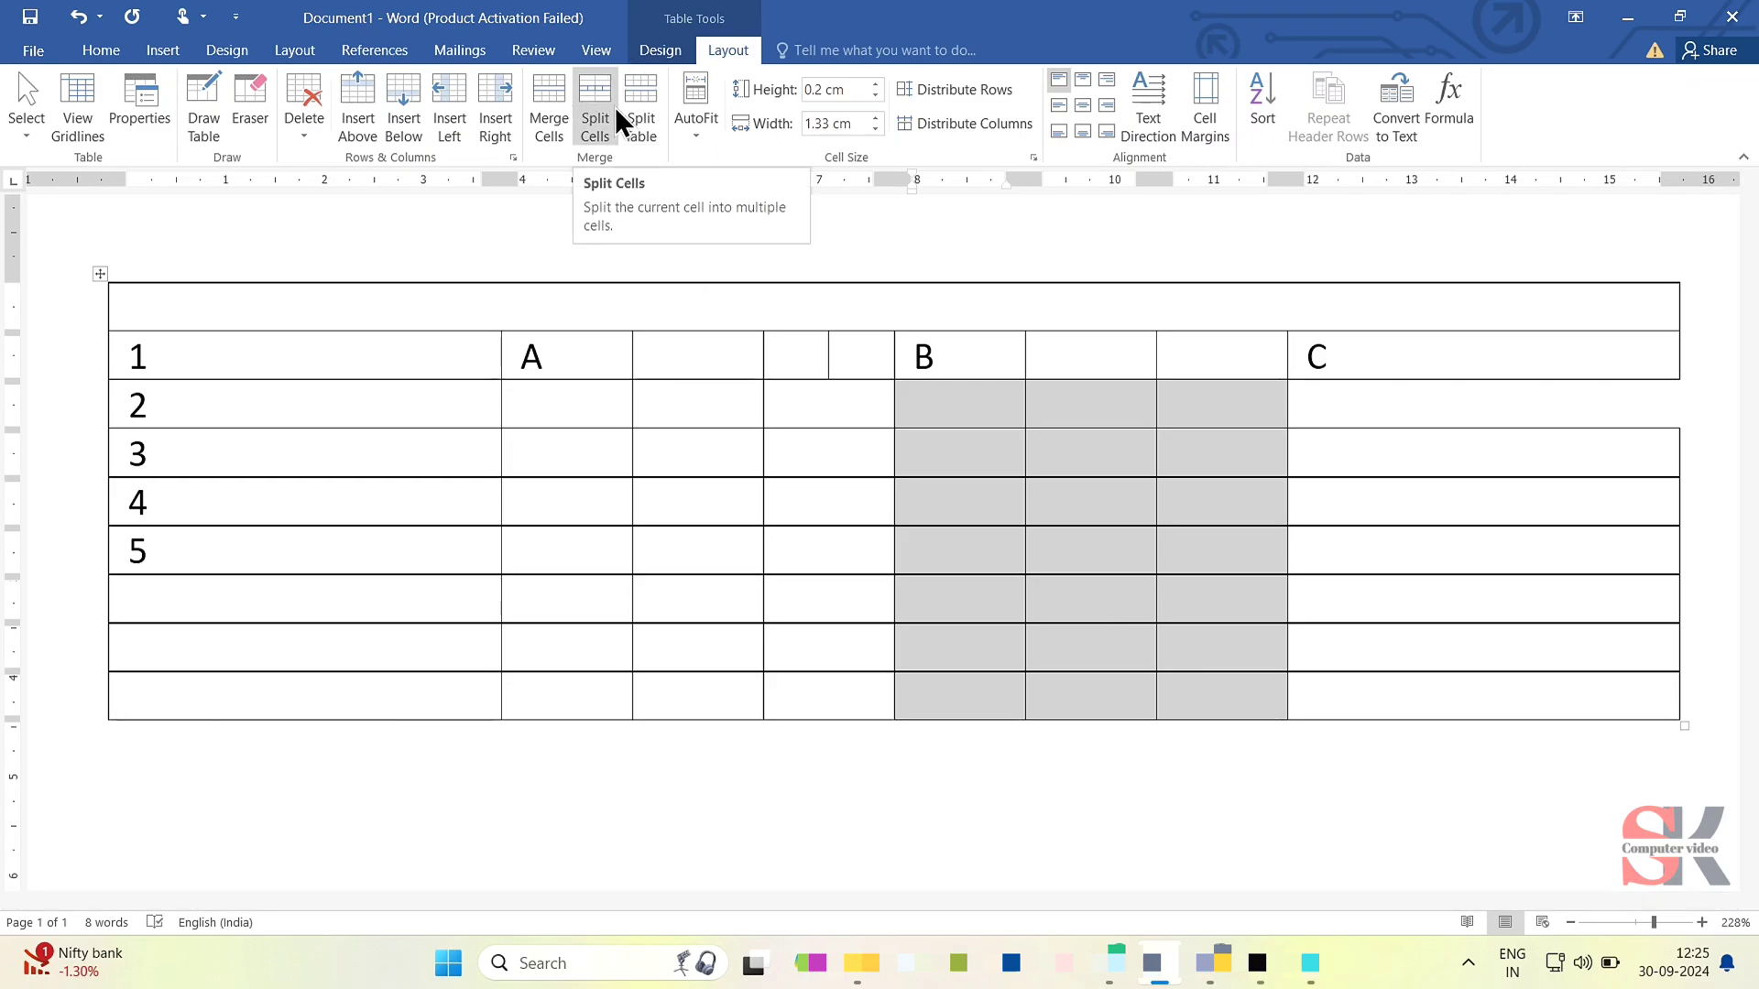
- Try splitting the table at the first empty row below 5, and undo the split
left_click(201, 617)
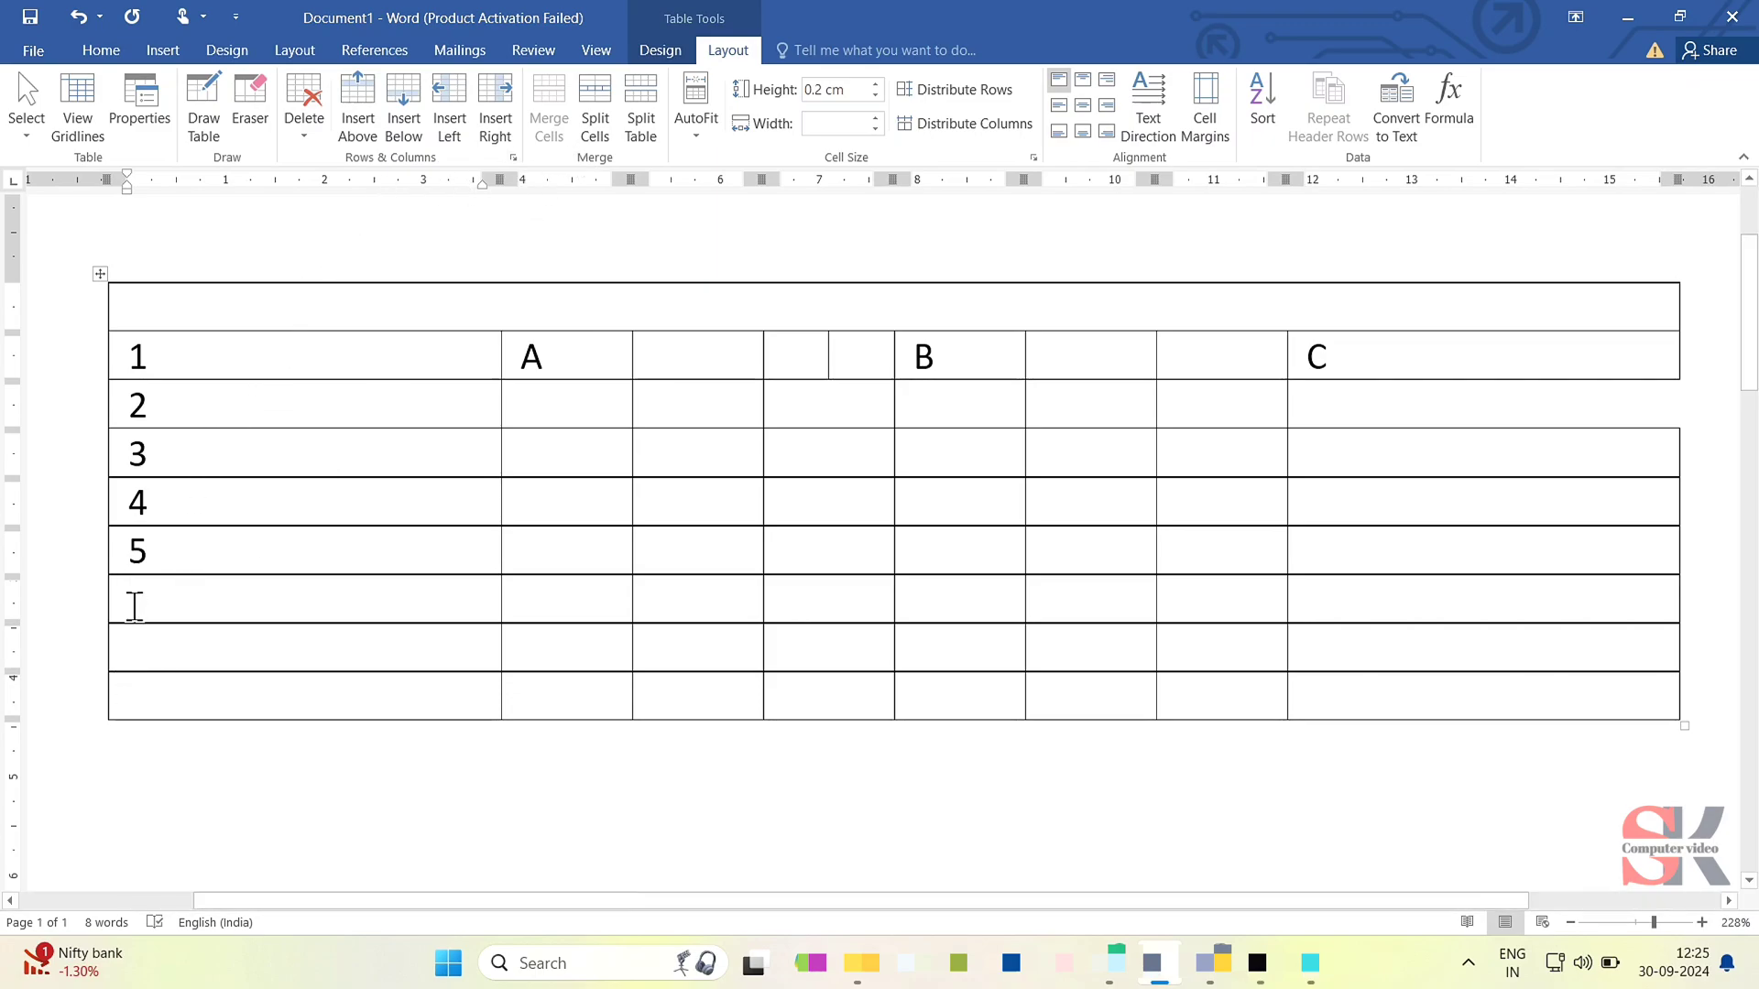
left_click(642, 127)
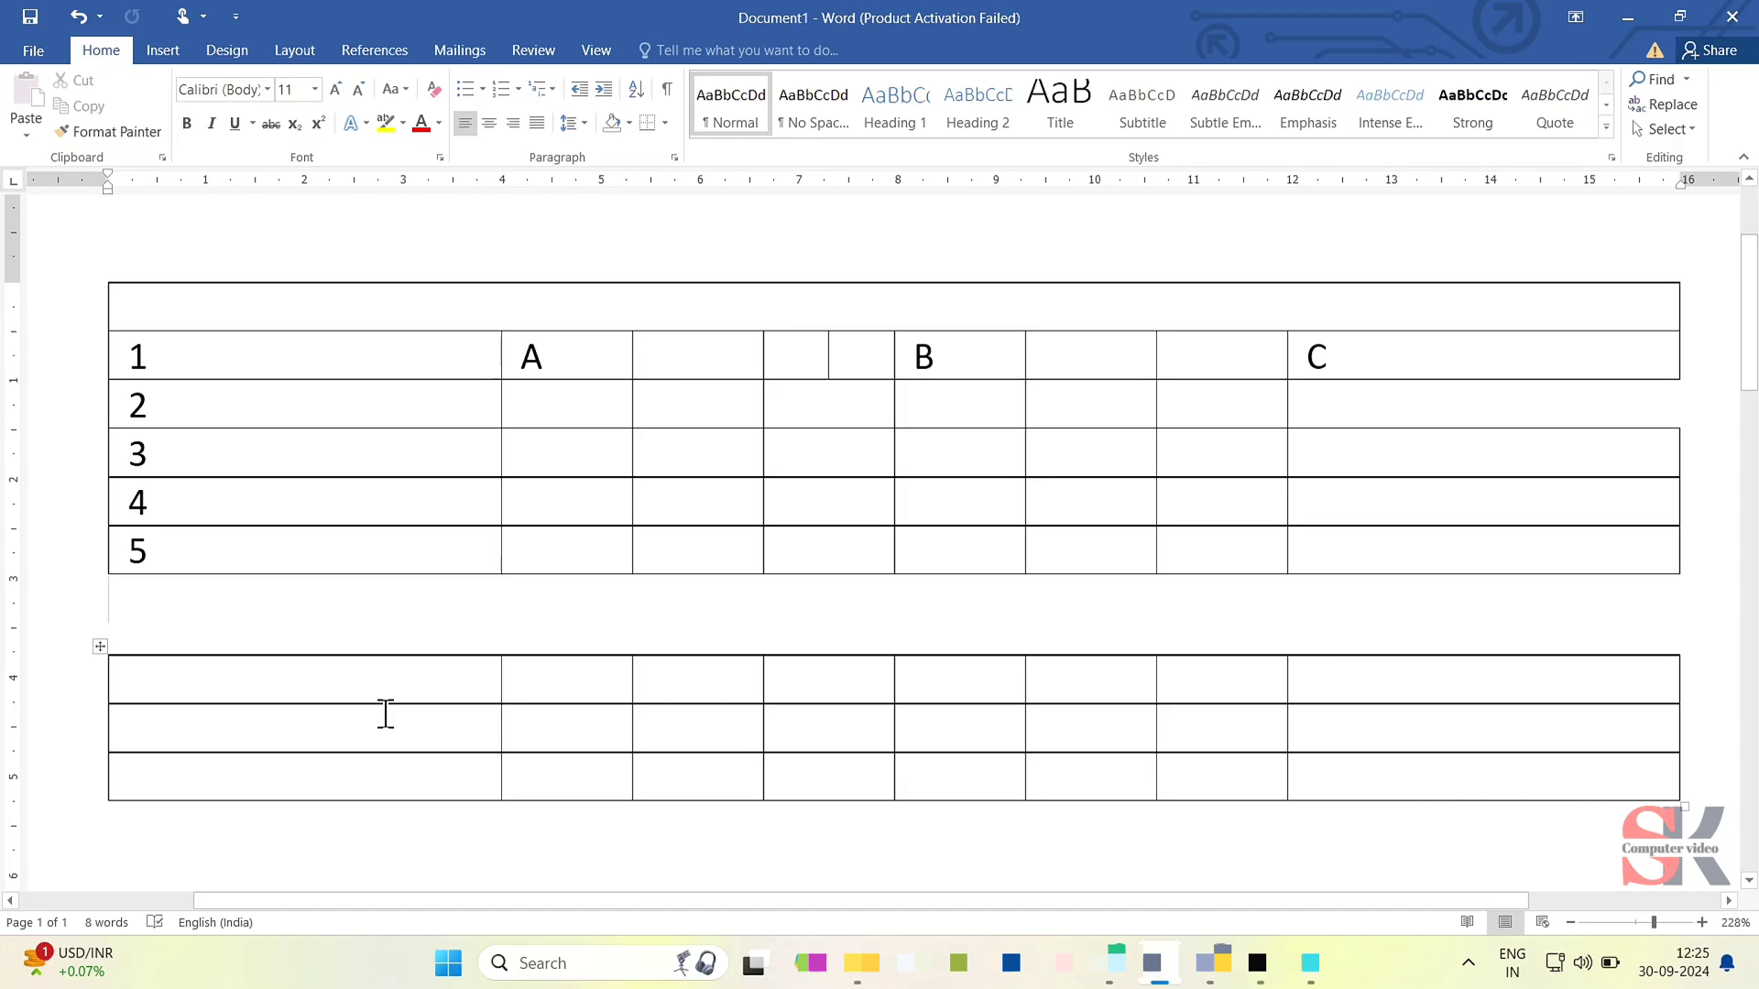
key("ctrl+z")
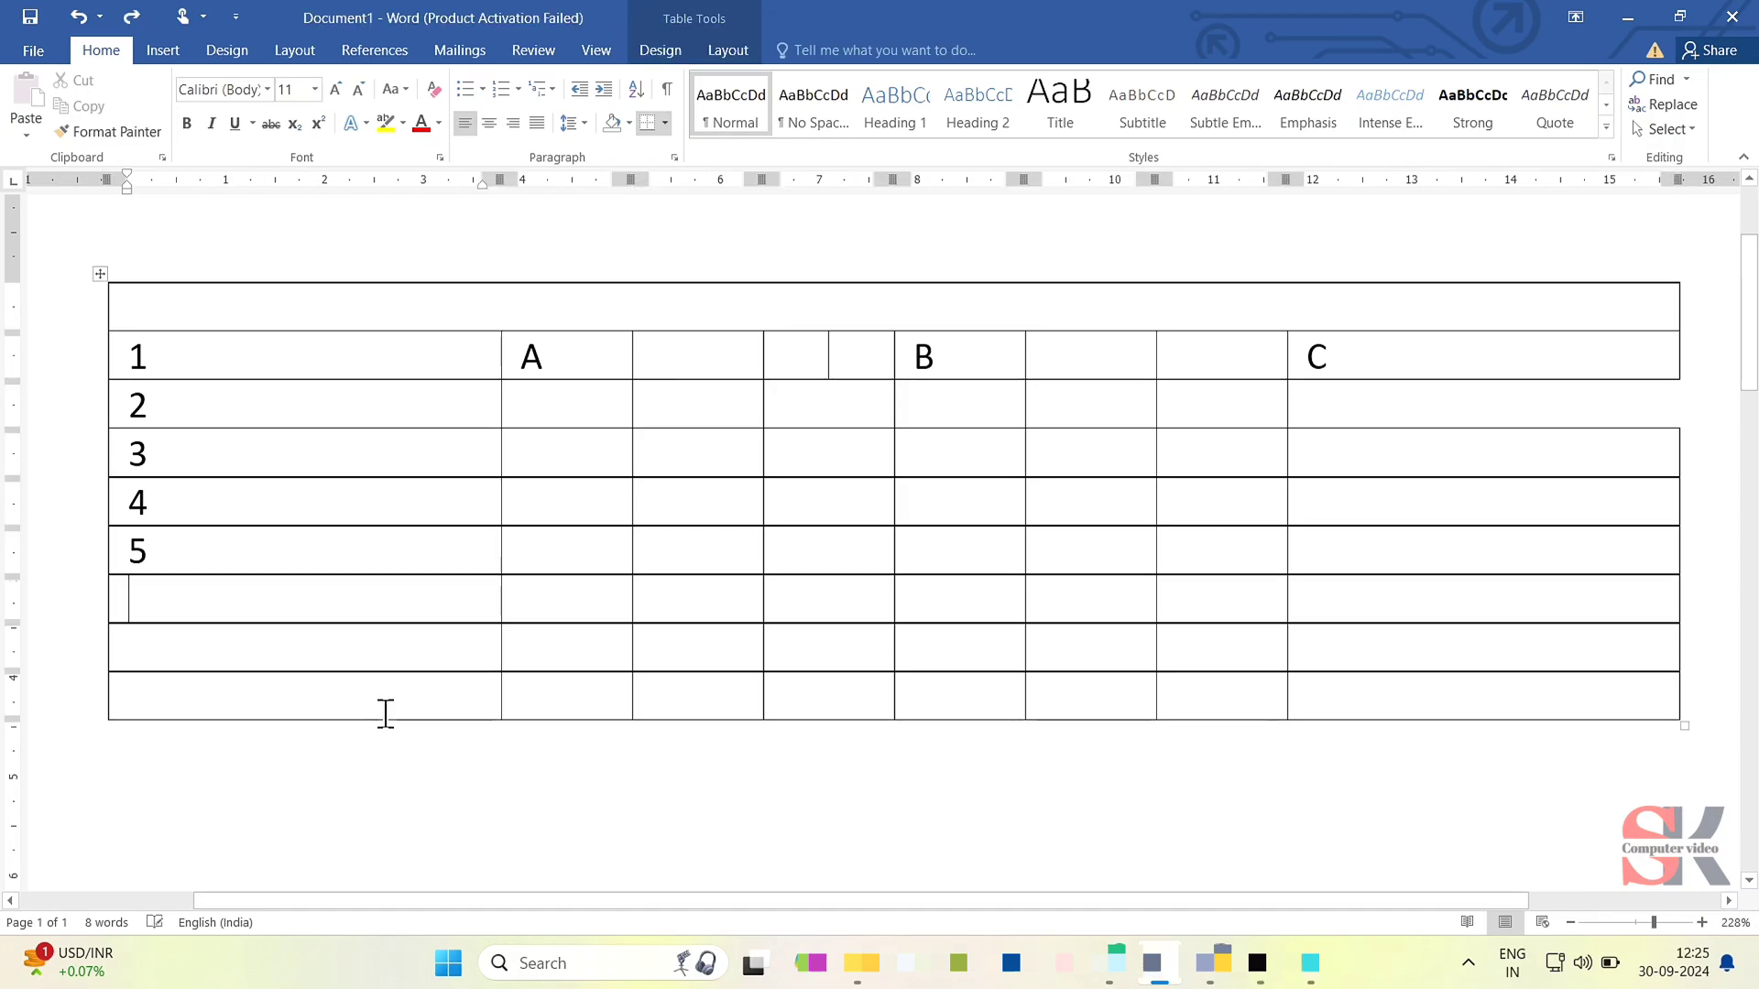
- Set the height of the row containing 1, A, B and C to 1.1 cm
left_click(615, 443)
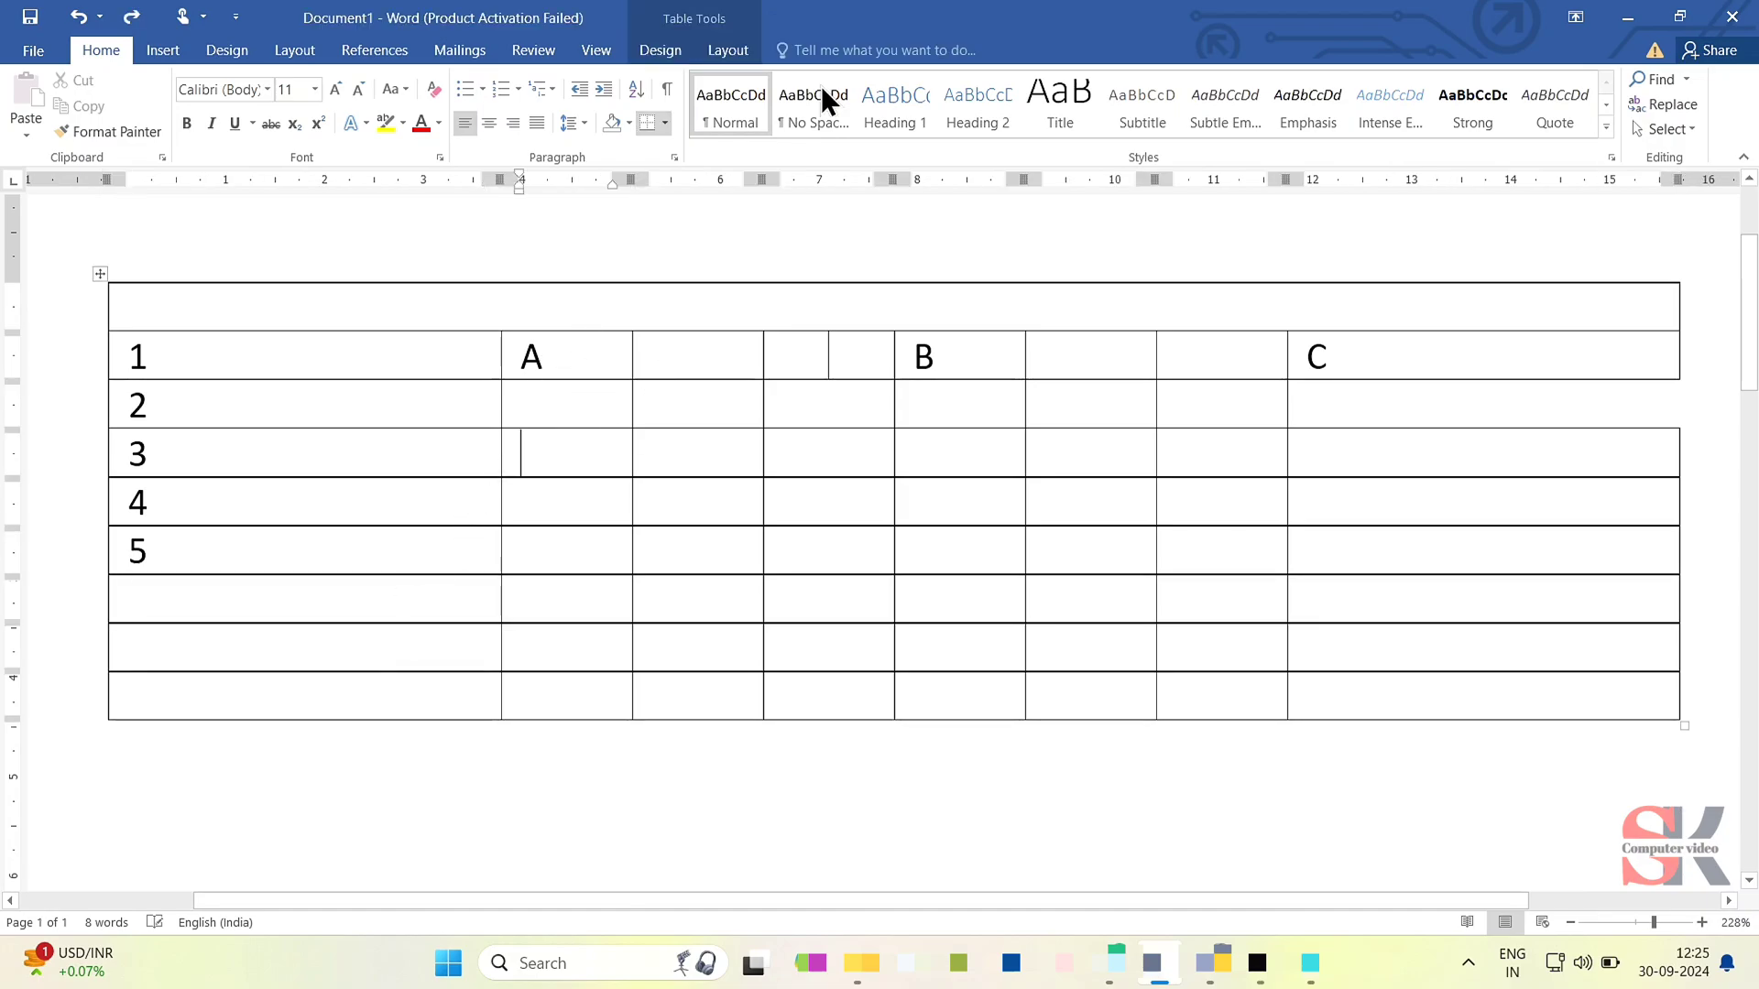
left_click(733, 53)
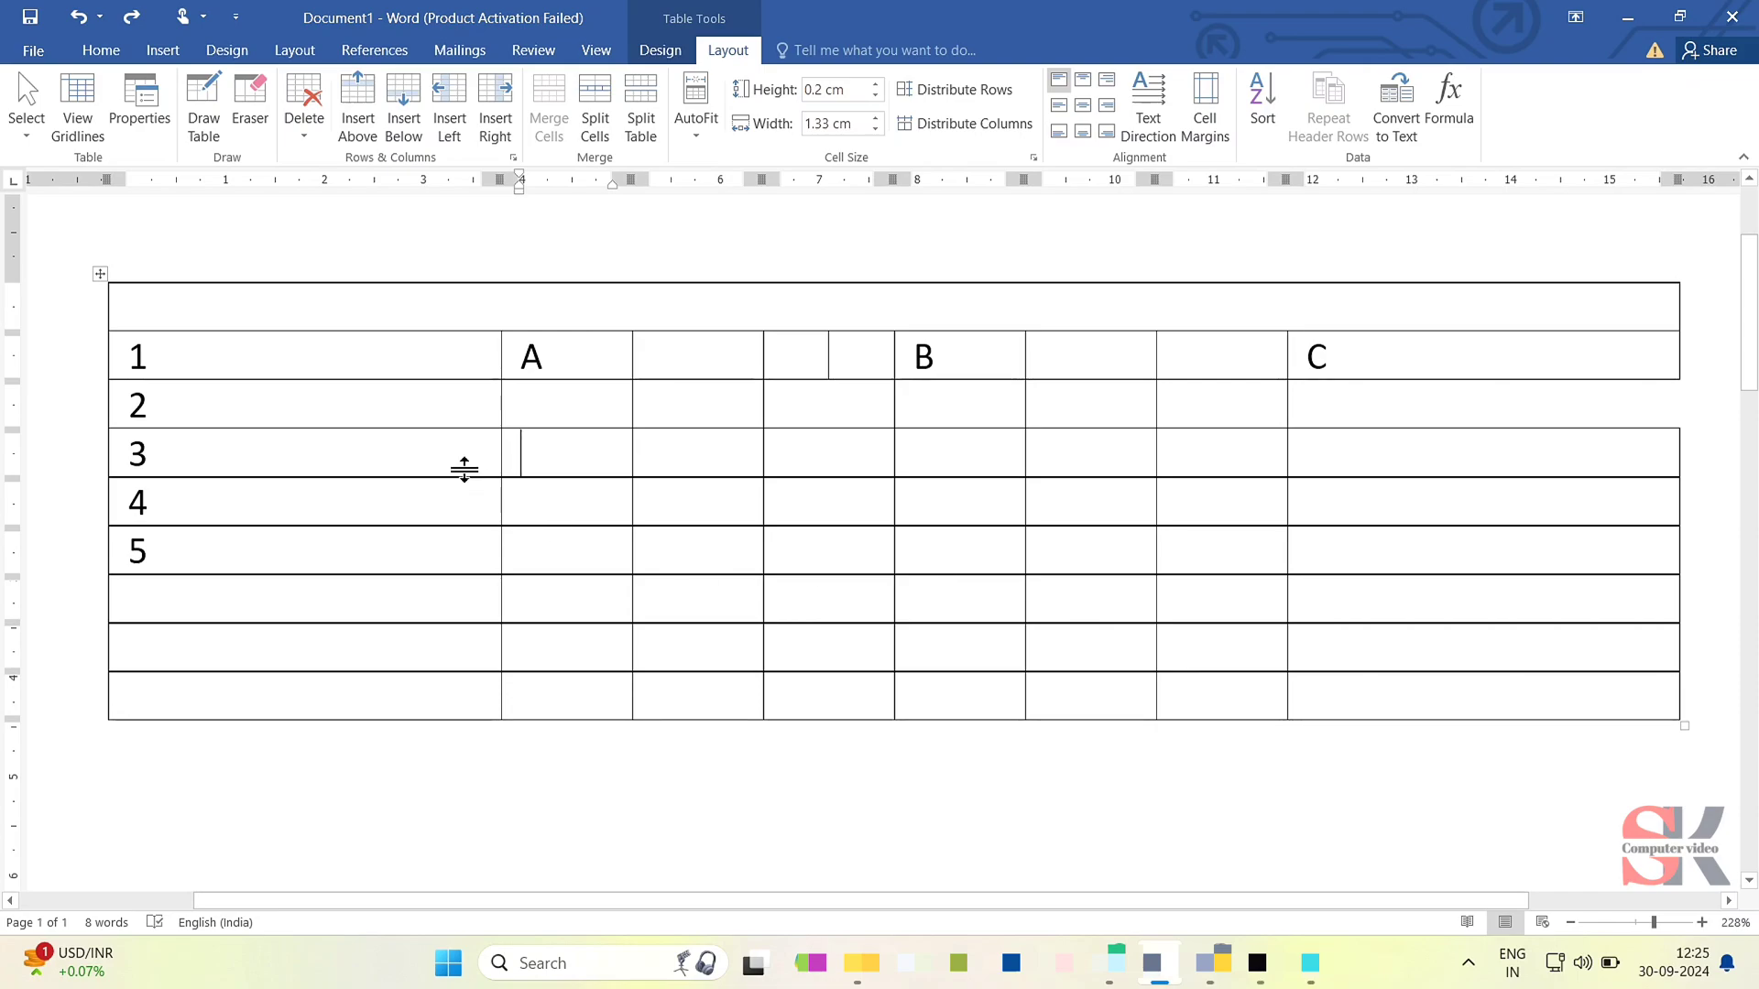
left_click(262, 351)
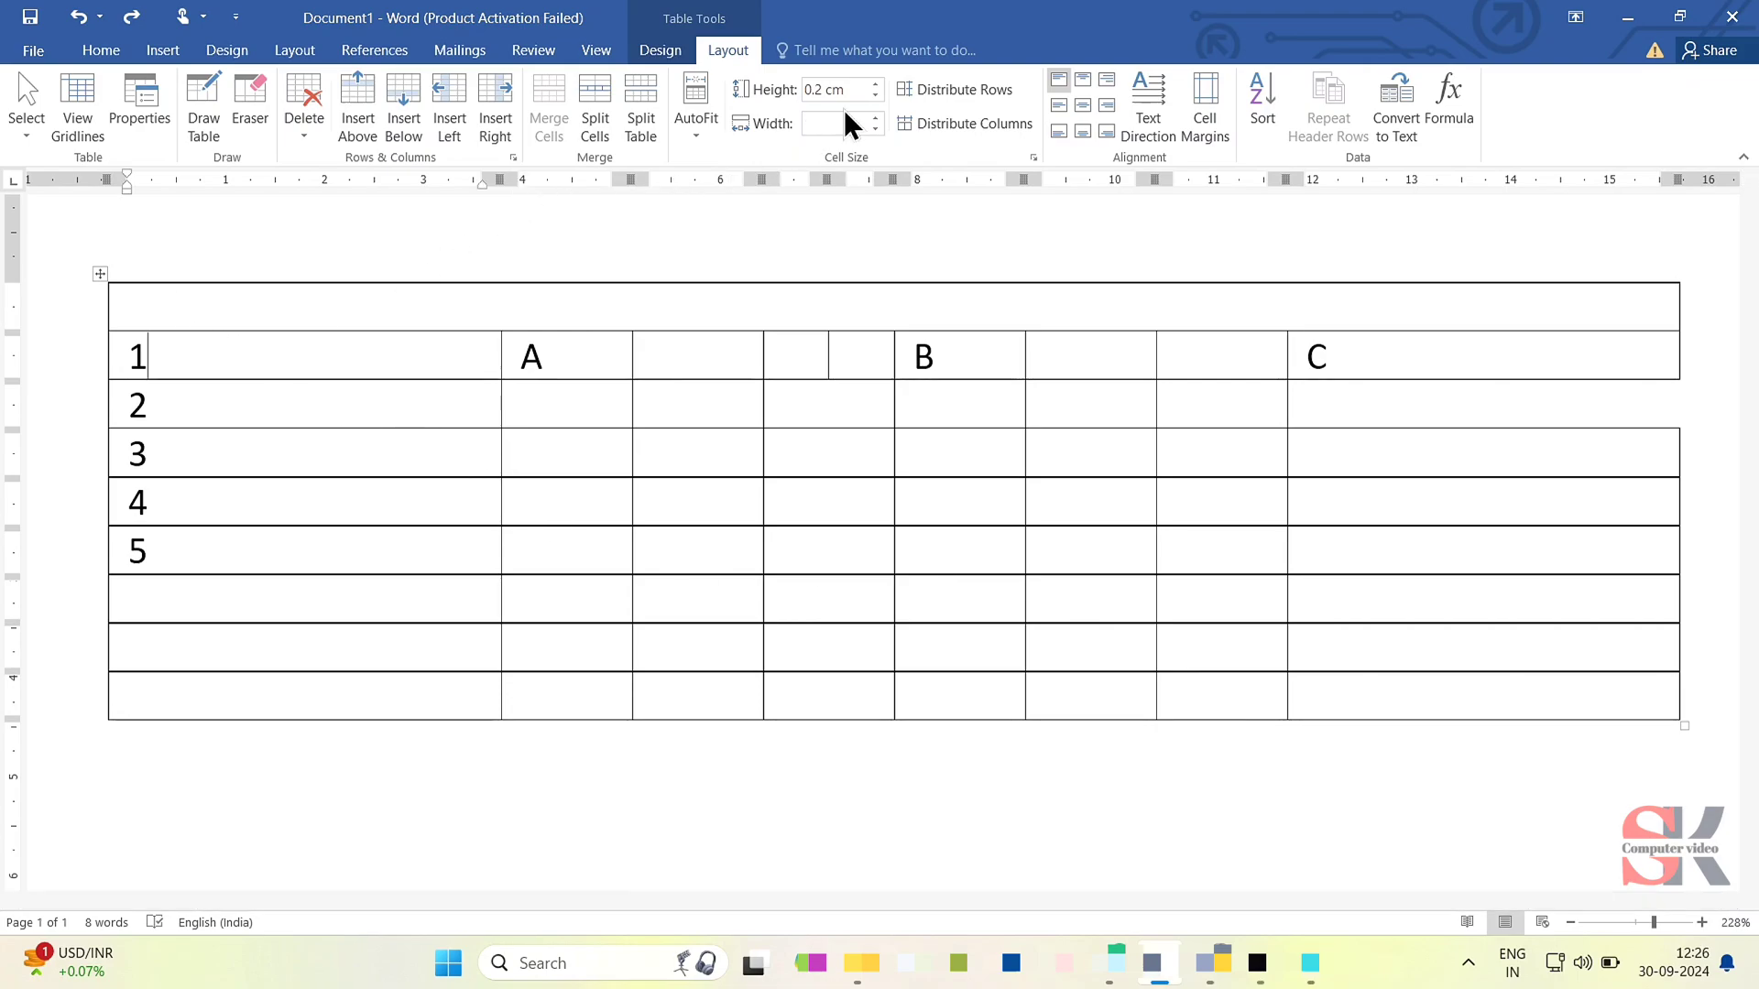
left_click(870, 84)
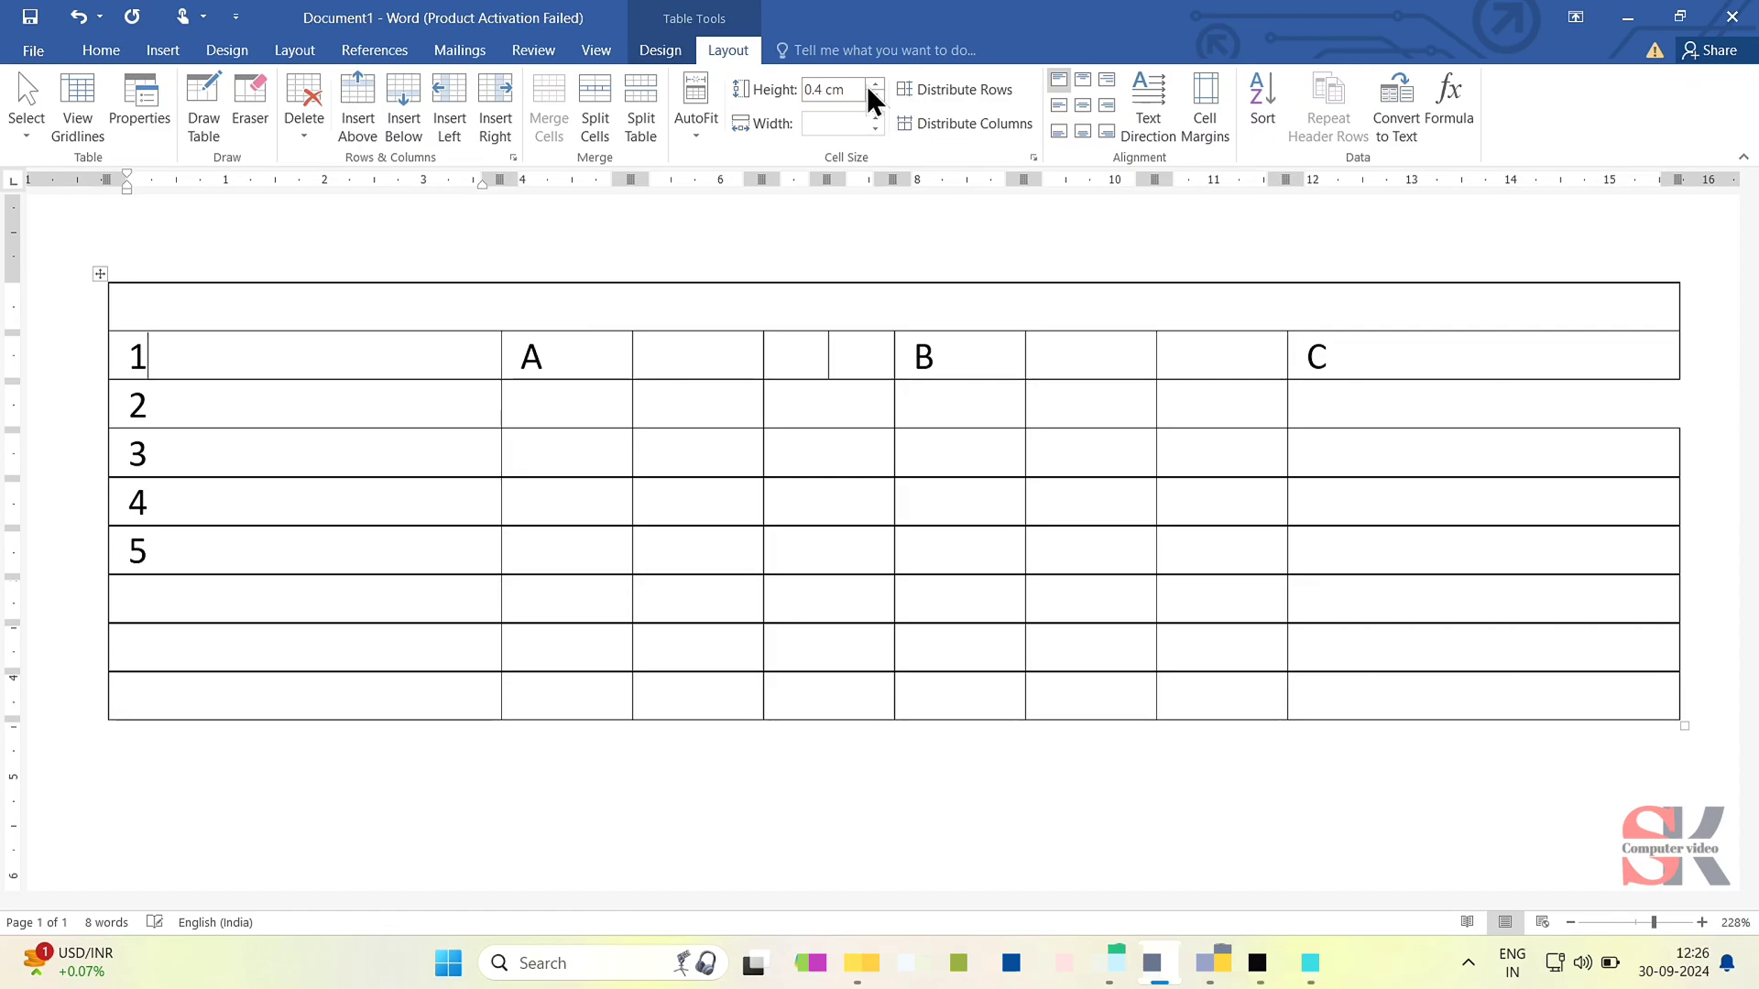
left_click(873, 85)
left_click(873, 84)
left_click(874, 84)
left_click(874, 85)
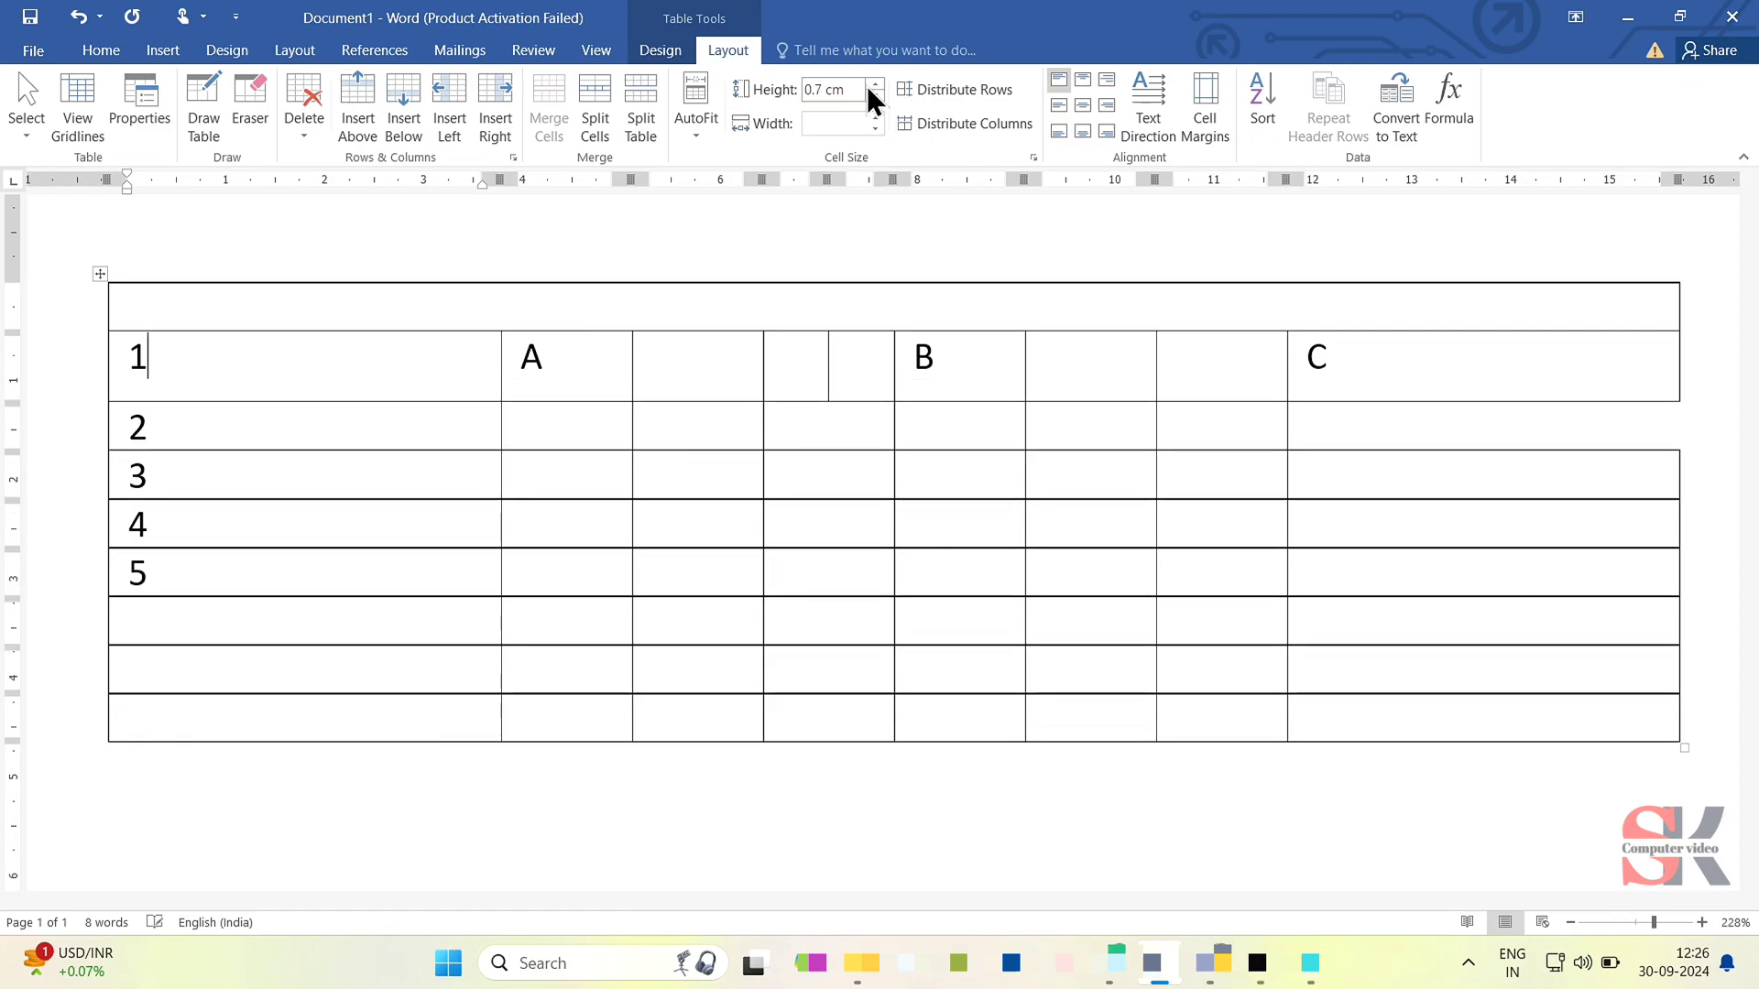
left_click(874, 84)
left_click(873, 84)
left_click(874, 84)
left_click(874, 84)
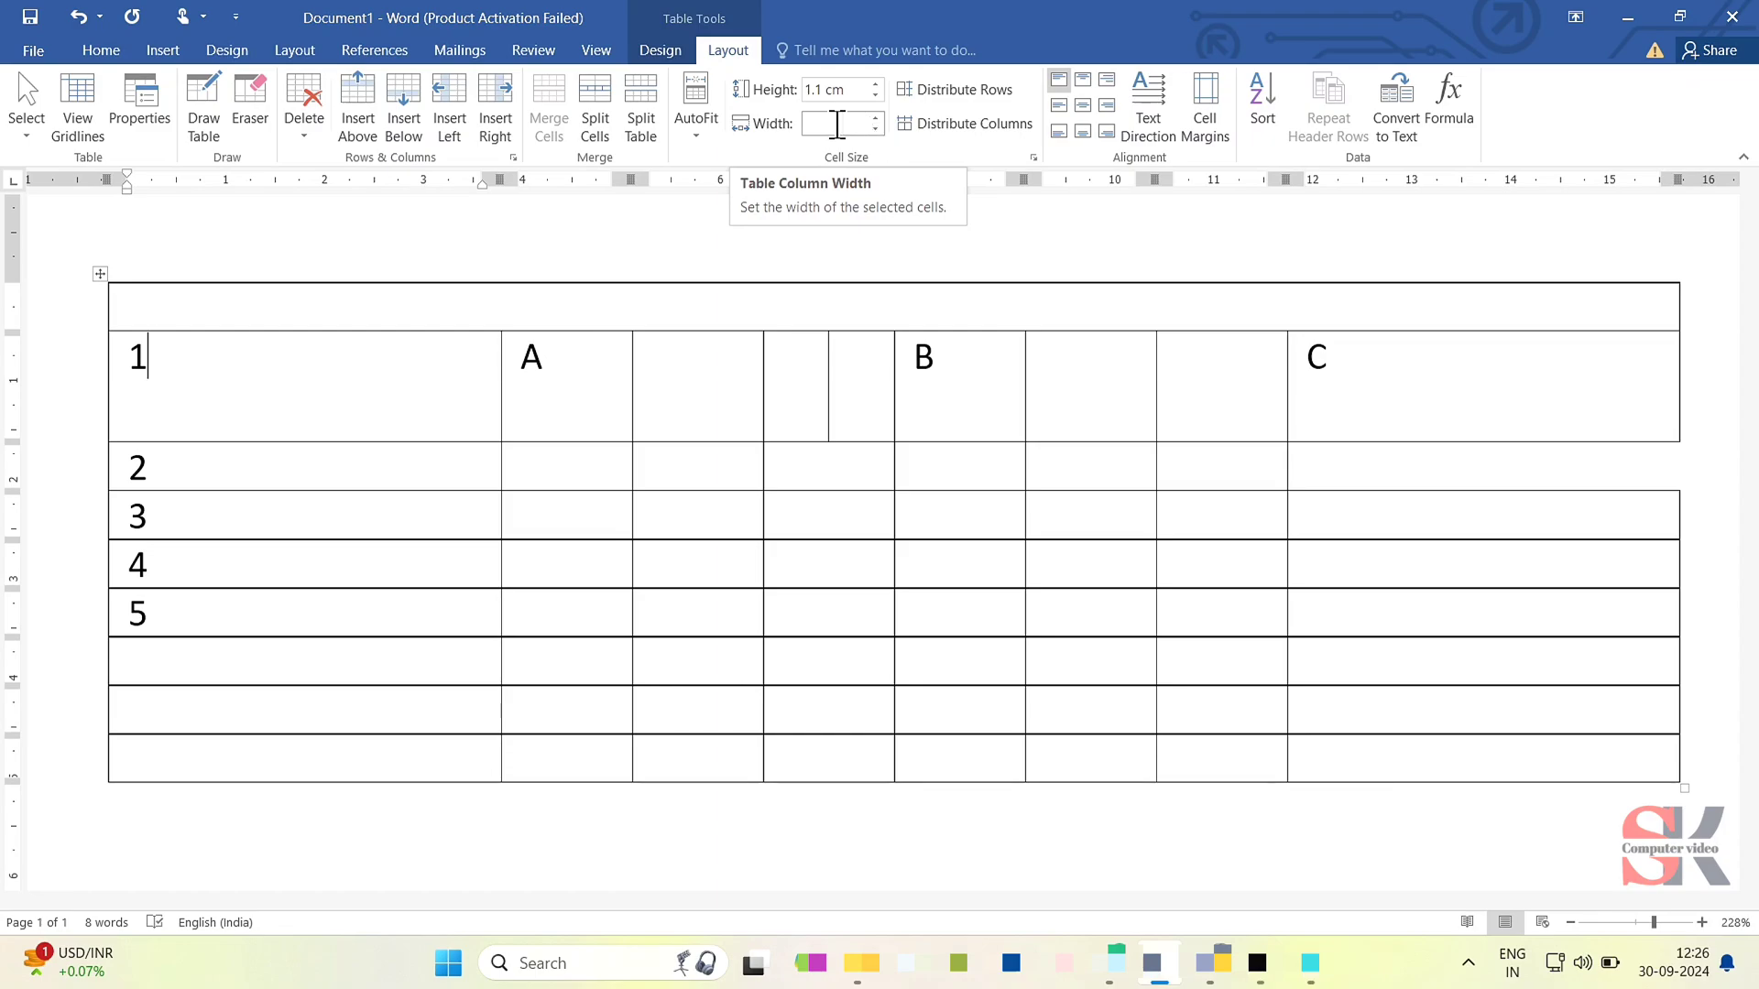
- Set the width of the first column, containing the numbers 1 to 5, to 1.3 cm
left_click(873, 129)
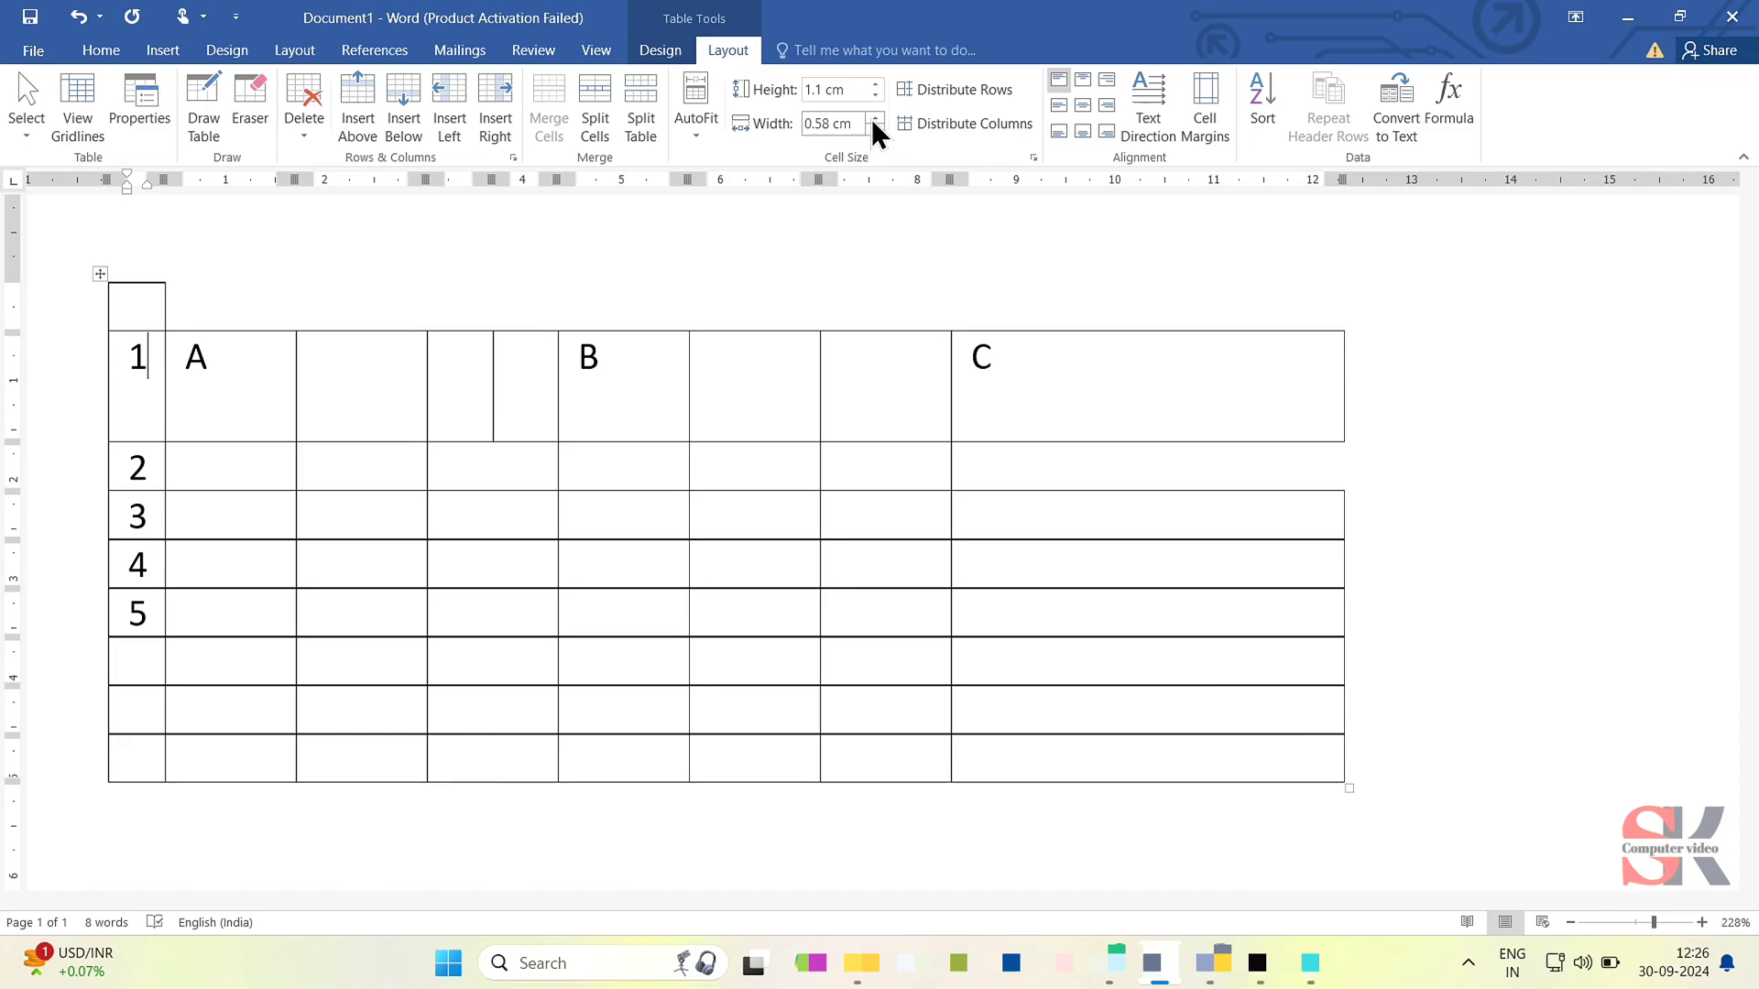
left_click(874, 118)
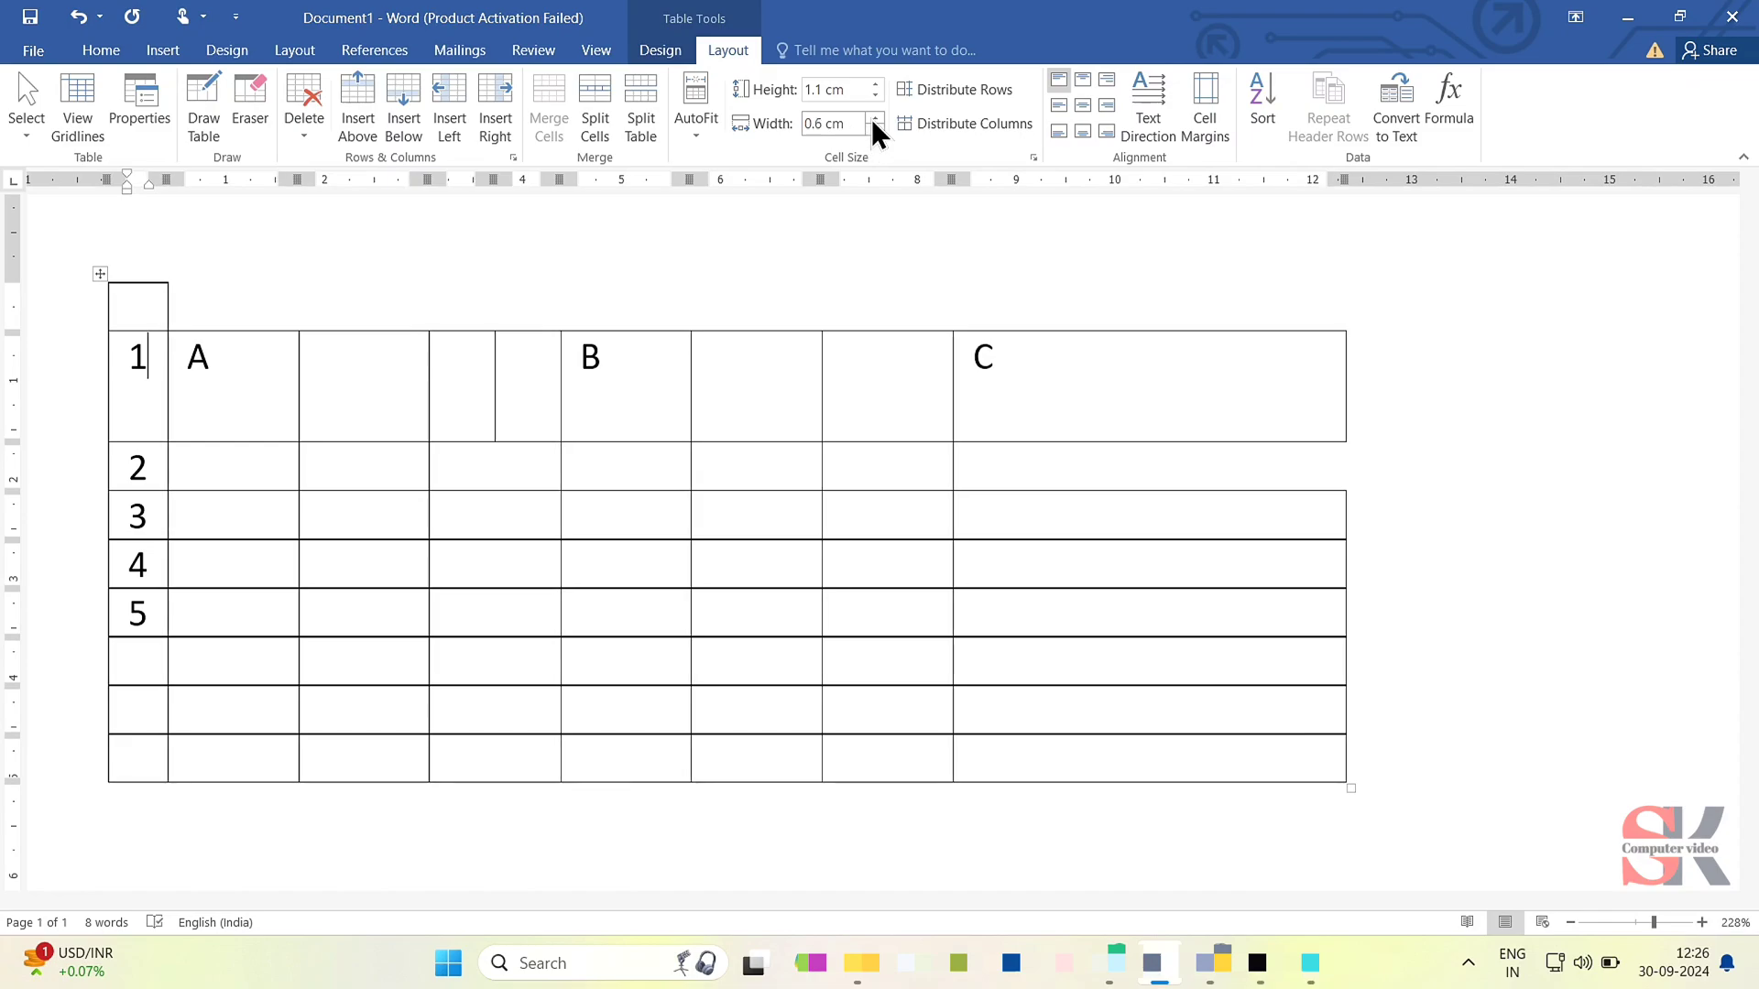
left_click(875, 118)
left_click(875, 118)
left_click(874, 118)
left_click(875, 118)
left_click(874, 118)
left_click(874, 118)
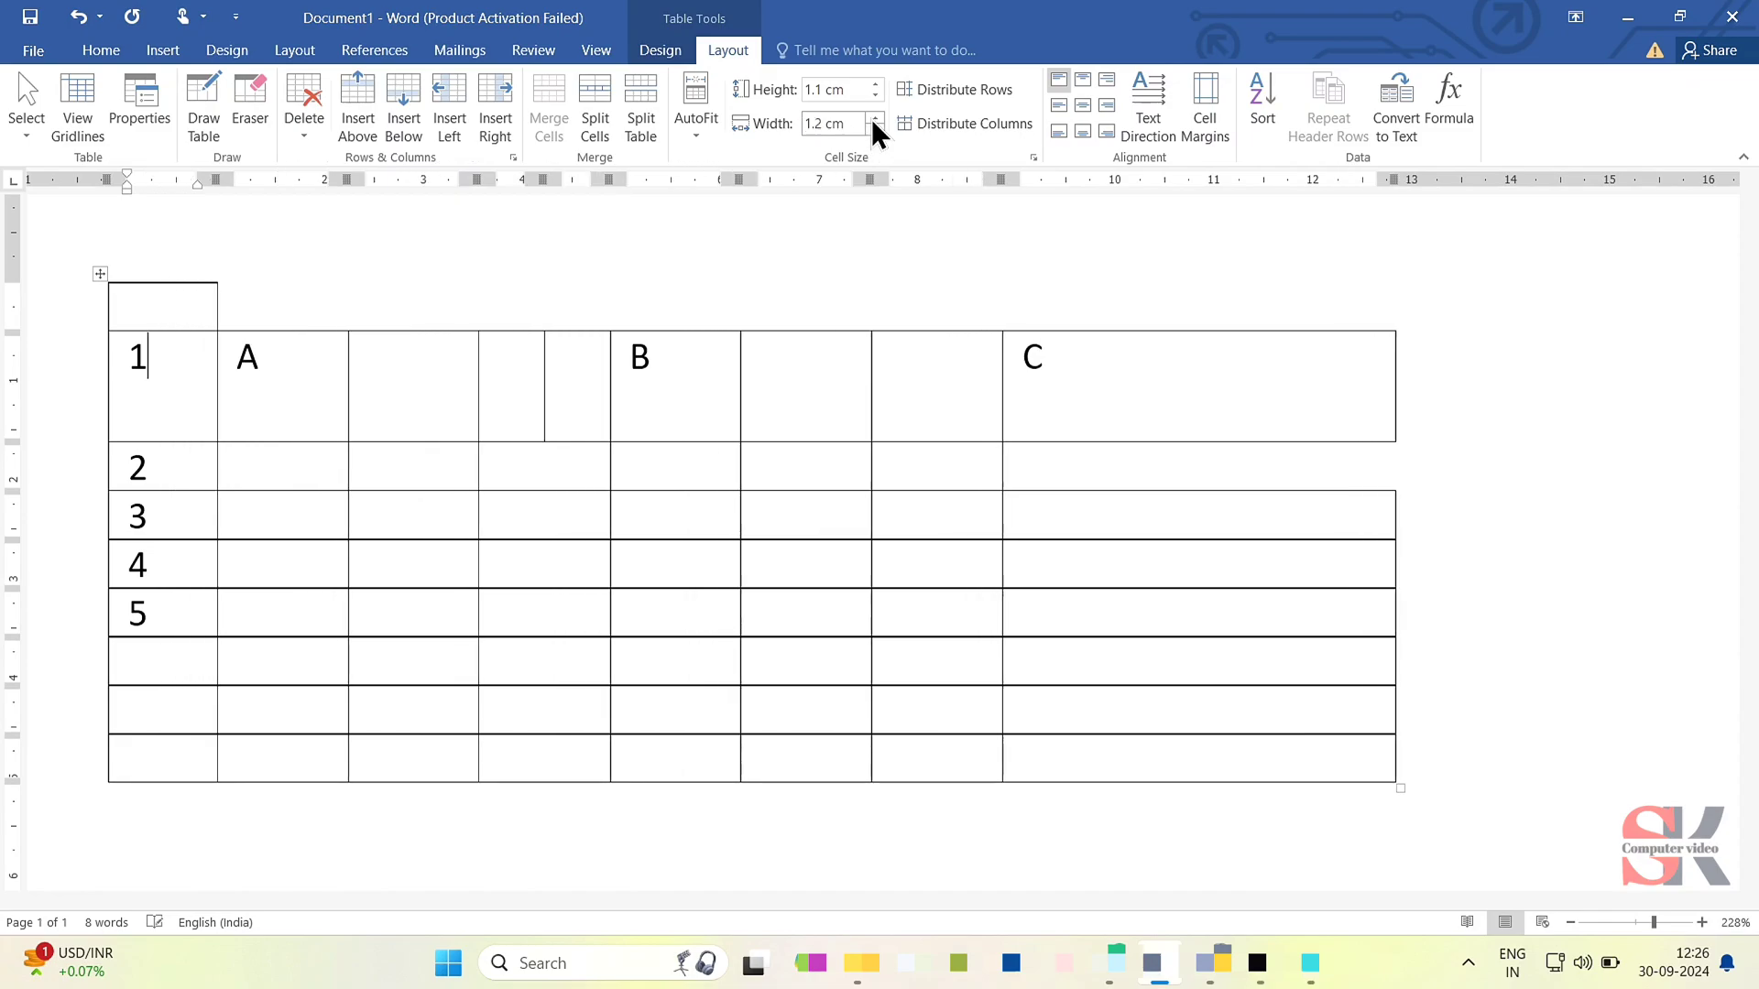
left_click(874, 118)
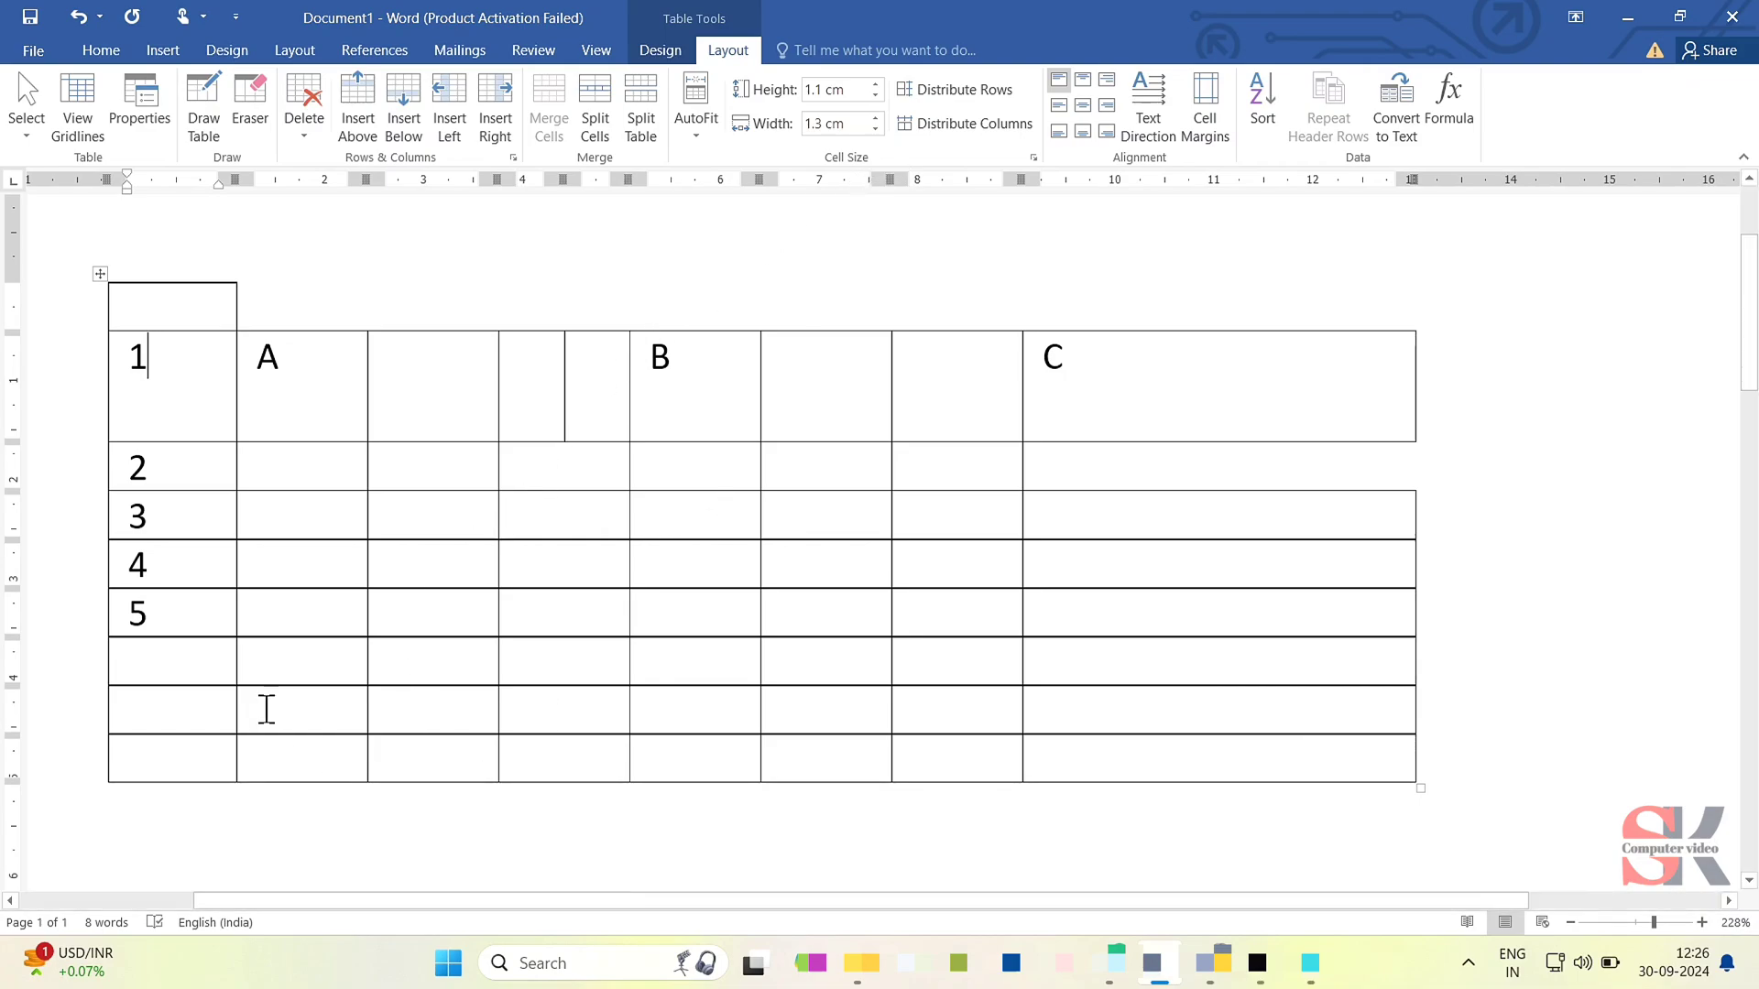
- Distribute the rows and the columns evenly across the whole lettered and numbered table
left_click(100, 275)
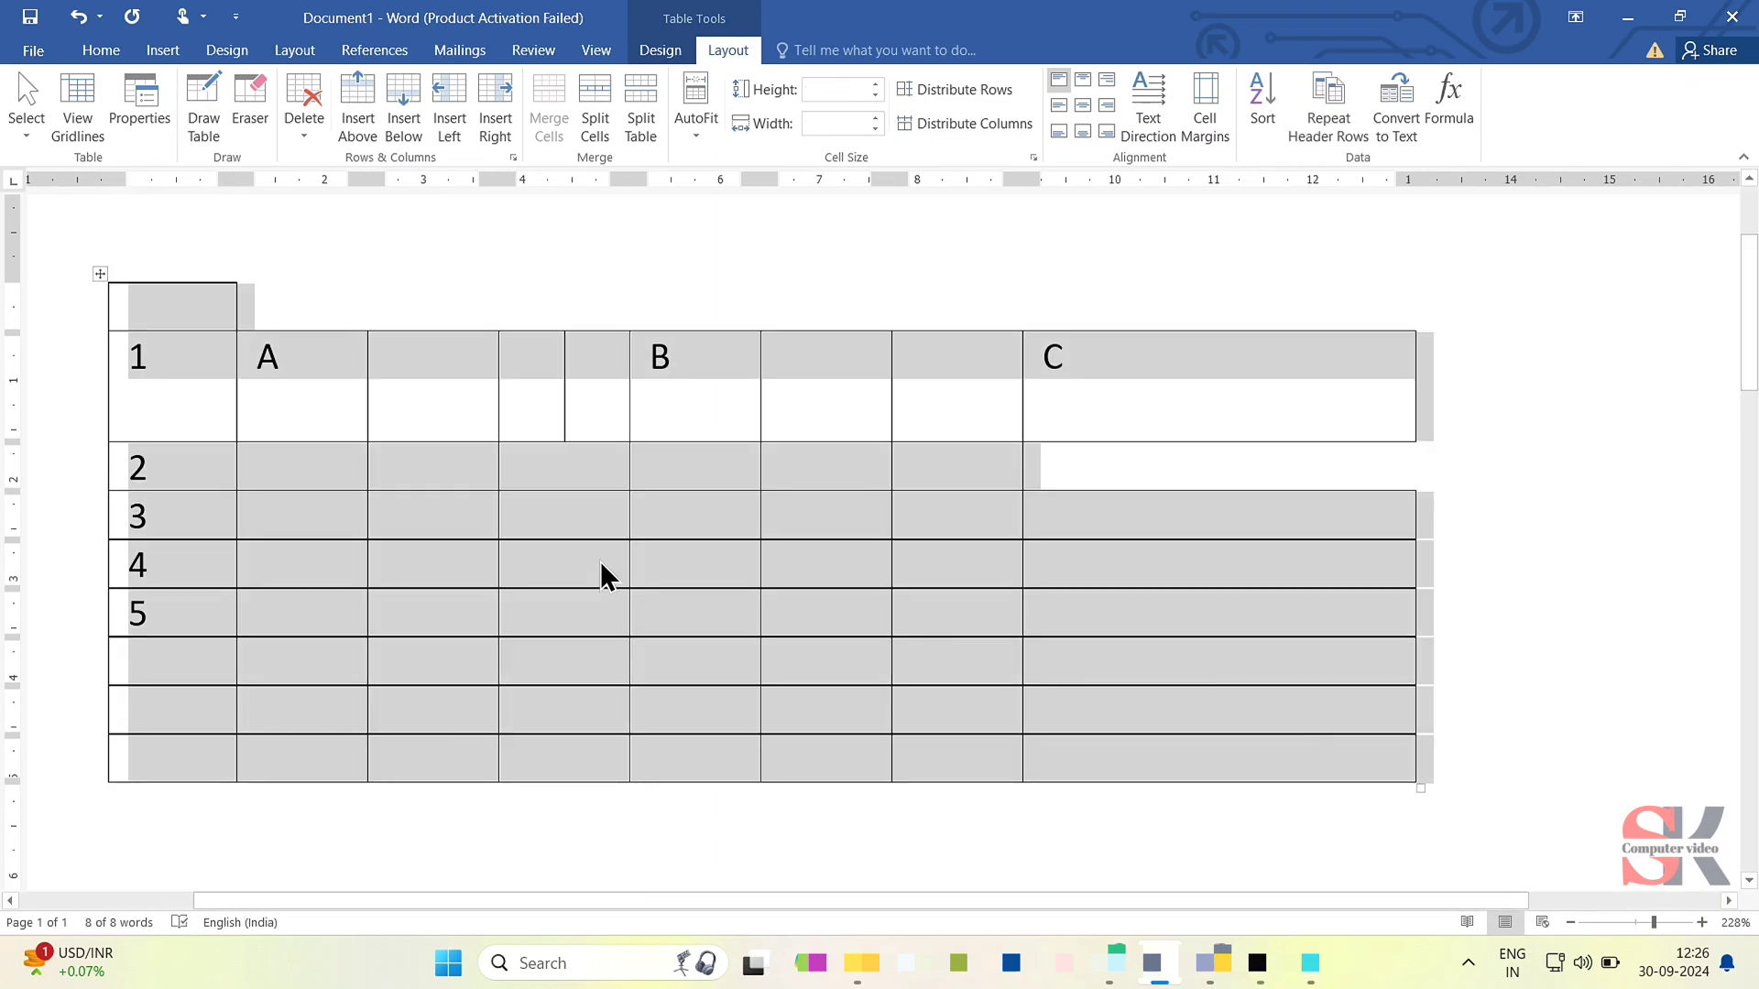
left_click(936, 84)
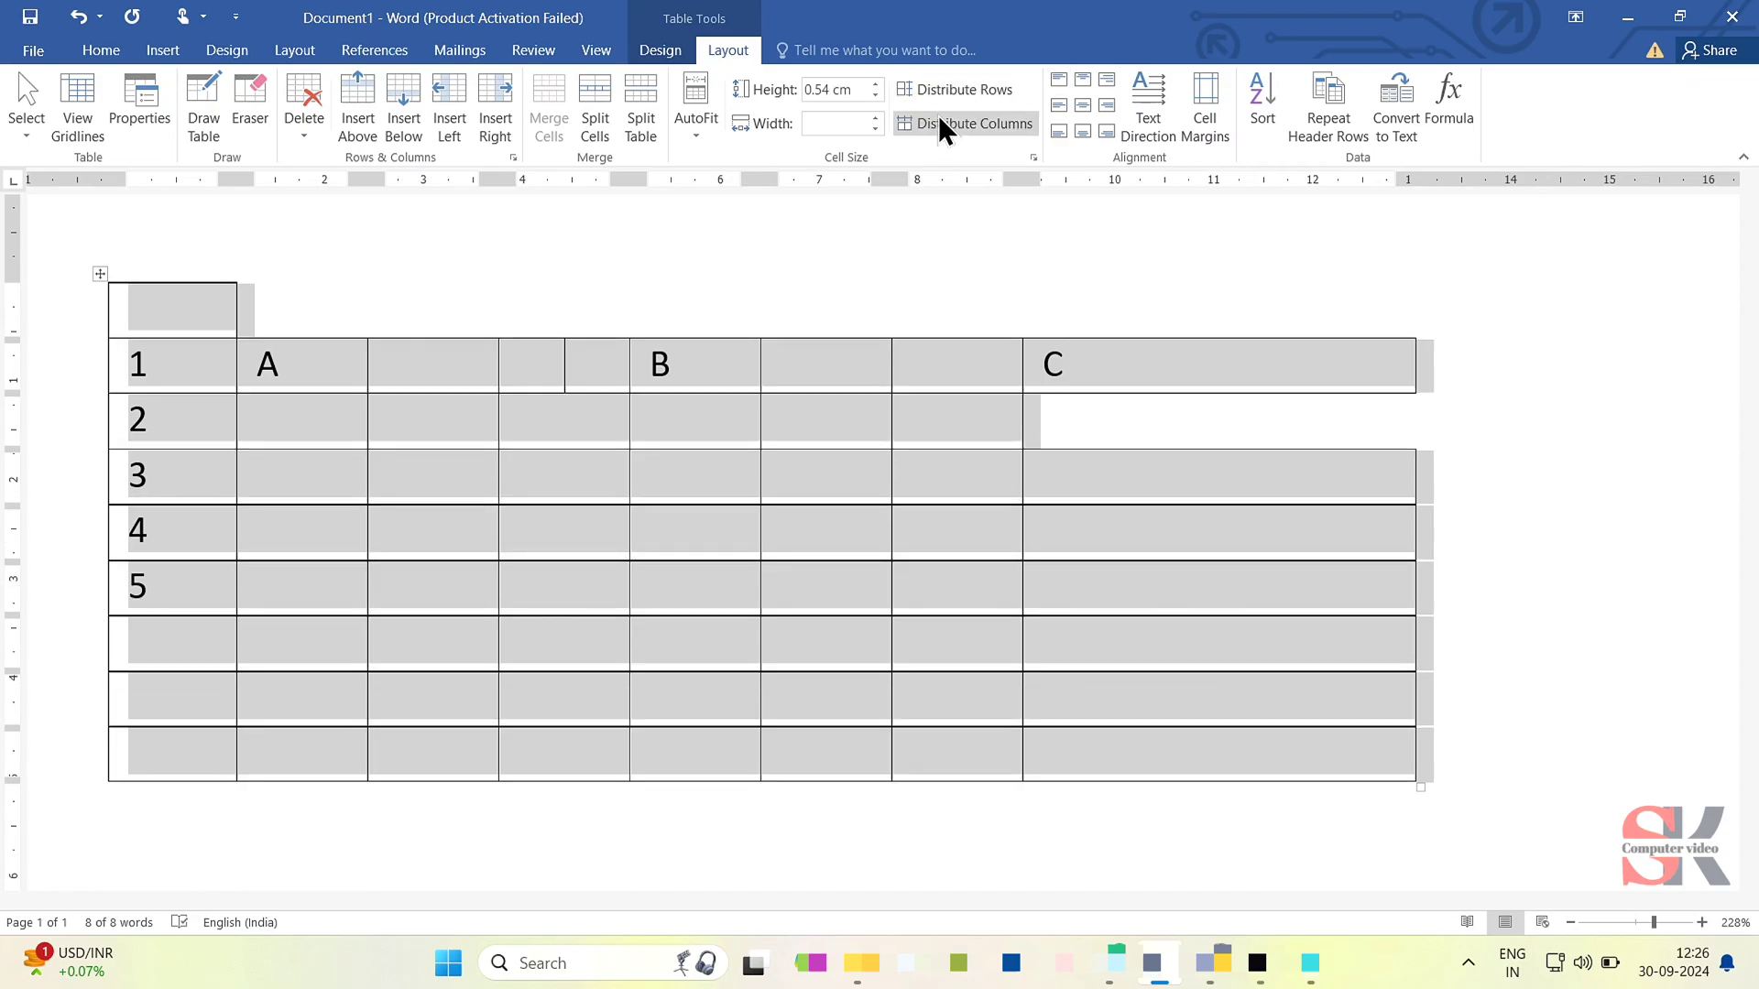
left_click(938, 117)
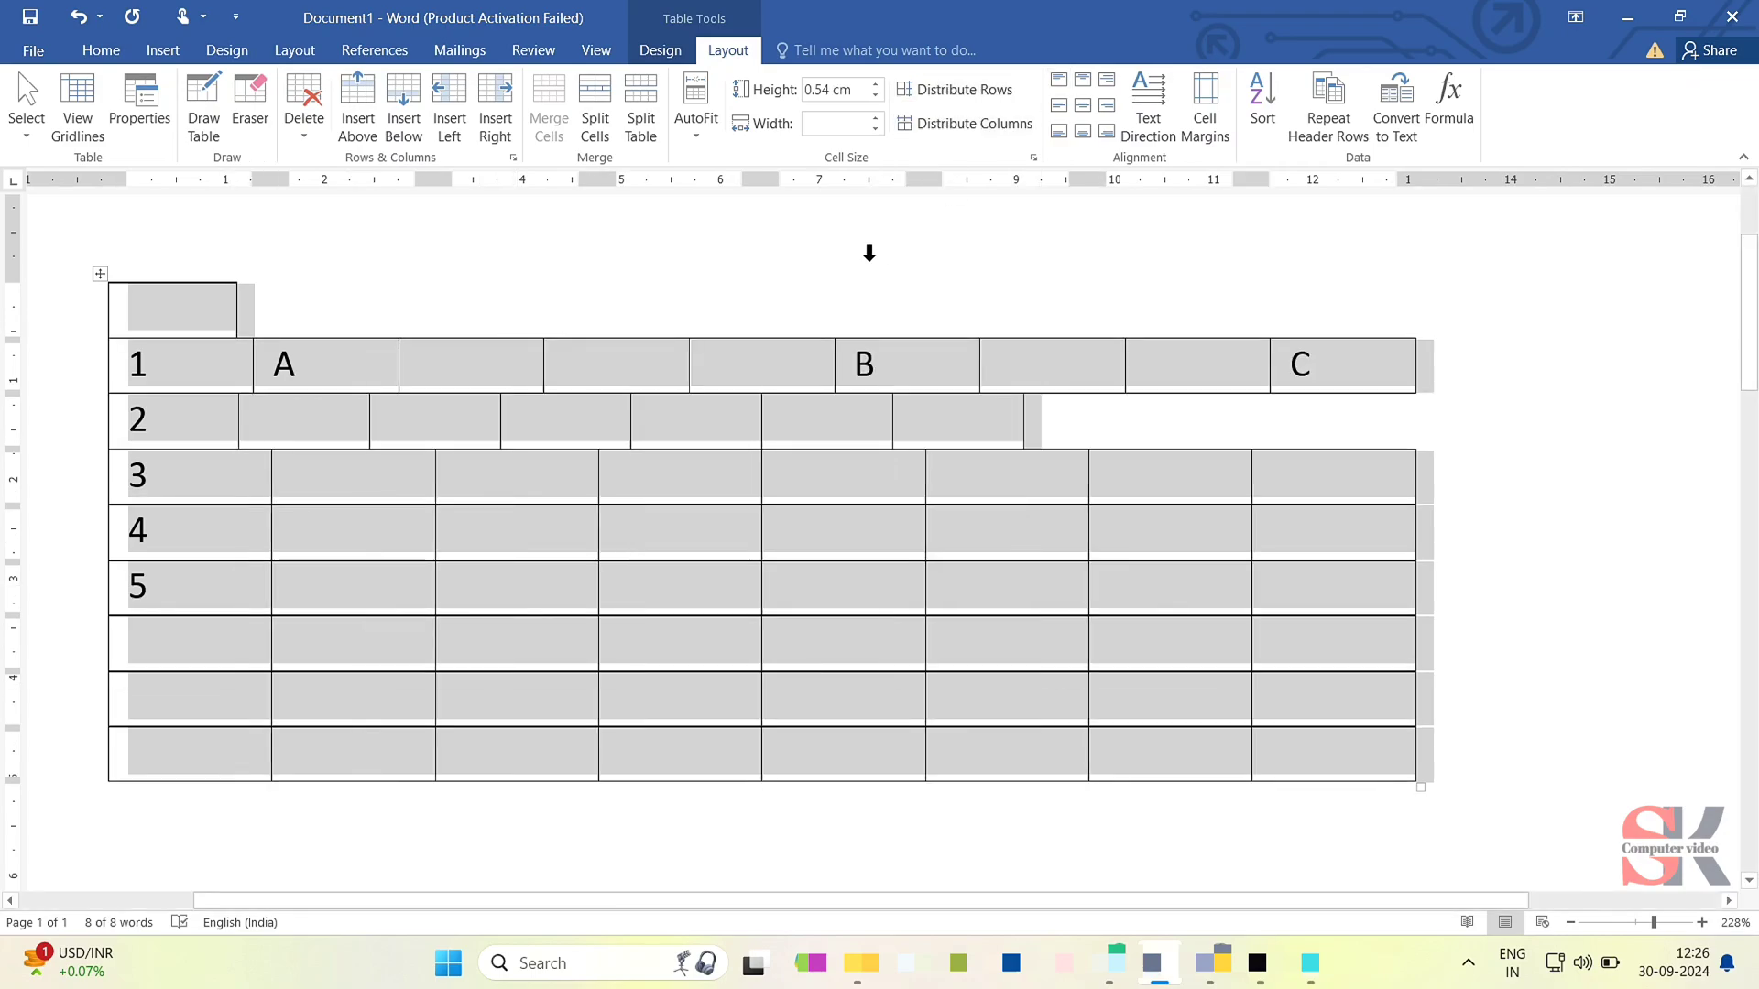
left_click(507, 446)
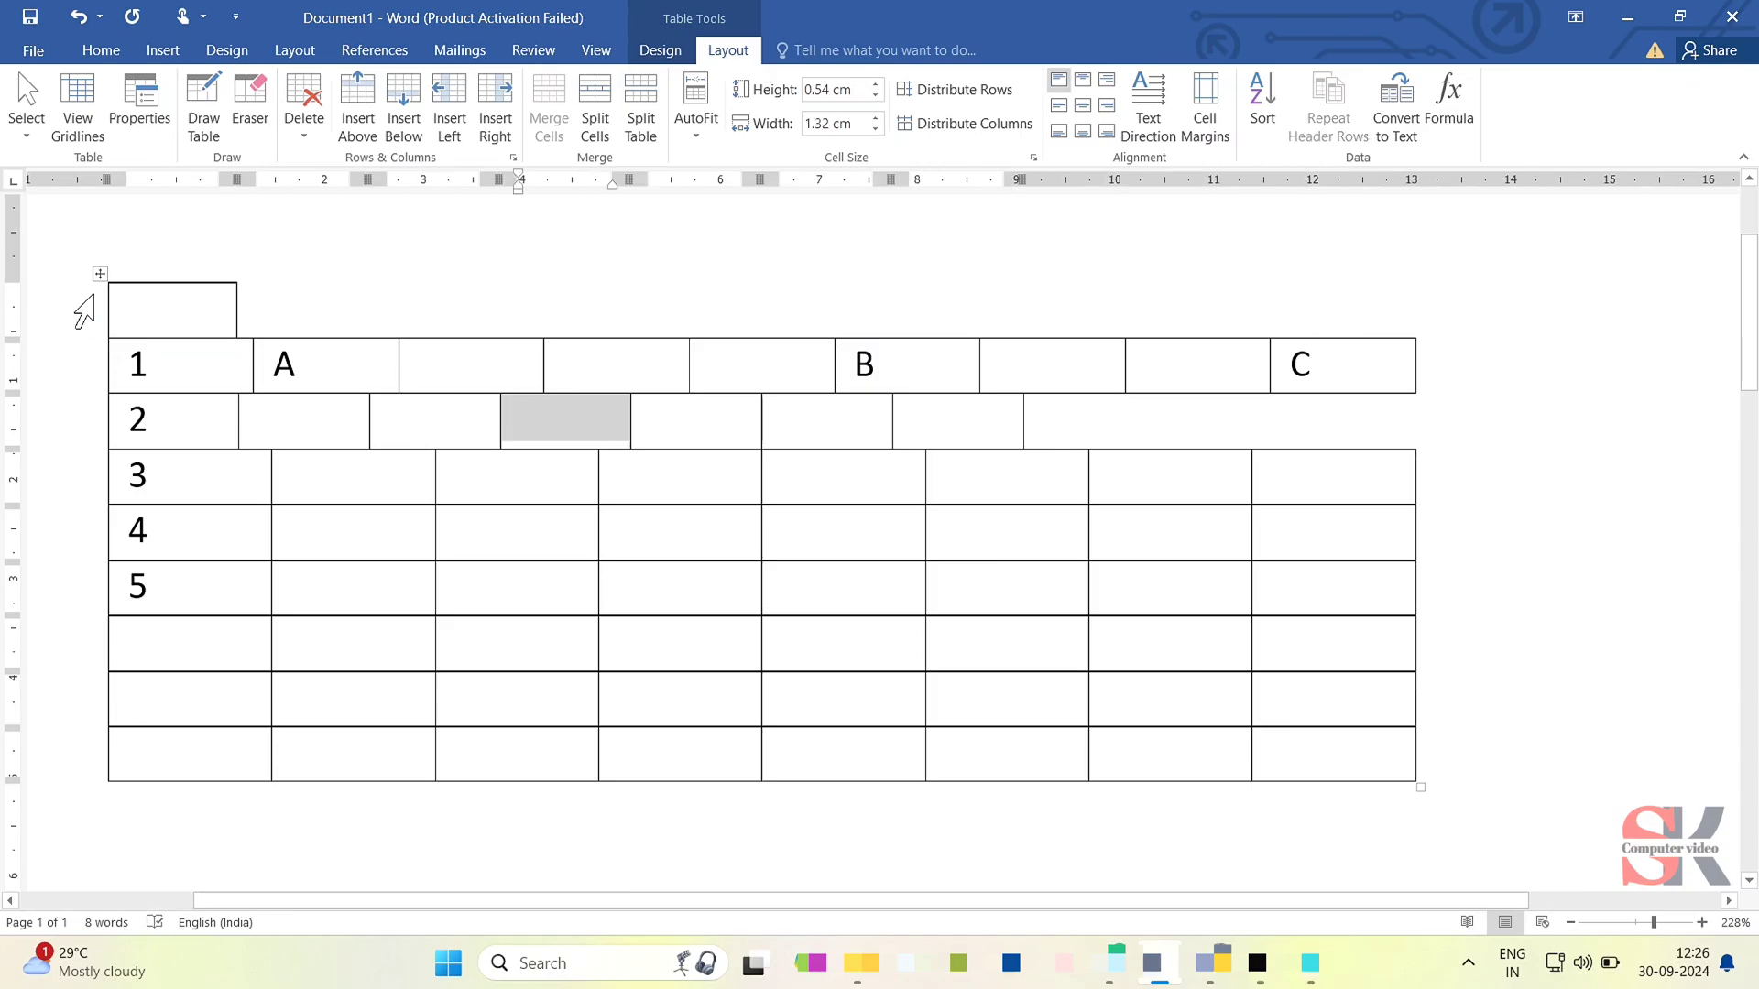
- Select the entire table and cut it from the document
left_click(101, 274)
right_click(100, 274)
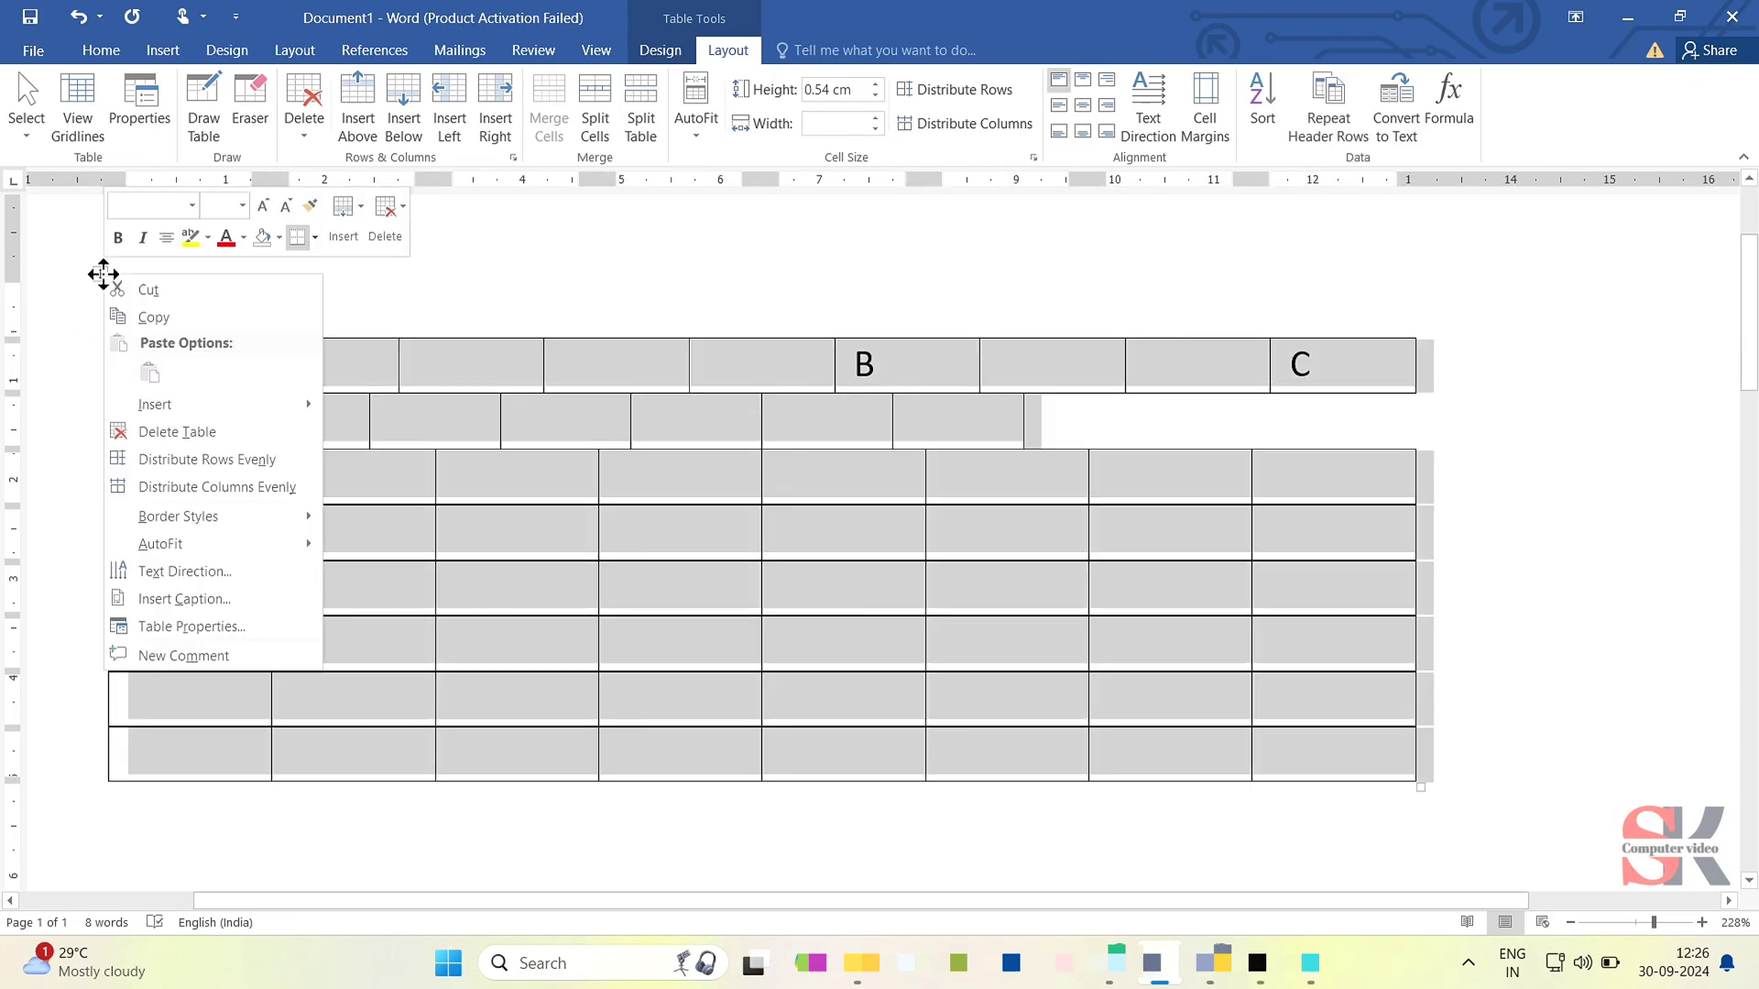
left_click(179, 294)
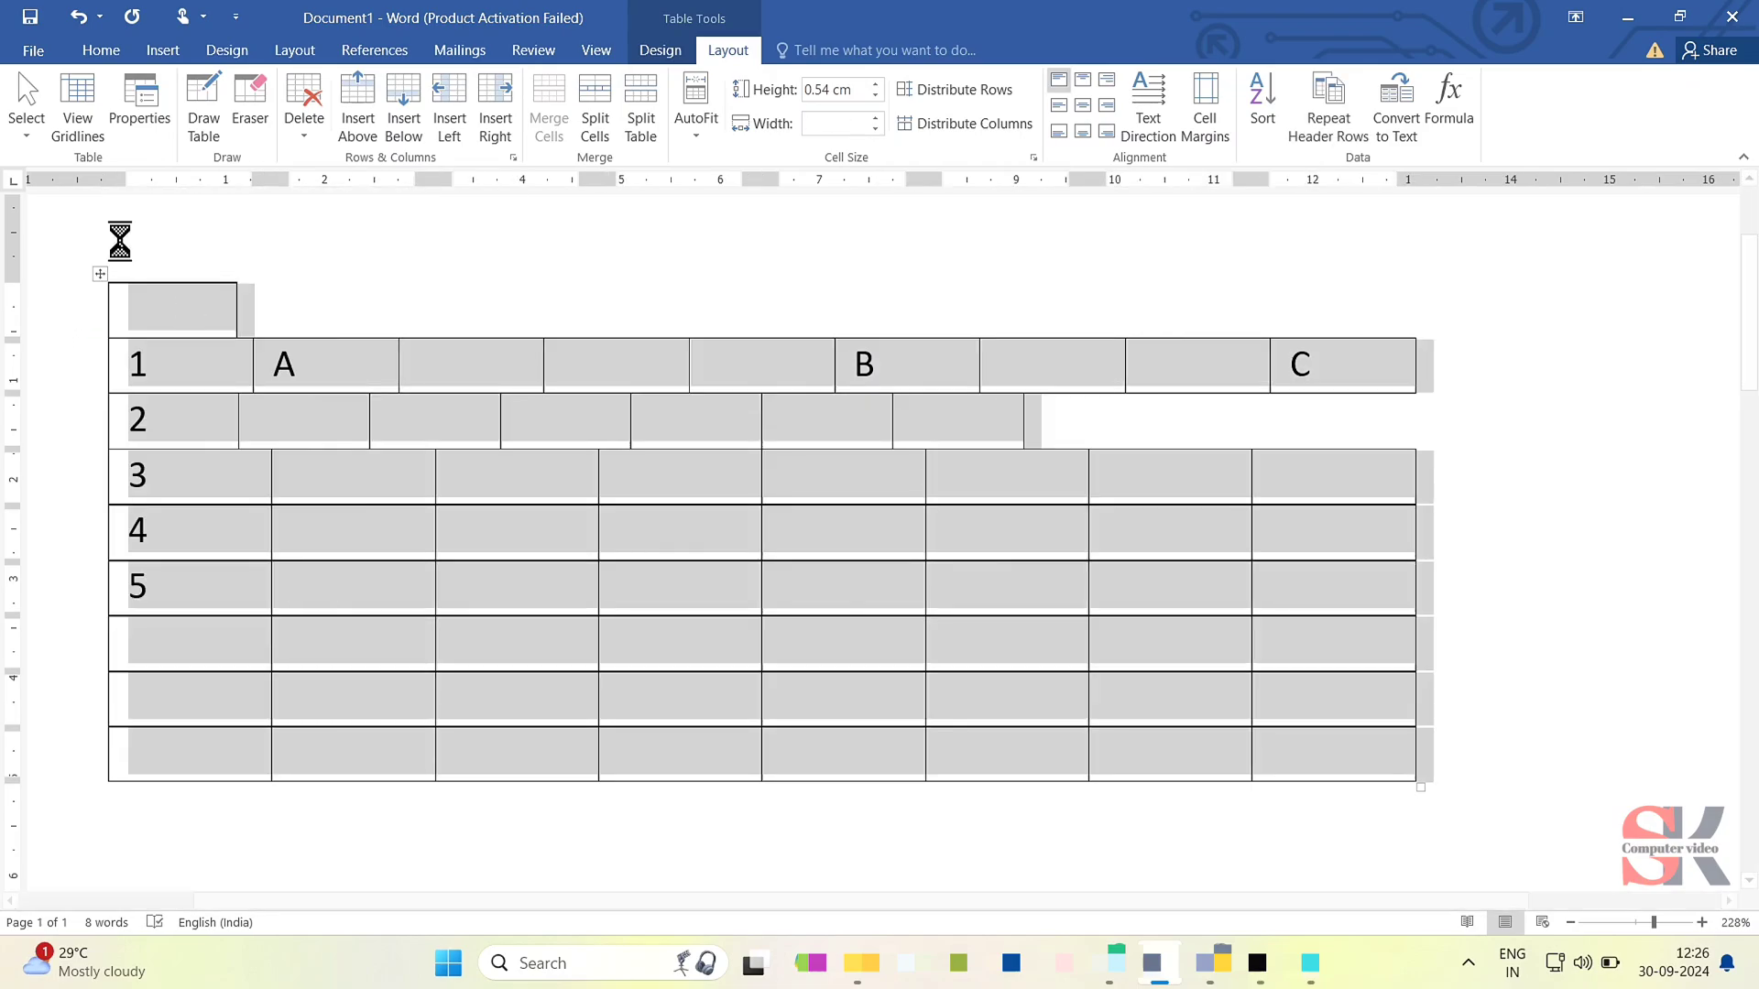
- Insert a new table with 4 columns and 4 rows in the empty document
left_click(118, 58)
left_click(161, 58)
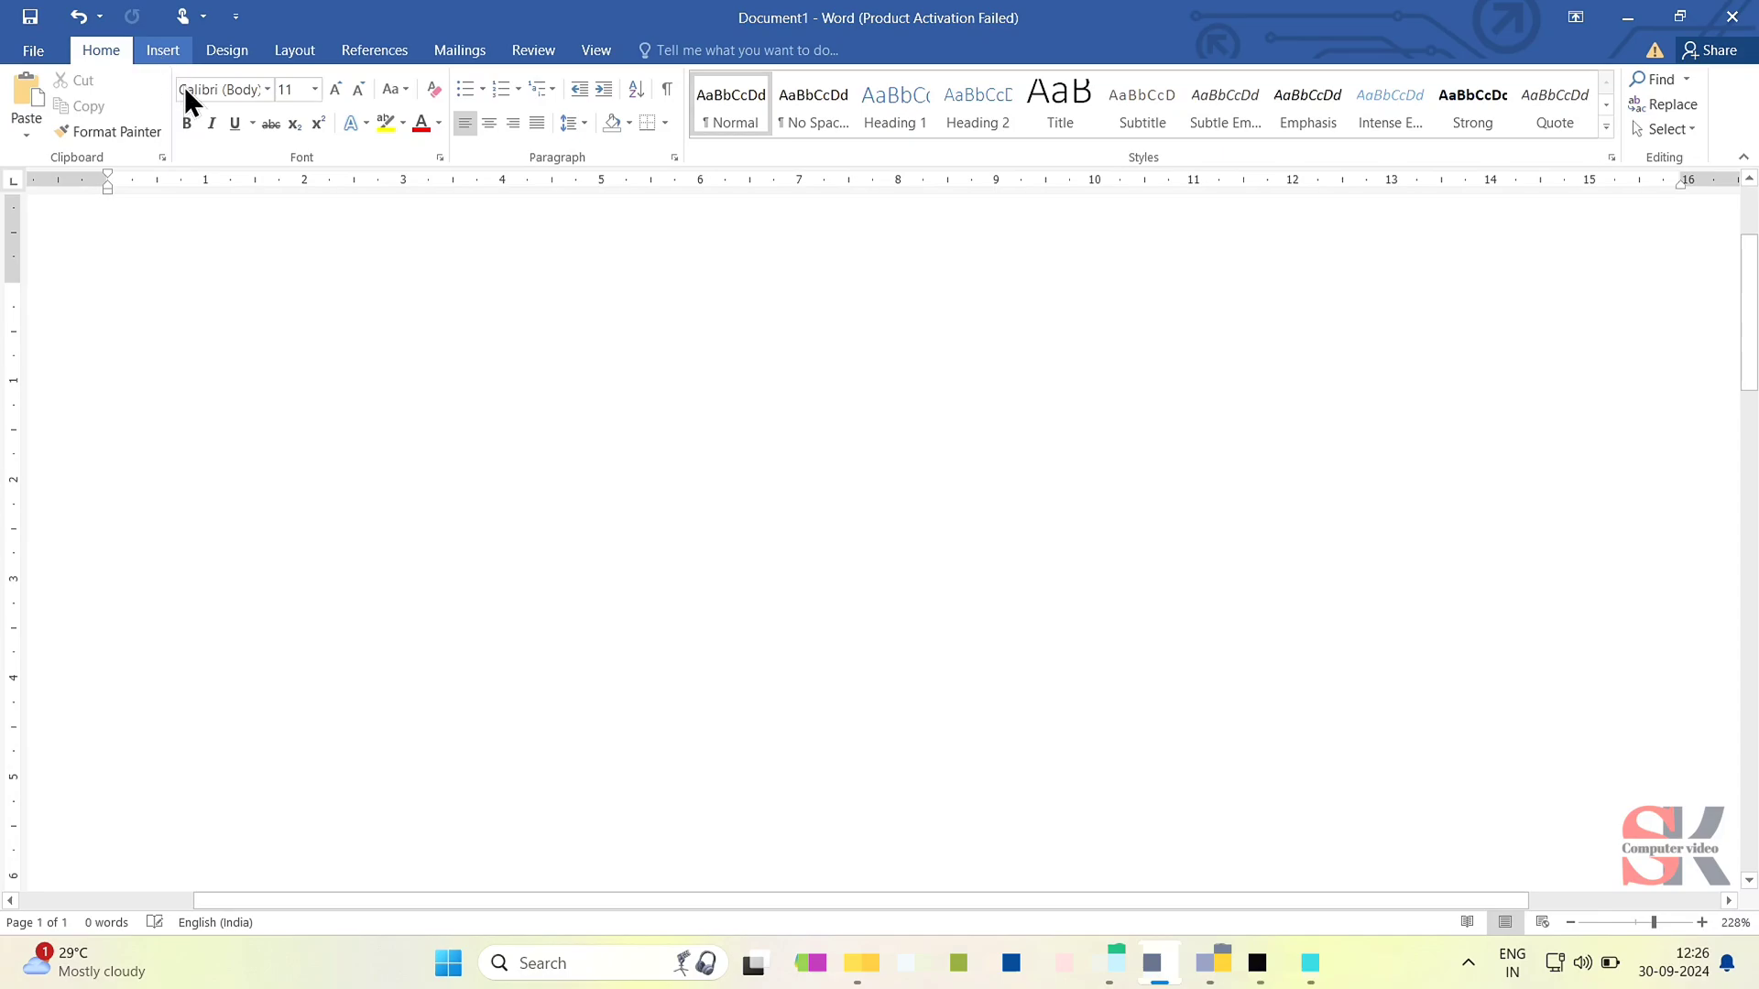
left_click(192, 128)
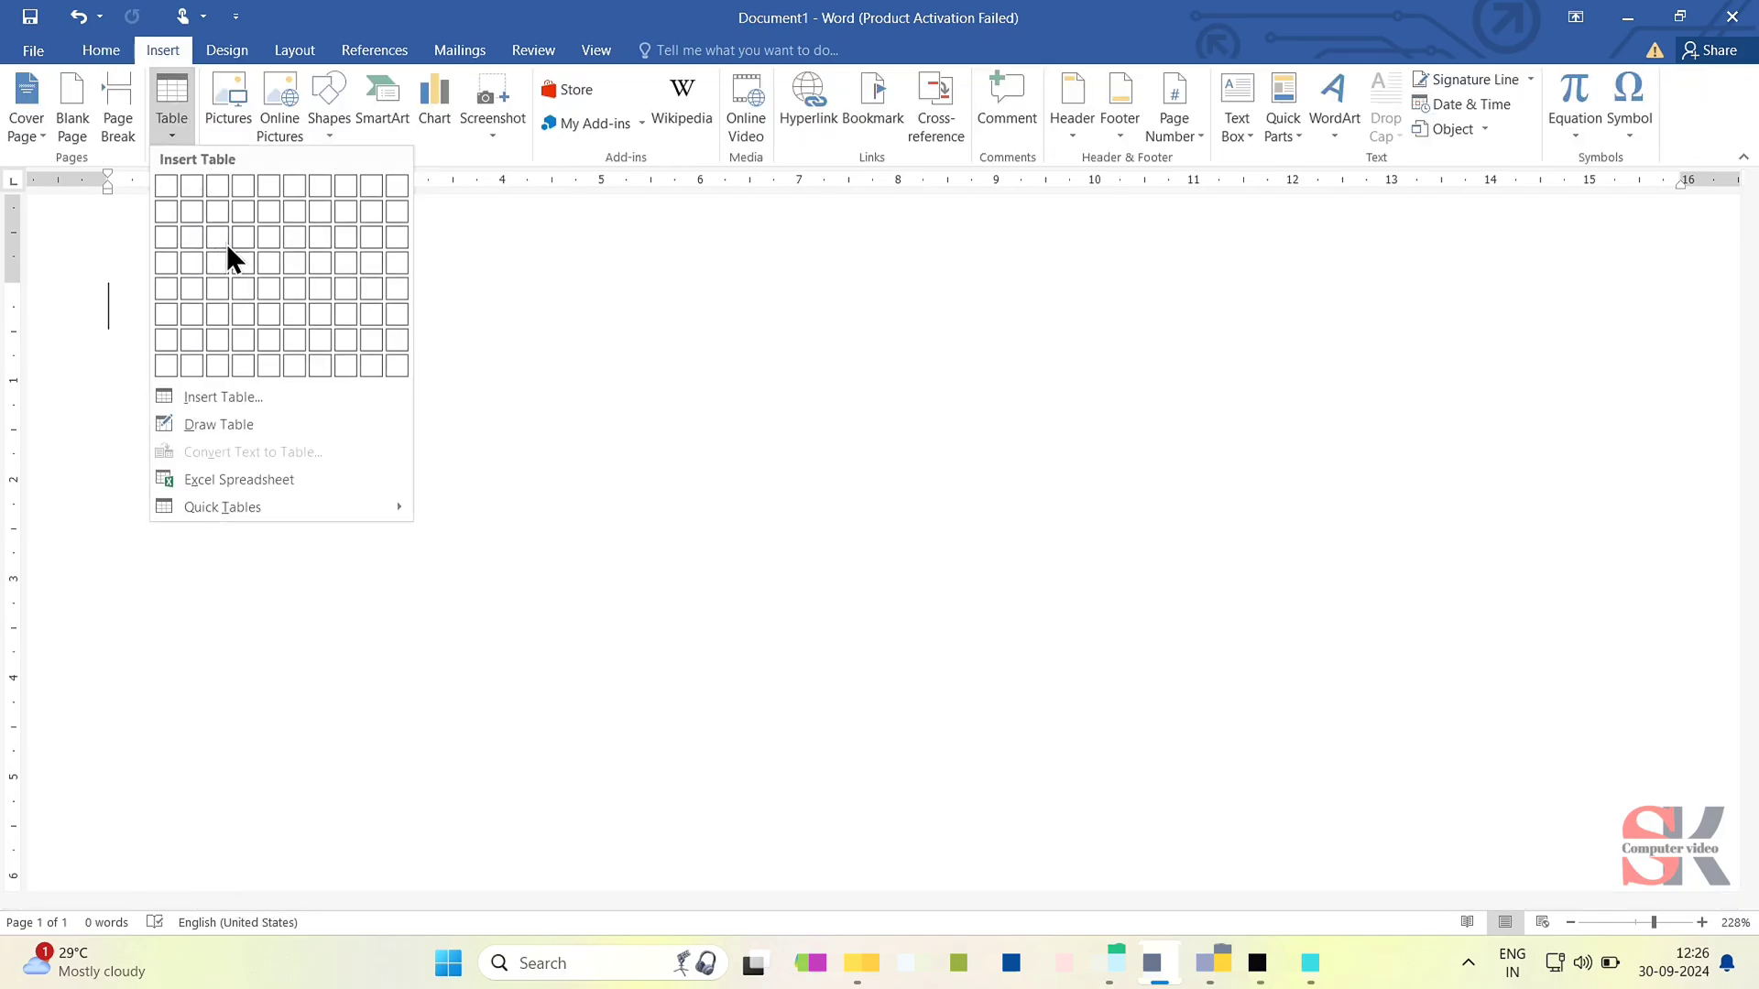
left_click(243, 259)
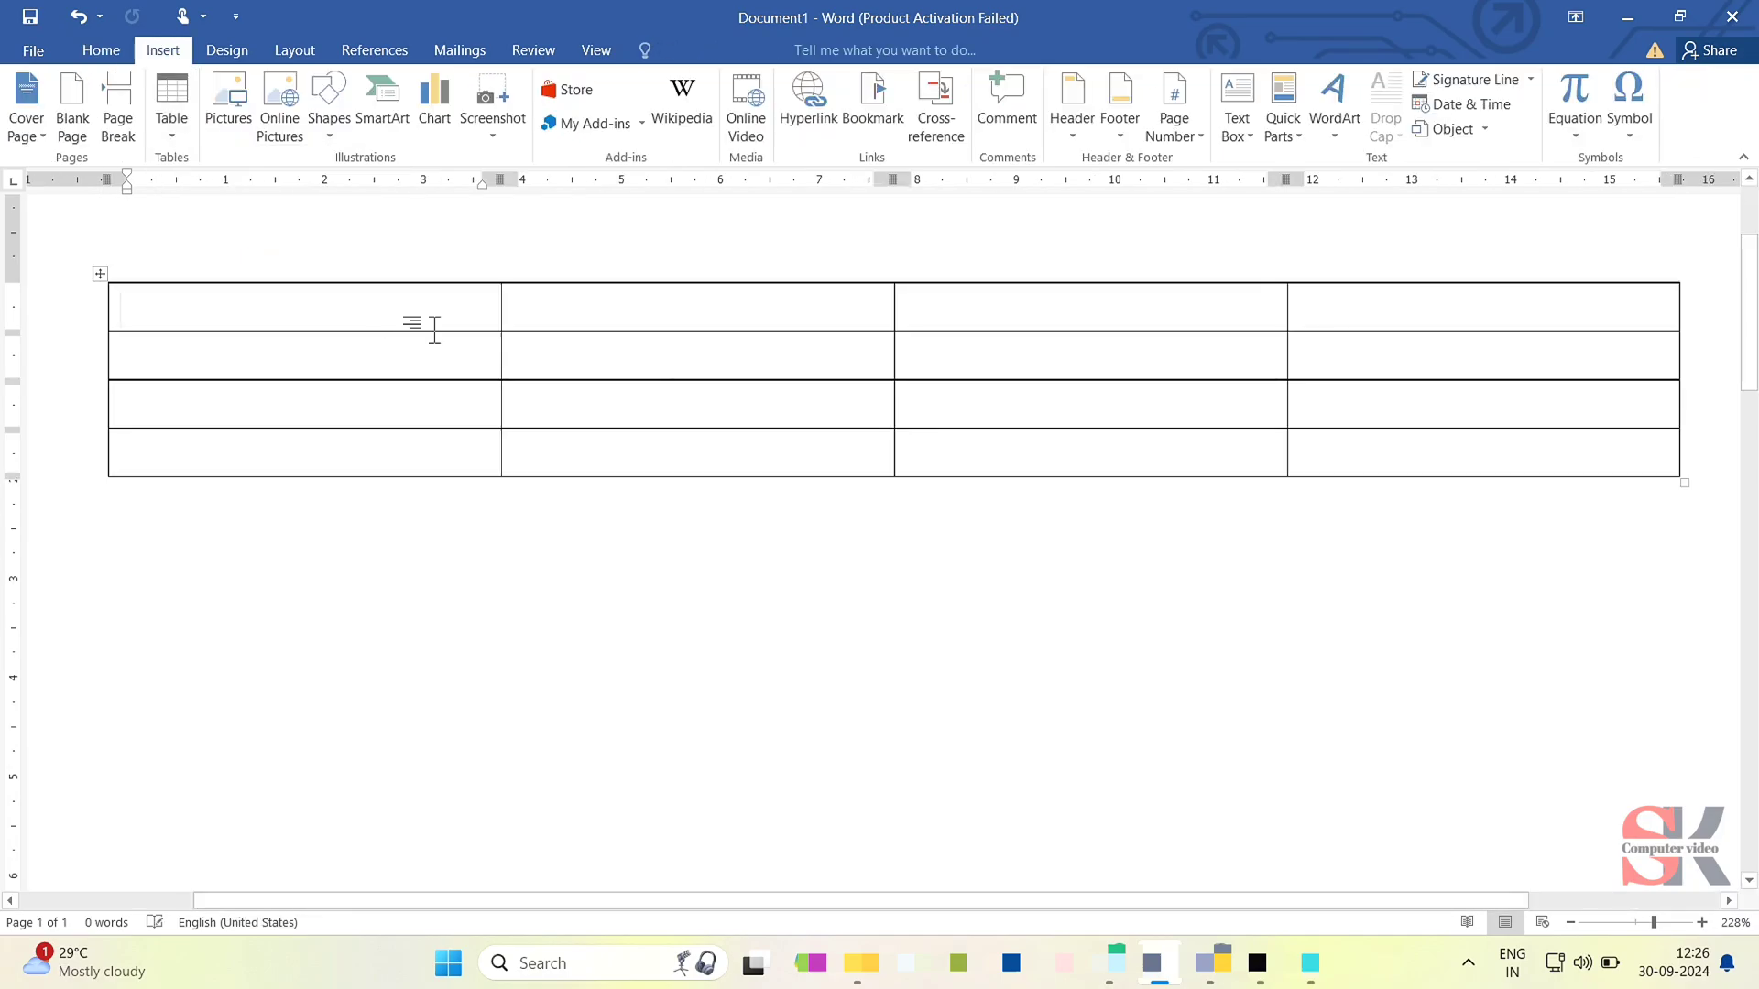
- Make the table uneven: enlarge the third row, narrow the first column to about 3 cm and raise the first row to about 1.7 cm
left_click(714, 46)
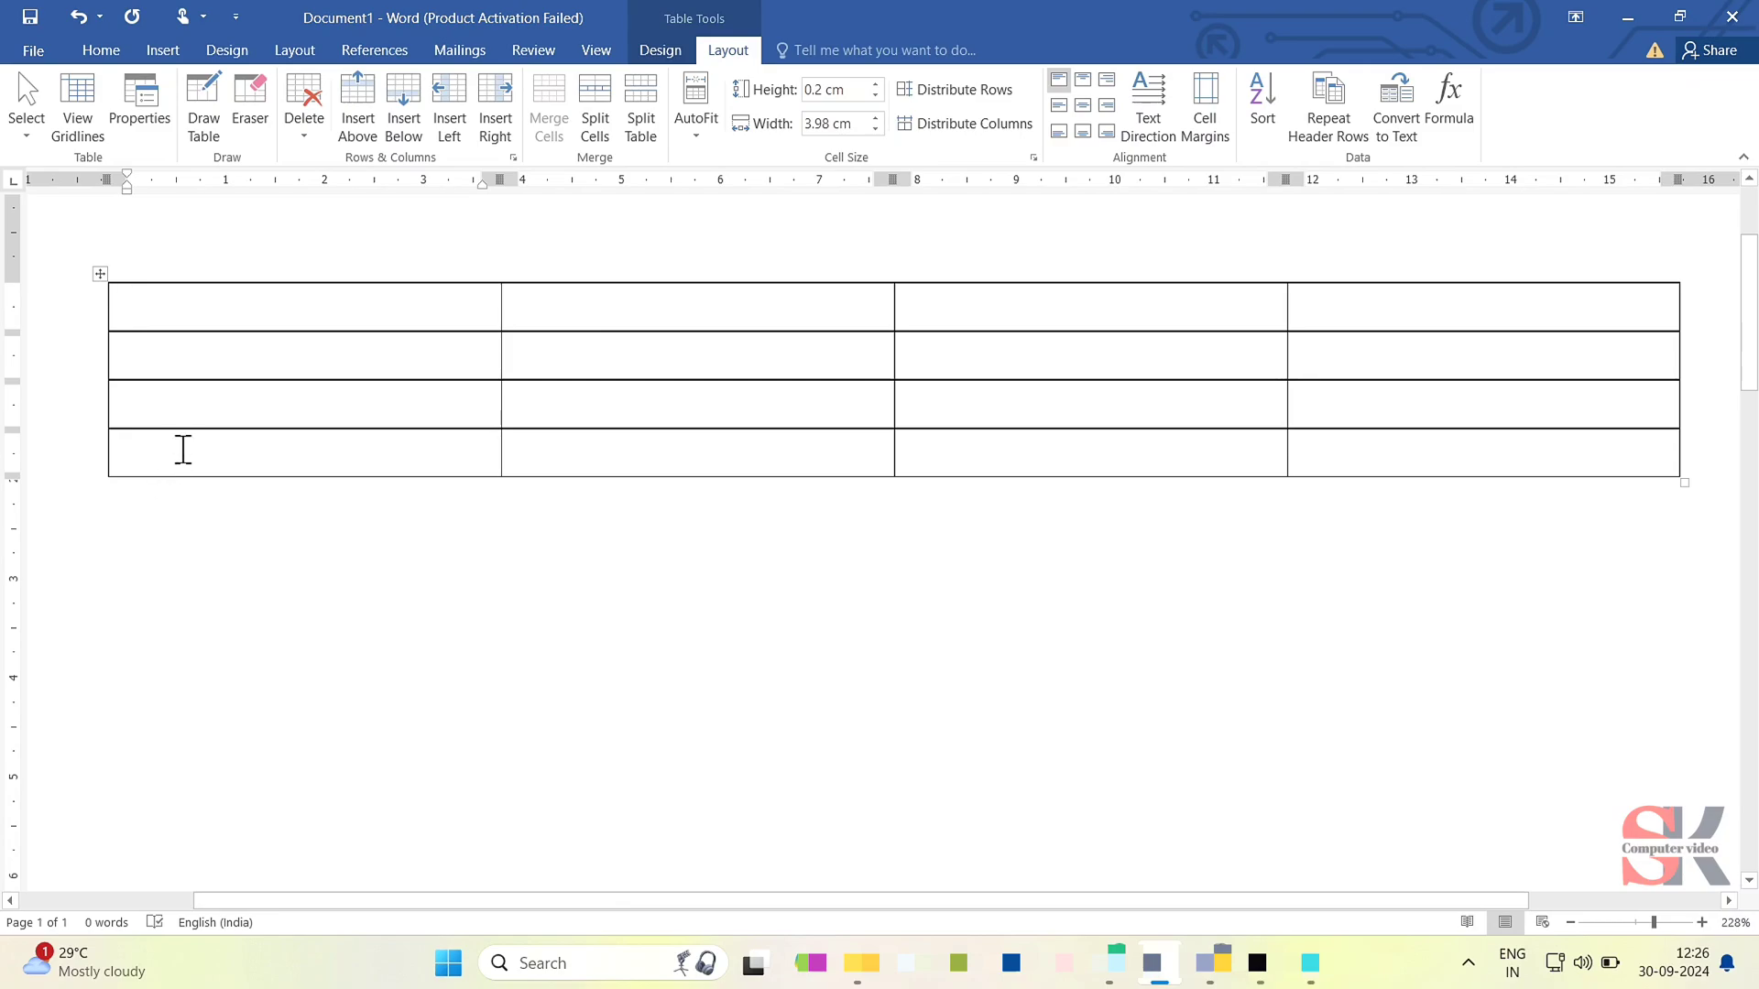
left_click_drag(188, 427, 216, 581)
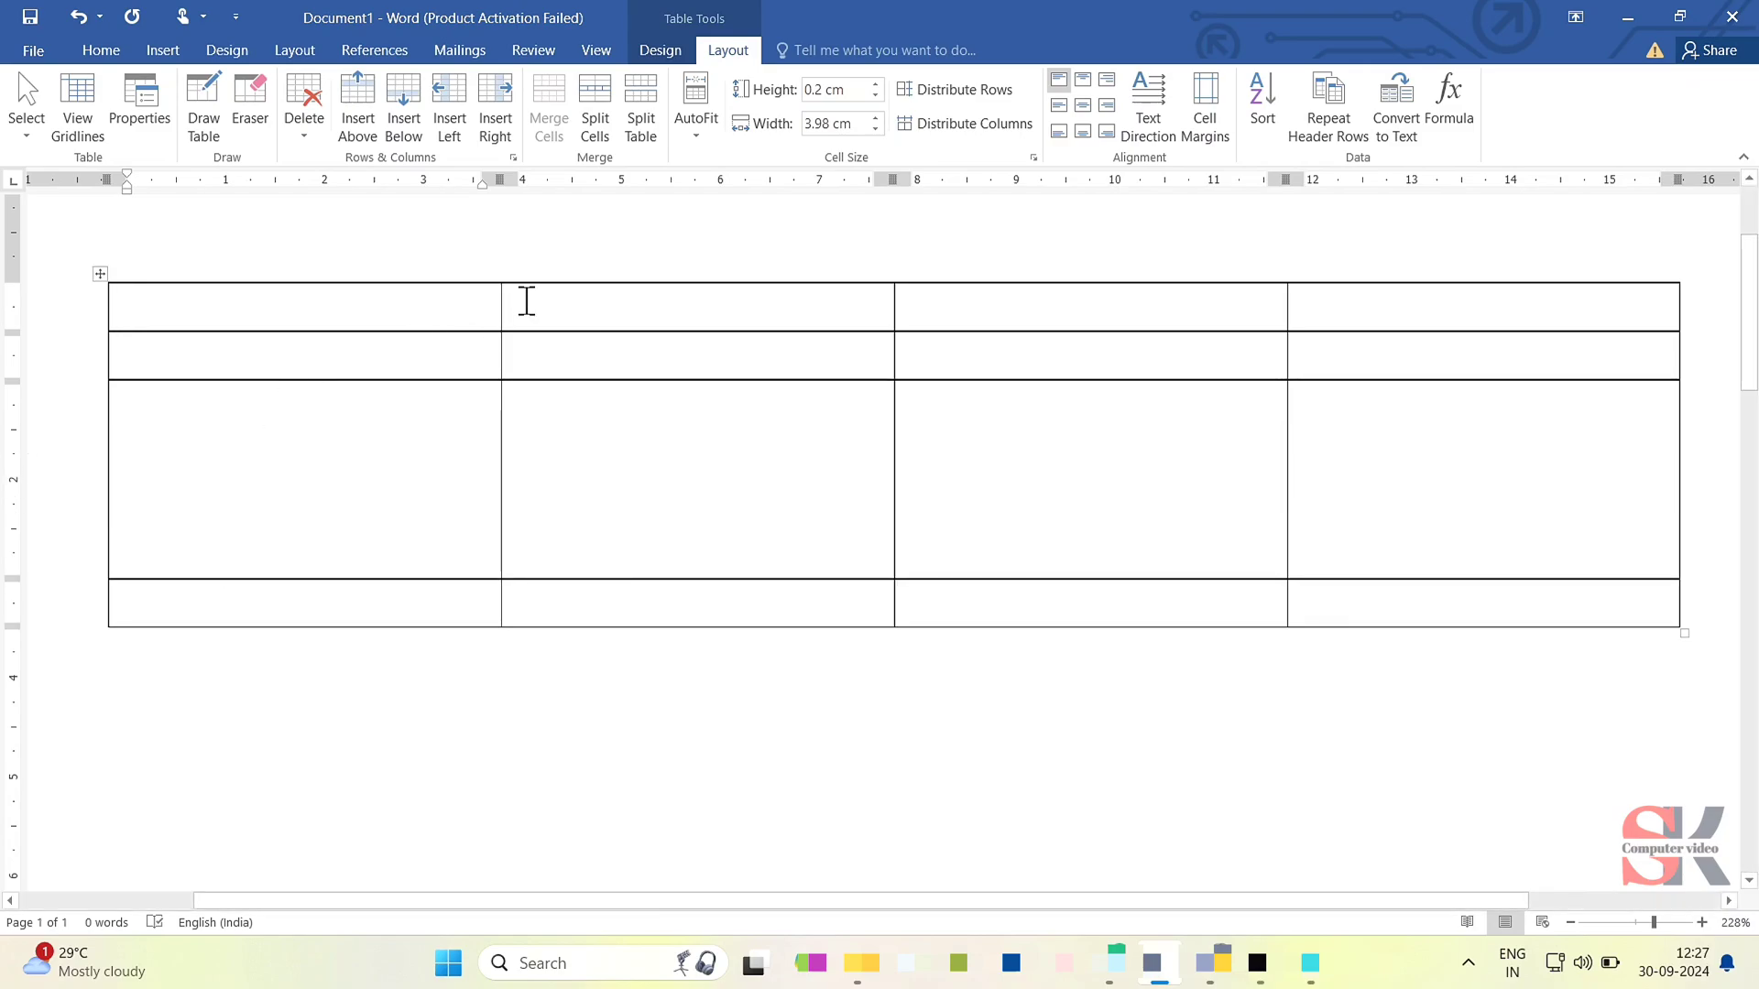
left_click_drag(503, 302, 403, 306)
left_click_drag(926, 331, 933, 454)
left_click(365, 389)
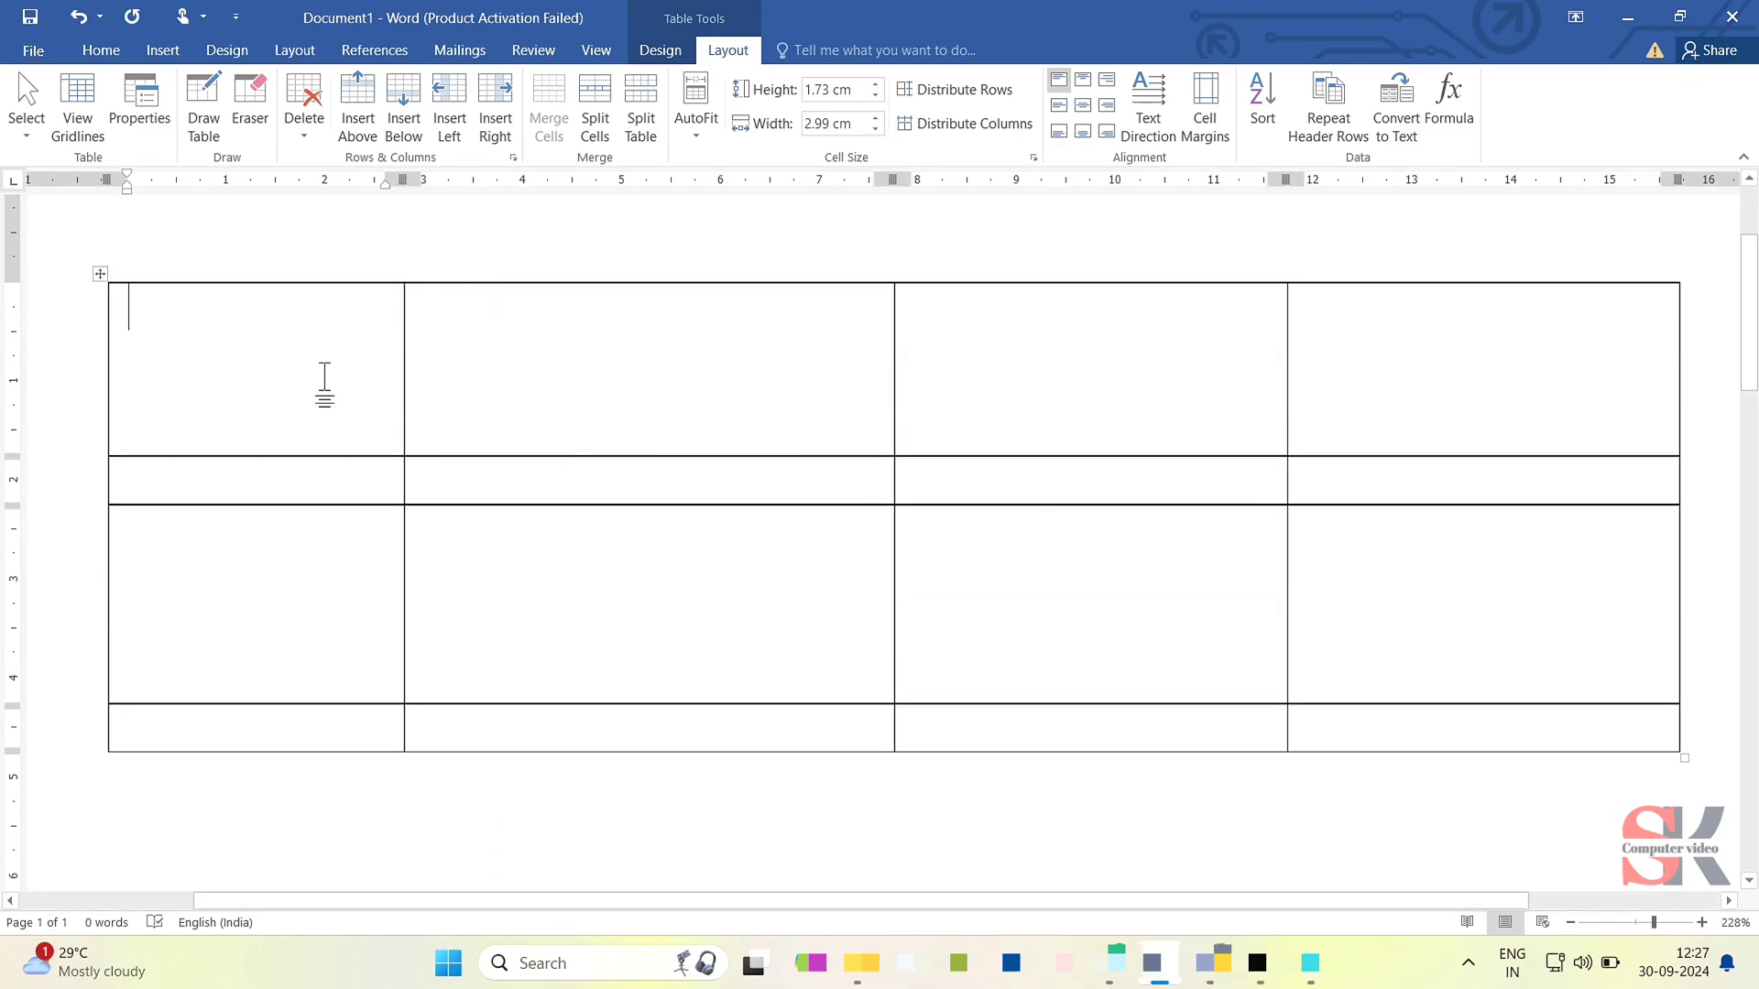
- Select the whole 4 by 4 table and equalize its row heights and column widths
left_click(99, 272)
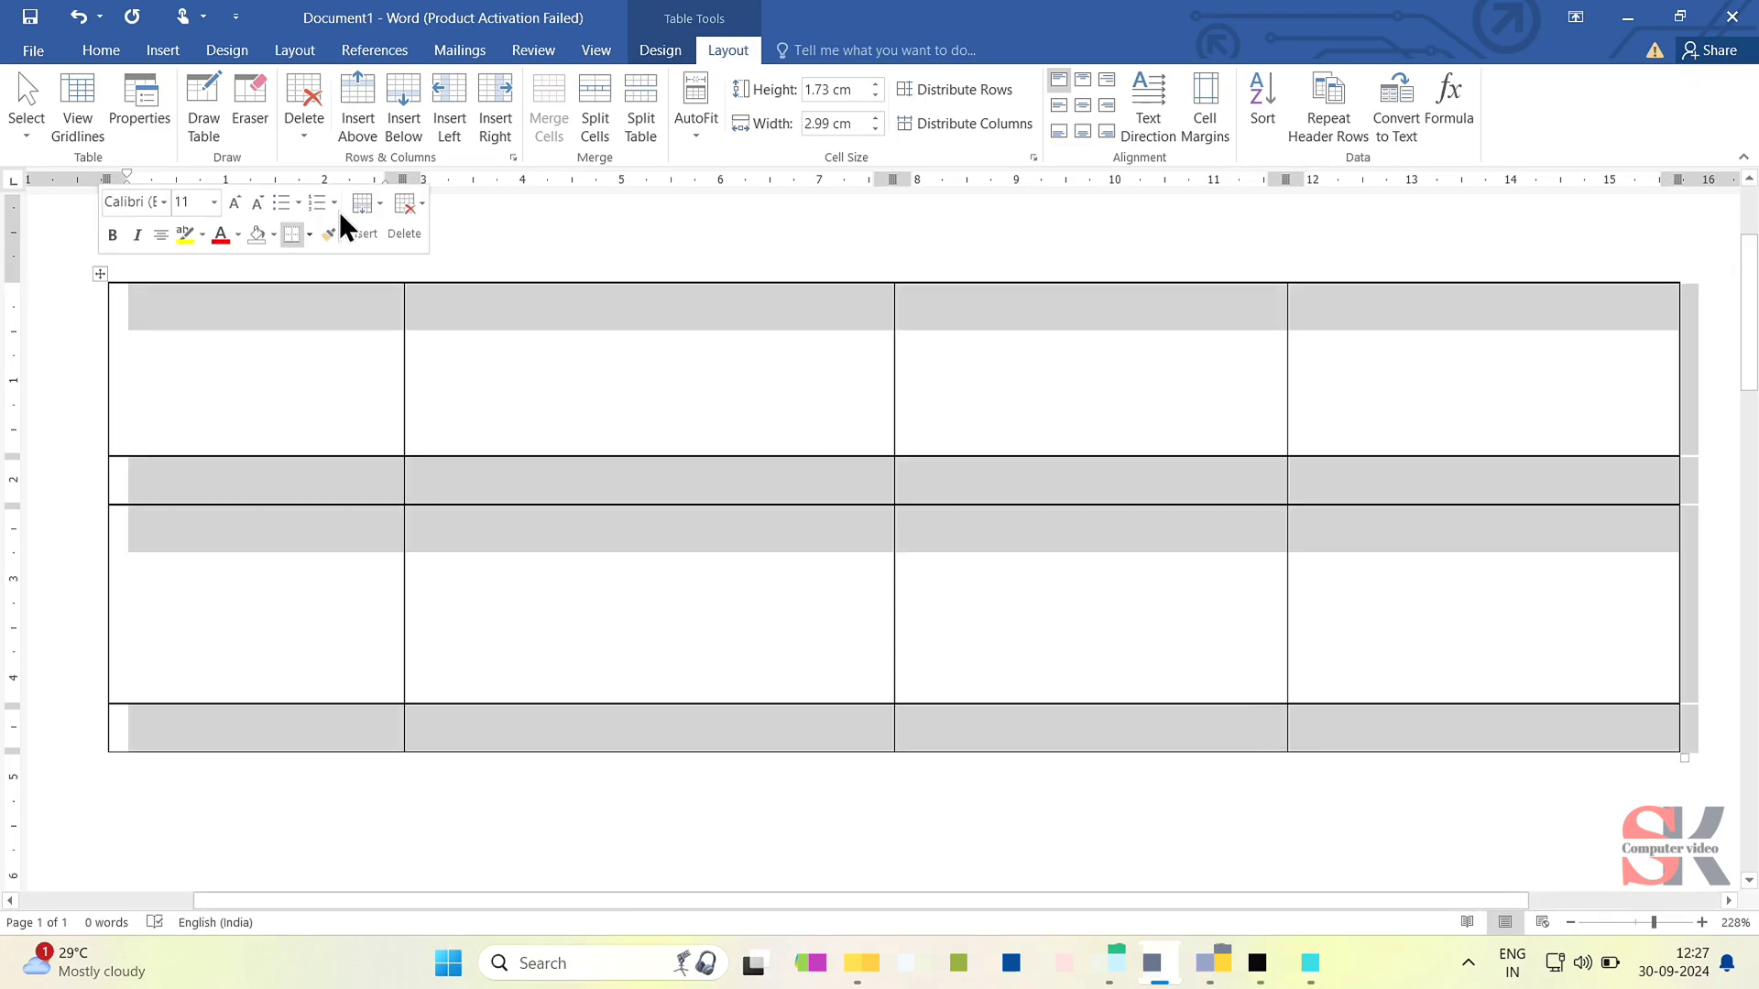
left_click(929, 89)
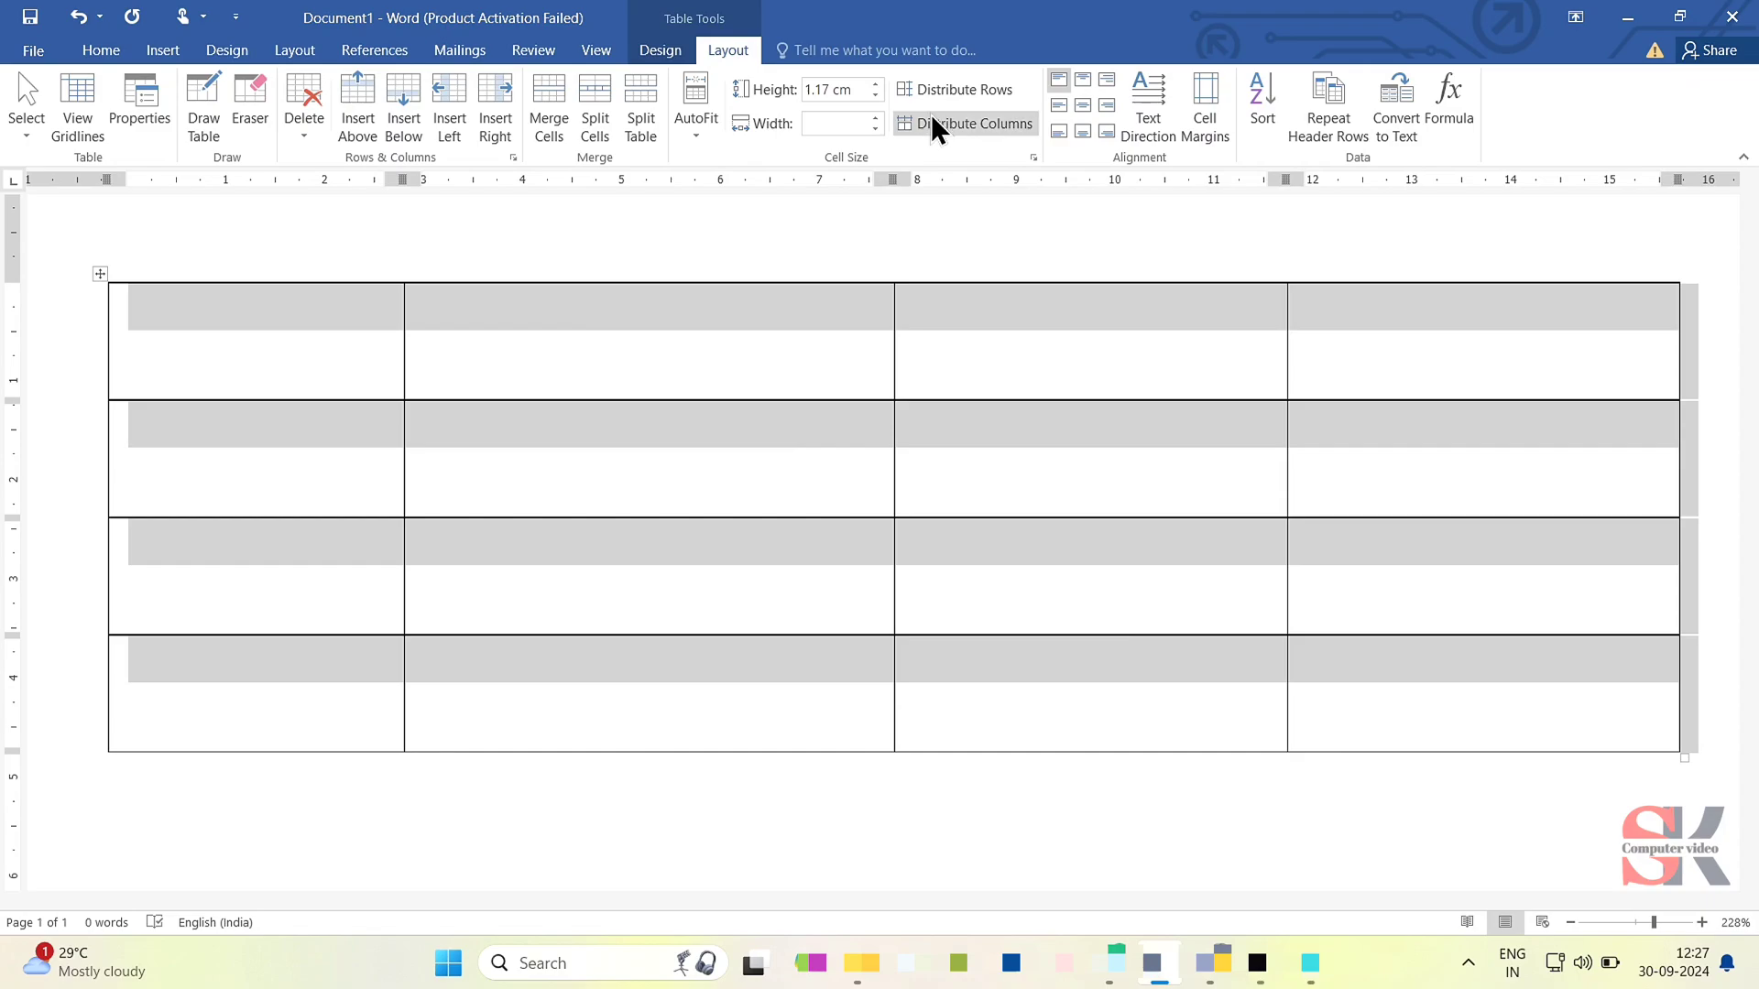
left_click(930, 114)
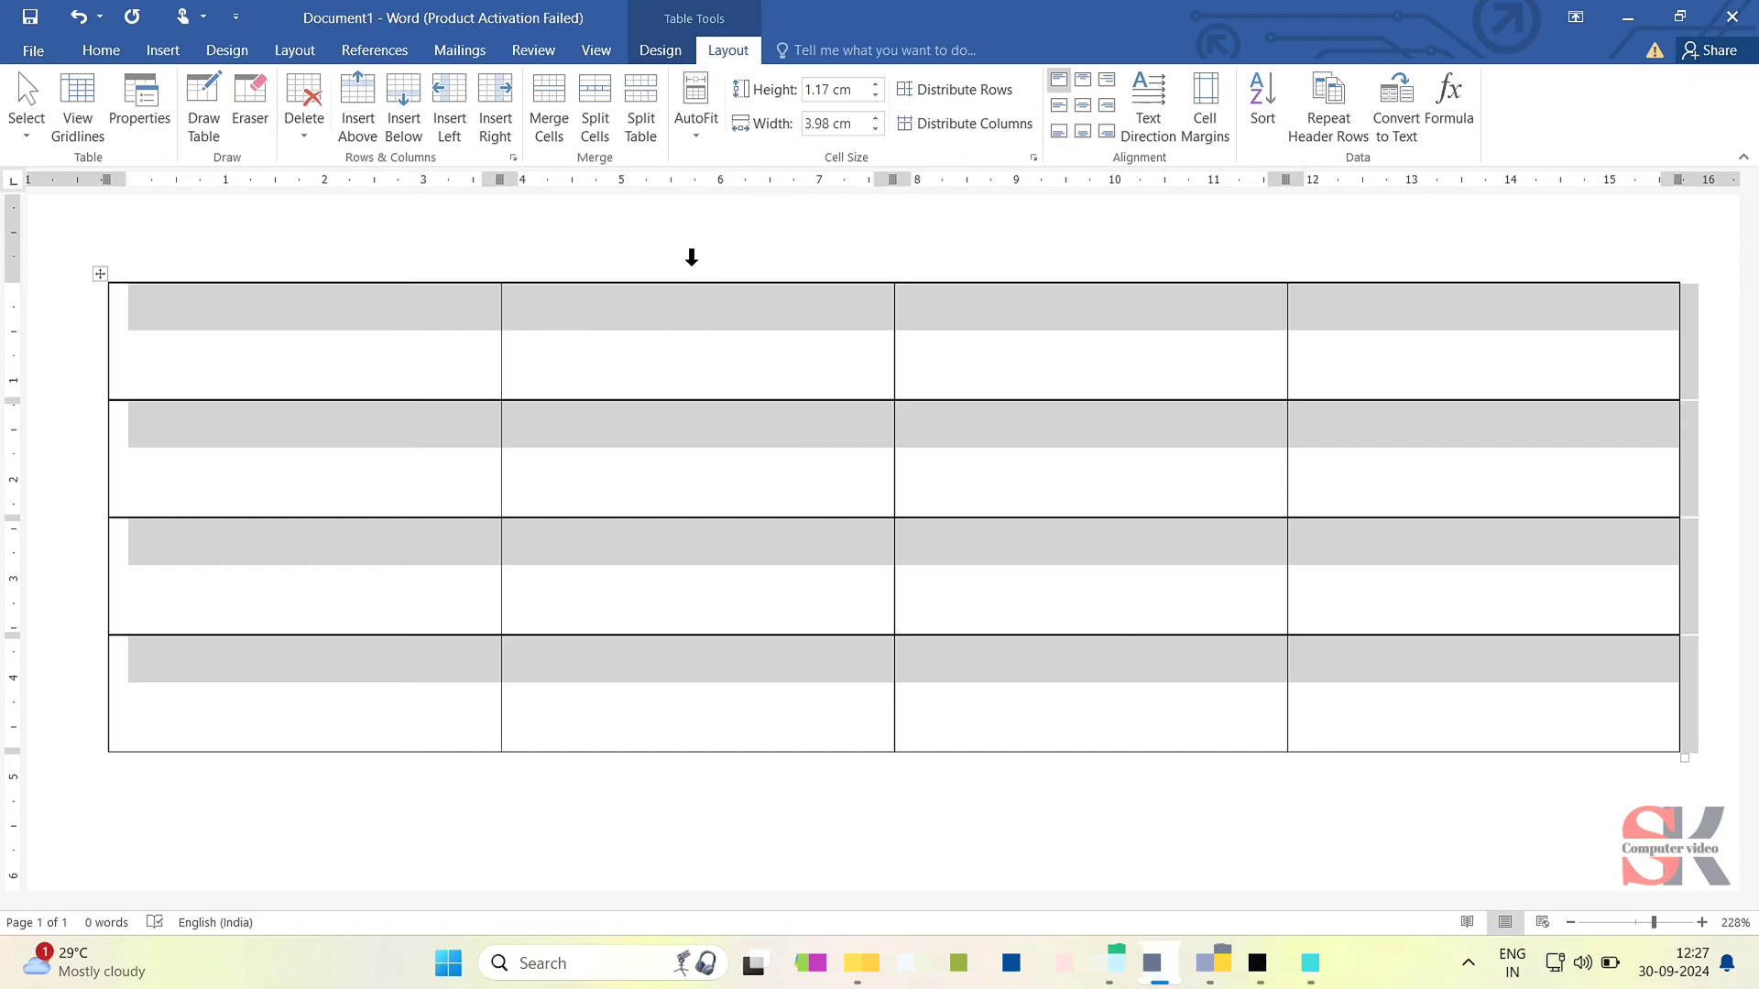
left_click(653, 385)
key("Tab")
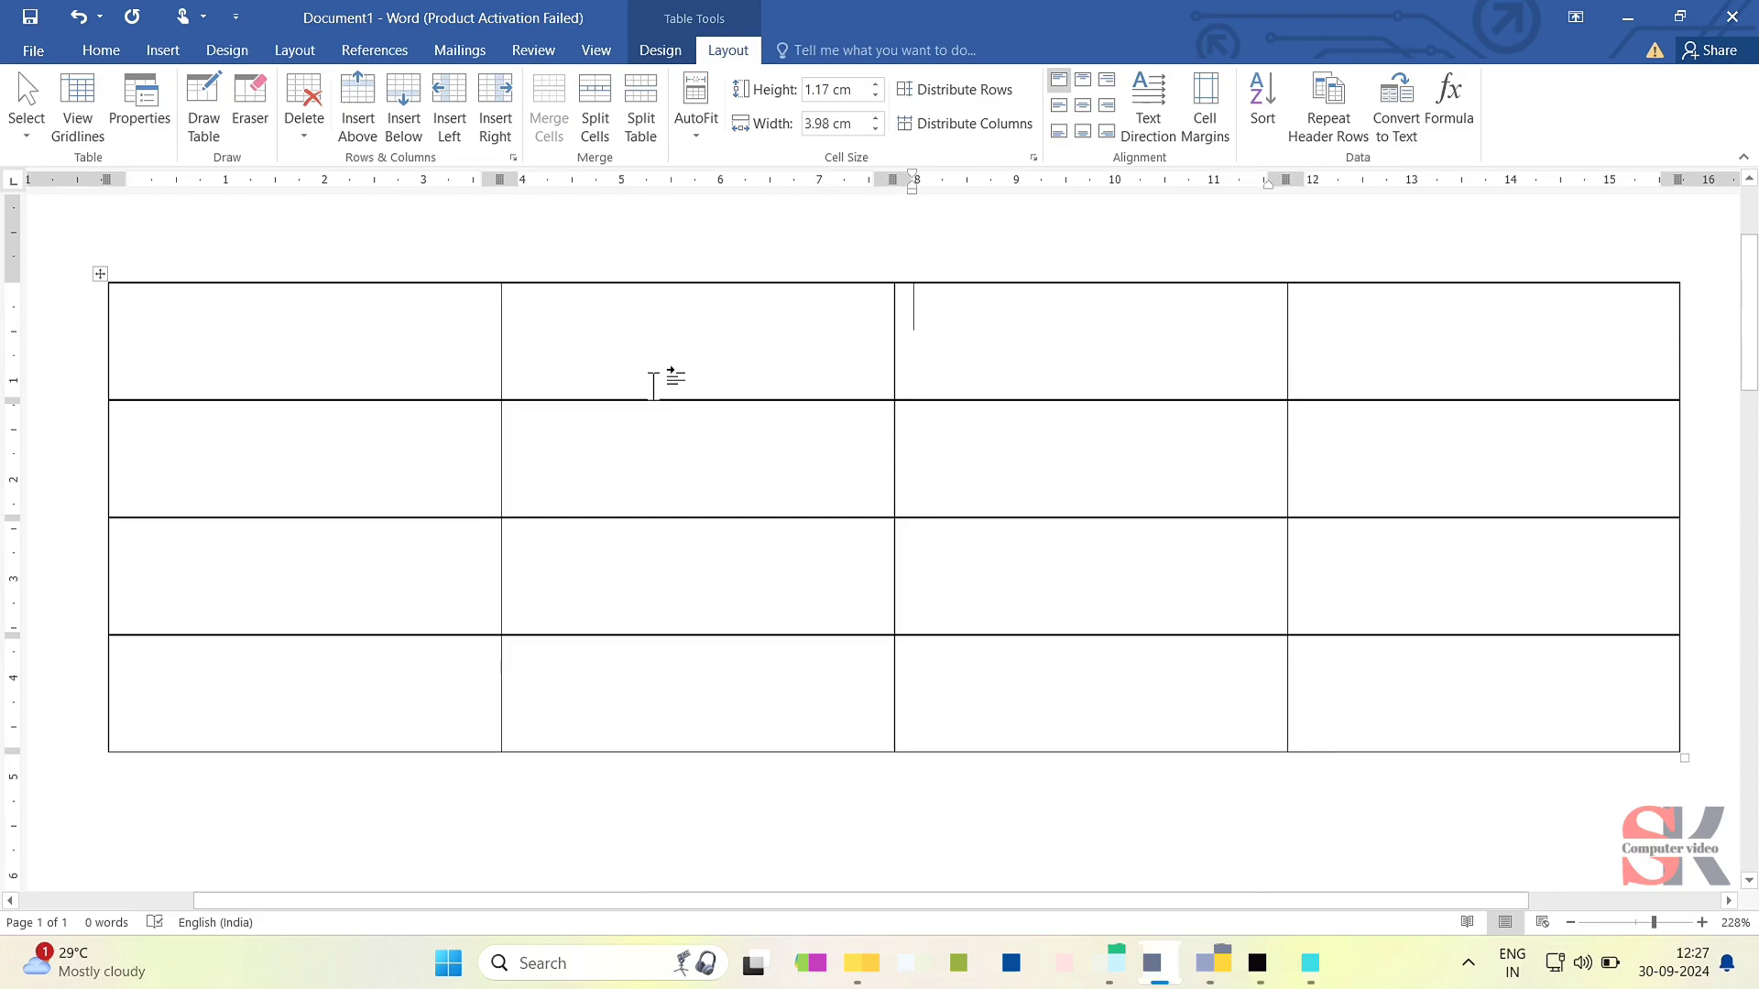
key("Tab")
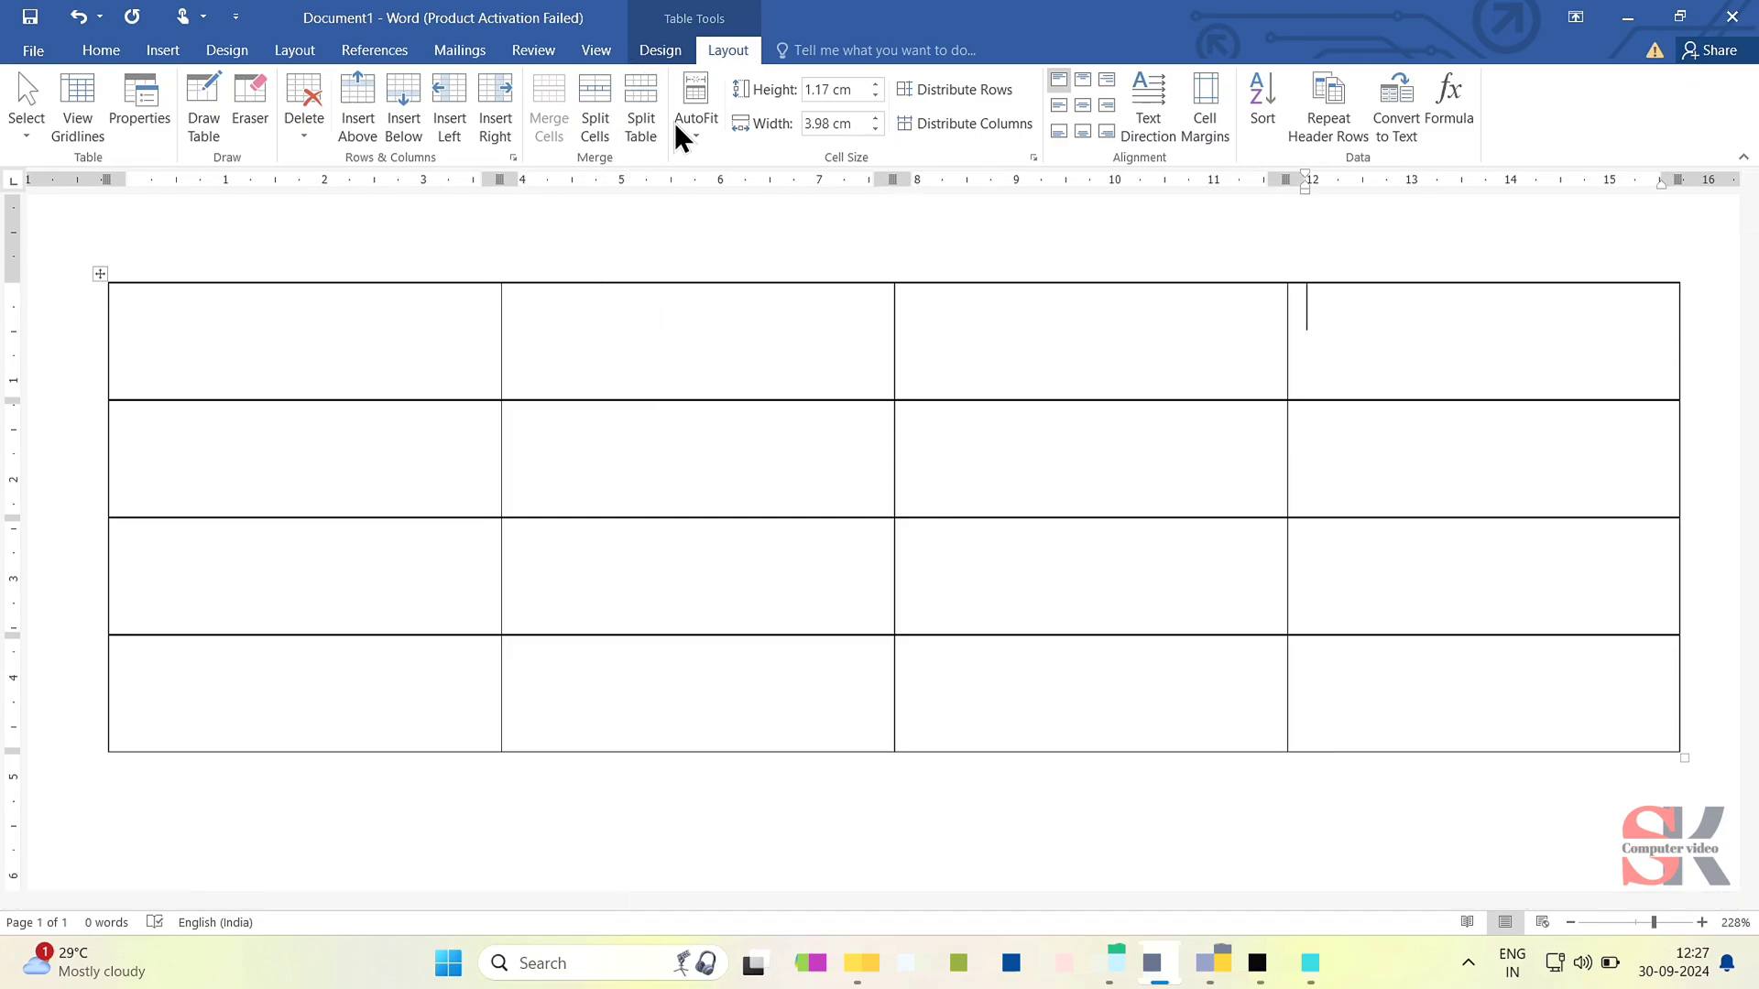
left_click(372, 375)
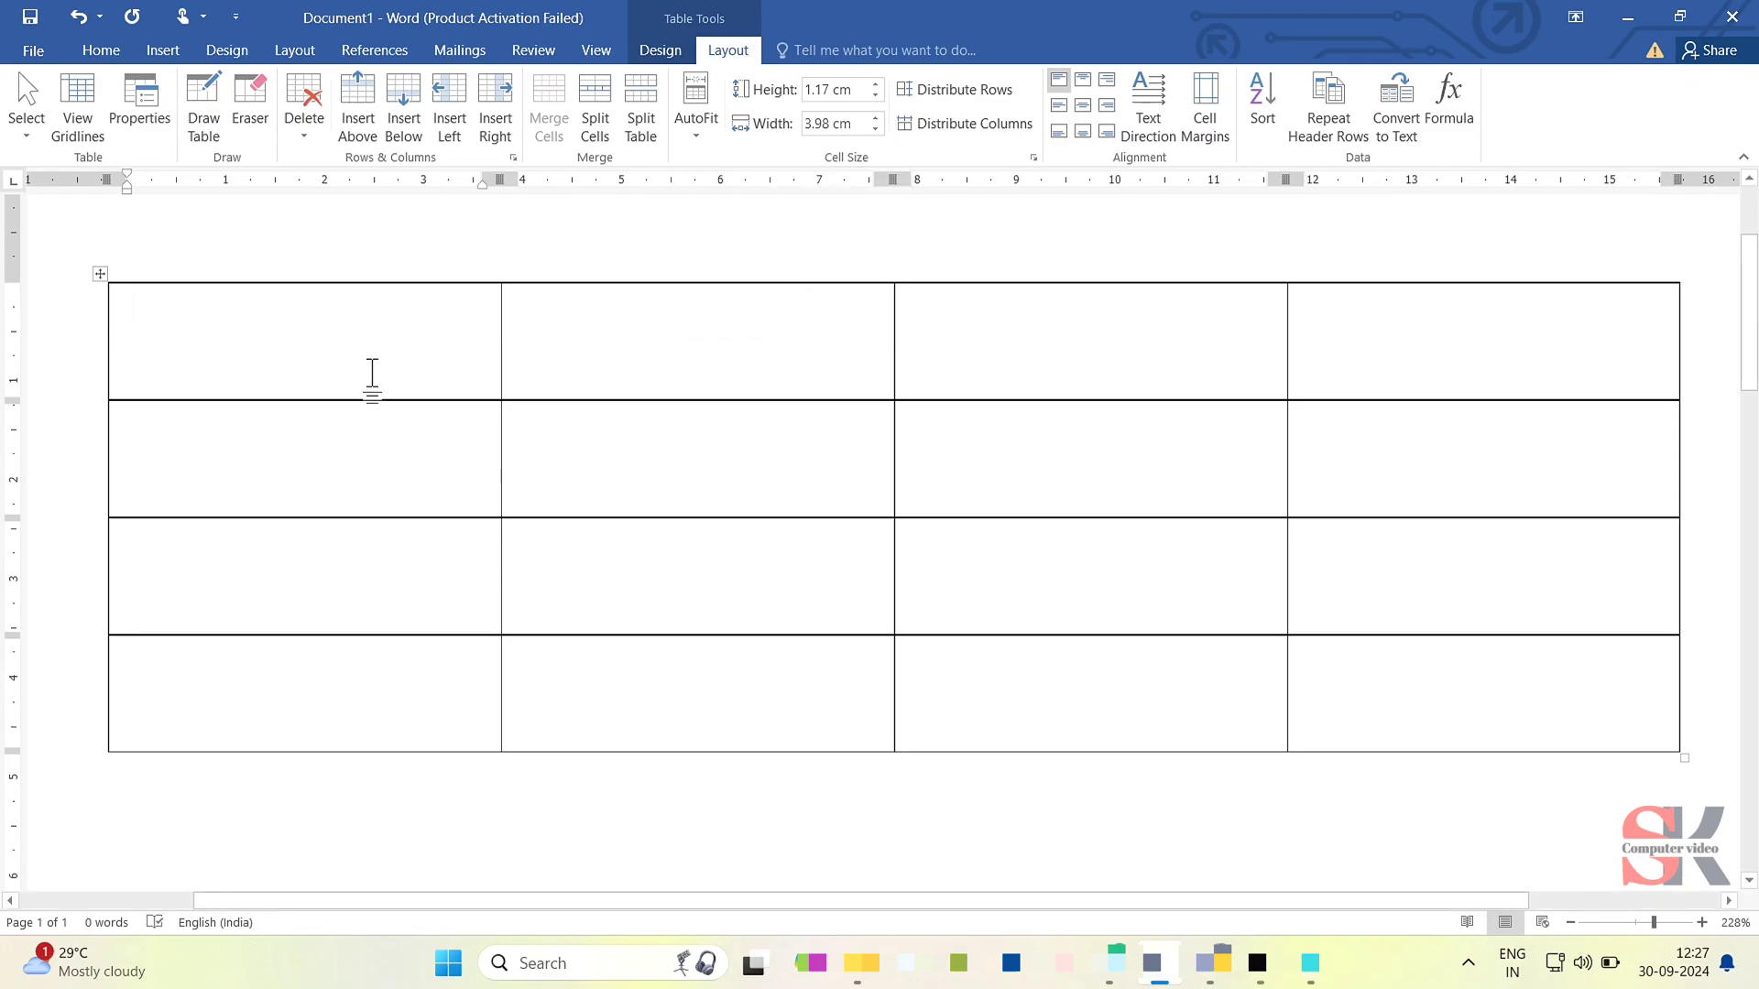
- AutoFit the table to its contents and fill the header row with s.no, name, Sub1 and Sub2
left_click(699, 119)
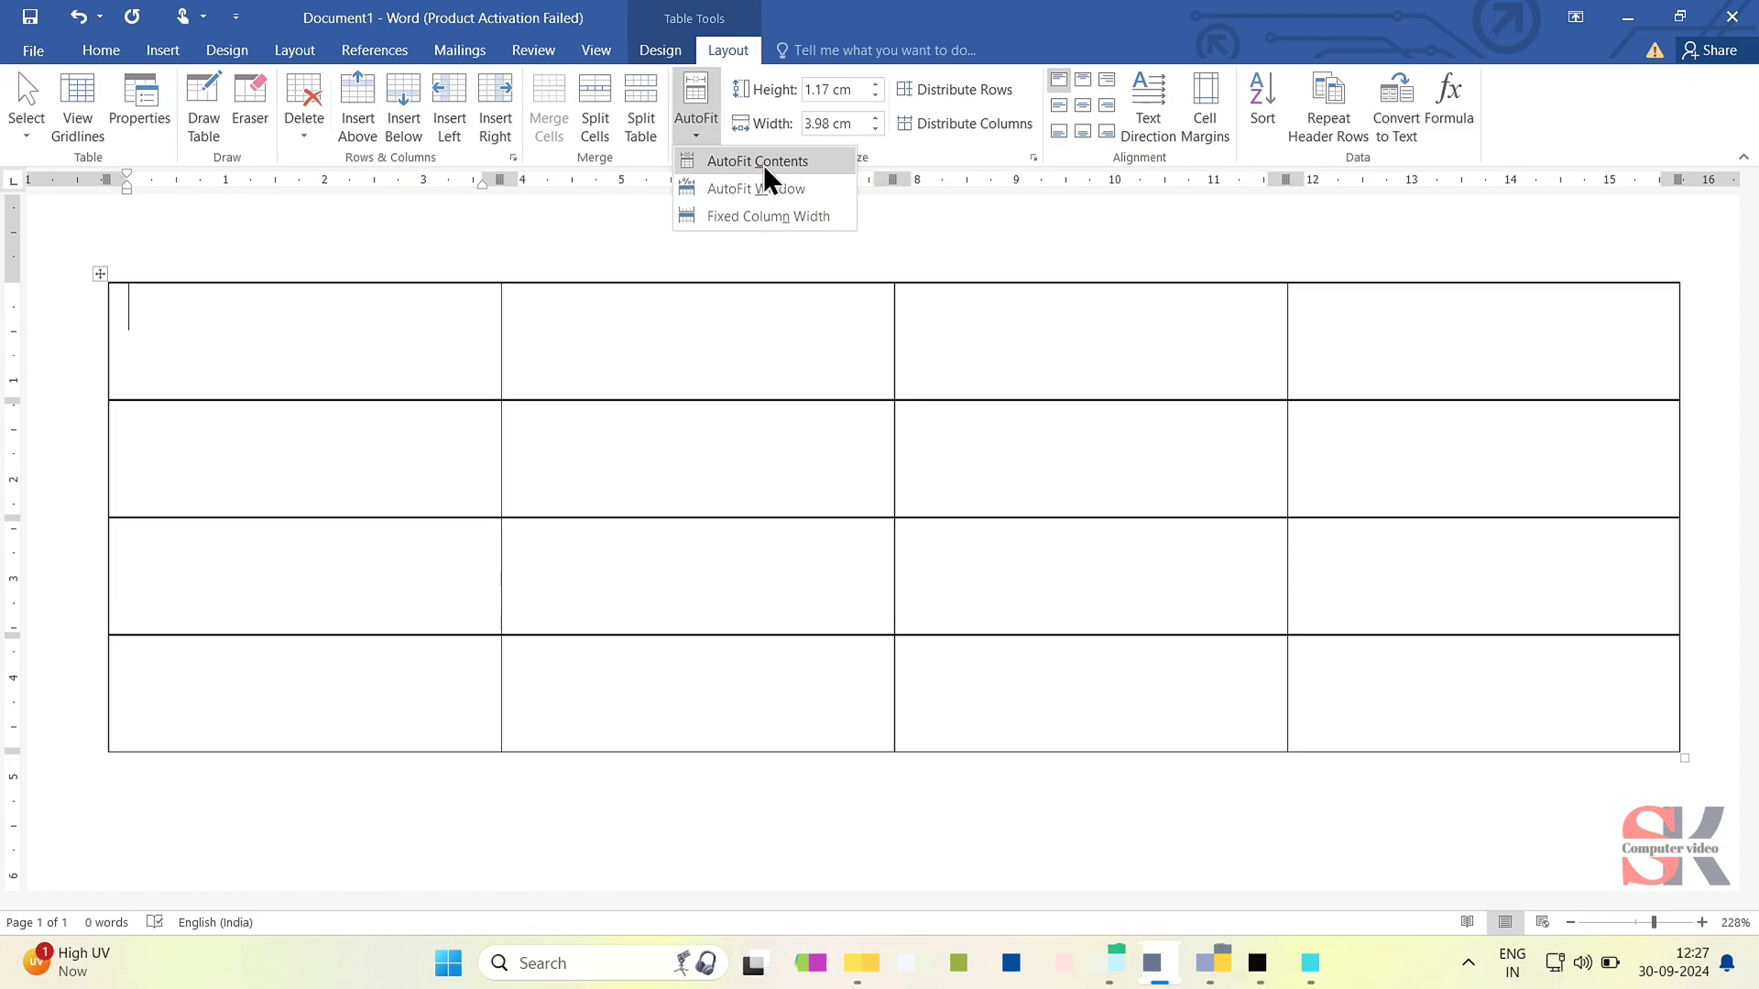
left_click(764, 163)
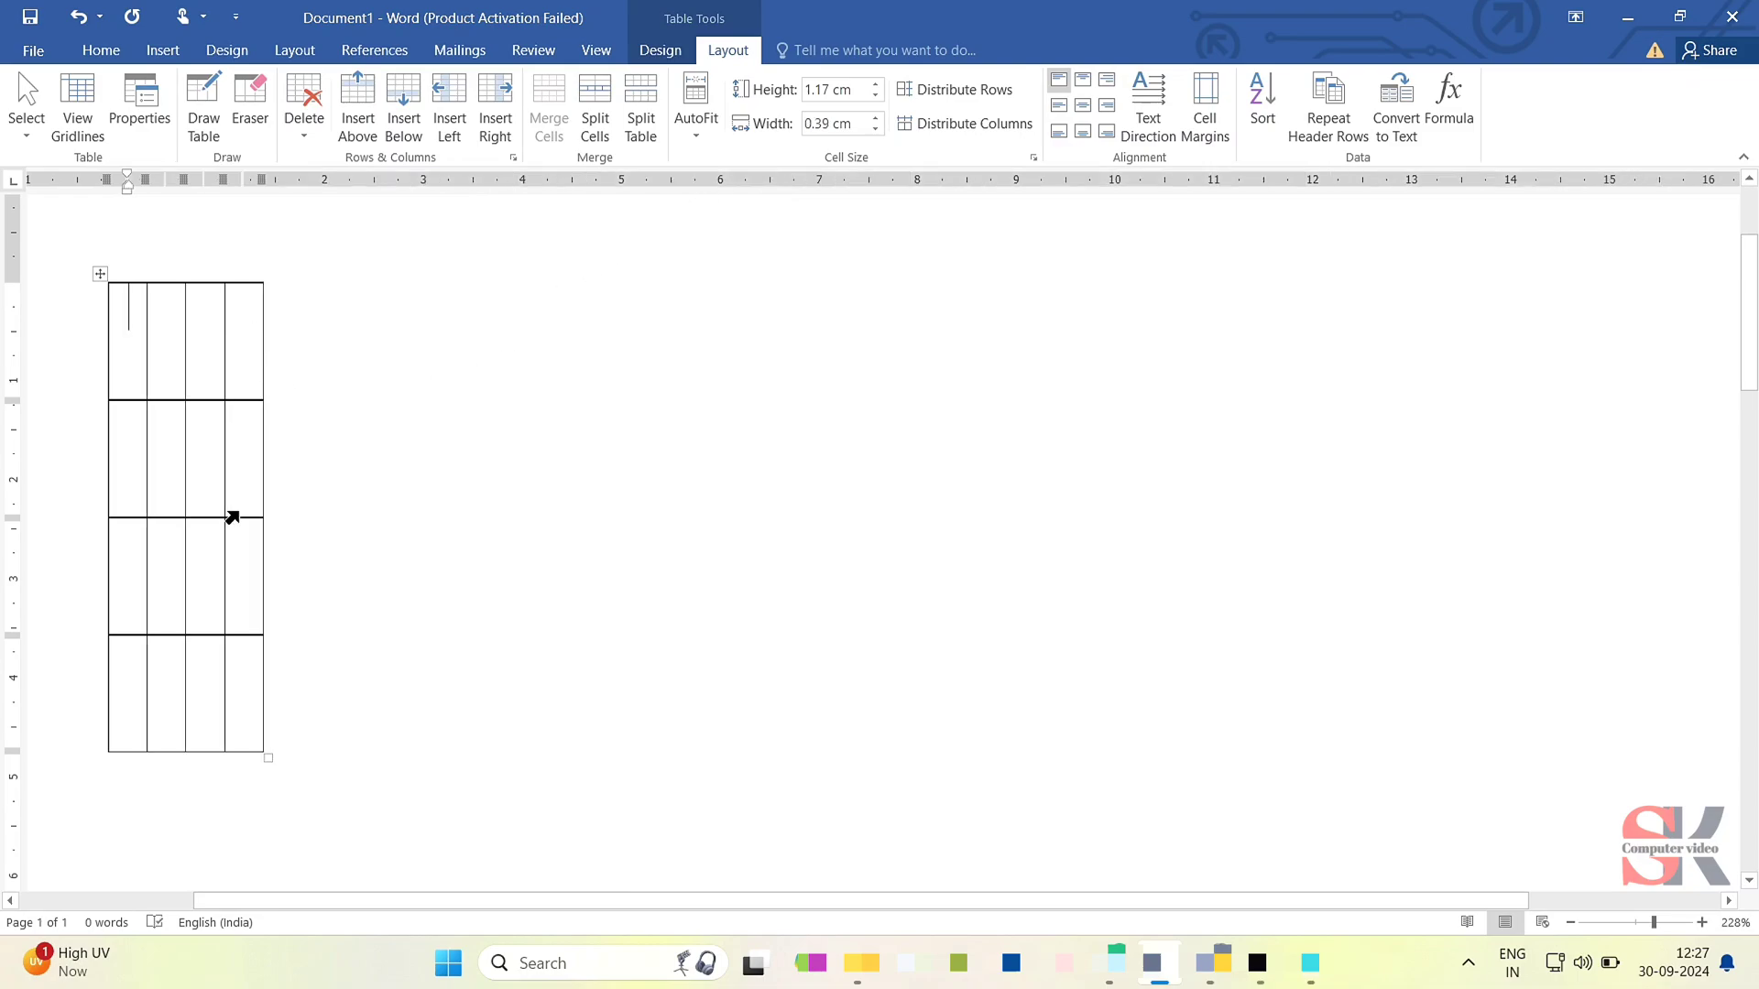
type("s.no")
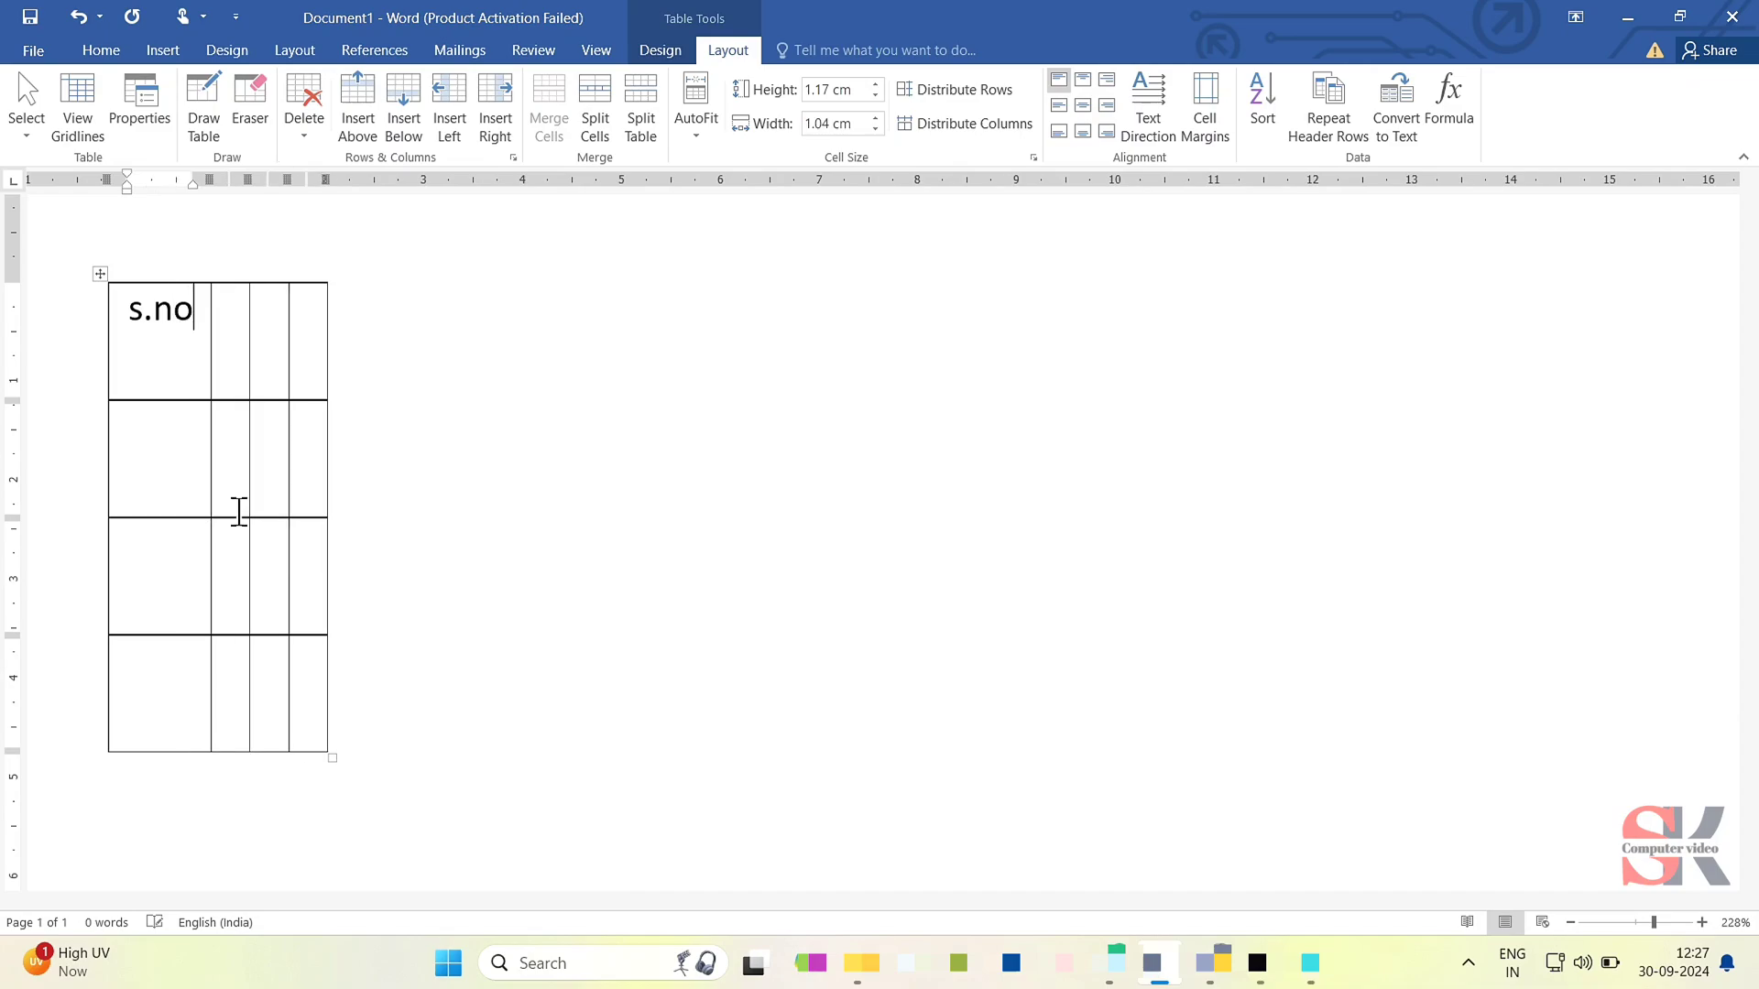
key("Tab")
type("name")
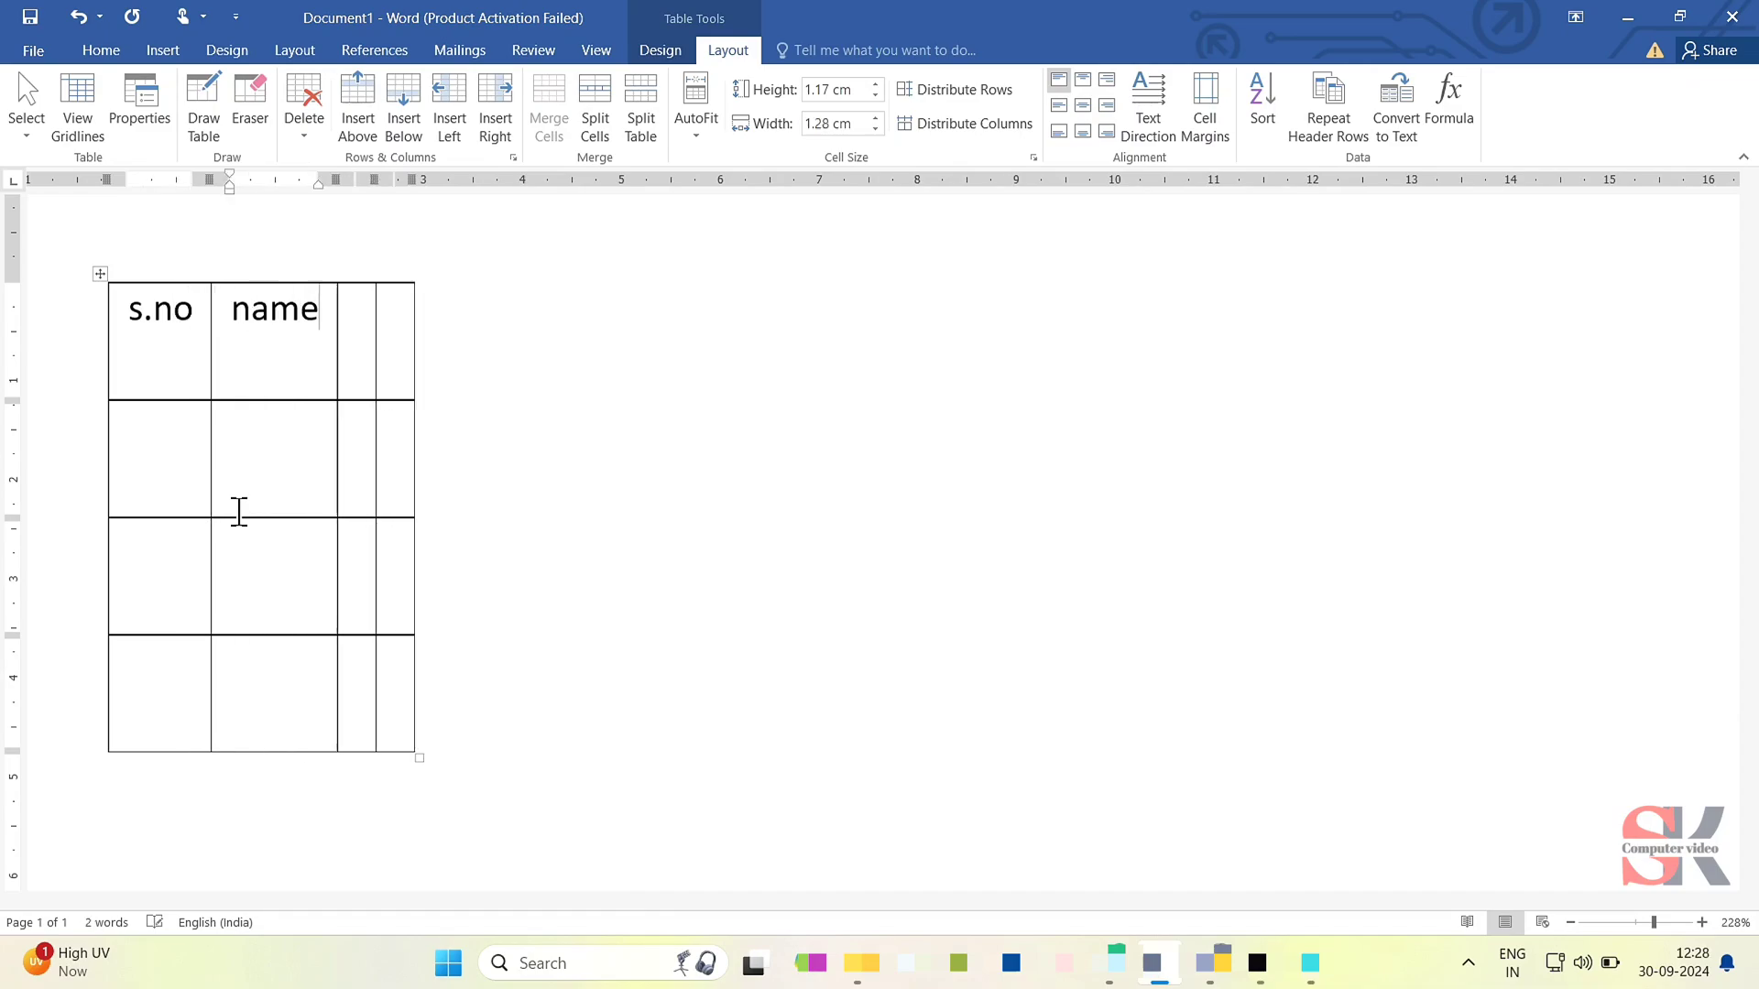
key("Tab")
type("sub1")
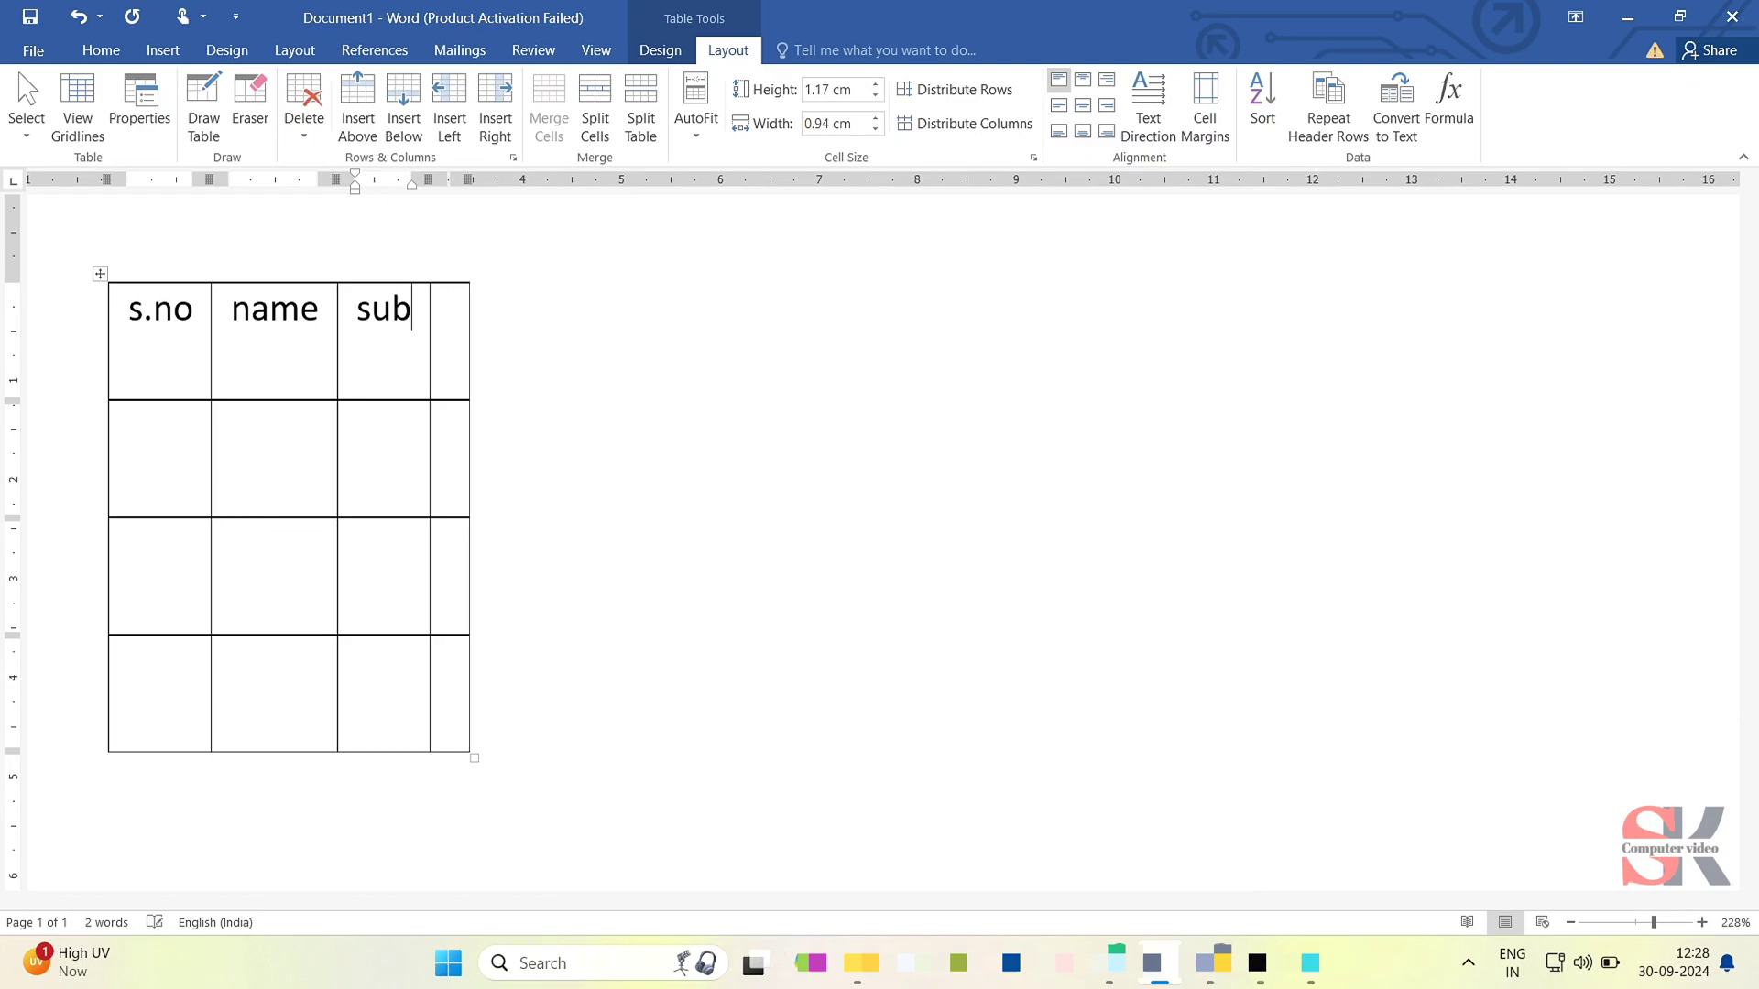
key("Tab")
type("sub2")
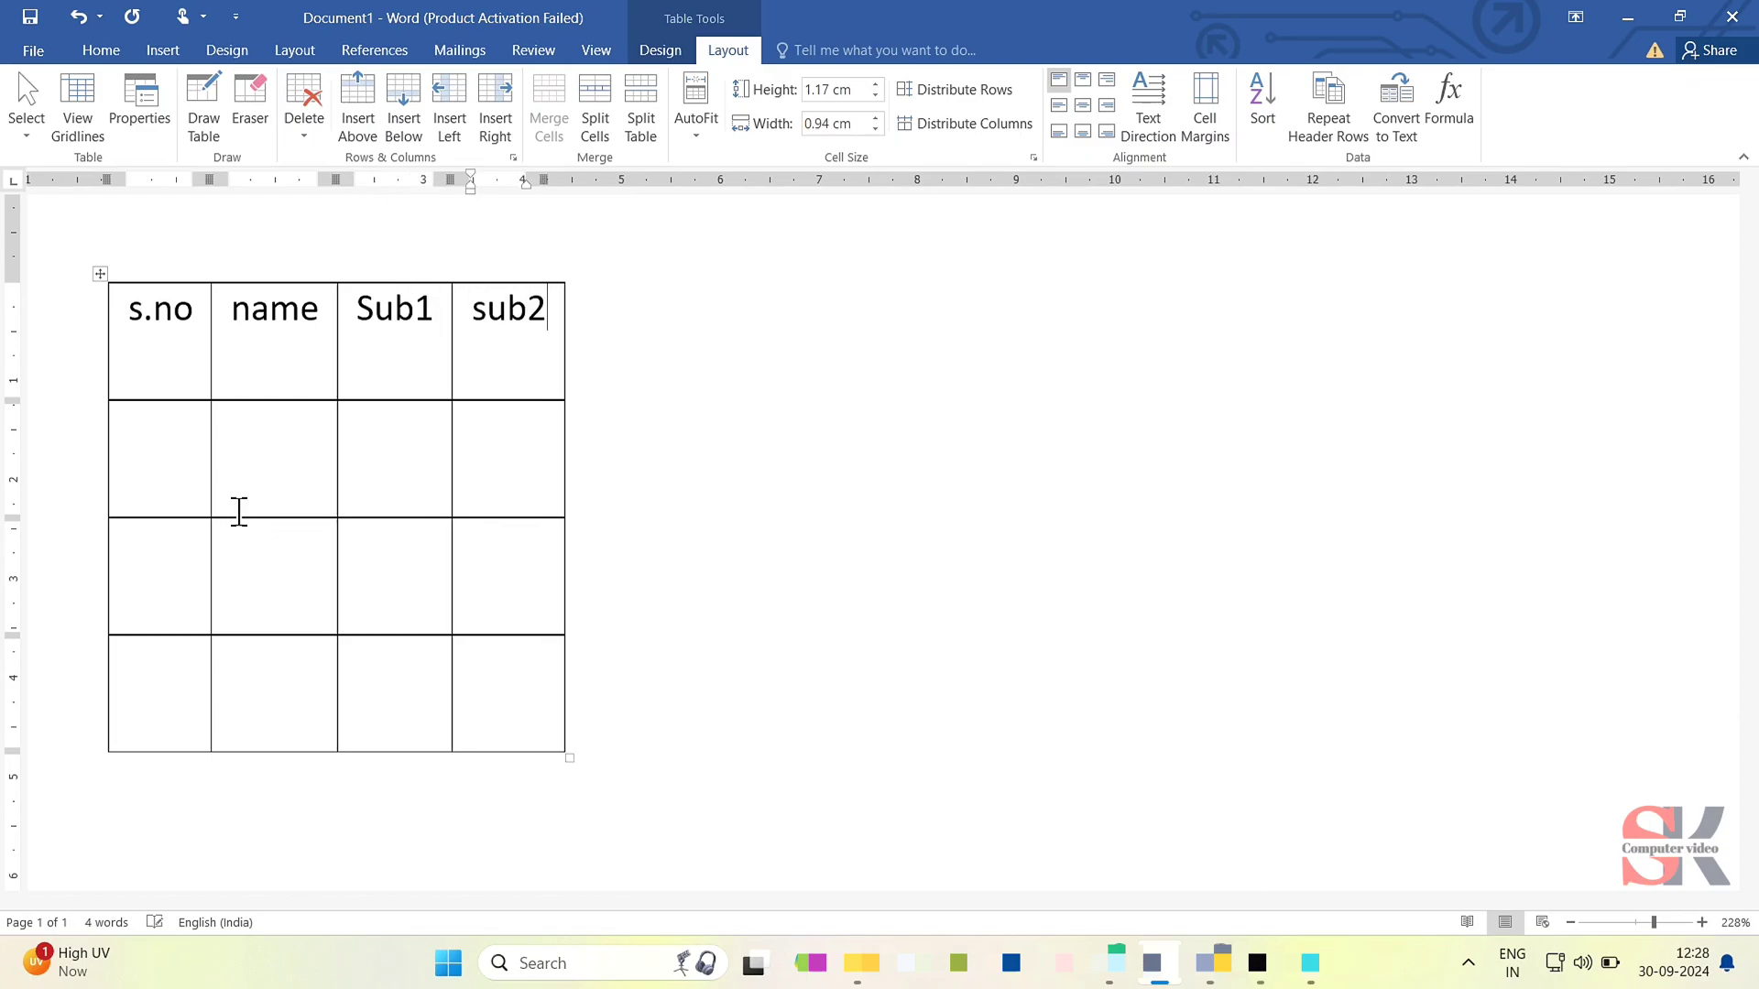
- Number the three rows below the header 1, 2 and 3 in the s.no column
left_click(169, 443)
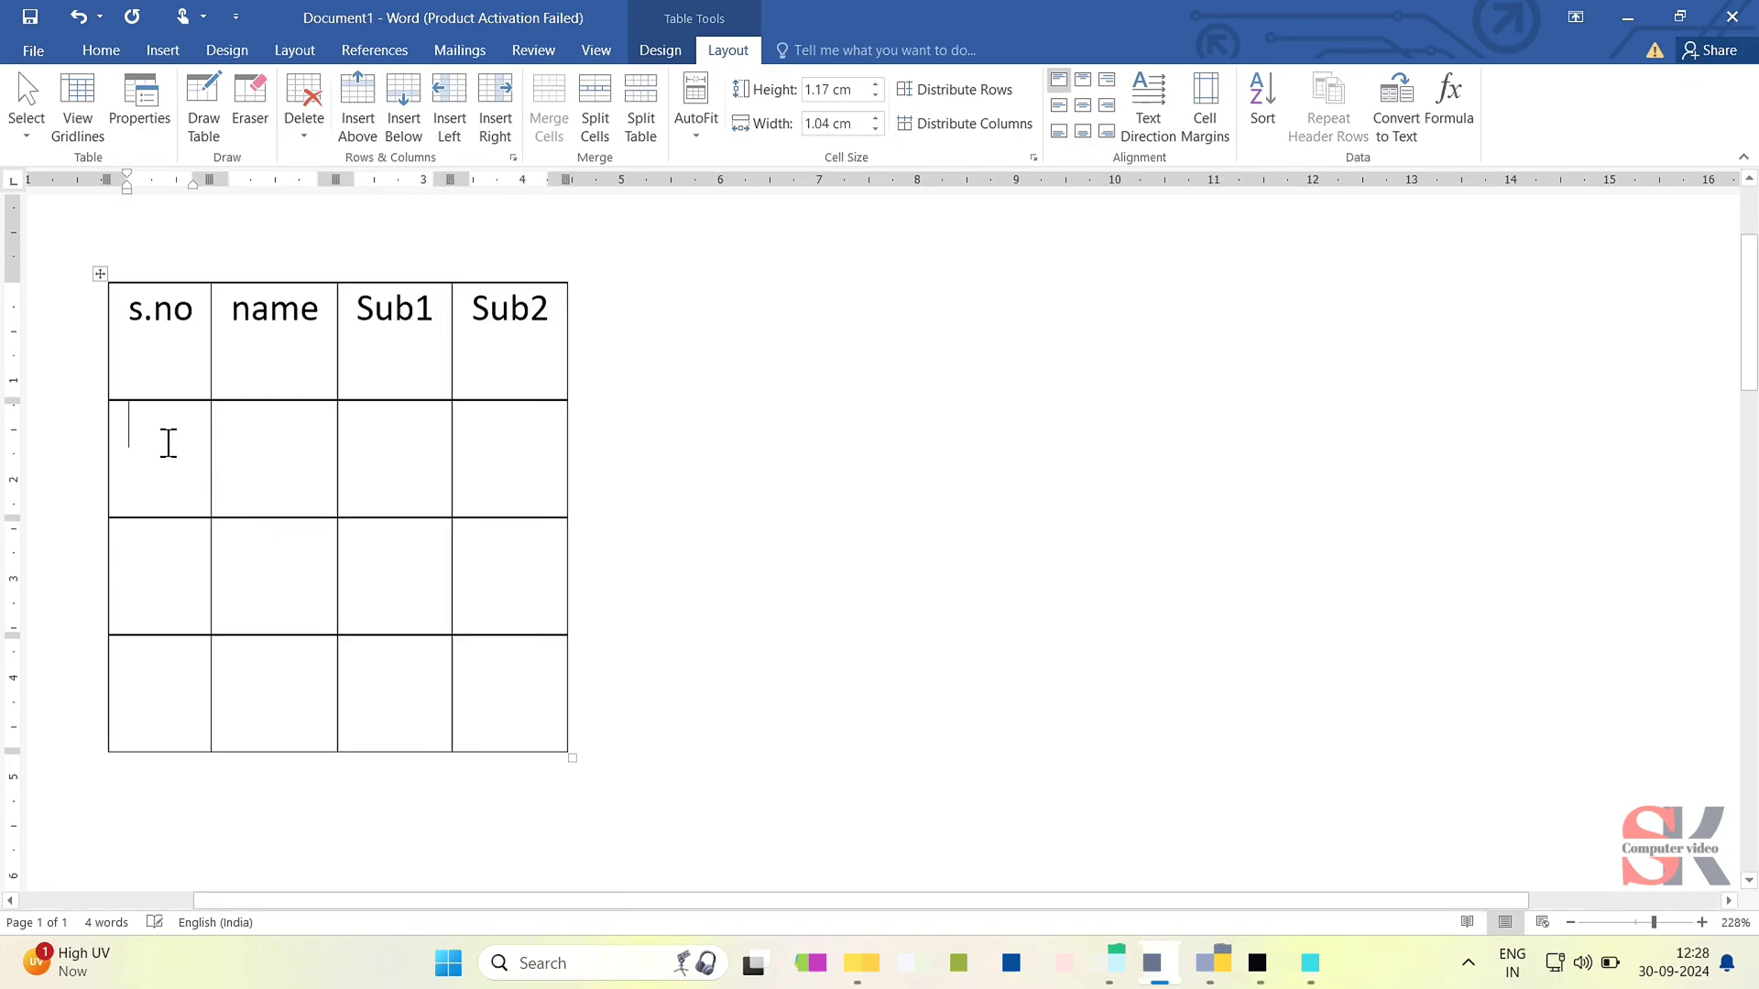
type("1")
key("Return")
key("Down")
type("2")
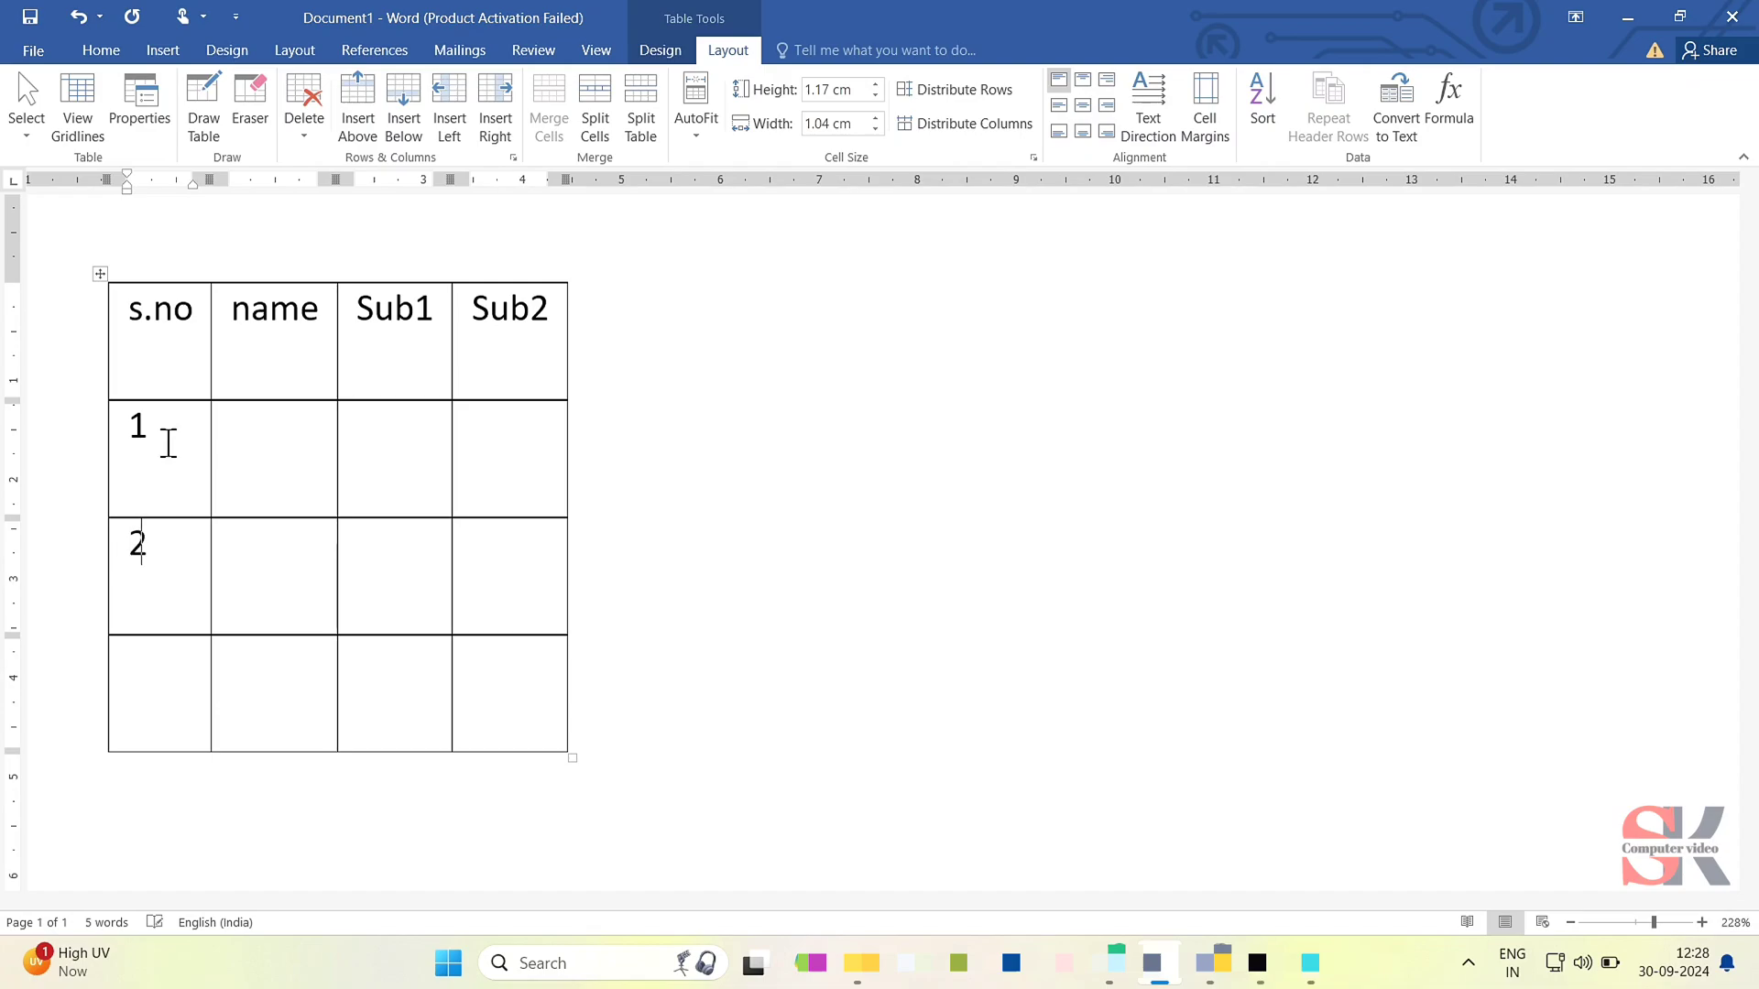
key("Down")
type("3")
key("Tab")
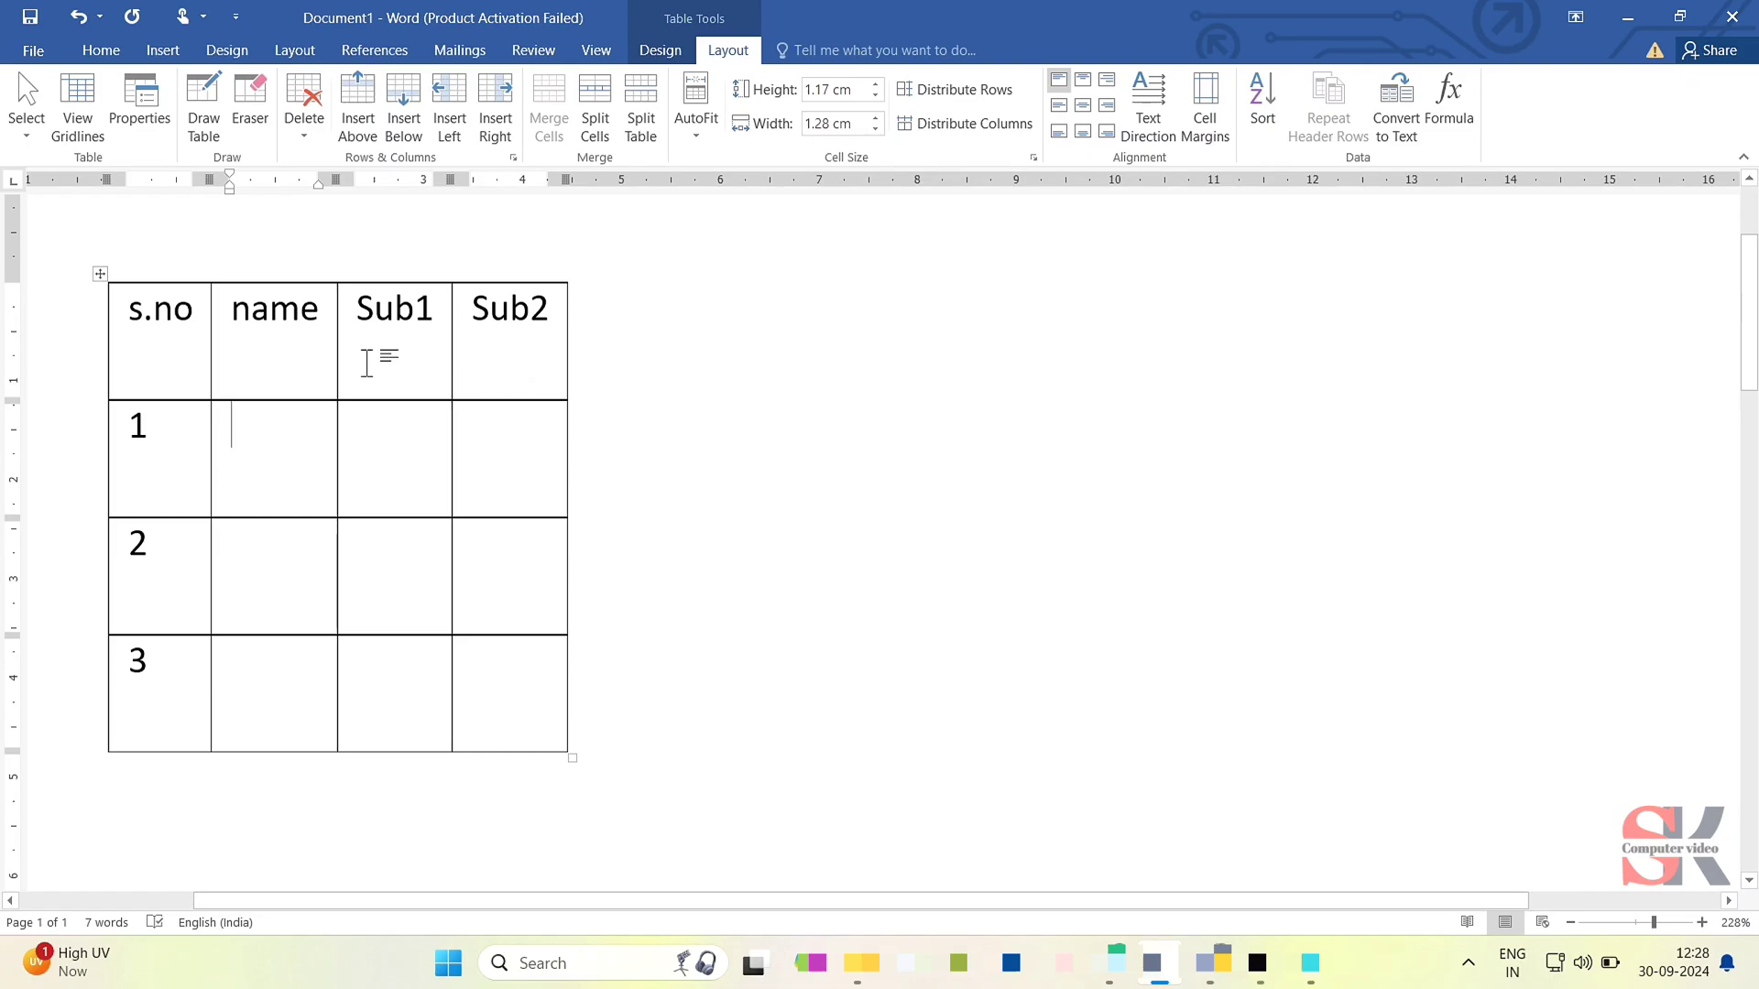
- Try AutoFit Window on the whole table and undo it
left_click(99, 274)
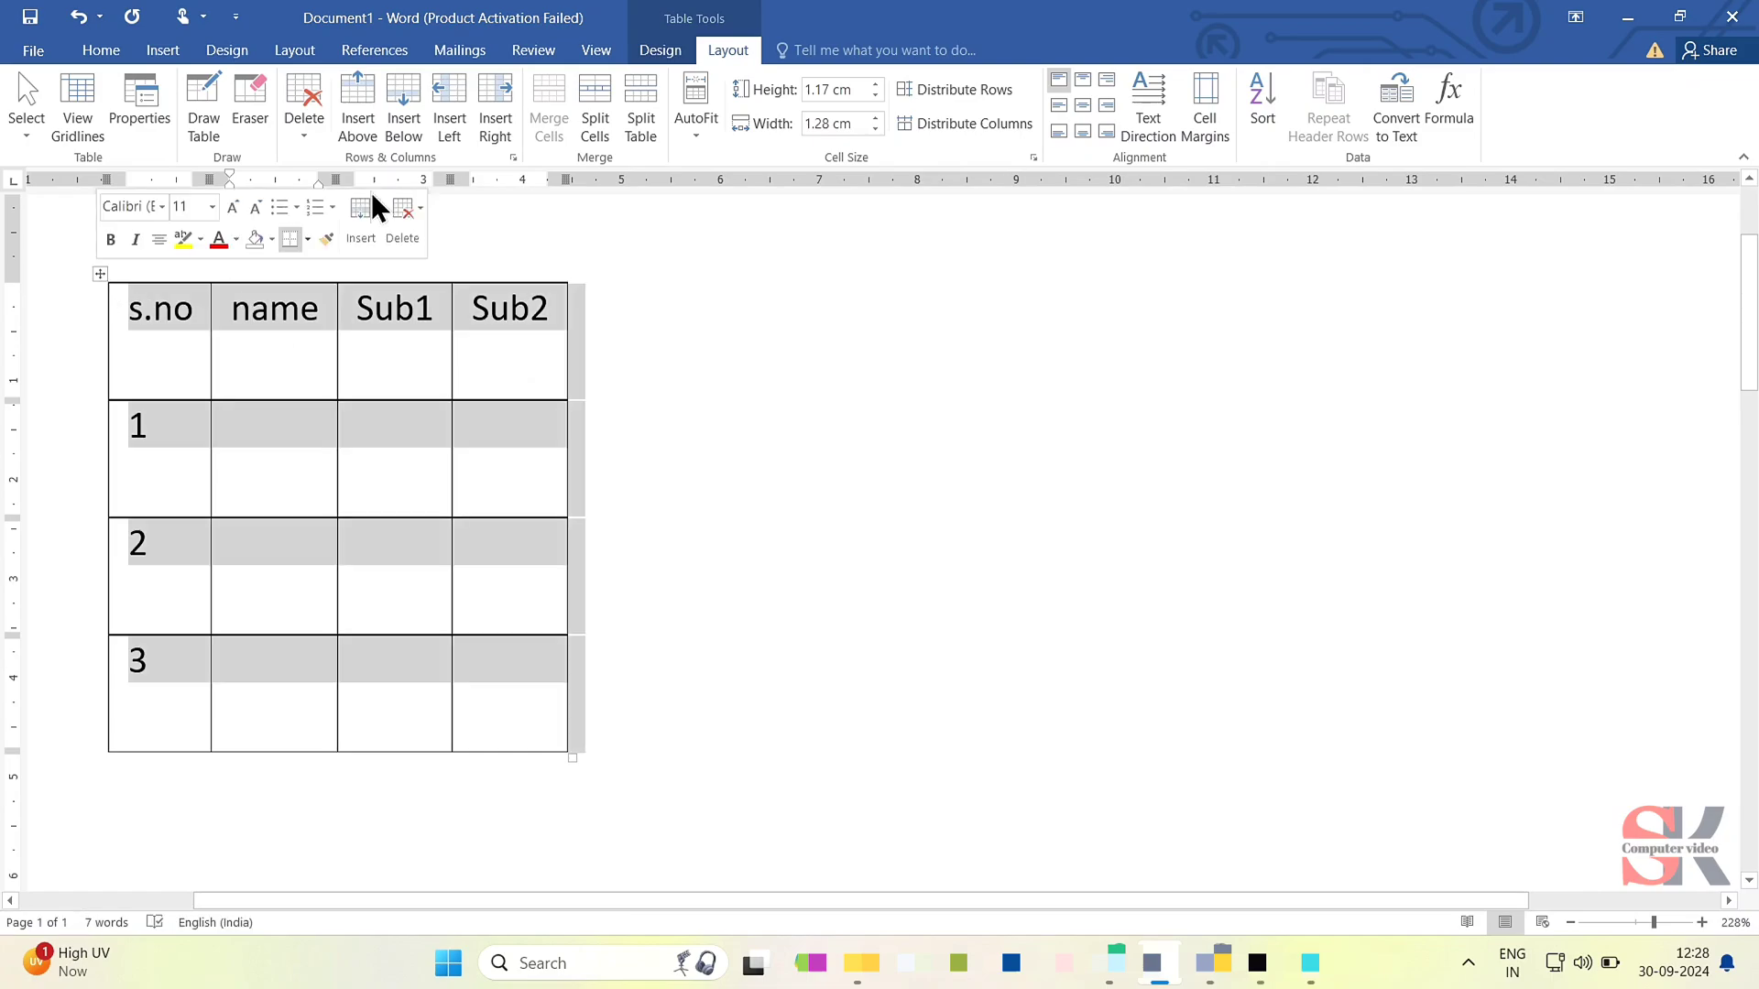
left_click(713, 129)
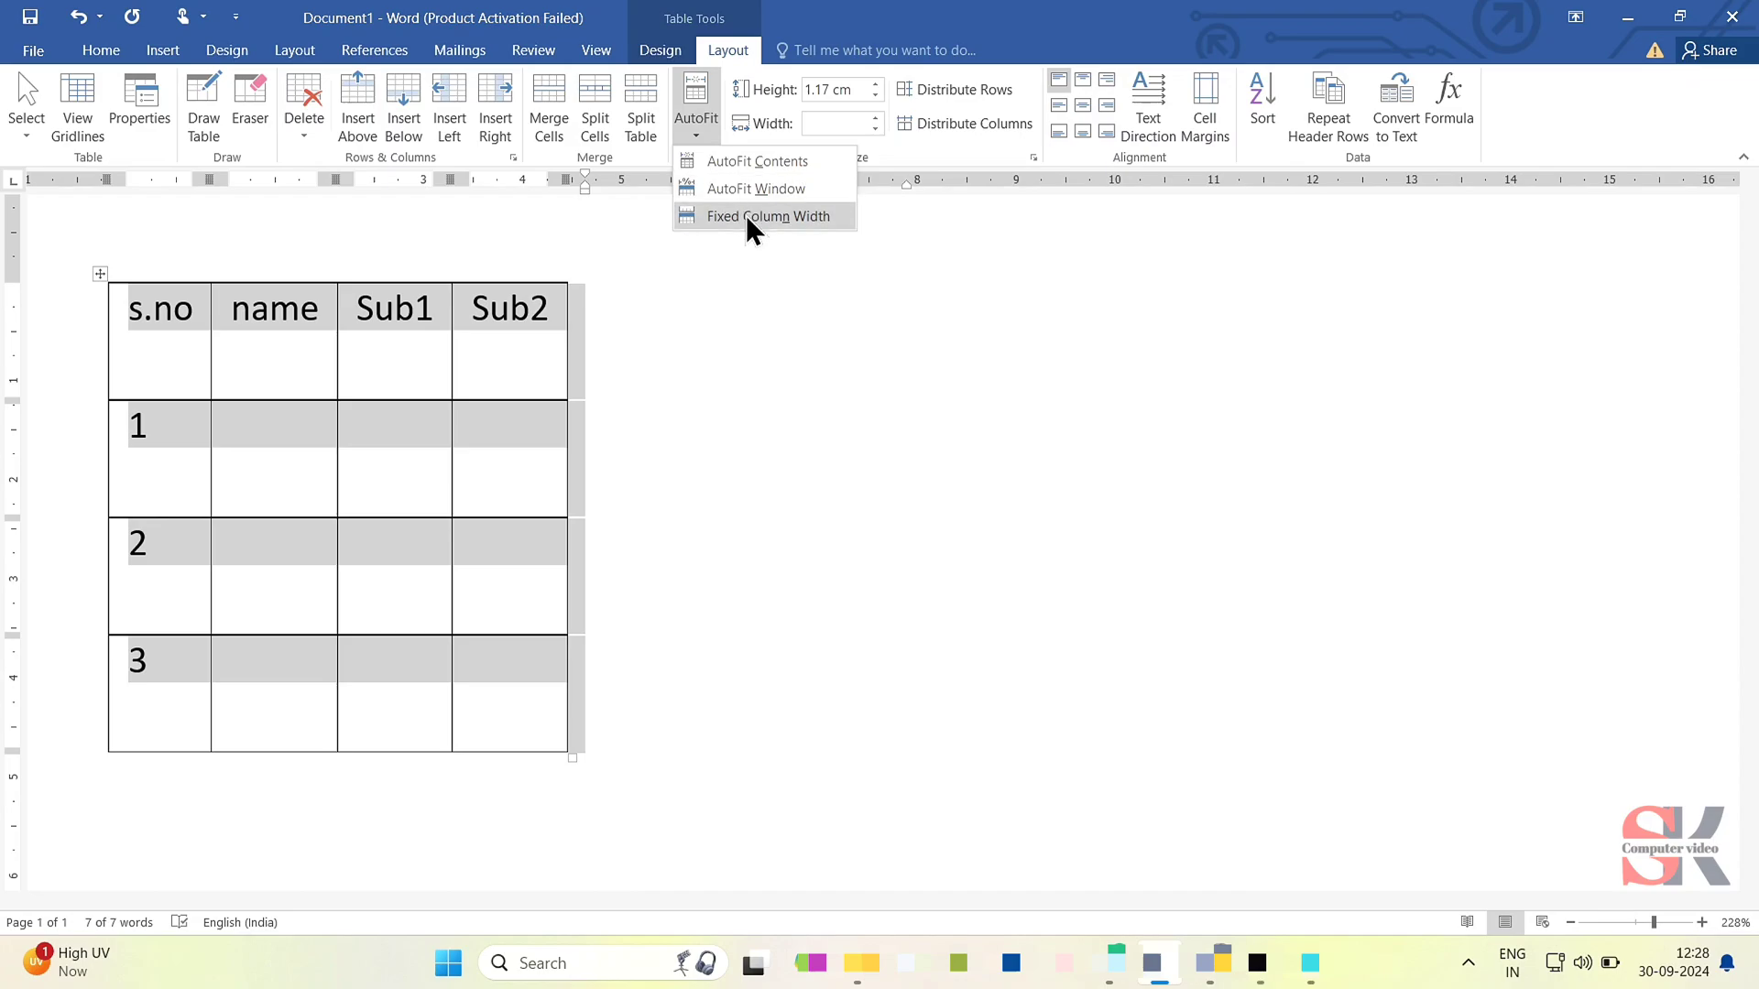
left_click(756, 194)
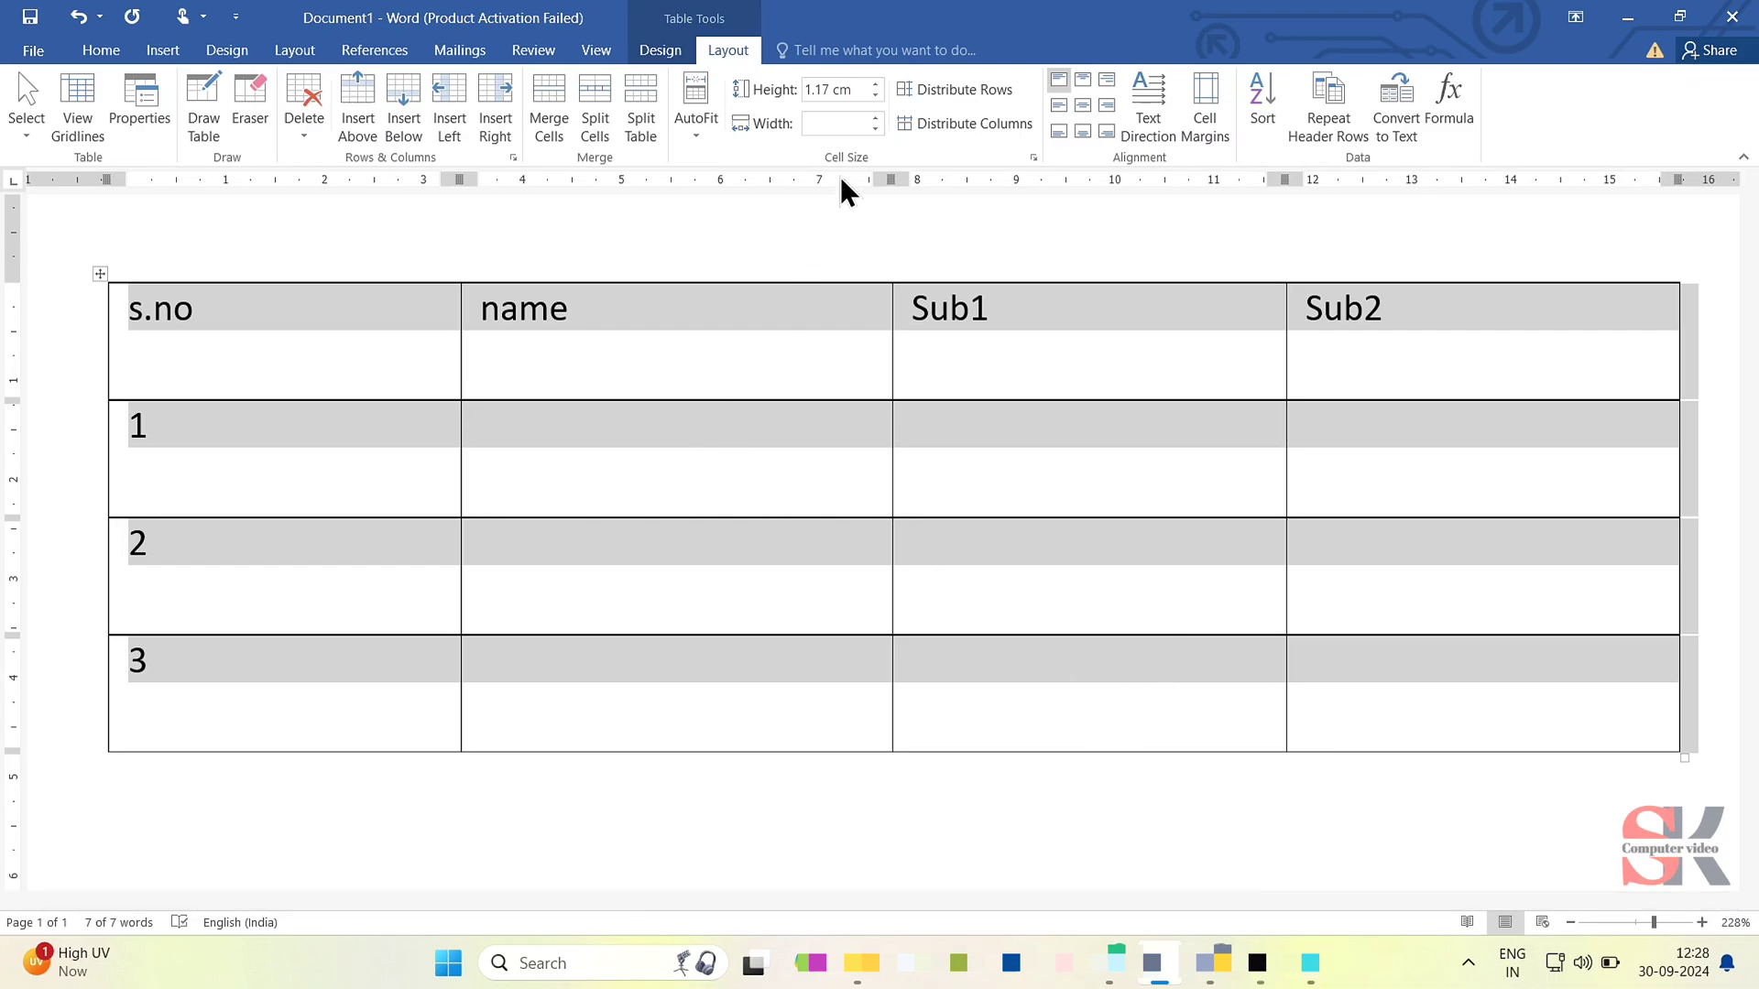
key("ctrl+z")
- Apply Fixed Column Width to the whole table and deselect it
left_click(711, 134)
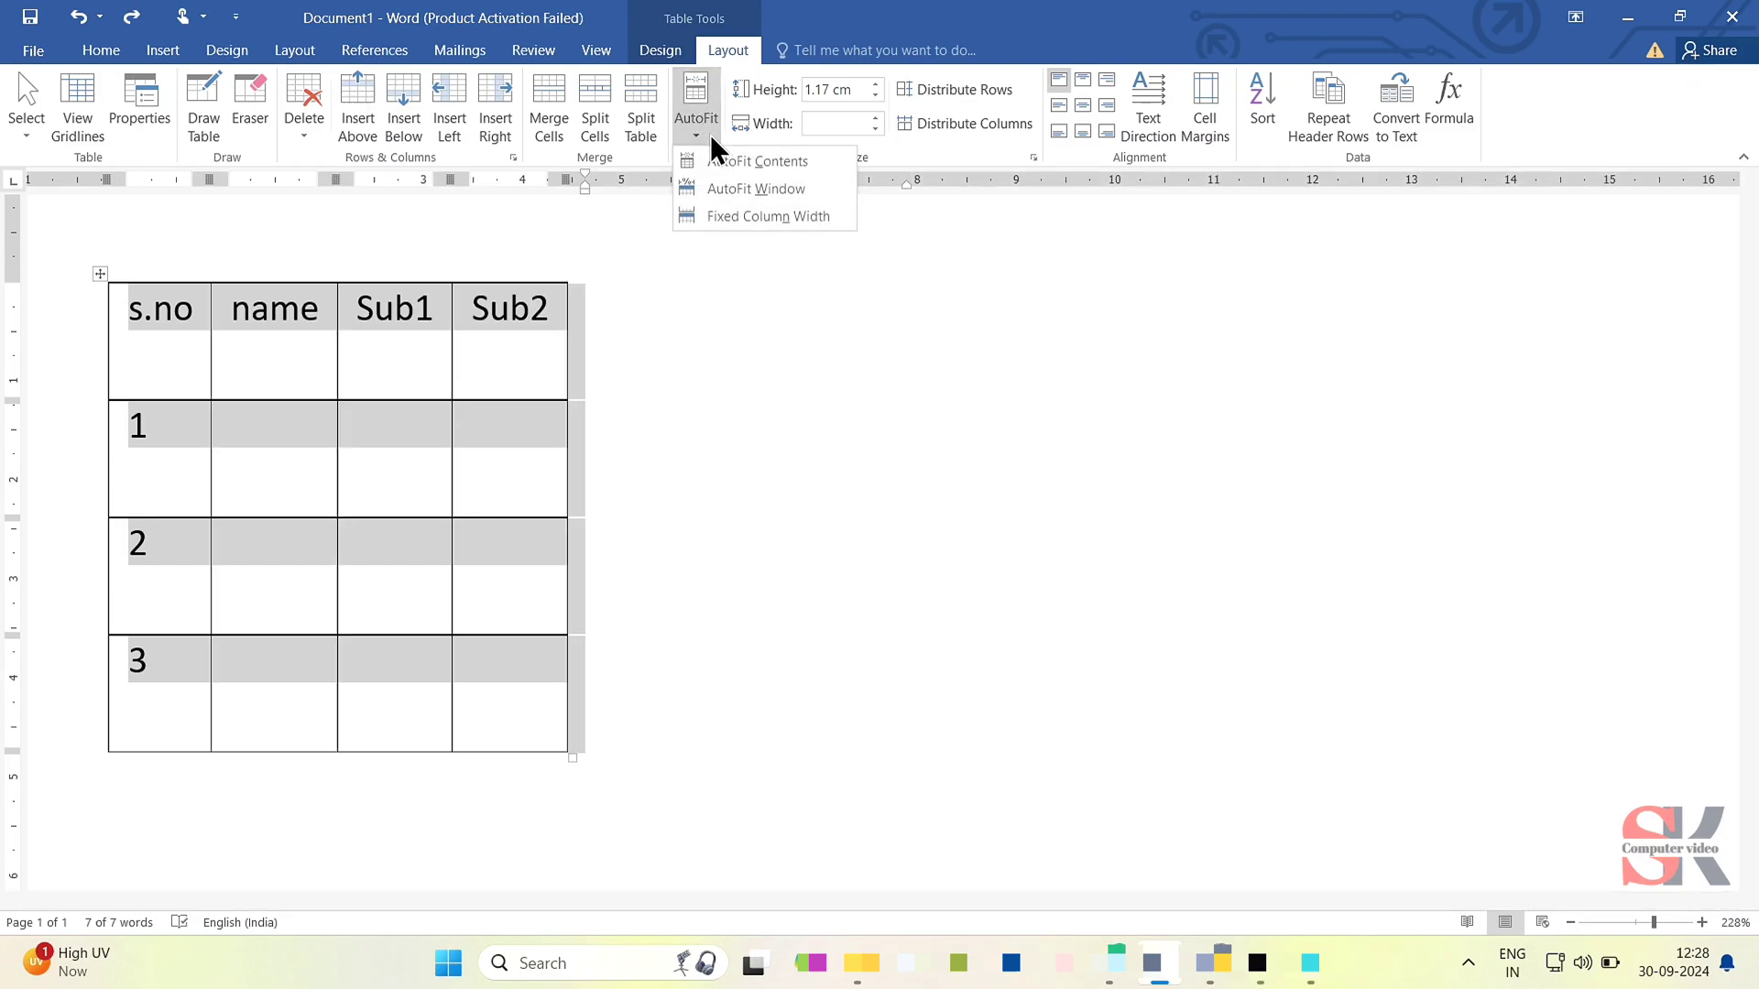
left_click(764, 212)
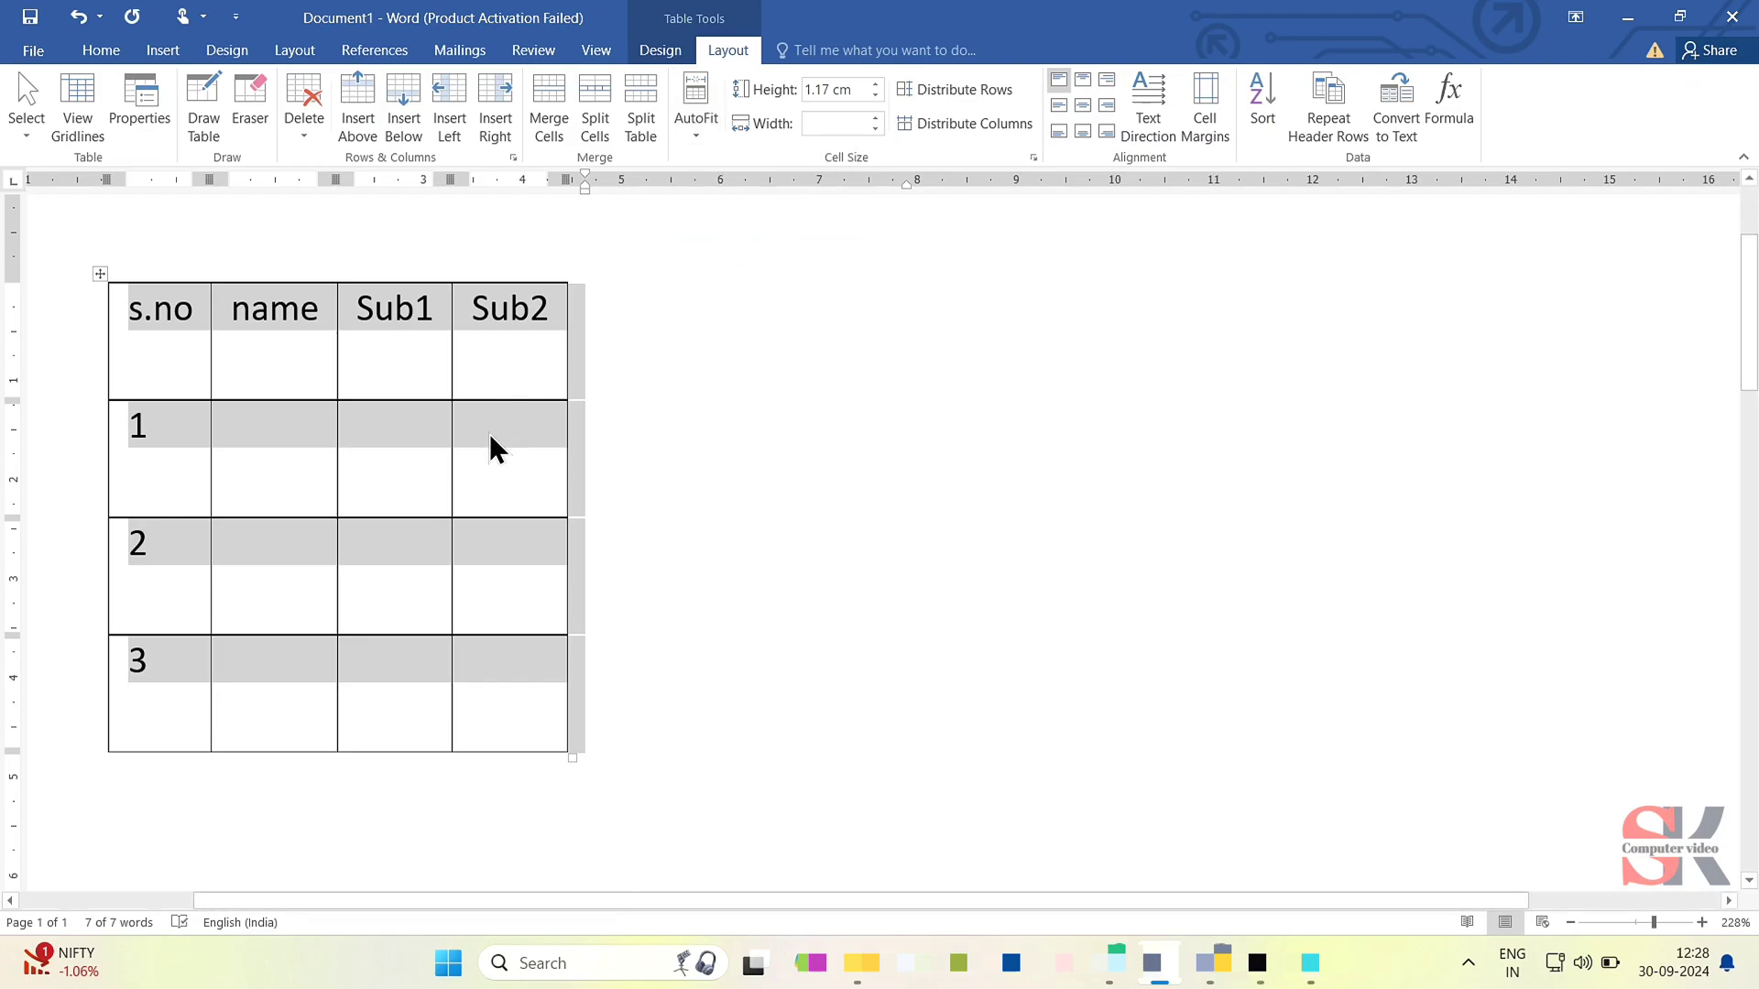
left_click(485, 361)
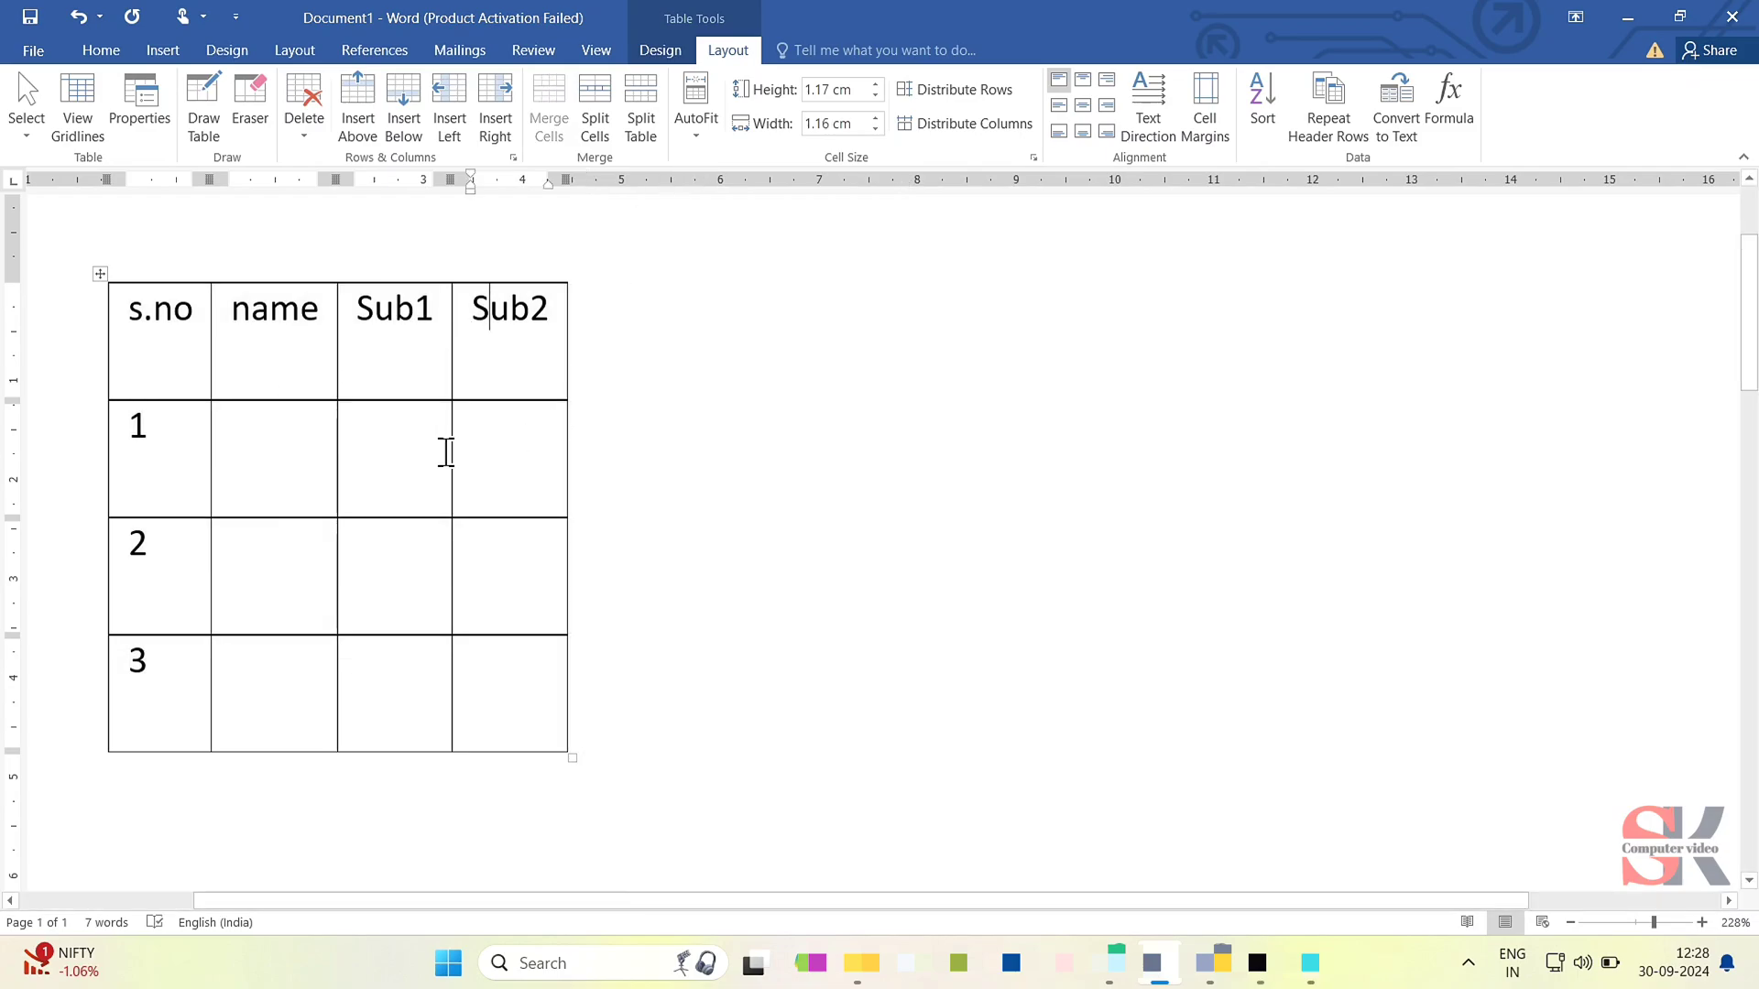
- Try the top, middle and bottom centre alignments on all cells, keep Align Center, and enlarge the table to about 1.3 cm row height
left_click(102, 272)
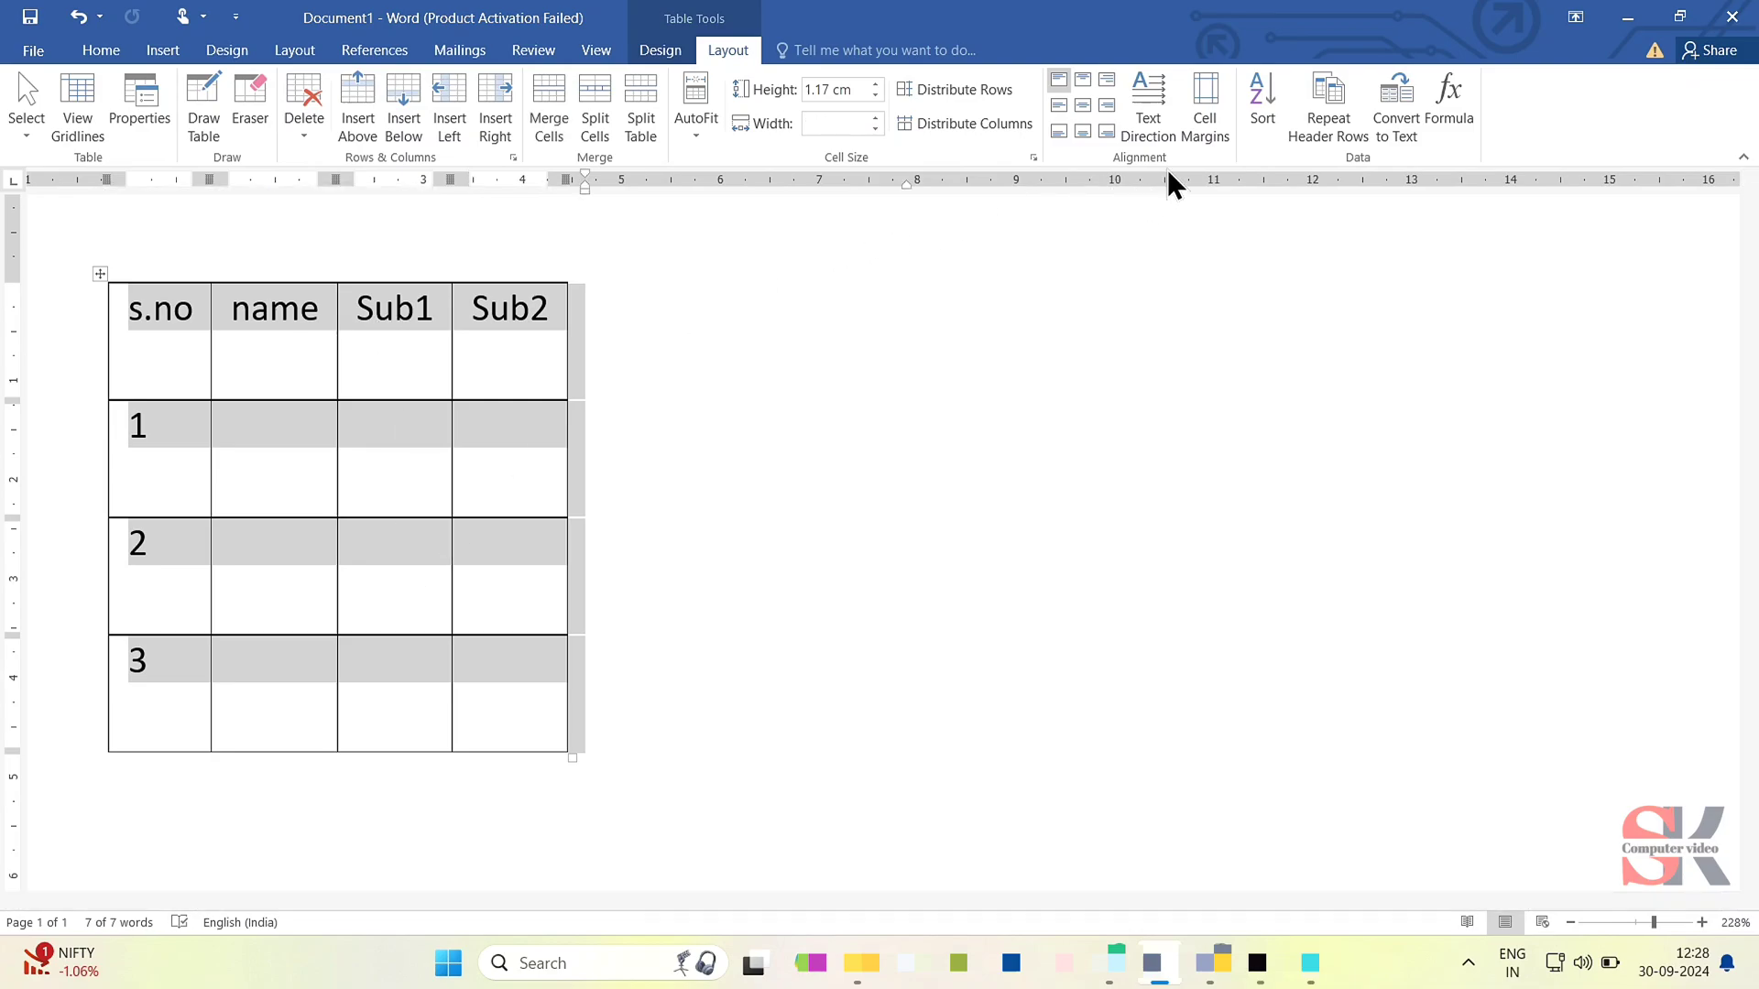
left_click(1090, 86)
left_click(1090, 110)
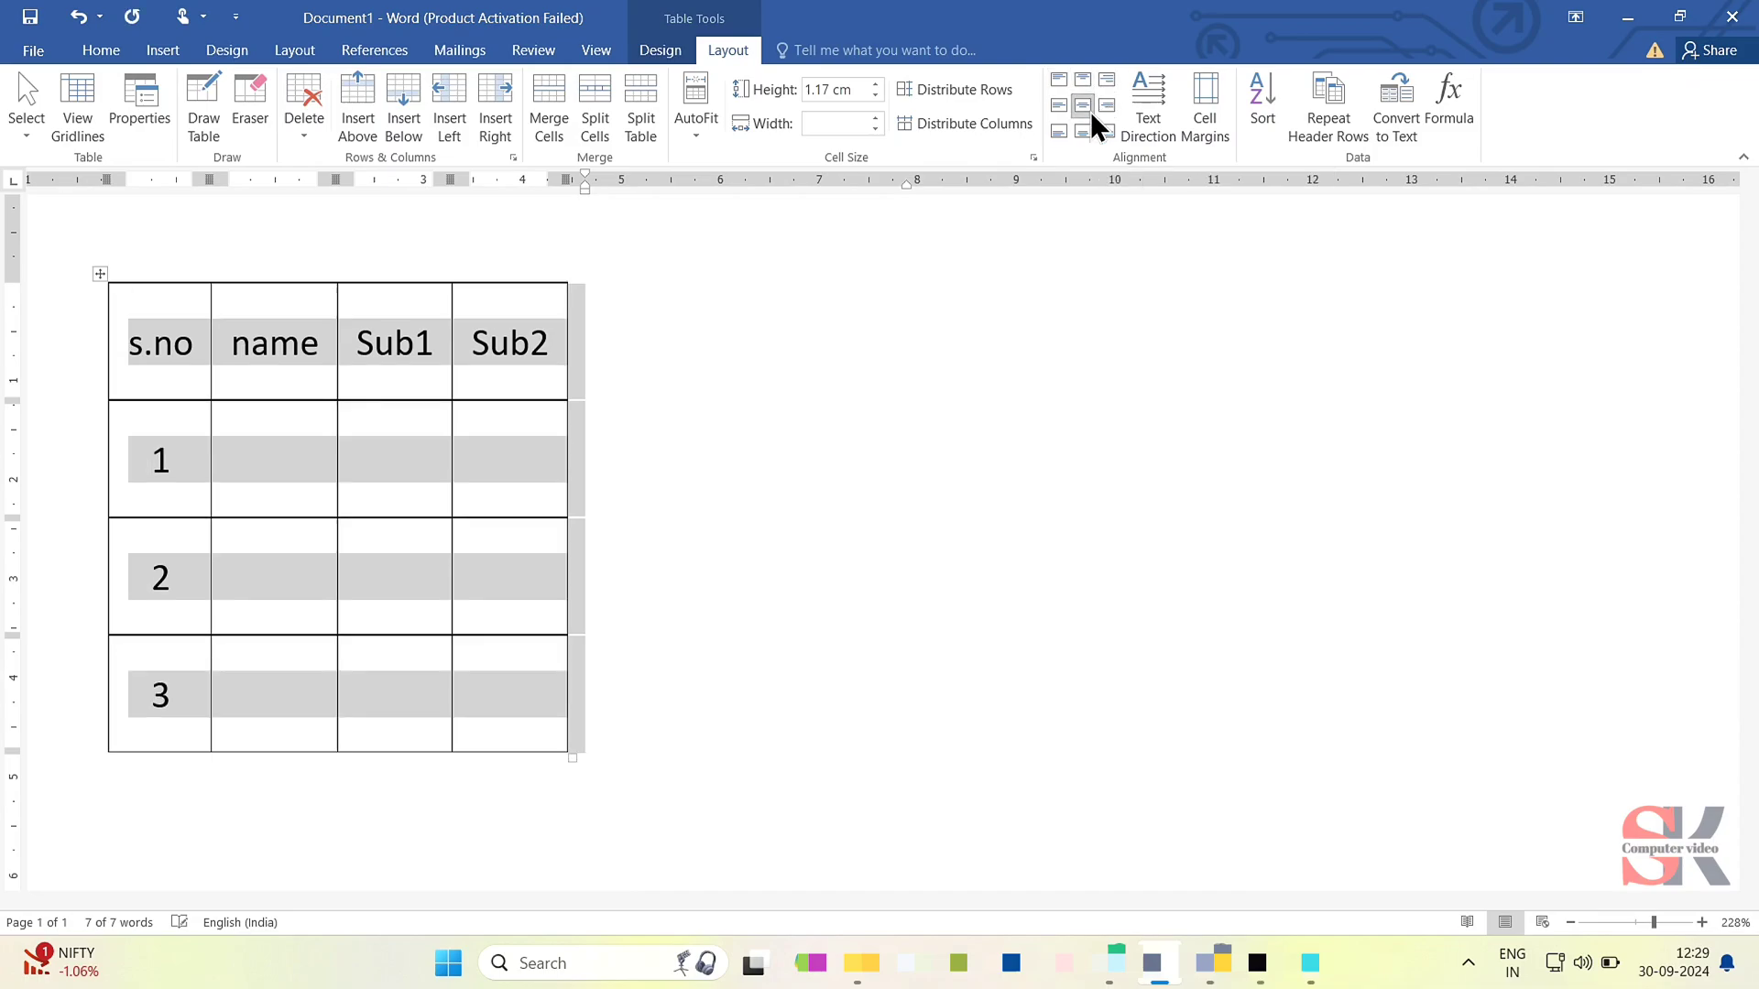
left_click(1083, 132)
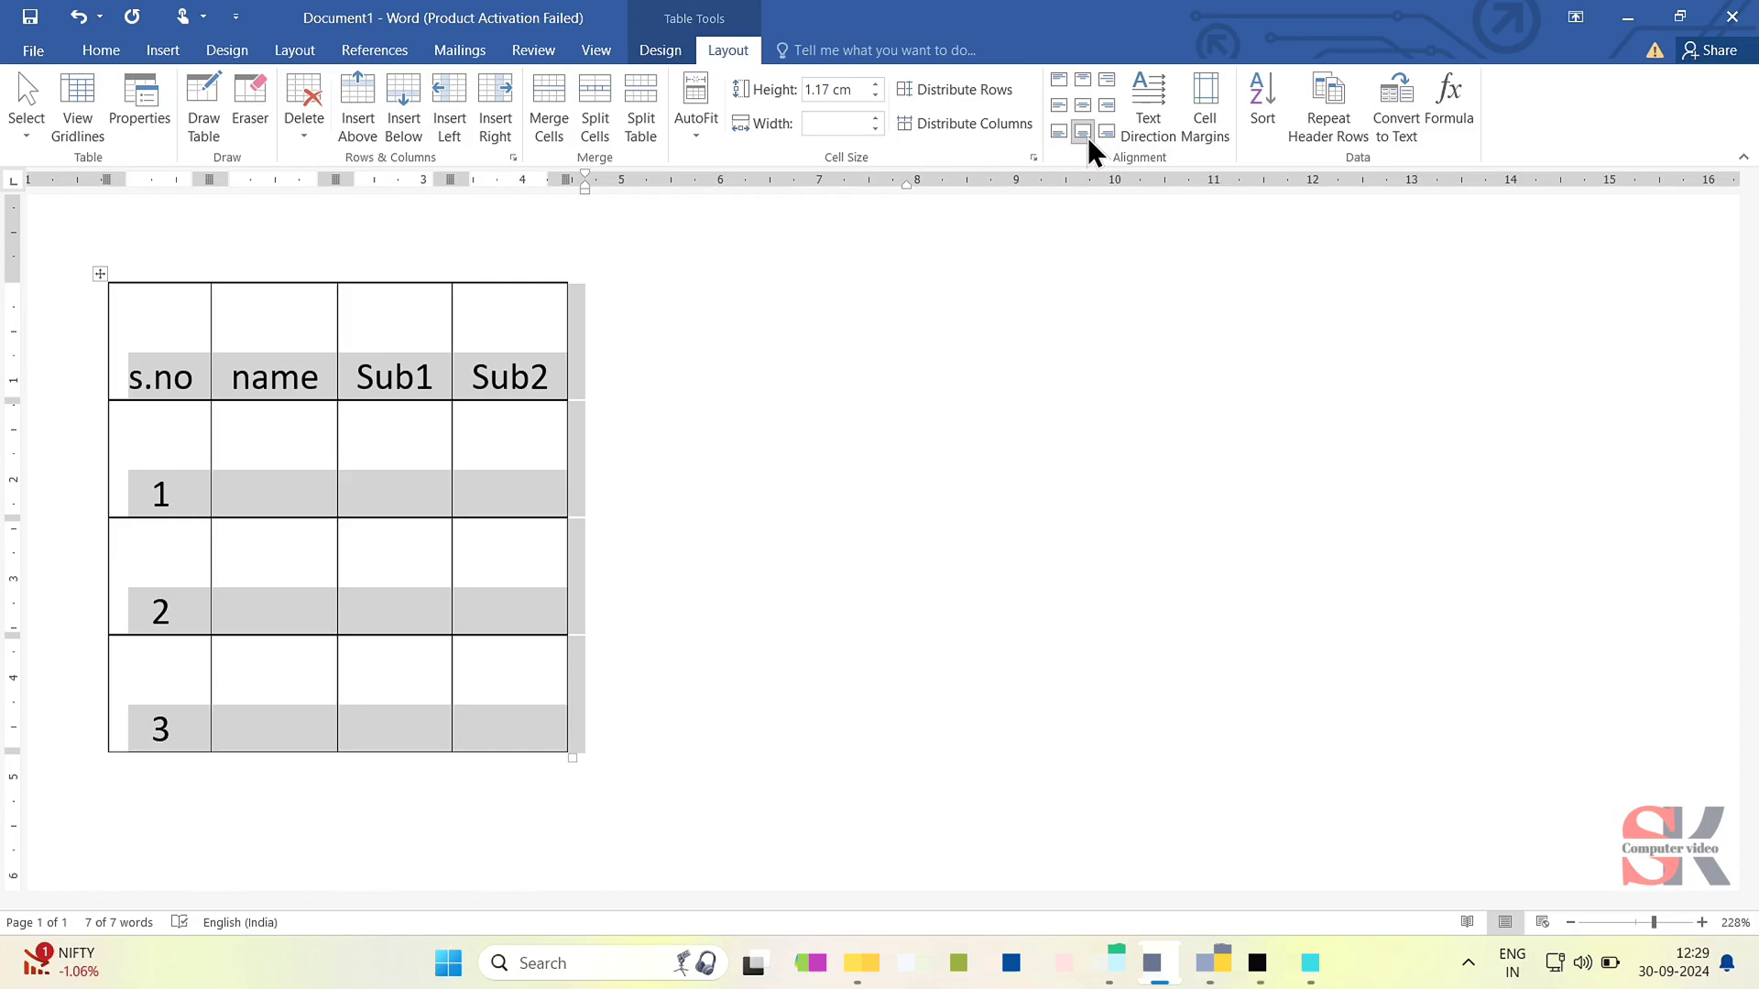
left_click(1091, 101)
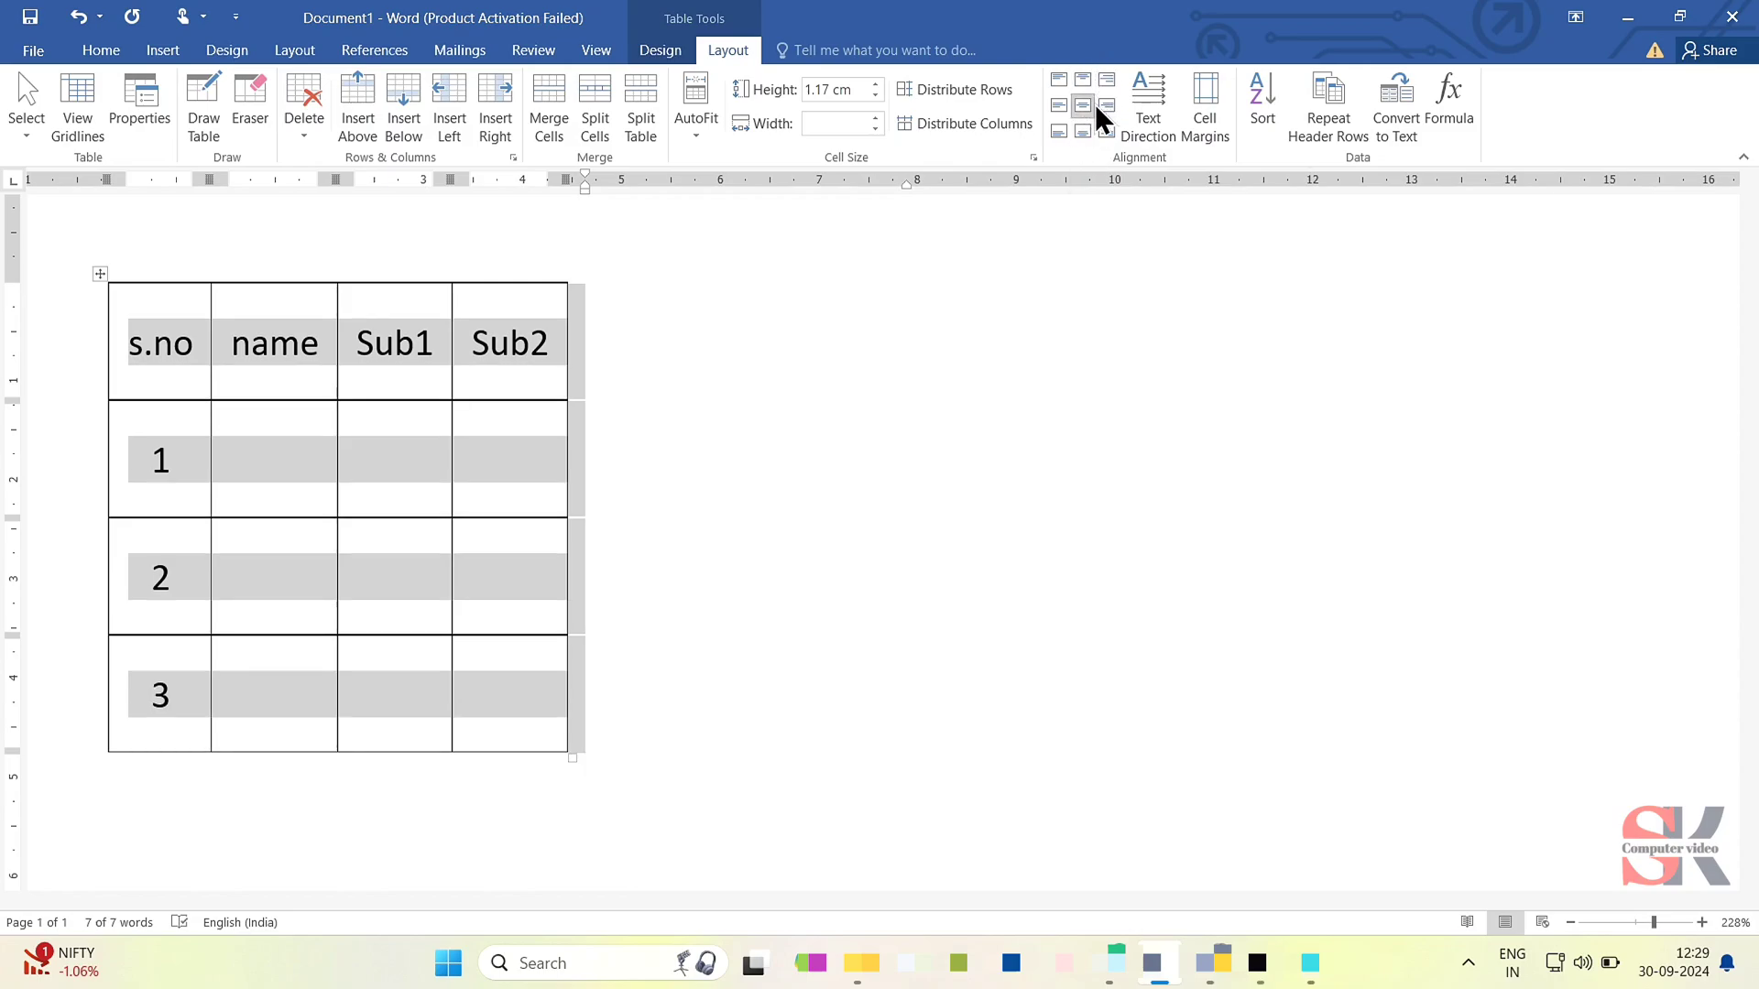
left_click(1079, 83)
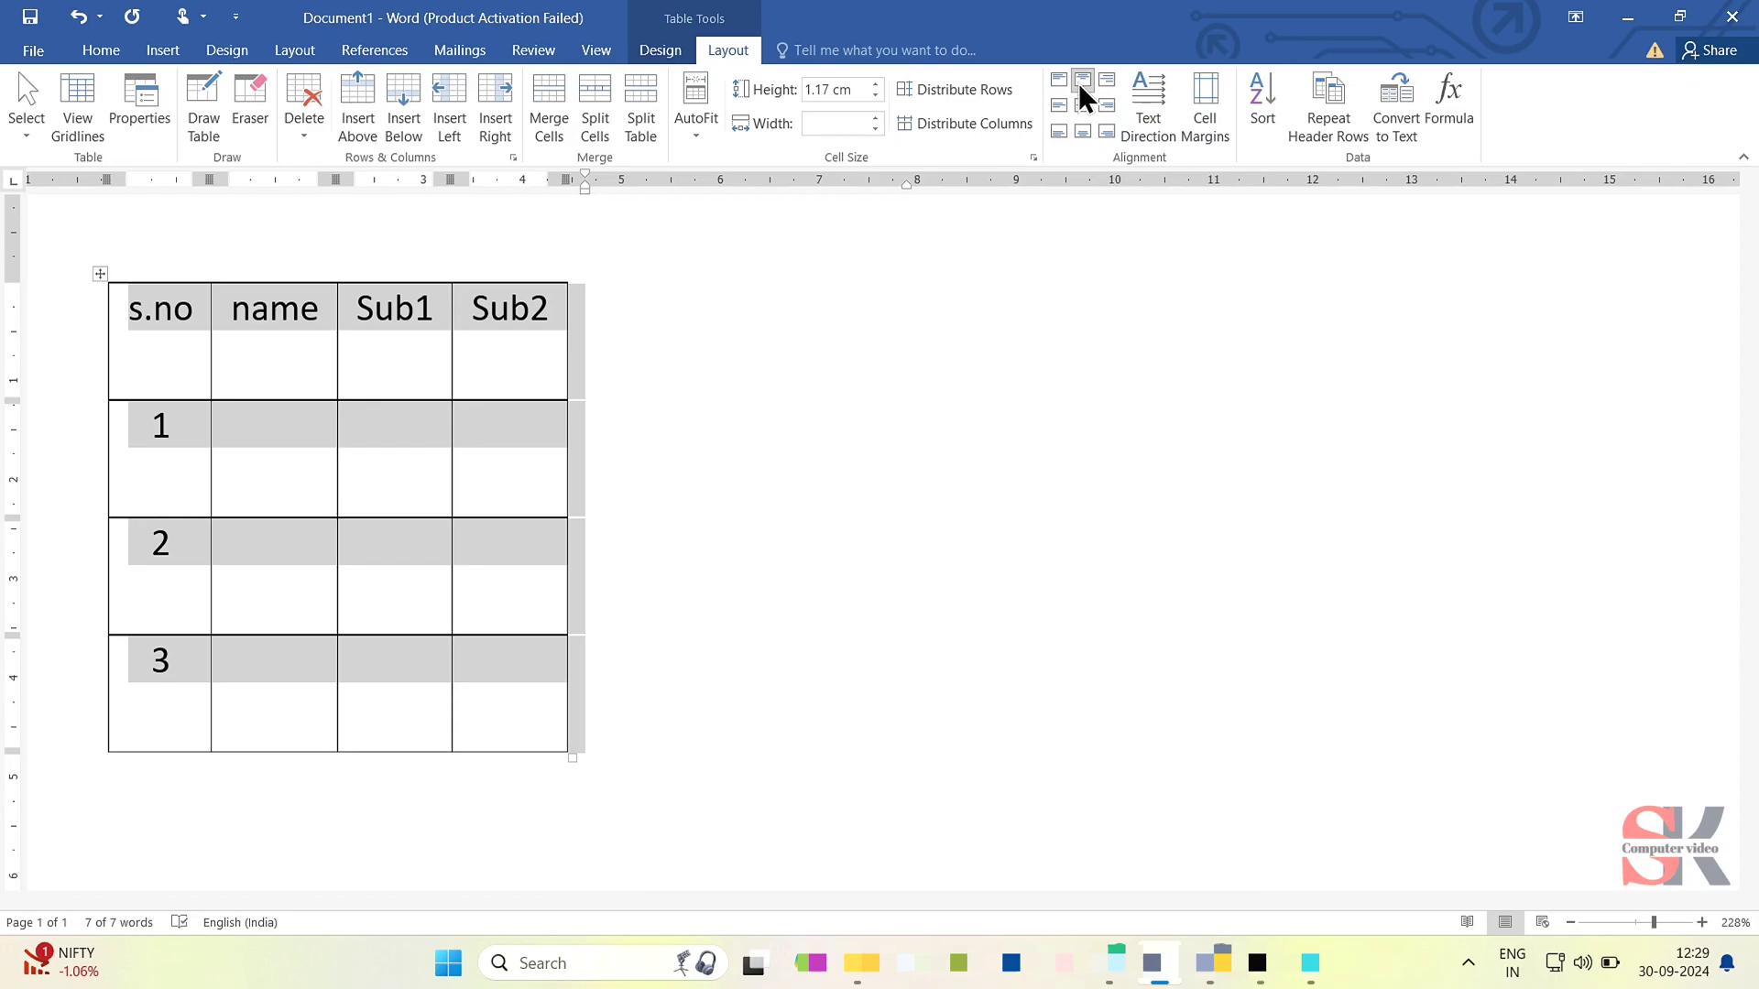
left_click(1086, 106)
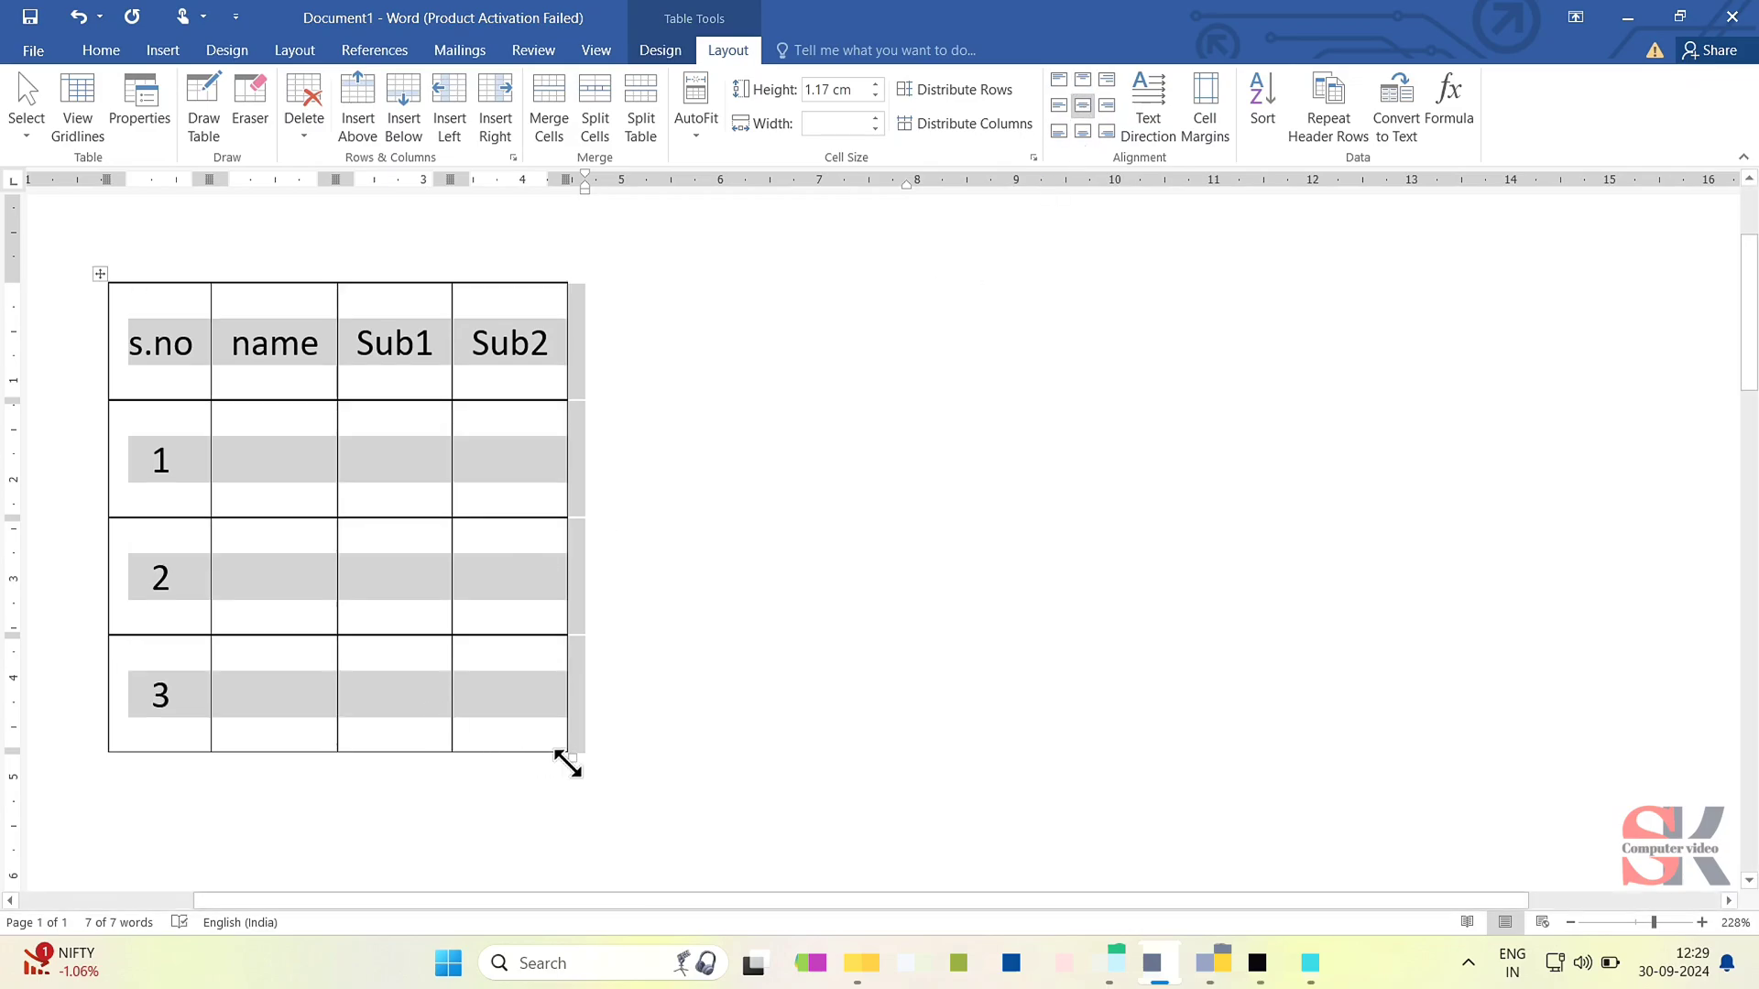
left_click_drag(572, 759, 812, 807)
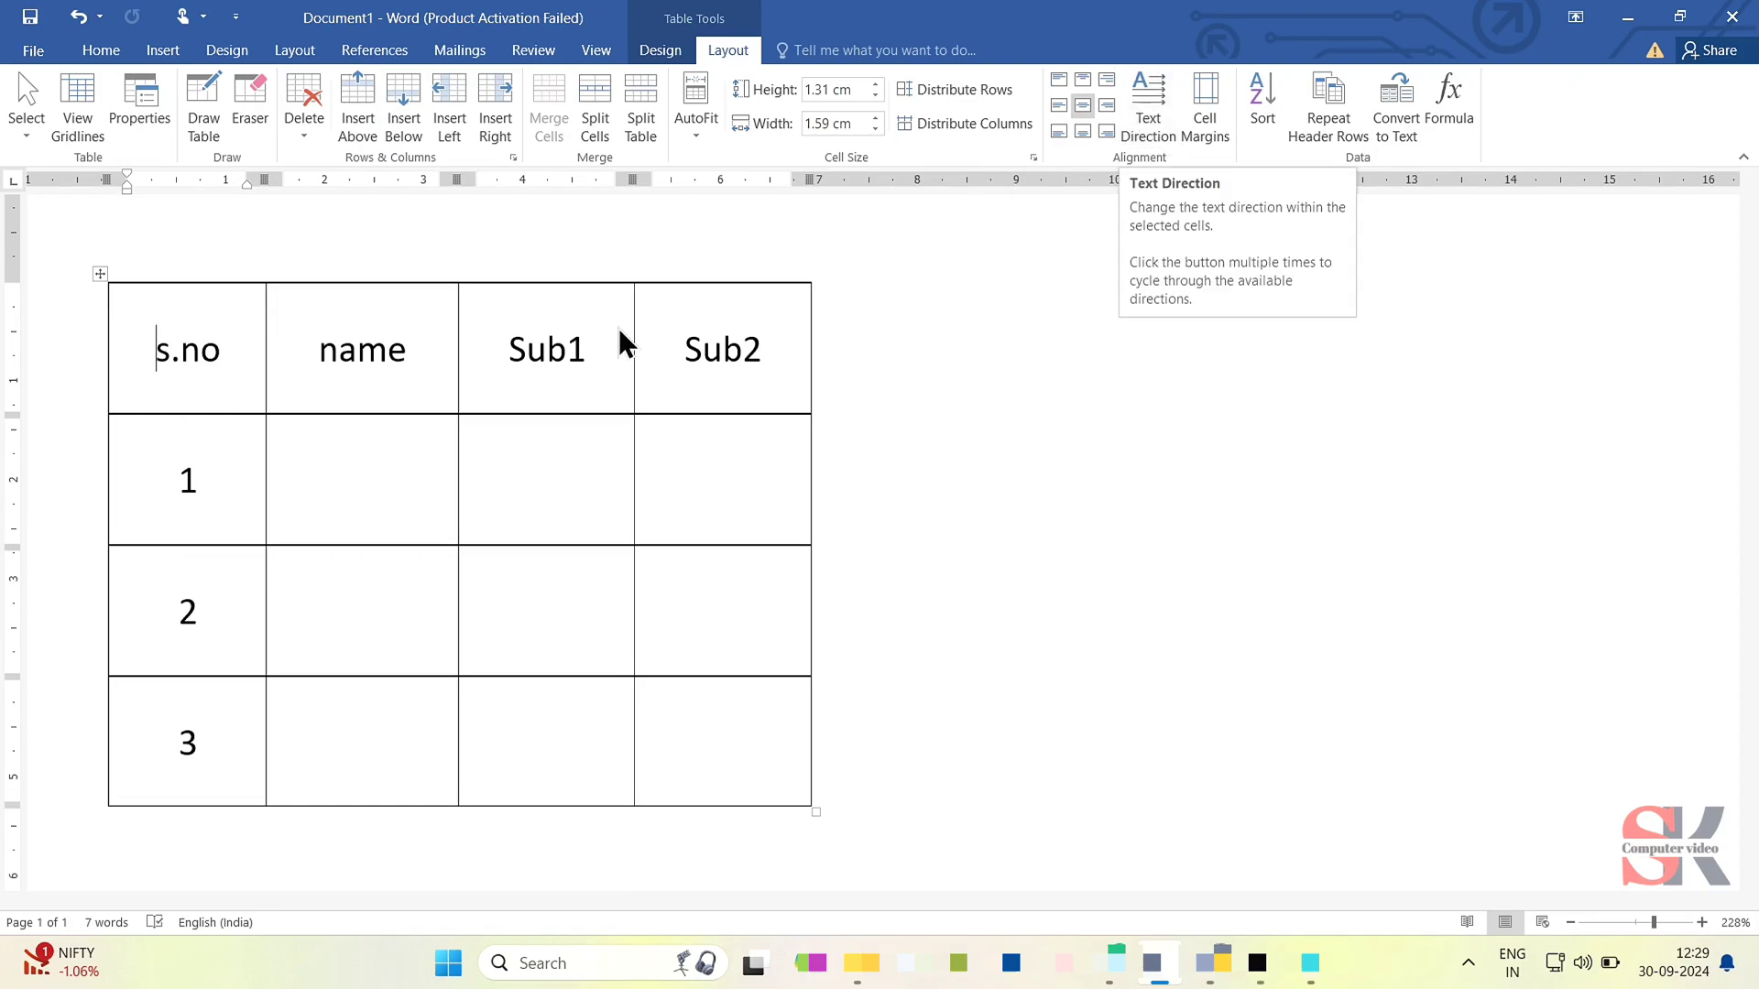
- Cycle the header row's text direction through the vertical orientations and back to horizontal
left_click_drag(220, 371, 734, 369)
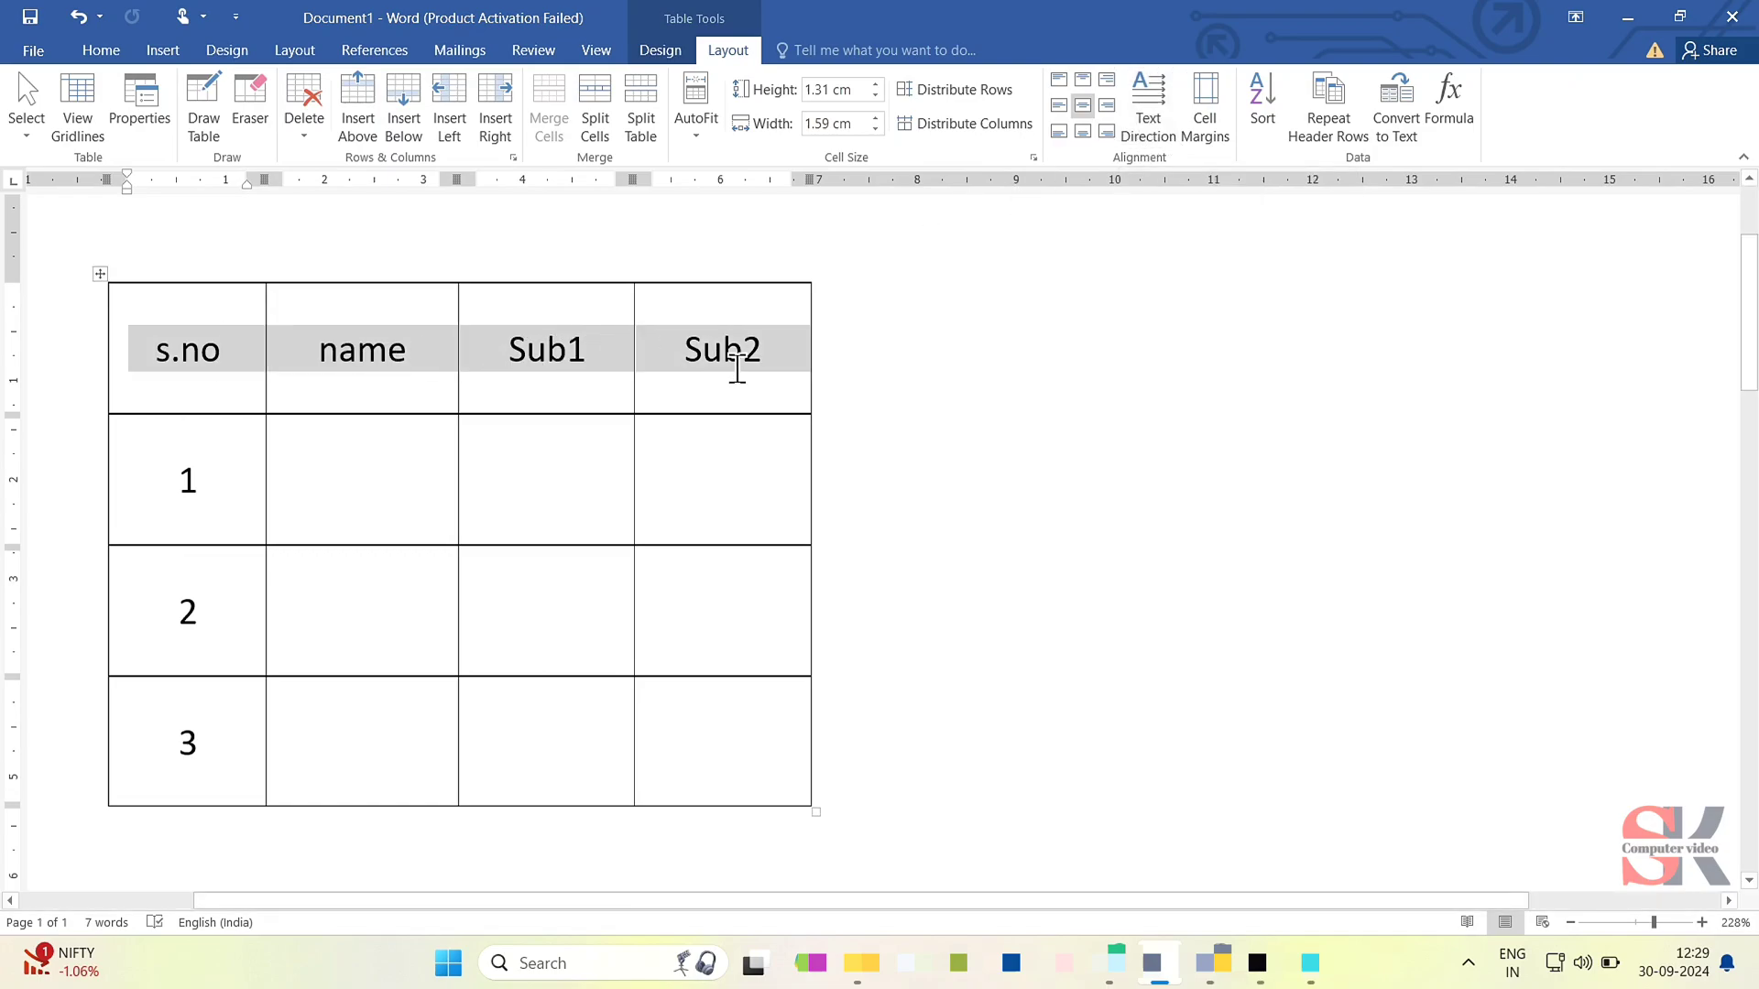
left_click(1168, 104)
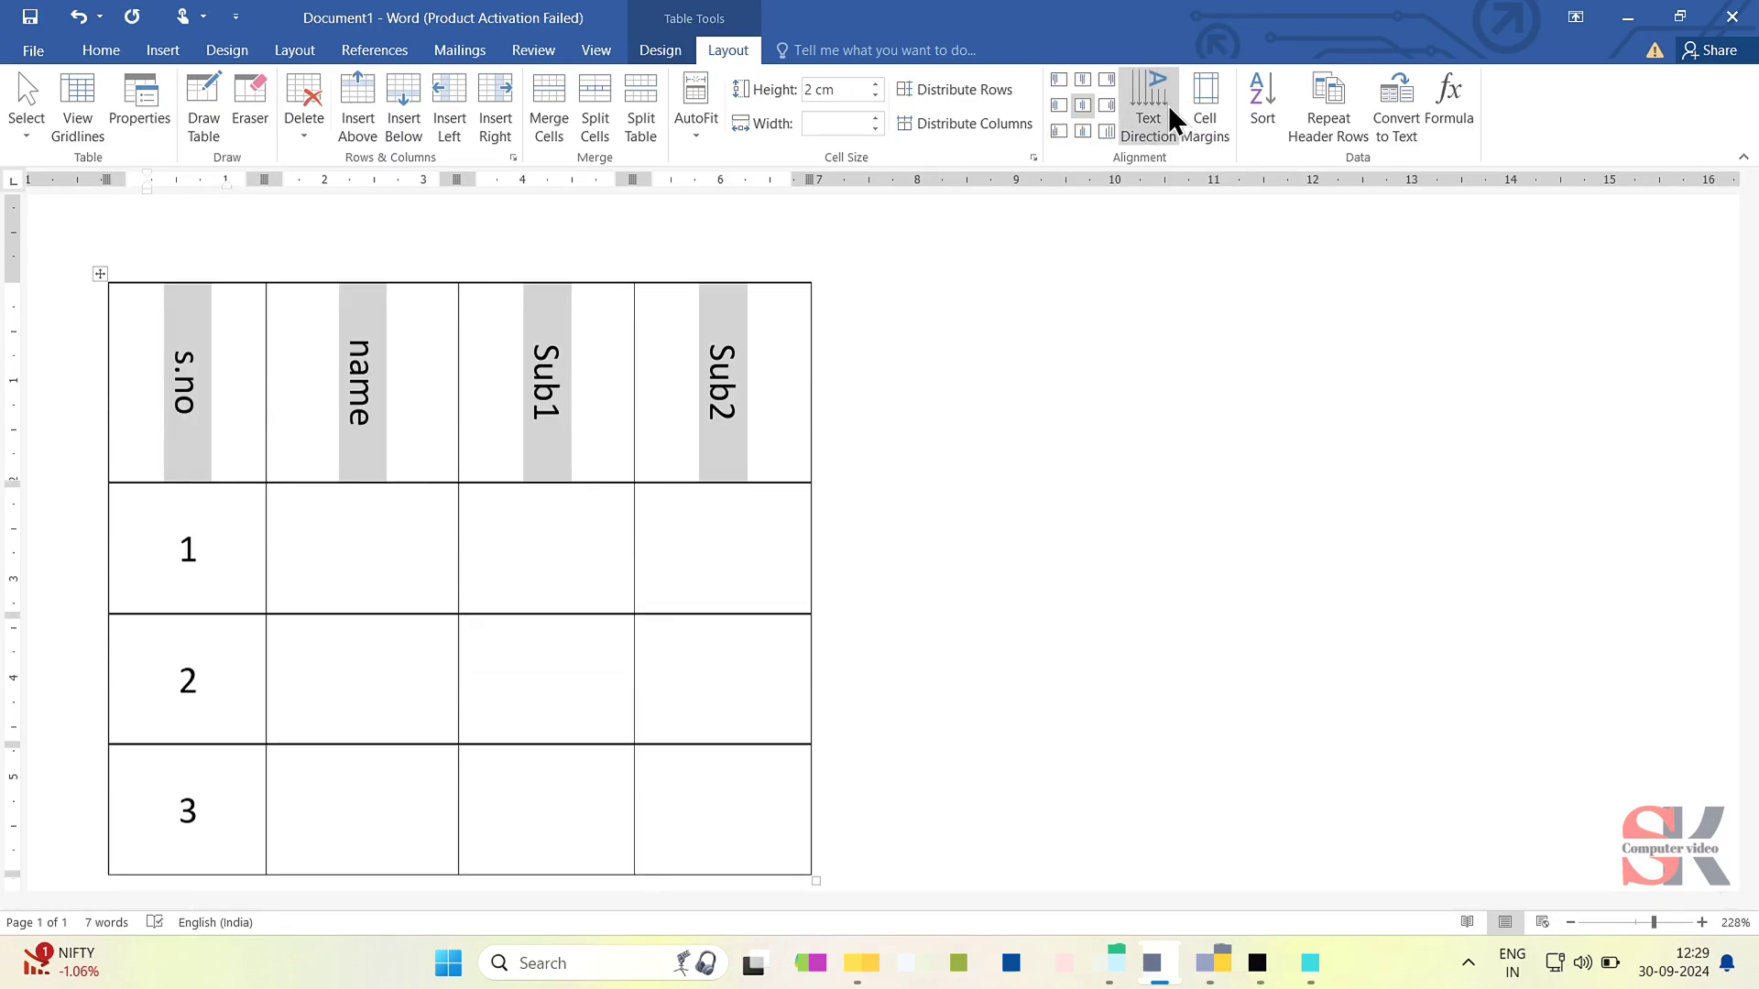
left_click(1168, 104)
left_click(1168, 105)
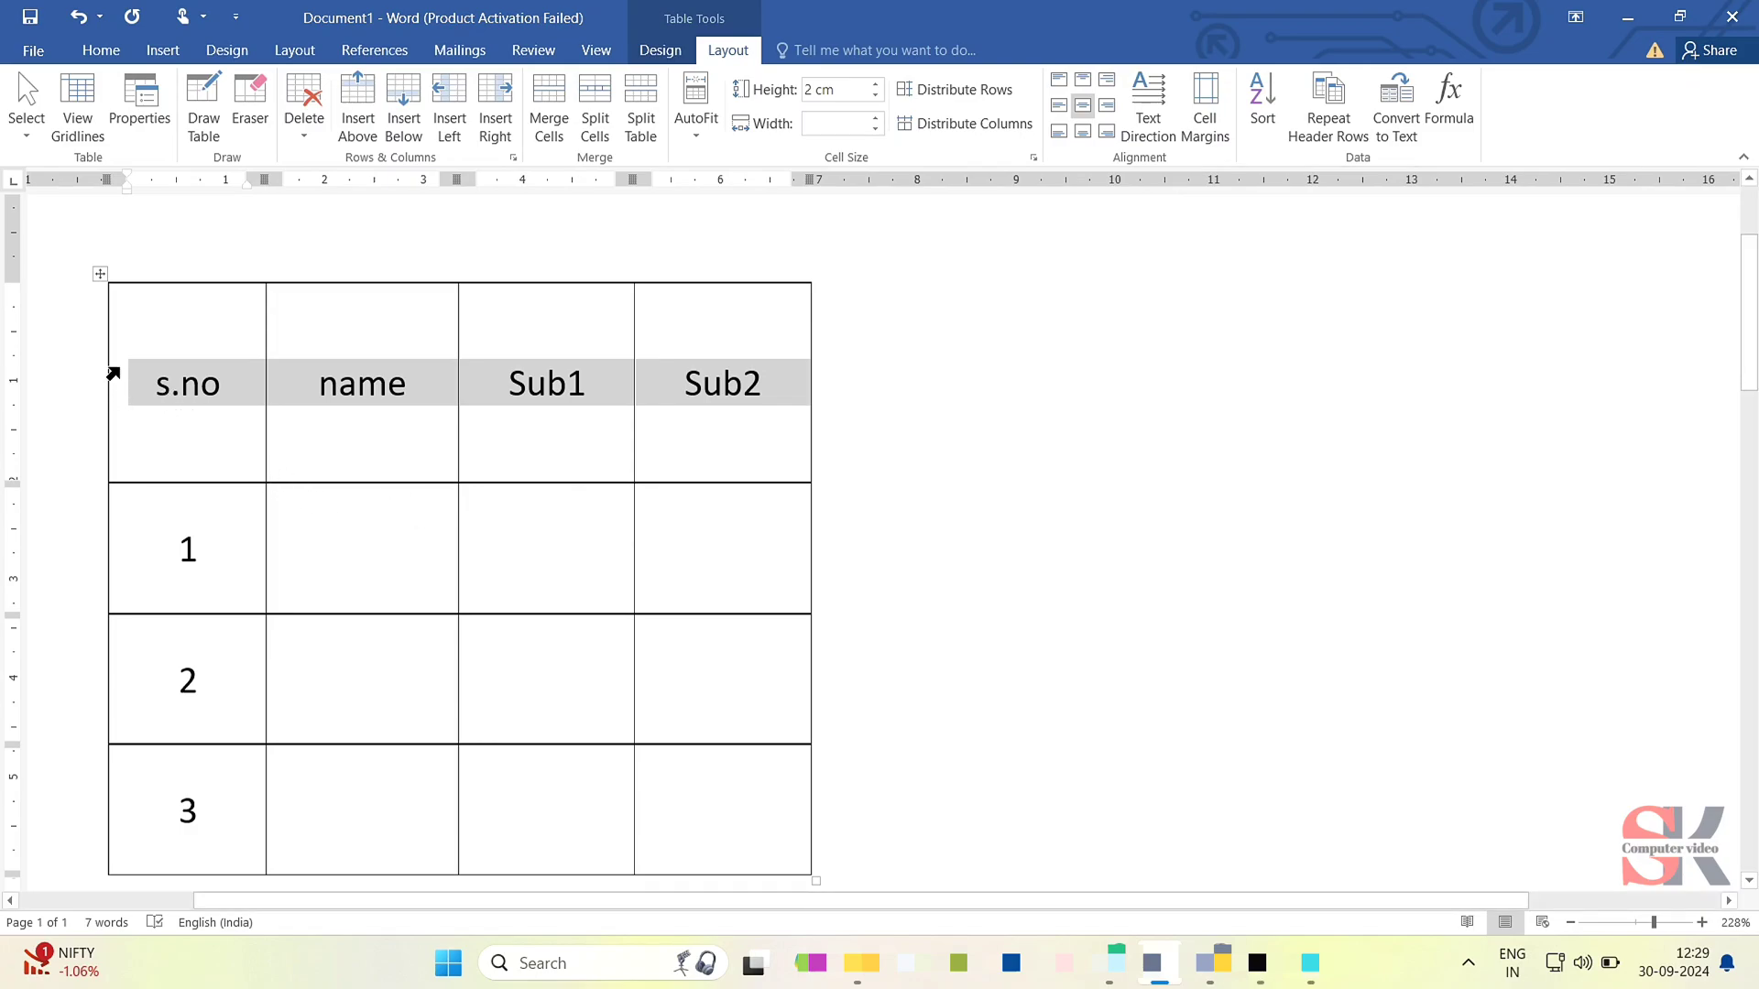
- Remove the table's left and right default cell margins
left_click(1222, 83)
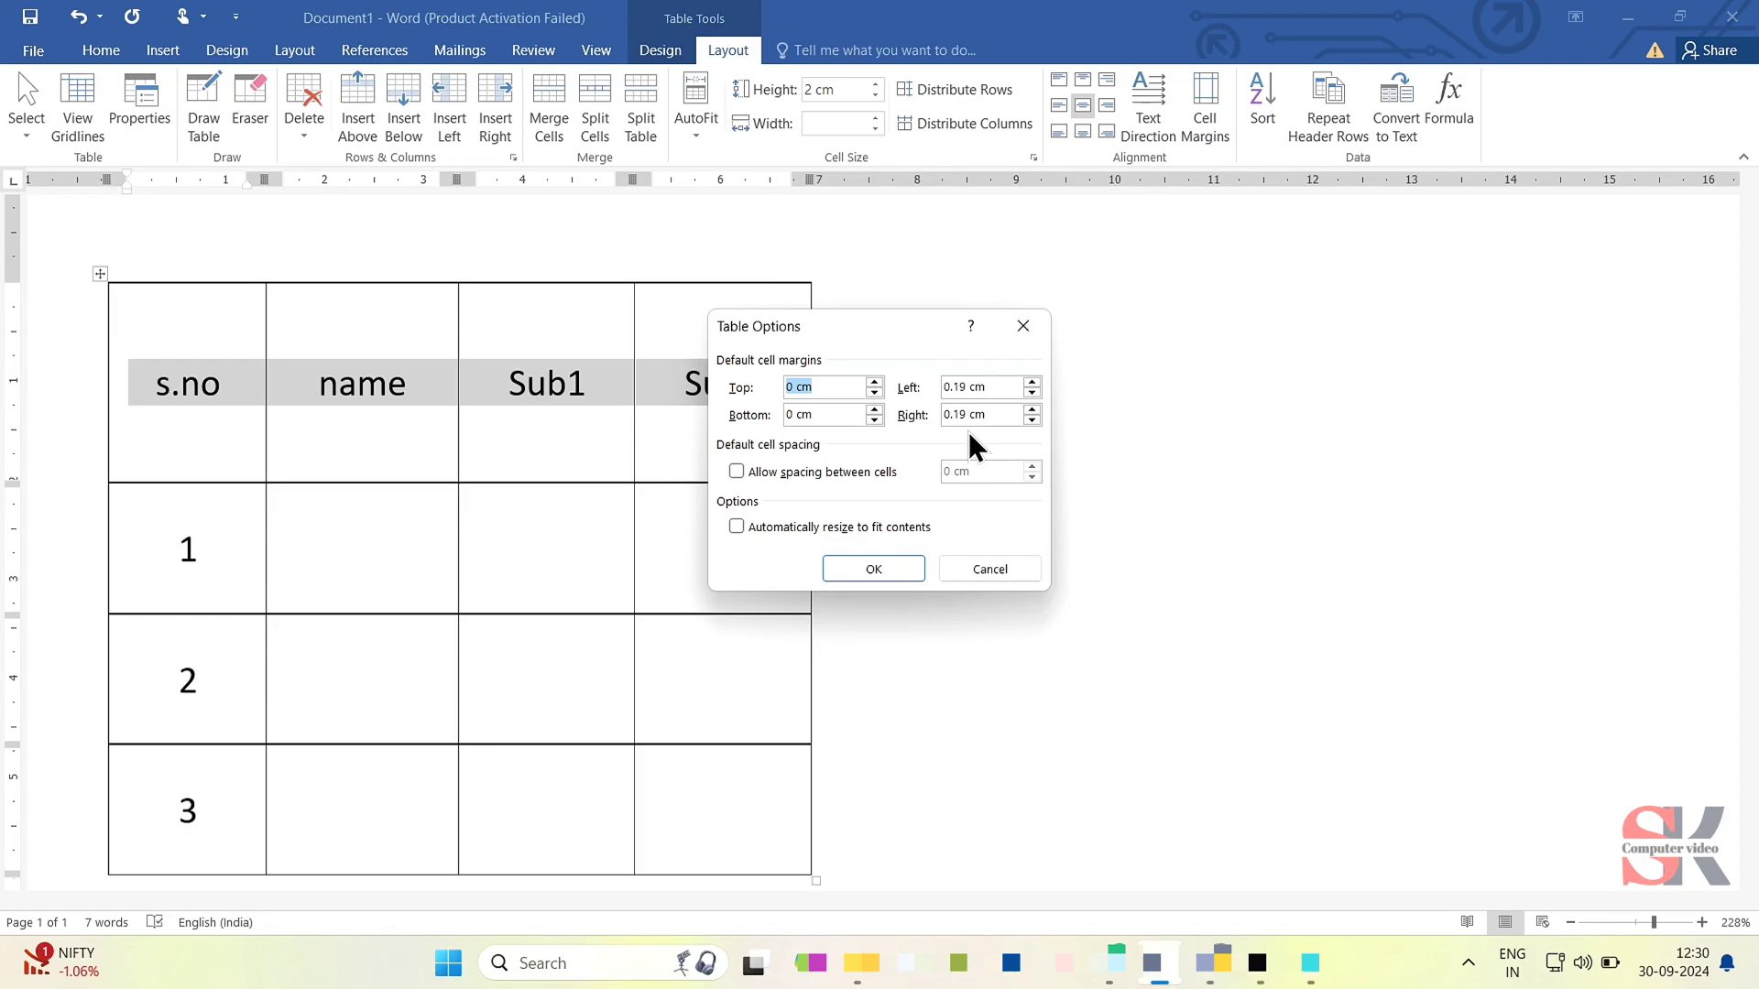
left_click_drag(998, 380, 952, 387)
key("BackSpace")
left_click_drag(999, 416, 937, 432)
left_click(910, 569)
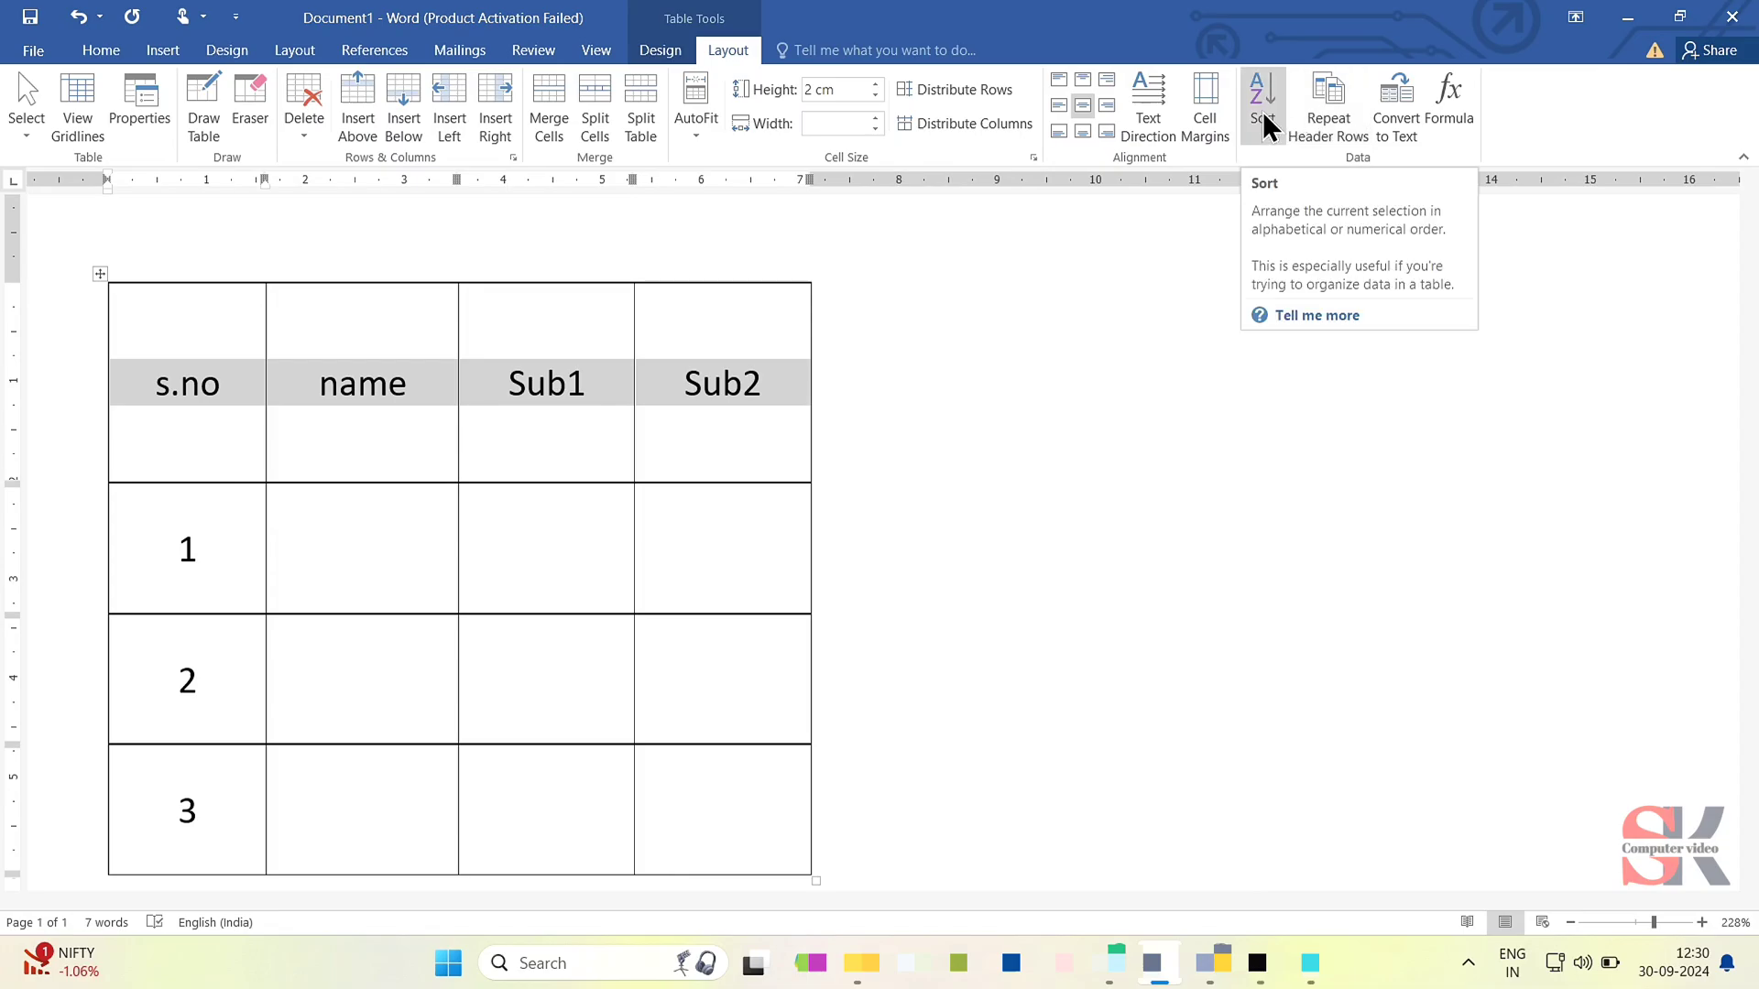
left_click(125, 51)
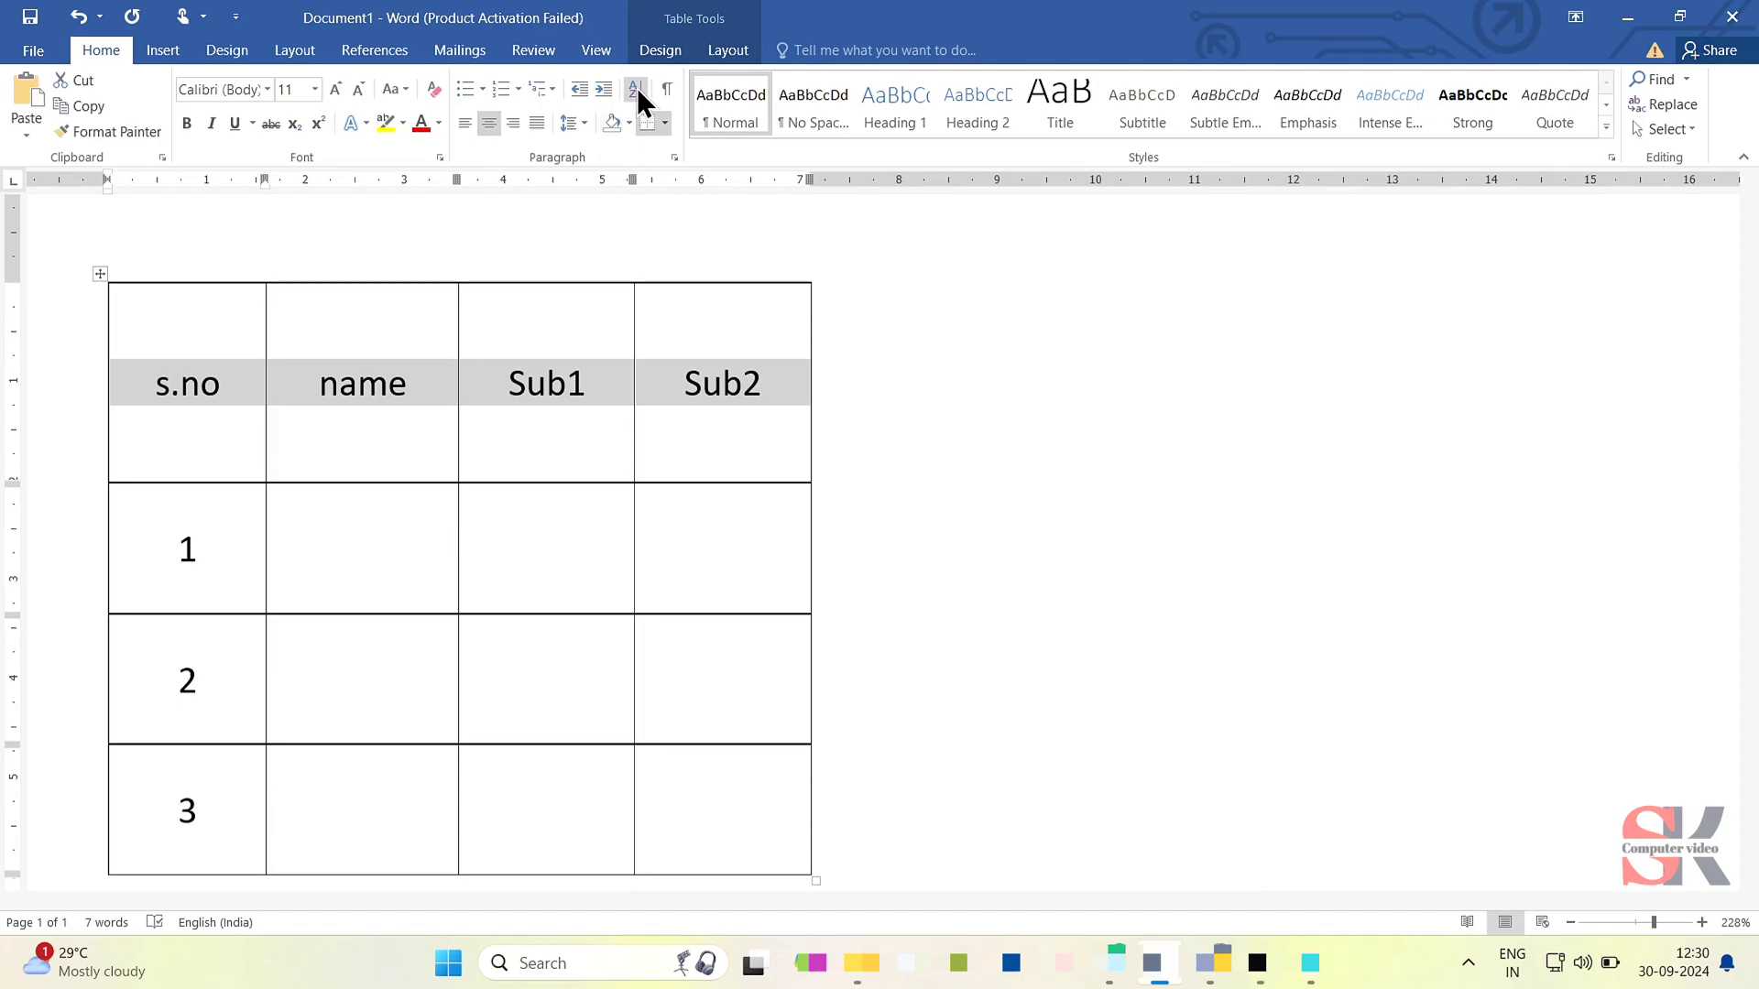
left_click(734, 51)
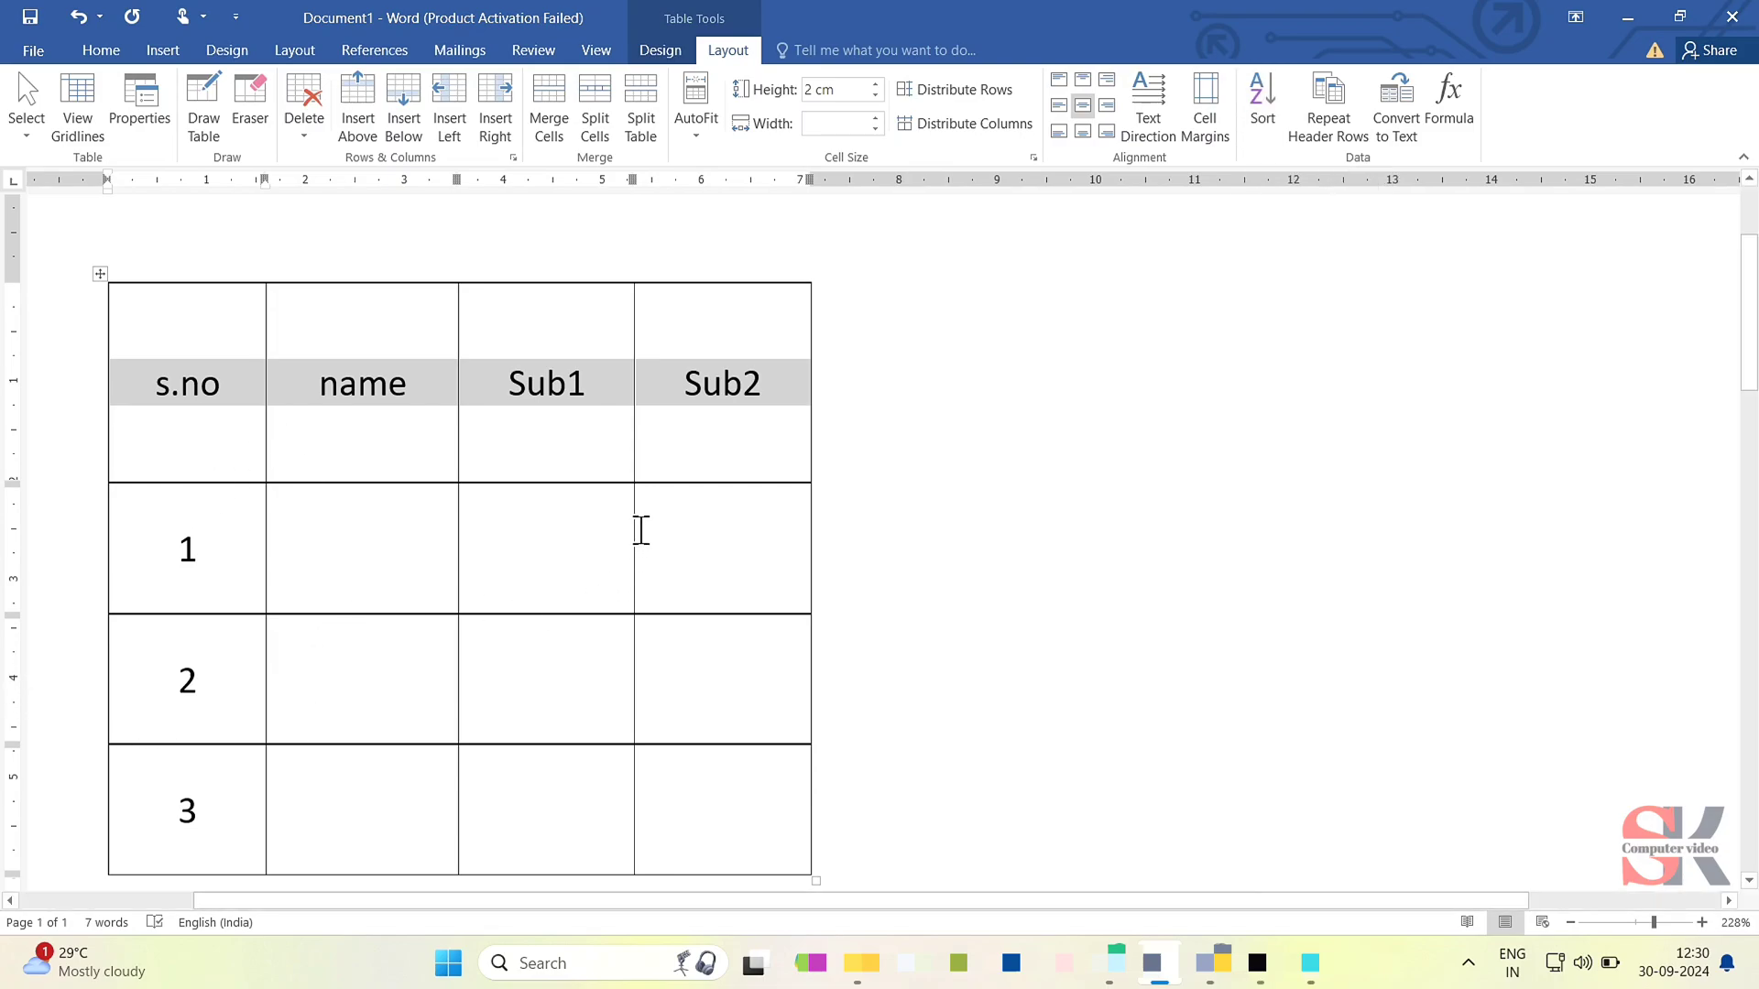
- Widen the table to about 14 cm and insert an empty column after Sub2, placing the cursor in its header cell
scroll(651, 530, "down", 3)
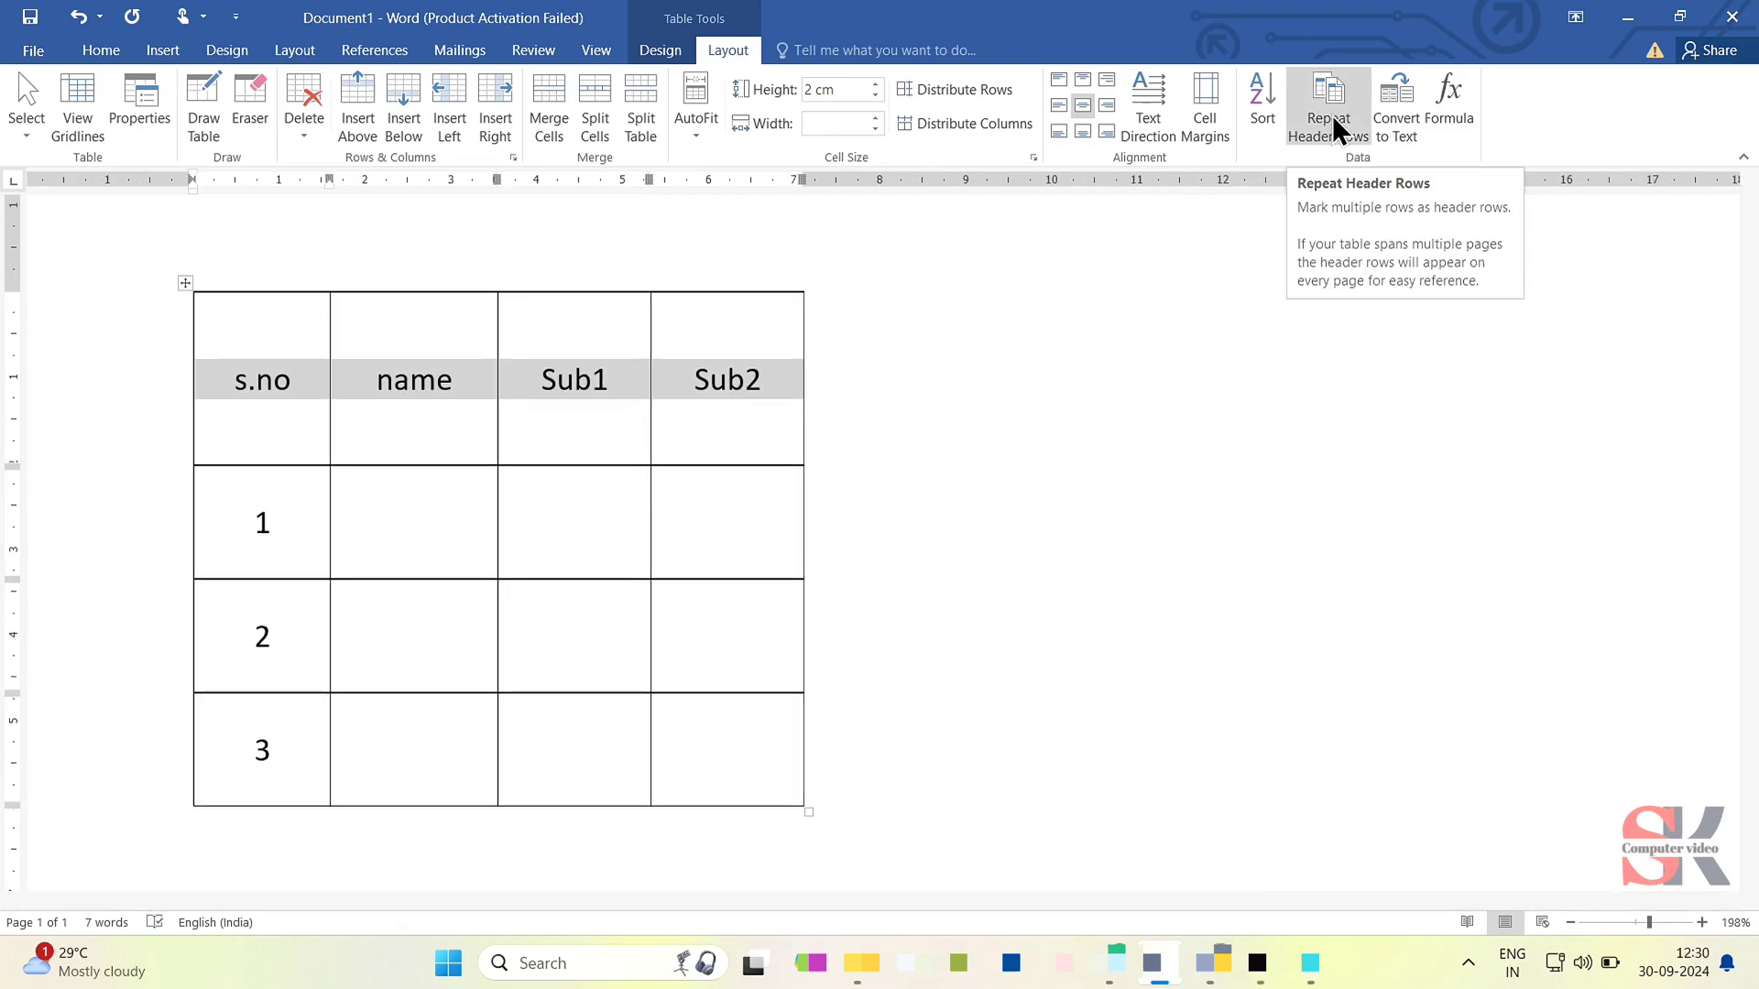
scroll(641, 589, "down", 2)
scroll(625, 588, "down", 2)
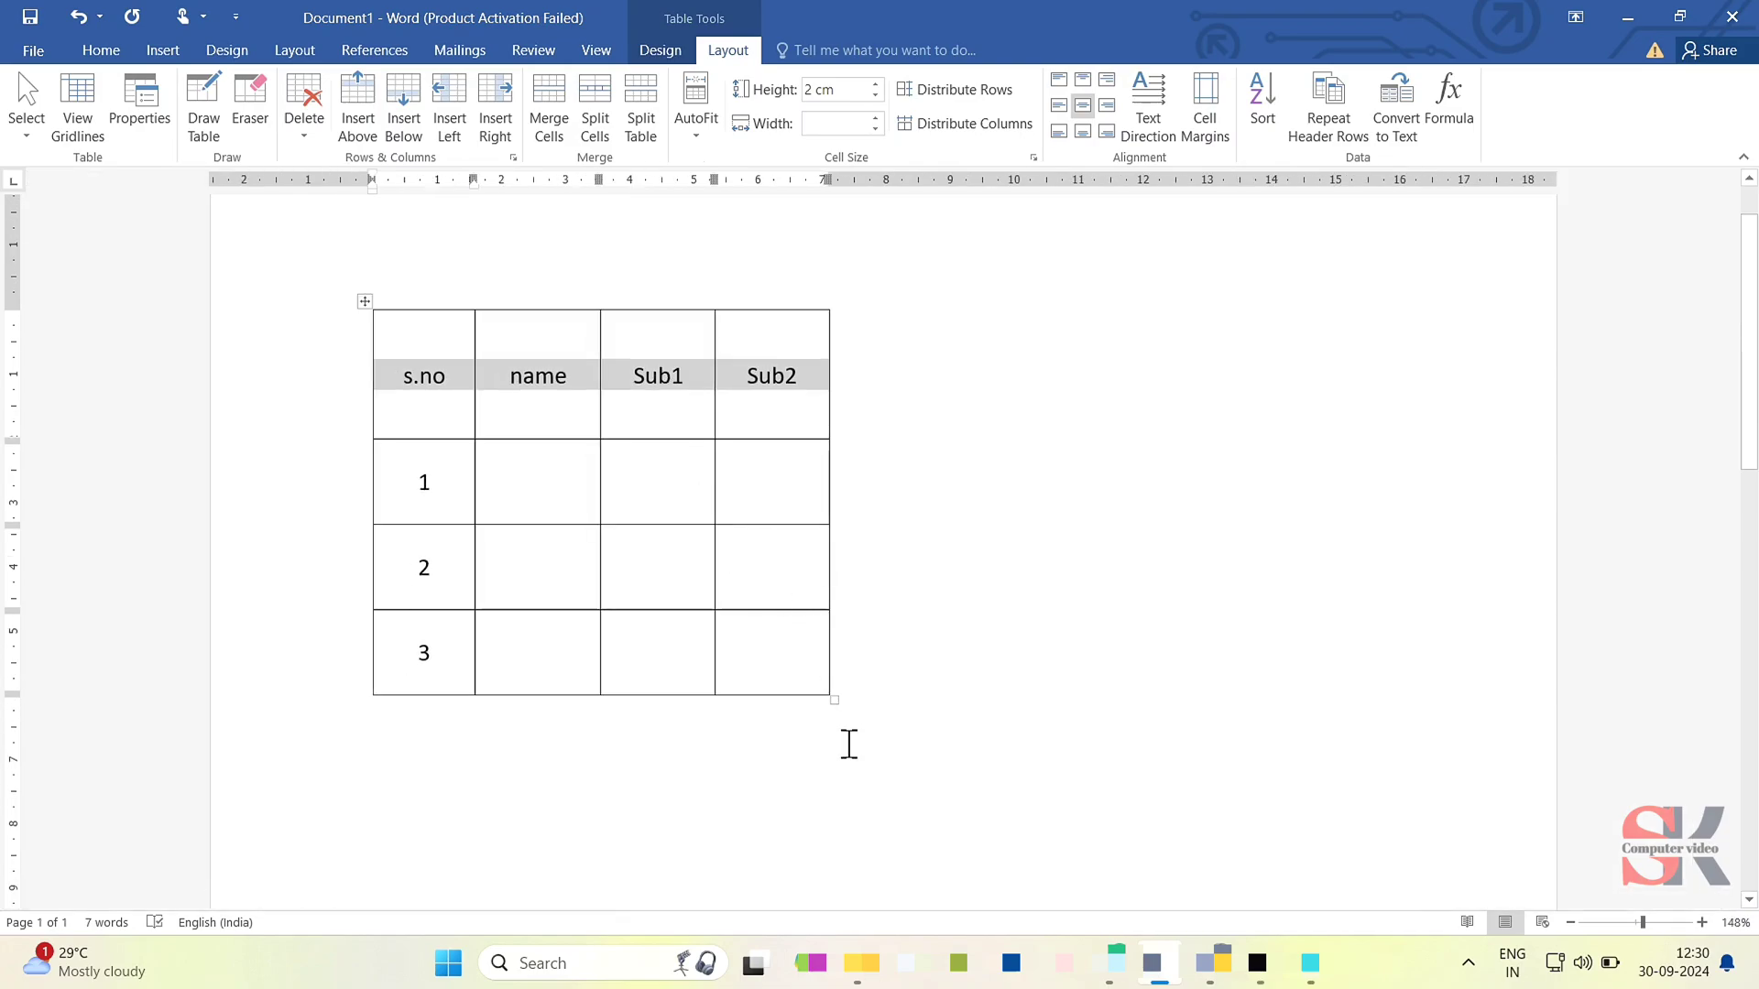
left_click_drag(834, 700, 1295, 706)
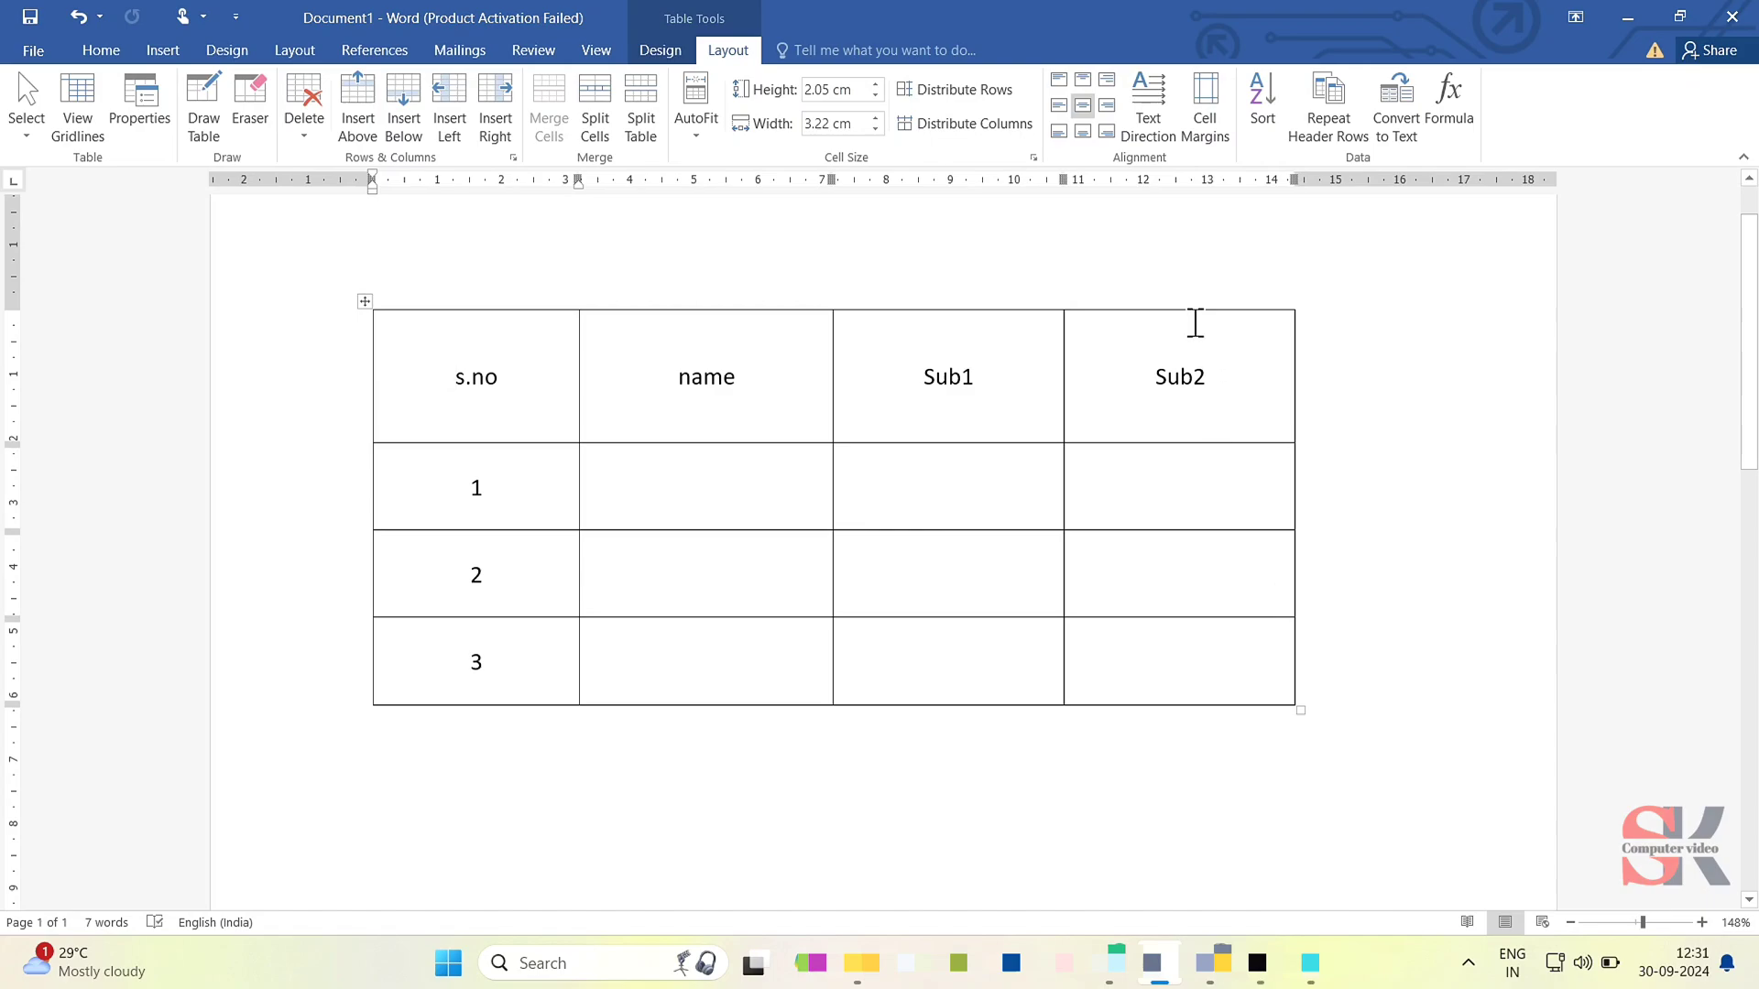
left_click(500, 117)
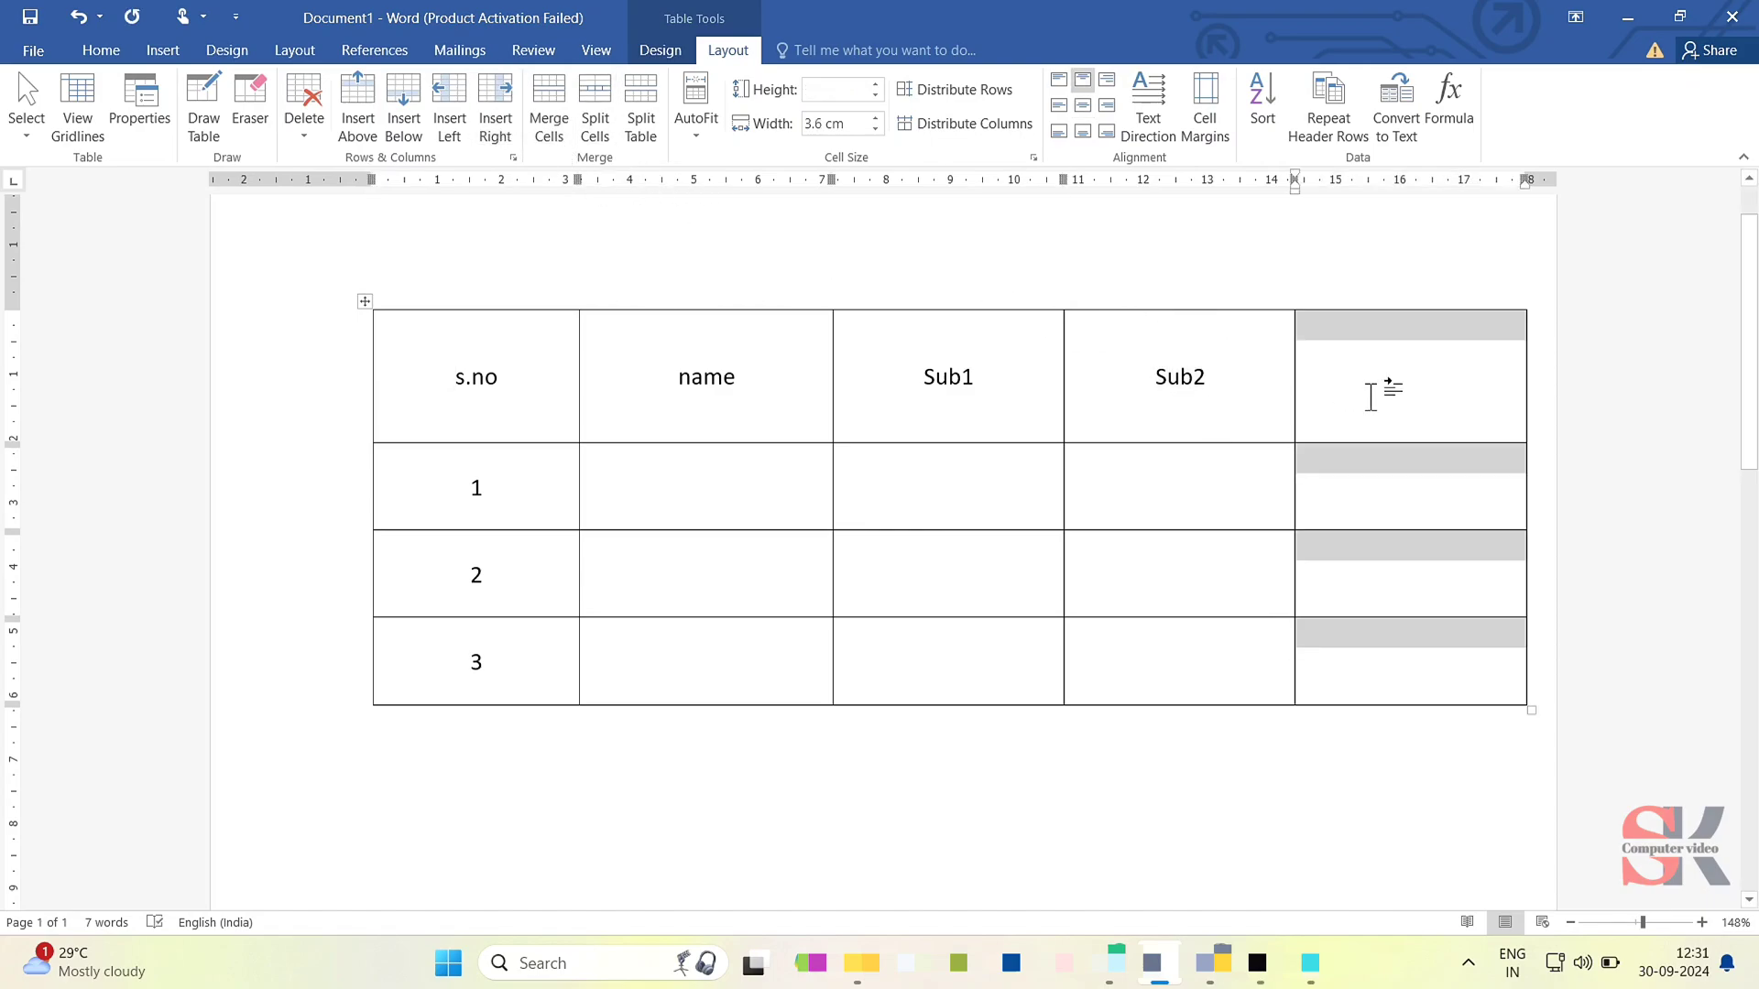
left_click(1370, 397)
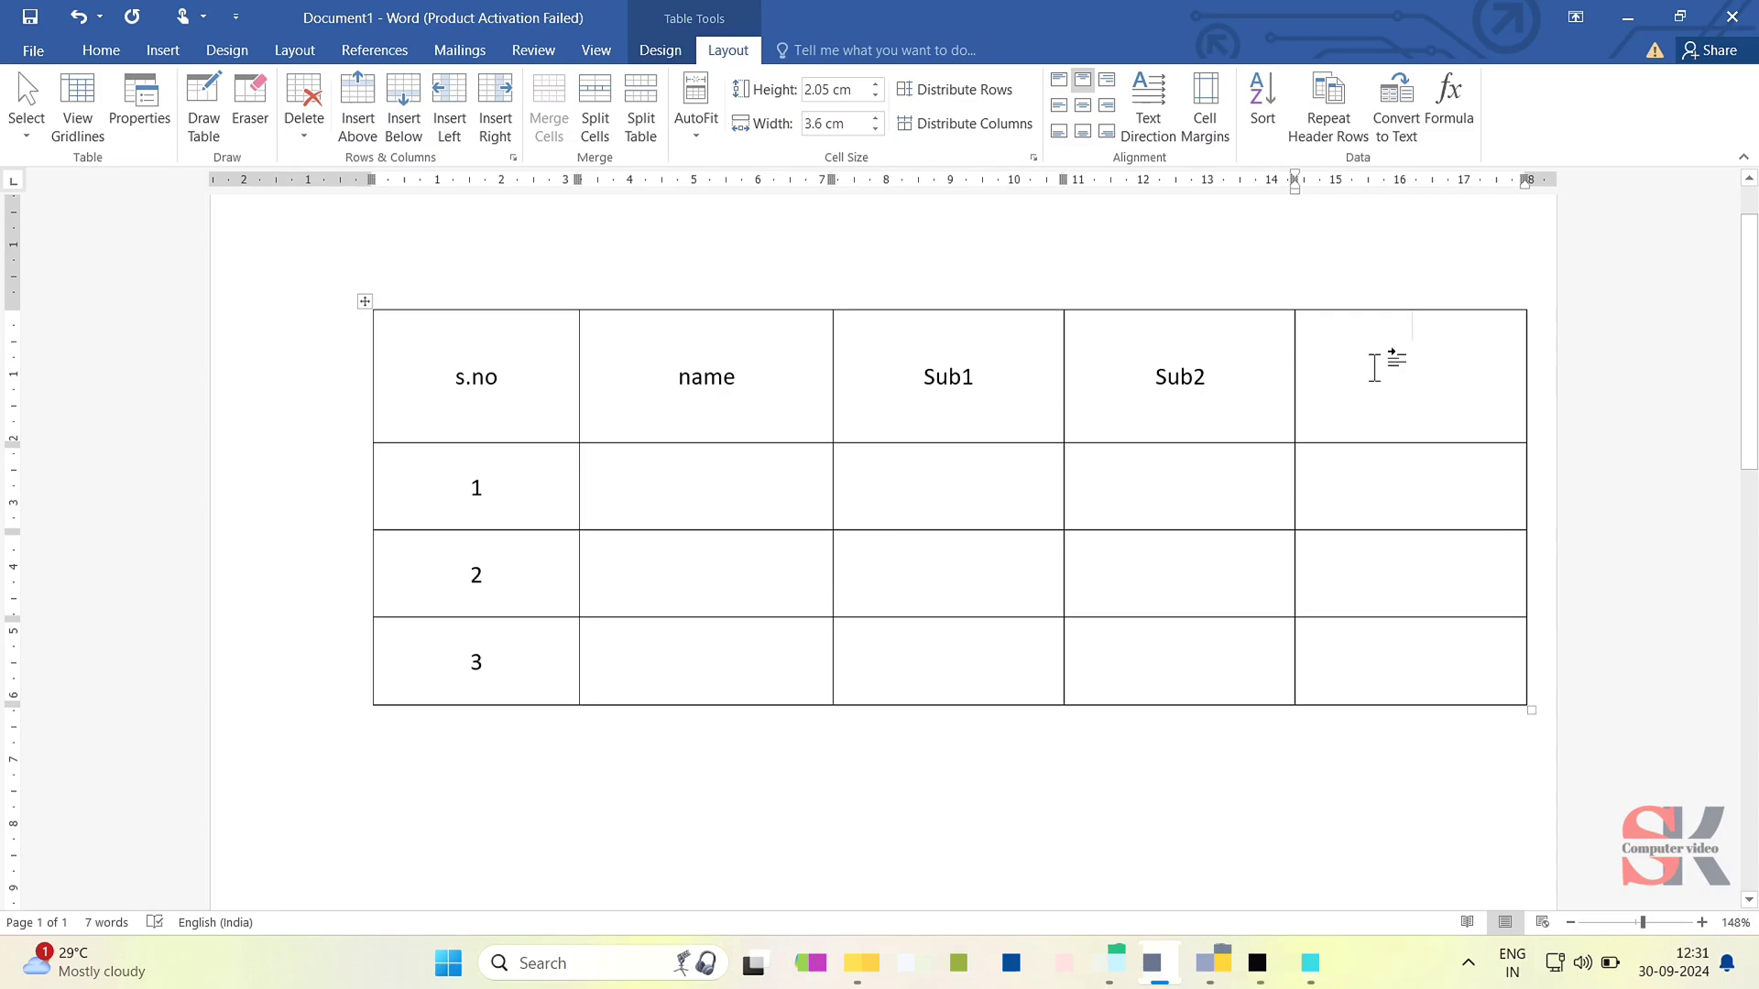
- Enter Sub3 as the header of the empty last column and align it to the centre of its cell
type("Sub3")
left_click_drag(1475, 334, 1322, 330)
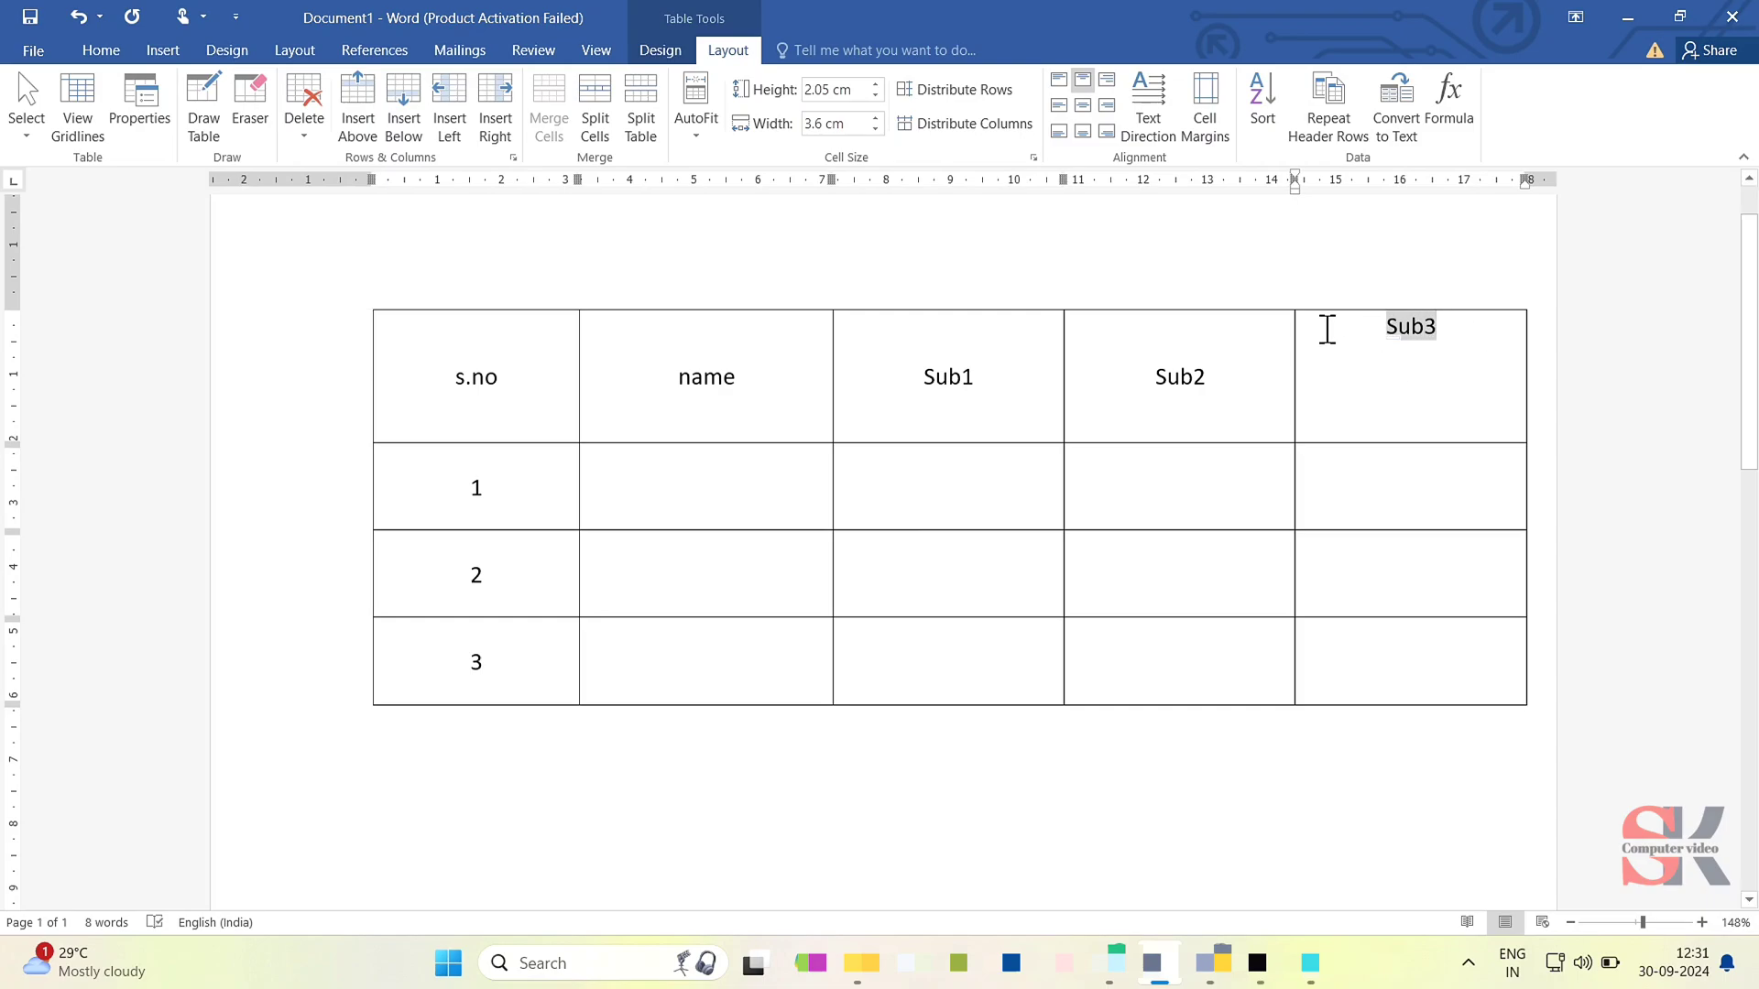
left_click(1085, 106)
left_click(1374, 379)
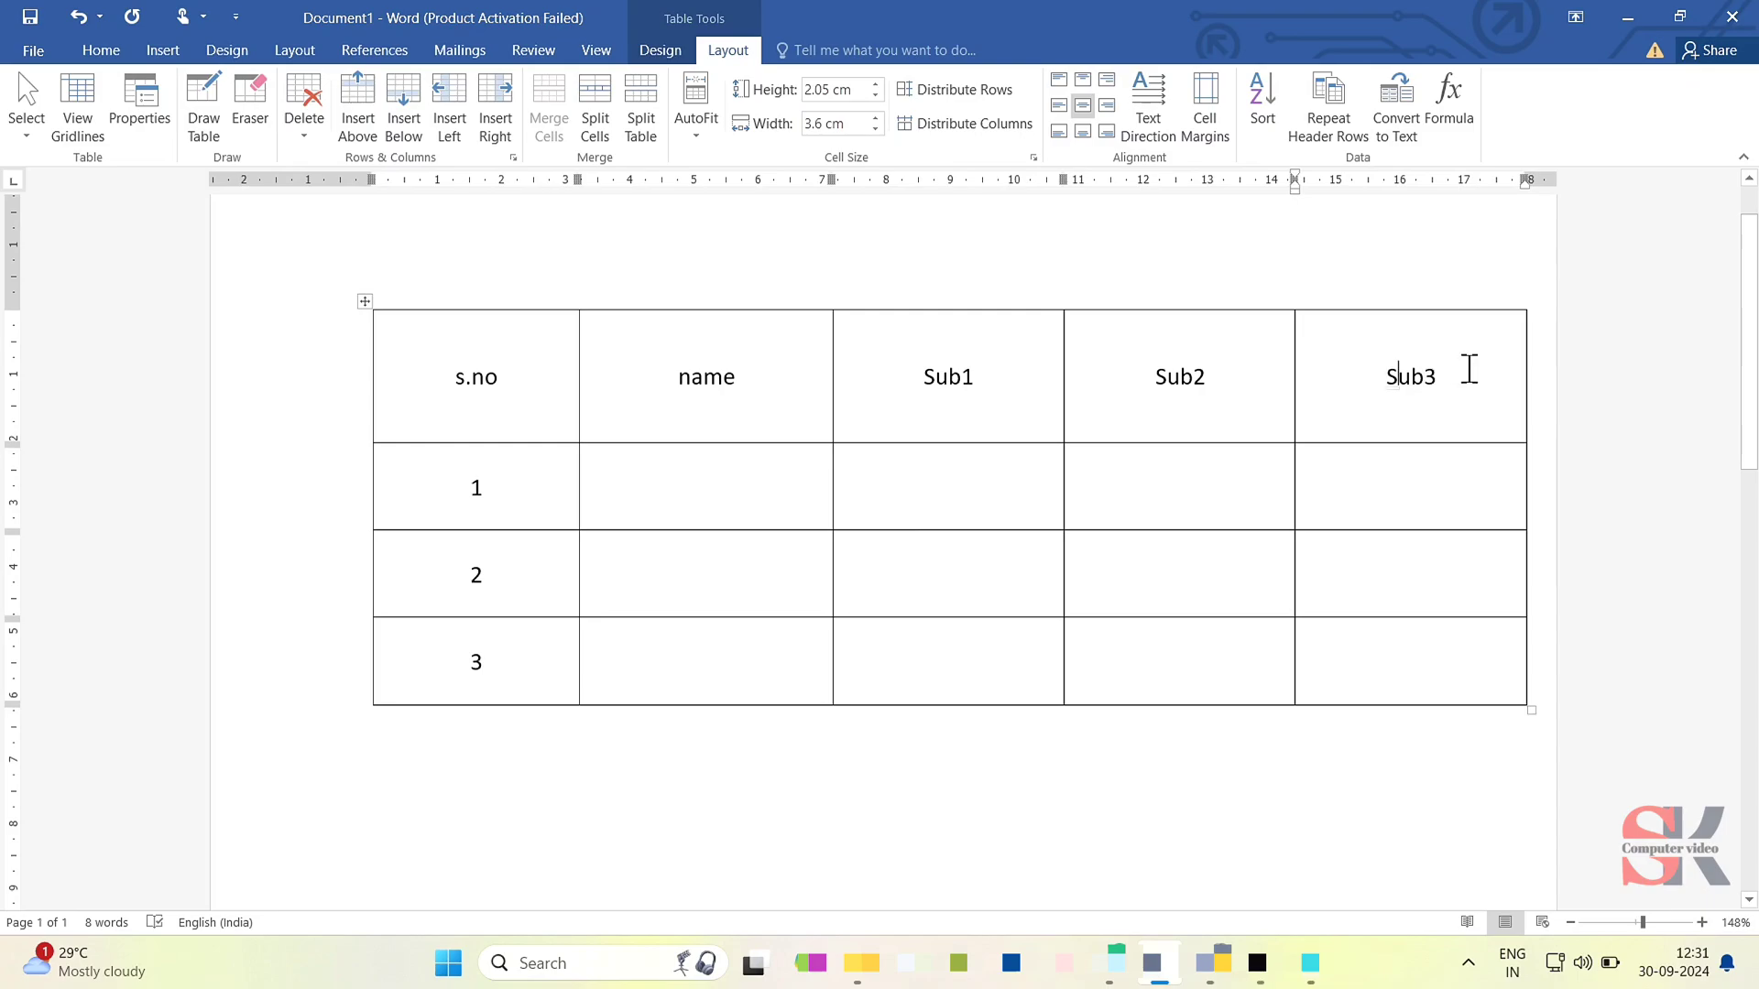
- Mark the complete header row, from s.no to Sub3, as a repeating header row
left_click_drag(1460, 370, 561, 388)
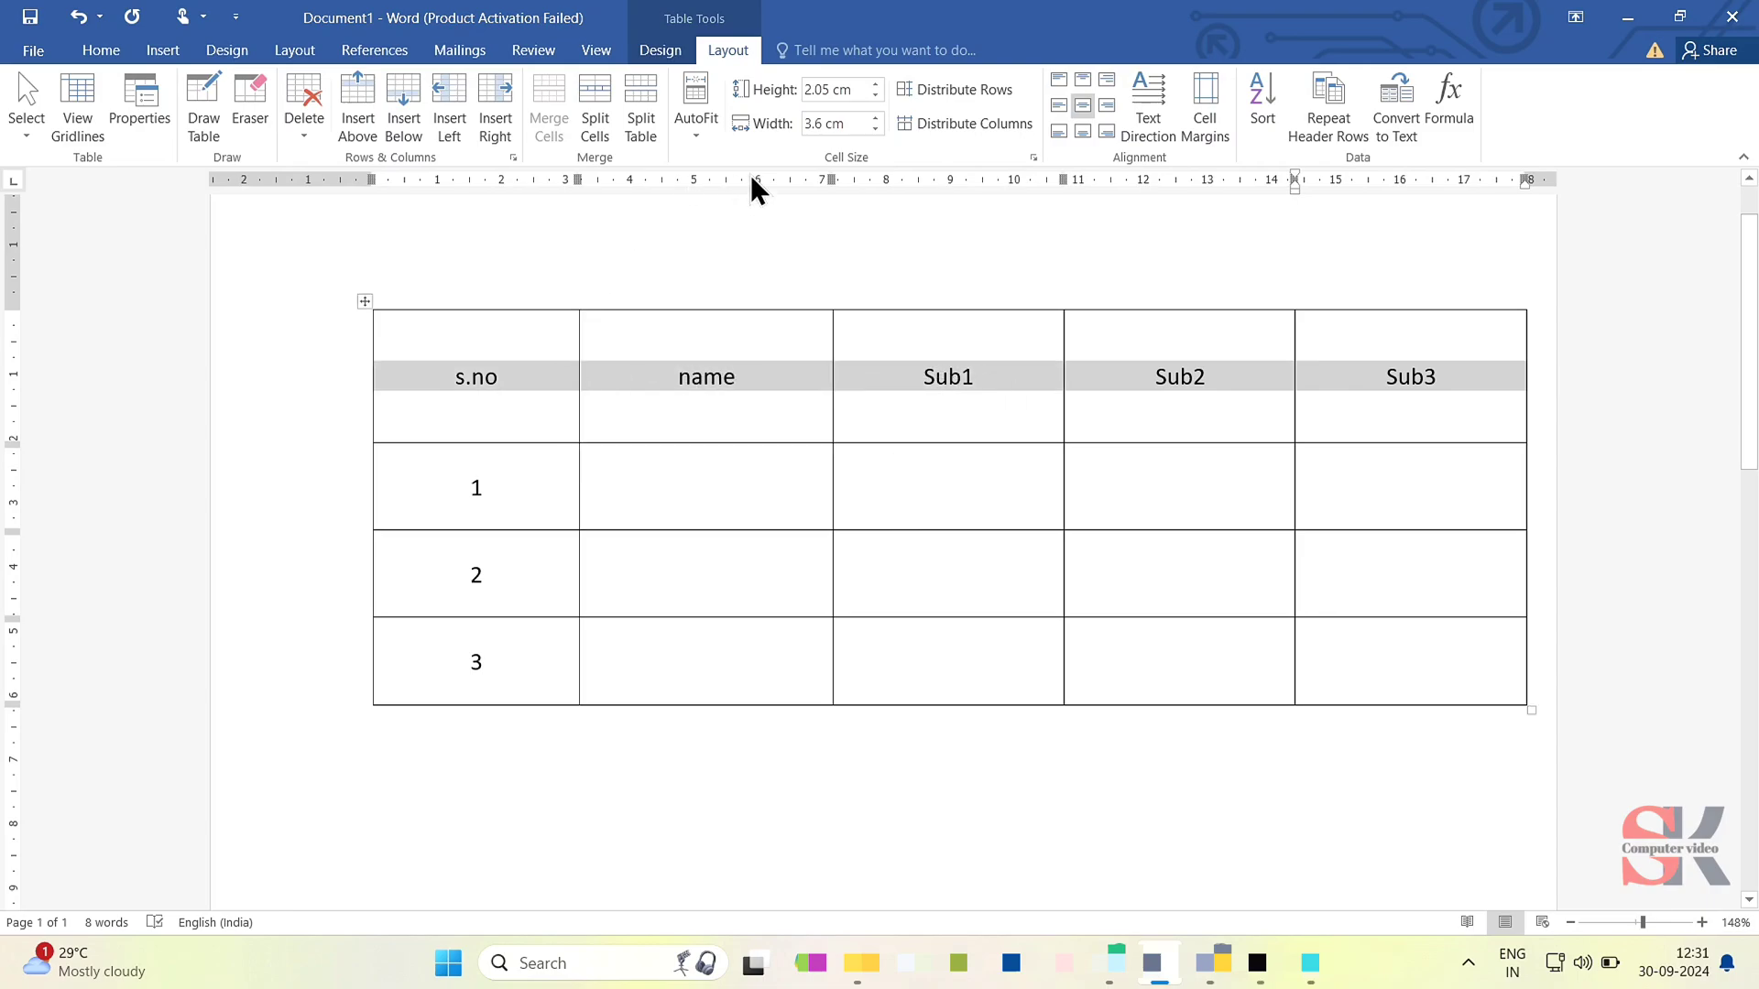
left_click(1357, 139)
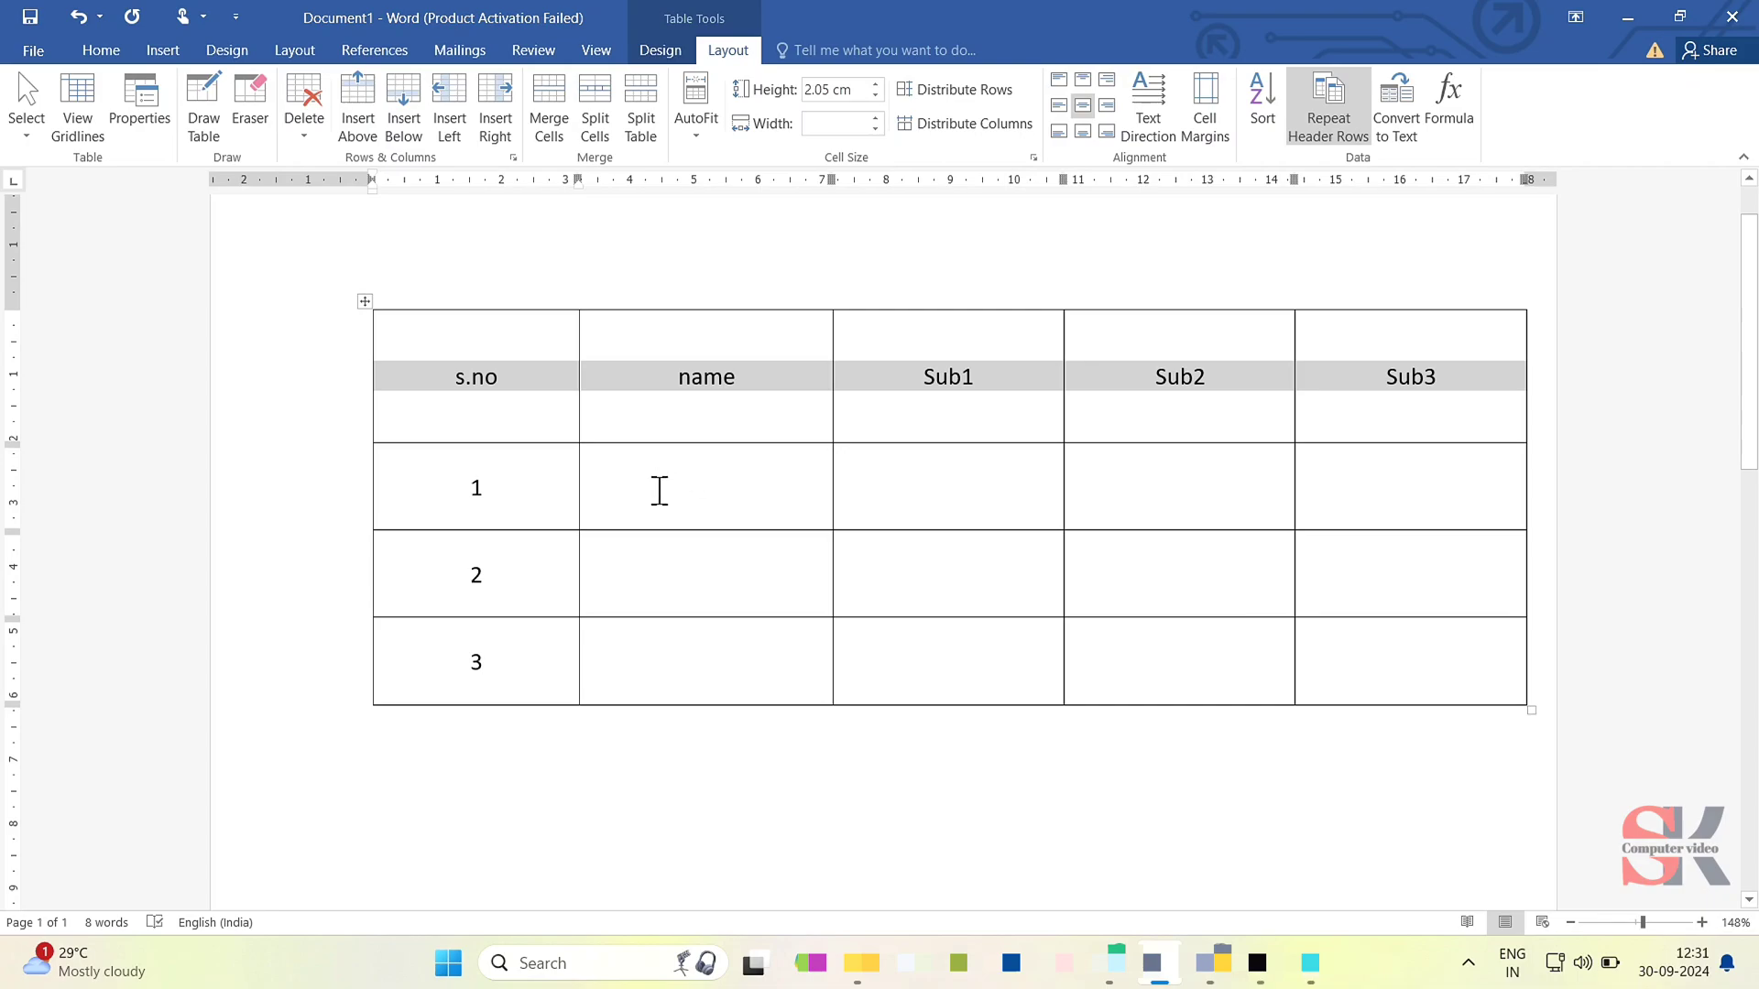
- Add empty rows below row 3 until the table continues onto a second page
scroll(660, 490, "down", 6, "ctrl")
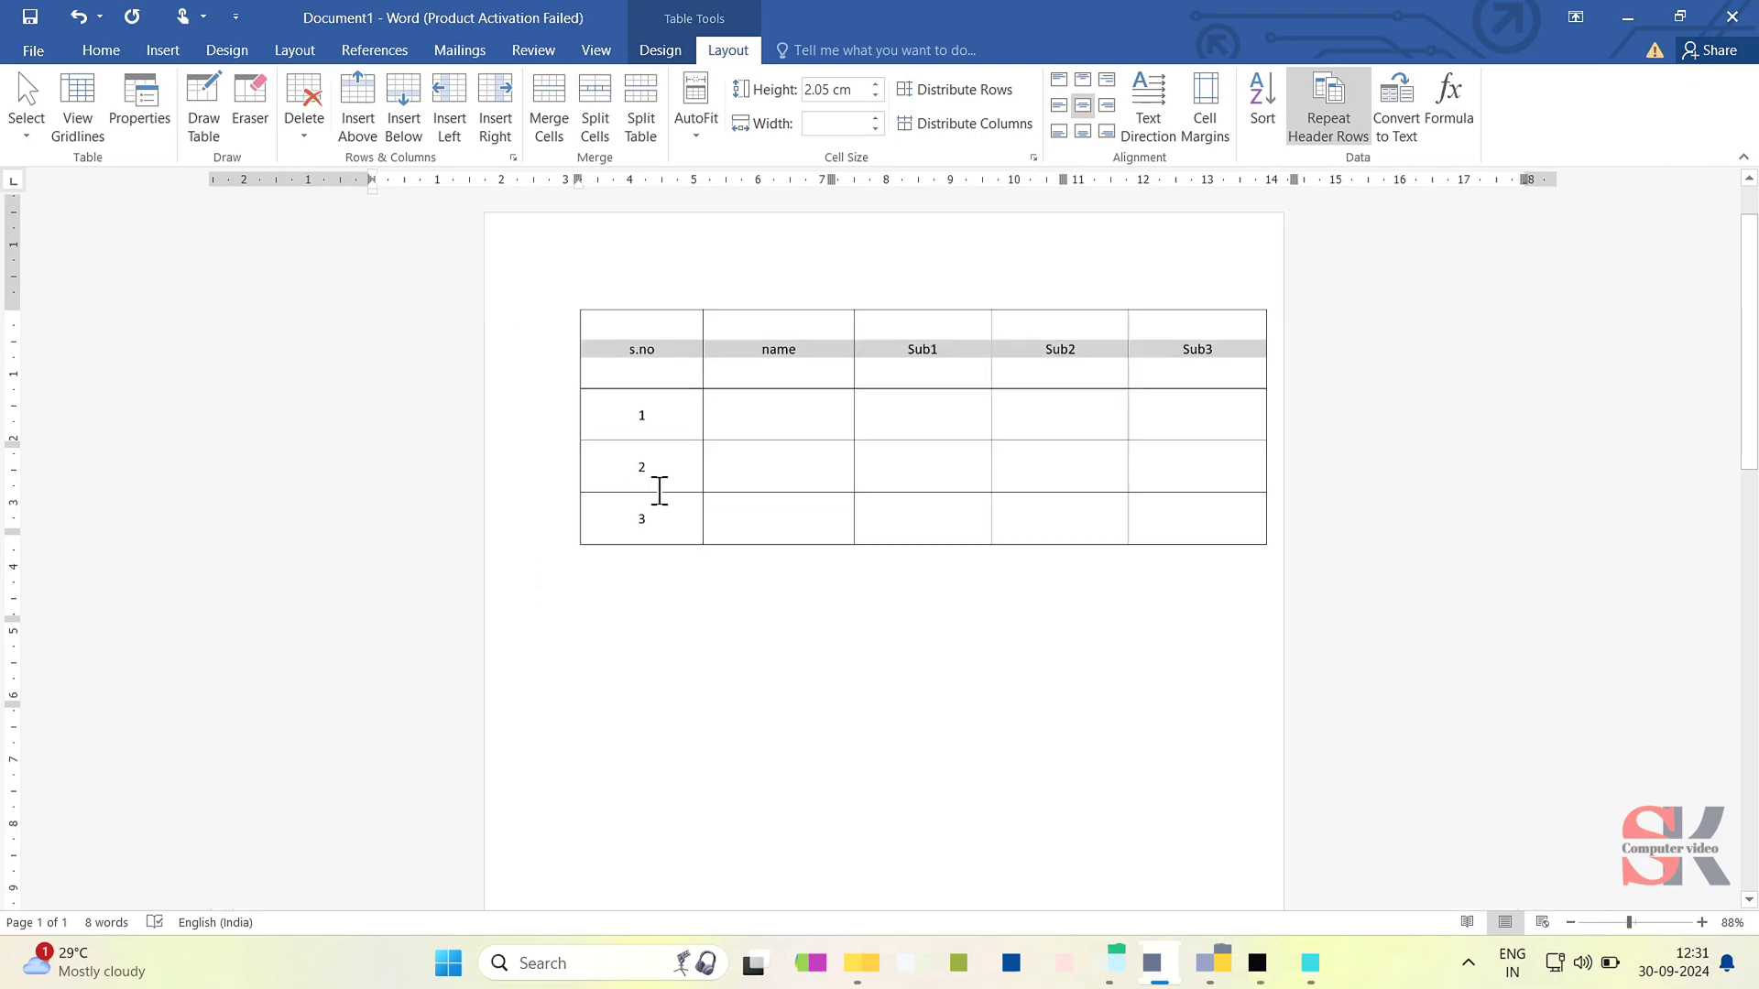
scroll(659, 490, "down", 3, "ctrl")
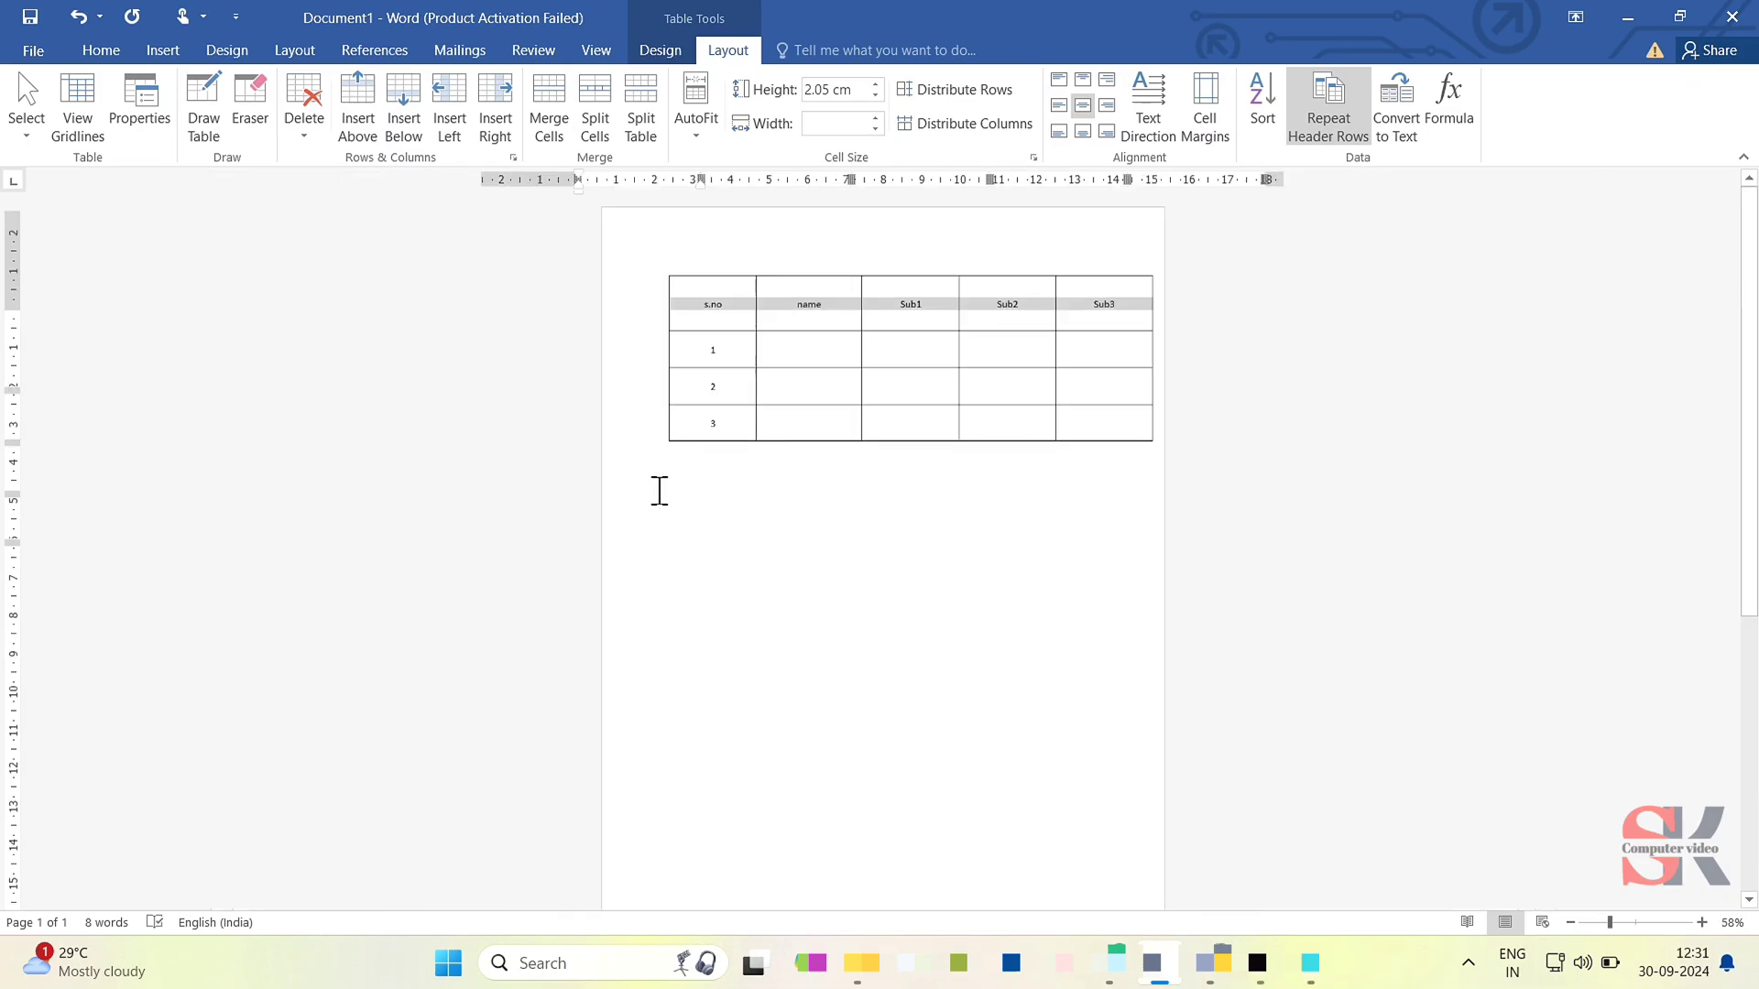
left_click(740, 415)
key("Tab")
key("Tab")
key("Tab")
key("Tab")
key("Tab")
key("Tab")
key("Tab")
key("Tab")
key("Tab")
key("Tab")
key("Tab")
key("Tab")
key("Tab")
key("Tab")
key("Tab")
key("Tab")
key("Tab")
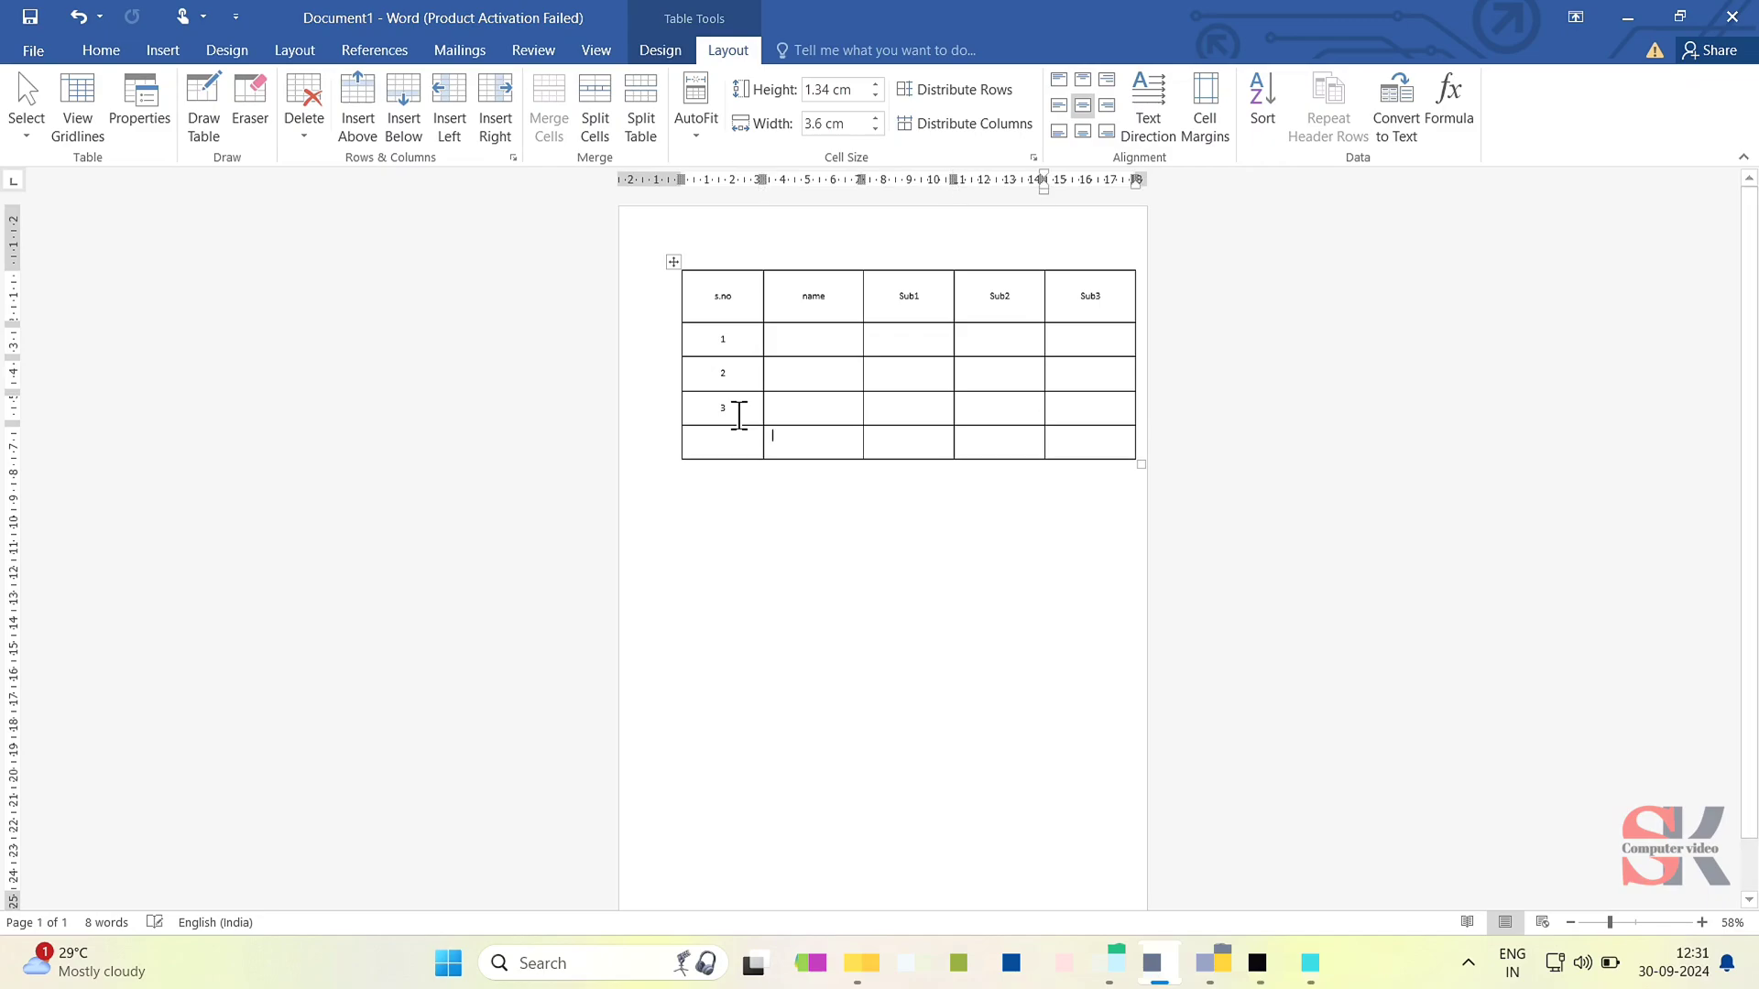
key("Tab")
key("Tab")
key("Tab")
key("Tab")
key("Tab")
key("Tab")
key("Tab")
key("Tab")
key("Tab")
key("Tab")
key("Tab")
key("Tab")
key("Tab")
key("Tab")
key("Tab")
key("Tab")
key("Tab")
key("Tab")
key("Tab")
key("Tab")
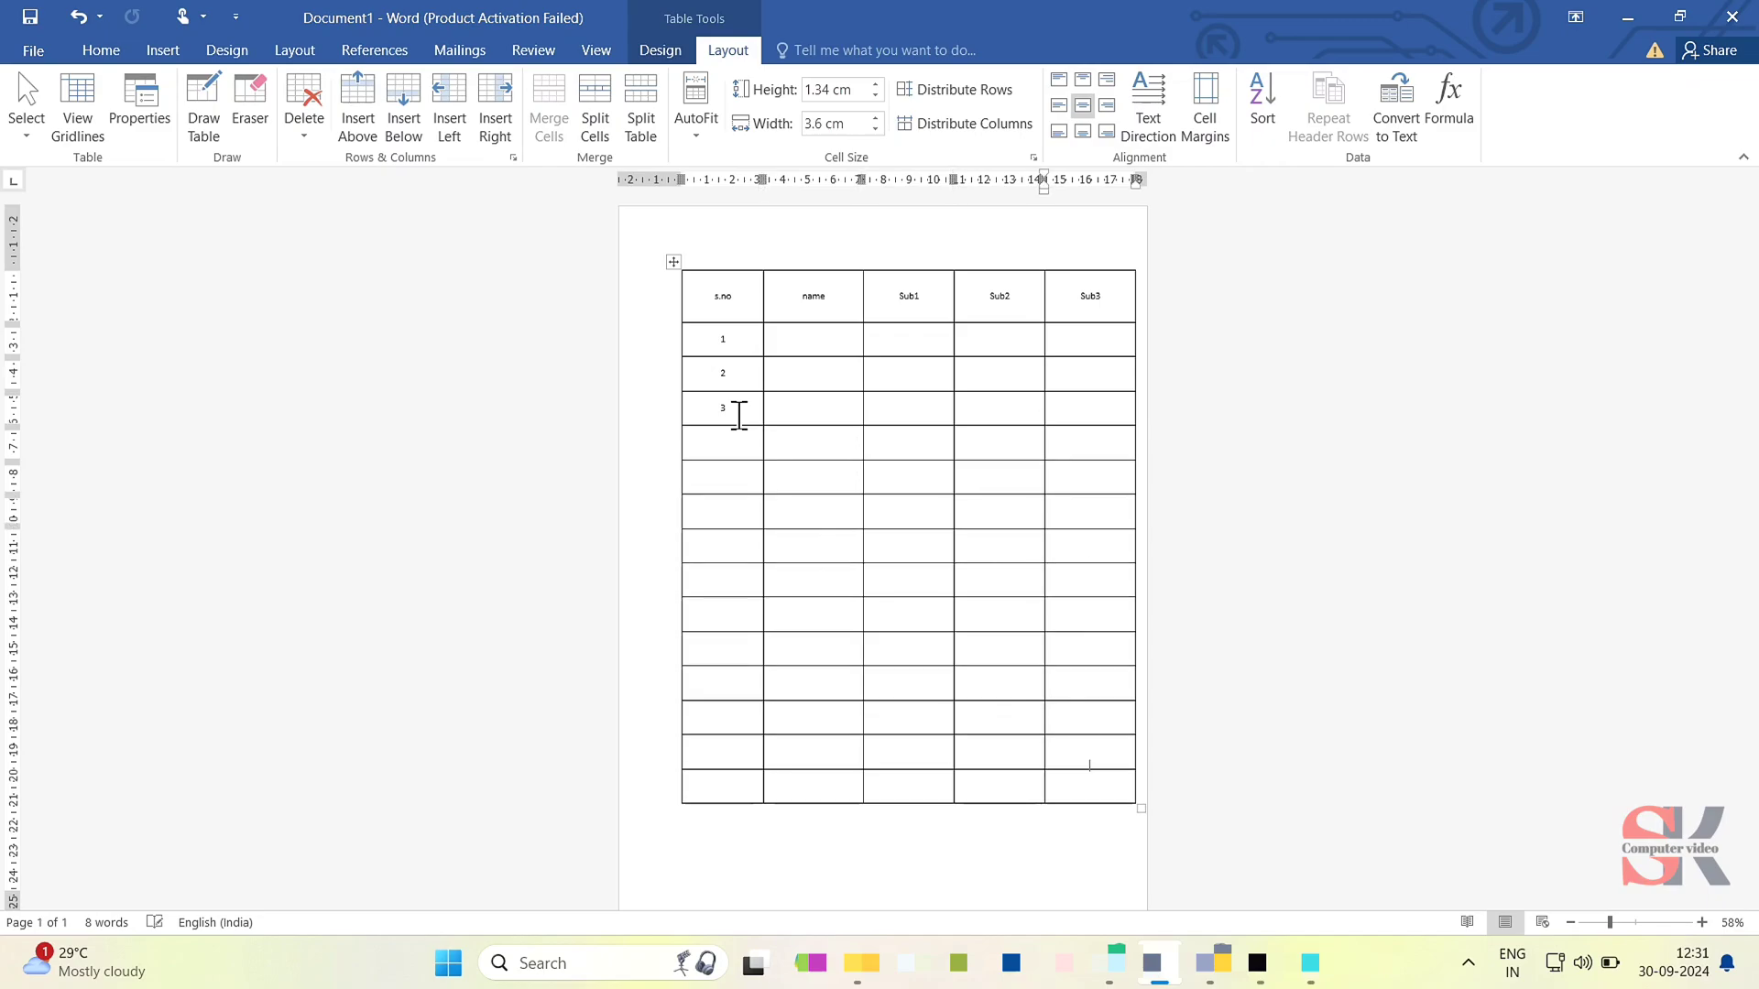
key("Tab")
key("Tab")
key("Tab")
key("Tab")
key("Tab")
key("Tab")
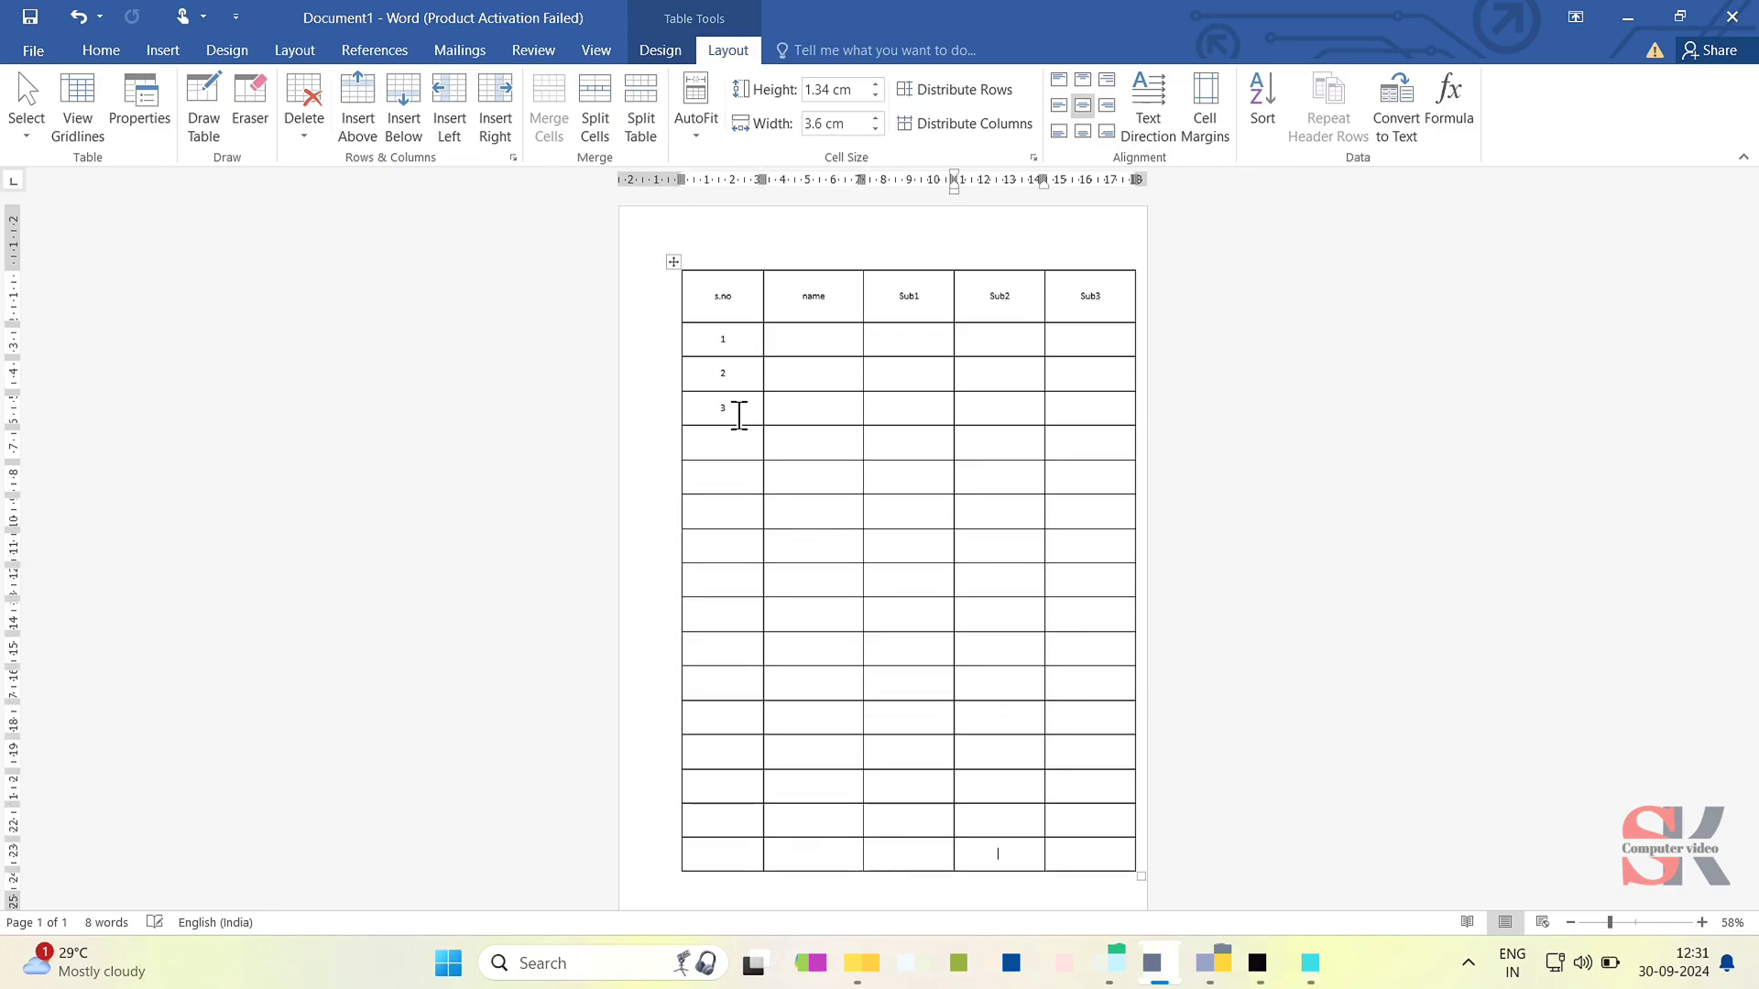
key("Tab")
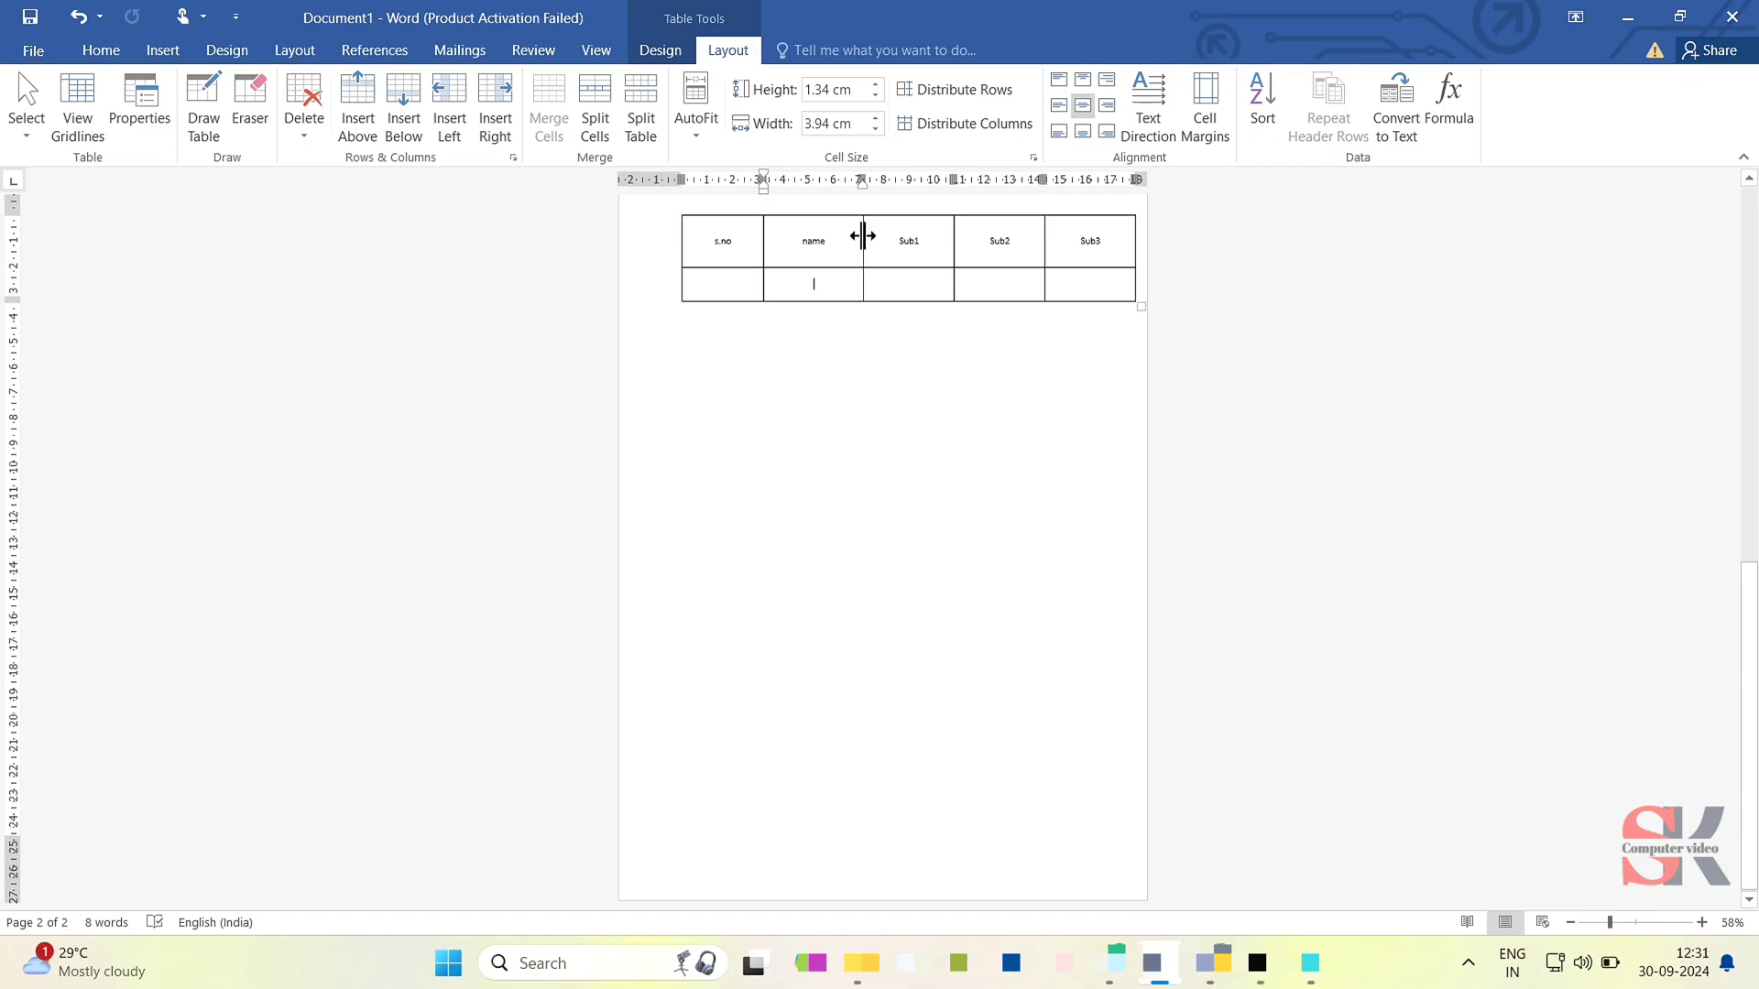
- Keep adding empty rows on the second page until the table runs onto another page
scroll(863, 235, "up", 3)
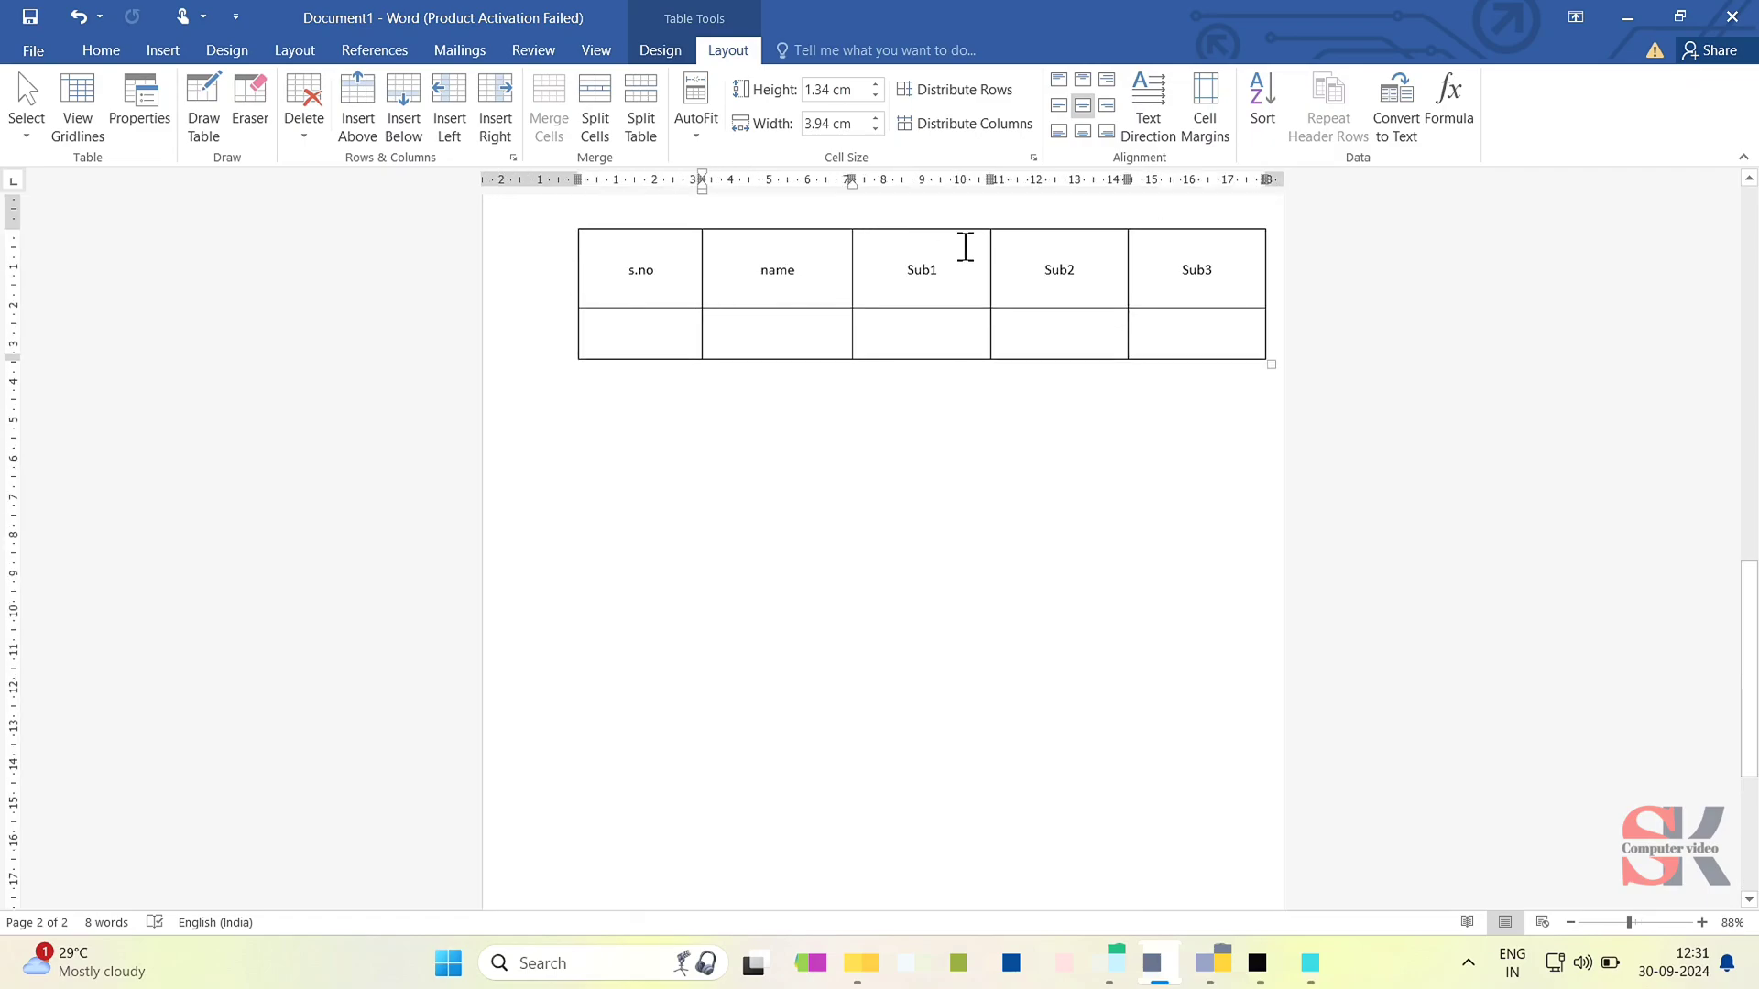
scroll(1118, 247, "up", 5)
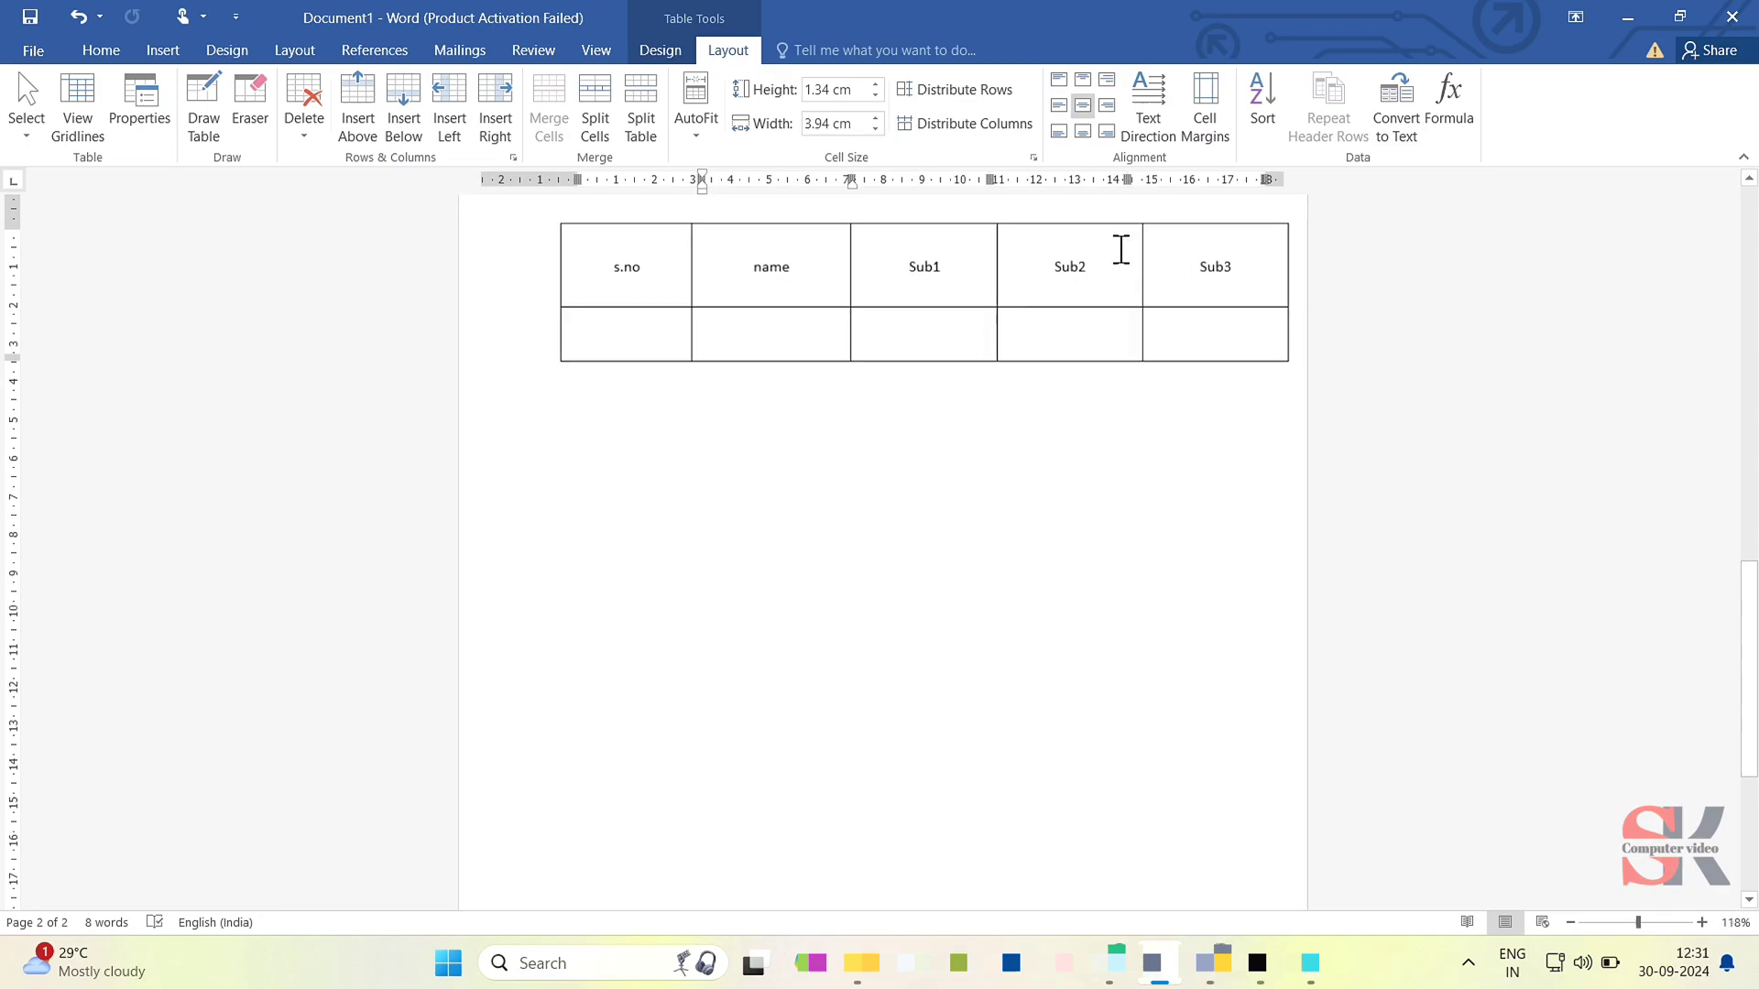
scroll(1120, 252, "up", 2)
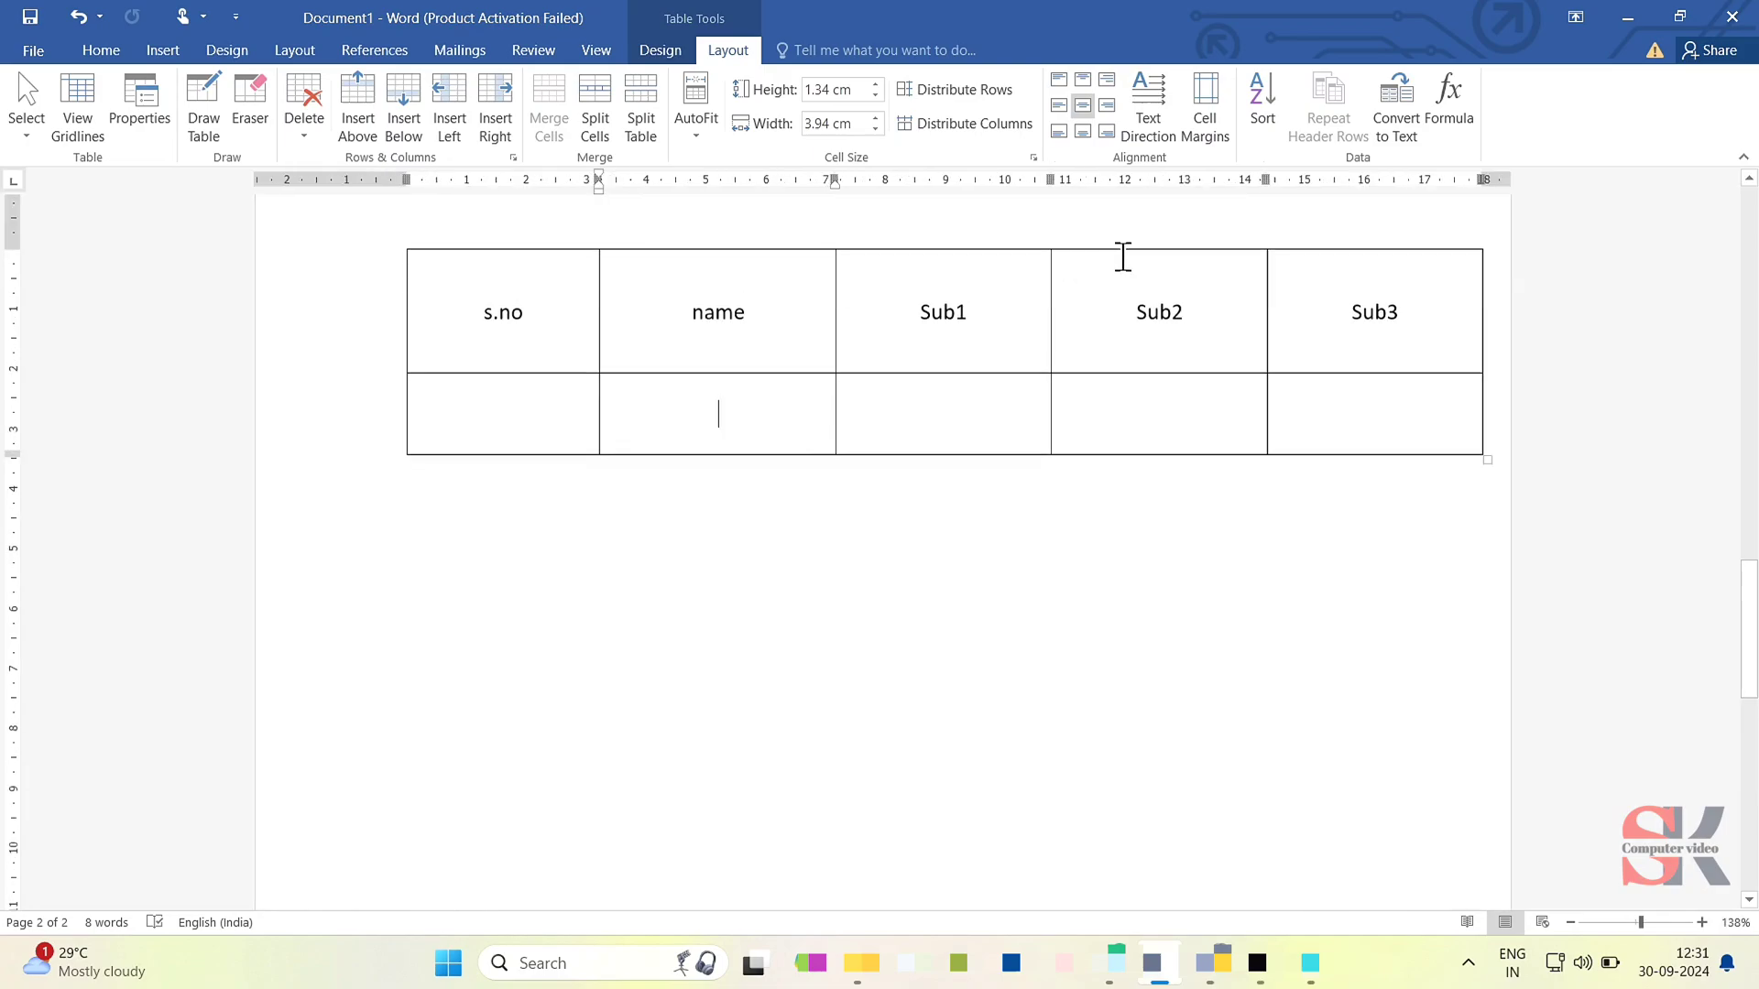
key("Tab")
key("Tab")
key("Tab")
key("Tab")
key("Tab")
key("Tab")
key("Tab")
key("Tab")
key("Tab")
key("Tab")
key("Tab")
key("Tab")
key("Tab")
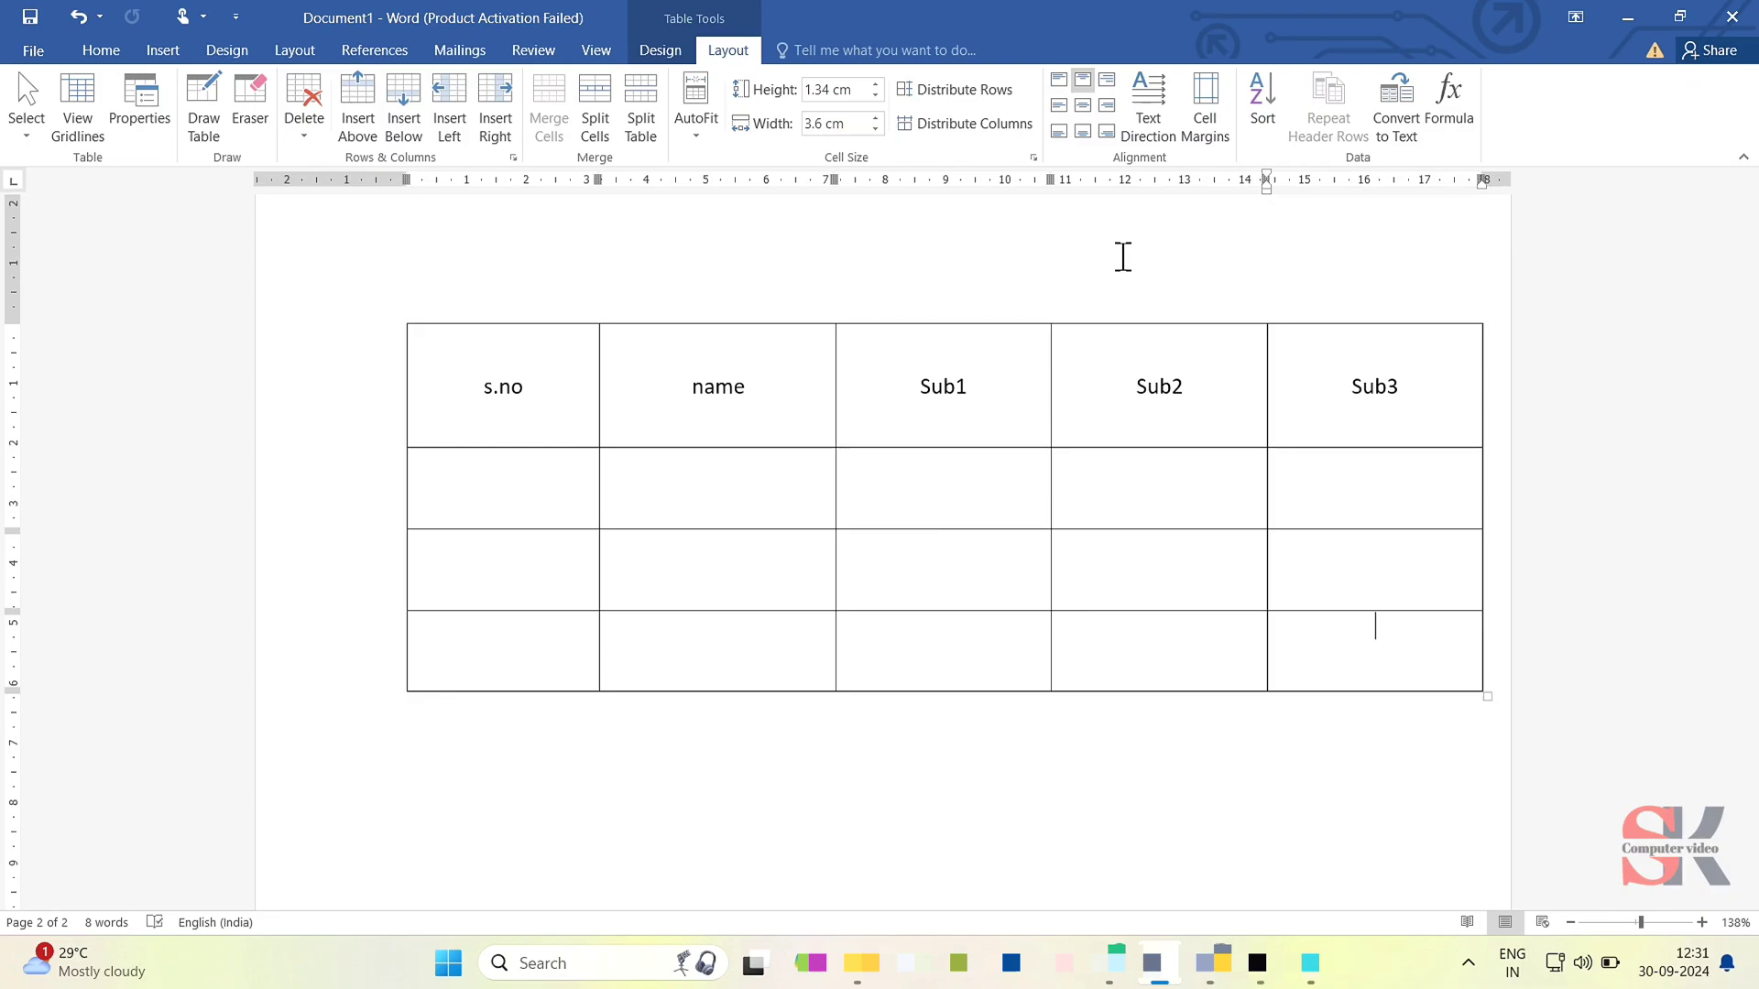
- Undo the row additions until only five empty rows are left below row 3
key("ctrl+z")
key("ctrl+z")
key("ctrl+z")
key("ctrl+z")
key("ctrl+z")
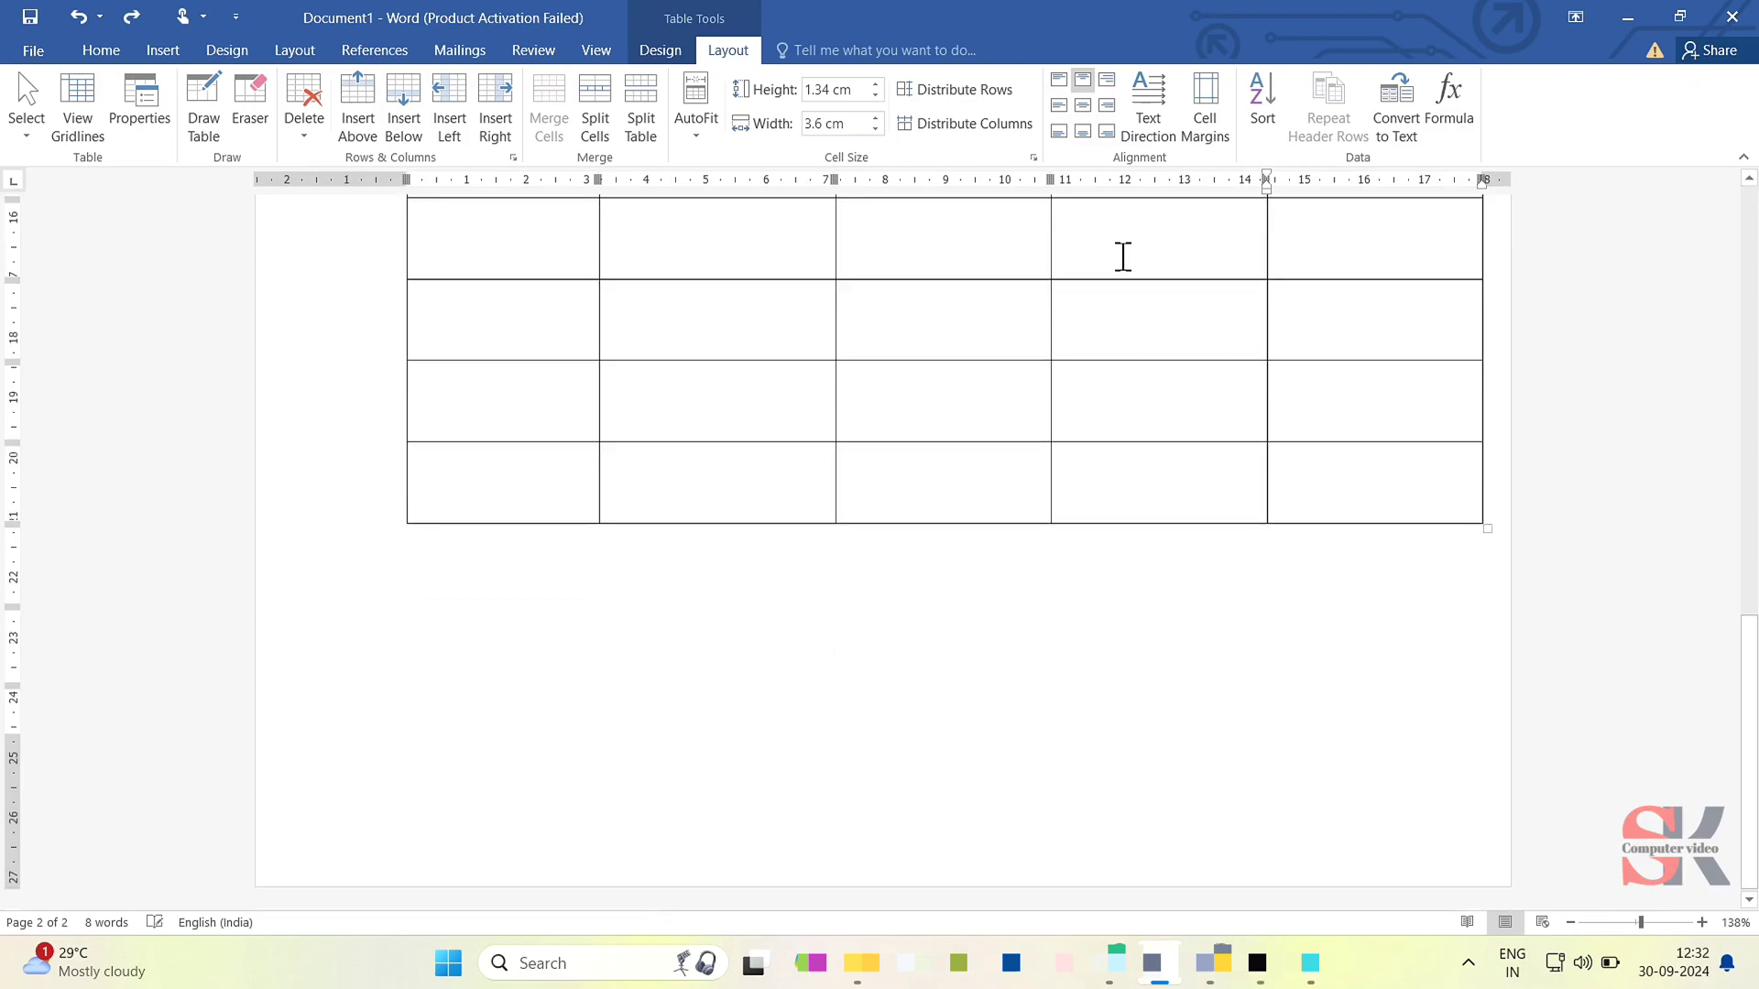
key("ctrl+z")
key("ctrl+z")
key("ctrl+z")
key("ctrl+z")
key("ctrl+z")
key("ctrl+z")
scroll(1136, 322, "up", 4)
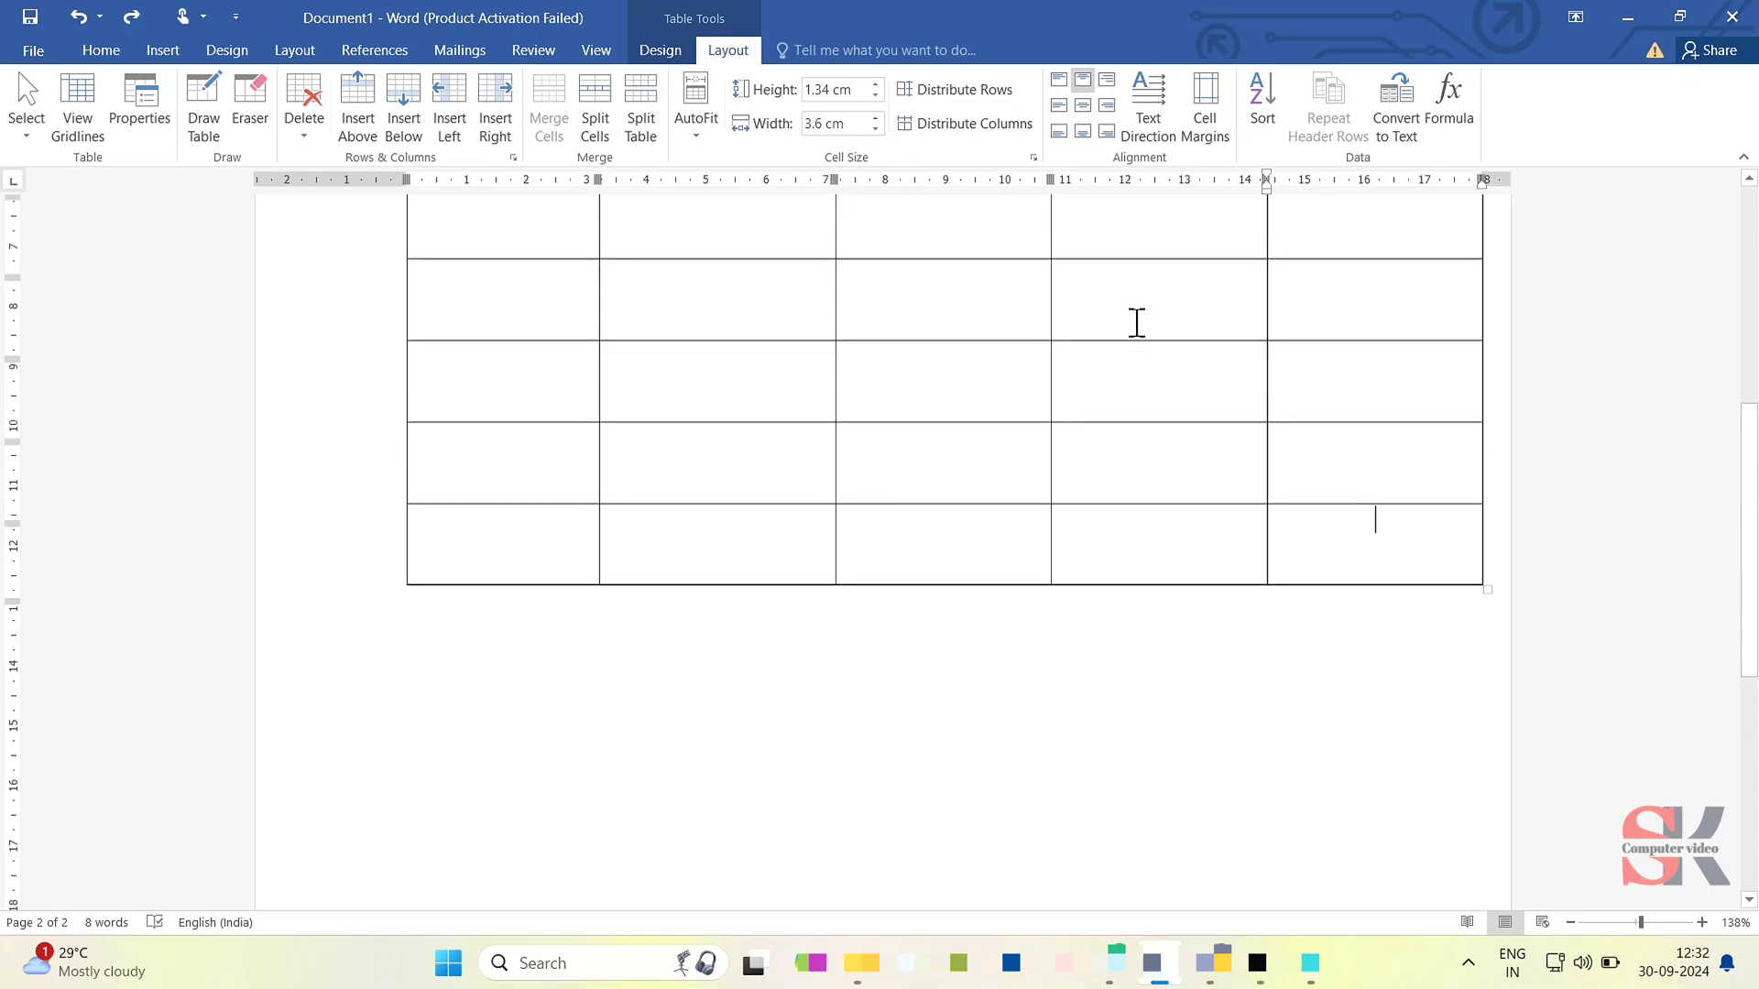
scroll(1136, 322, "up", 7)
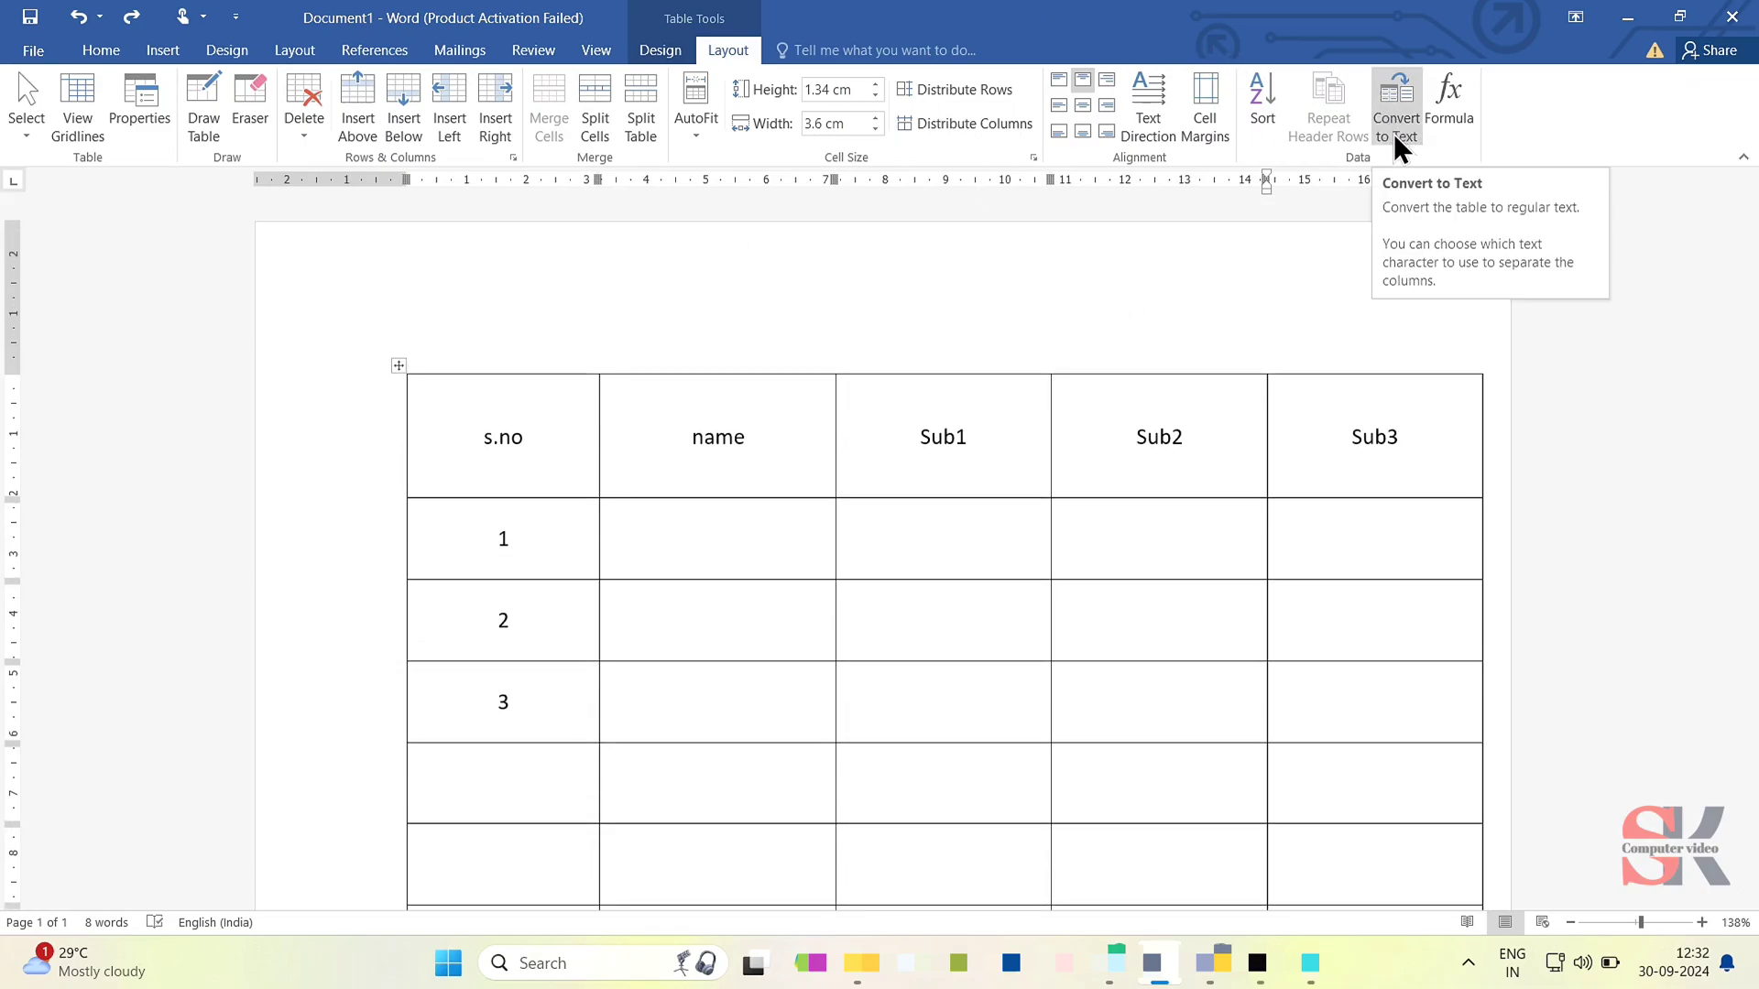
- Convert the whole table to text separated with commas, and undo the conversion
left_click(400, 367)
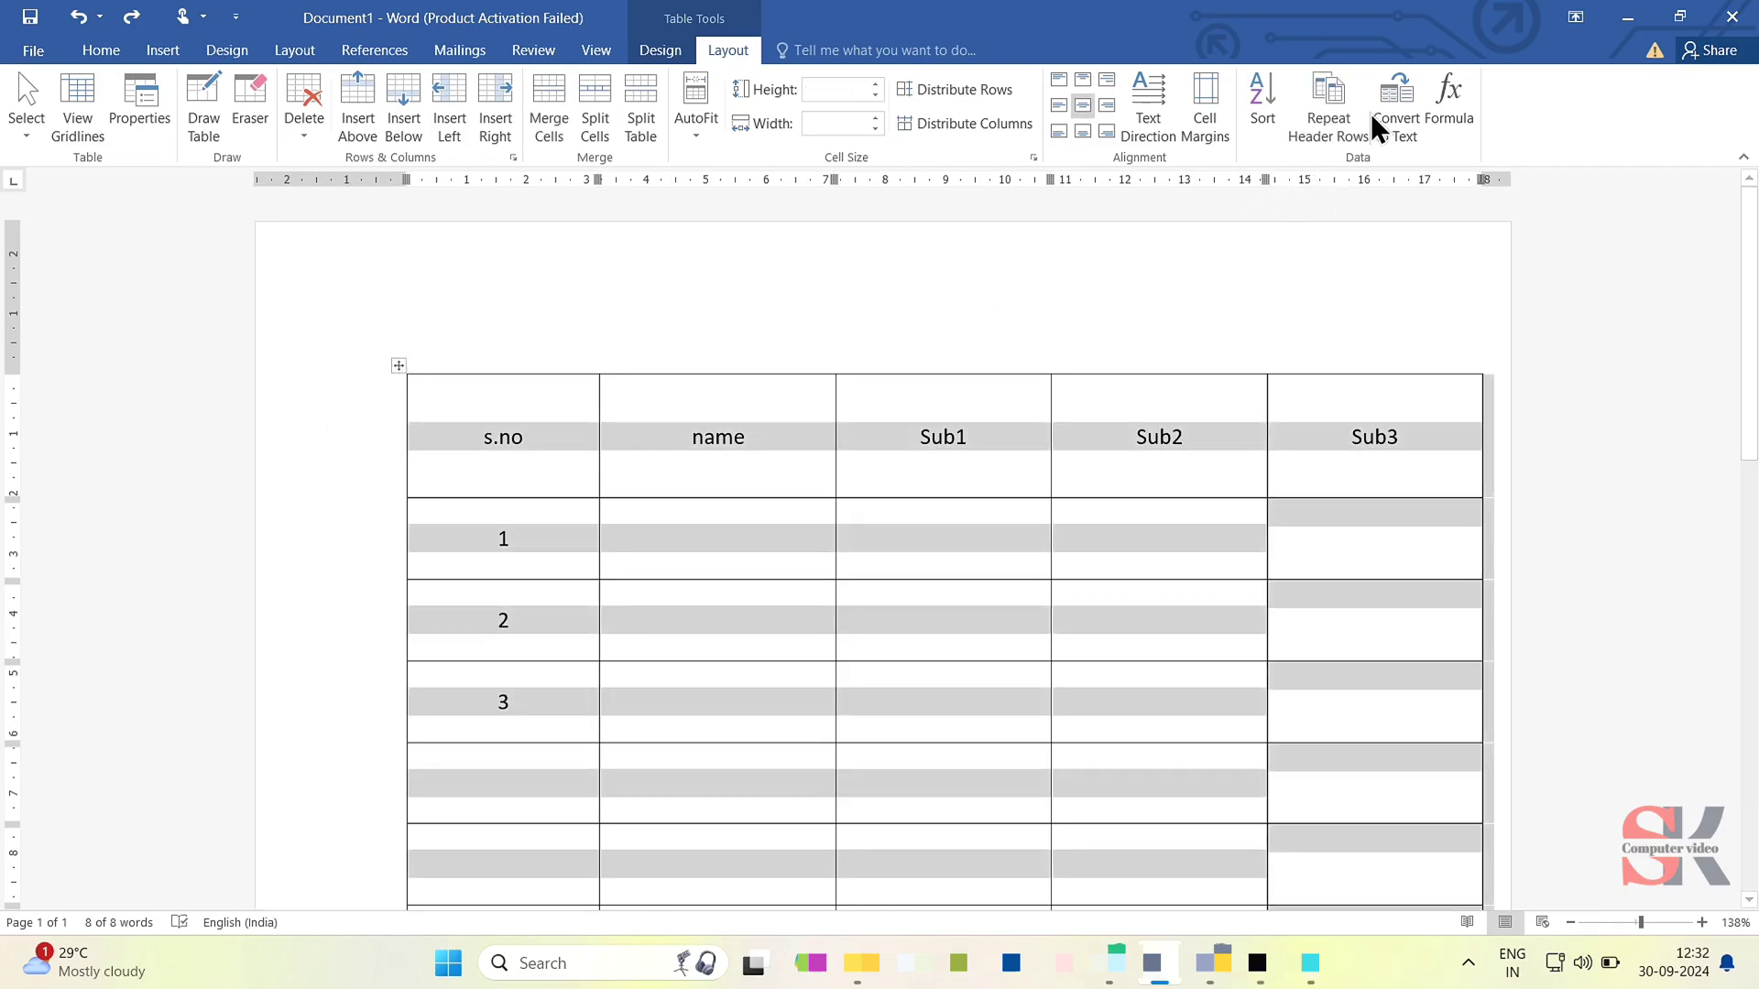
left_click(1397, 101)
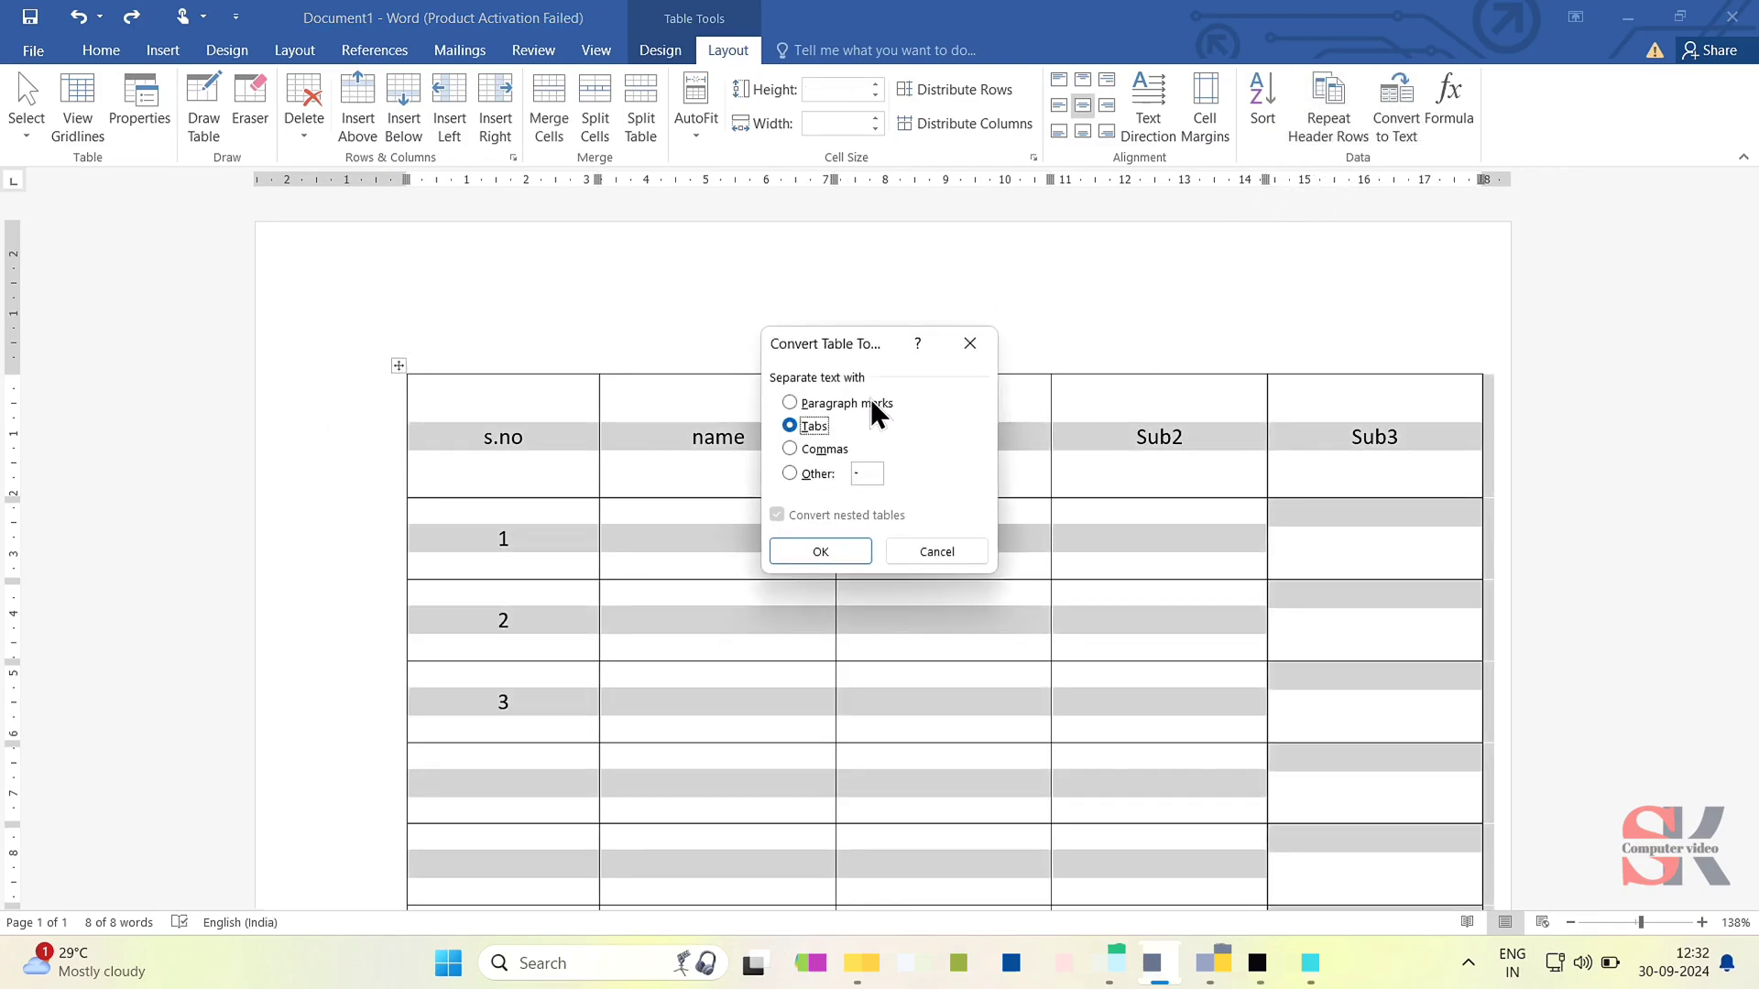
left_click(820, 449)
left_click(824, 550)
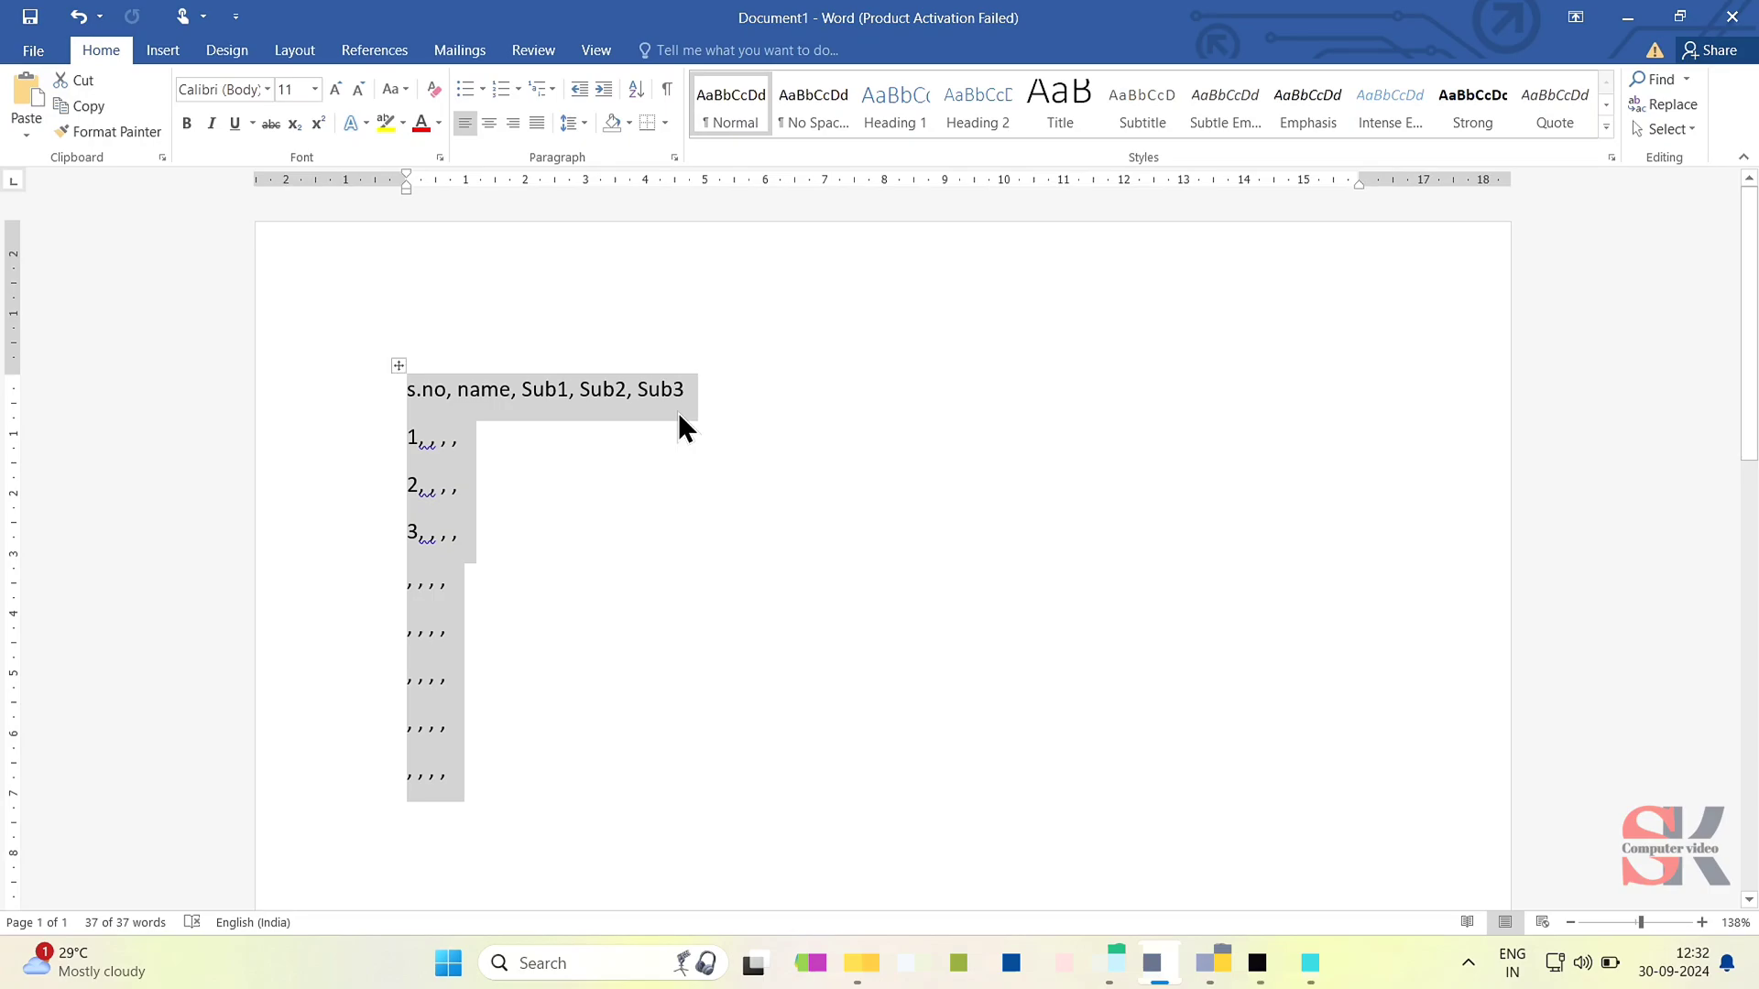
key("ctrl+z")
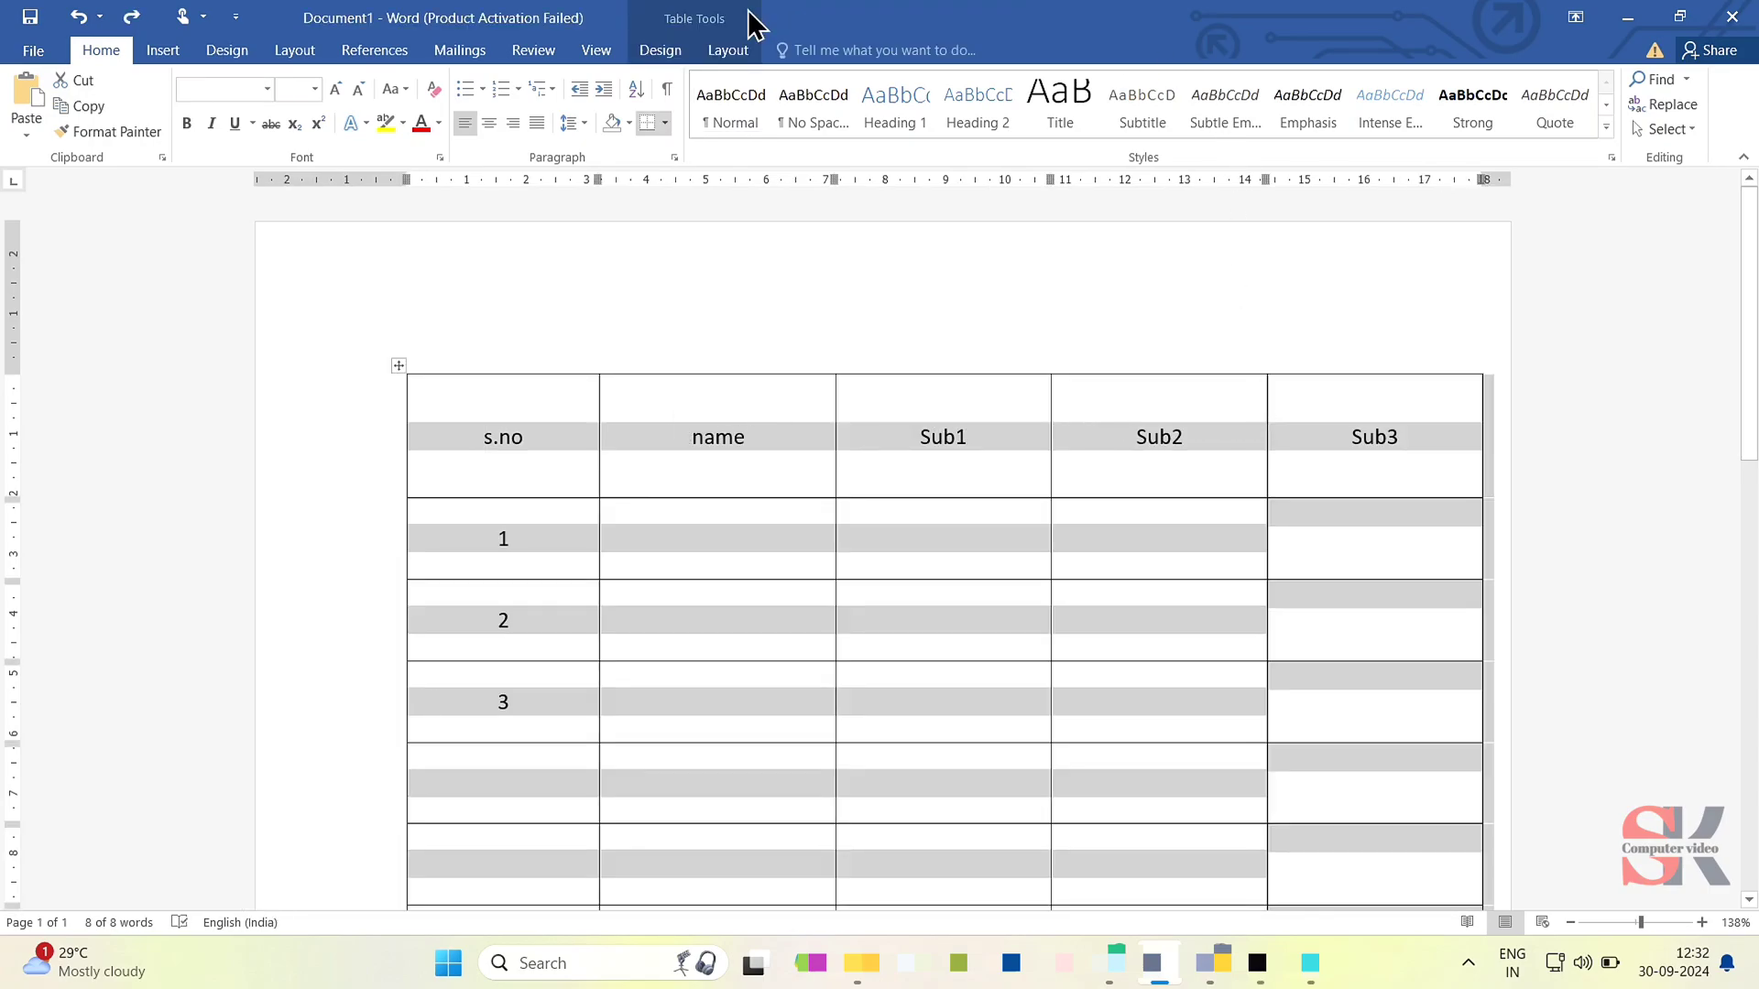
- Apply Align Center to all cells of the selected table
left_click(714, 51)
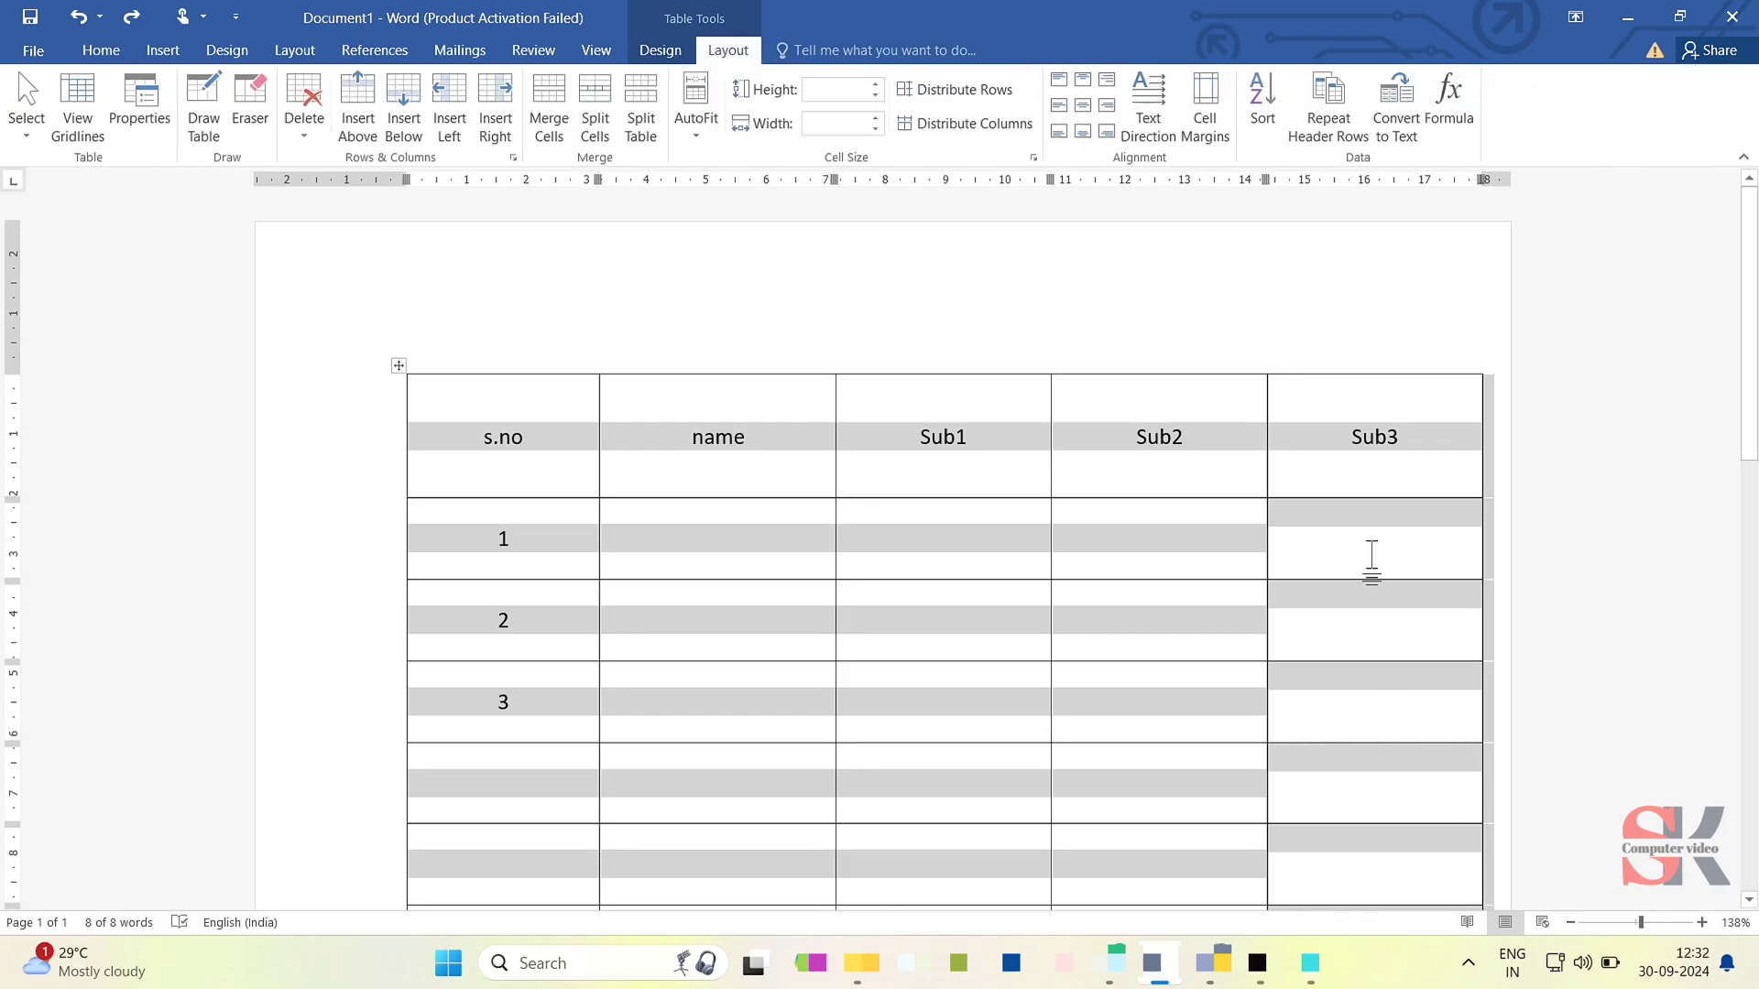
left_click(1087, 114)
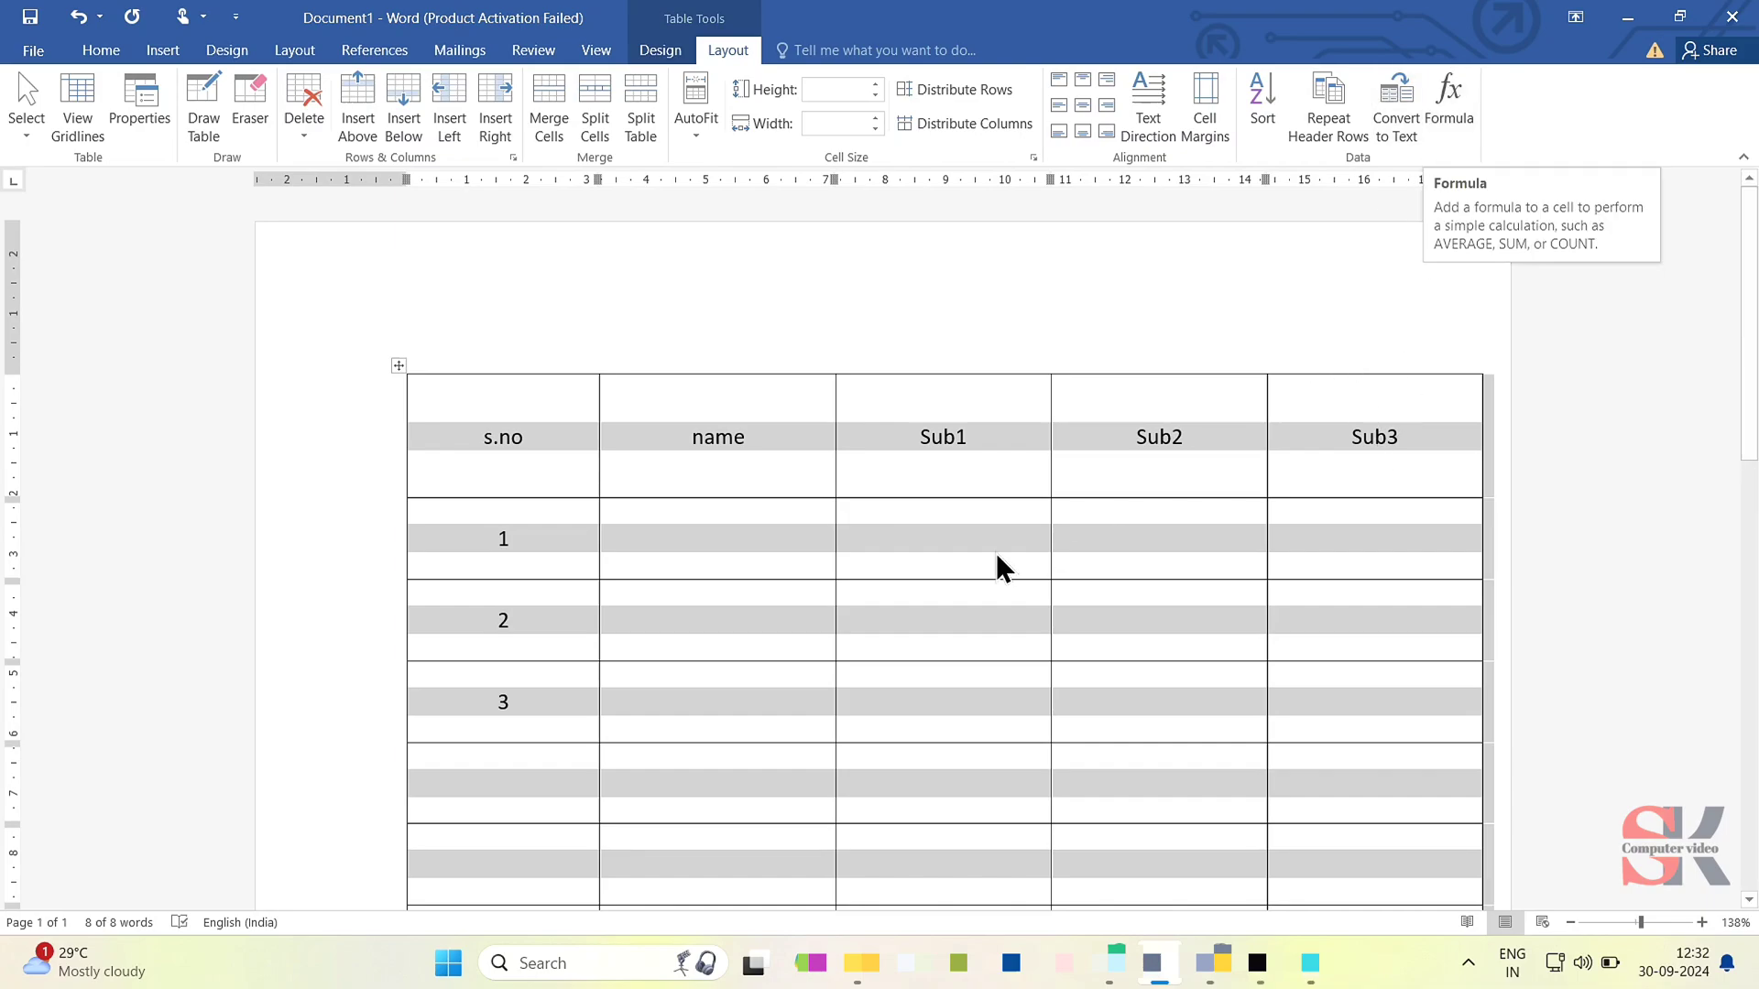
- Fill row 1 with 20, 25 and 20 in the name, Sub1 and Sub2 columns
left_click(789, 531)
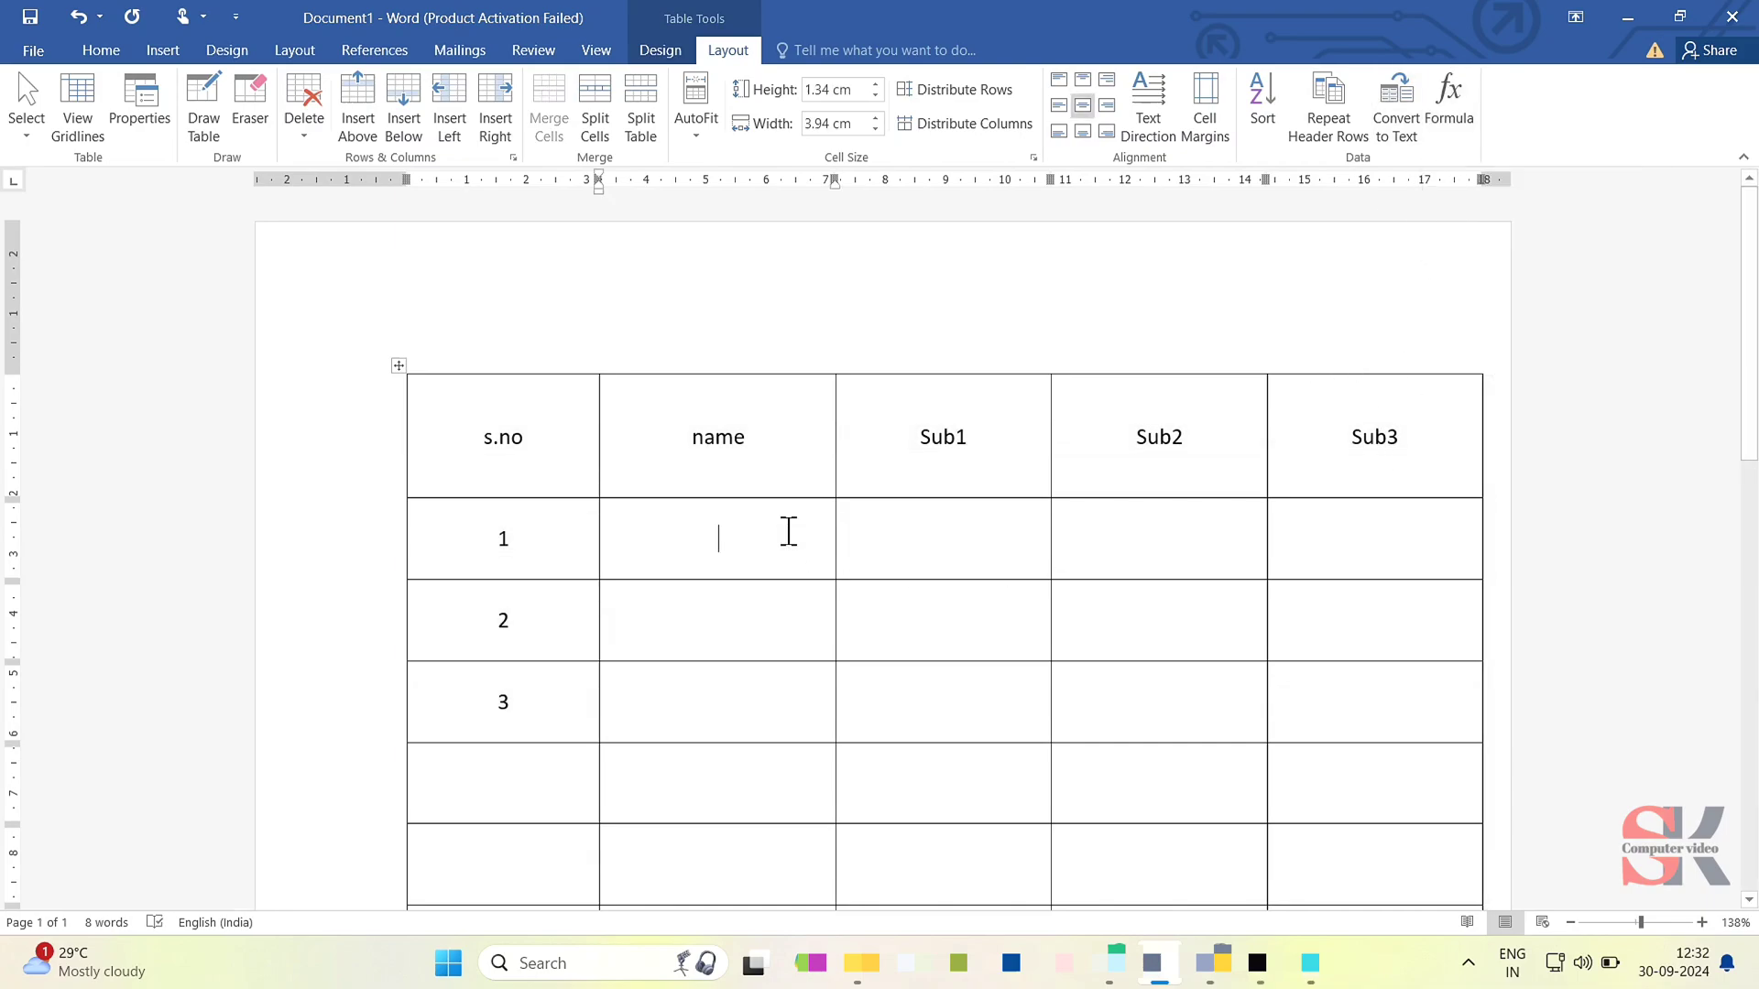
type("20")
key("Tab")
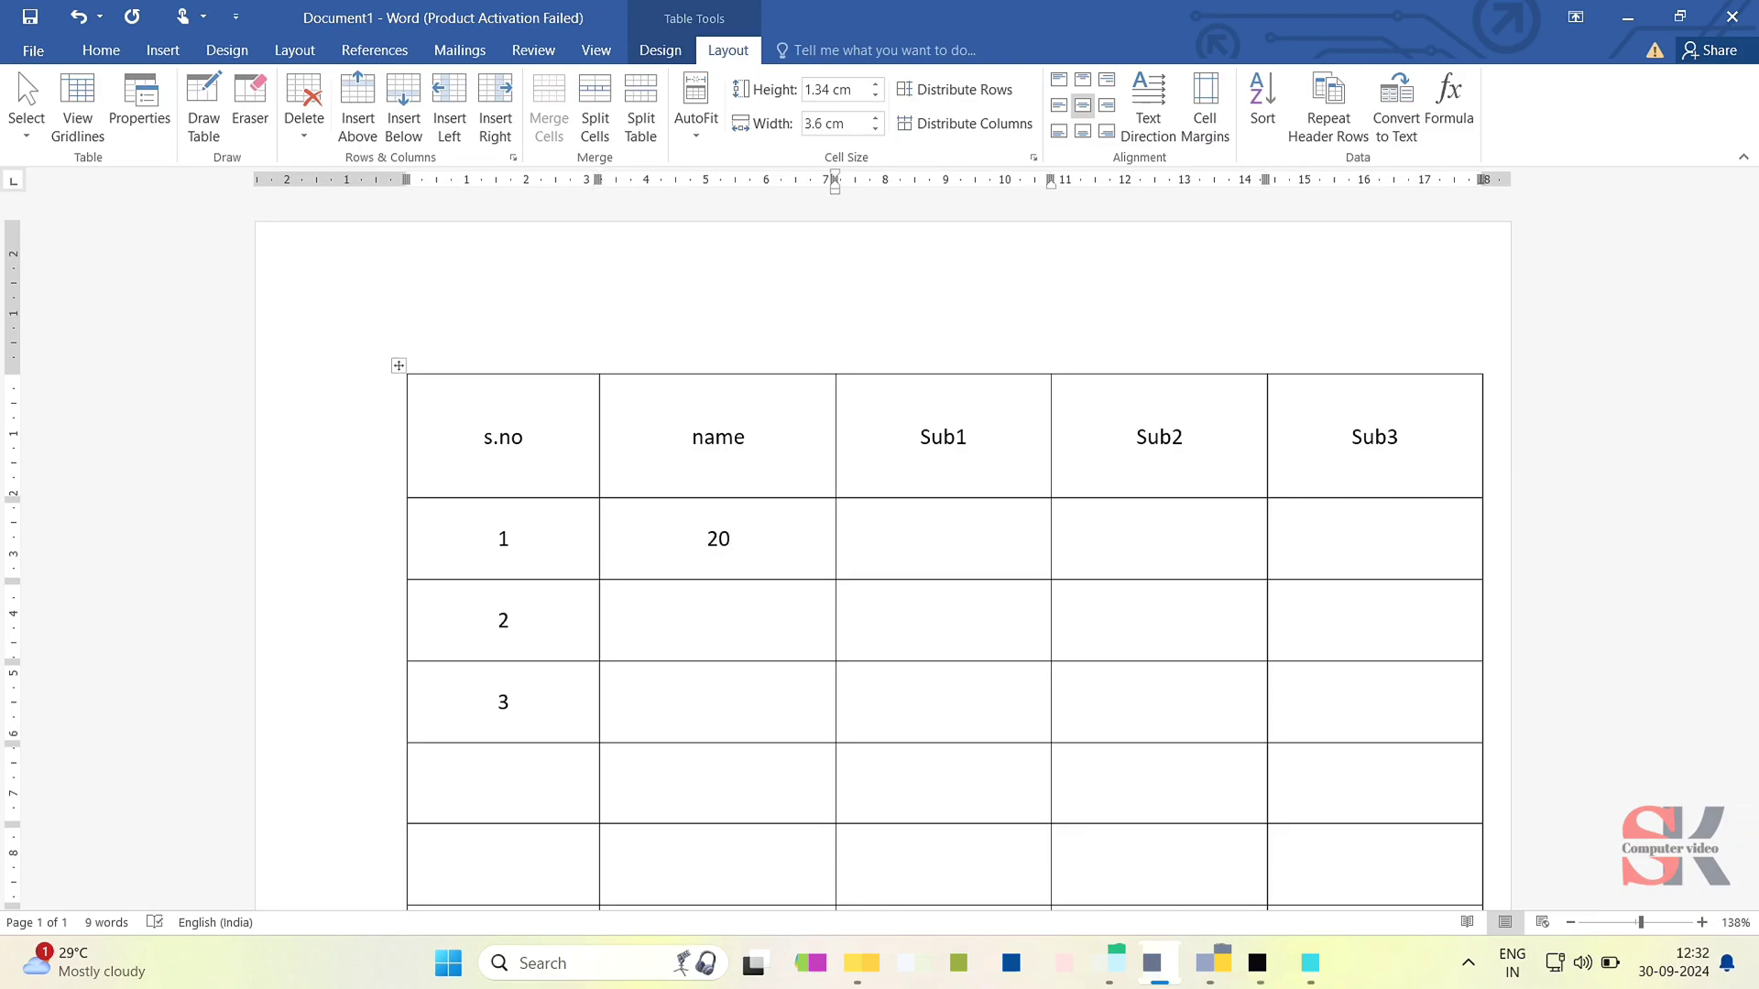
type("25")
key("Tab")
type("20")
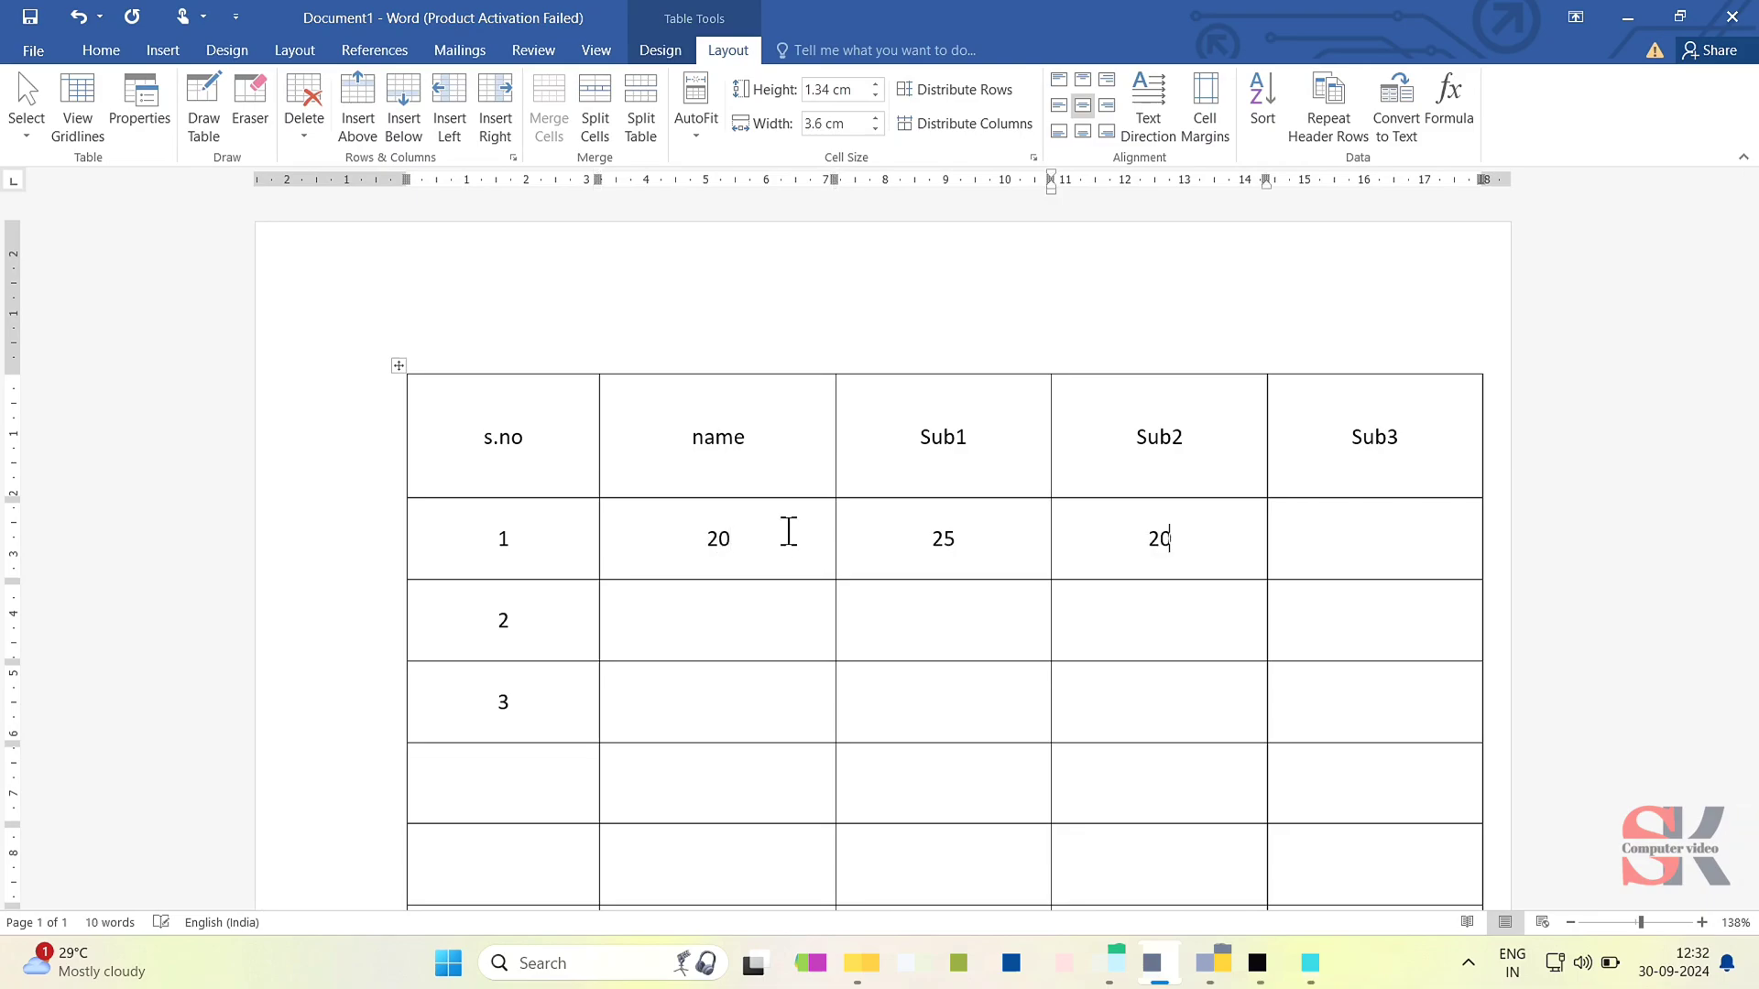
- Fill row 2 with 30, 60 and 50 in the name, Sub1 and Sub2 columns
key("Down")
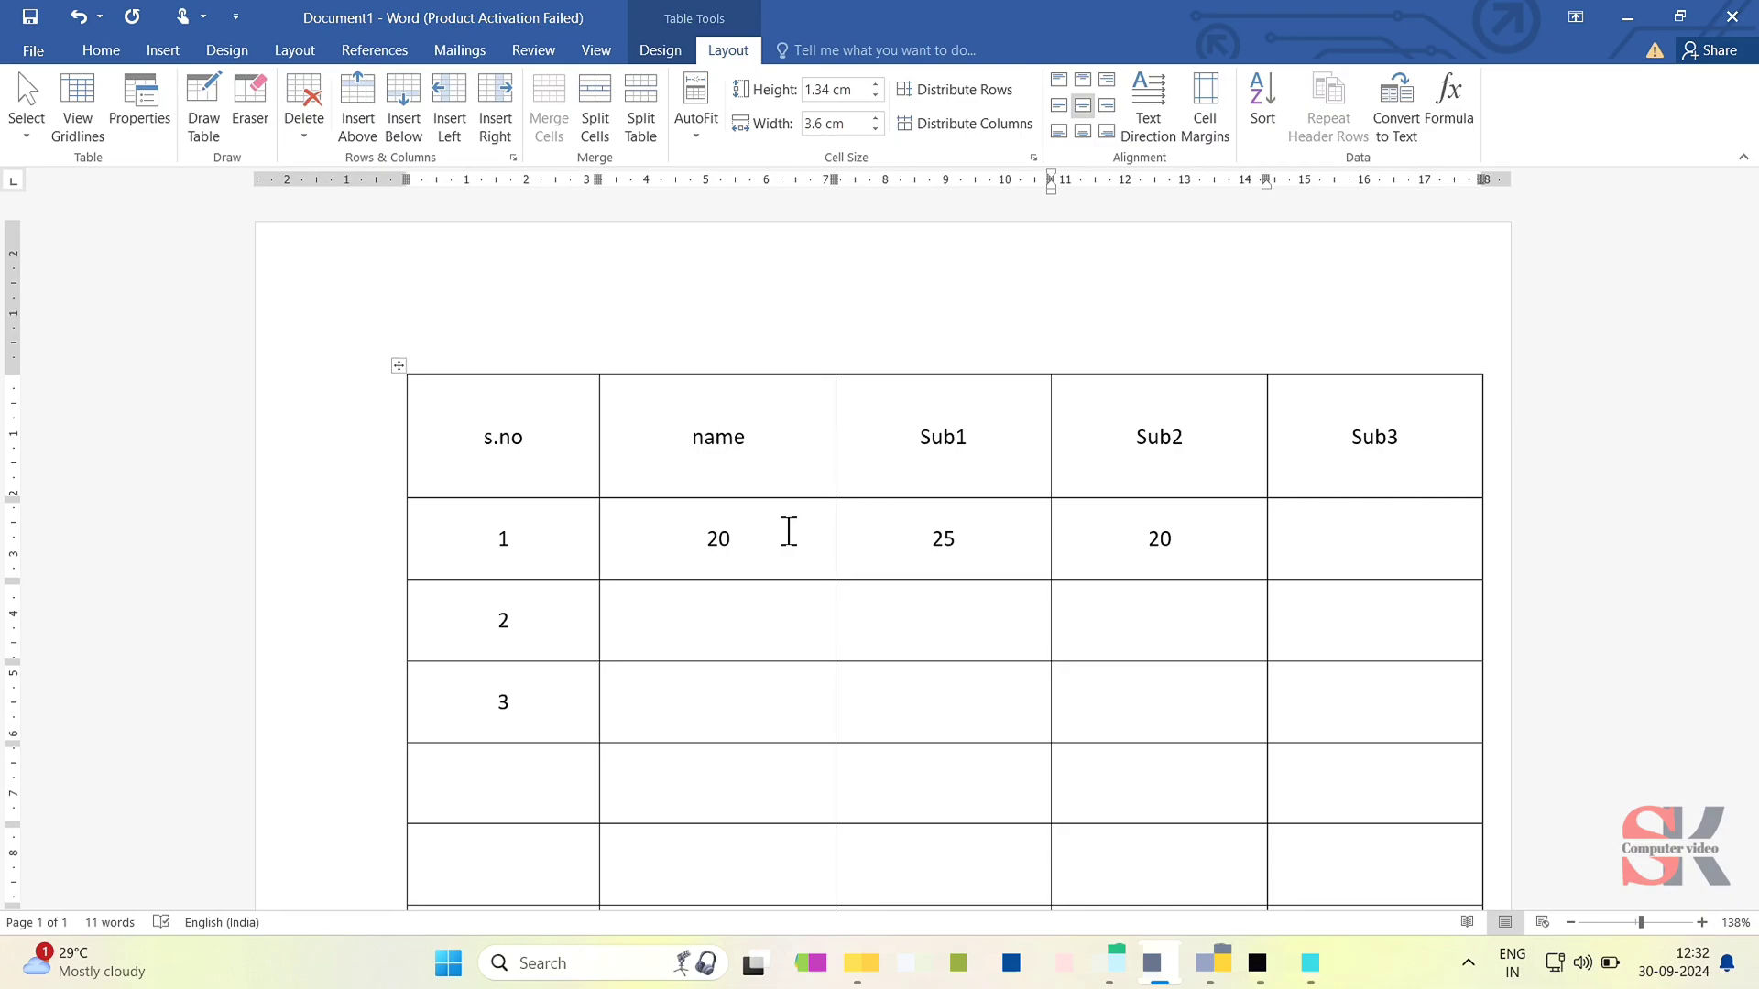
type("560")
key("Left")
type("6")
key("BackSpace")
key("Left")
type("60")
key("Left")
key("Left")
key("Left")
type("30")
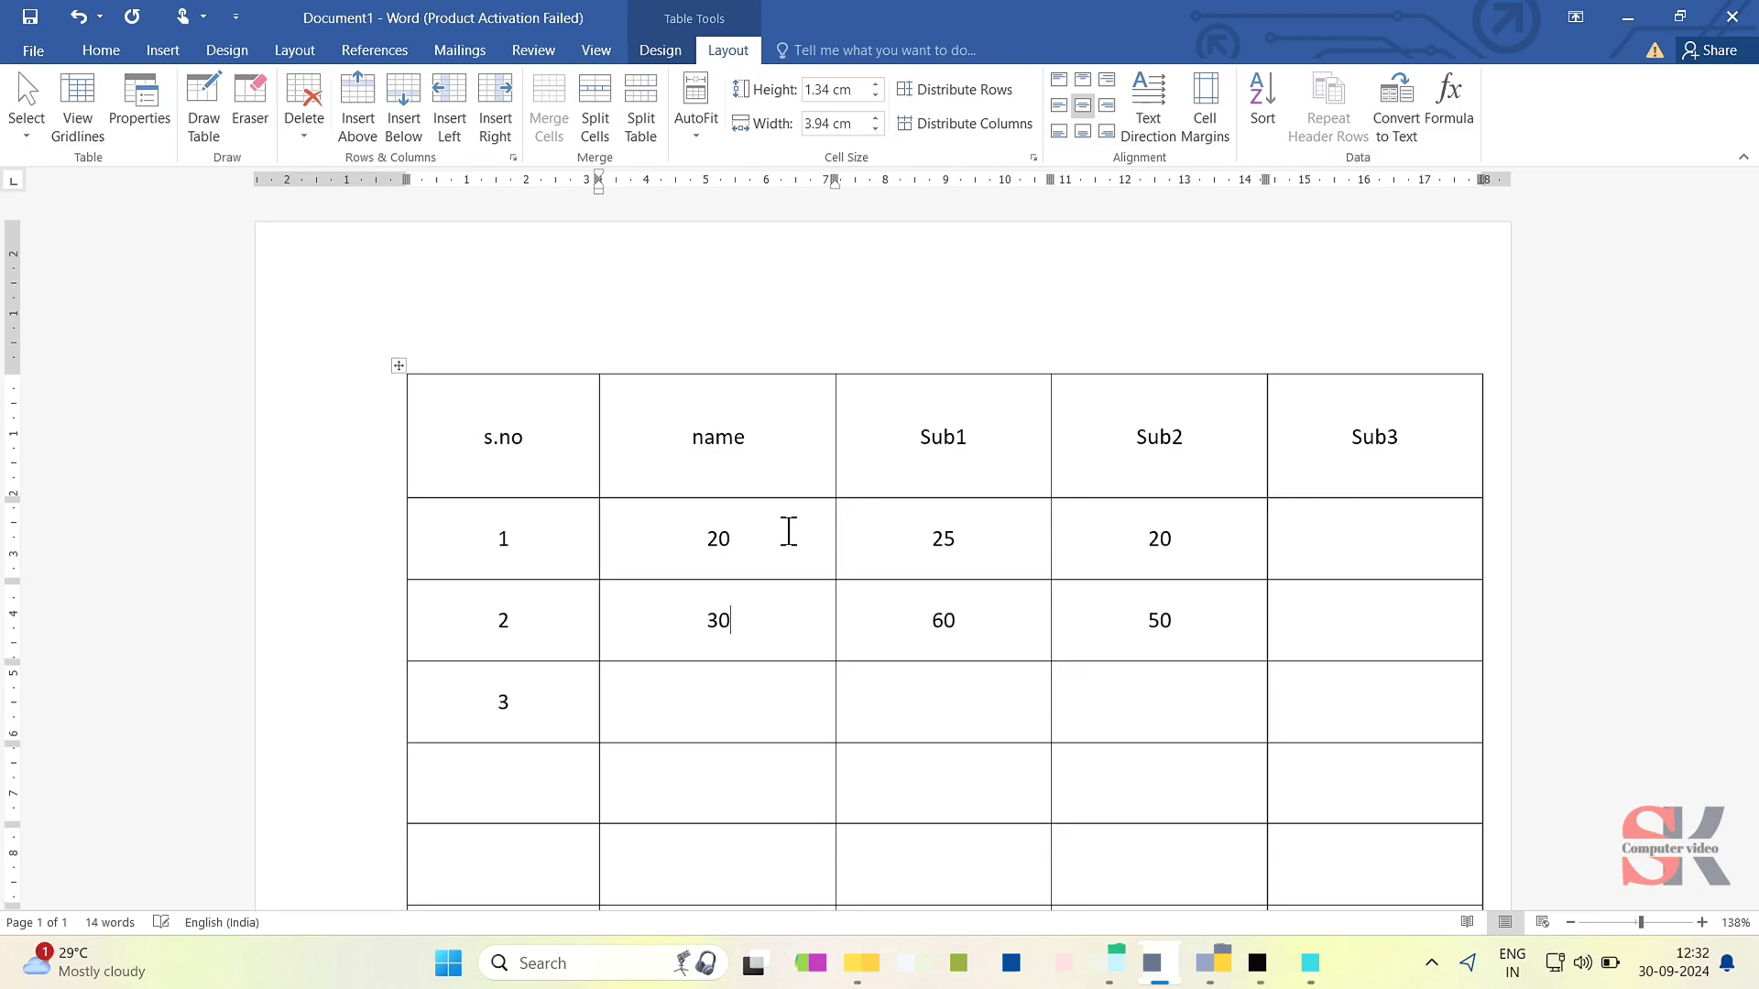
- Fill row 3 with 10, 50 and 90 in the name, Sub1 and Sub2 columns
key("Right")
type("50")
key("Right")
type("90")
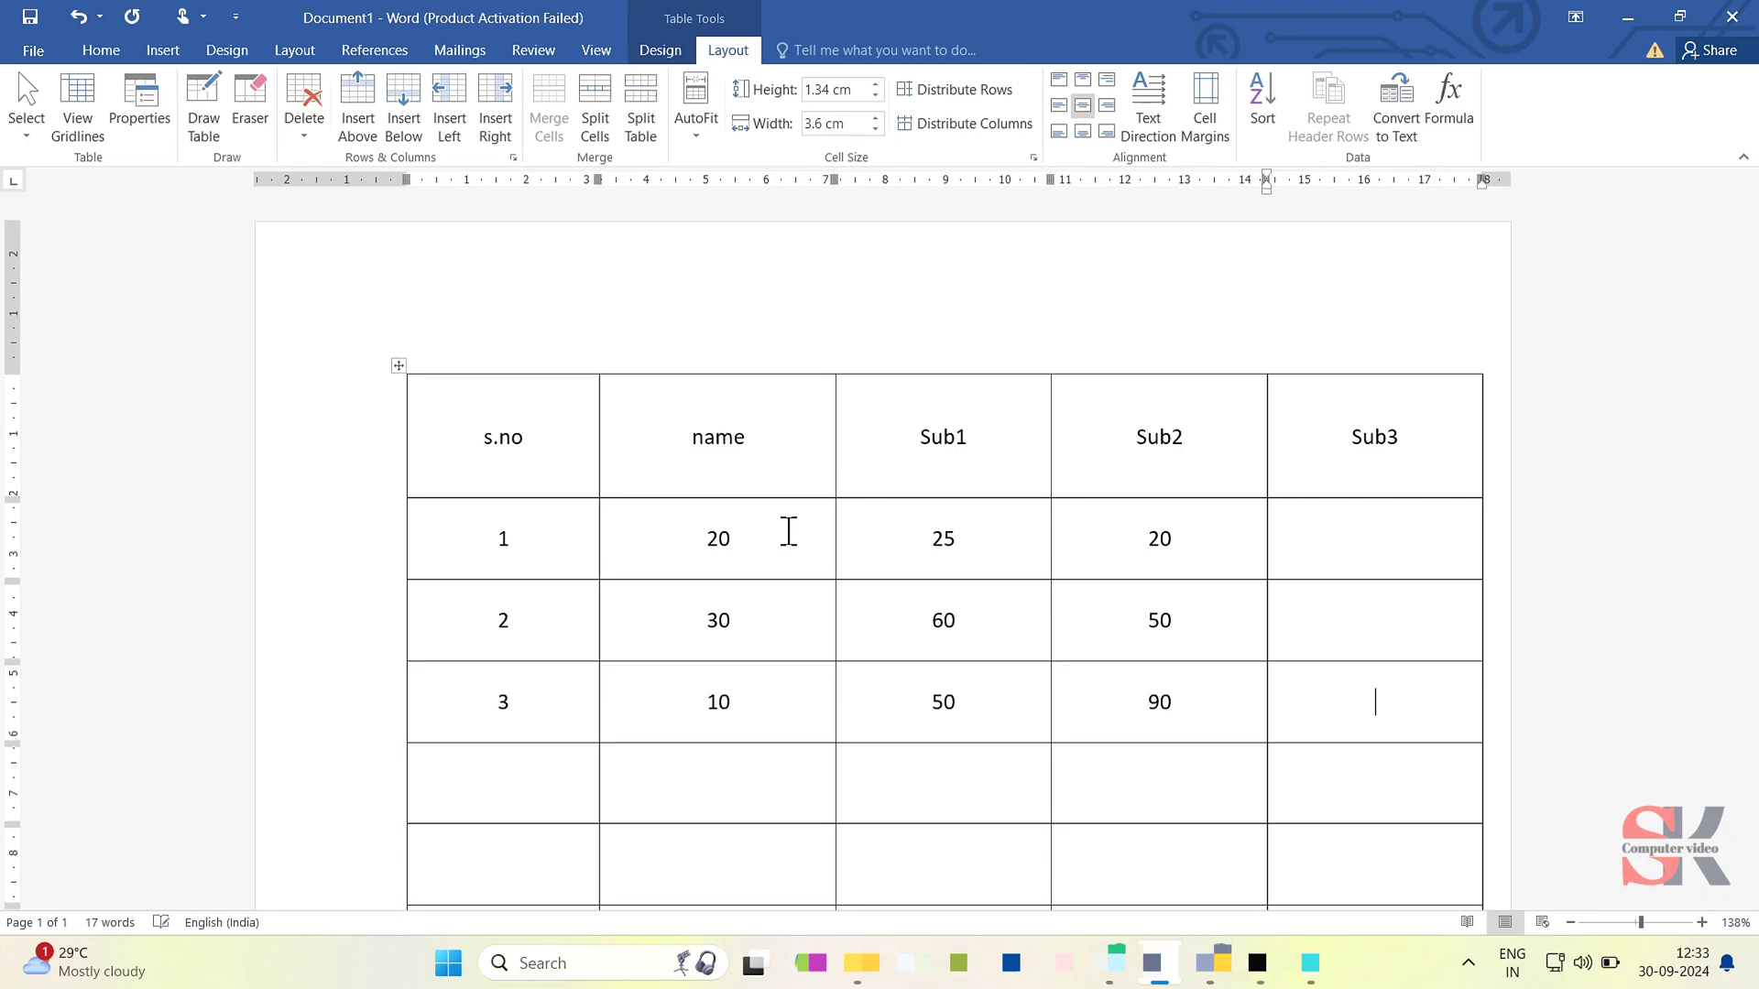
- Insert the formula =SUM(LEFT) into row 1's Sub3 cell
left_click(1283, 549)
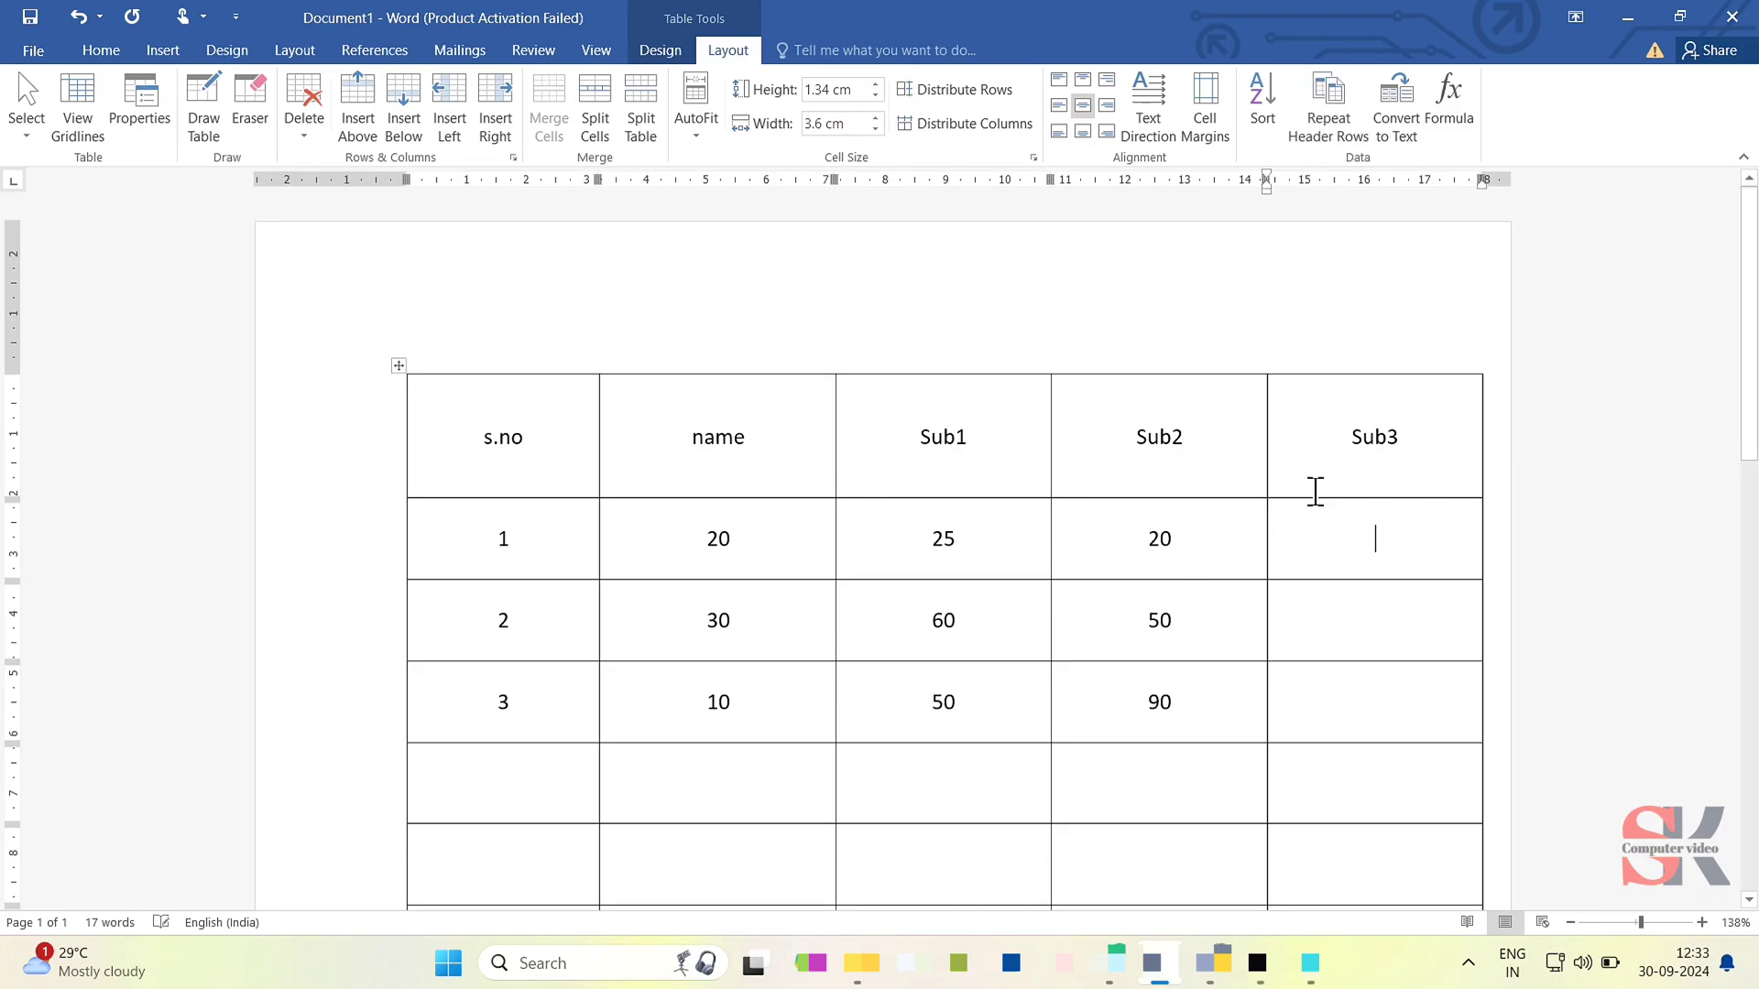
left_click(1453, 113)
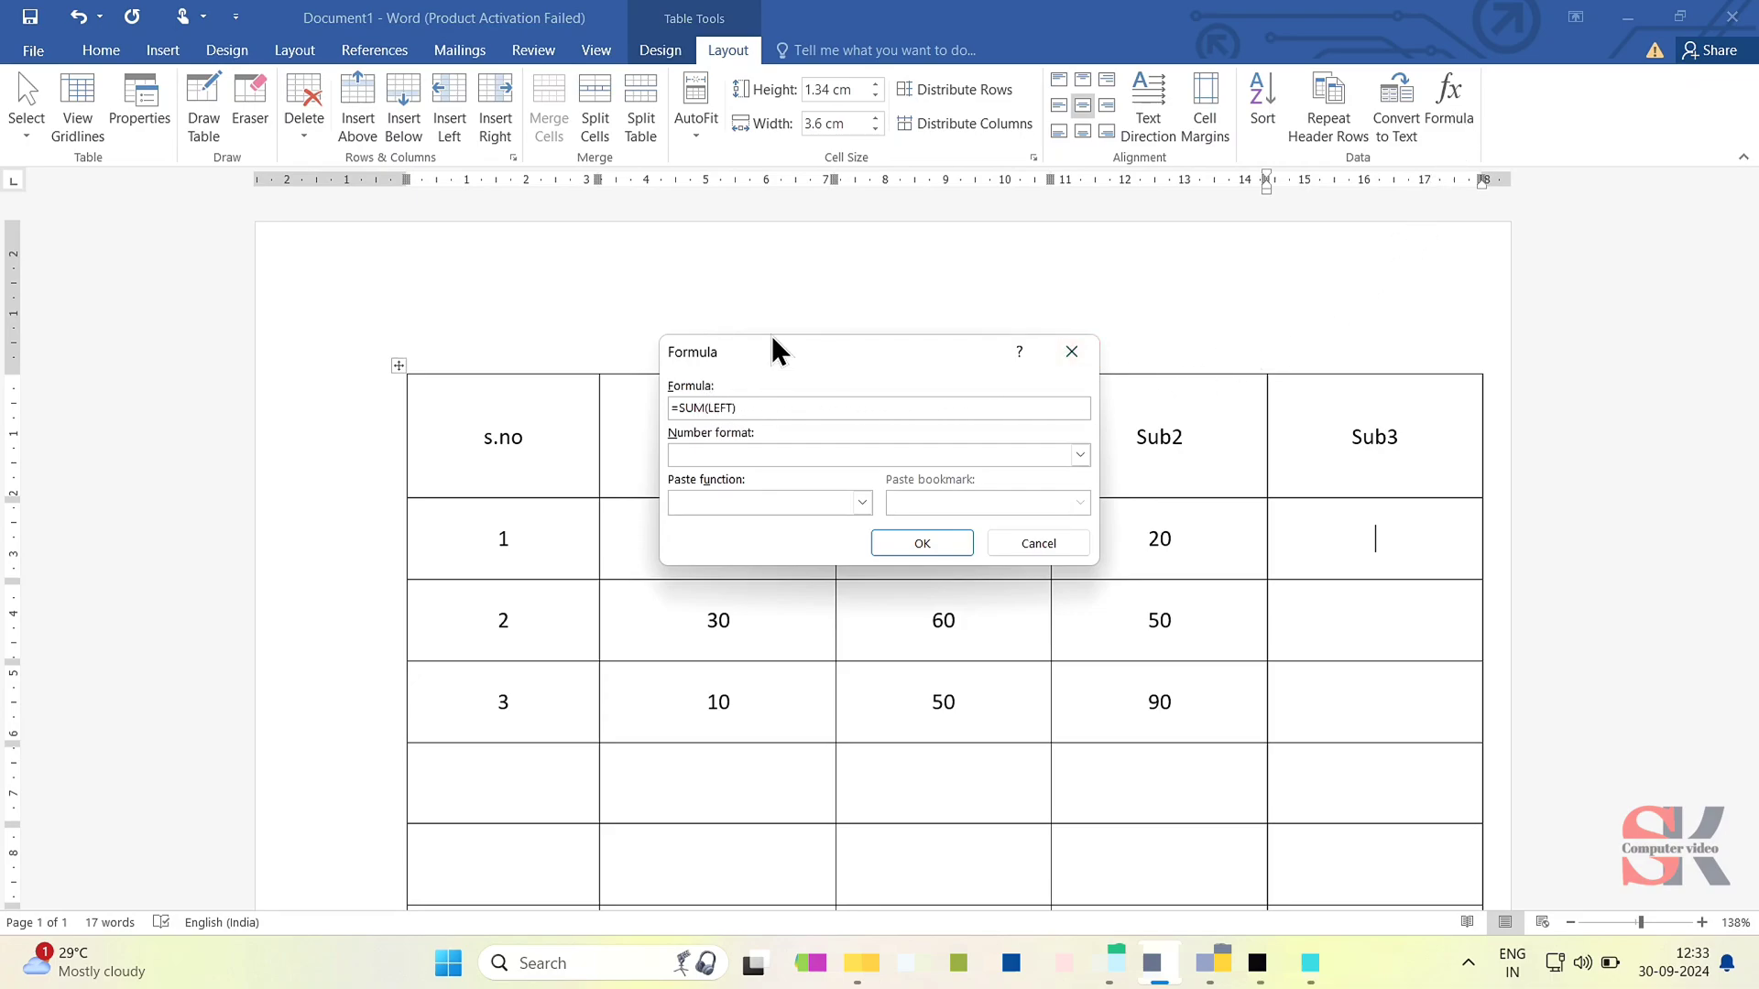
left_click_drag(813, 348, 799, 187)
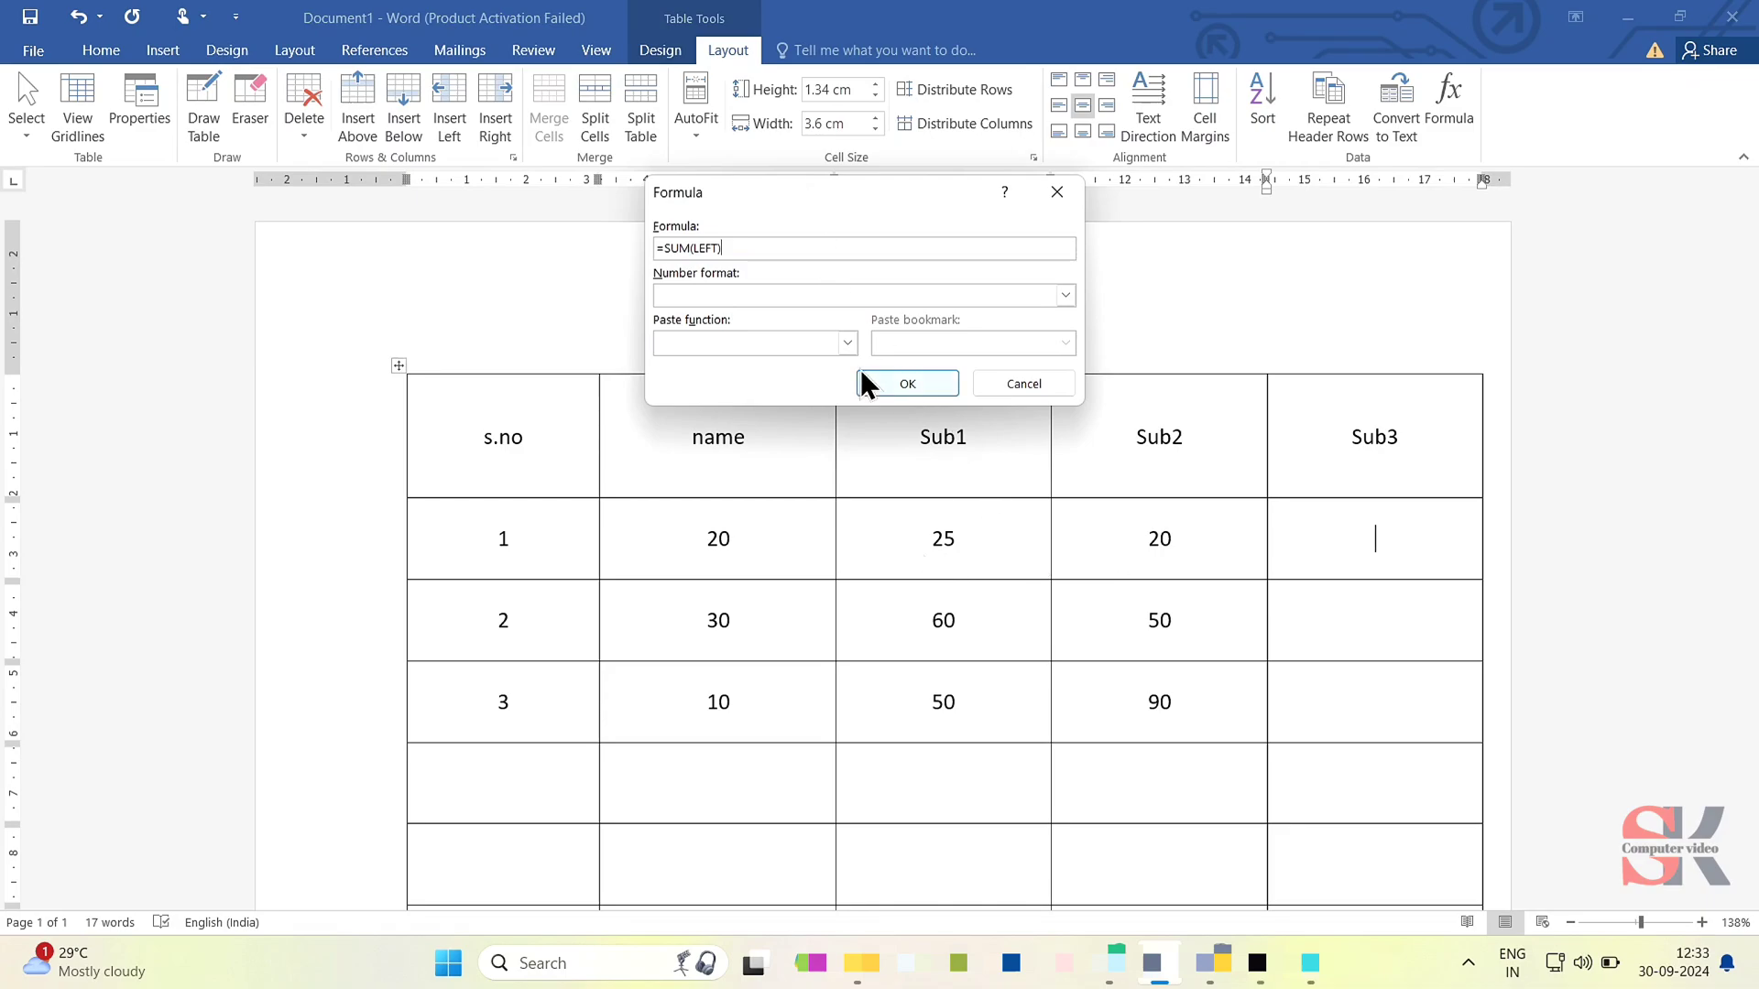
left_click(907, 383)
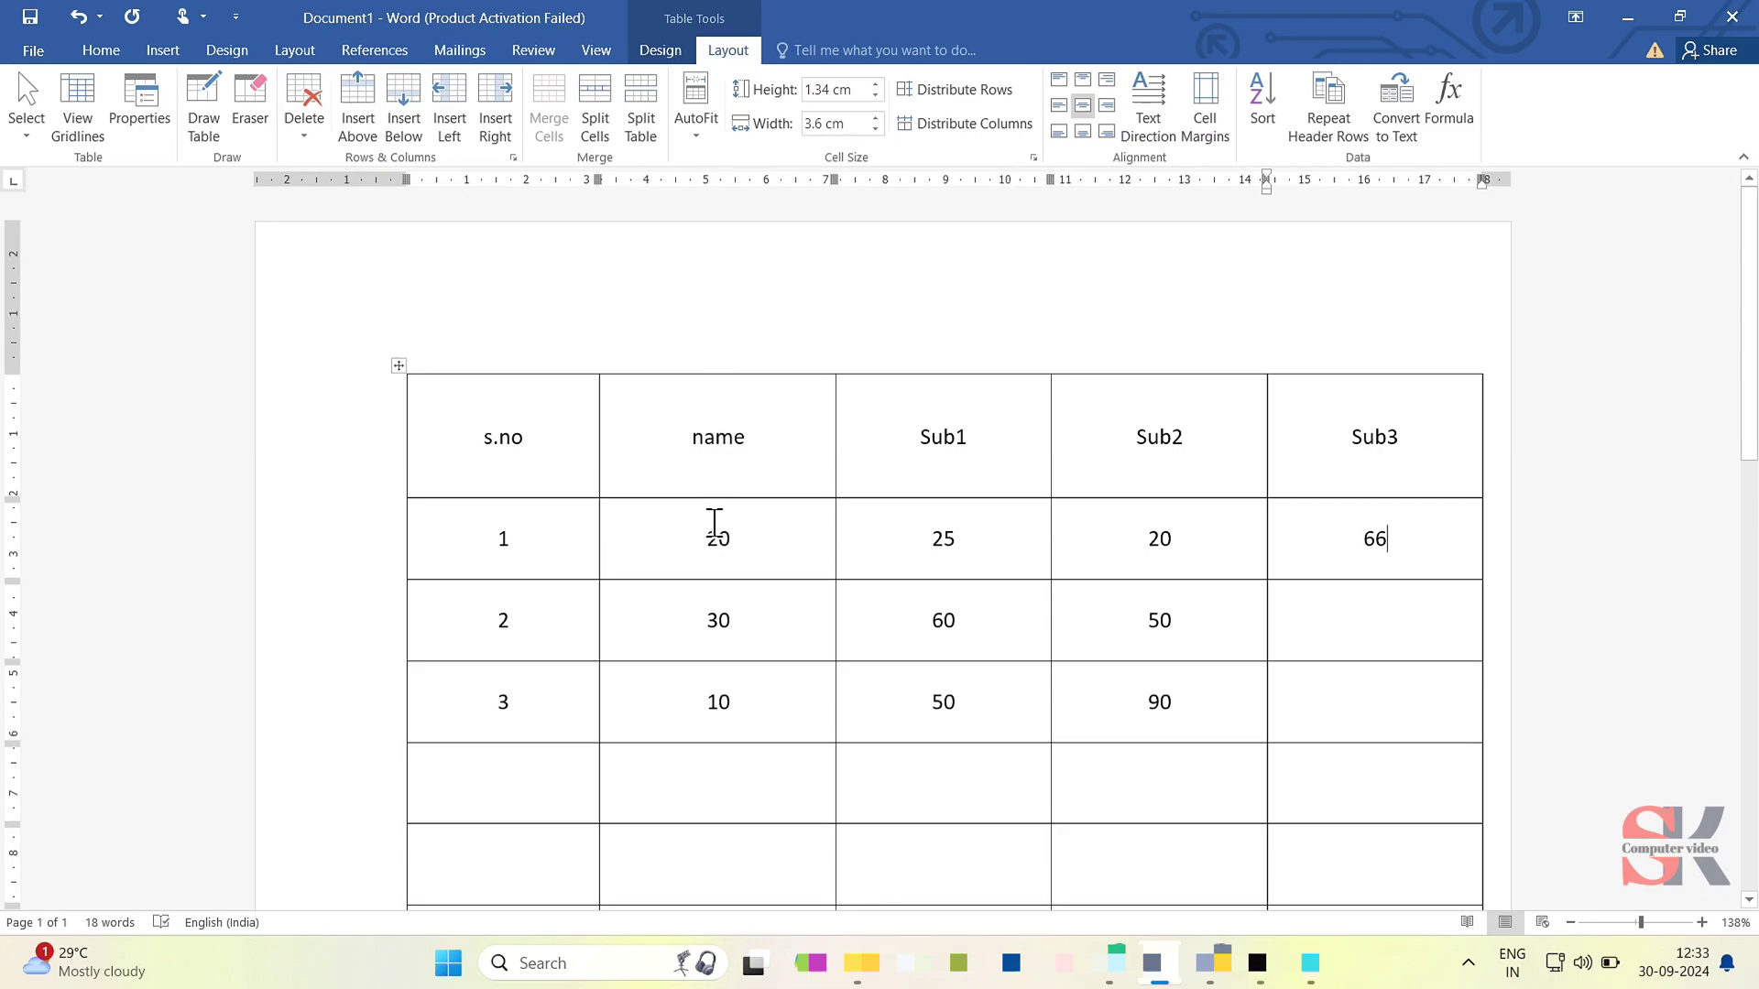
- Replace the name column entries in rows 1, 2 and 3 with A, B and c, keeping them centred
left_click_drag(714, 524, 727, 675)
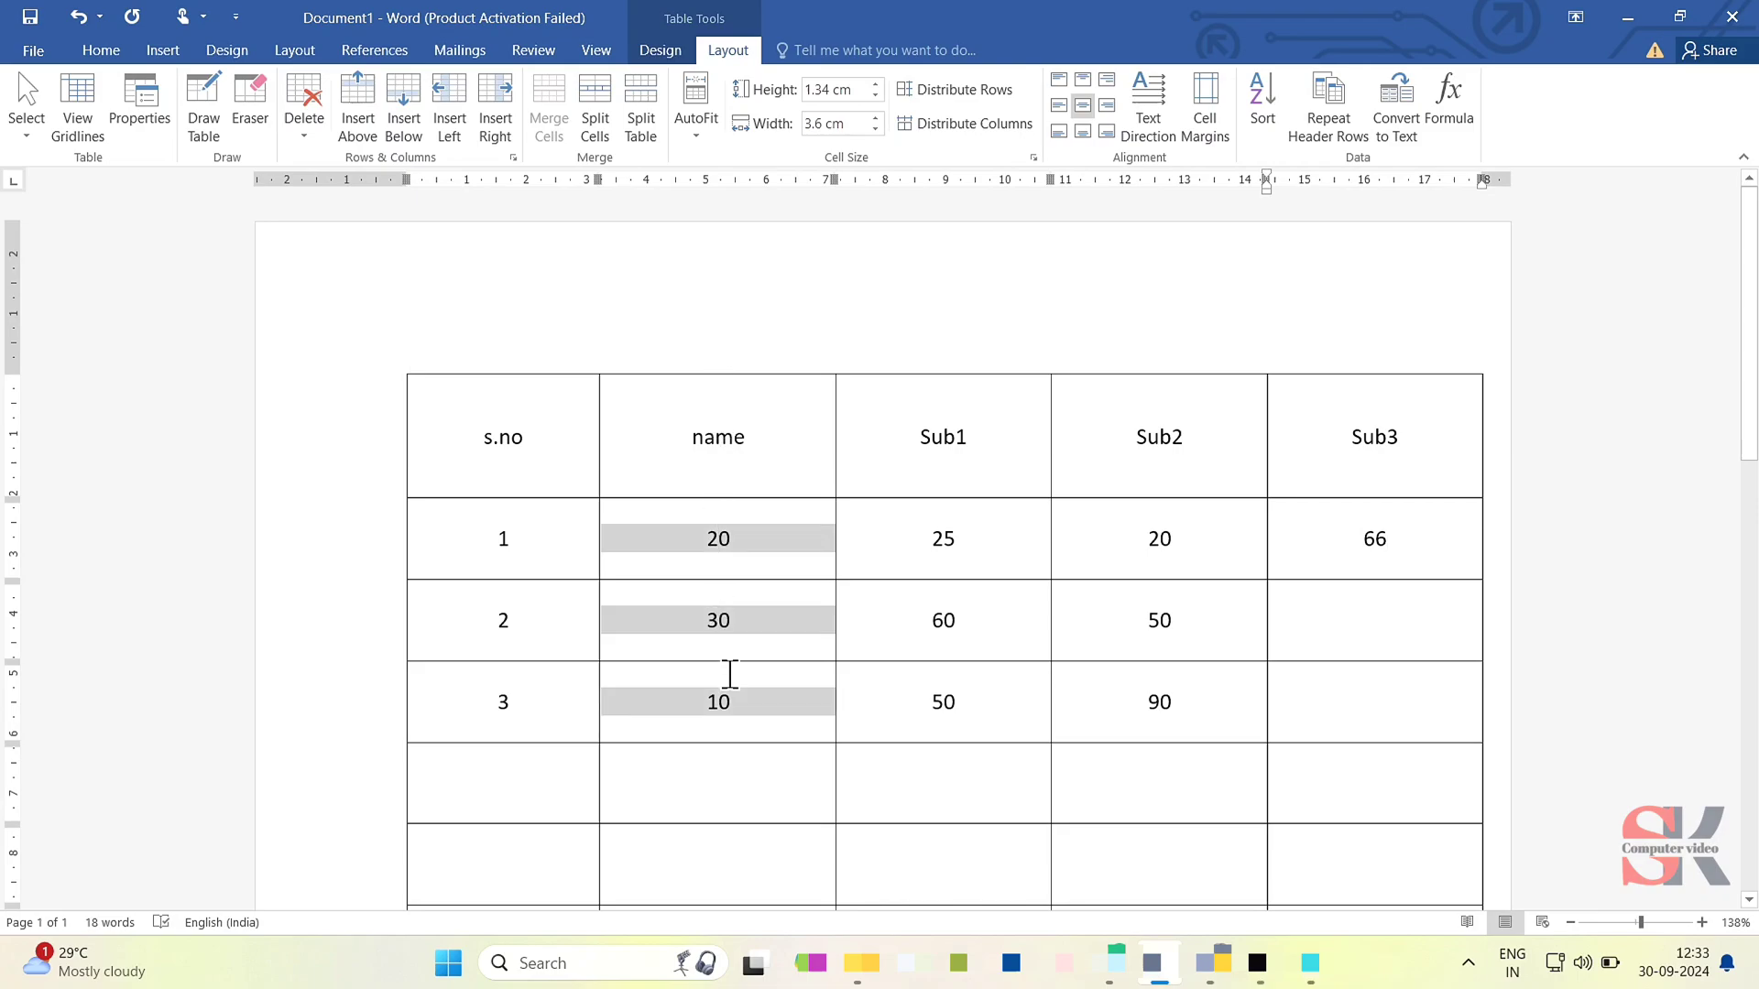
double_click(722, 539)
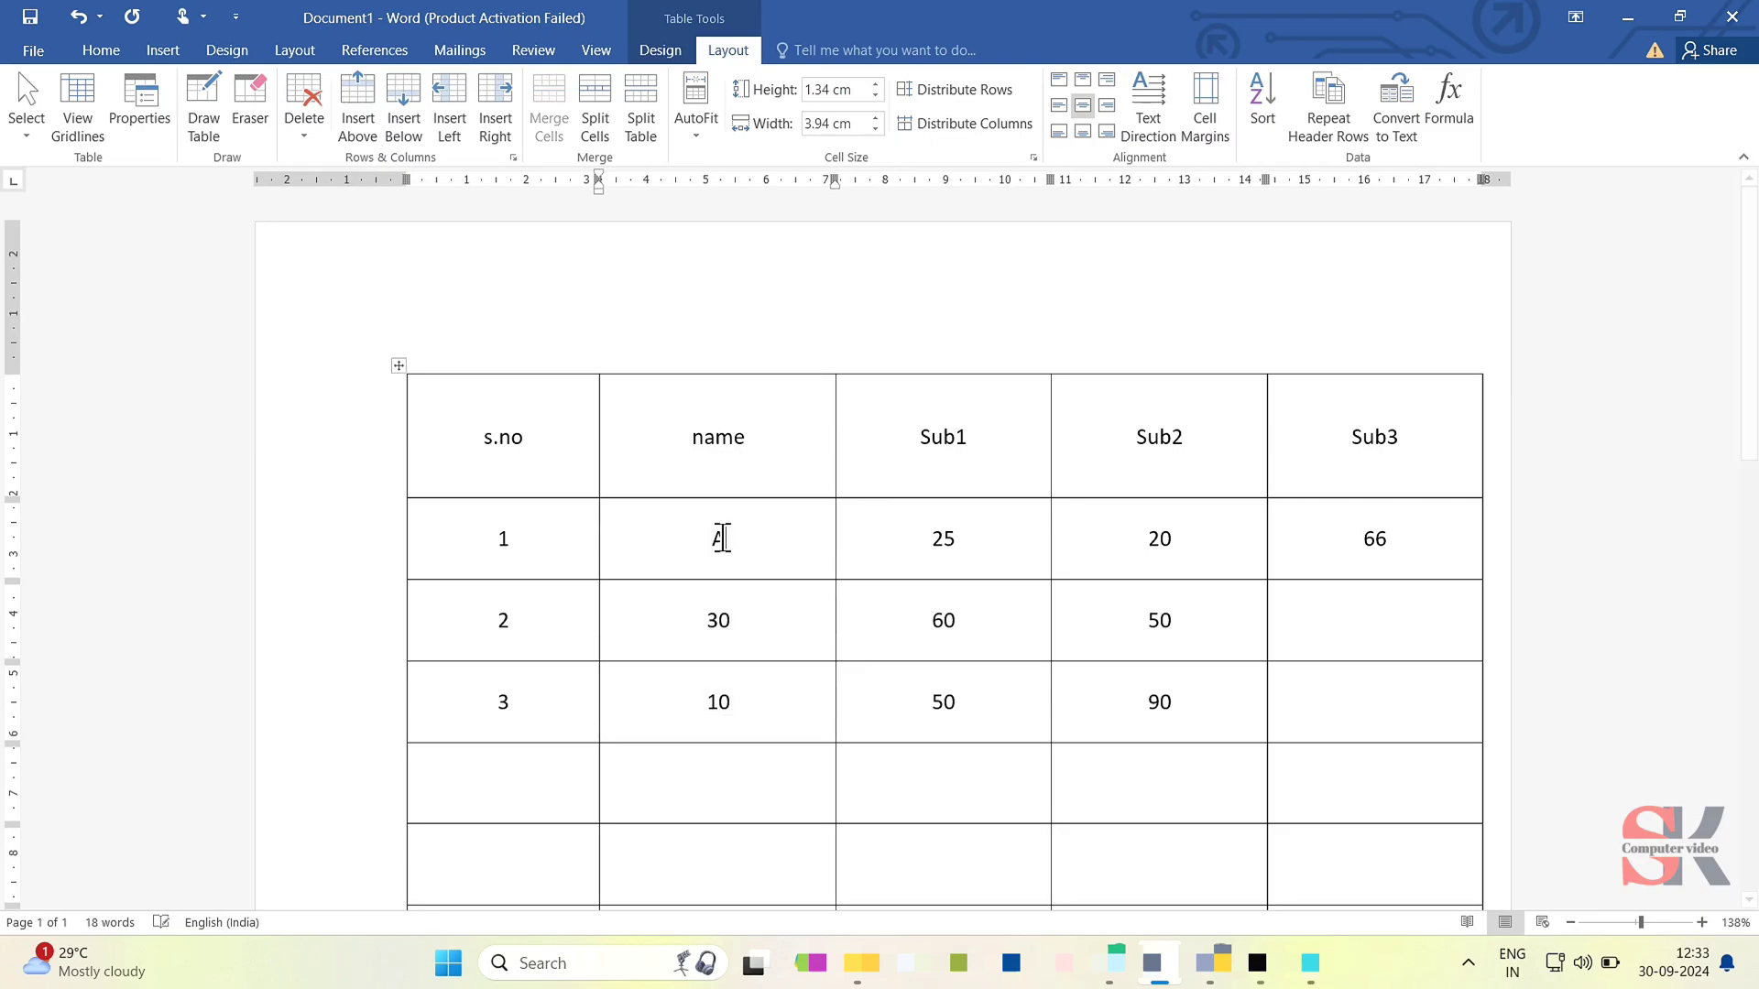
type("A")
left_click(760, 612)
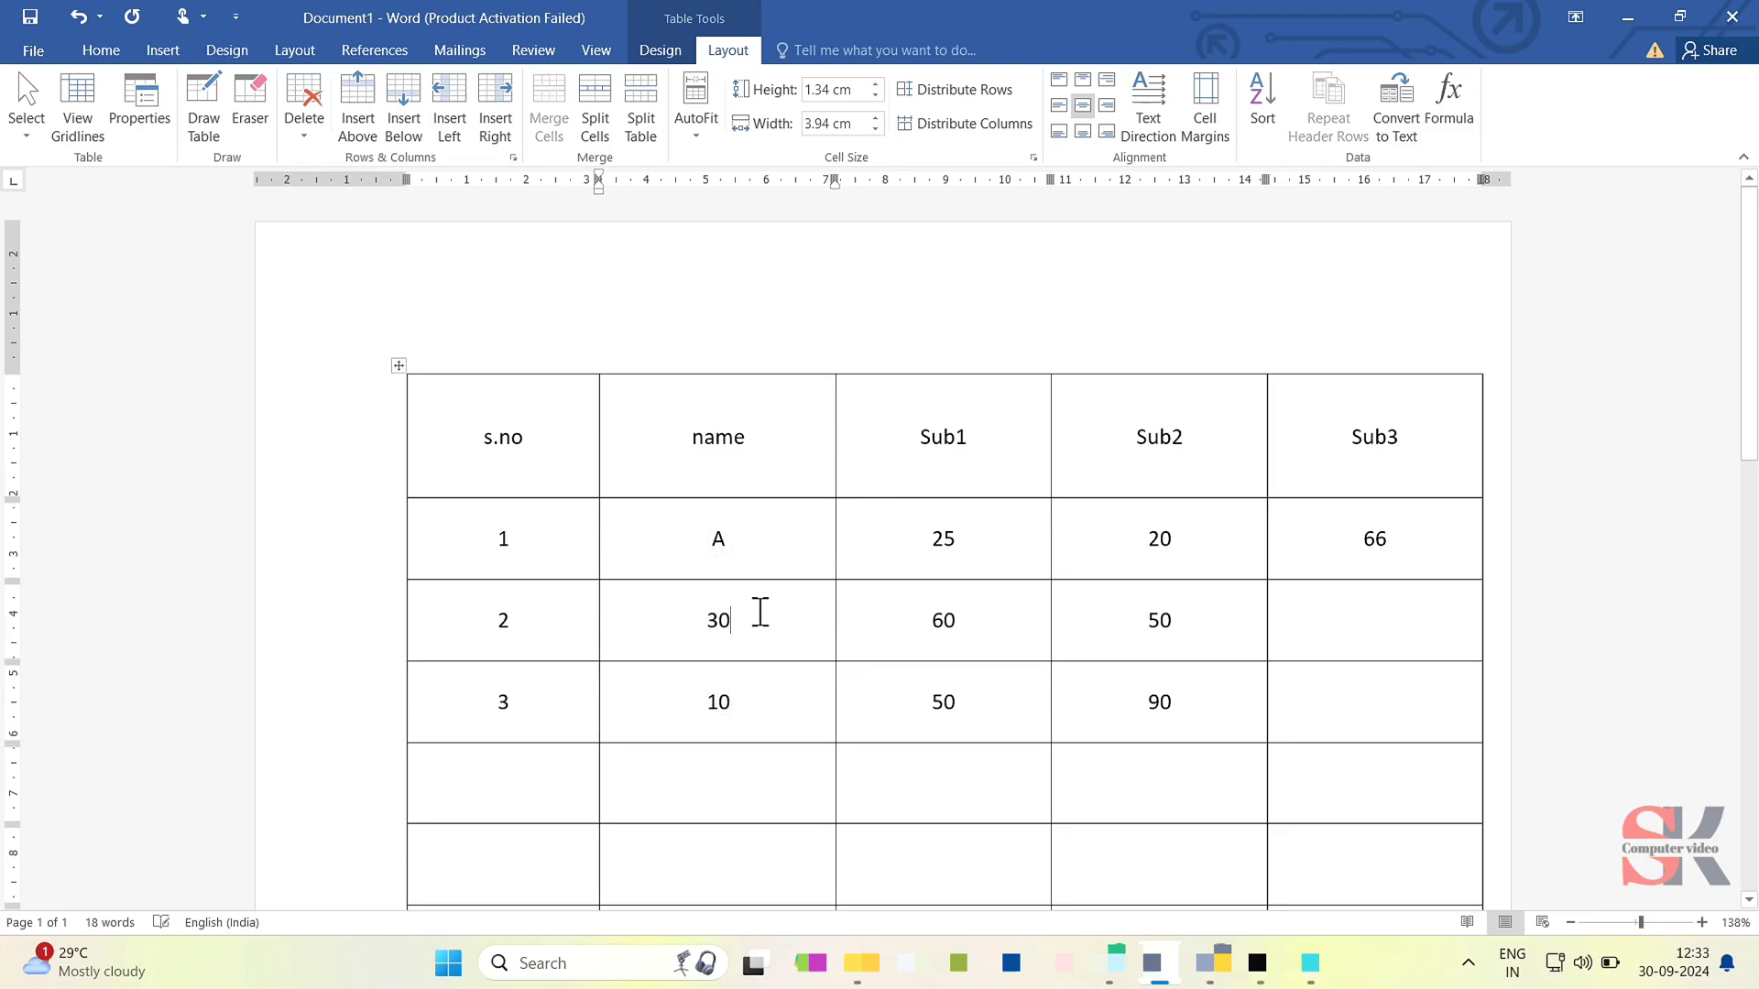
key("BackSpace")
key("BackSpace")
key("BackSpace")
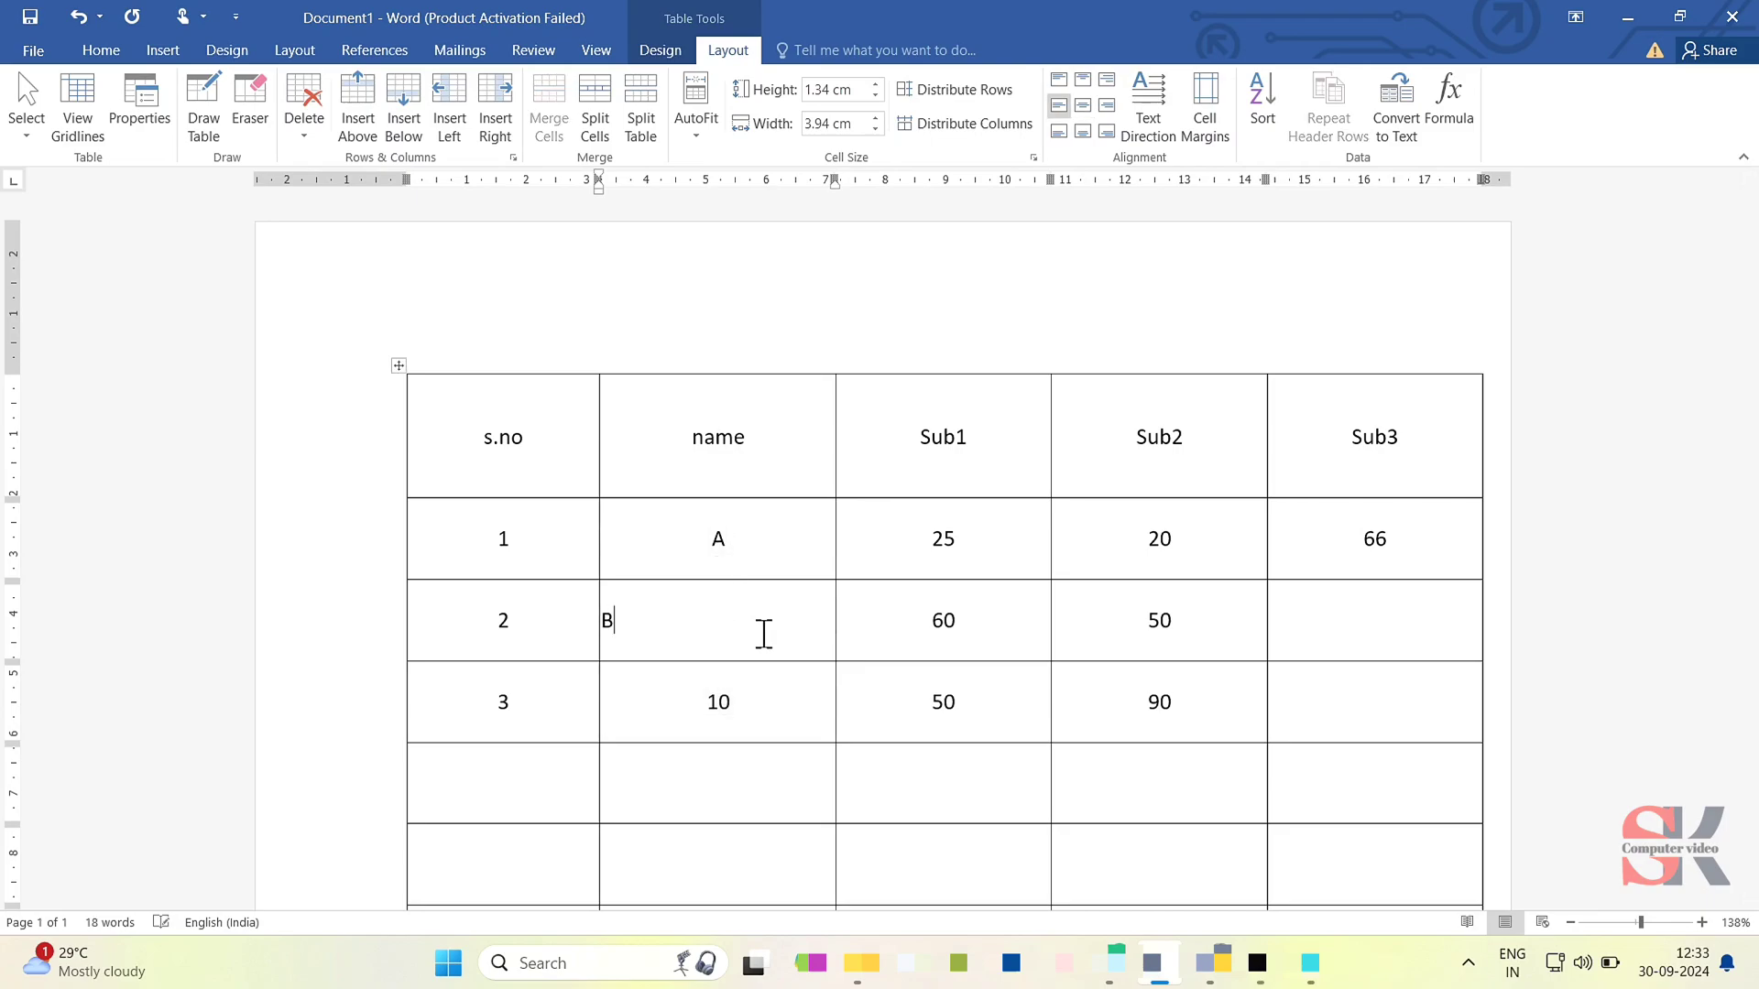
key("ctrl+z")
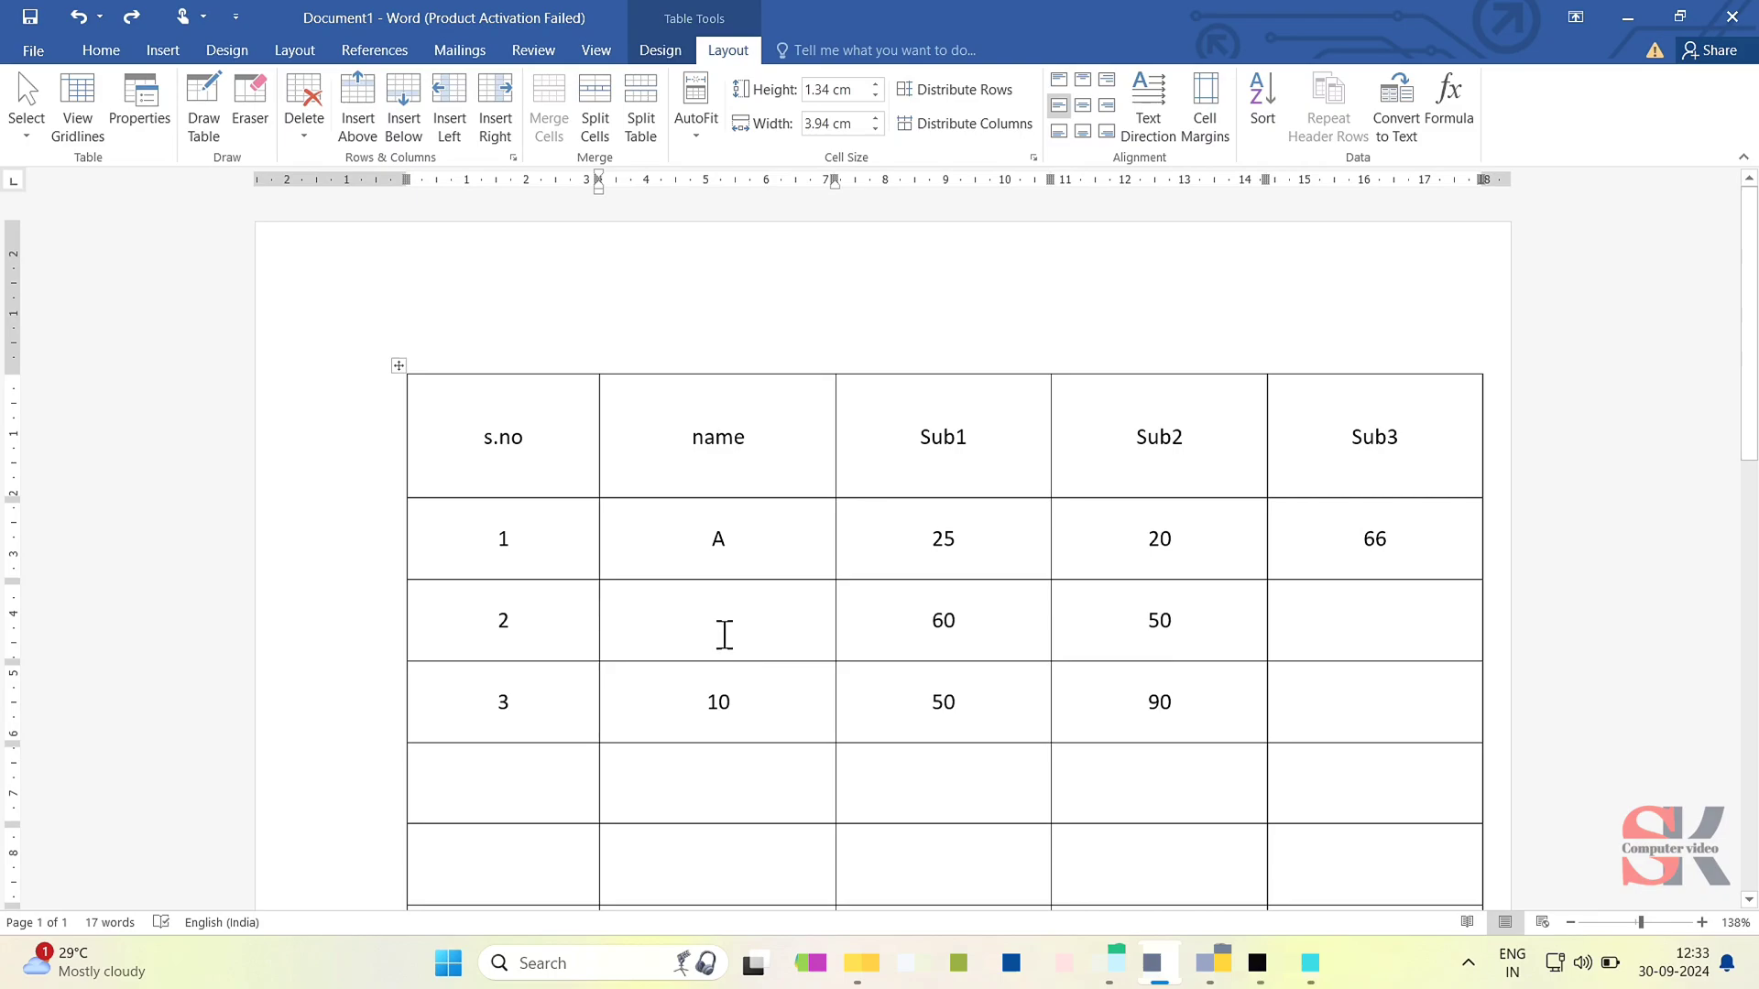
key("ctrl+e")
type("B")
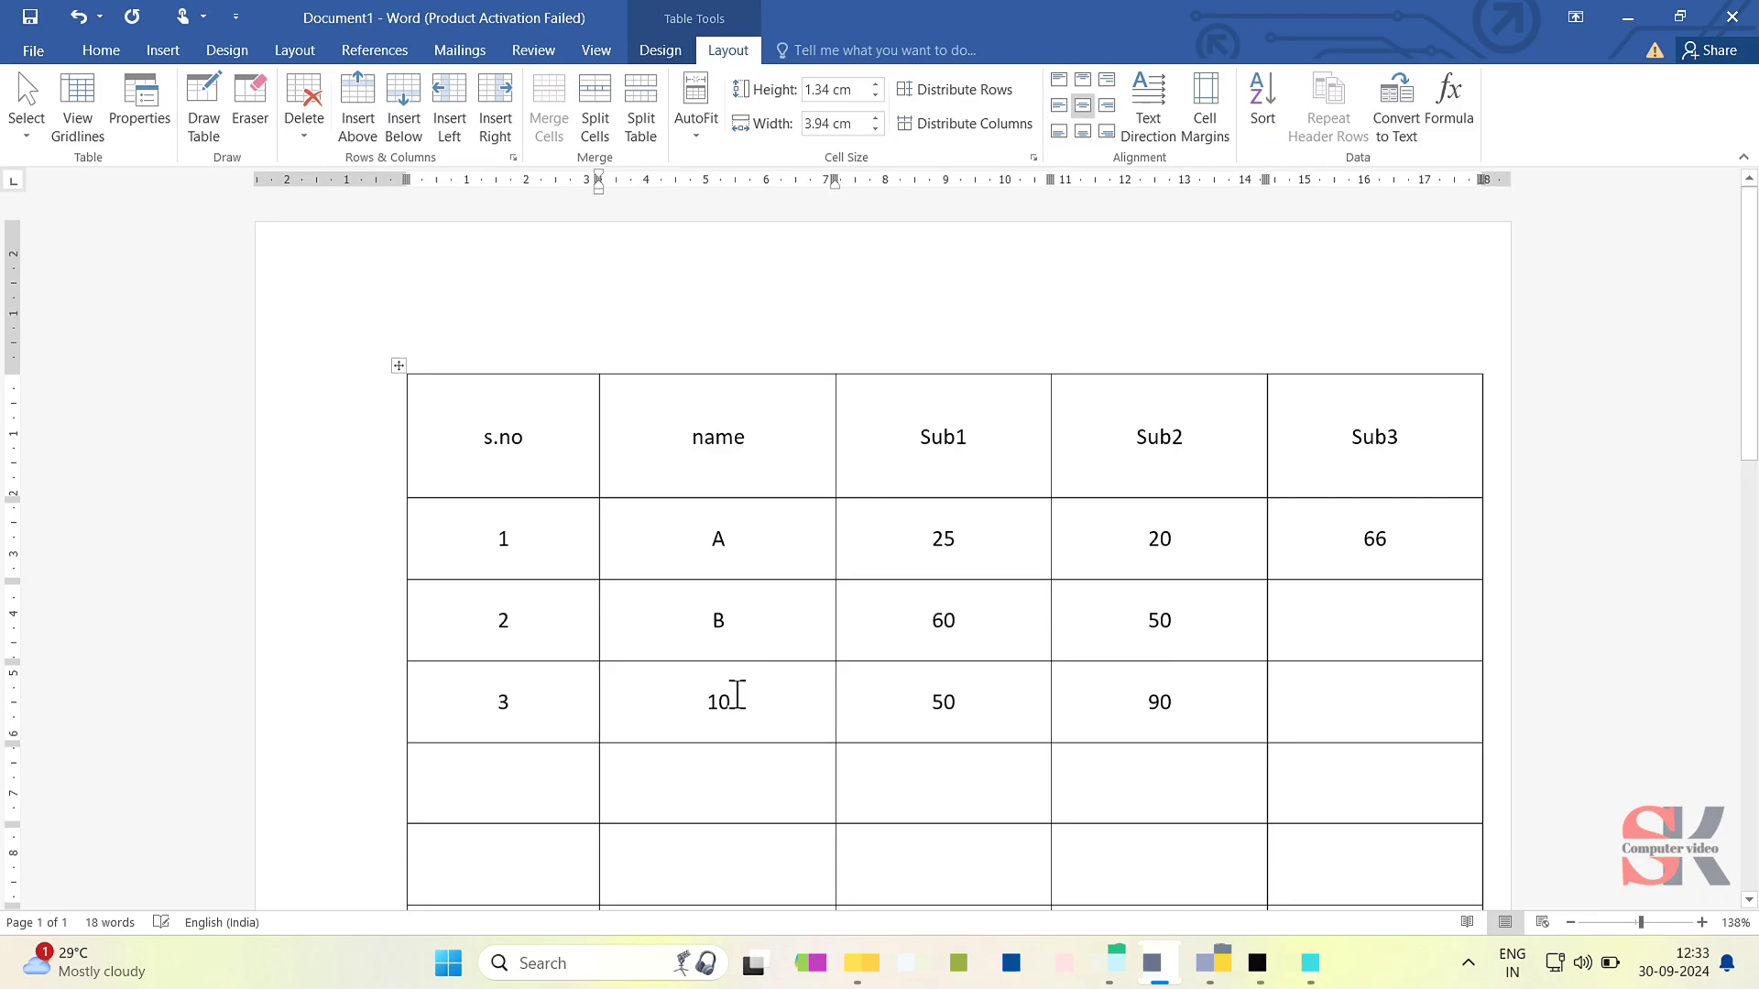
key("BackSpace")
key("BackSpace")
type("c")
- Delete row 1's Sub3 result and insert the formula =SUM(LEFT) there again
left_click(1431, 548)
left_click_drag(1407, 551, 1349, 542)
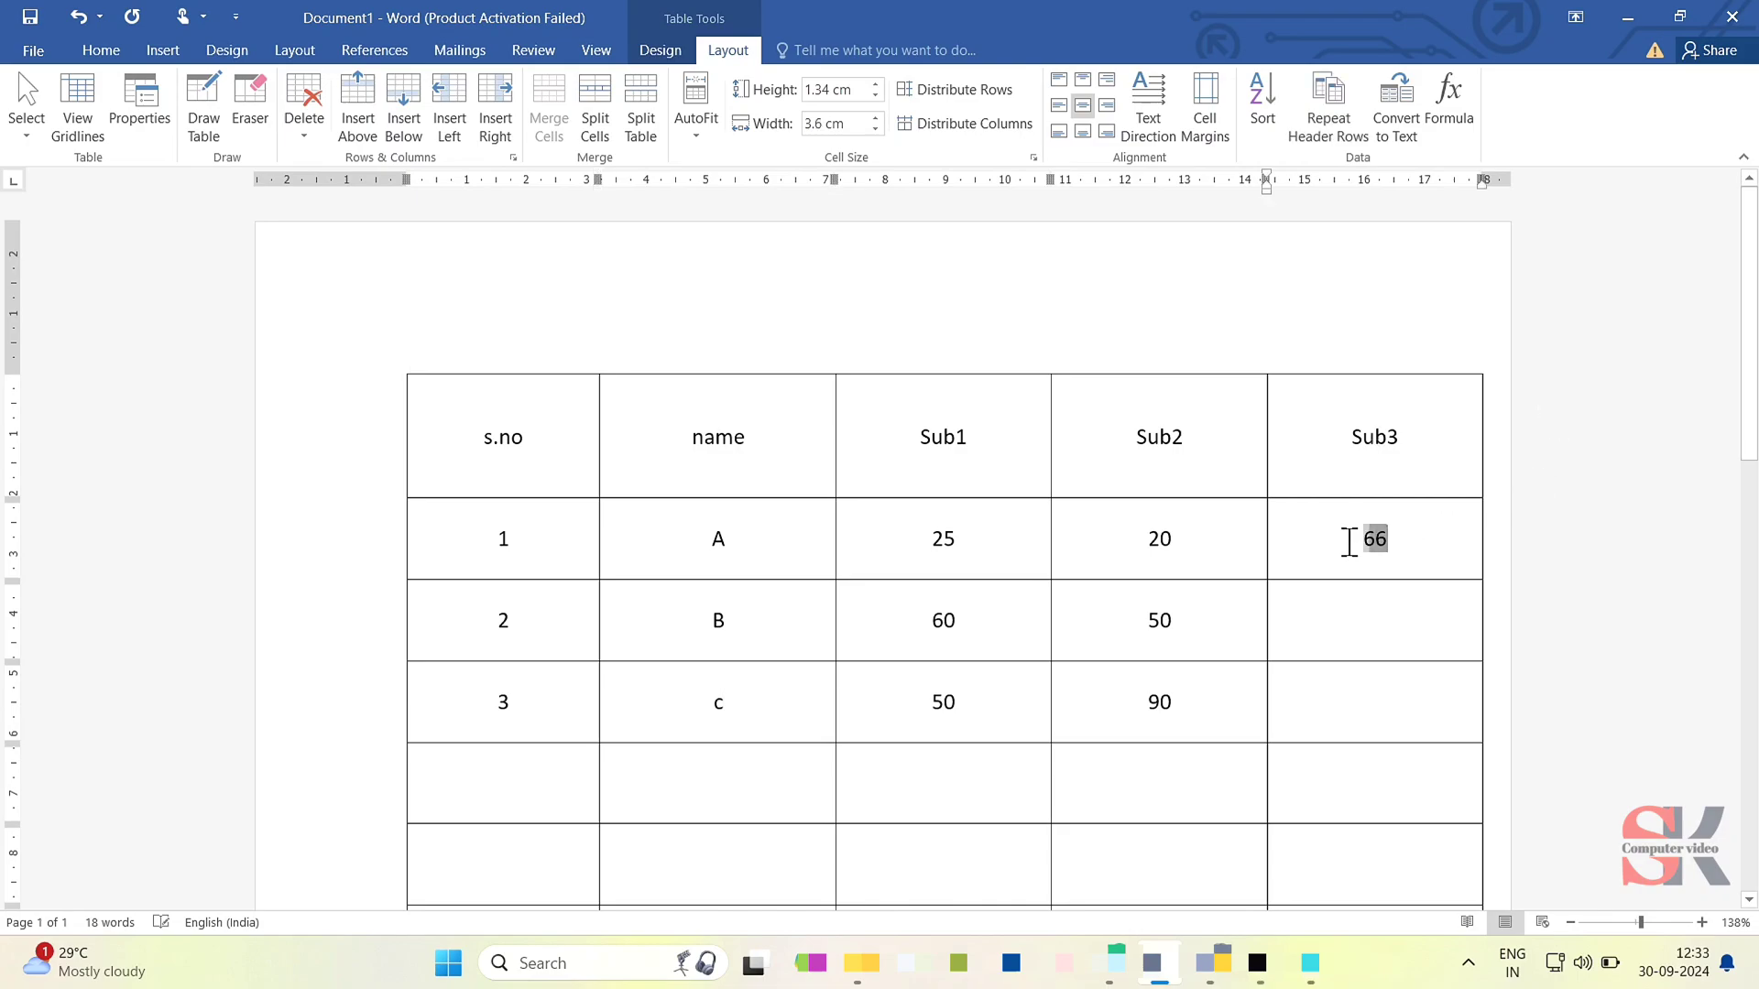
key("BackSpace")
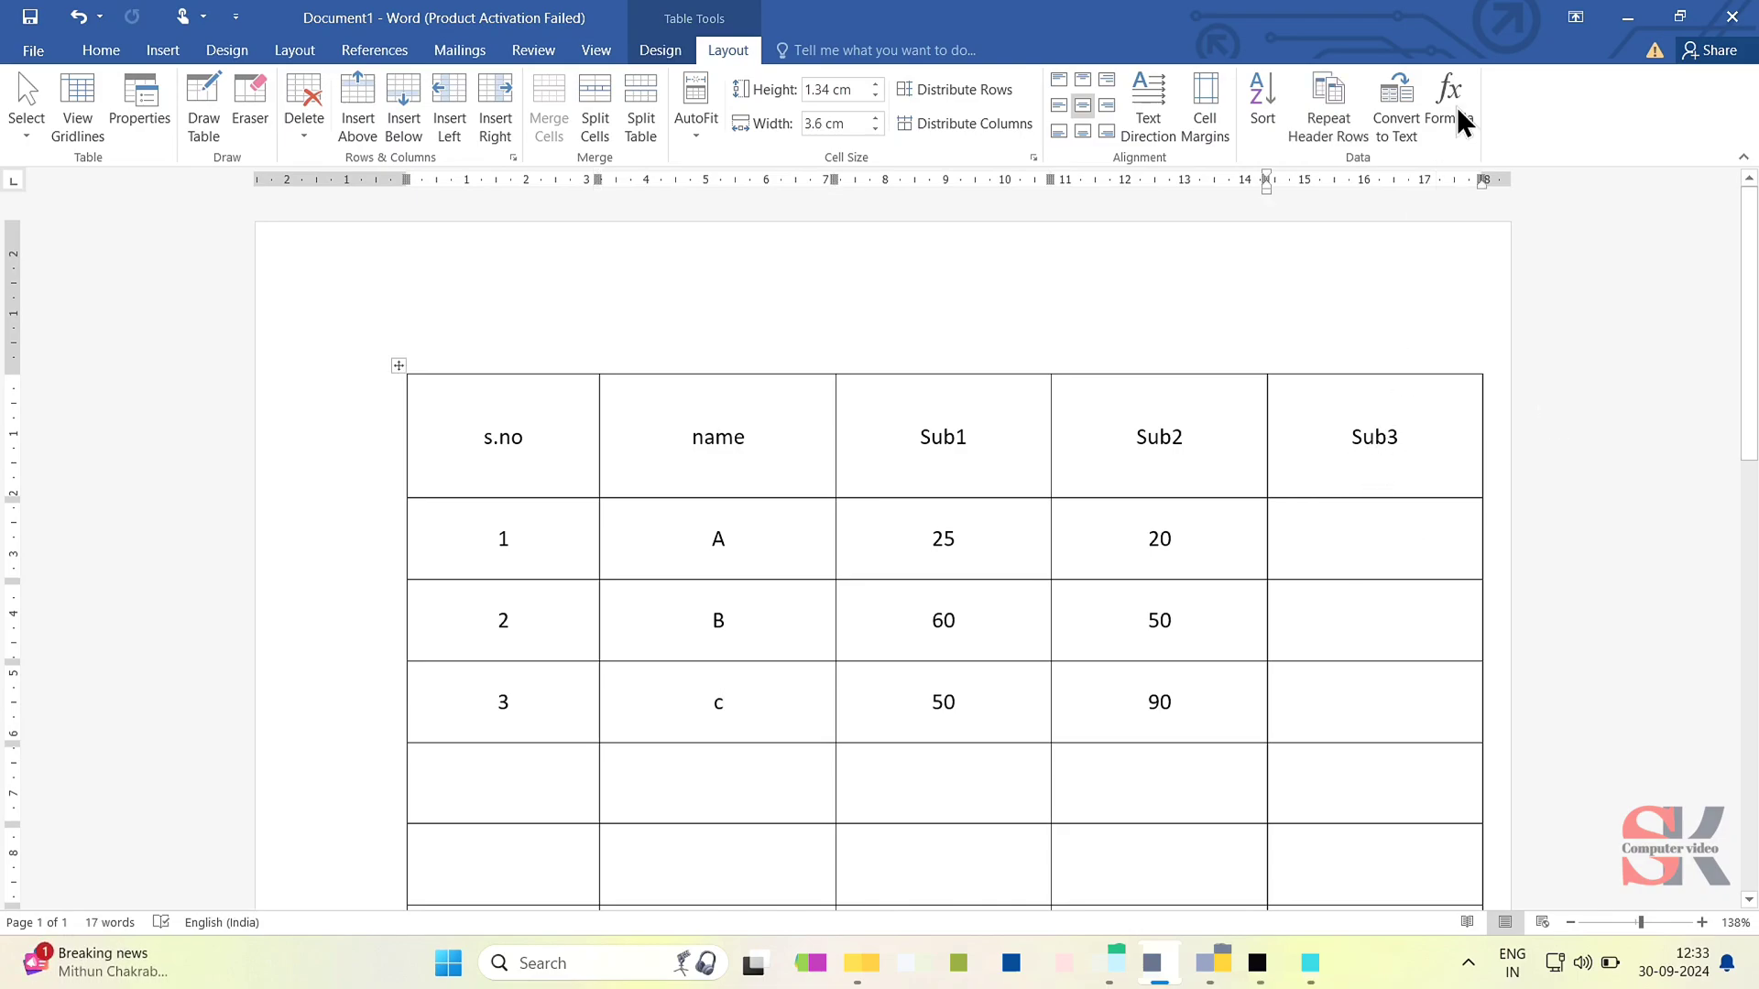
left_click(1454, 98)
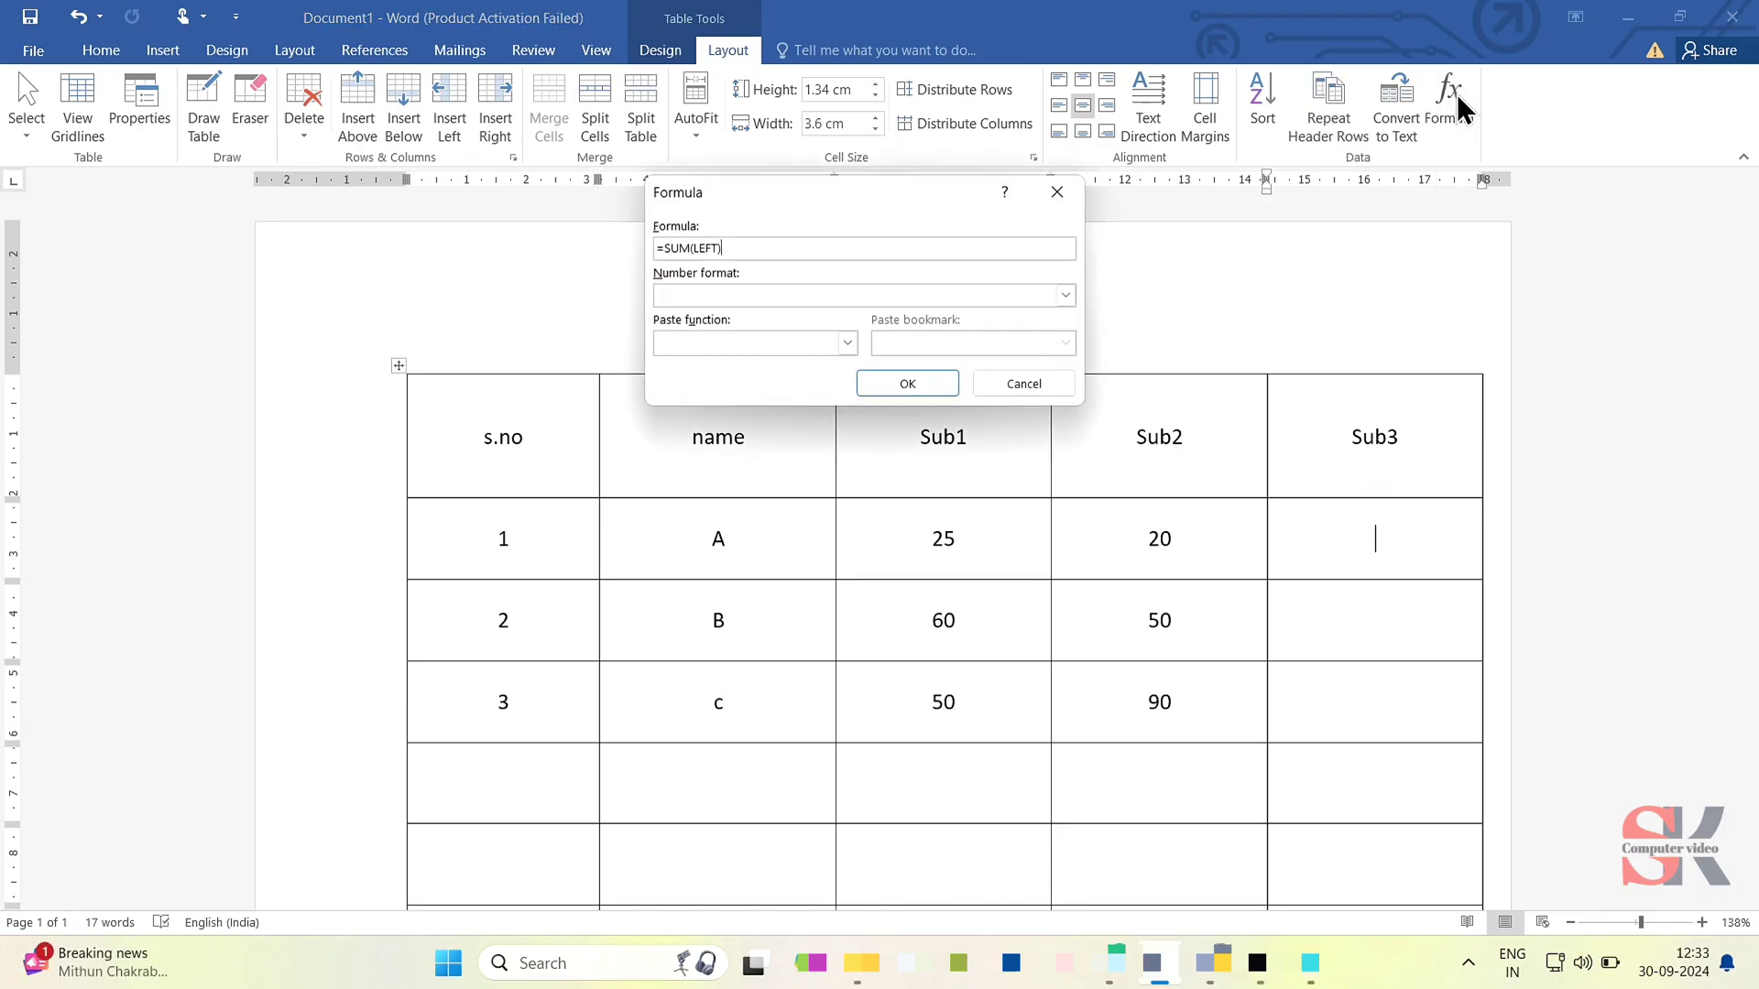
left_click(899, 385)
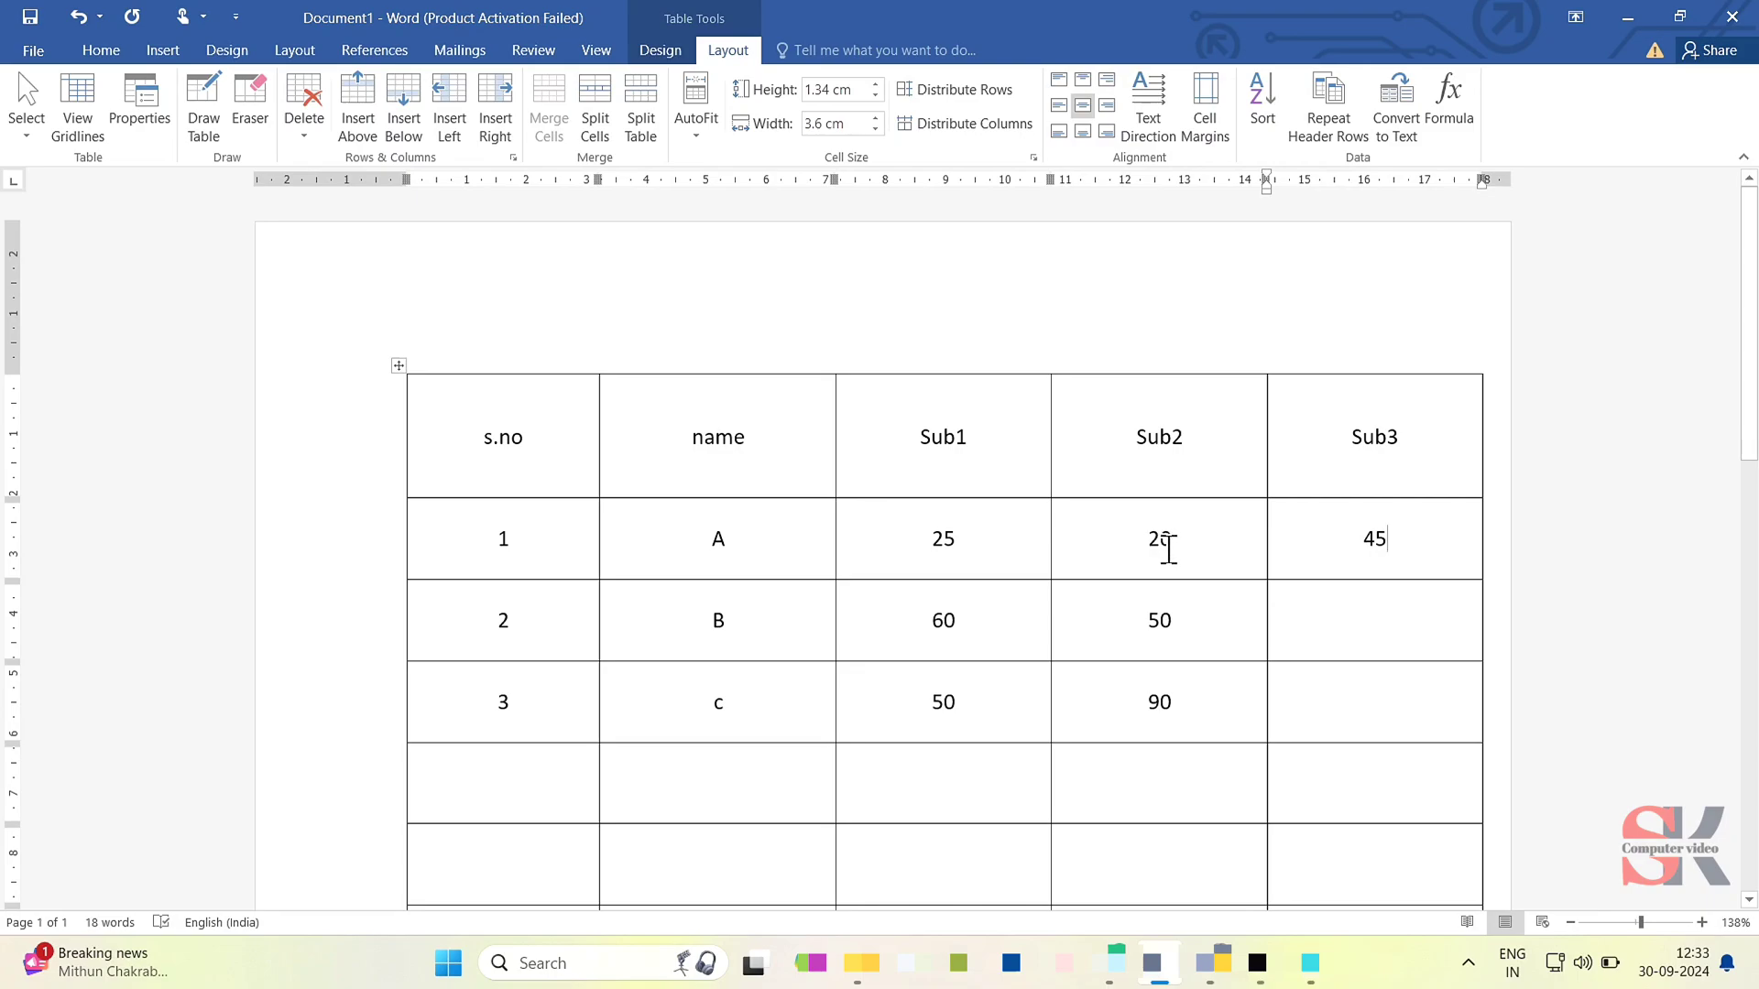
- Try the formula =SUM(ABOVE) in row 2's Sub3 cell and delete its result
left_click(1370, 643)
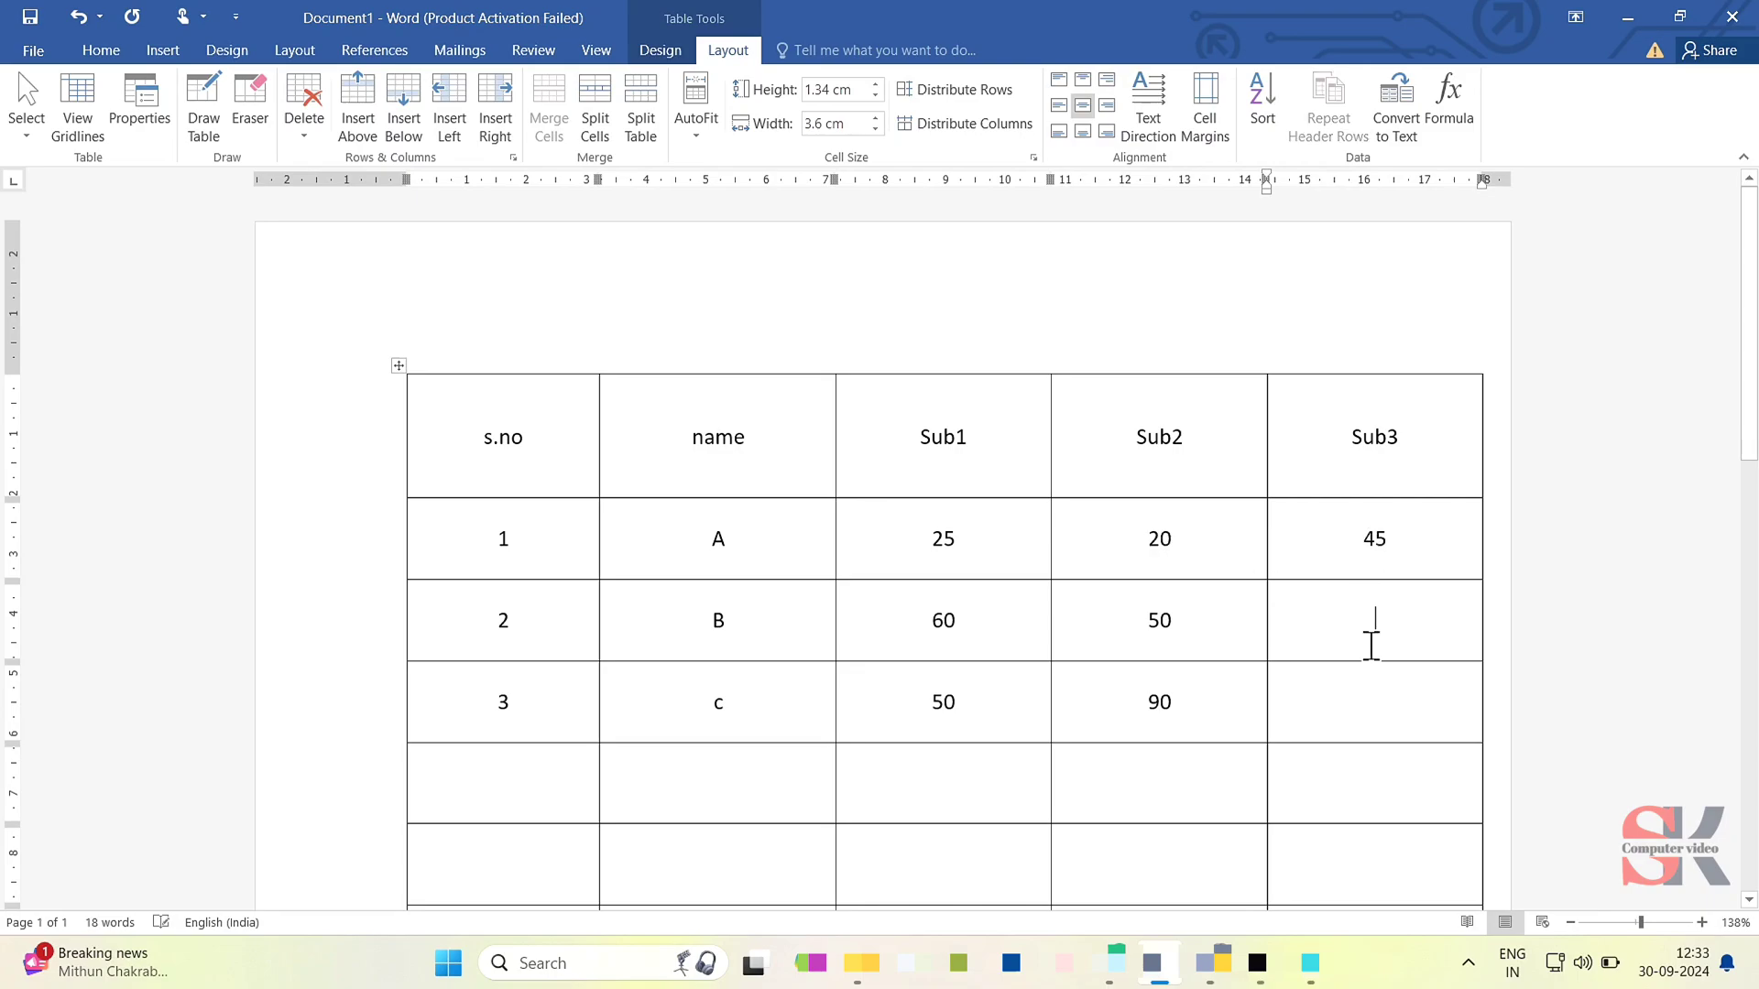
left_click(1456, 108)
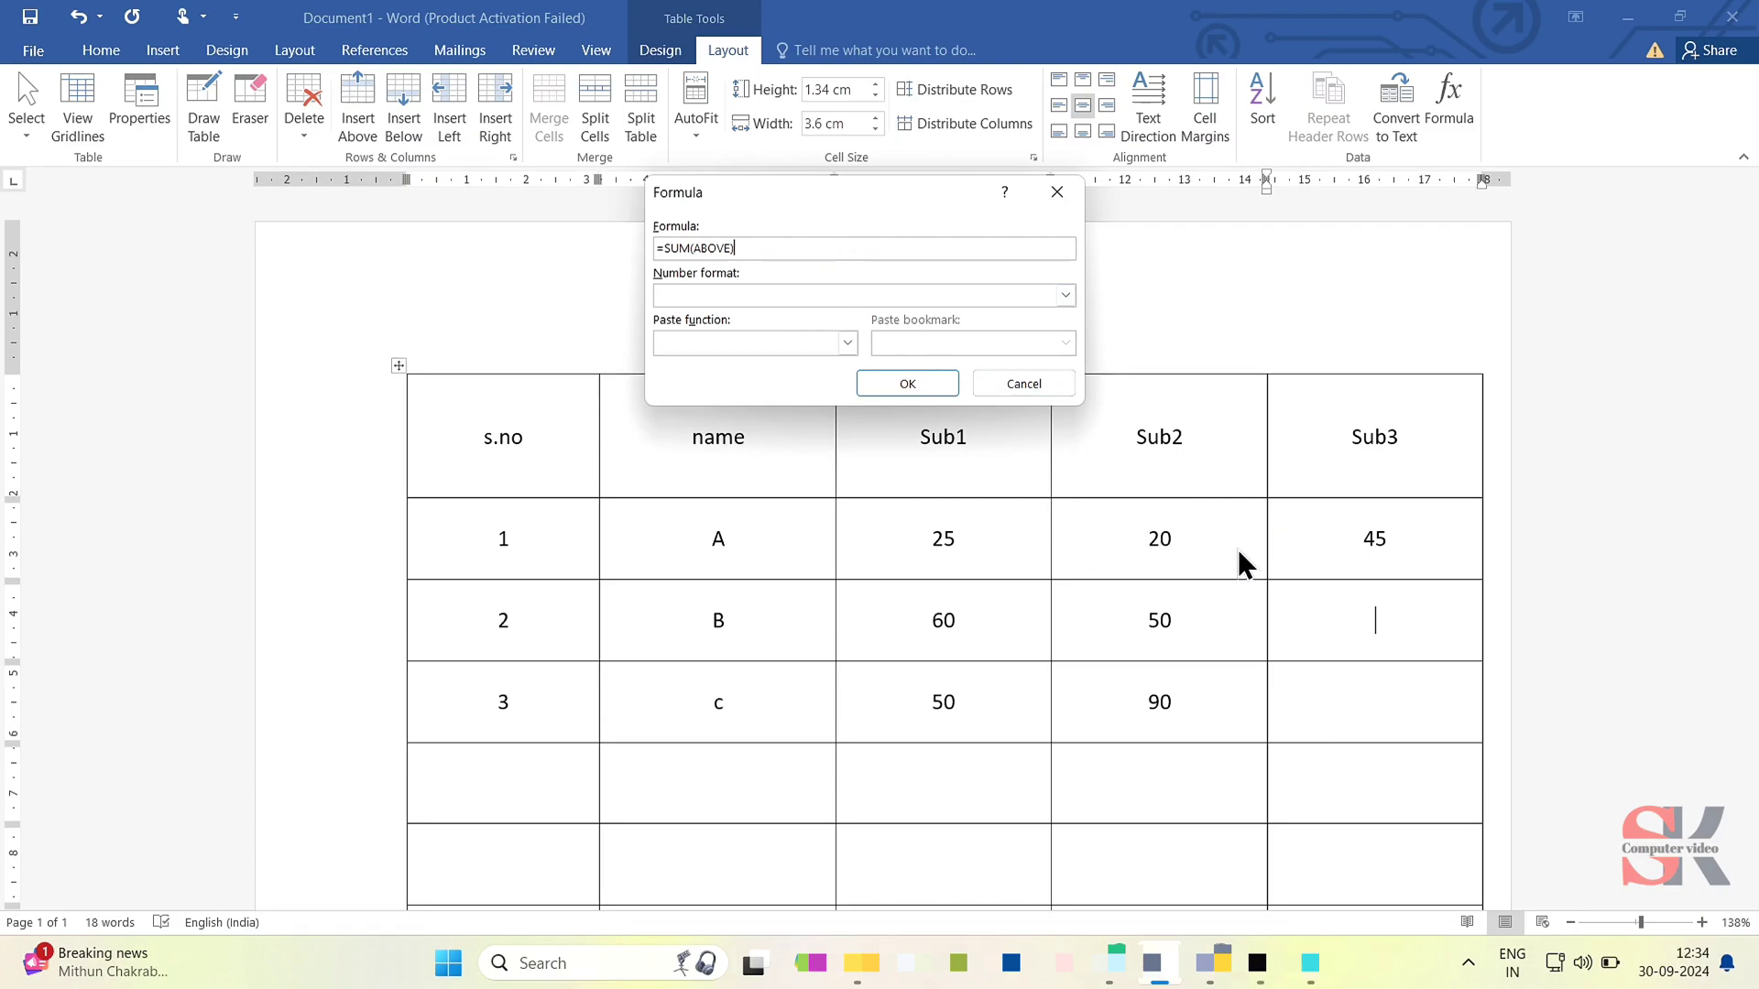
left_click(906, 384)
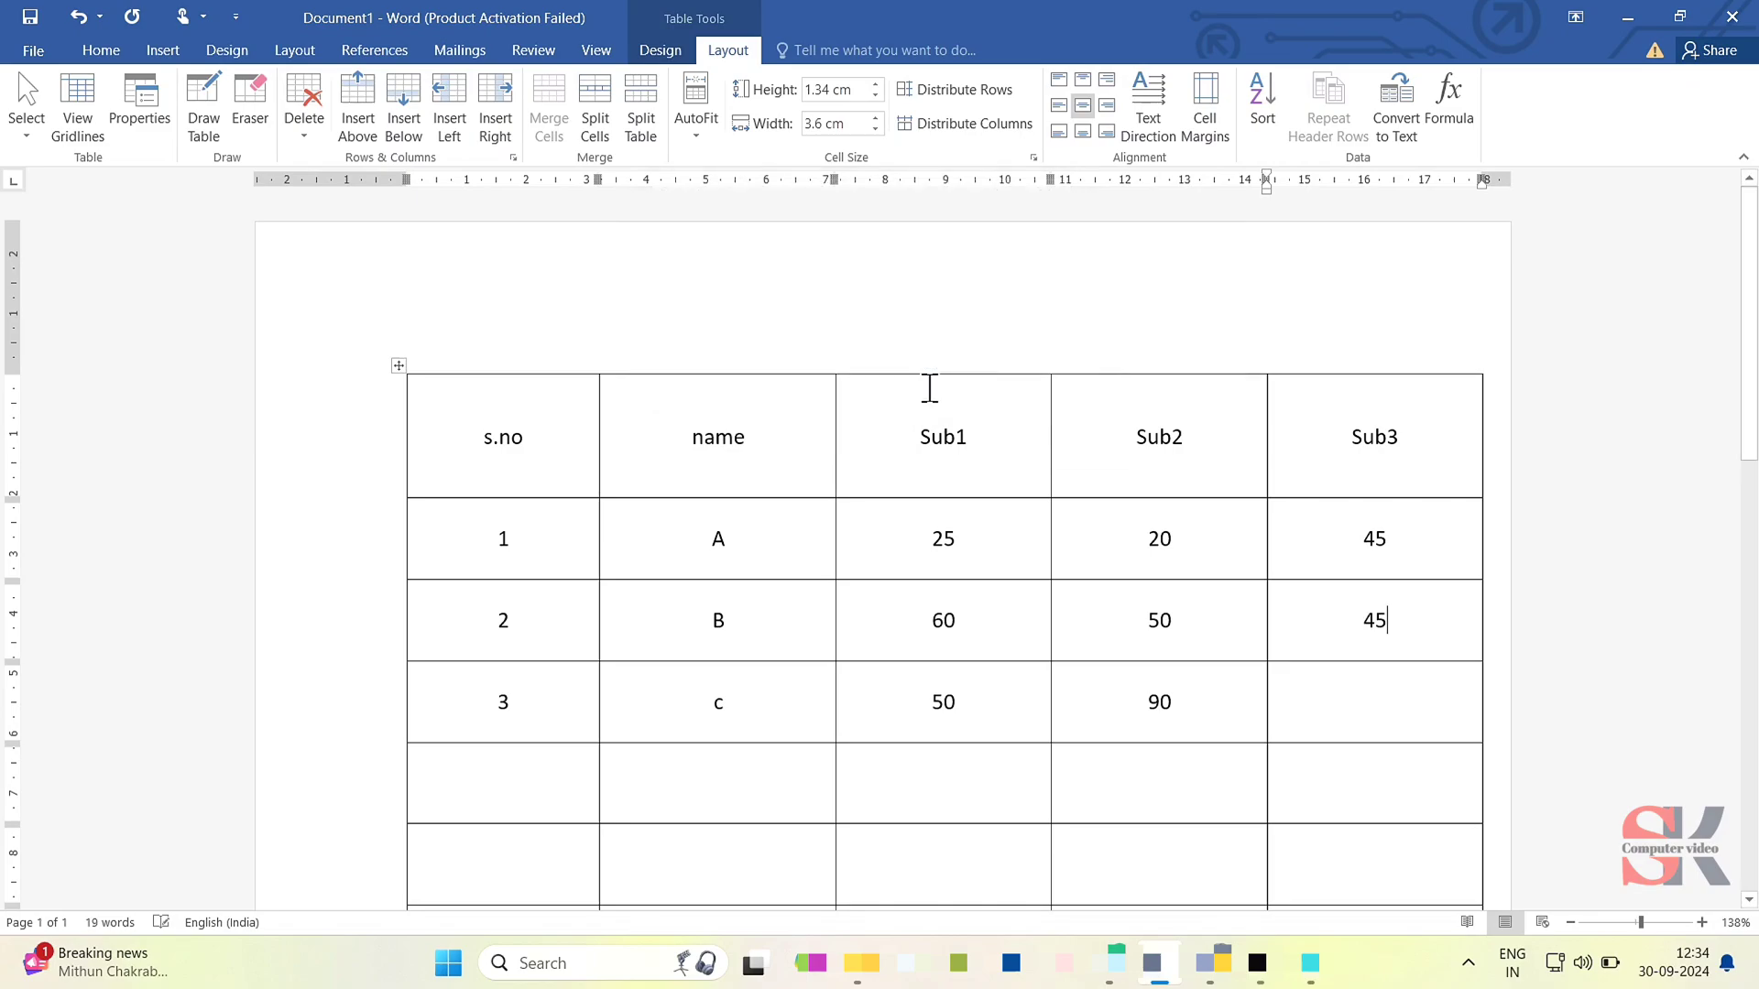
key("BackSpace")
key("BackSpace")
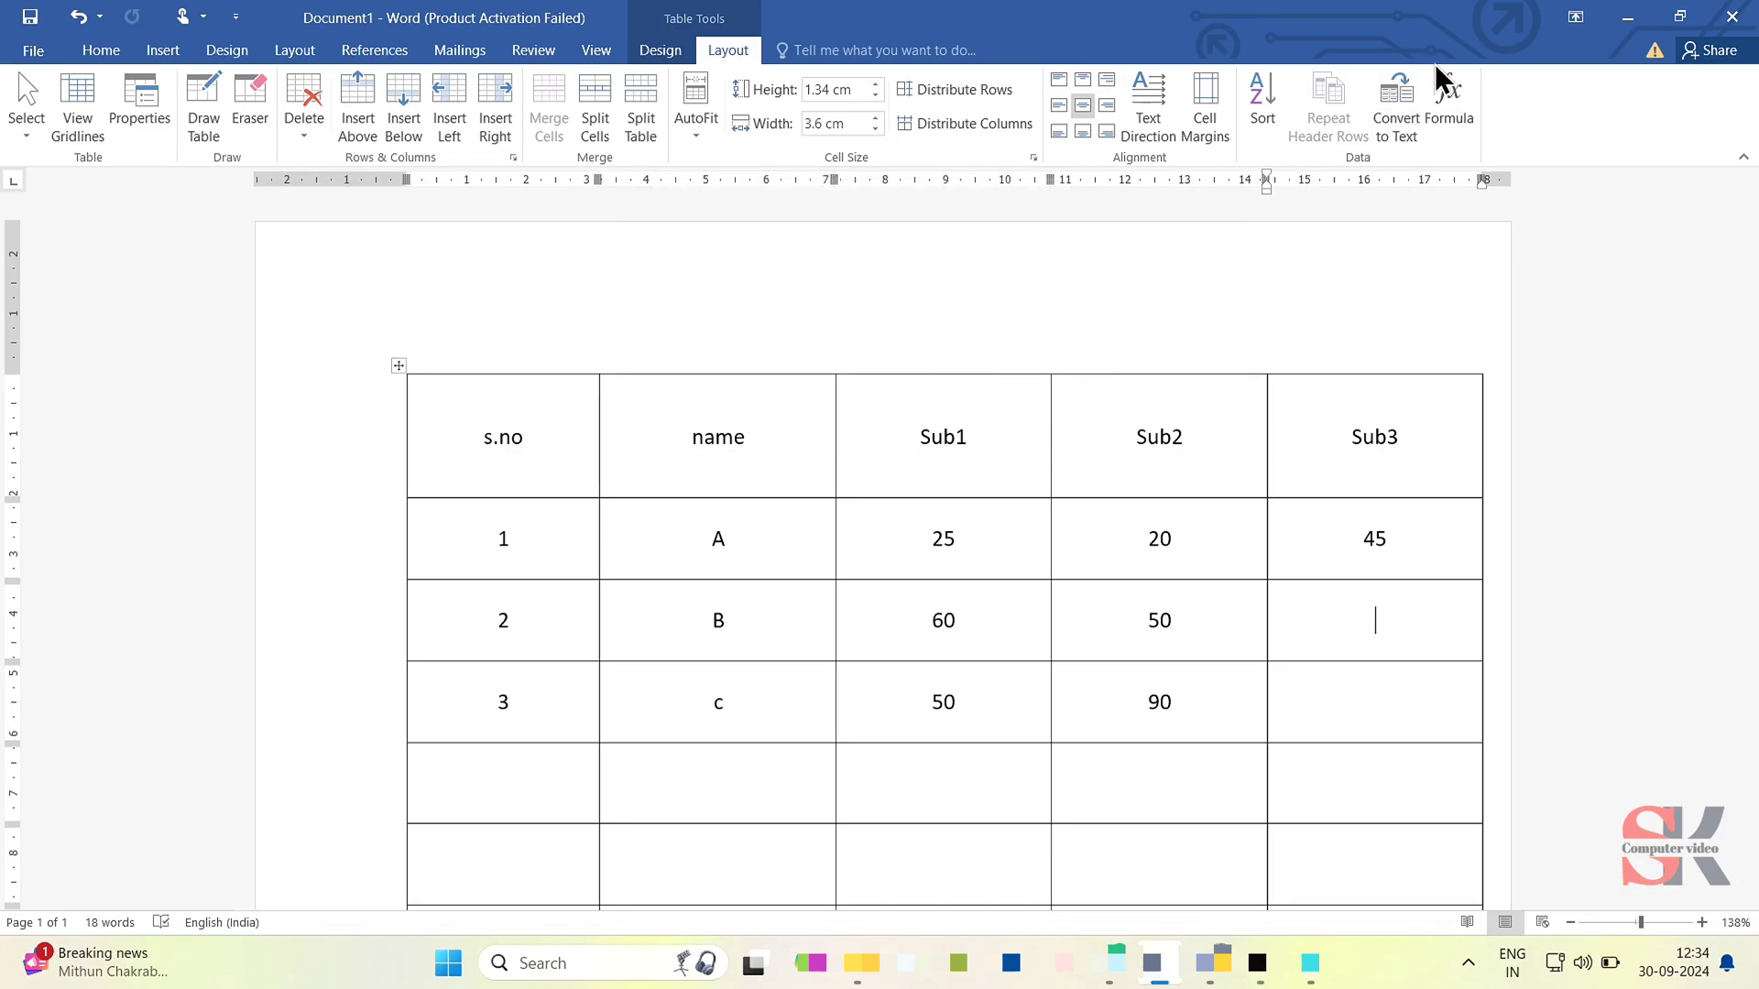
left_click(1447, 101)
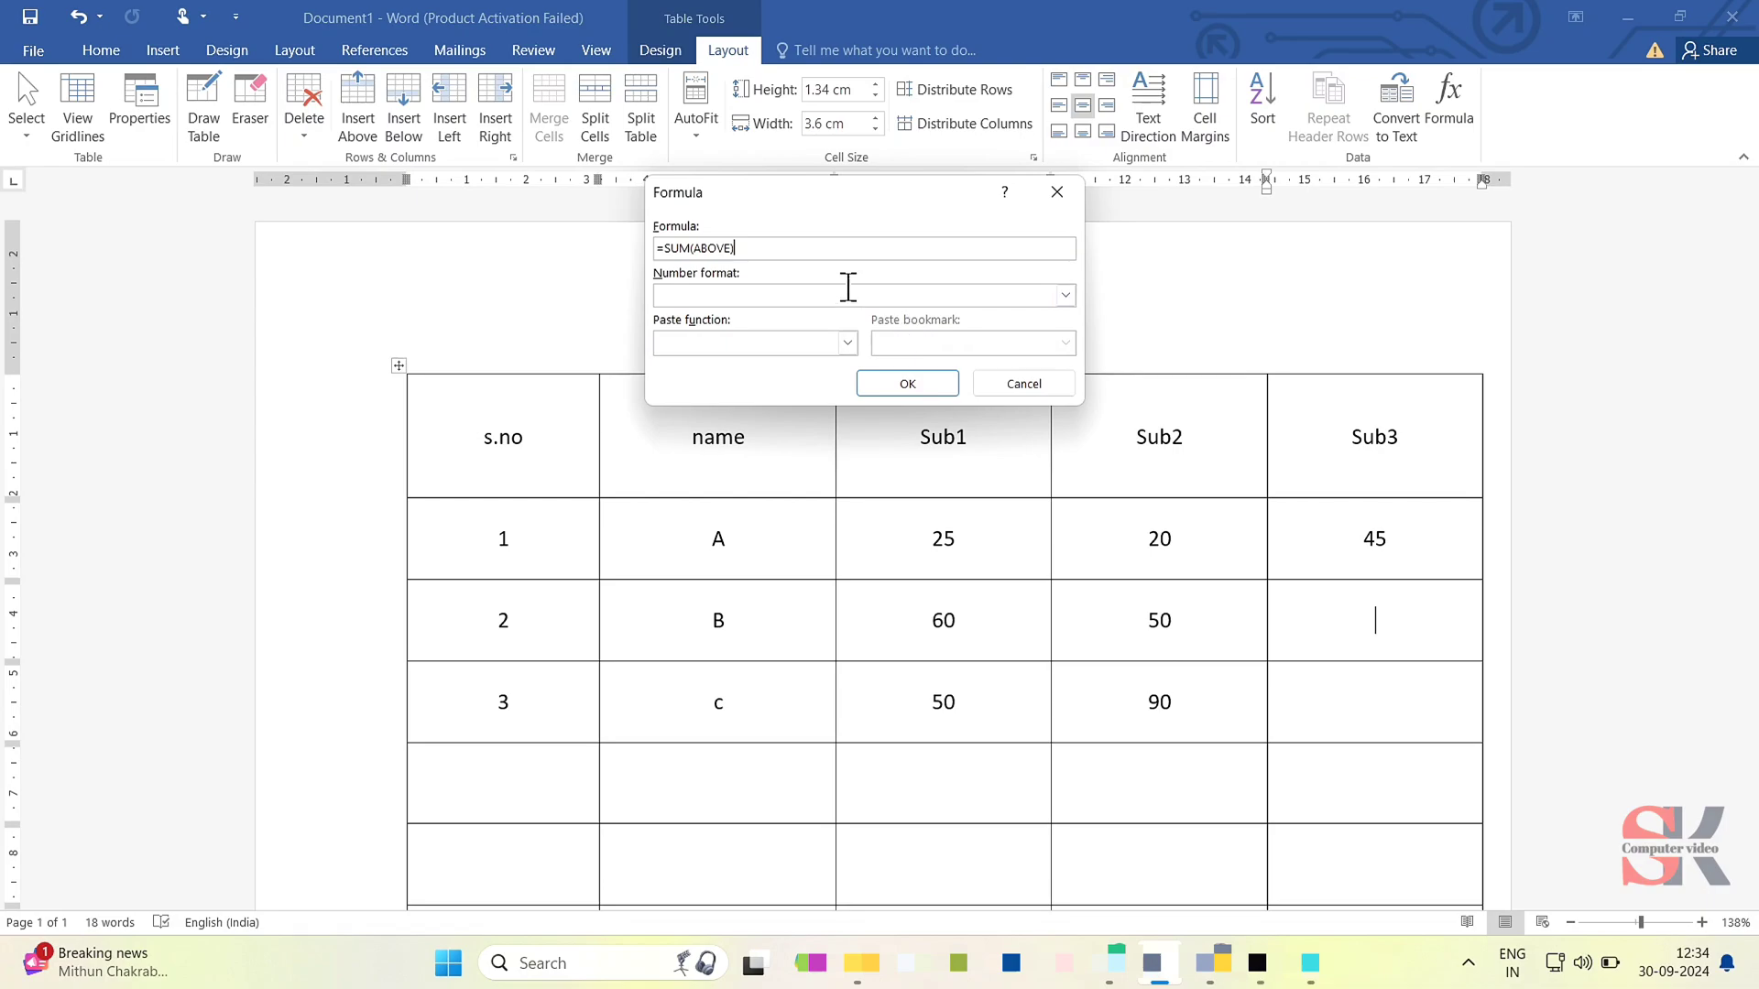
key("Escape")
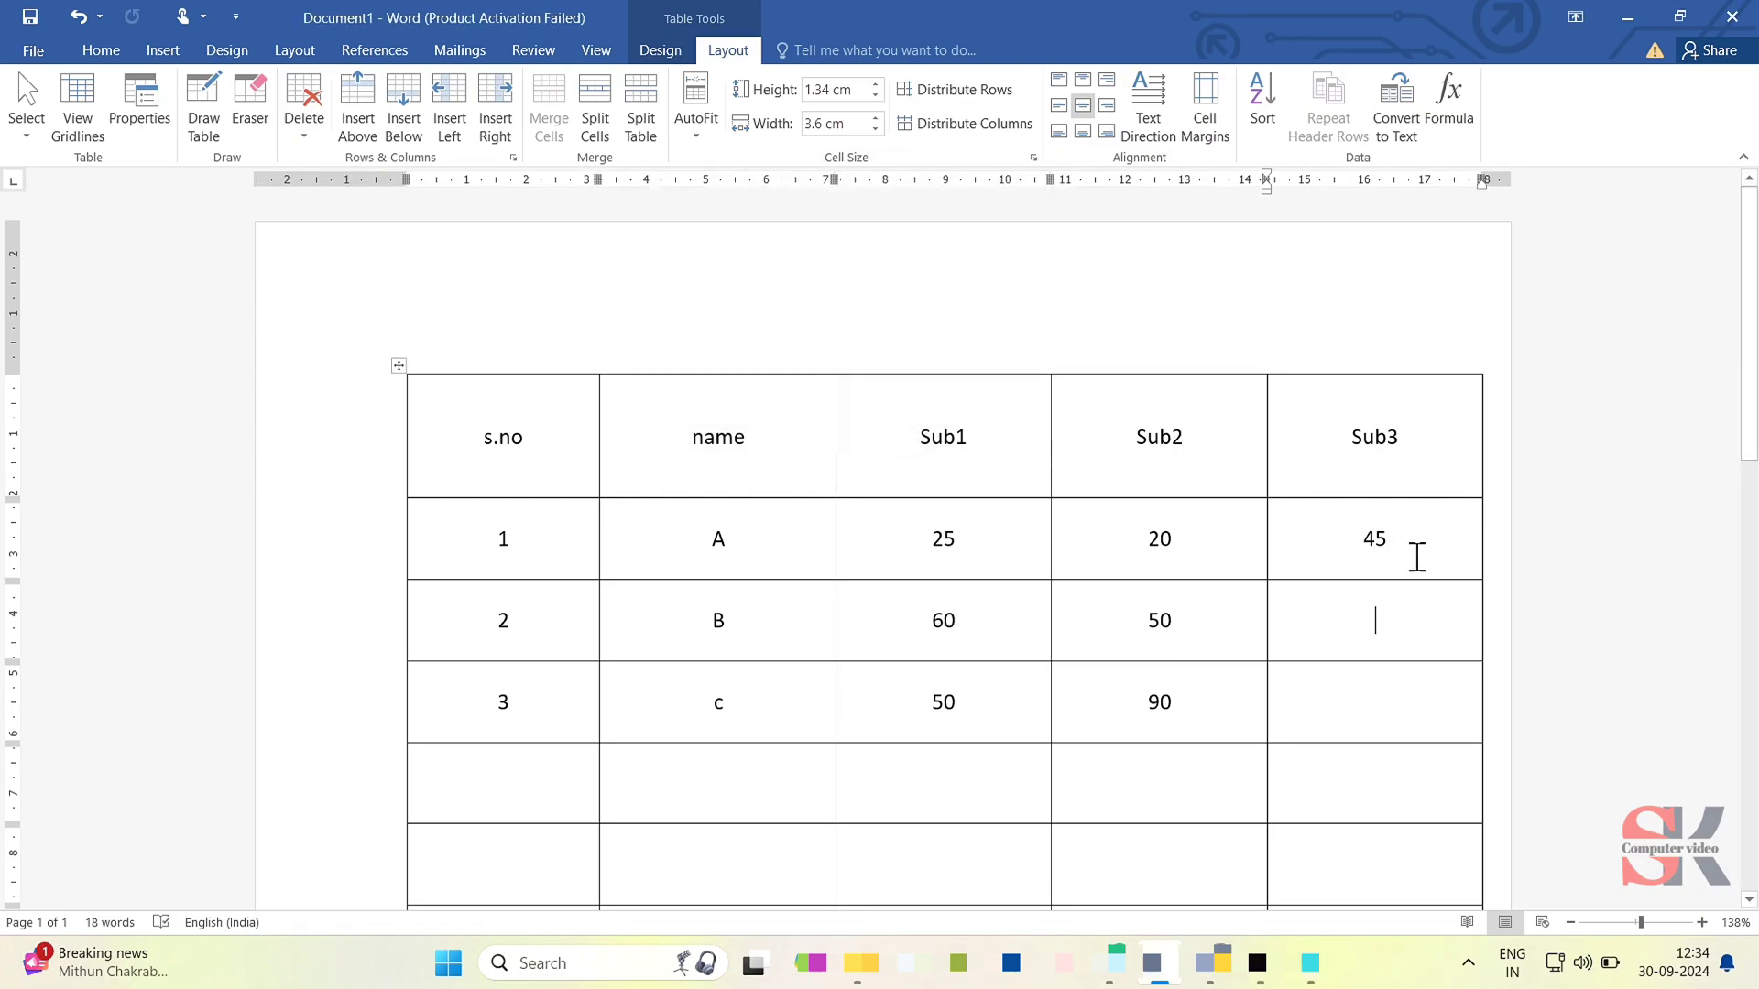
- Clear row 1's Sub3 cell and insert the formula =SUM(LEFT) into row 3's Sub3 cell
double_click(1372, 539)
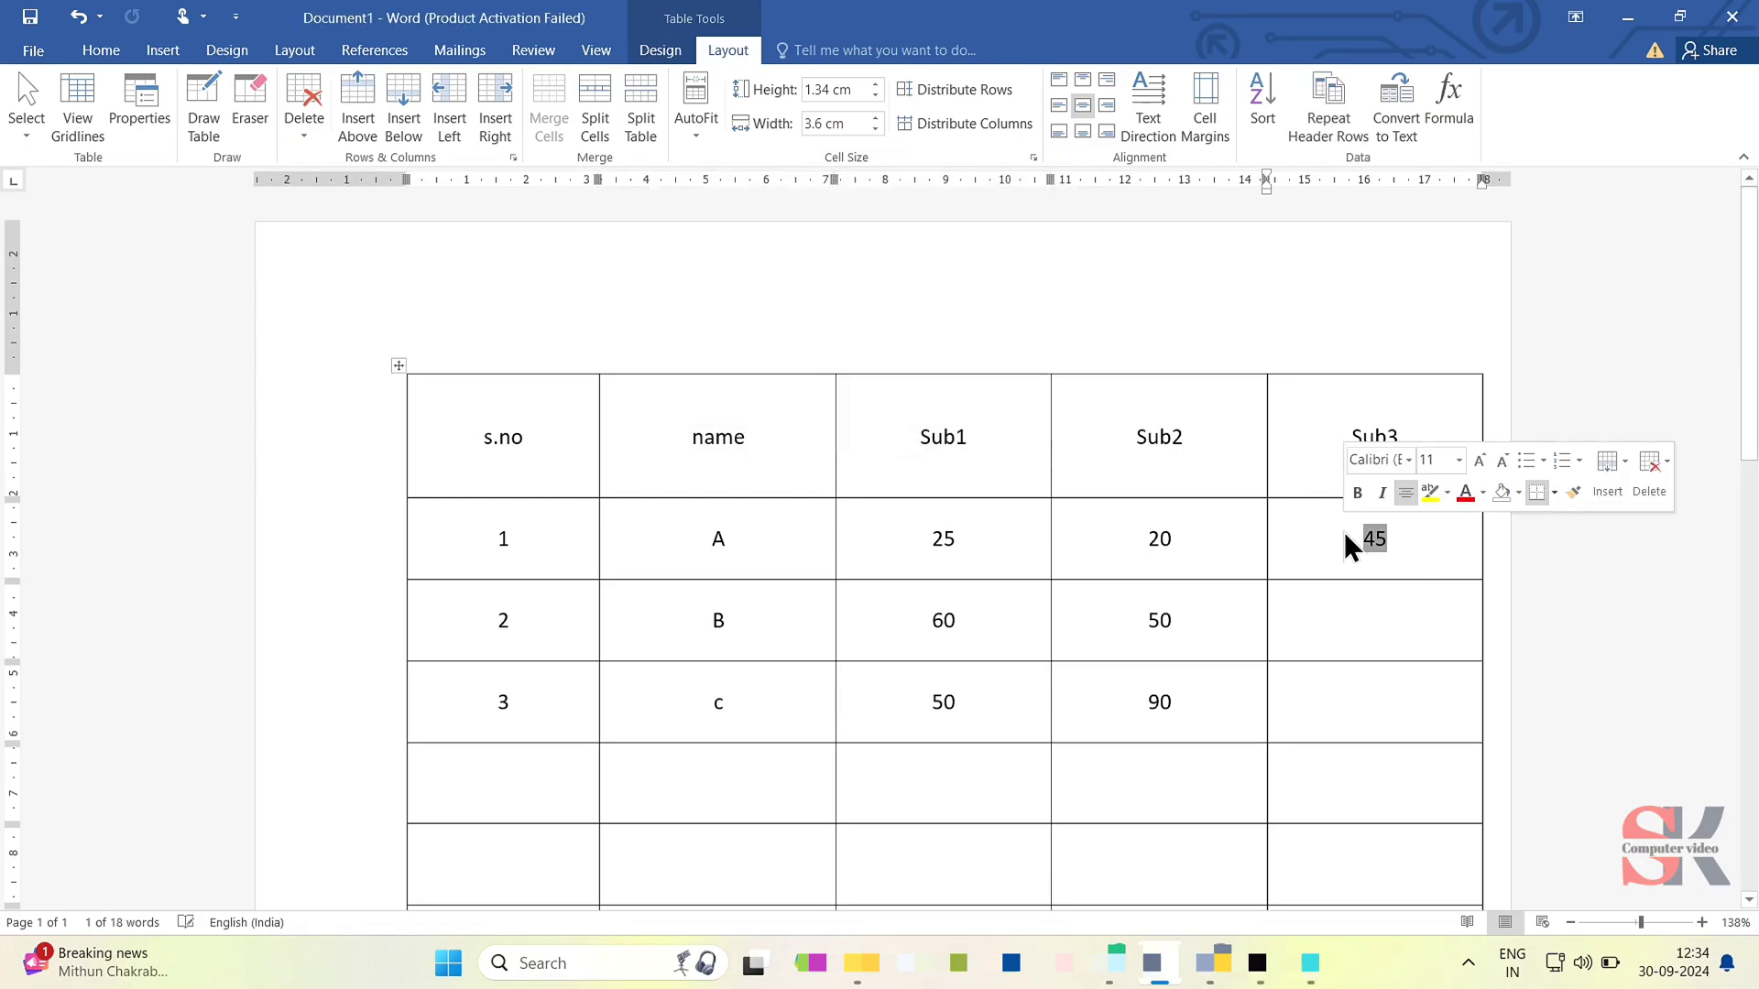
key("Delete")
left_click(1375, 706)
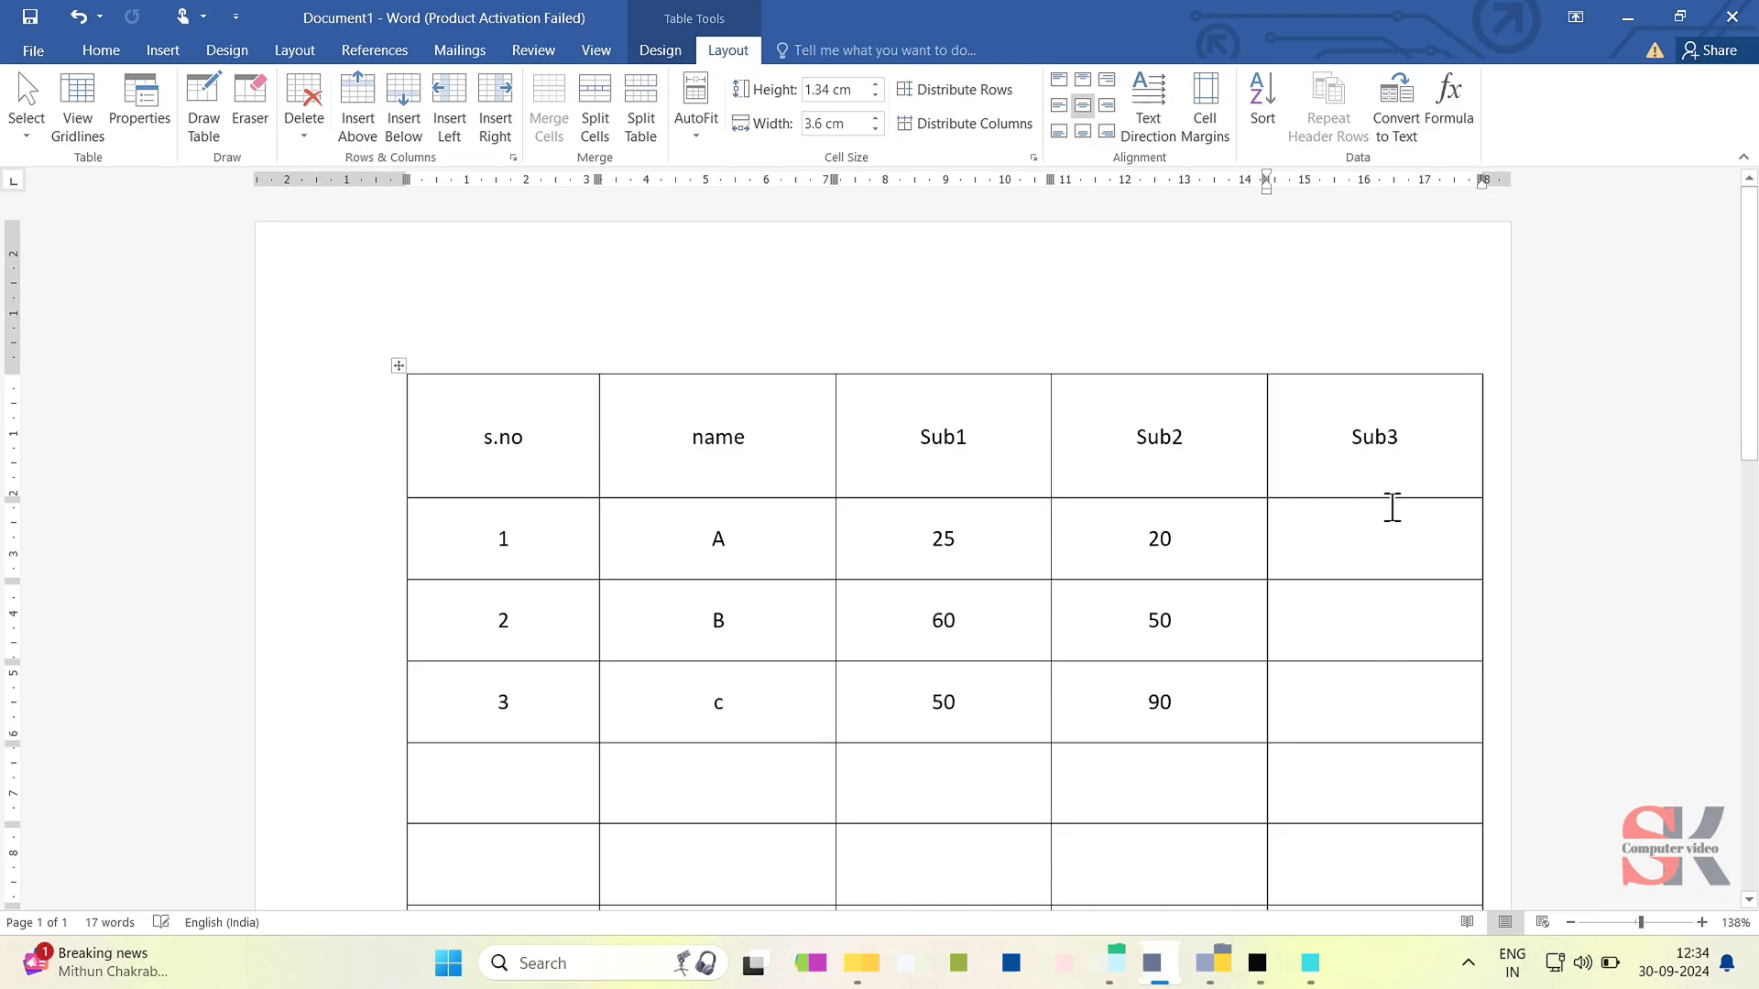
left_click(1446, 90)
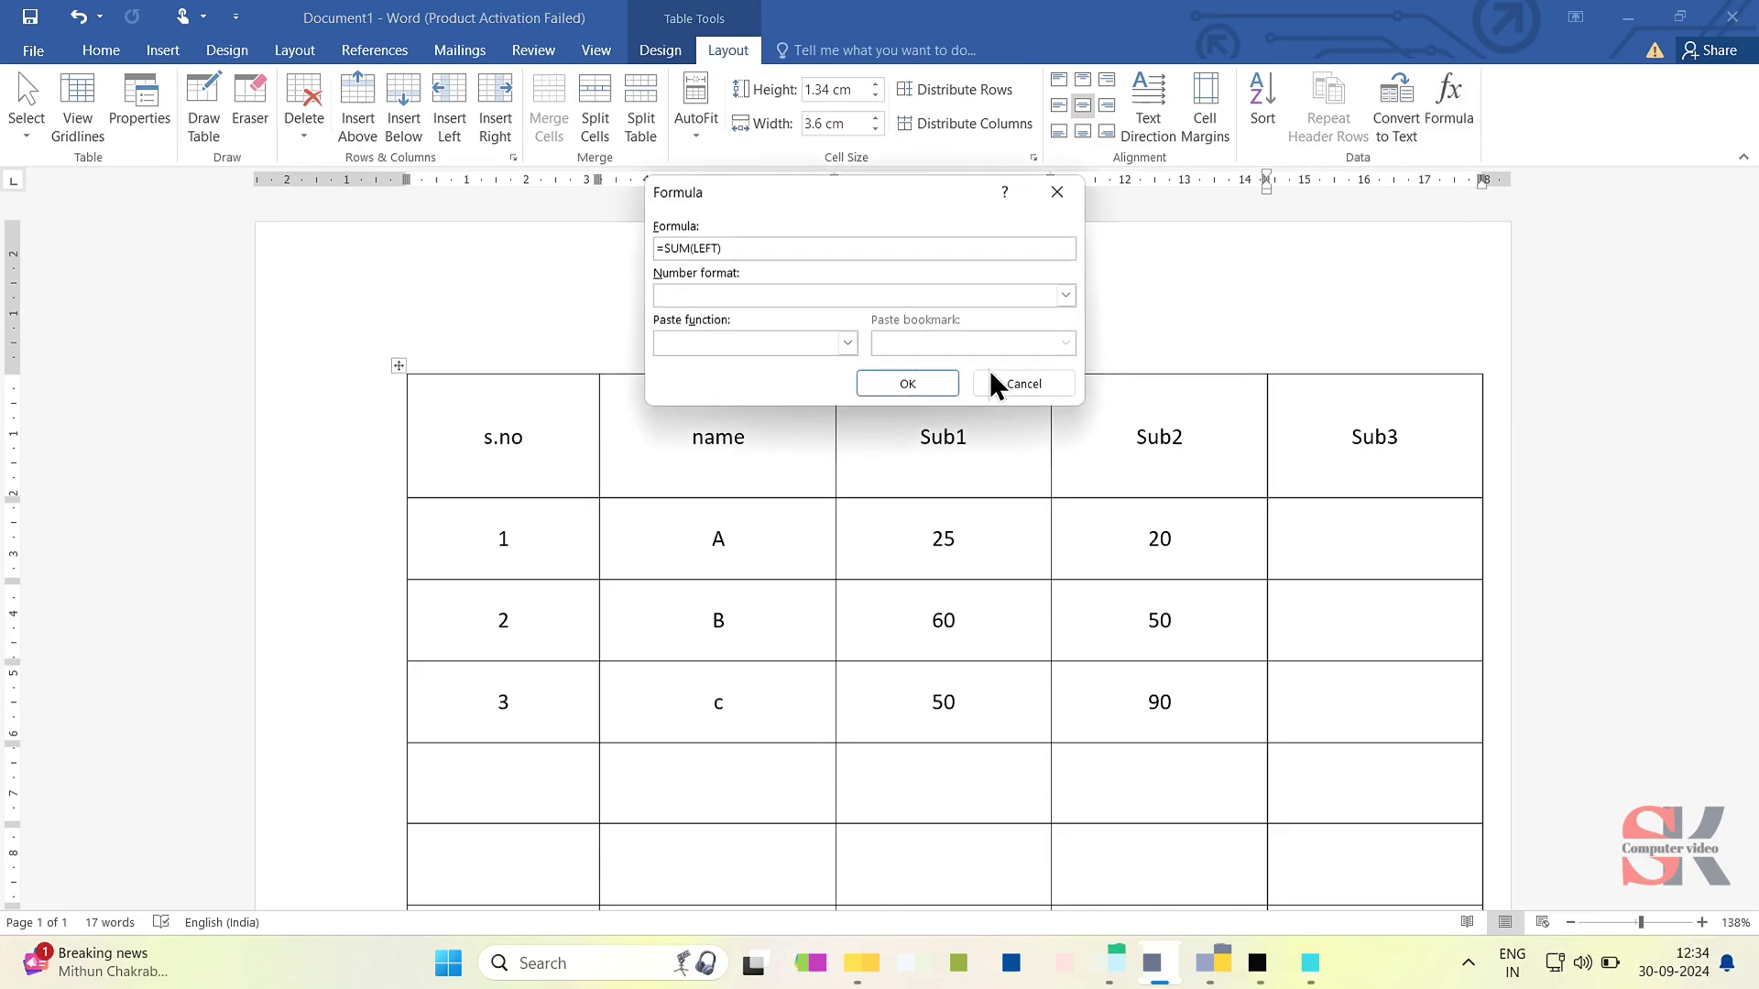
left_click(945, 383)
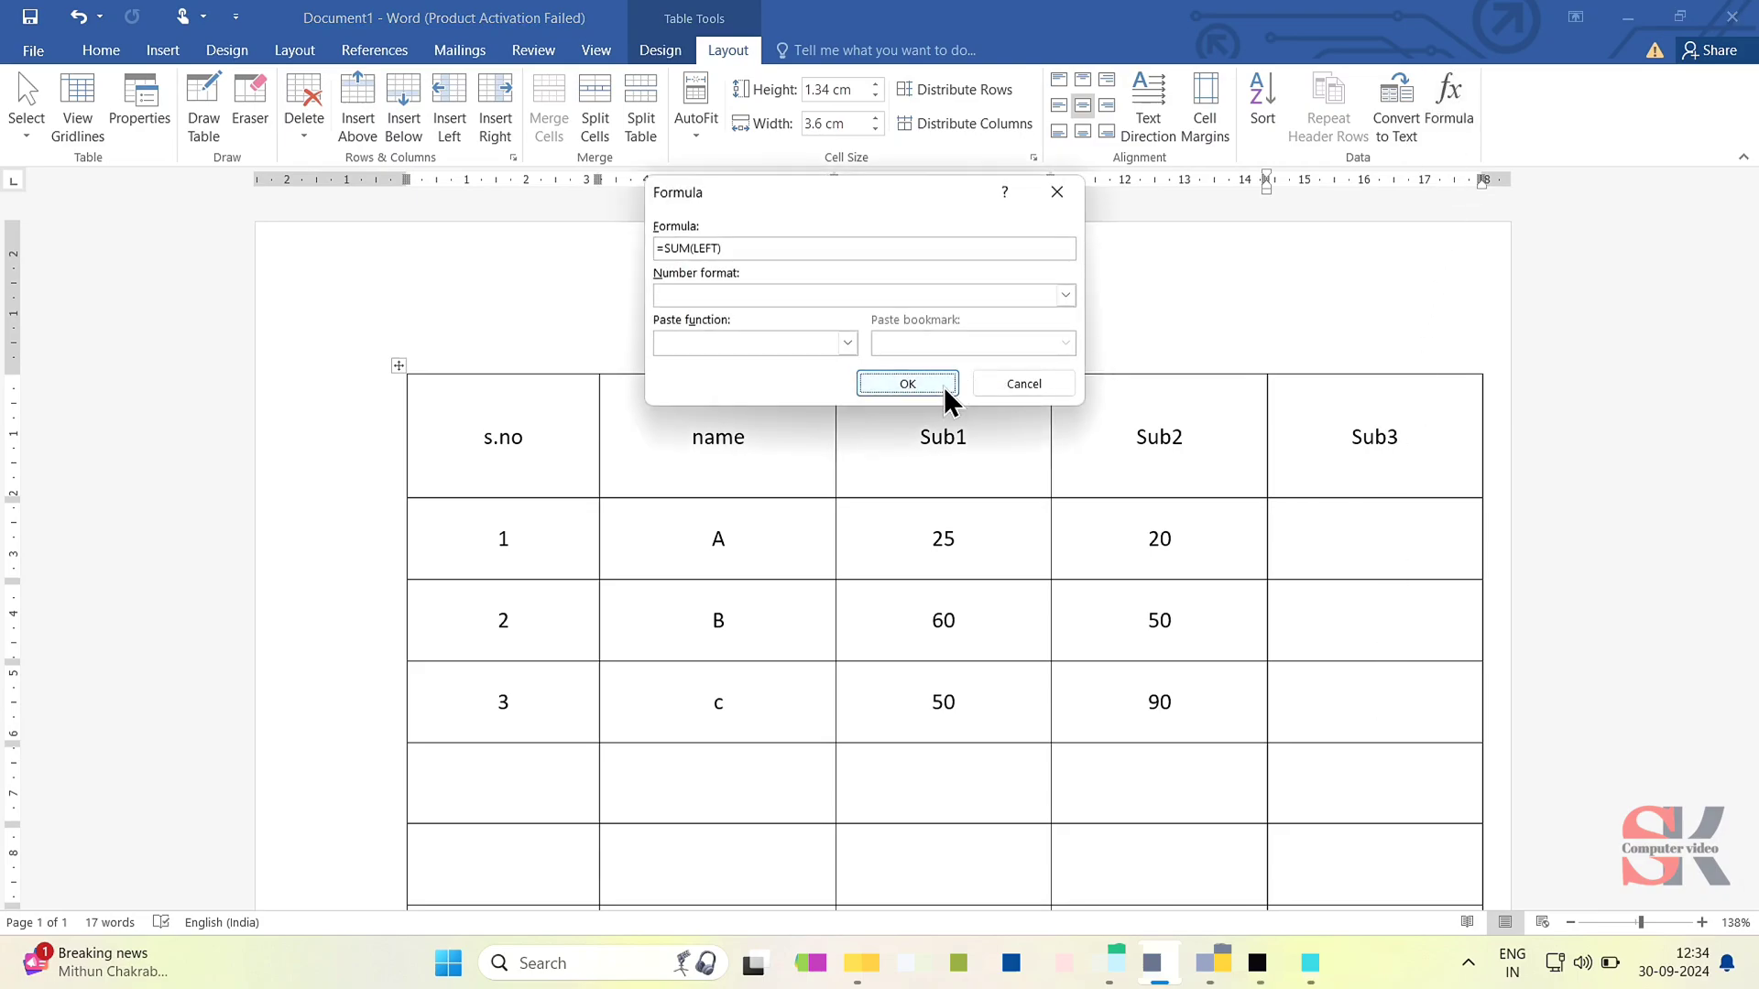
- Insert the formula =SUM(LEFT) into the Sub3 cells of row 2 and row 1
left_click(1386, 609)
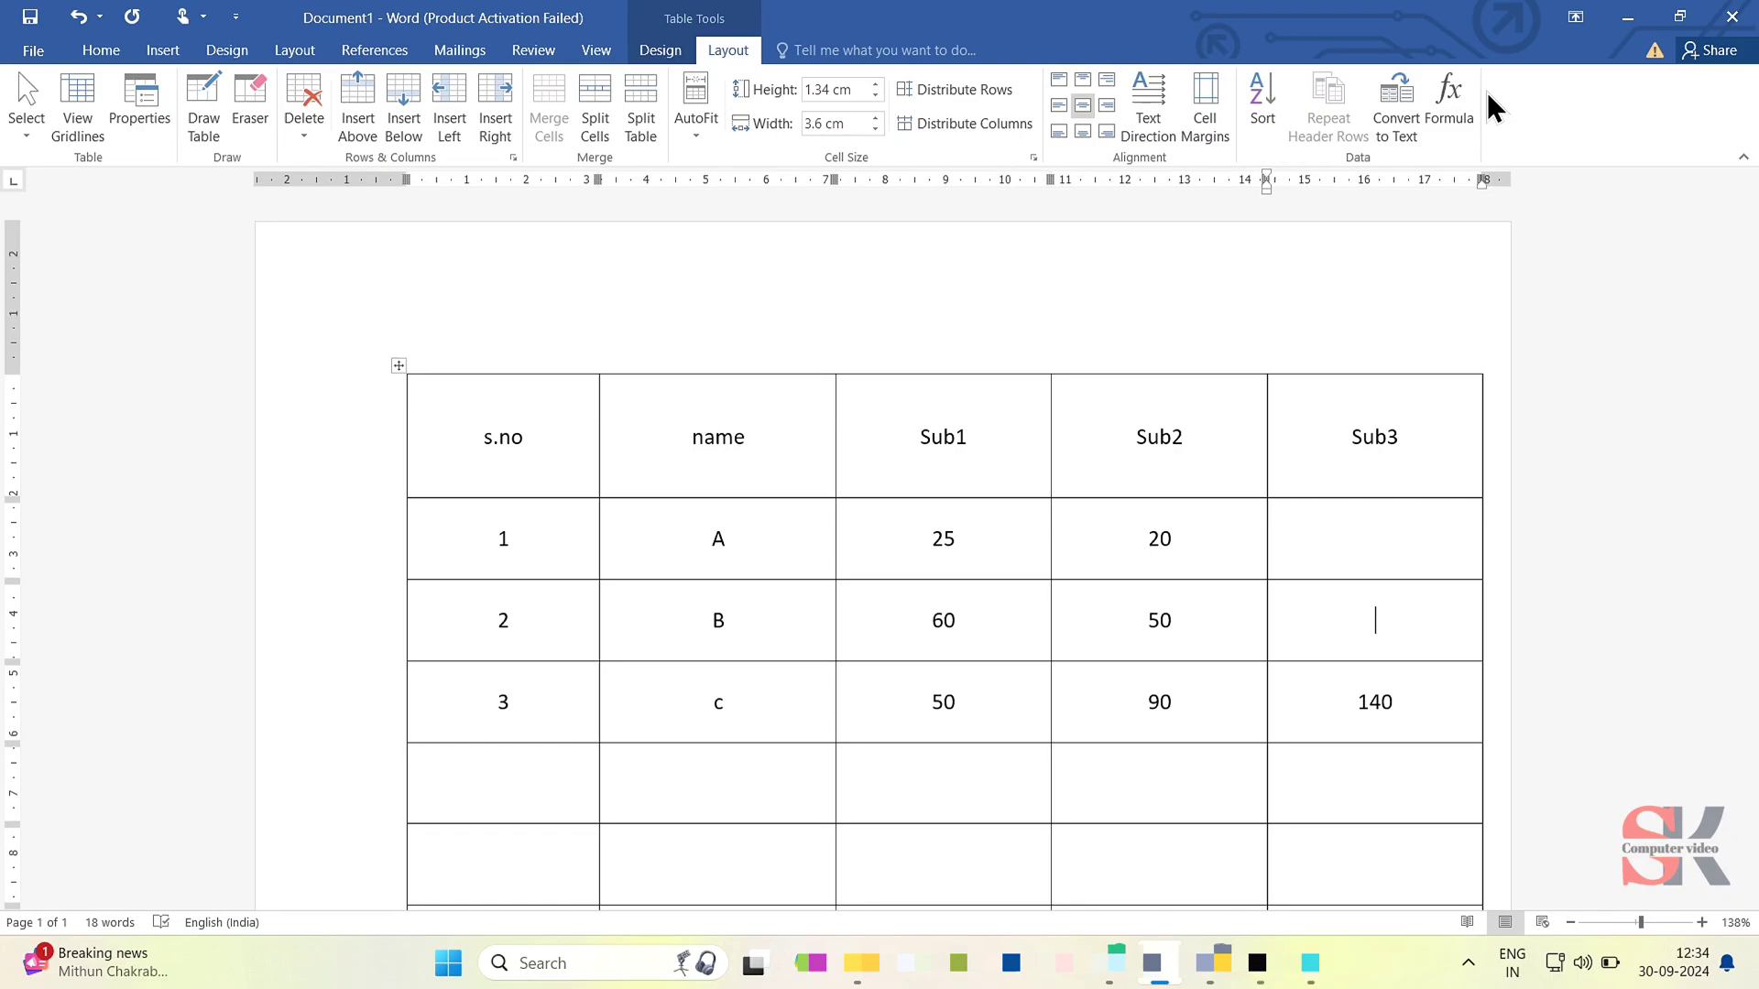
left_click(1456, 101)
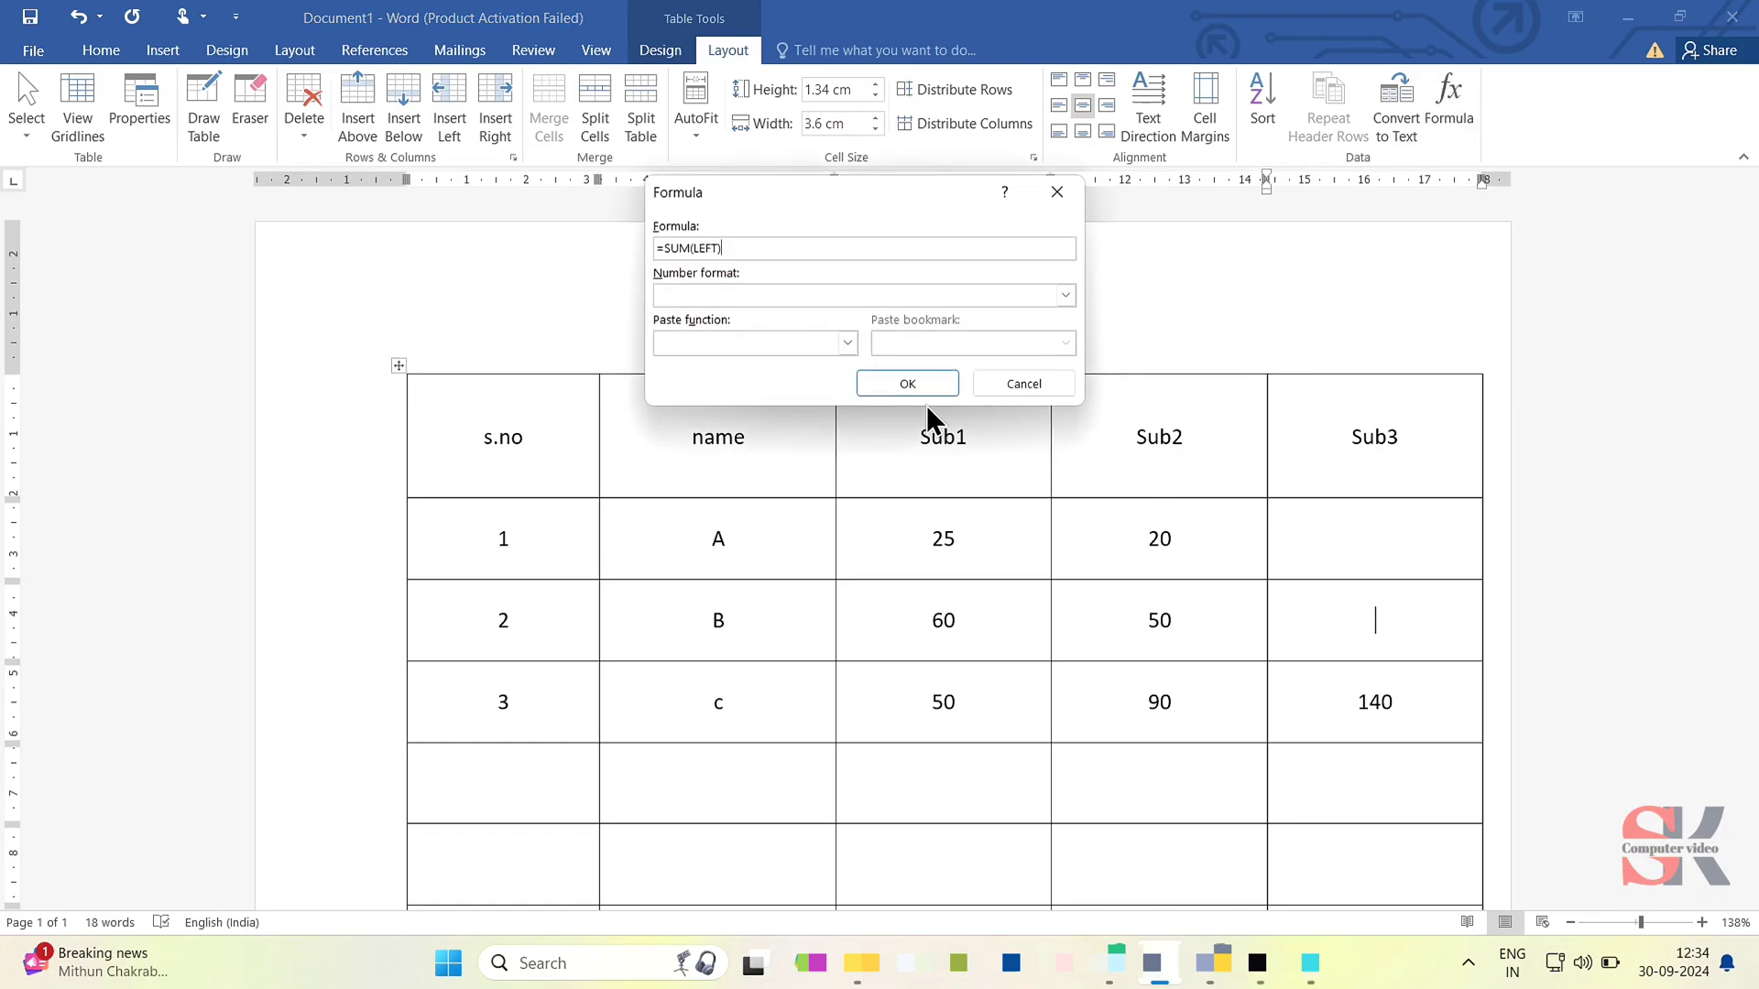
left_click(923, 379)
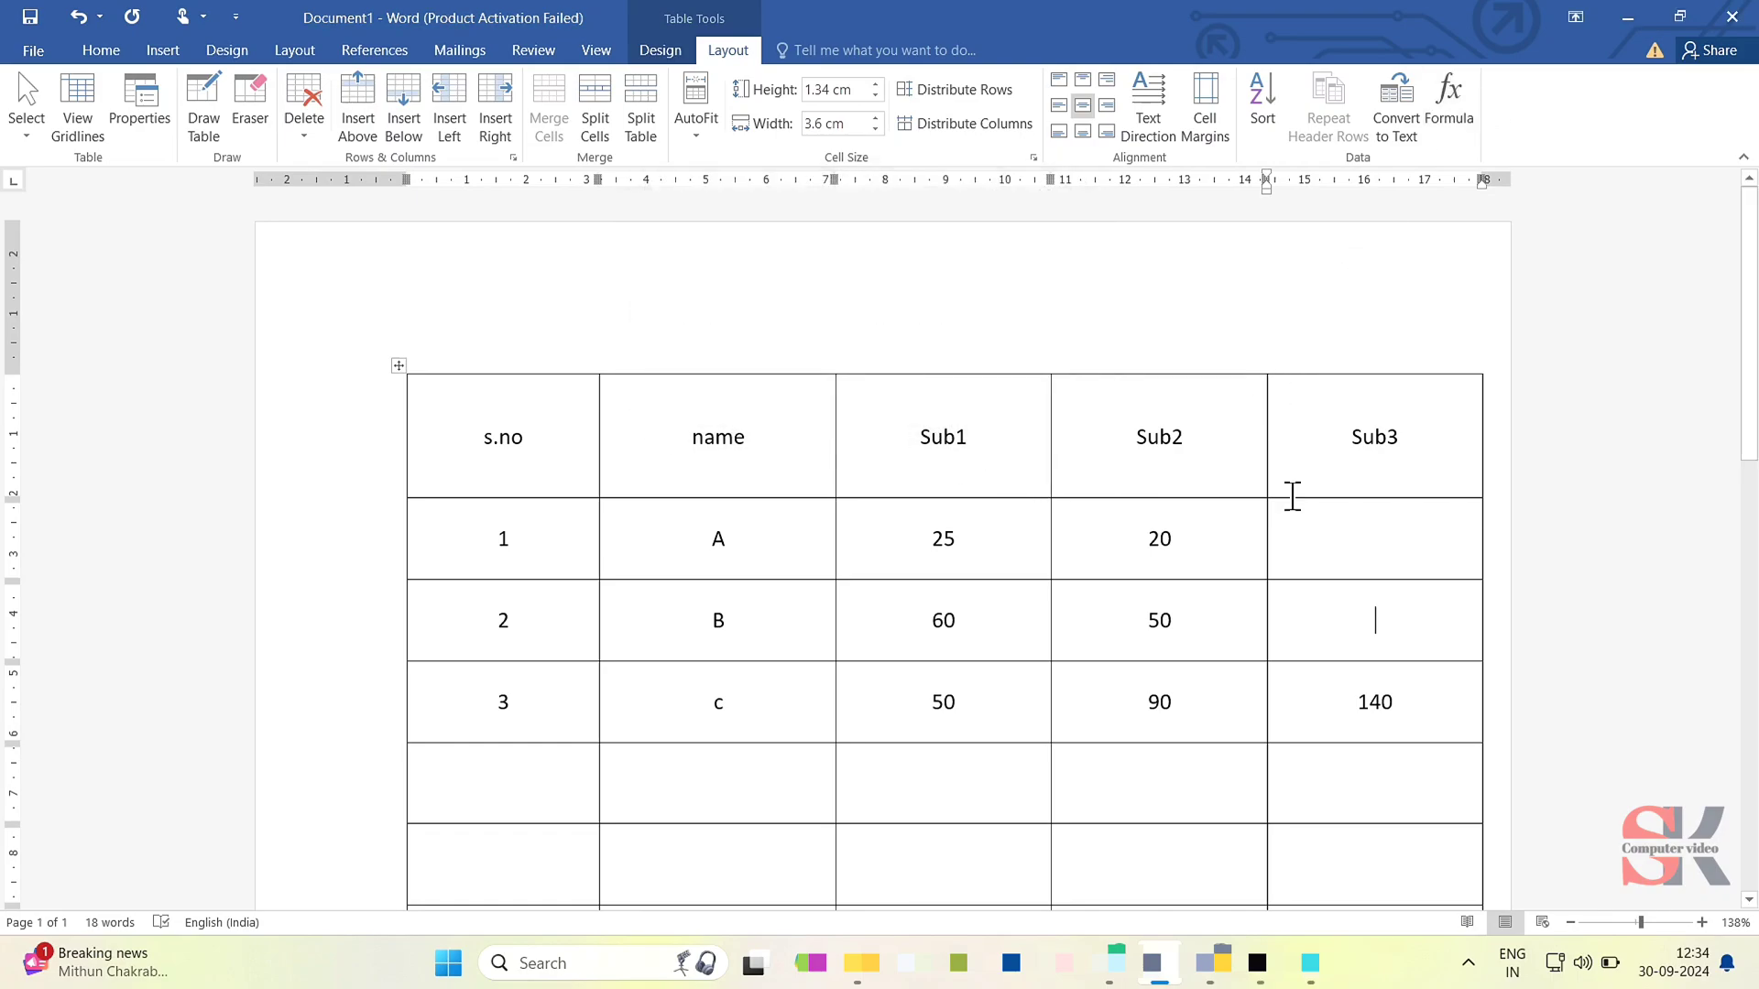
left_click(1392, 540)
left_click(1452, 91)
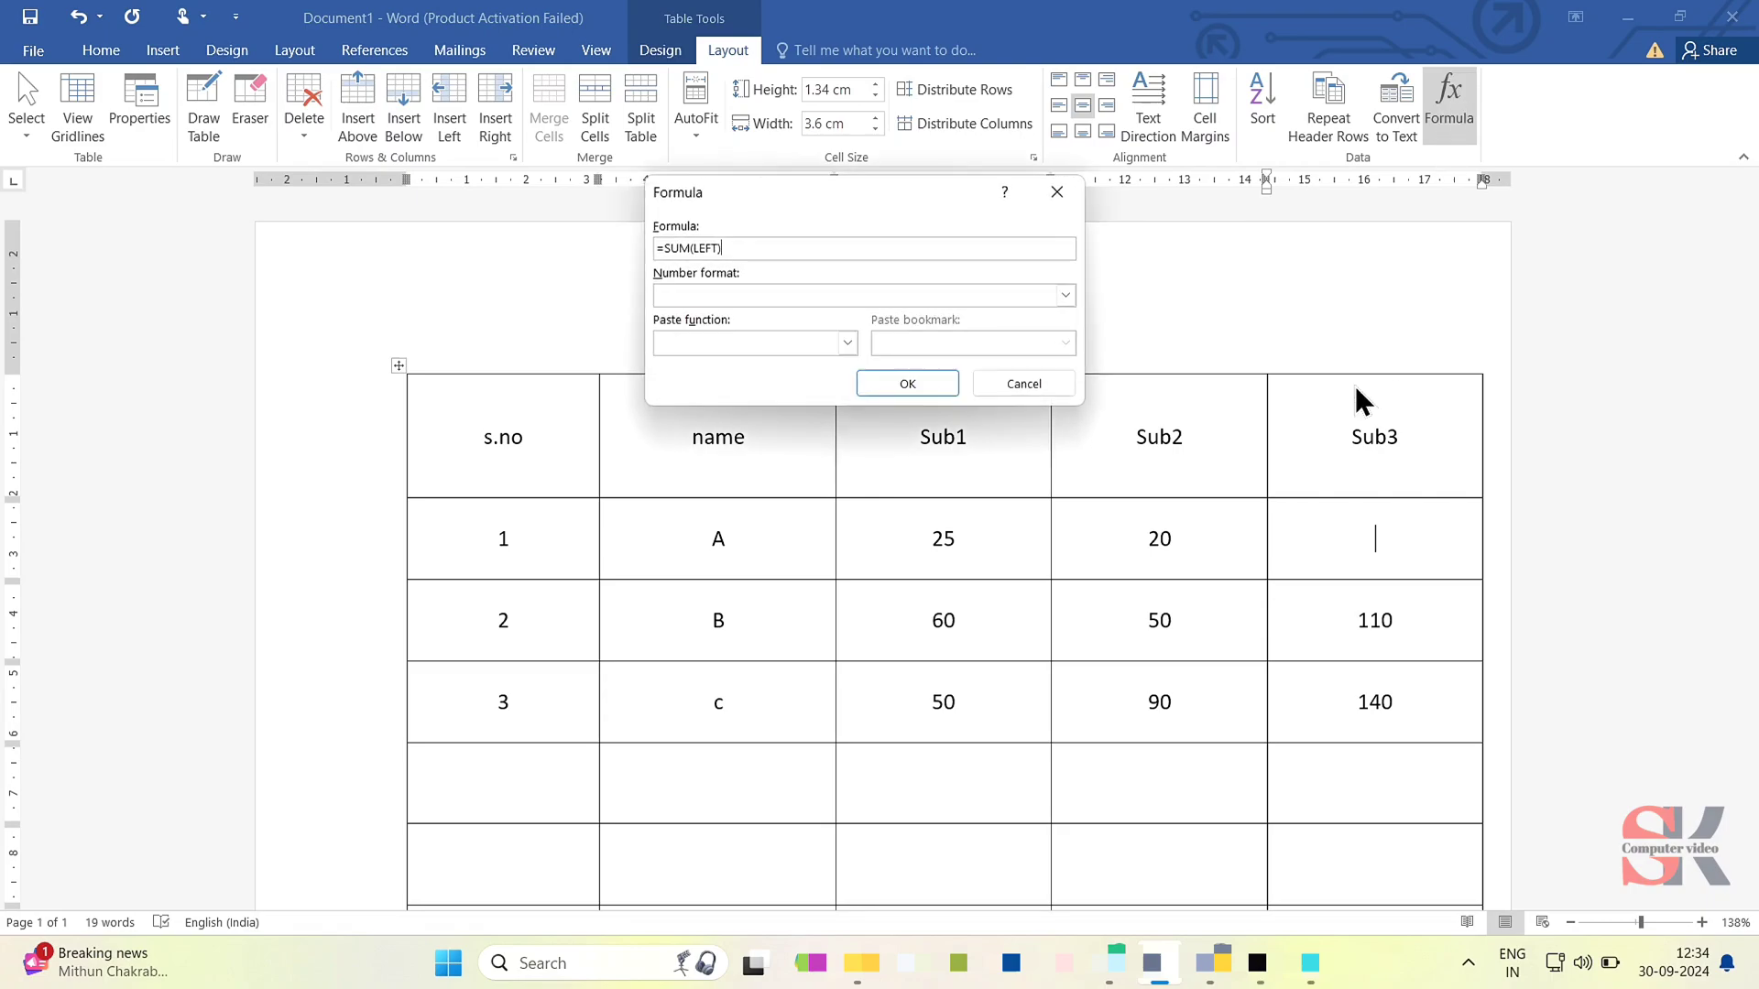
left_click(952, 382)
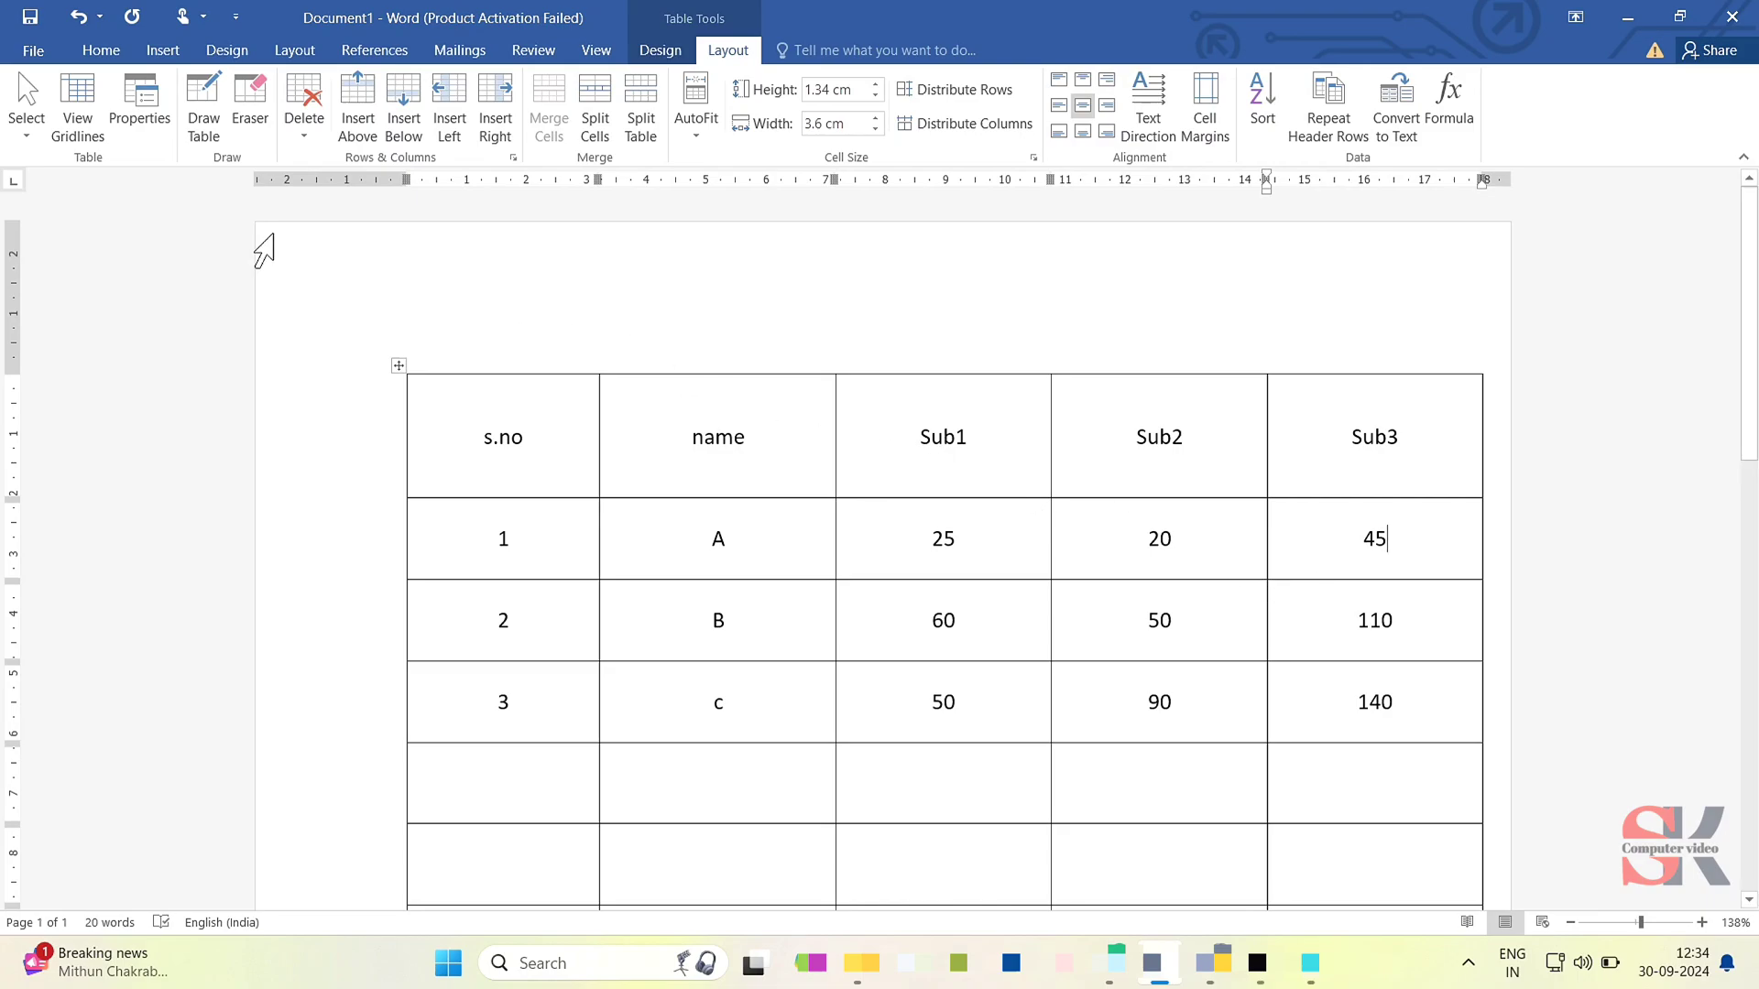
- Draw a vertical border through the name header cell and a horizontal border across its empty right part
left_click(220, 130)
left_click_drag(692, 383, 693, 495)
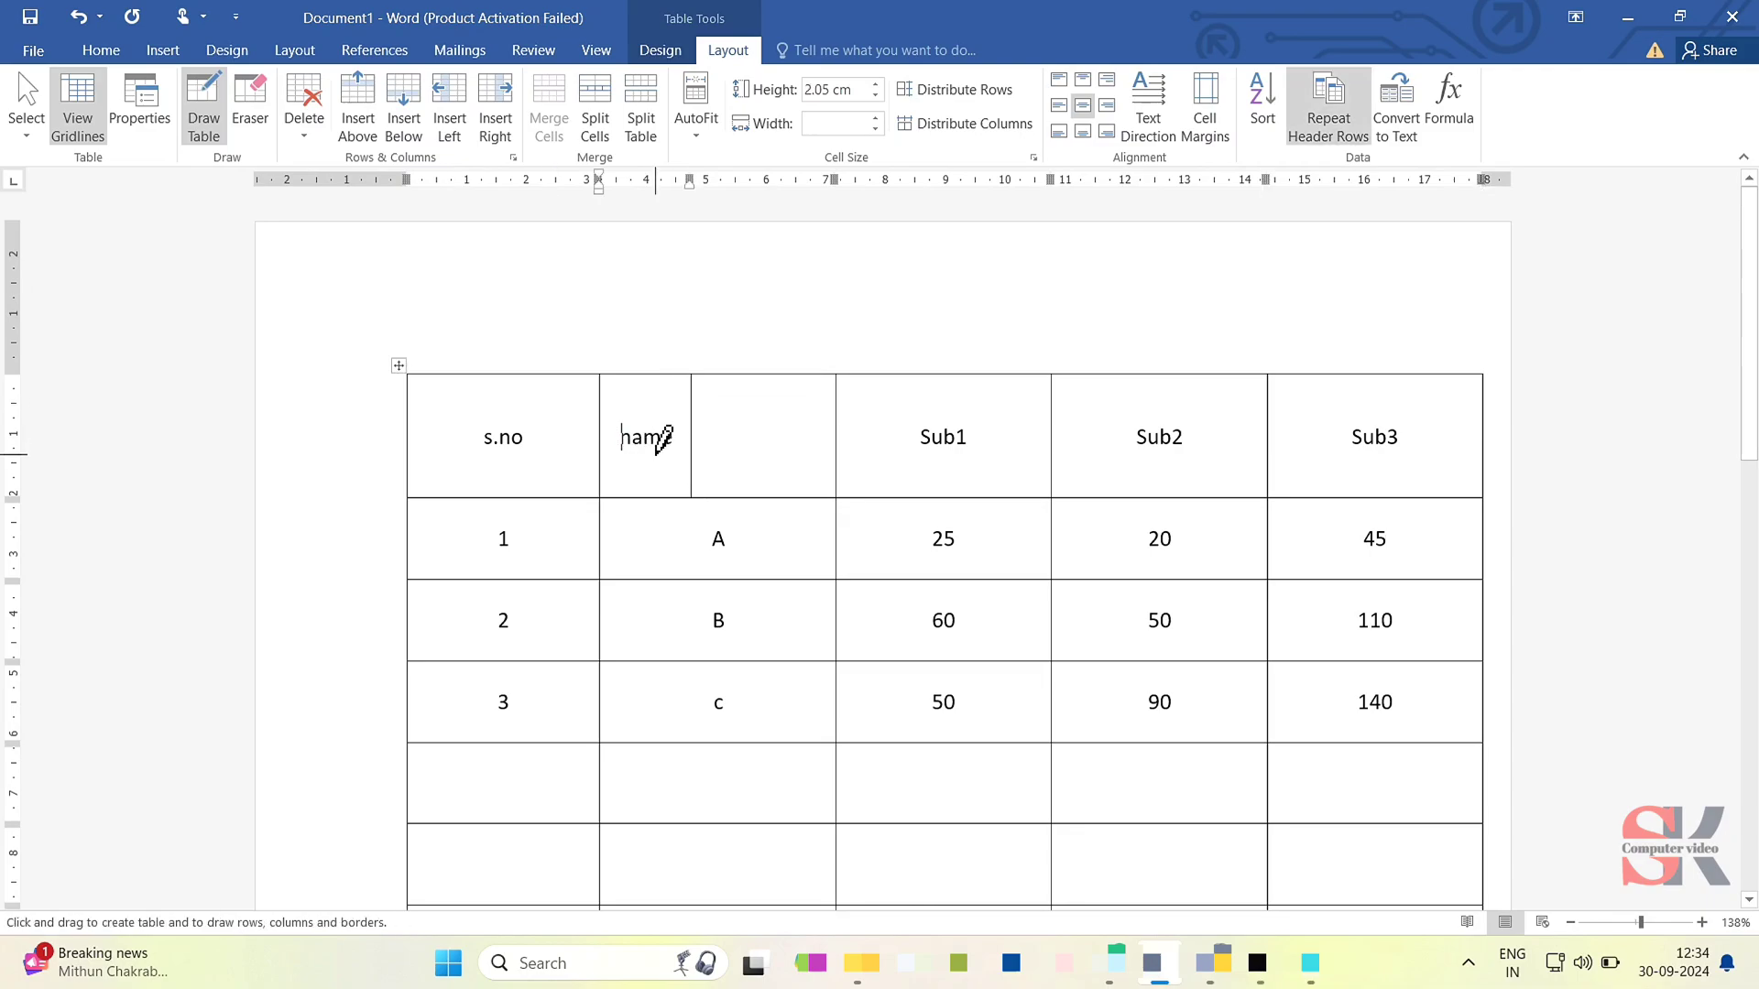
left_click_drag(706, 429, 790, 430)
- Erase the borders within the name column from the header down to row 2, merging those cells
left_click(268, 116)
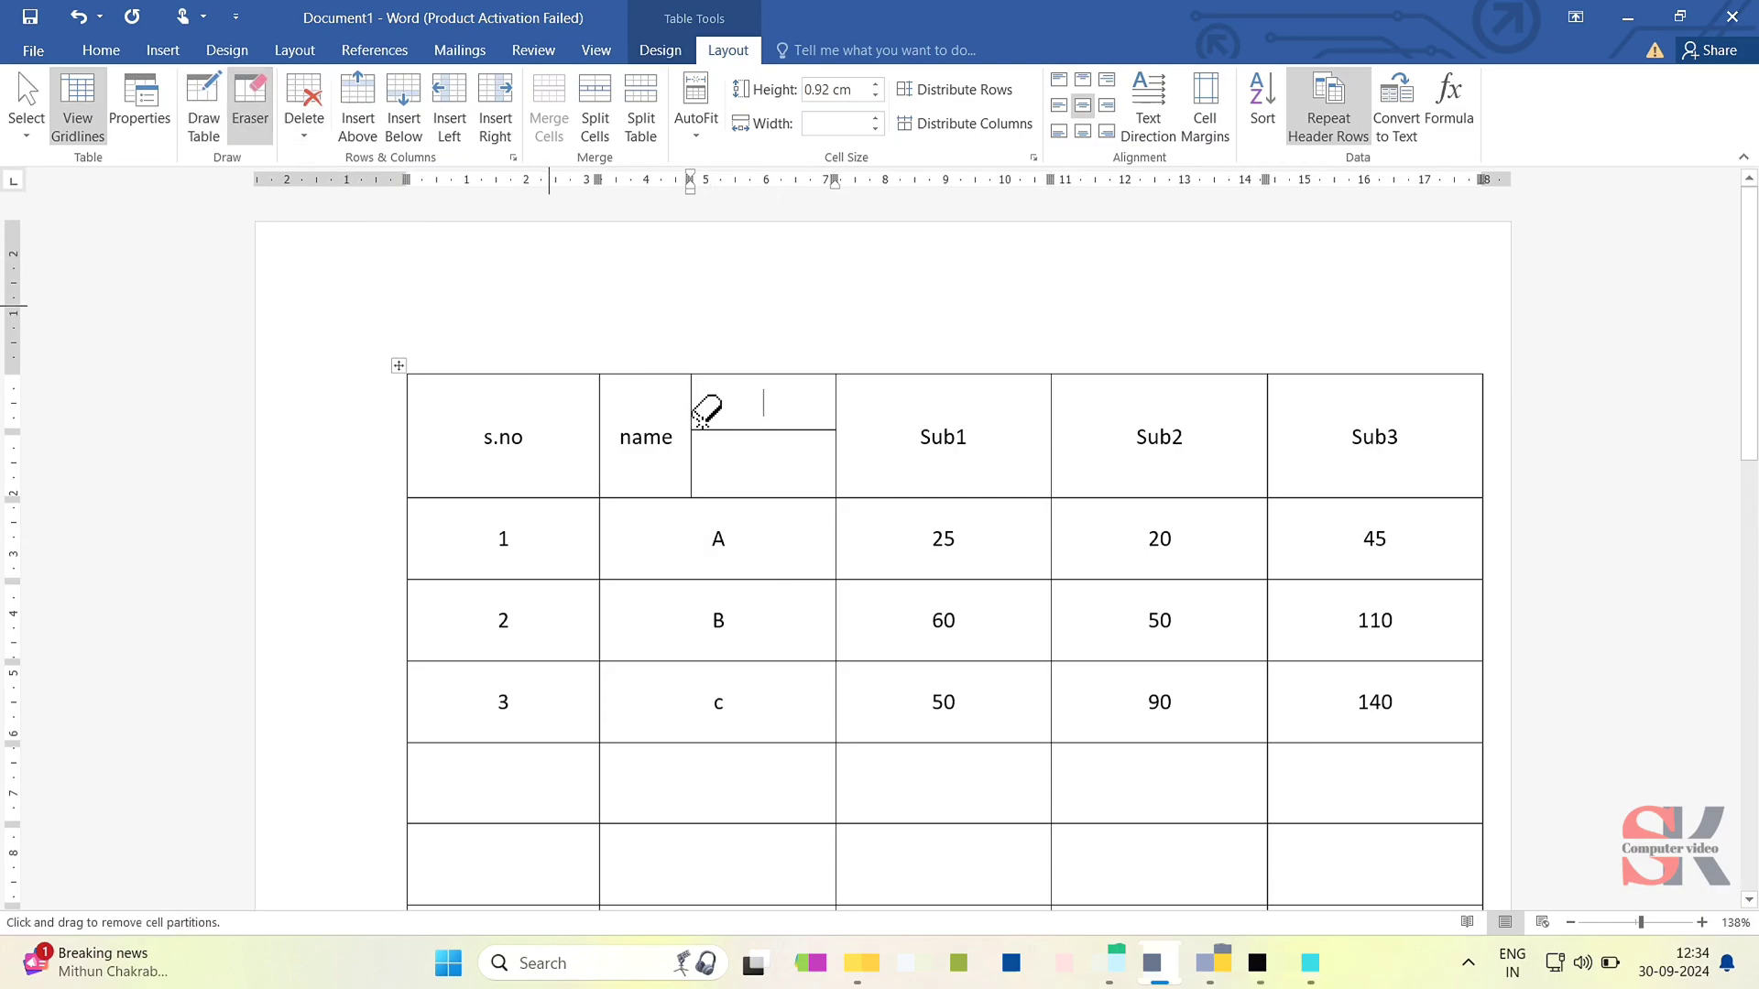
mouse_move(711, 434)
left_mouse_down()
mouse_move(813, 494)
mouse_move(796, 607)
left_mouse_up()
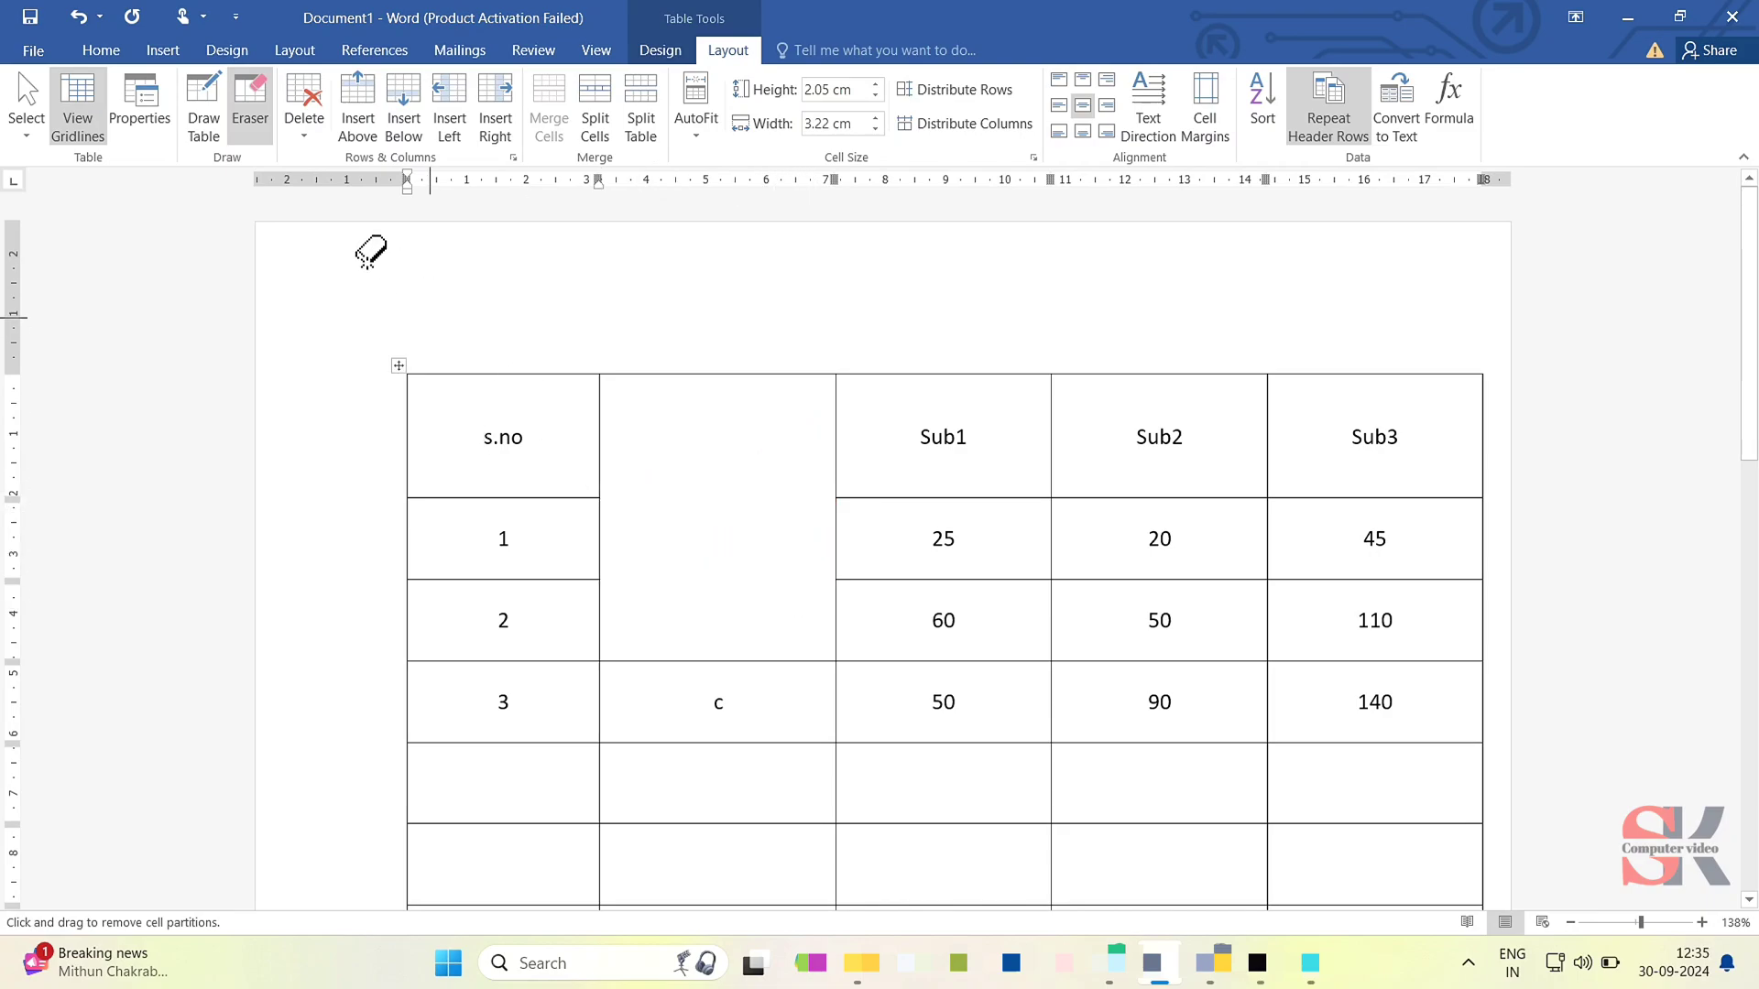
- Select the s.no header cell and extend the selection to its whole column
left_click(41, 118)
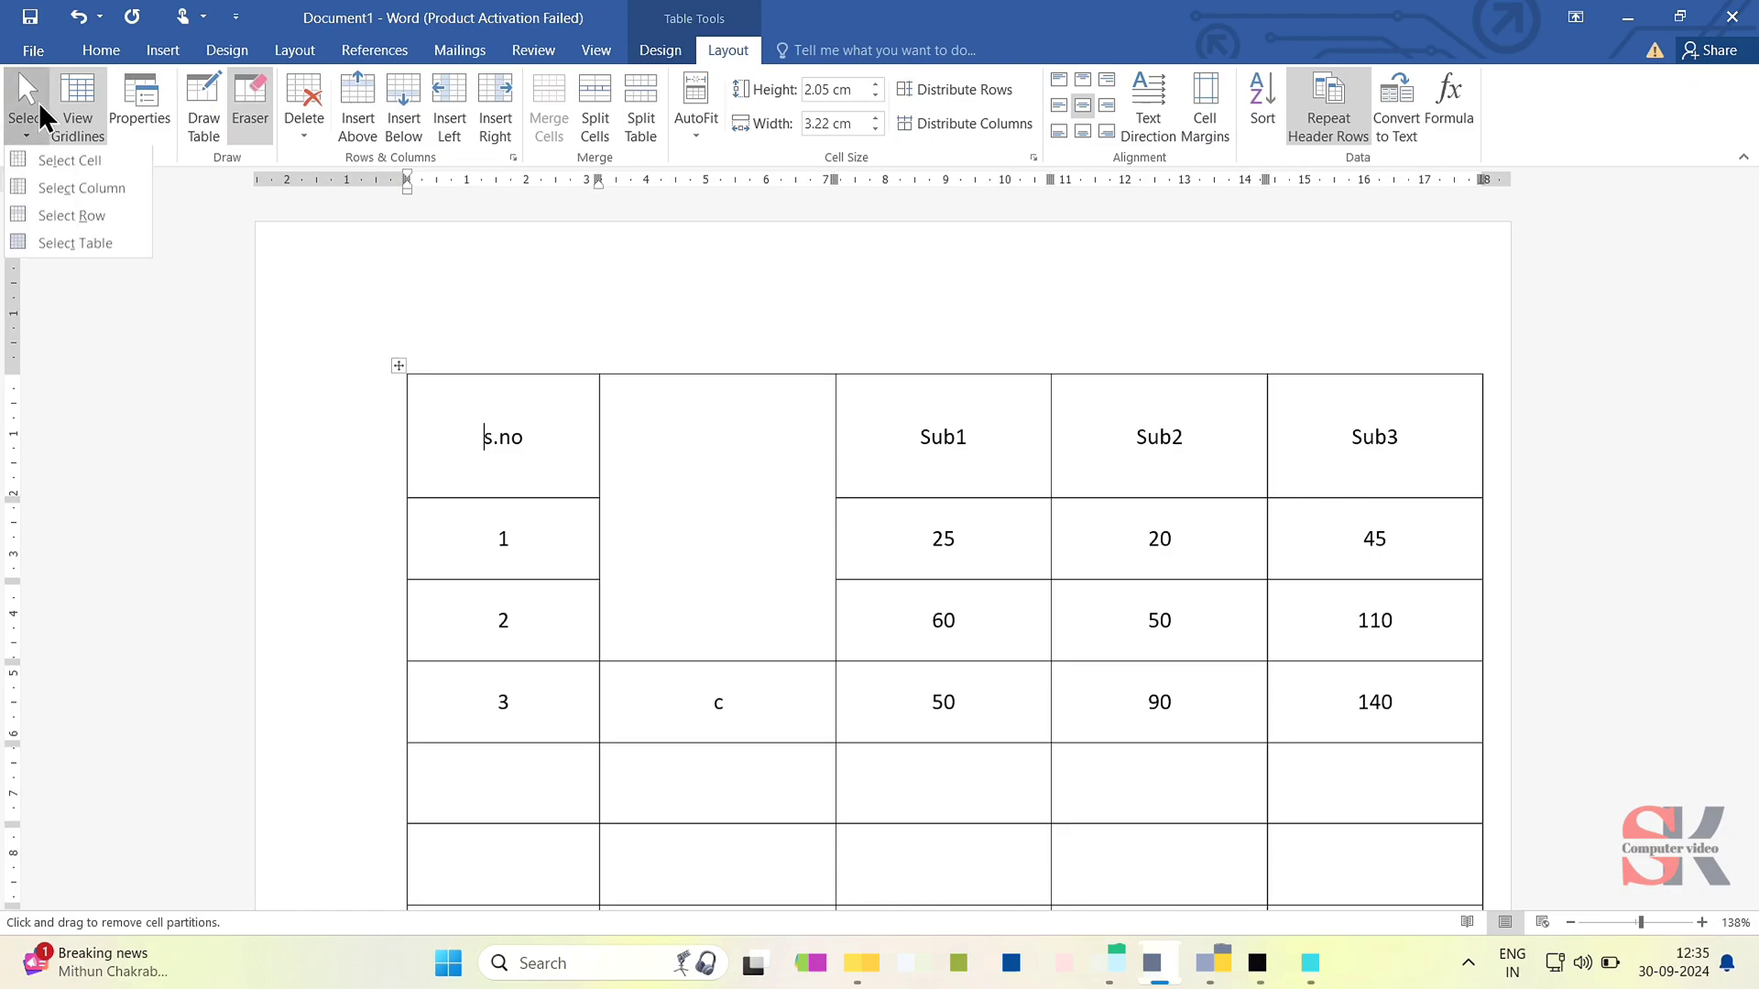
left_click(63, 163)
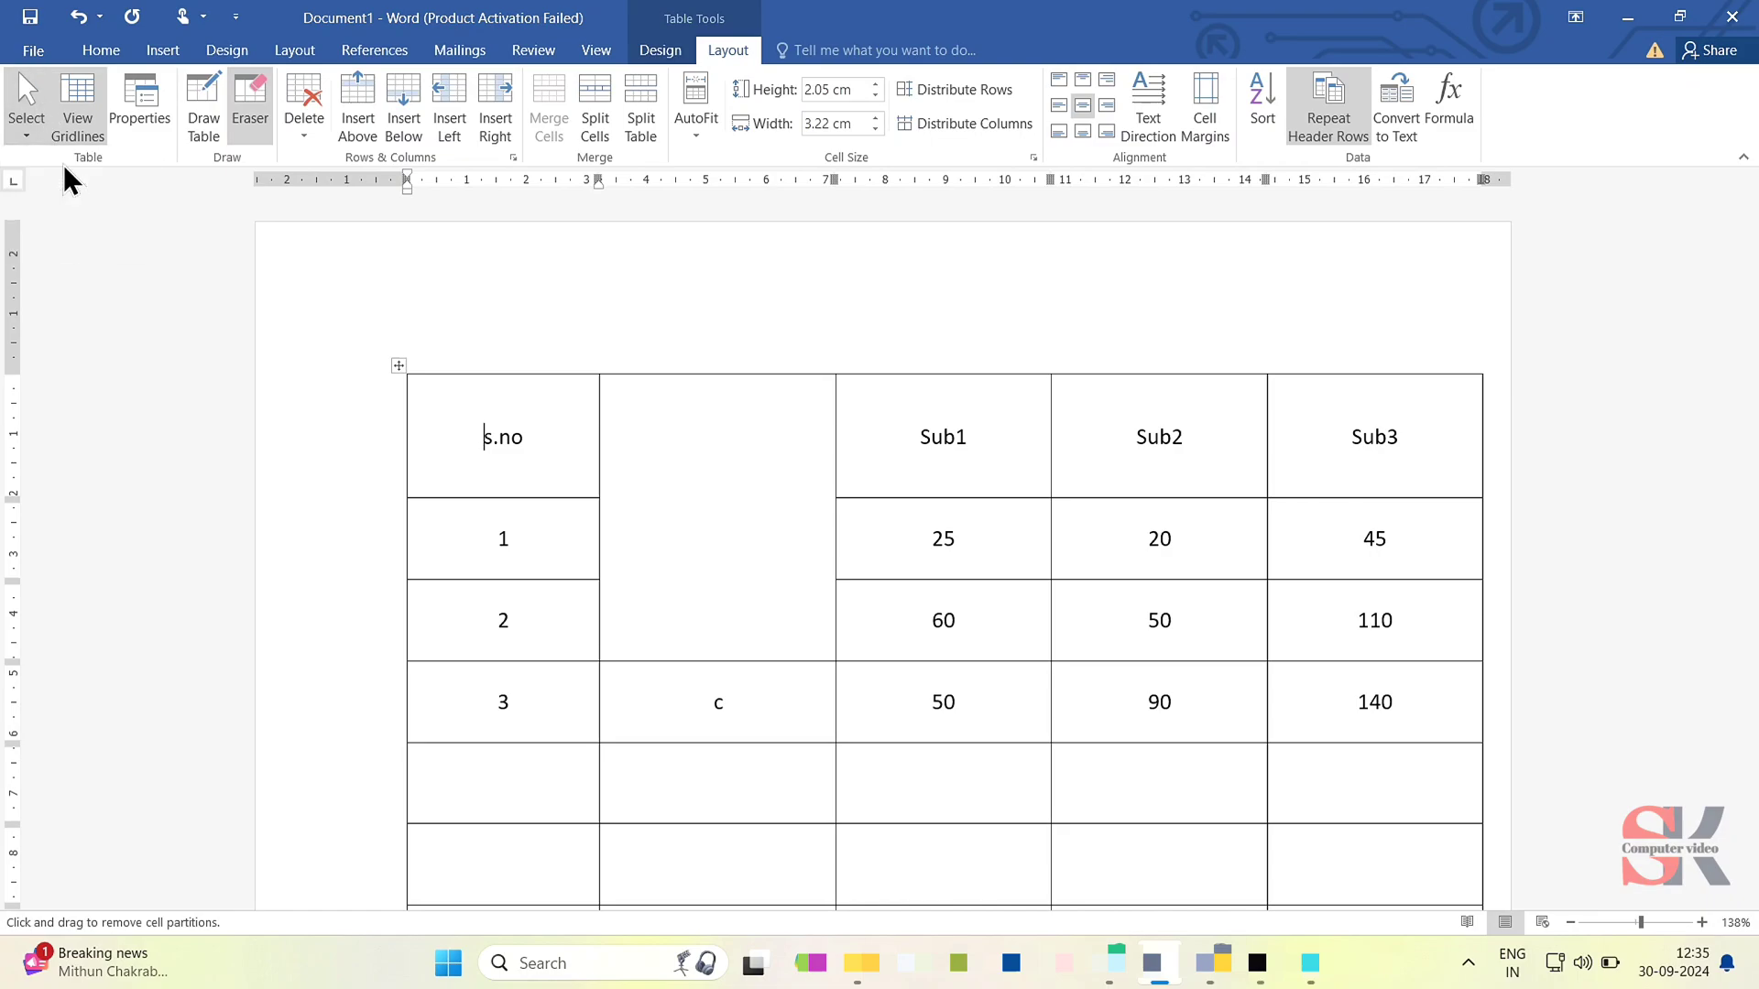
left_click(33, 112)
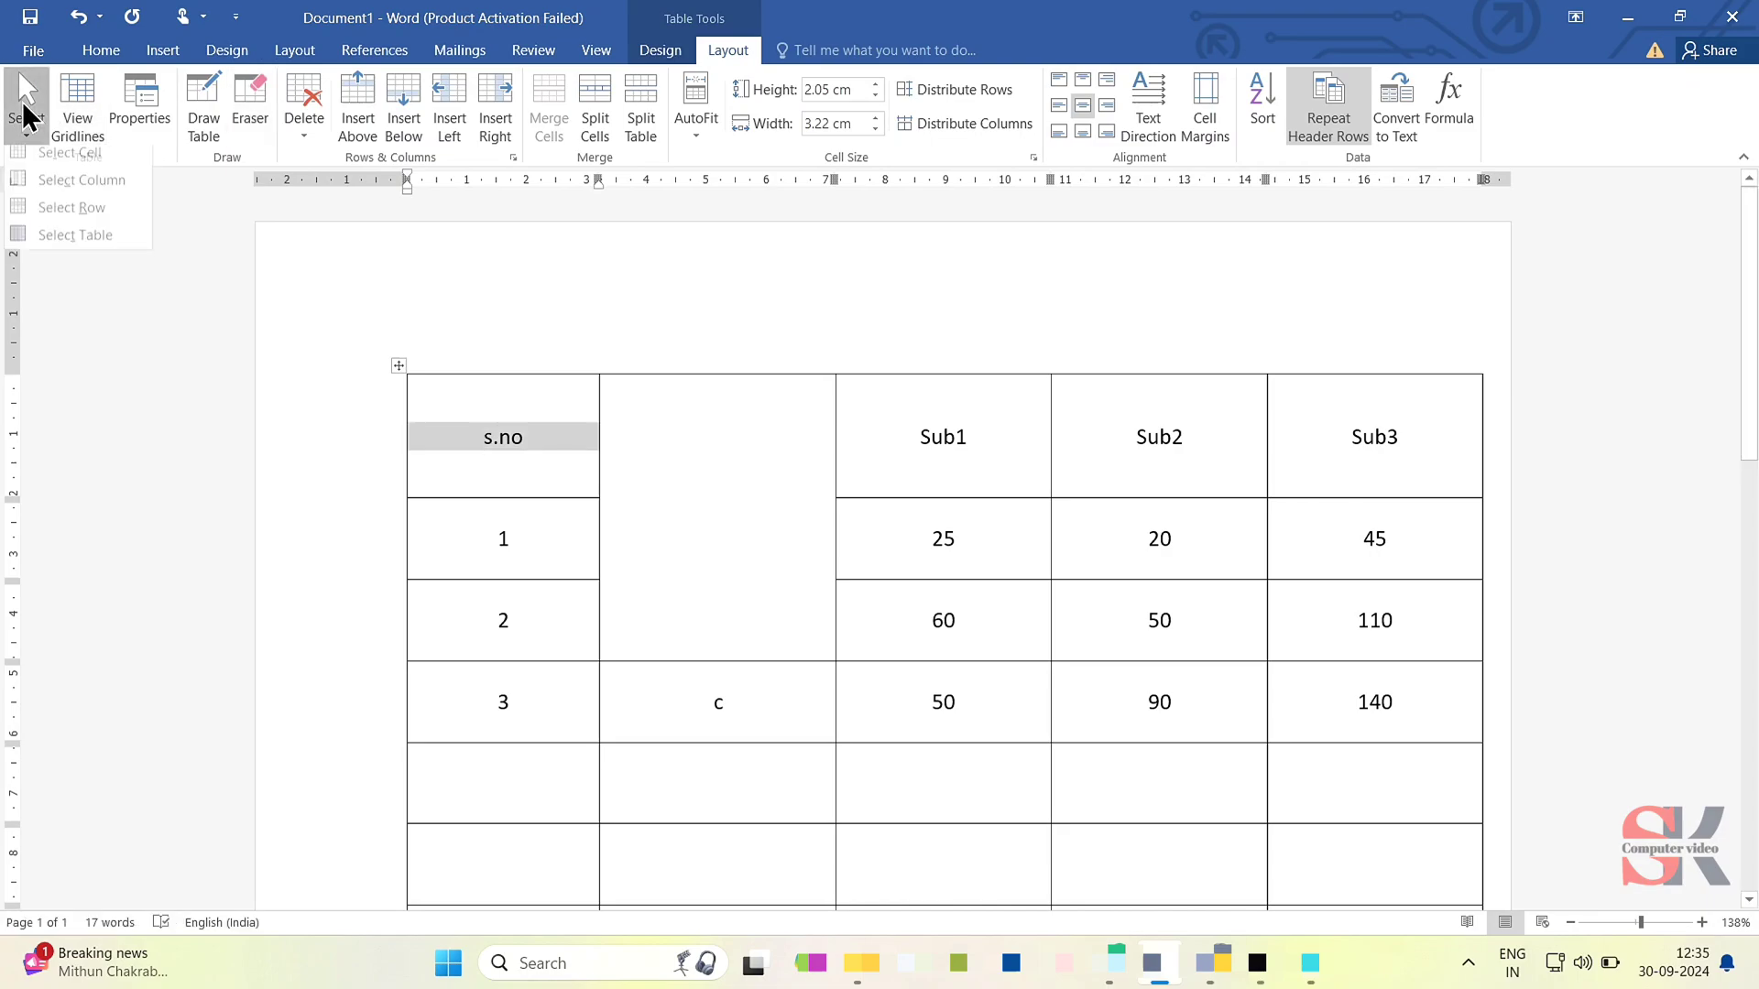
left_click(68, 191)
- Select the whole row numbered 1 and extend the selection to the entire table
left_click(531, 559)
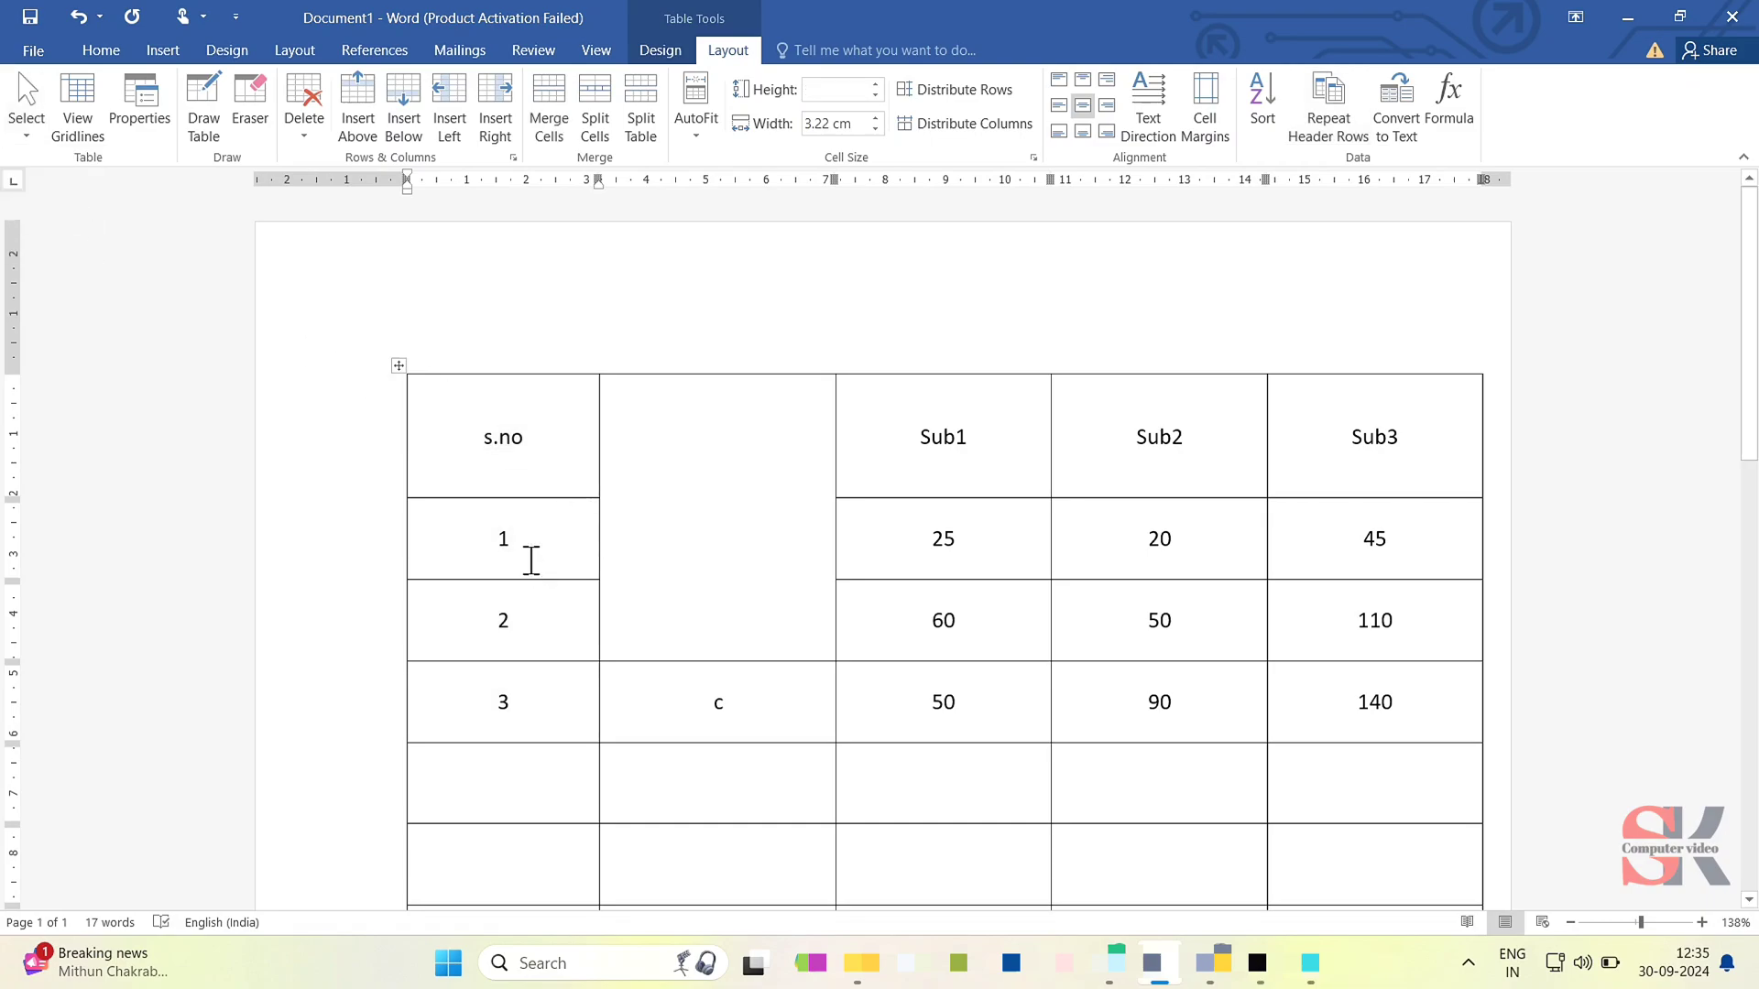
left_click(33, 112)
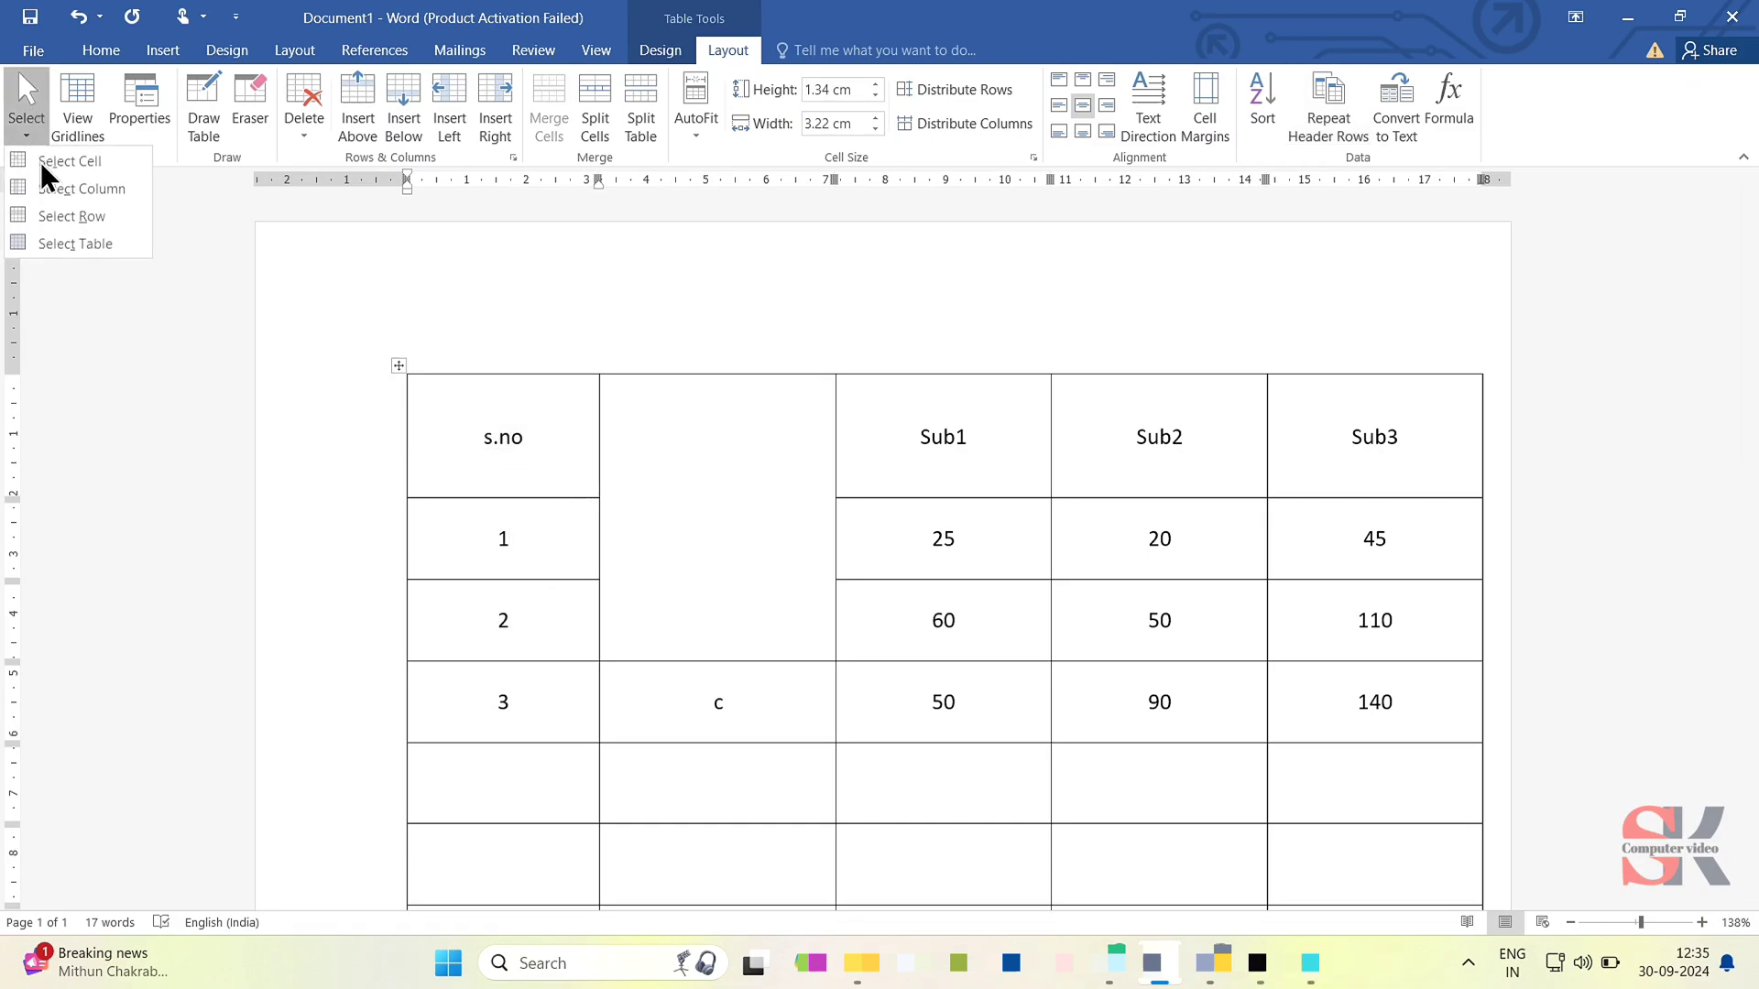
left_click(61, 221)
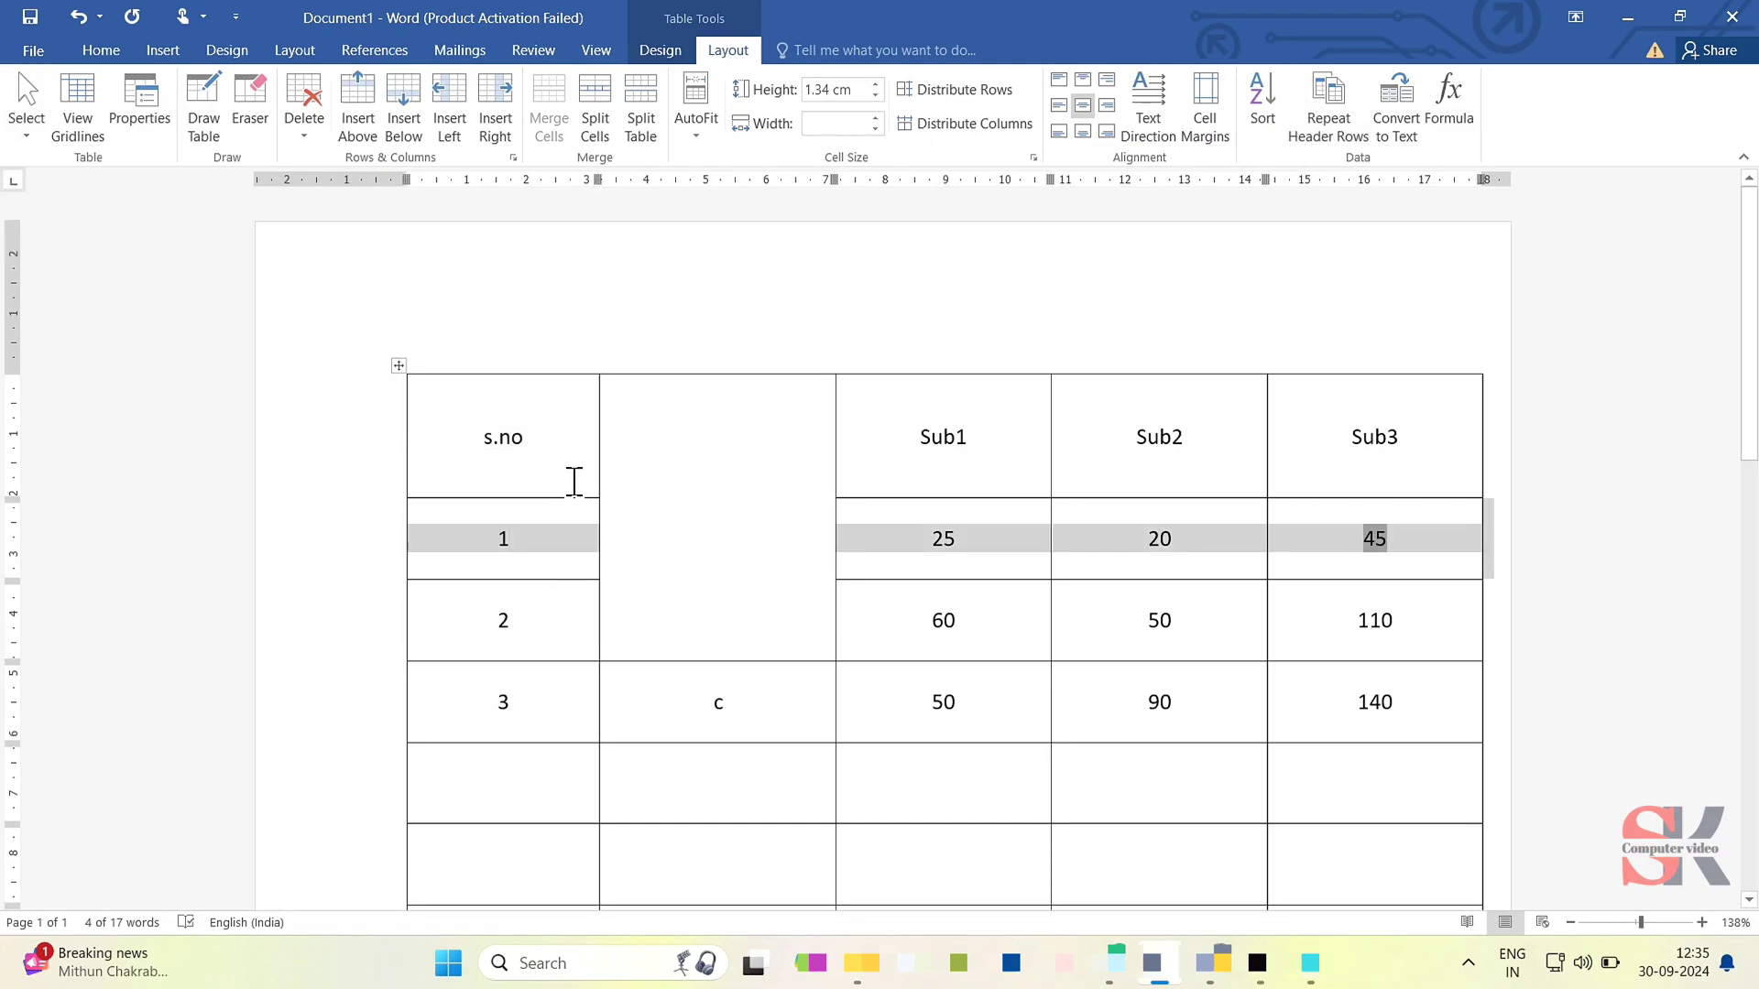
left_click(26, 119)
left_click(84, 255)
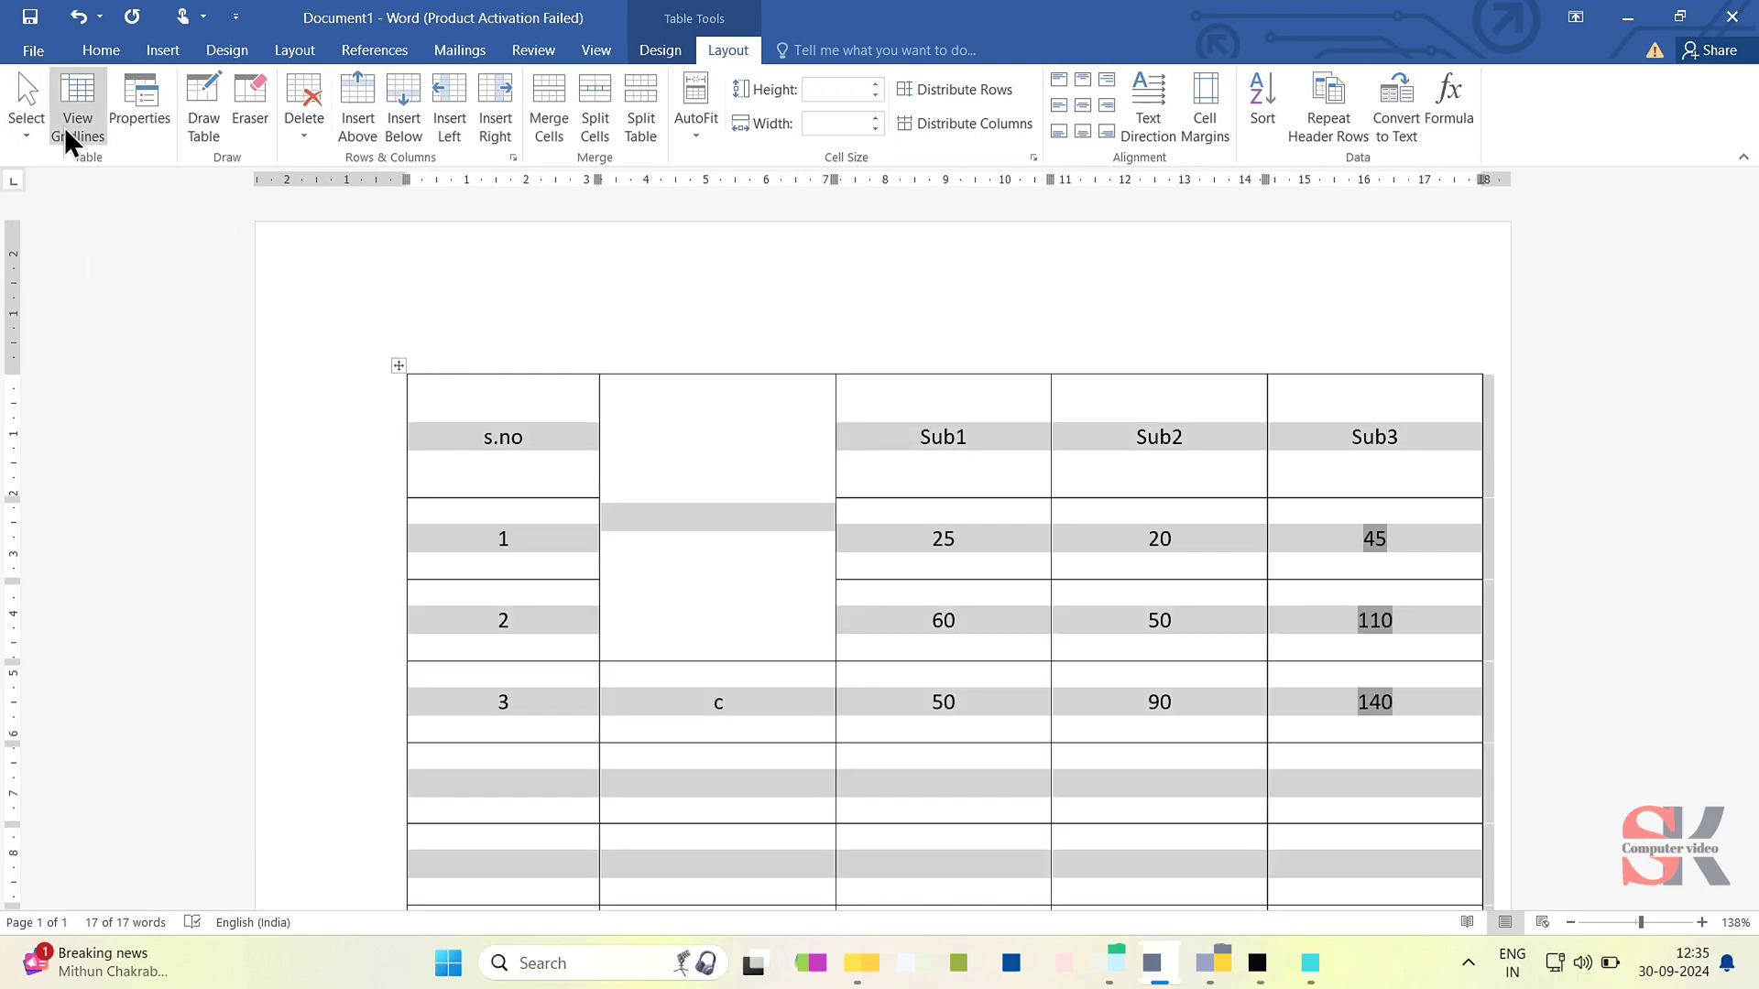
- Undo the name column merge and the borders drawn inside its header cell
left_click(656, 538)
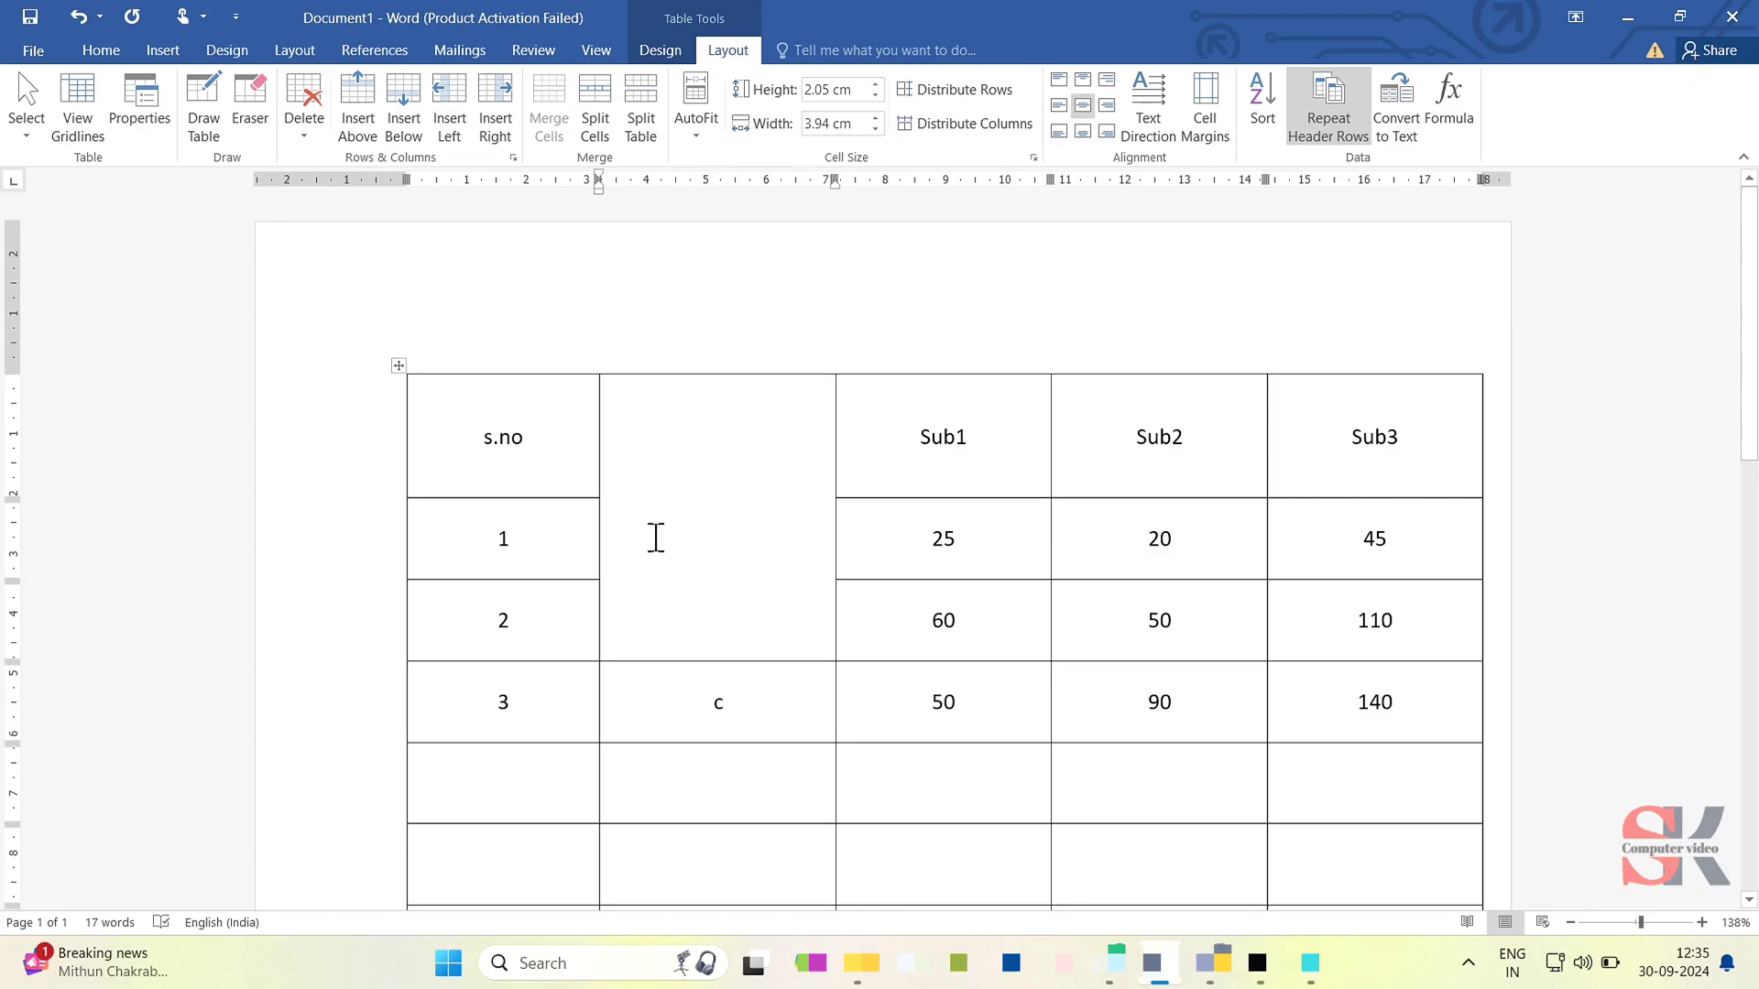
key("ctrl+z")
key("ctrl+z")
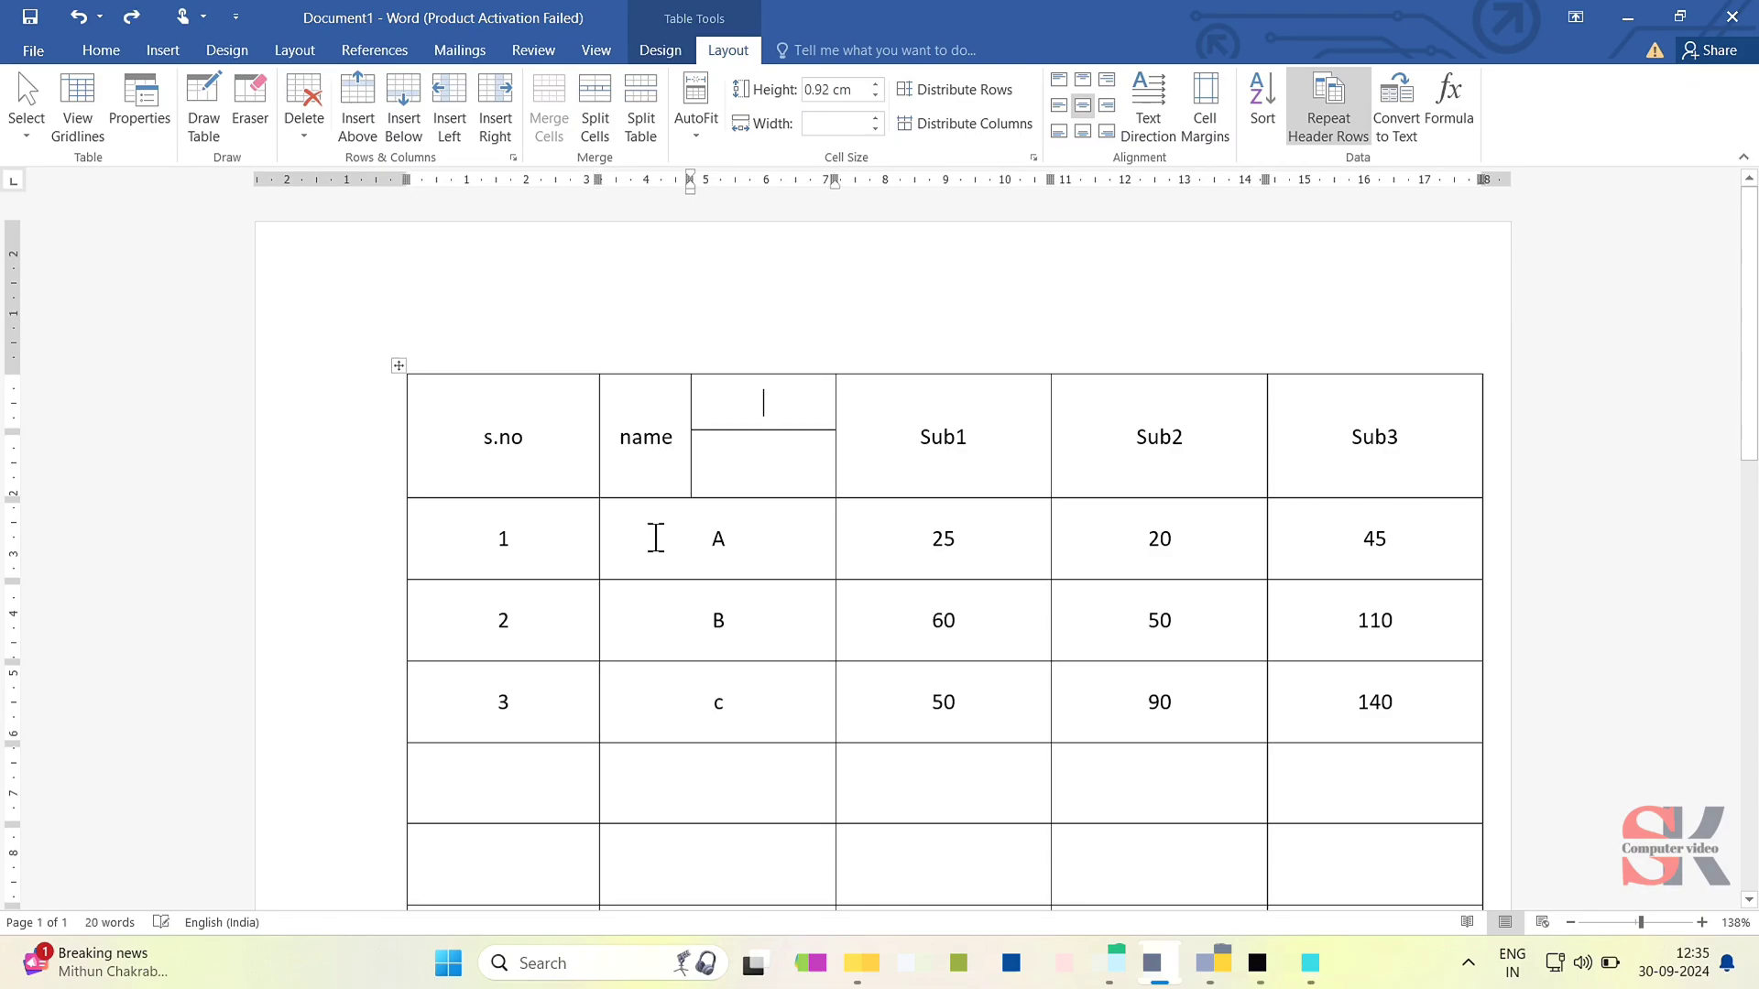
key("ctrl+z")
key("ctrl+z")
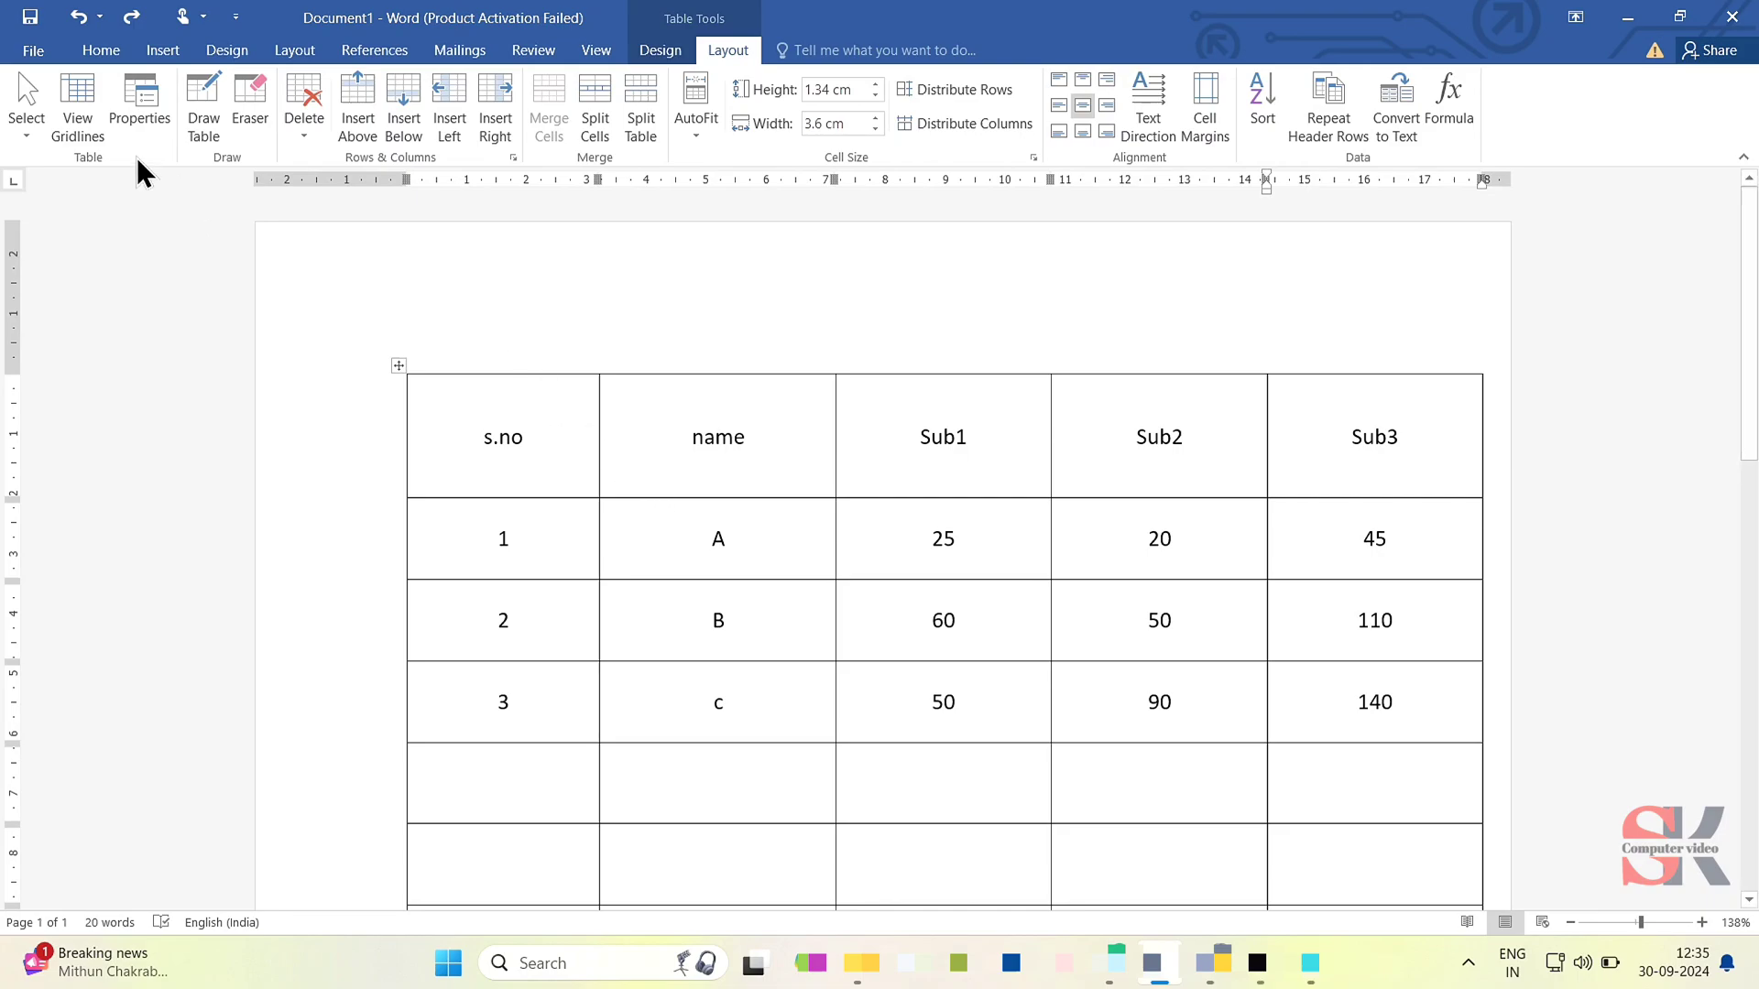
- Turn on the display of table gridlines for the whole table
left_click(397, 369)
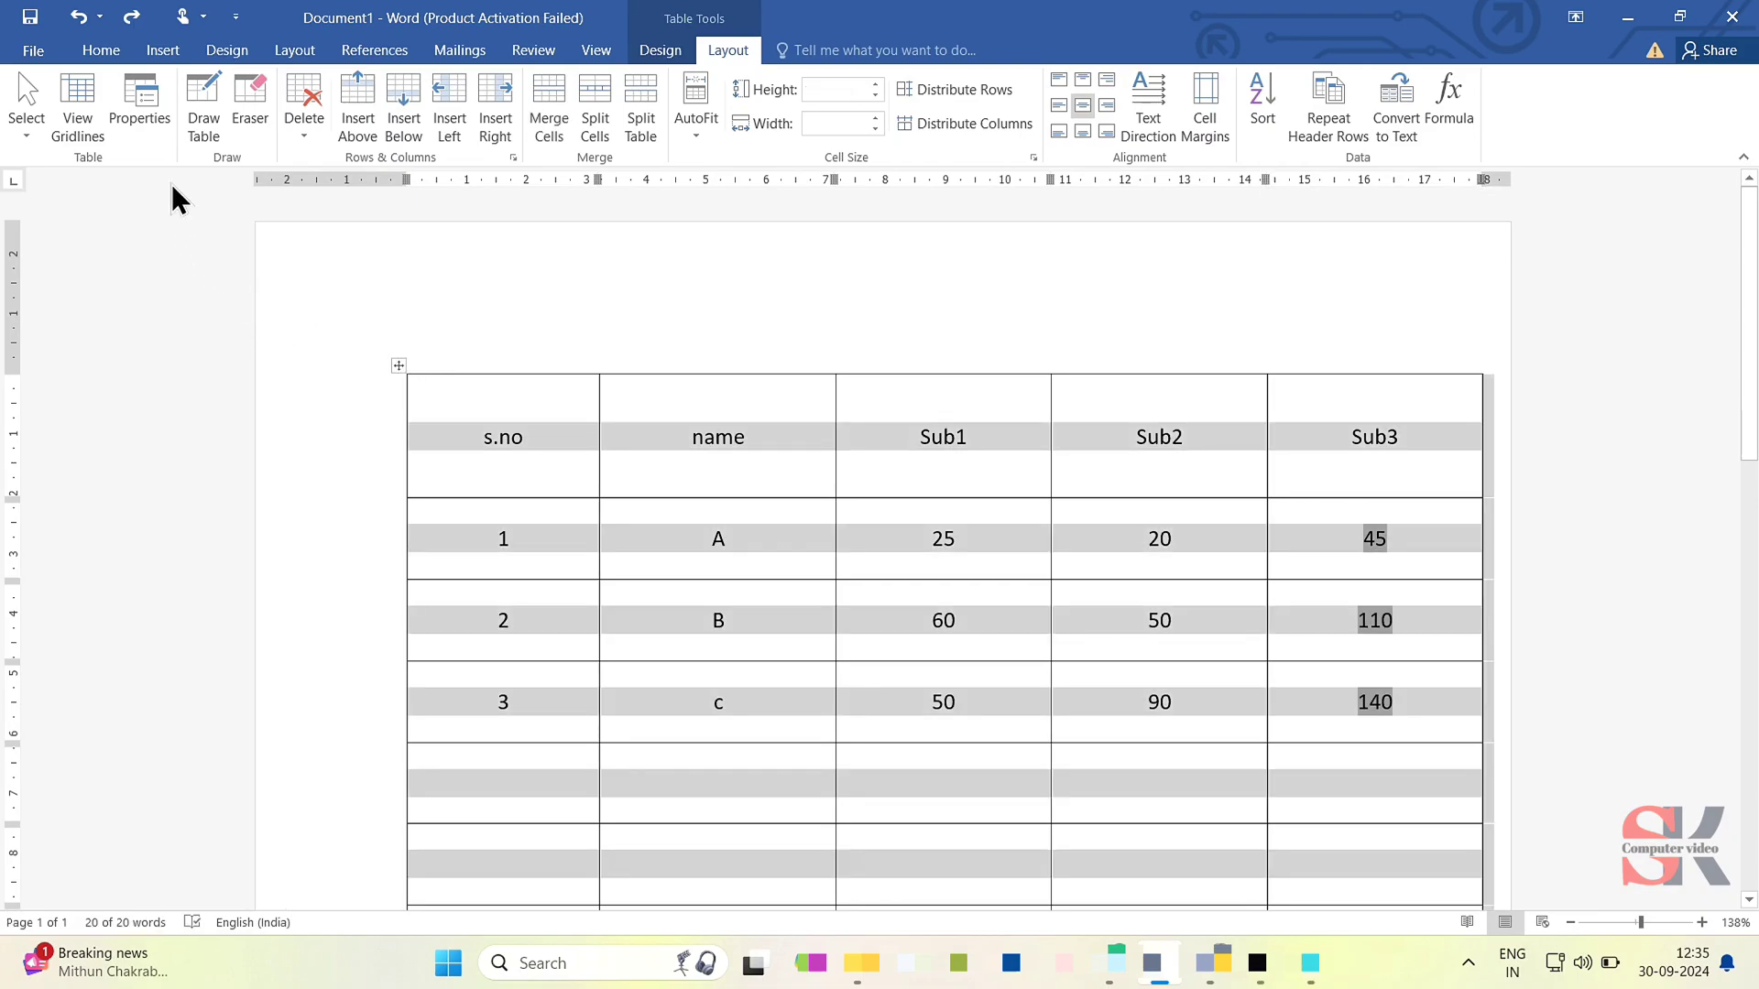
left_click(80, 125)
left_click(561, 445)
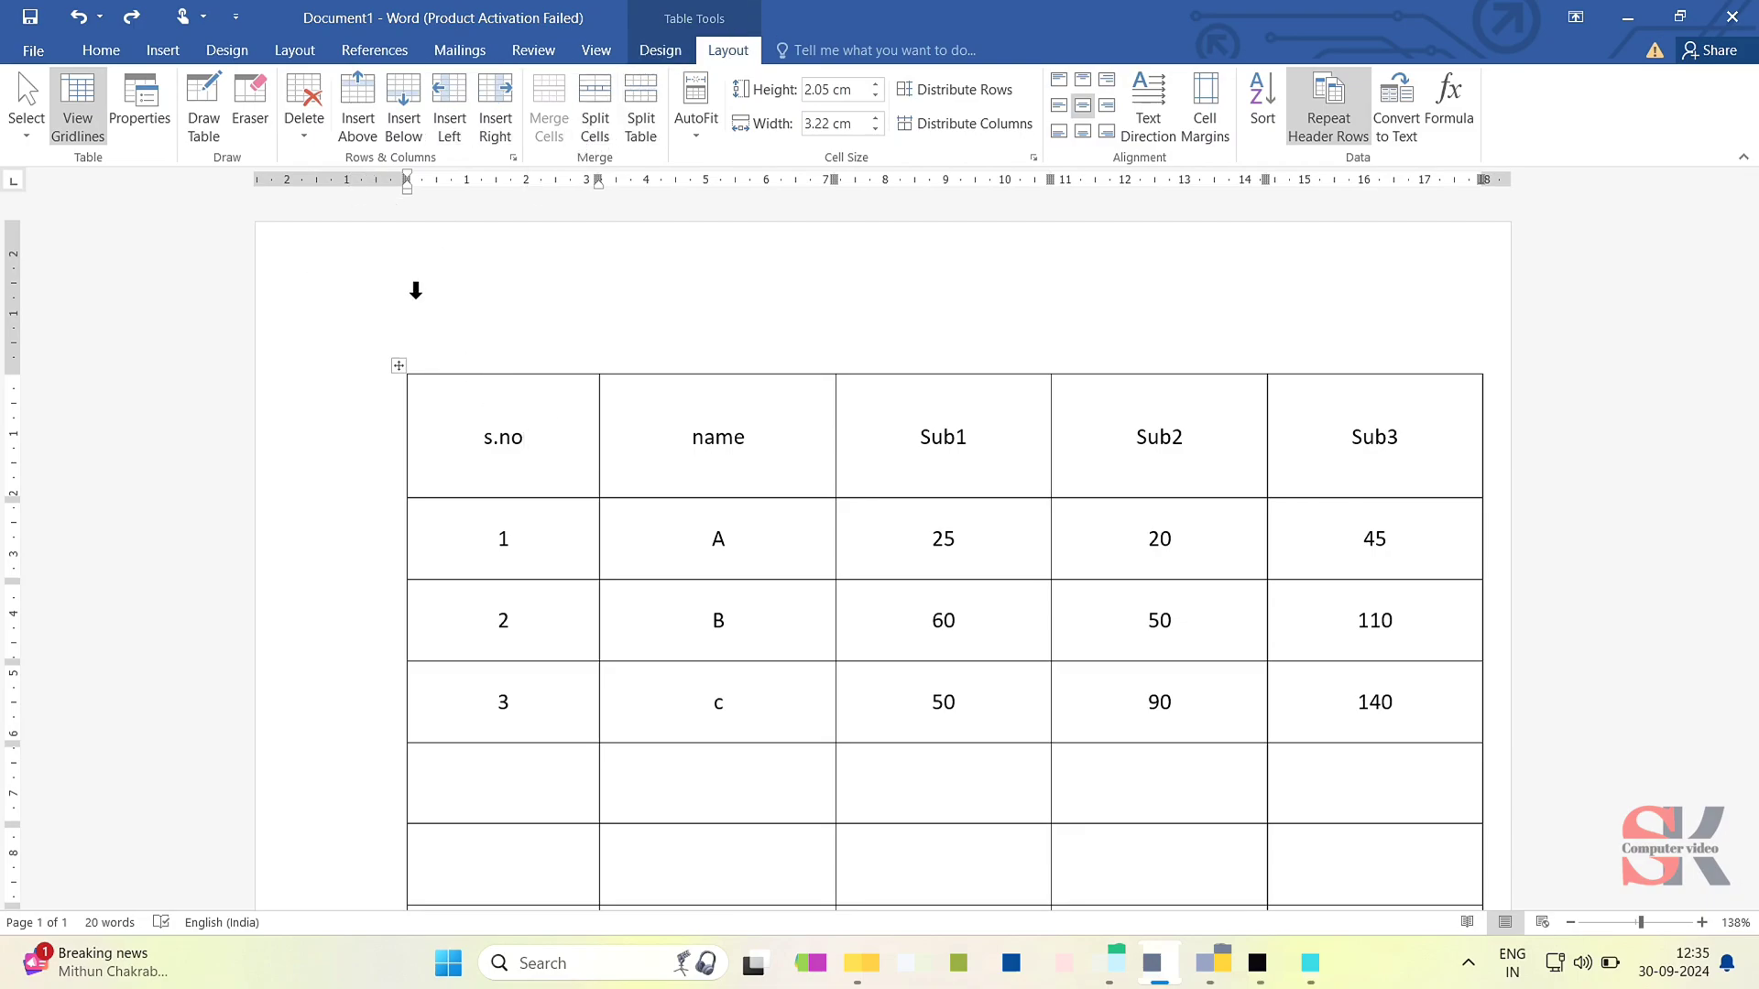
- Select the entire table and remove all of its borders with No Border
left_click(403, 372)
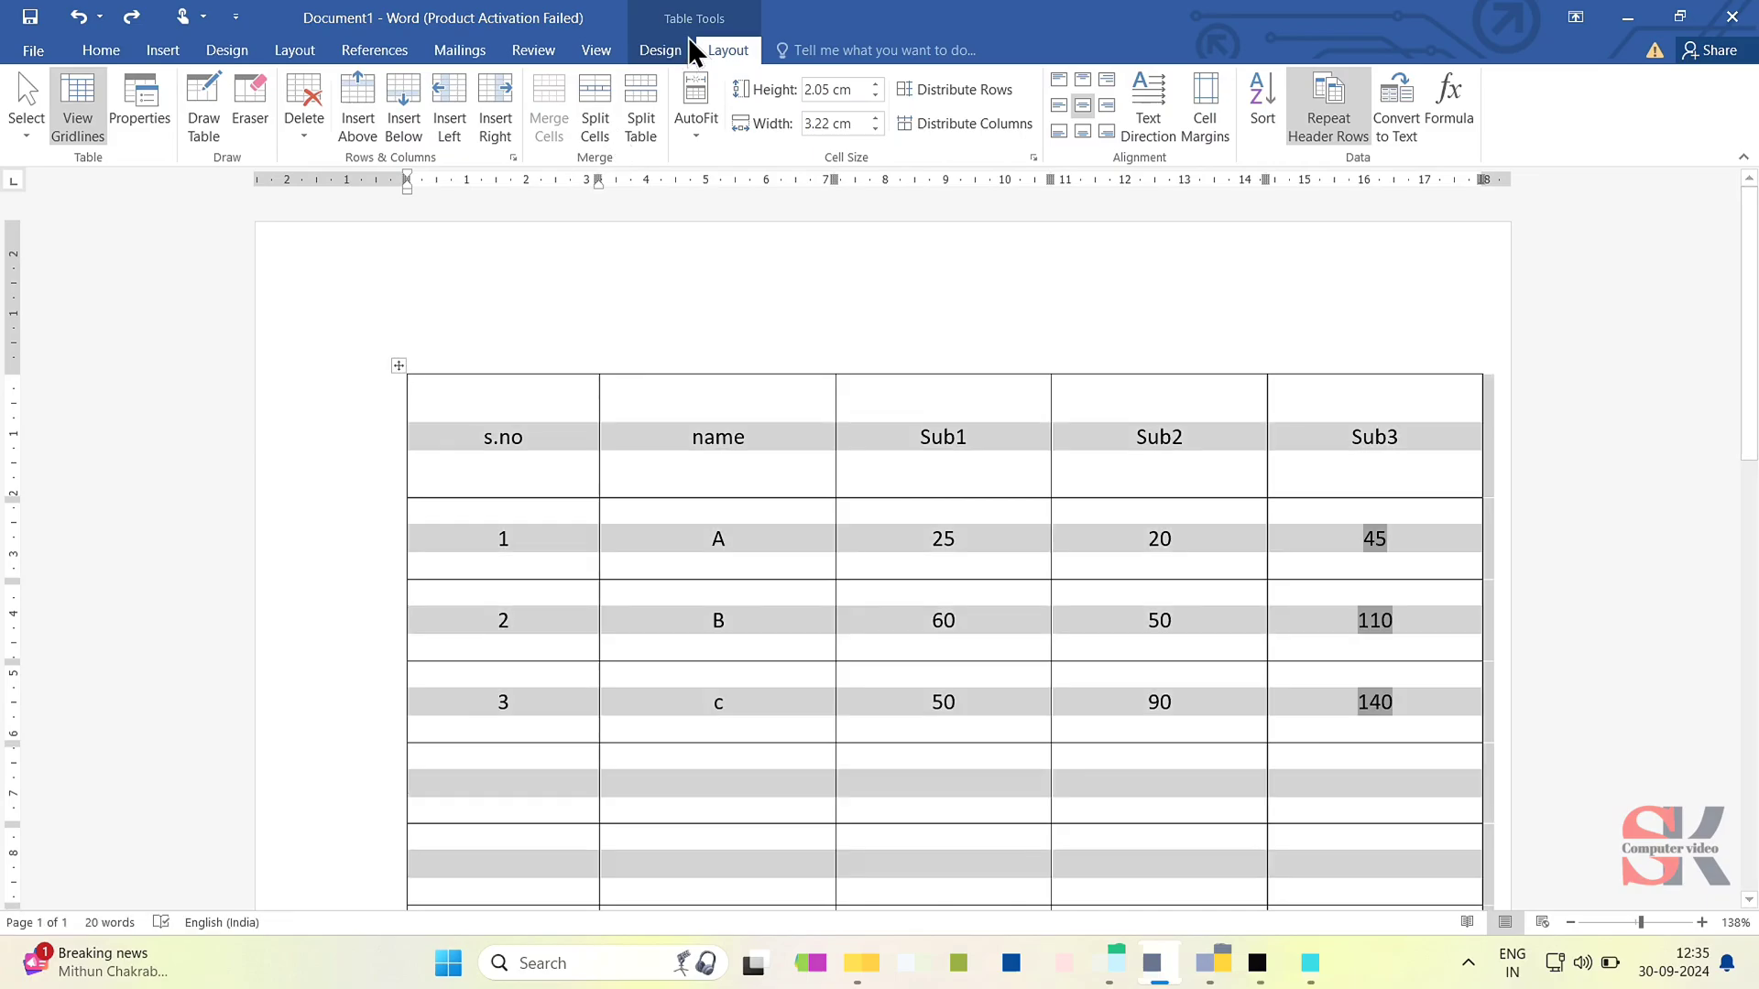
left_click(681, 49)
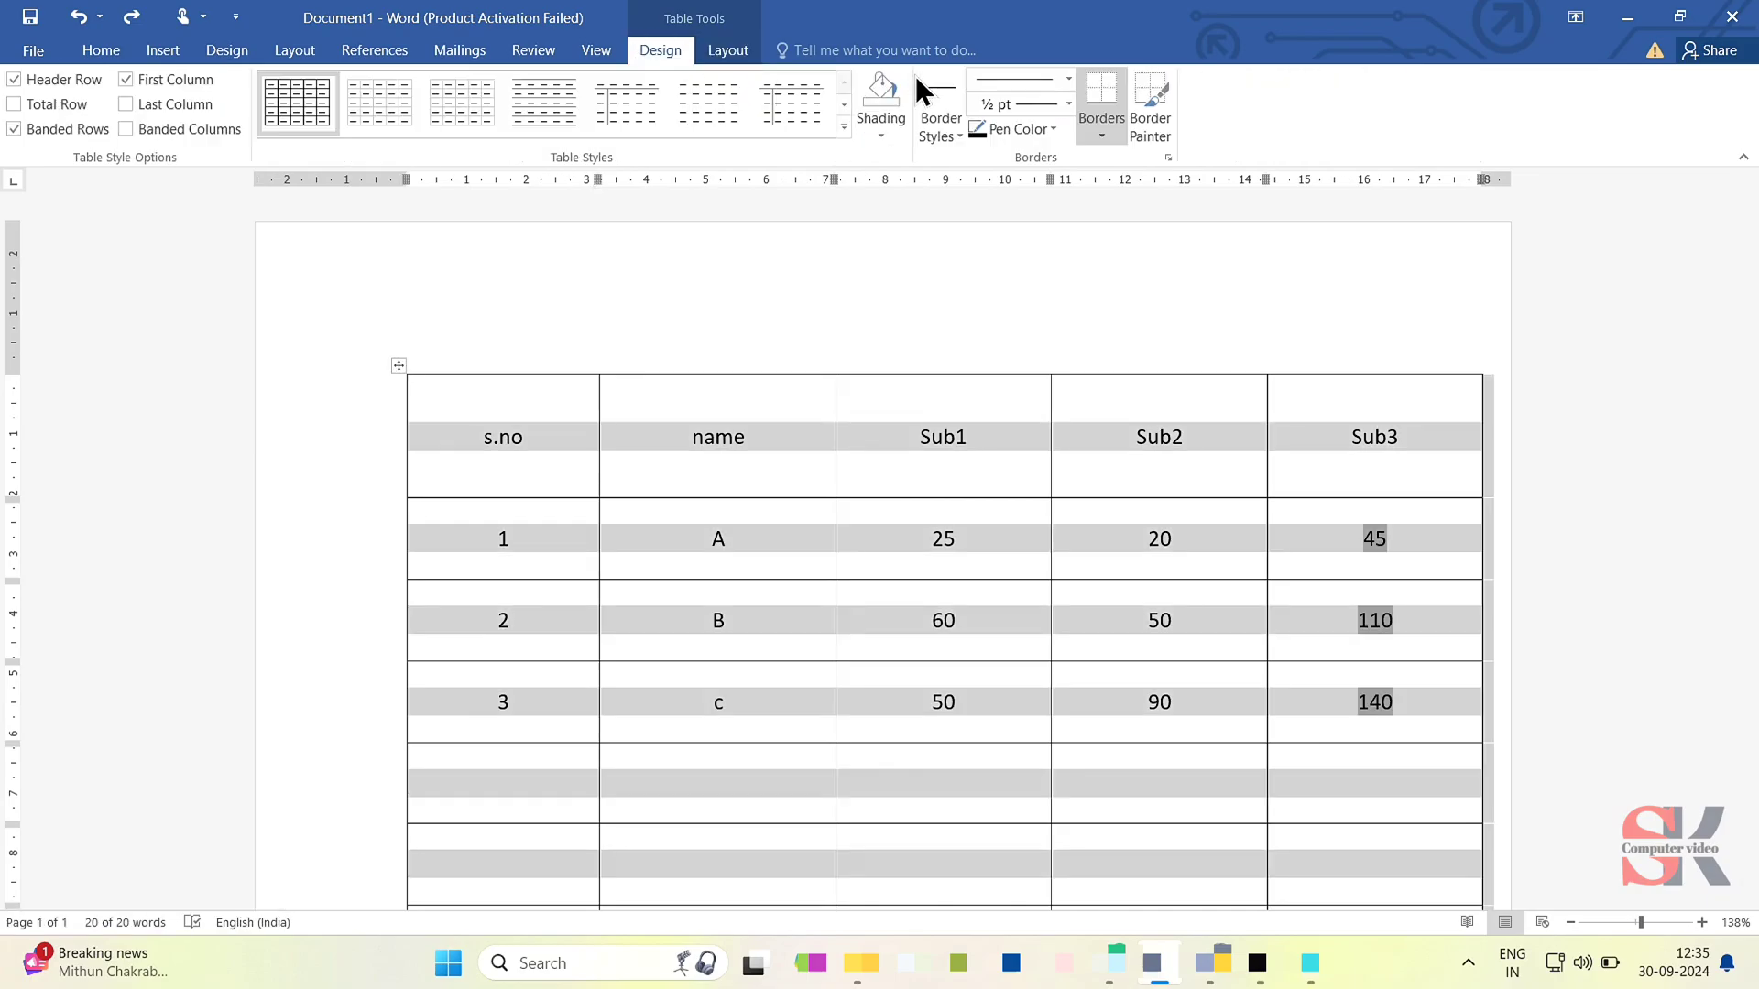
left_click(1114, 130)
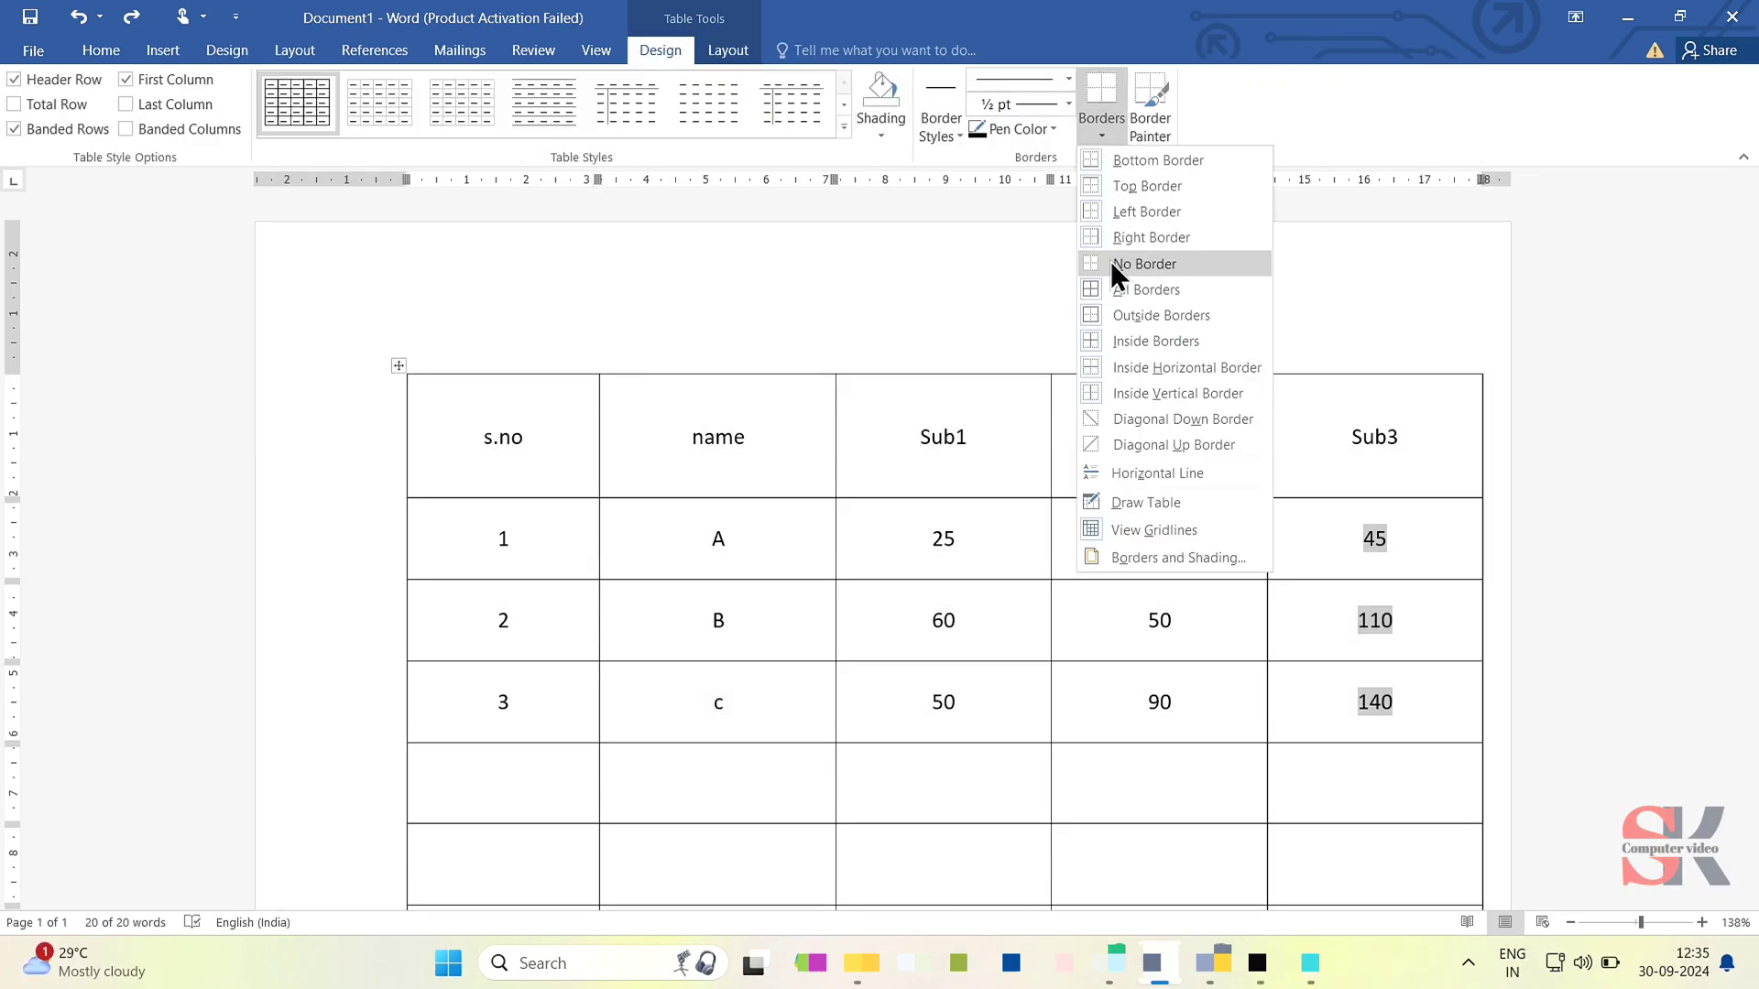
left_click(1110, 263)
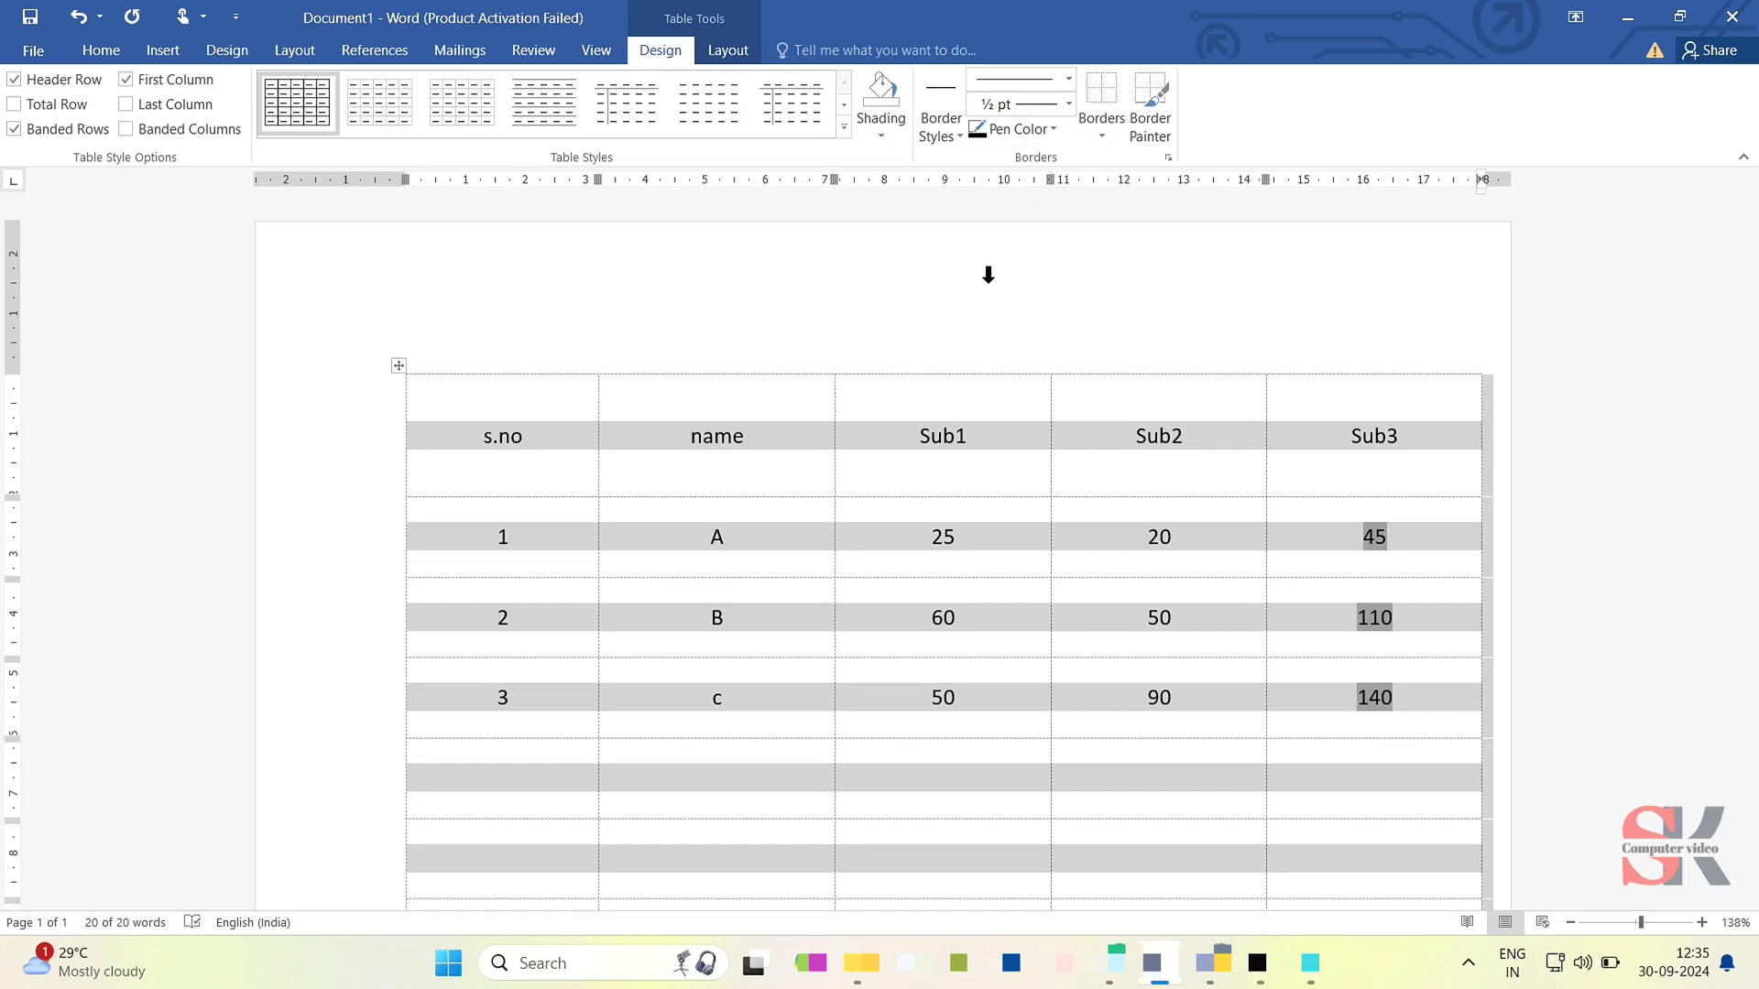
- Check the borderless table in the print preview and return to the document
left_click(902, 478)
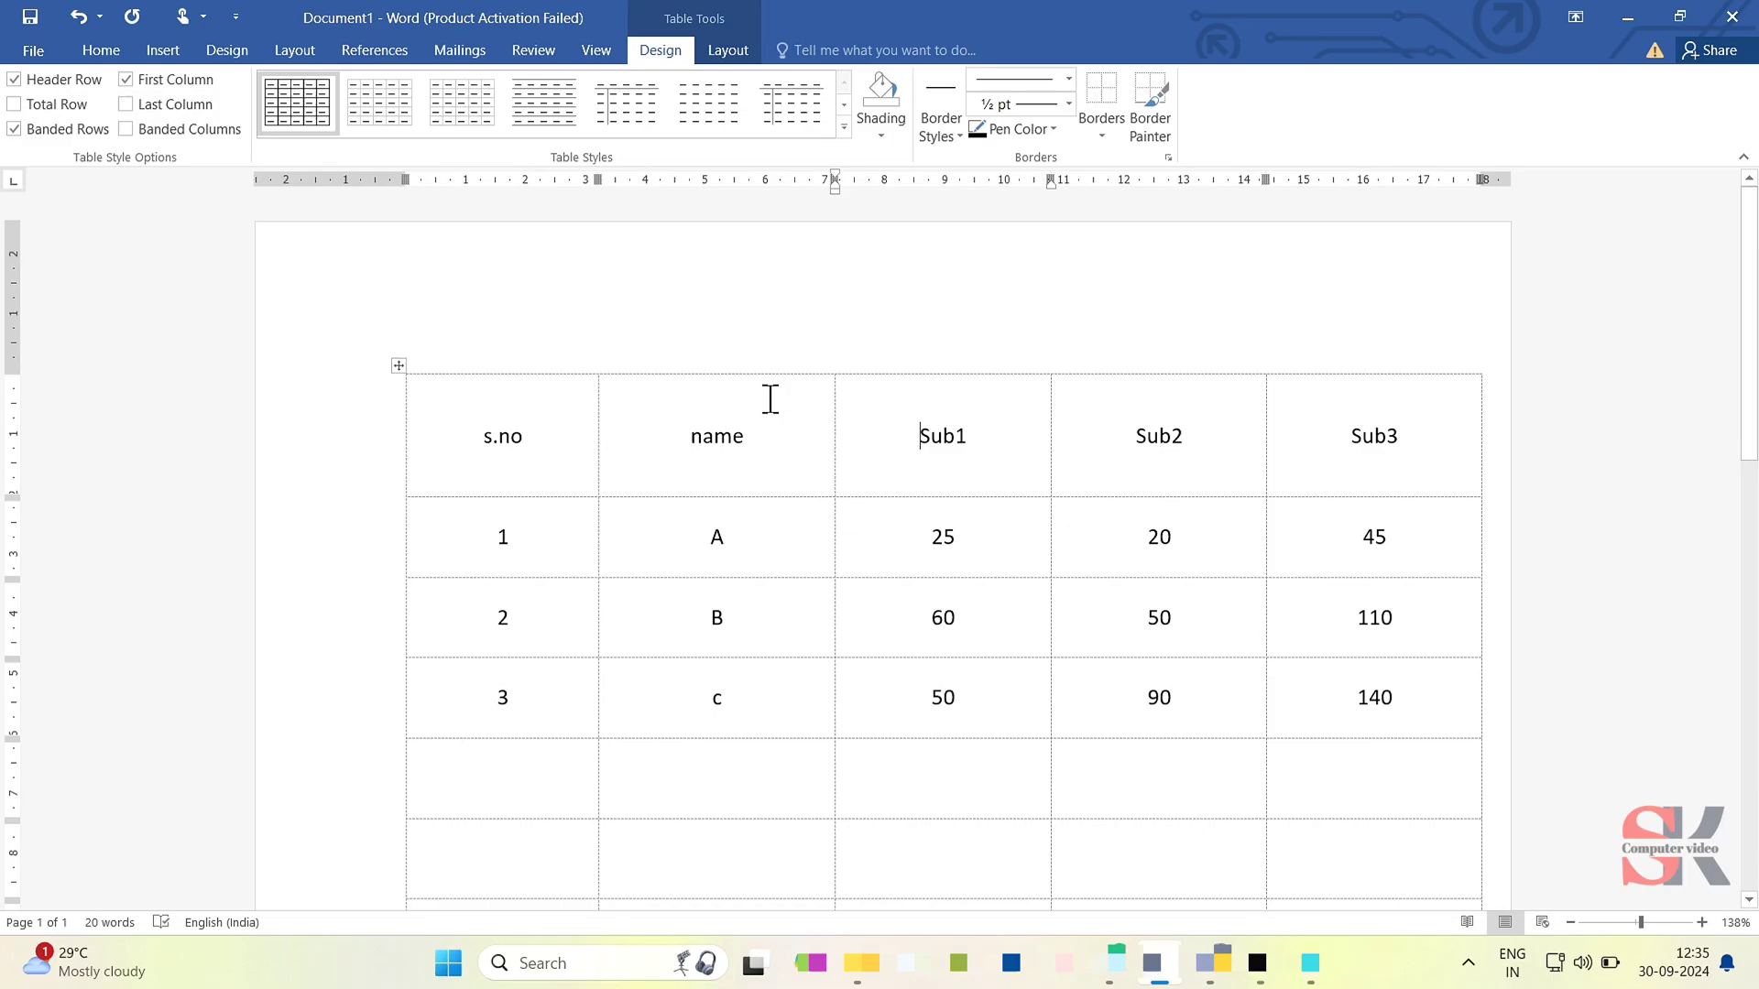
key("ctrl+p")
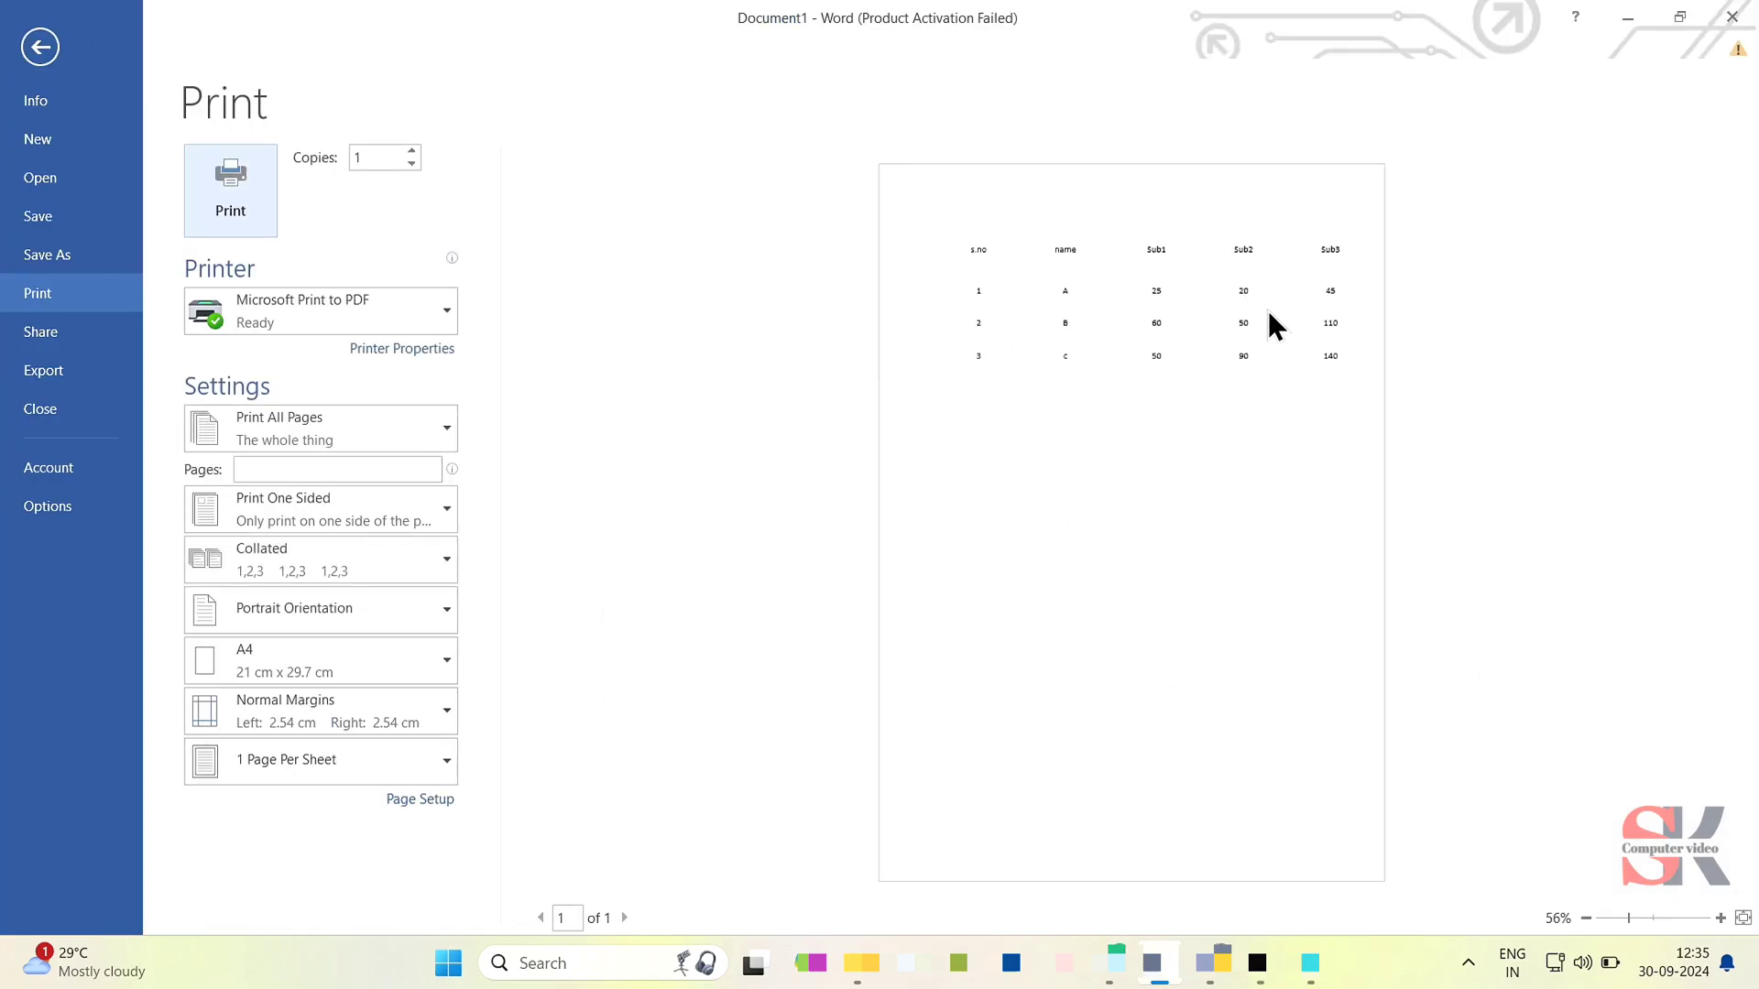
left_click(39, 55)
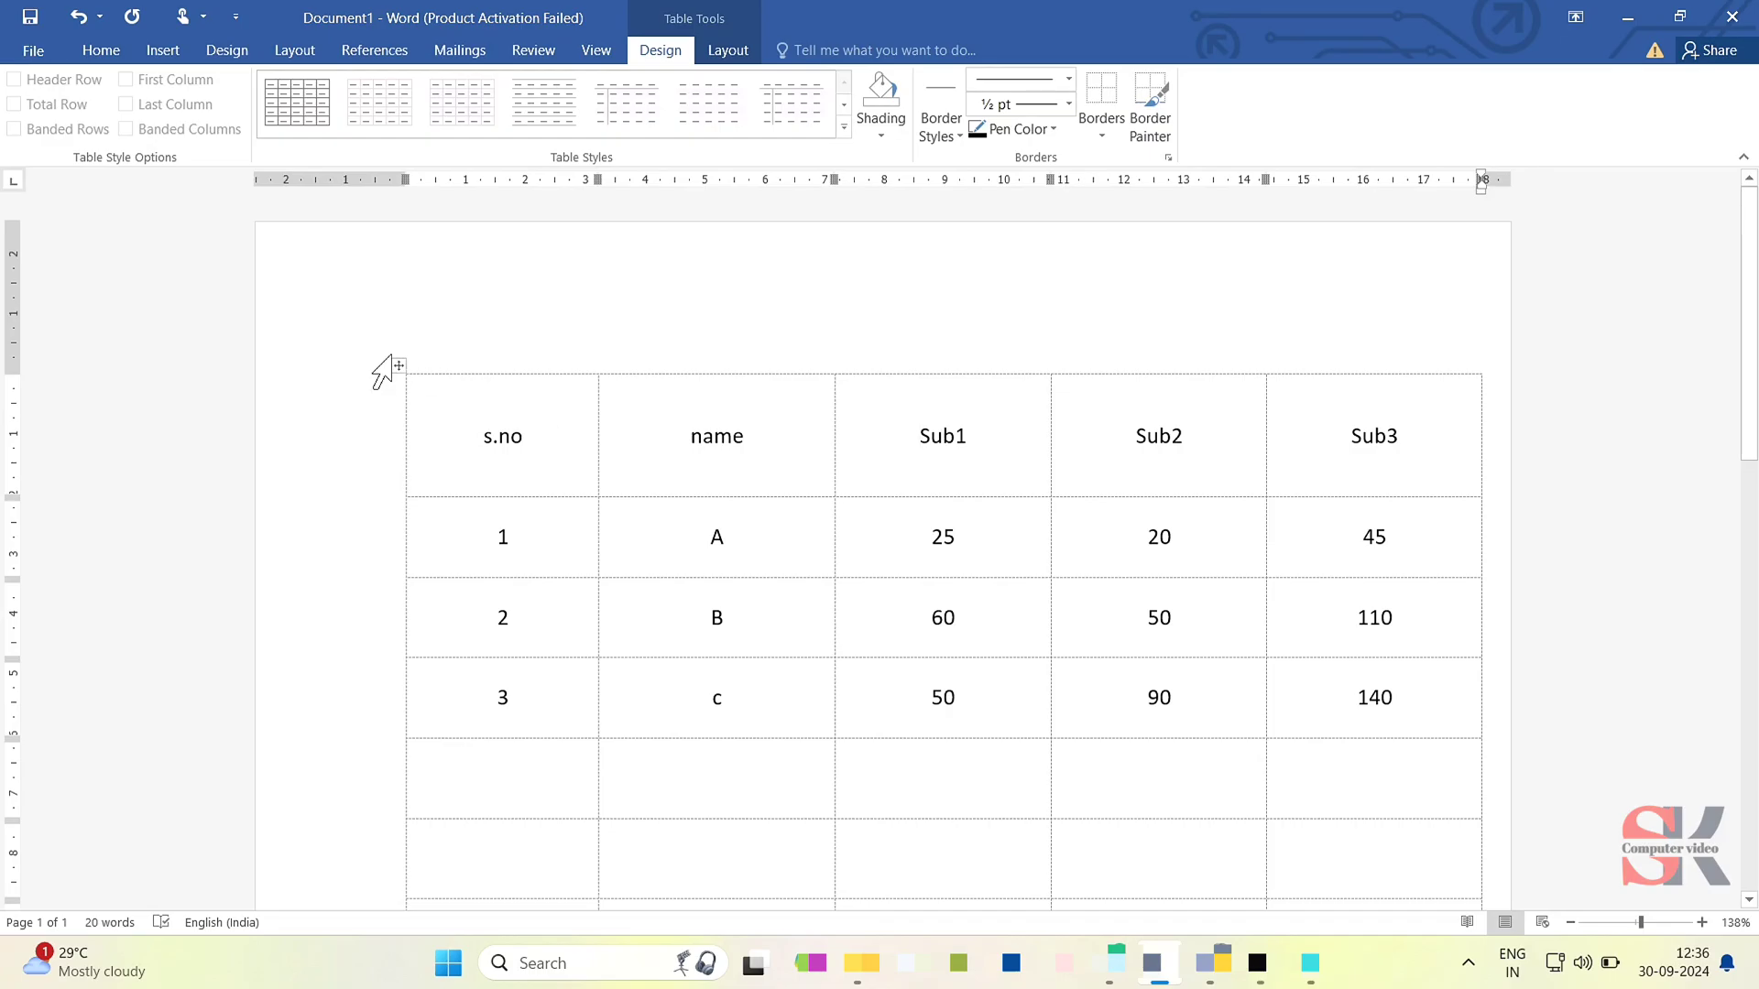
- Apply All Borders to the entire table and turn off the display of table gridlines
left_click(398, 365)
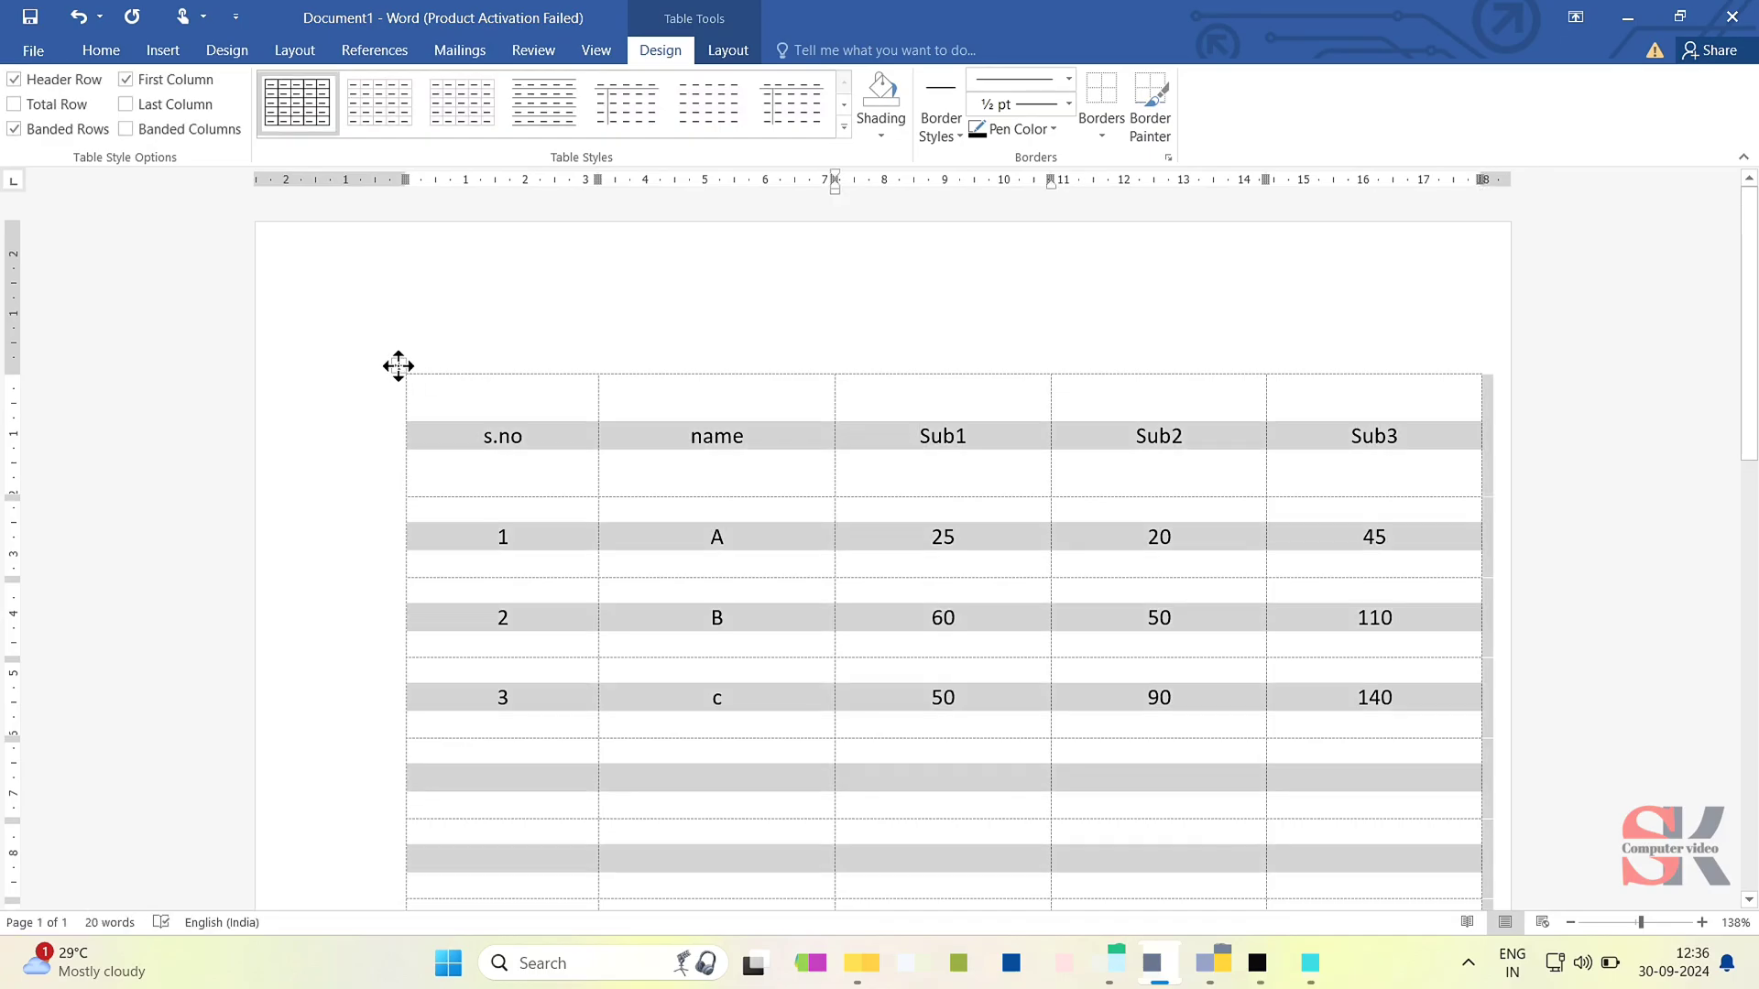
left_click(728, 51)
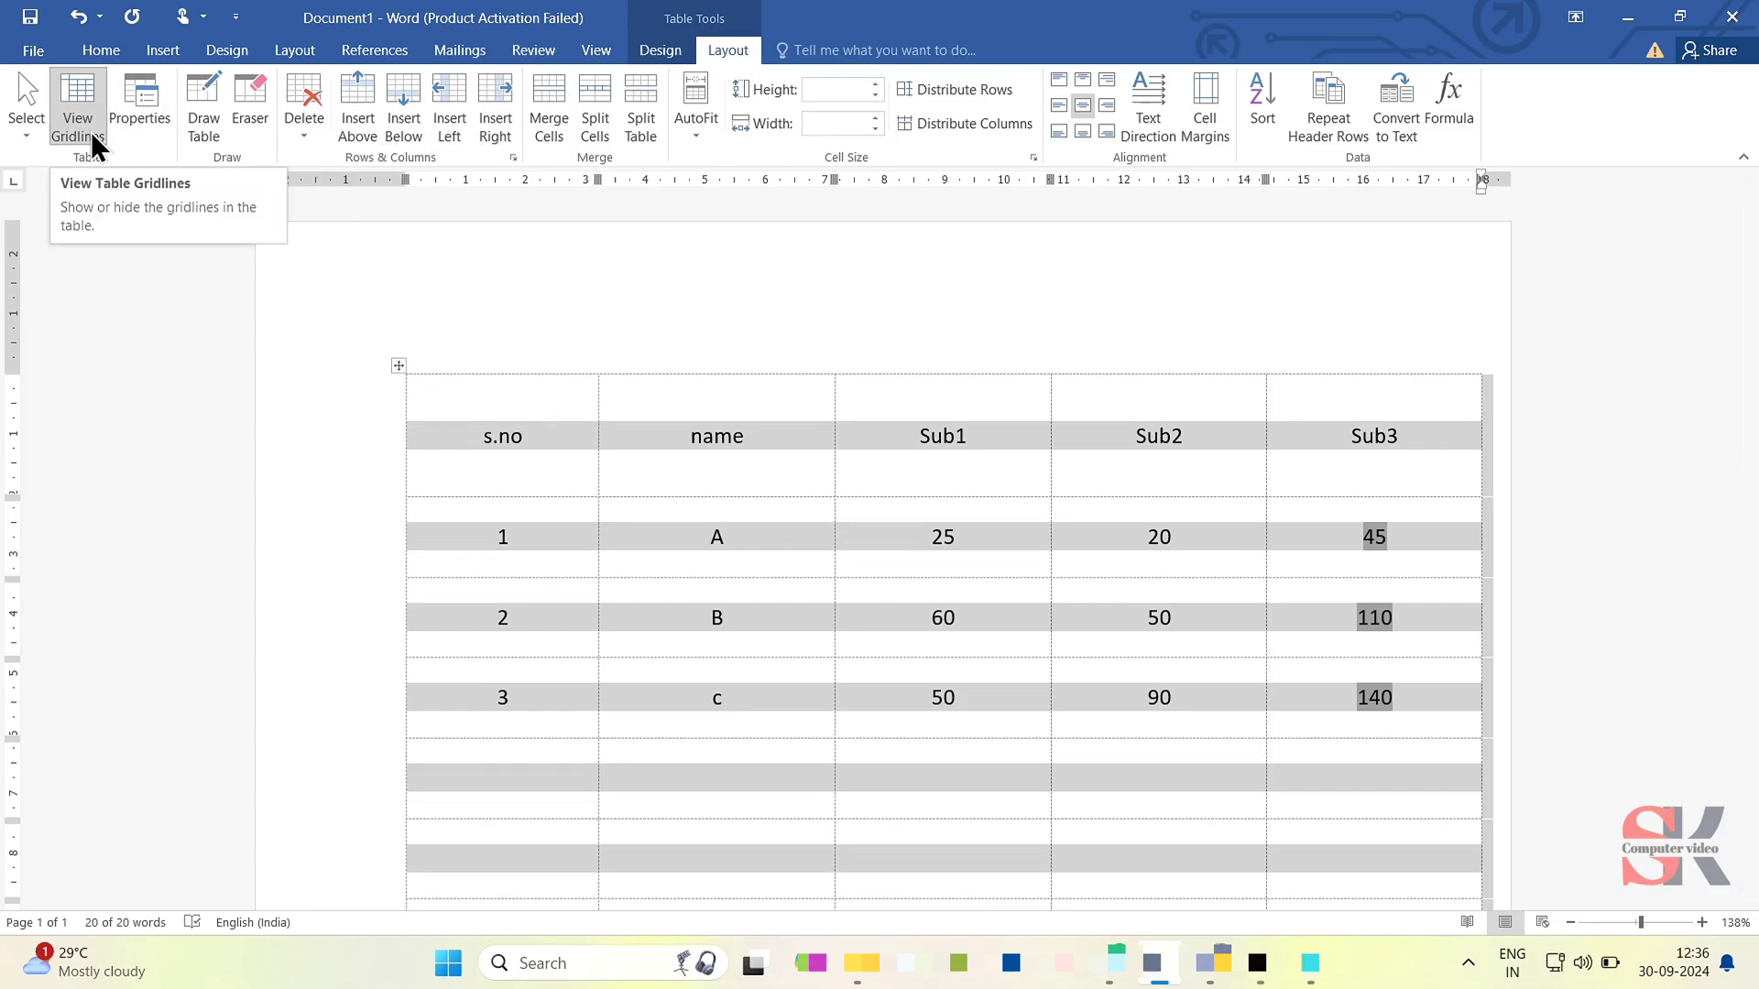
left_click(639, 49)
left_click(1091, 121)
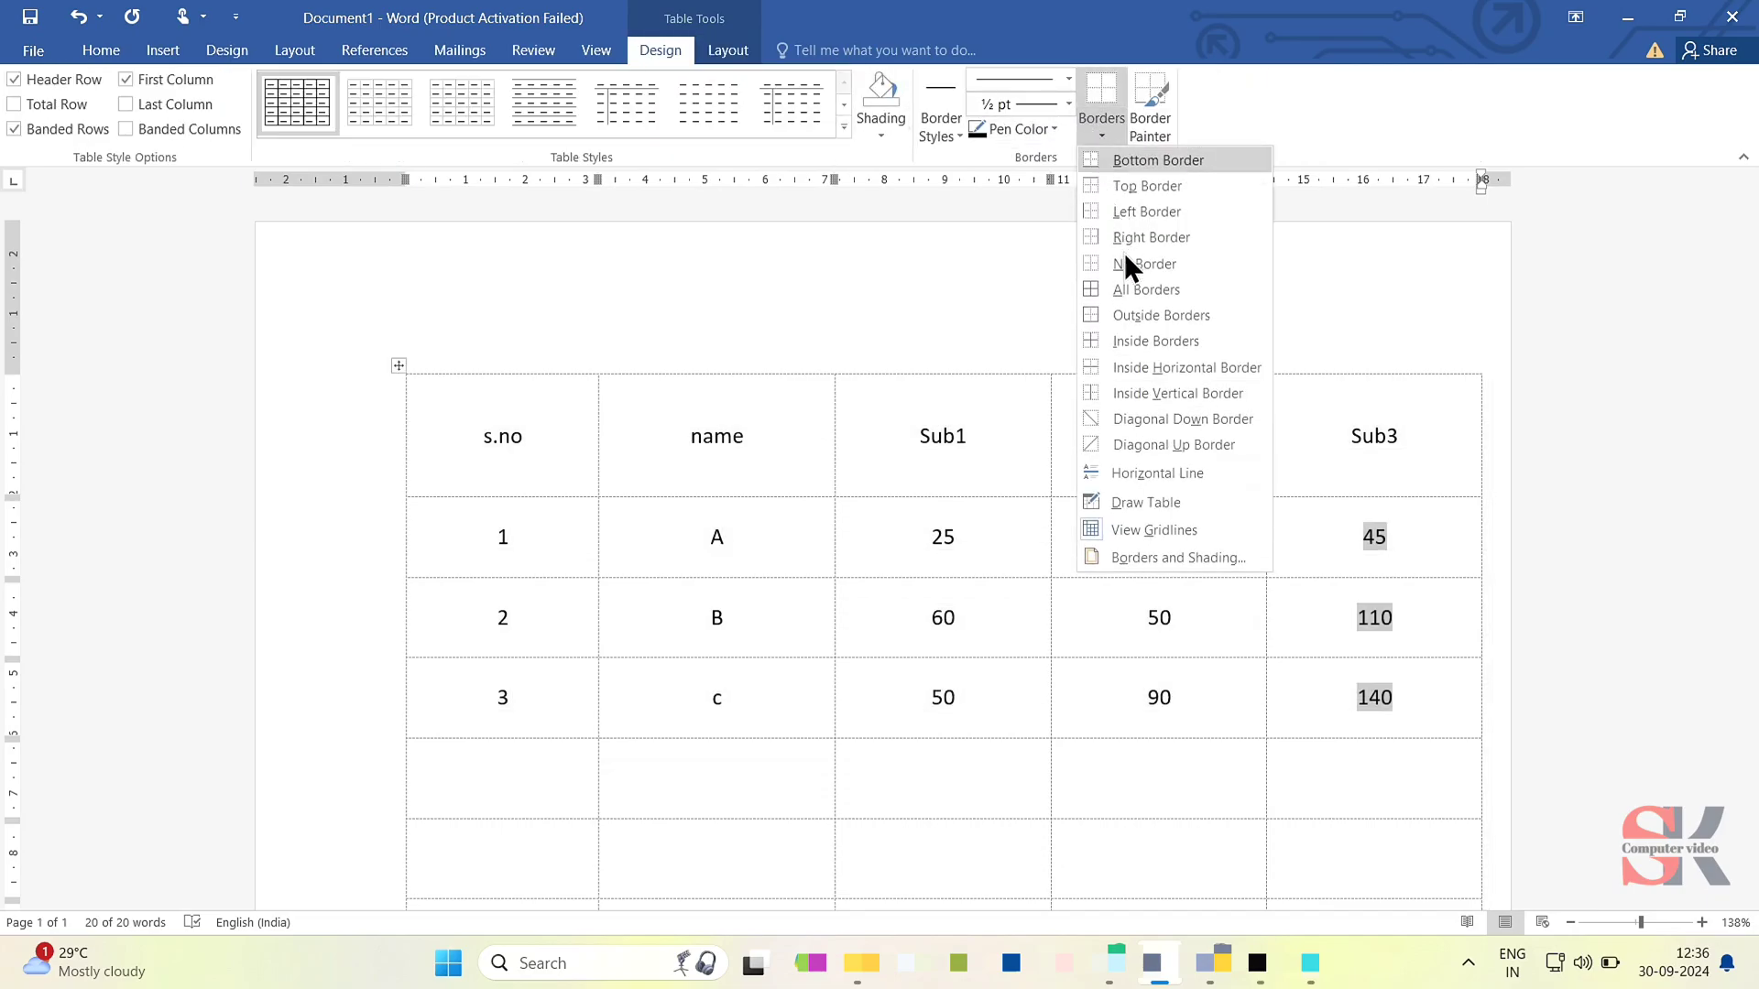
left_click(1130, 288)
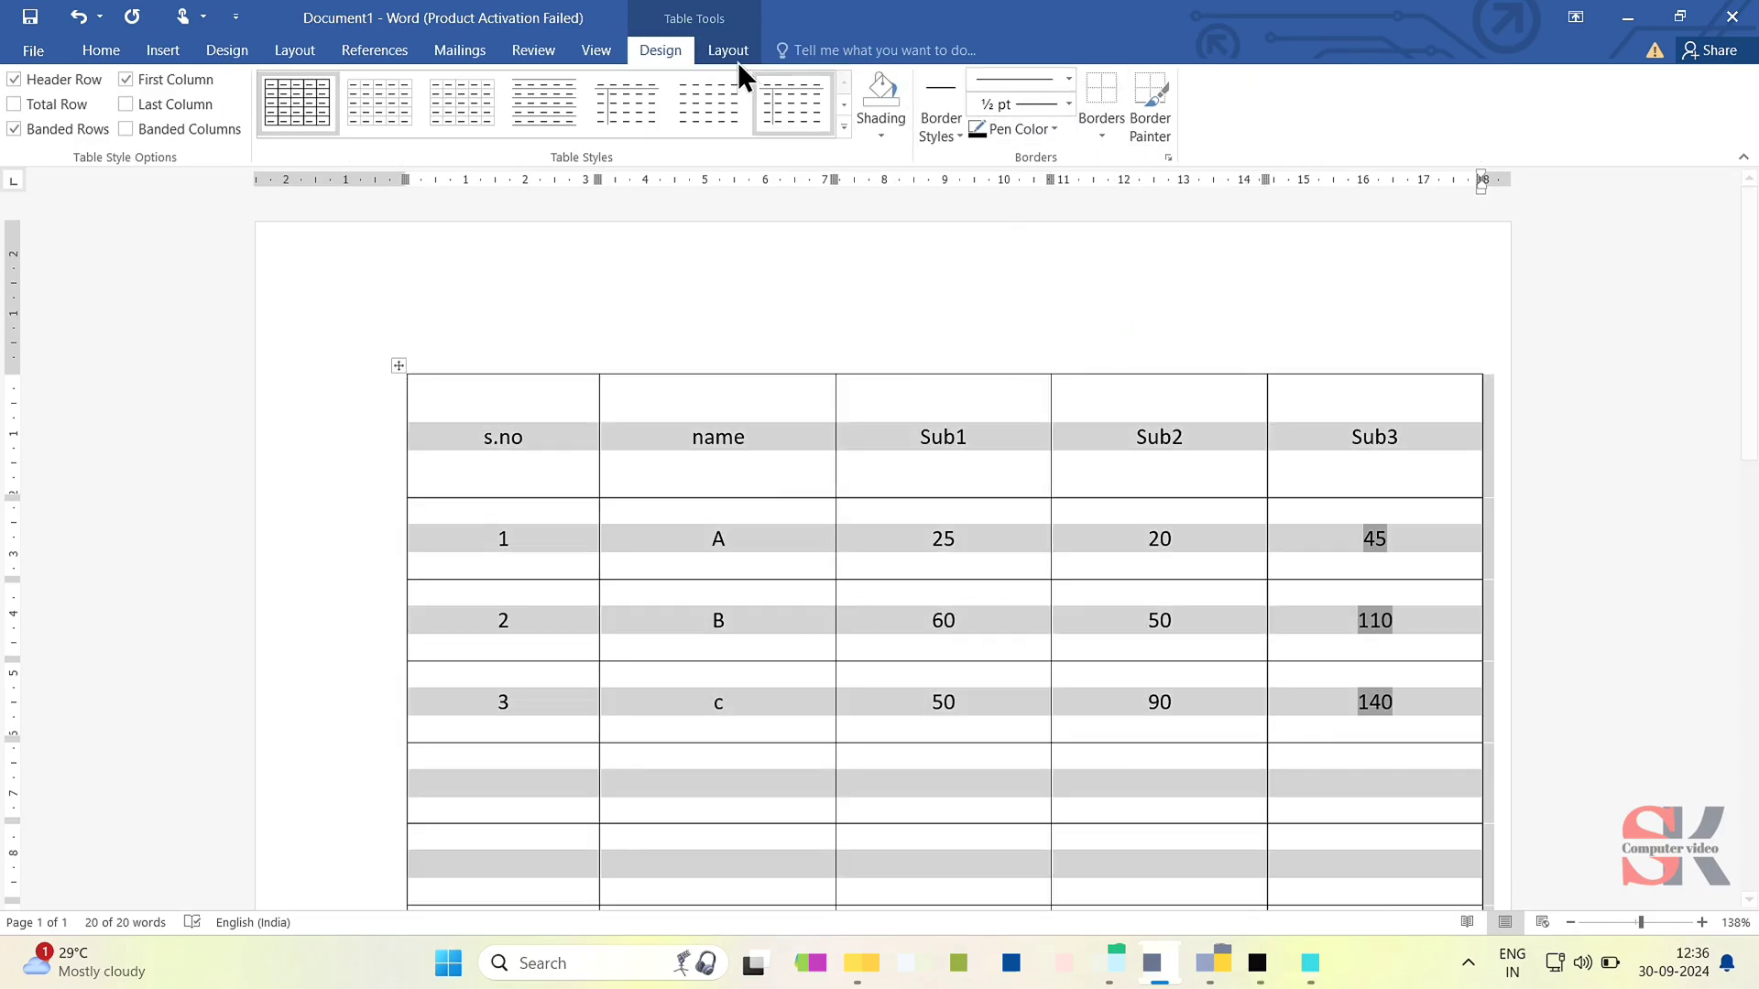
left_click(723, 48)
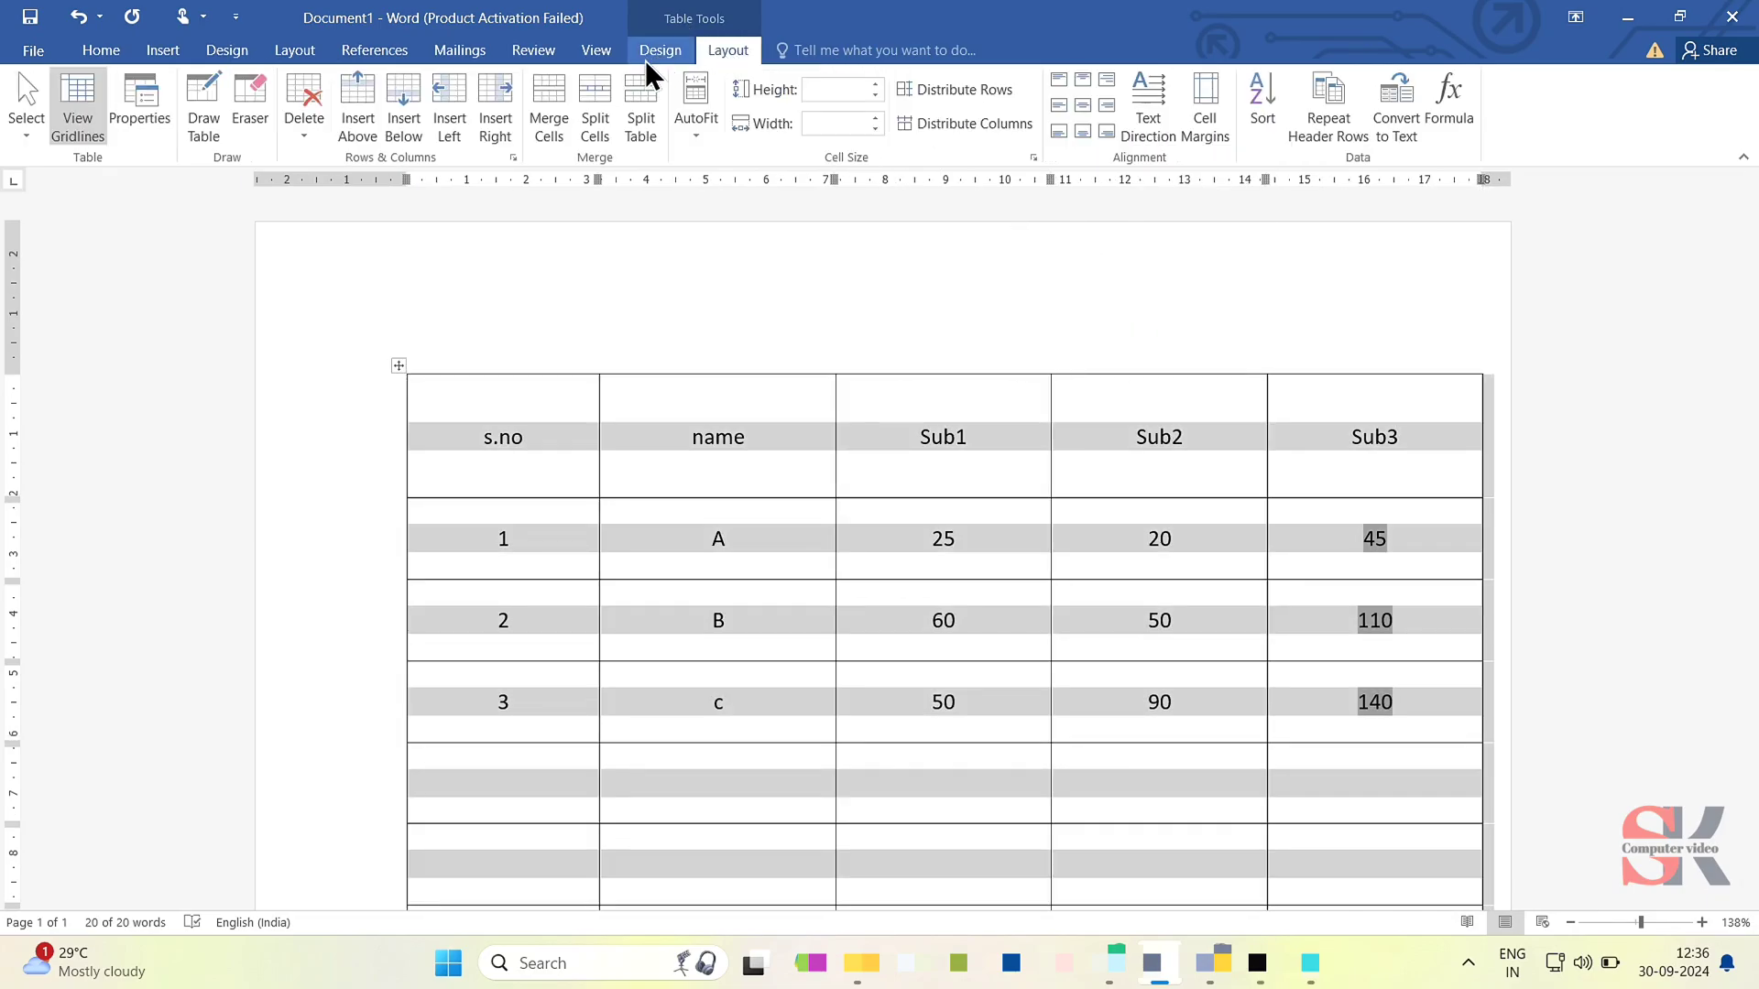
left_click(84, 86)
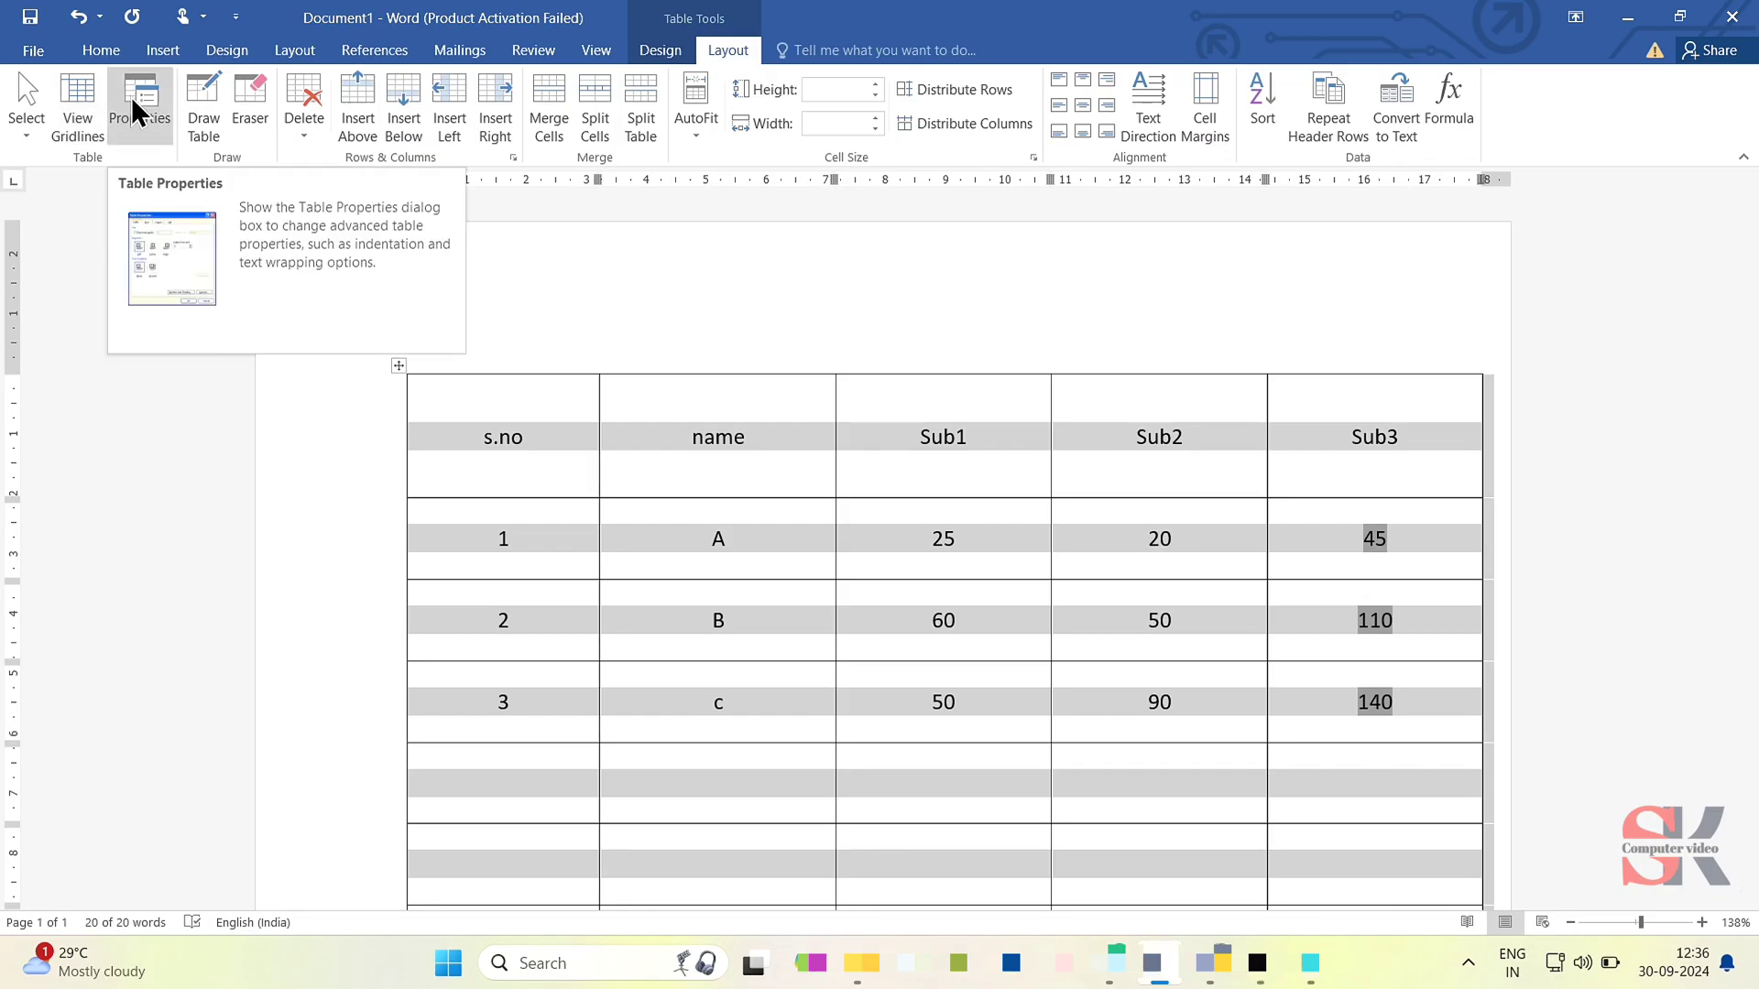
- Shrink the whole table from its lower corner until the s.no header cell is about 2.4 cm wide and 1.15 cm high
left_click(130, 96)
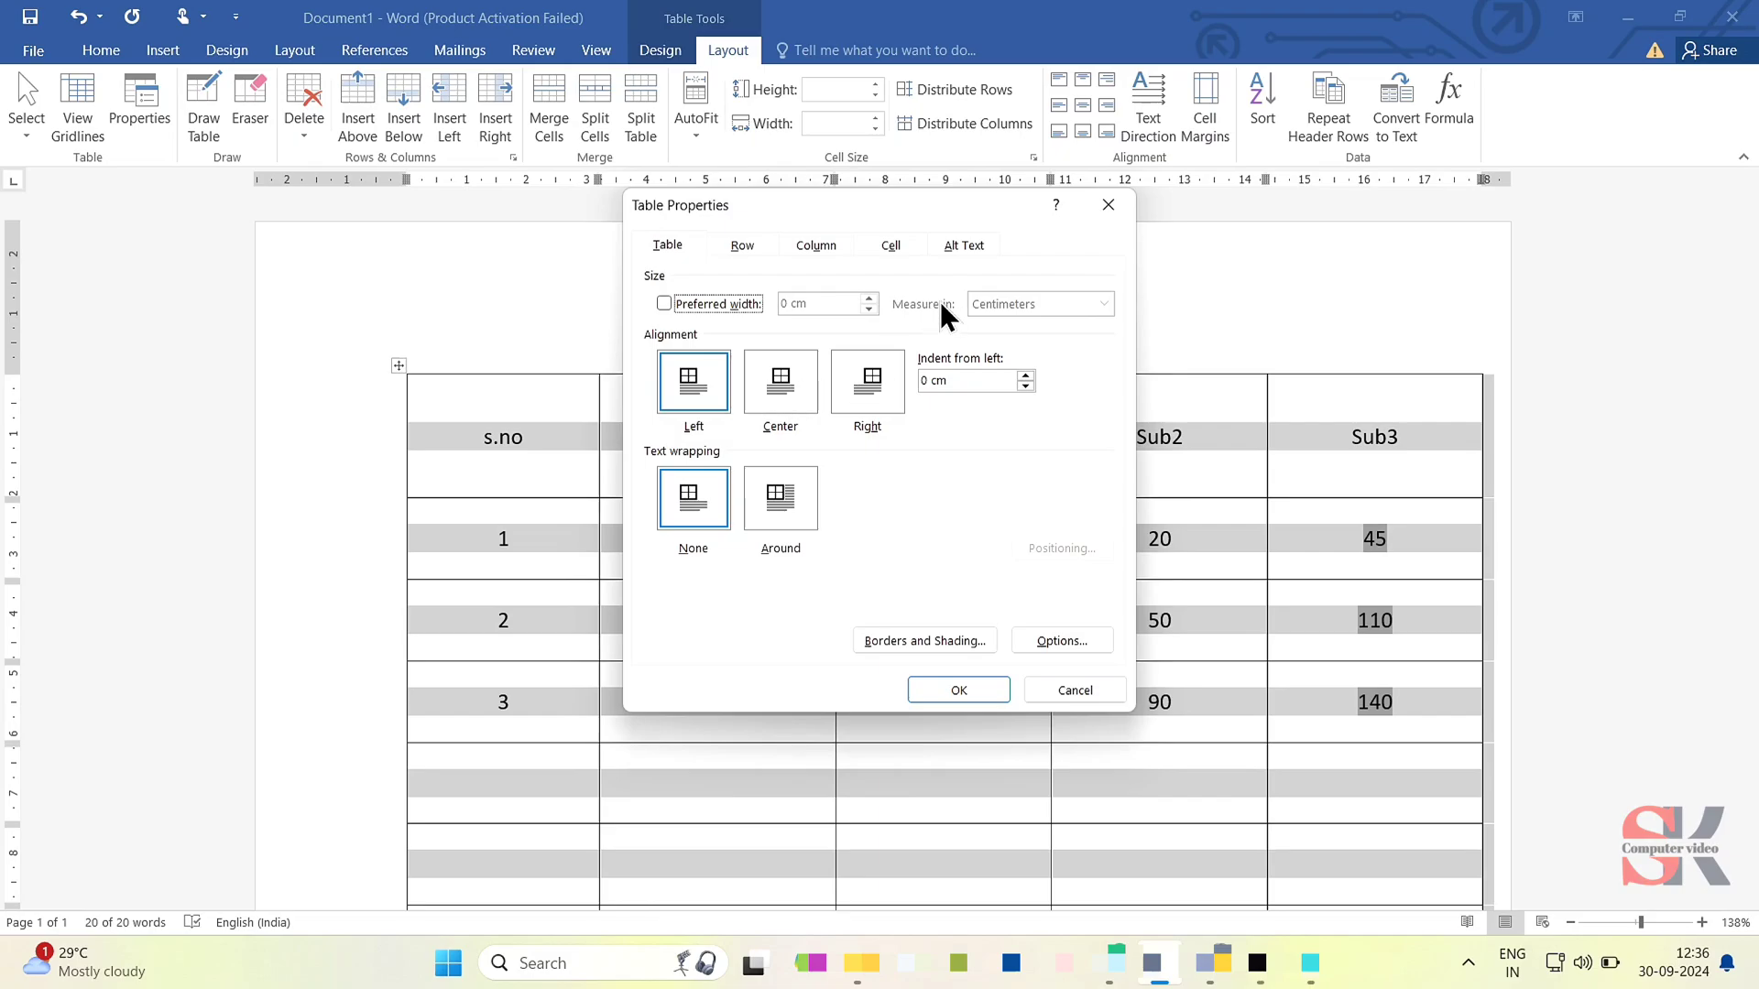
left_click(1113, 212)
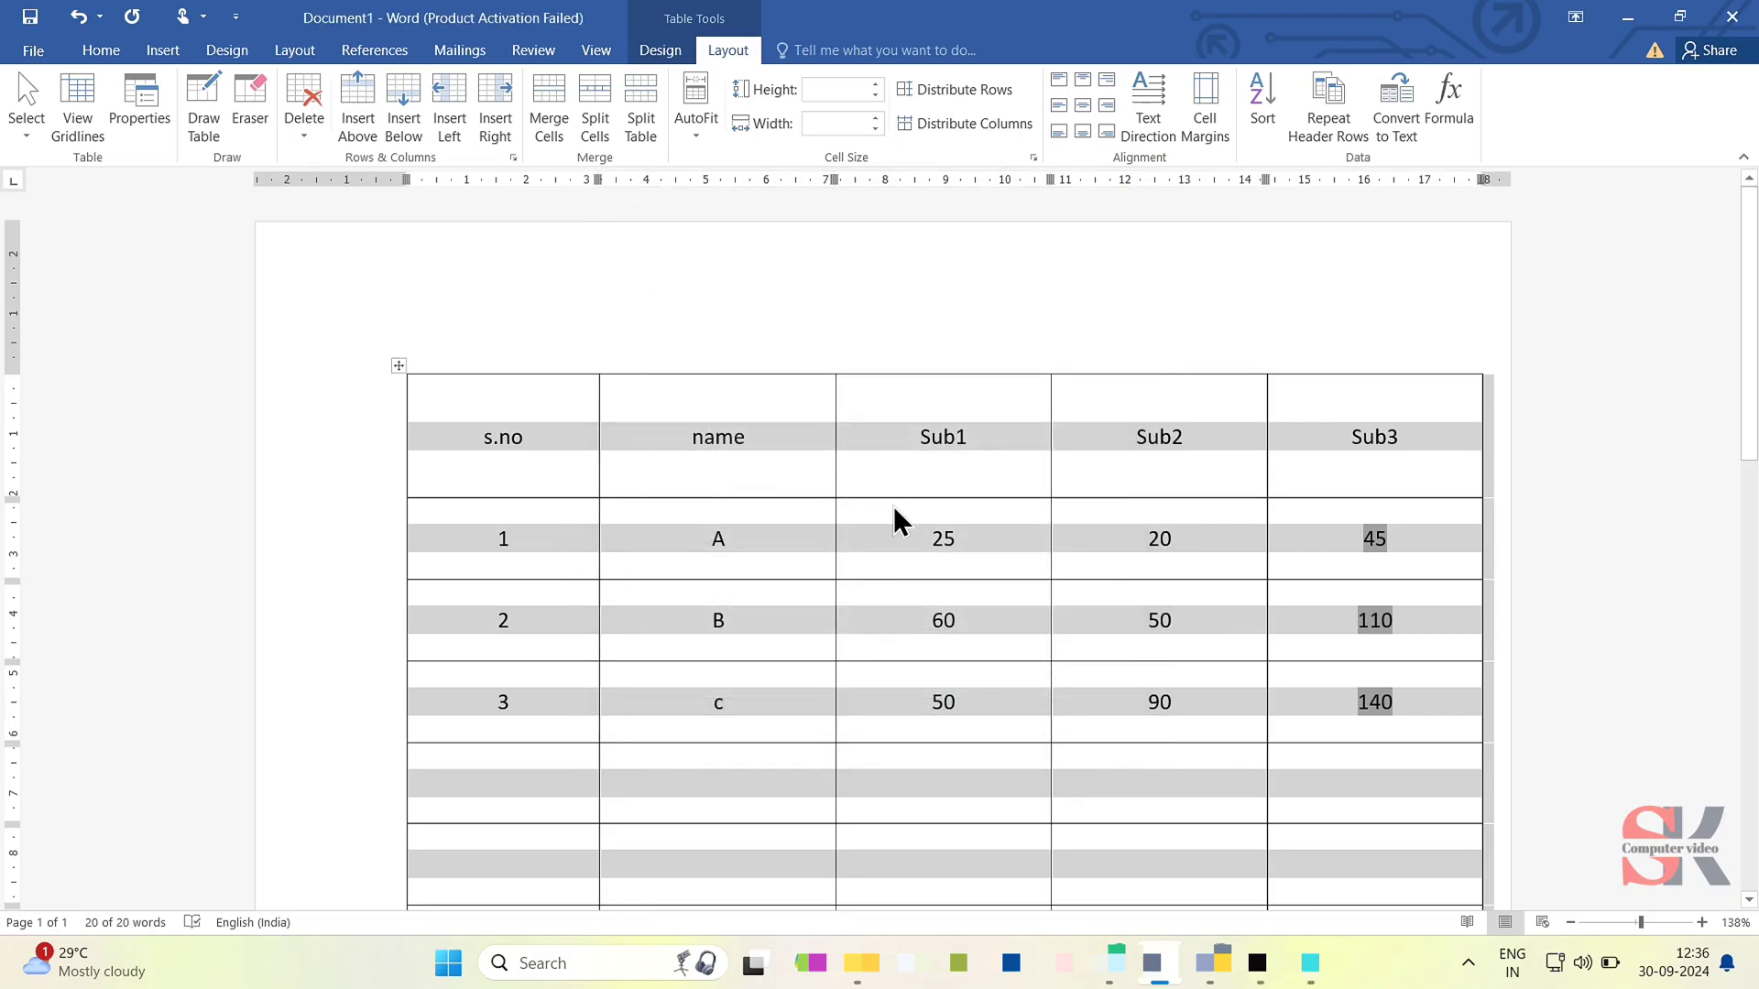
scroll(896, 522, "down", 5)
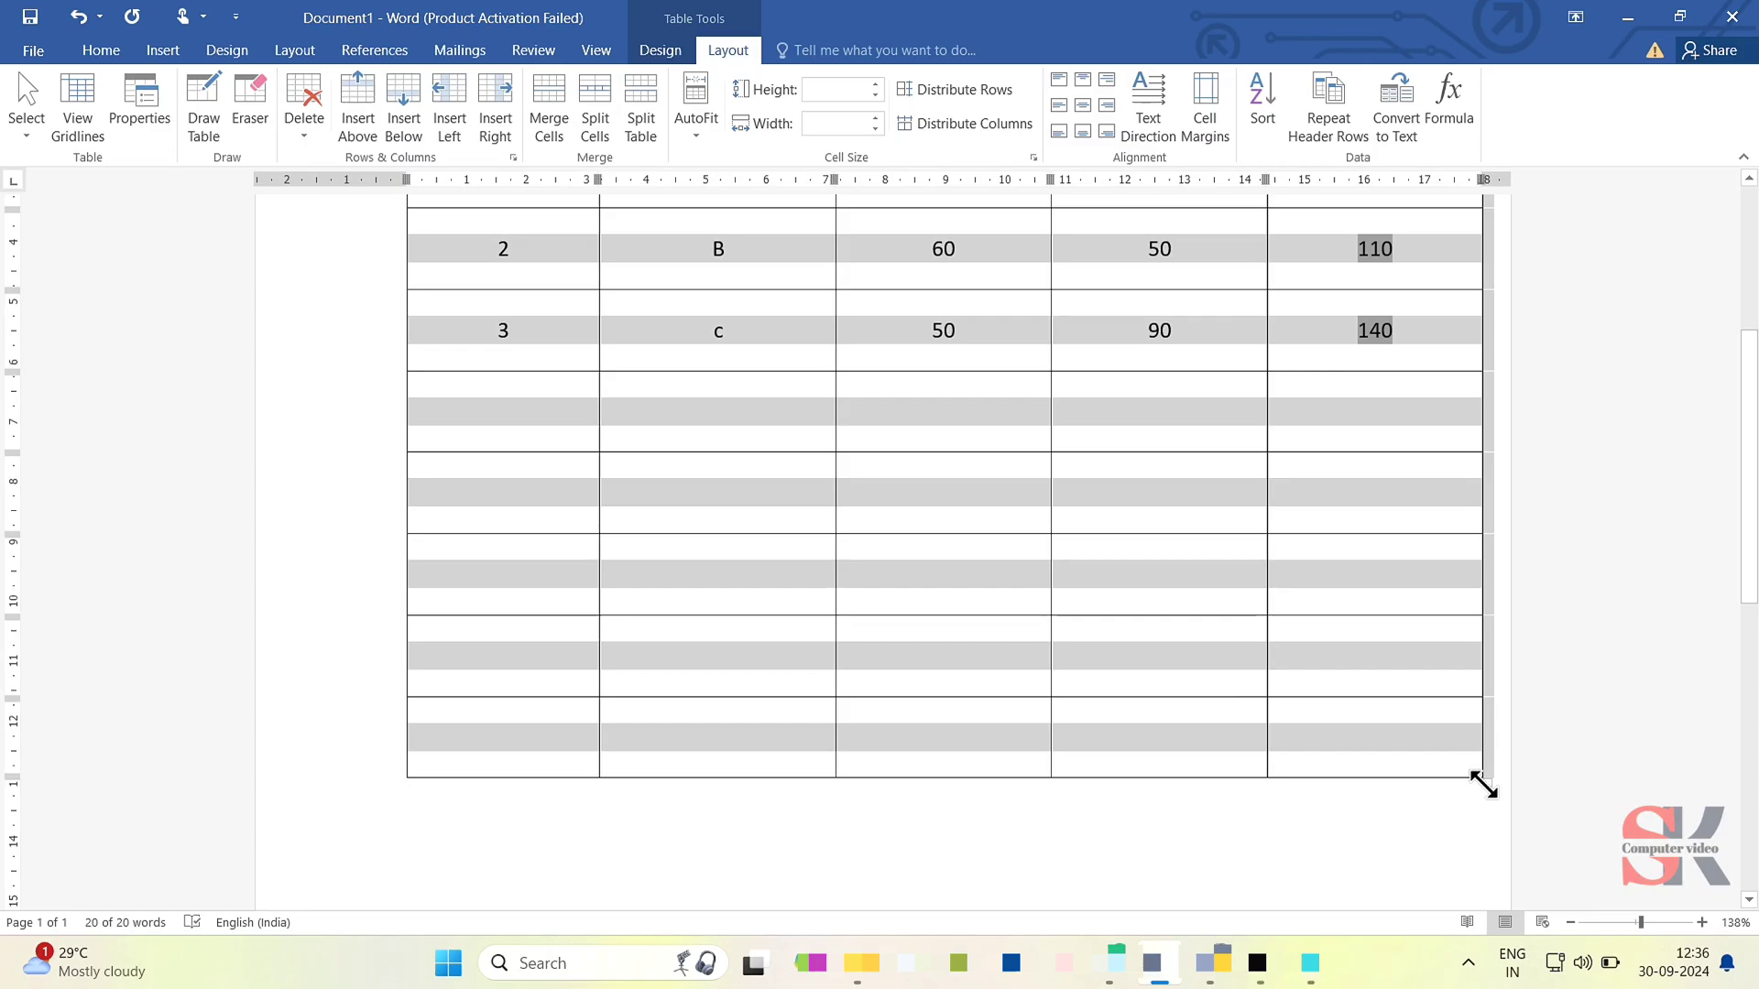
left_click_drag(1482, 785, 1209, 438)
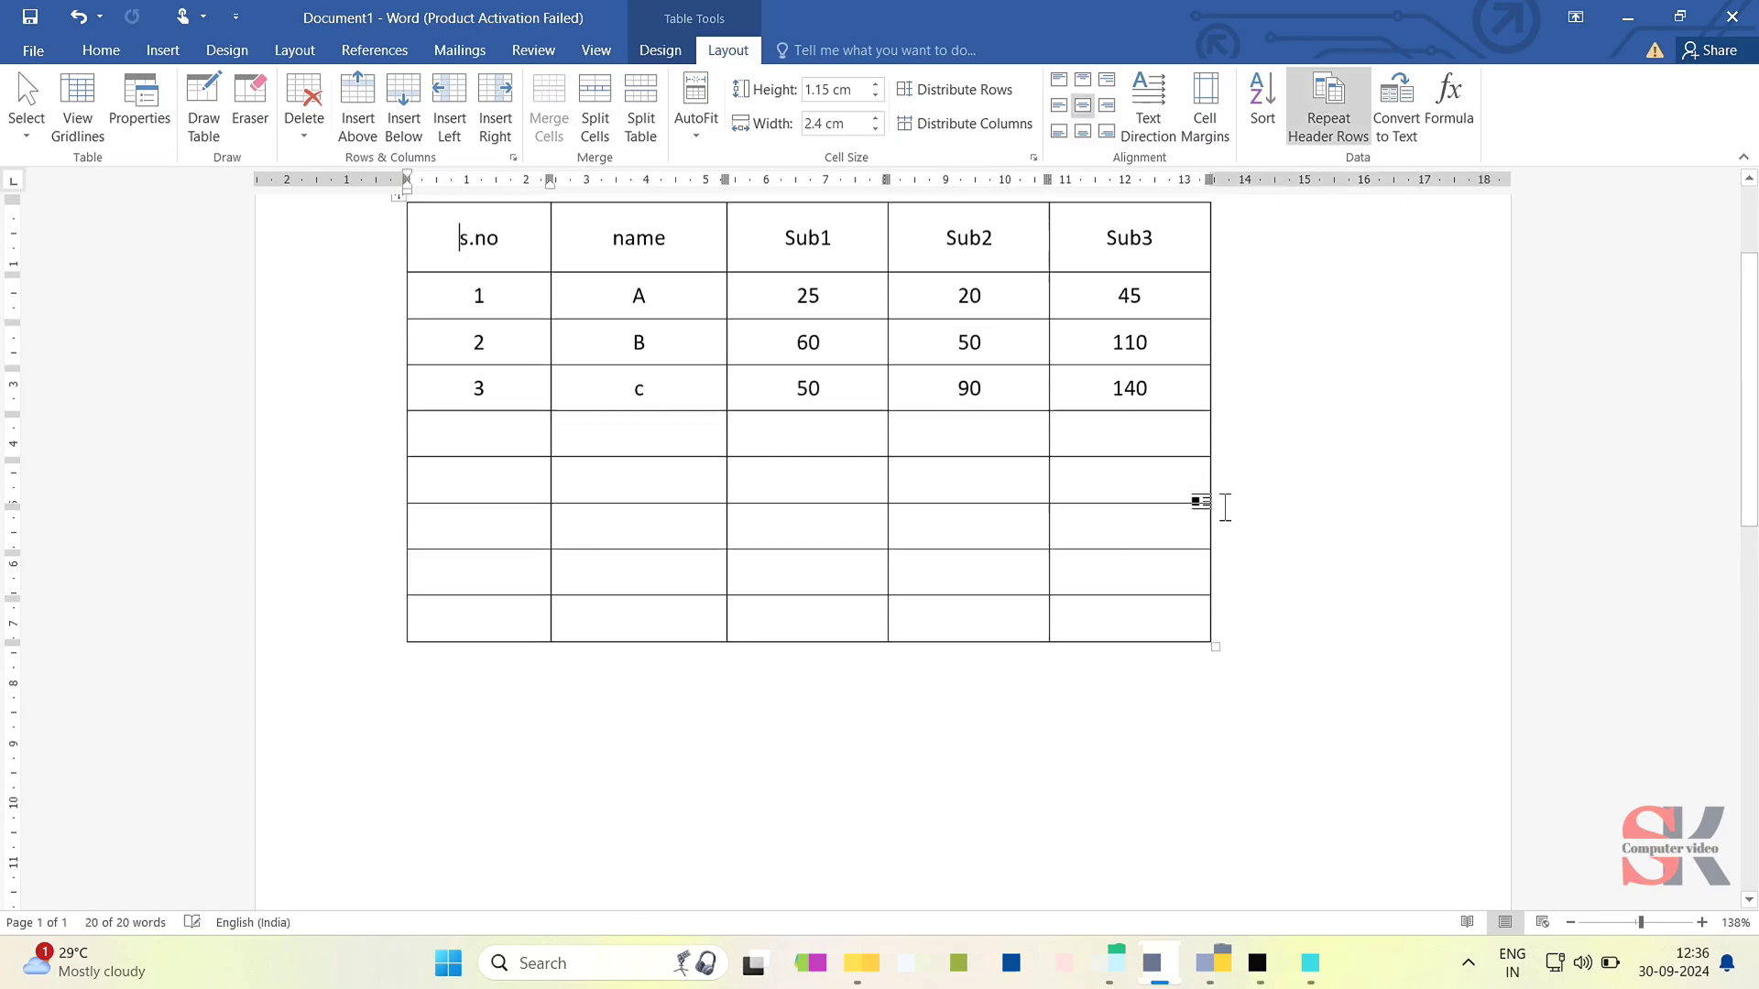
scroll(1224, 507, "up", 2)
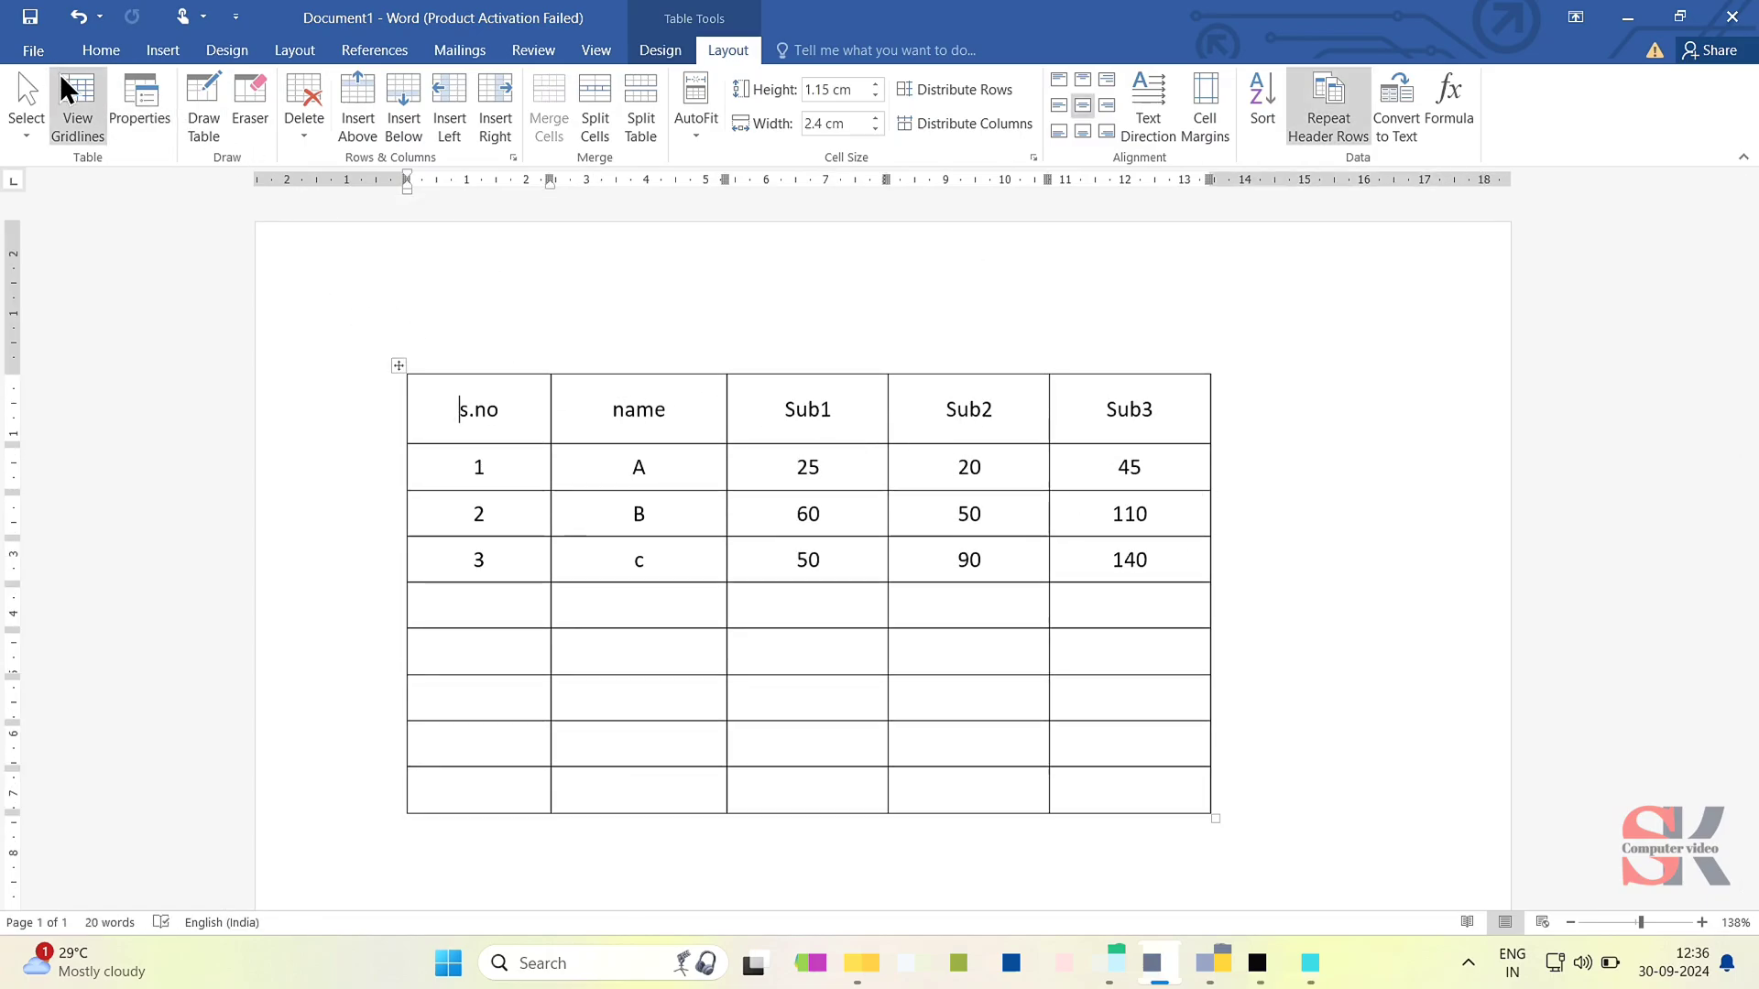
- Set the table's alignment on the page to Center in its table properties
left_click(135, 108)
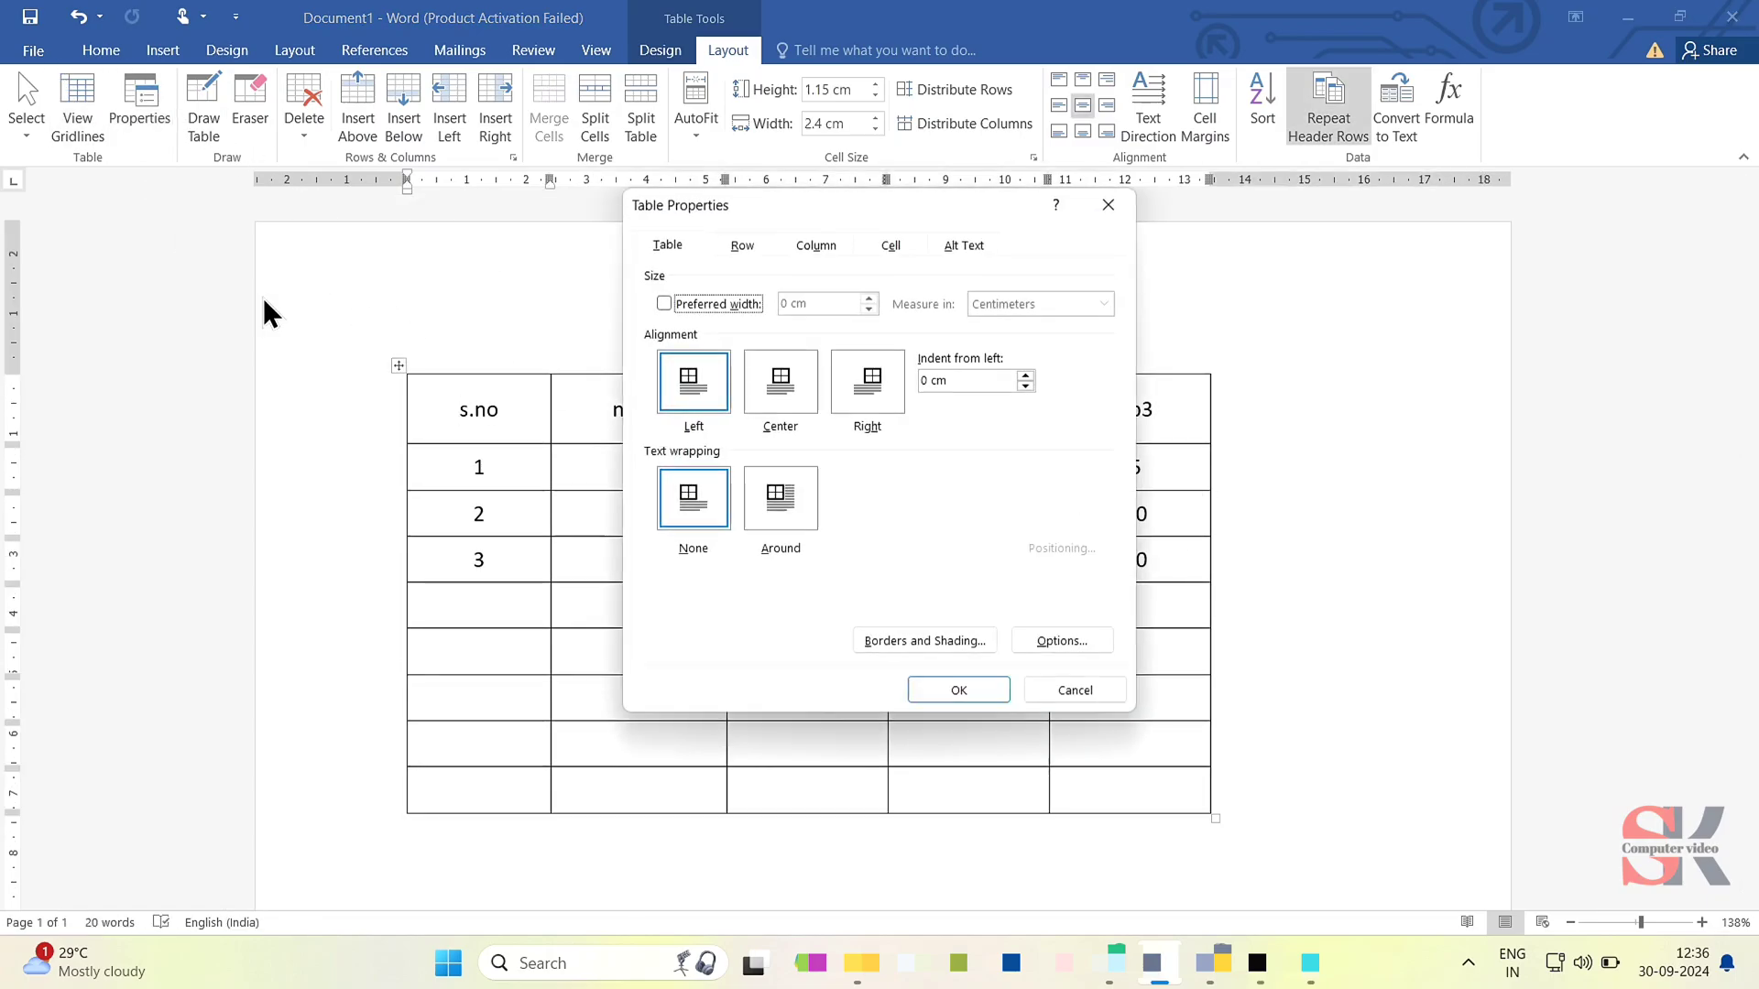
left_click(786, 399)
left_click(958, 691)
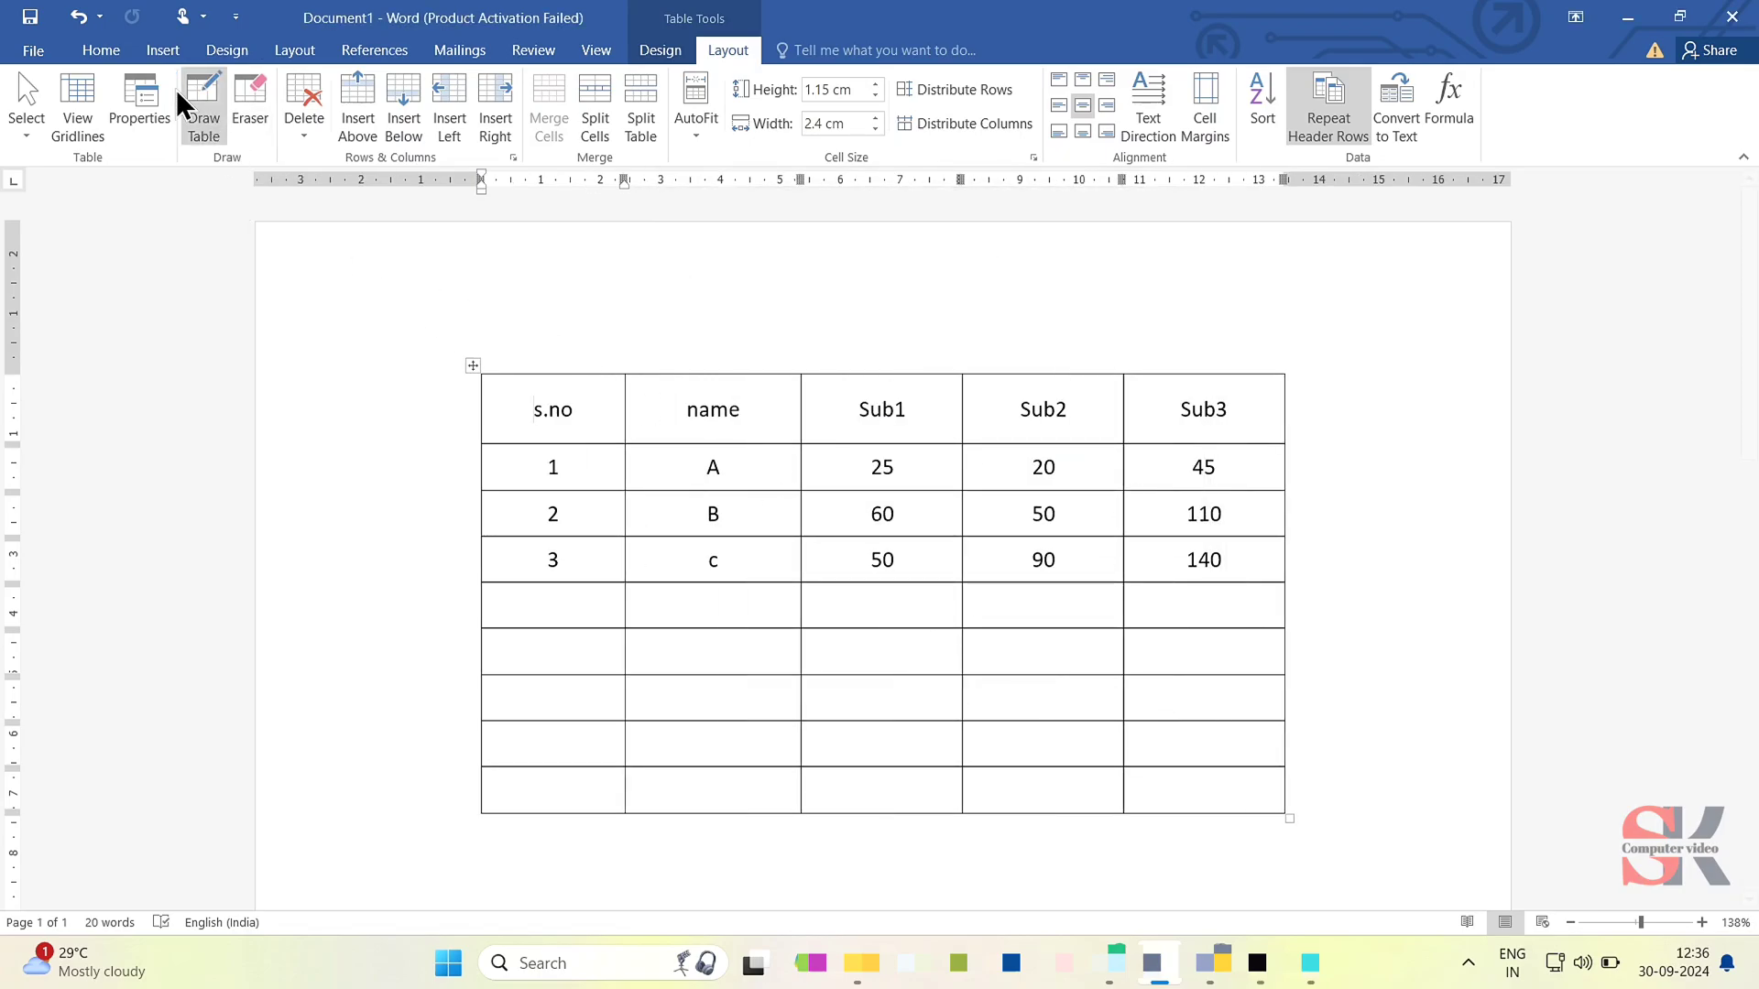
- Review the row, column and cell settings in the table properties without changing them
left_click(139, 101)
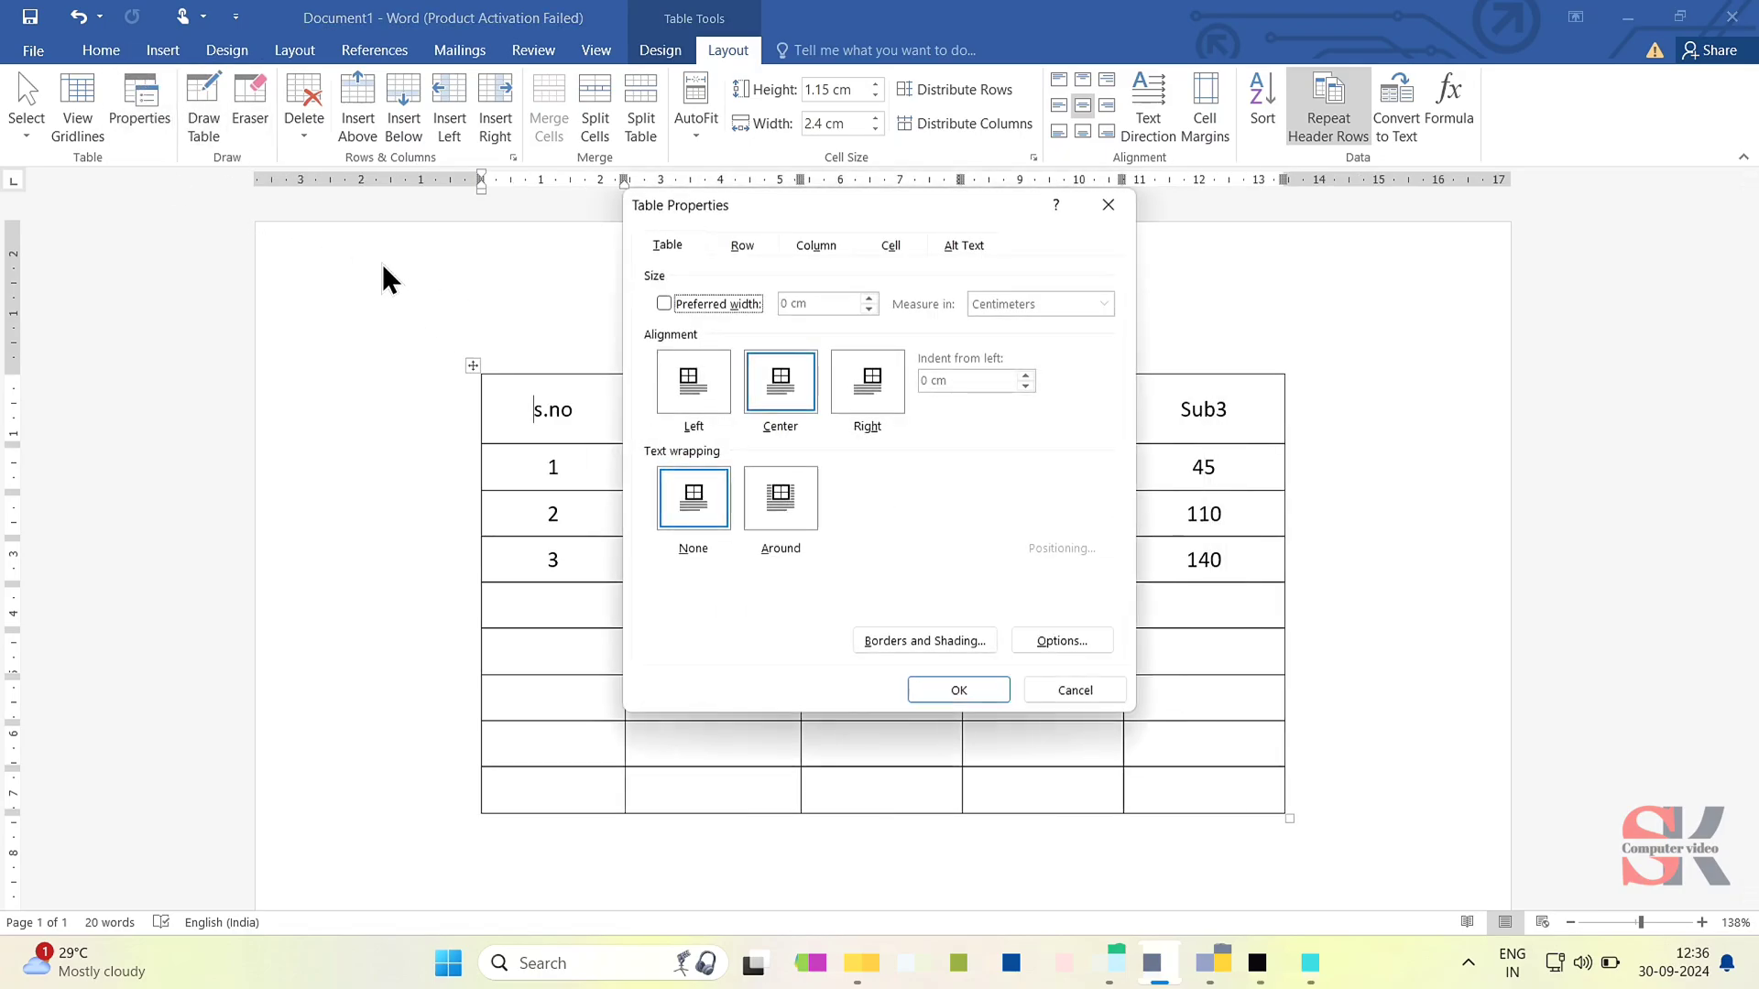
left_click(736, 248)
left_click(815, 246)
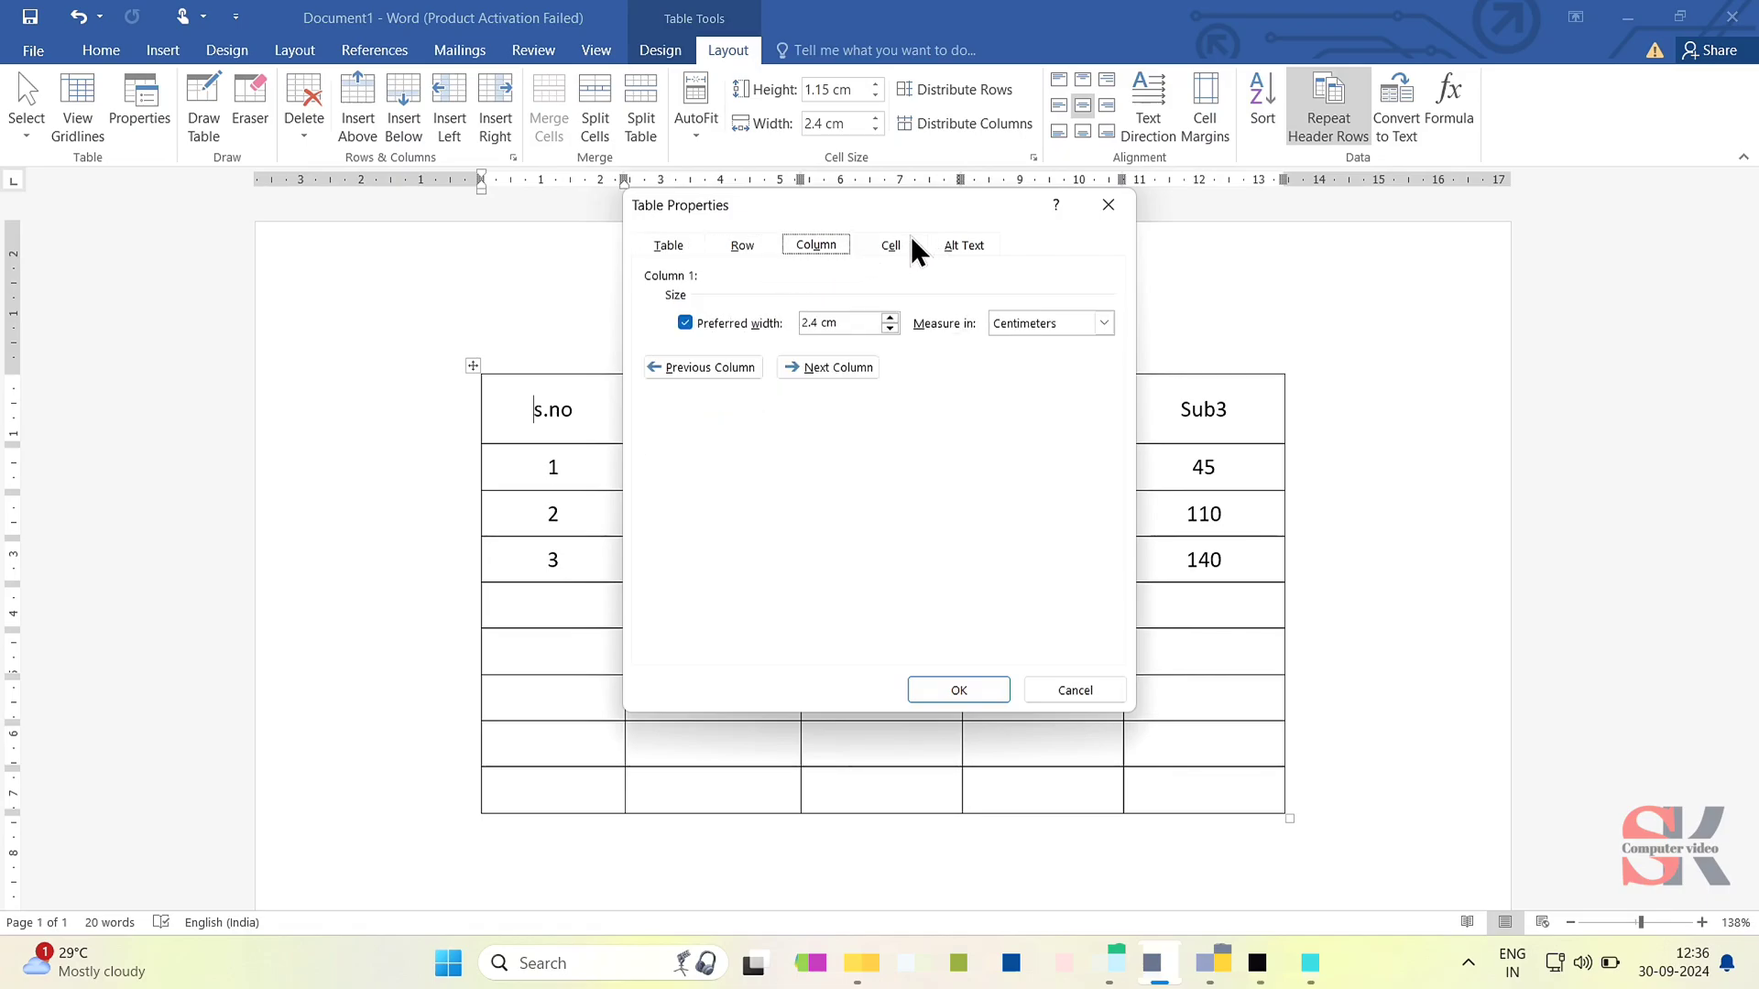
left_click(901, 241)
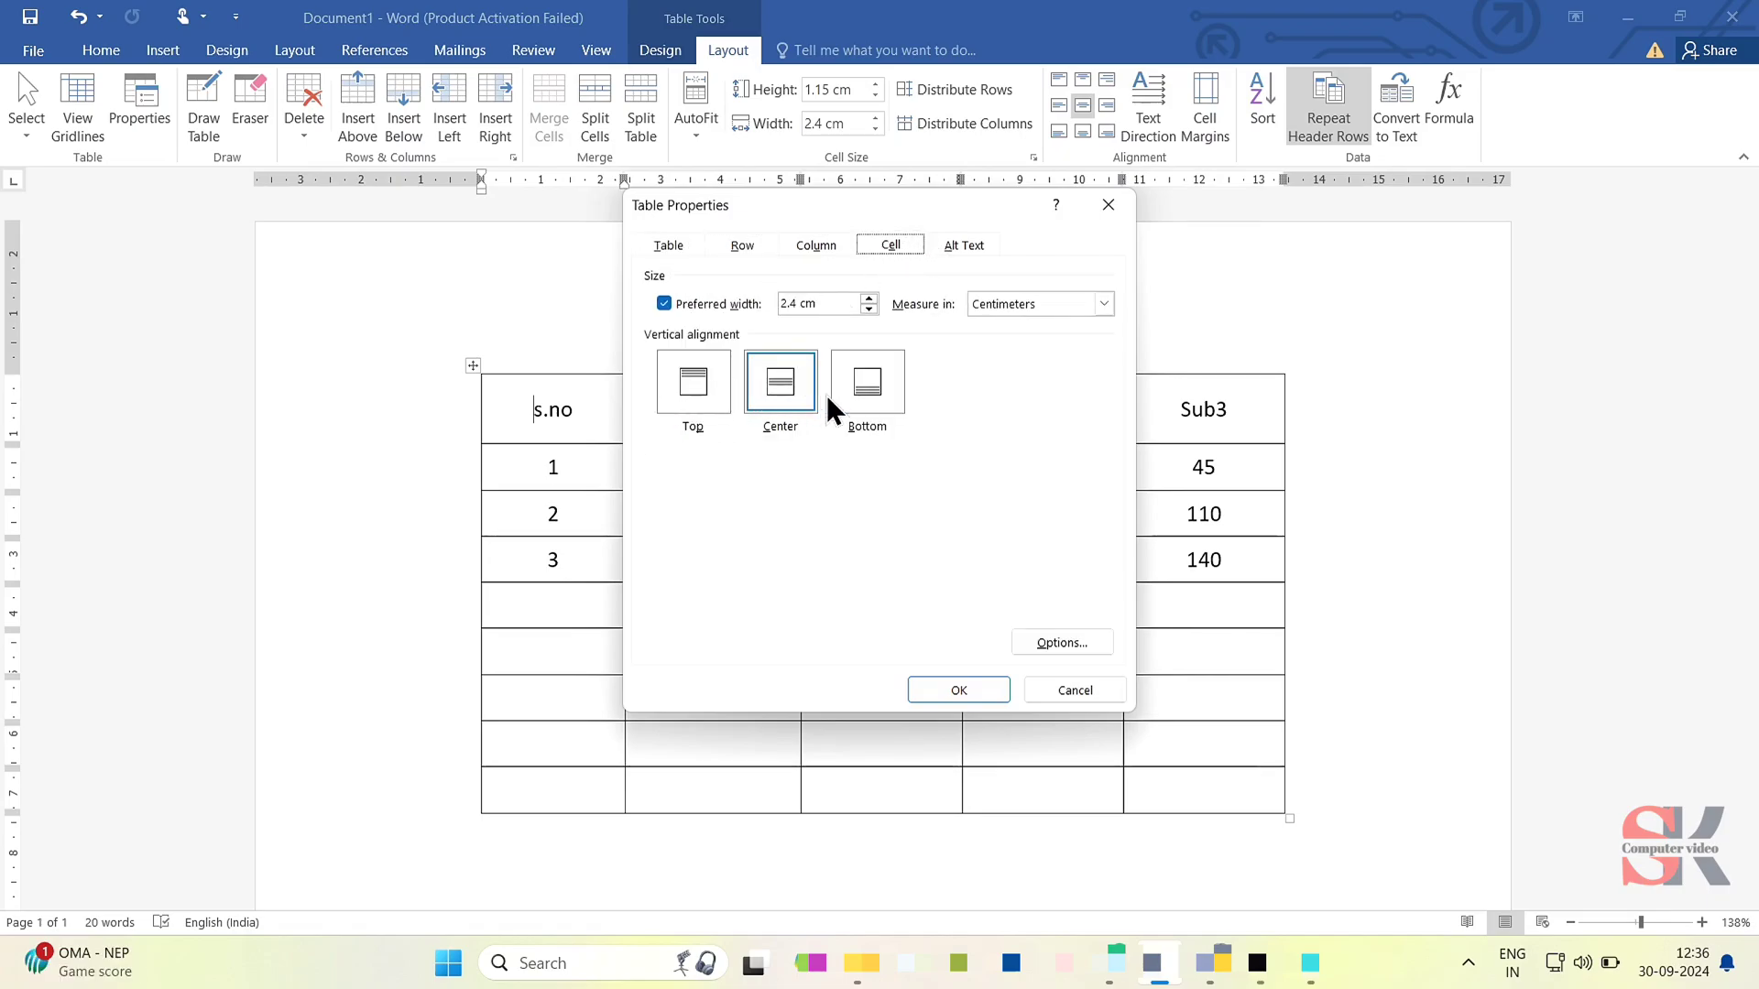
left_click(1101, 205)
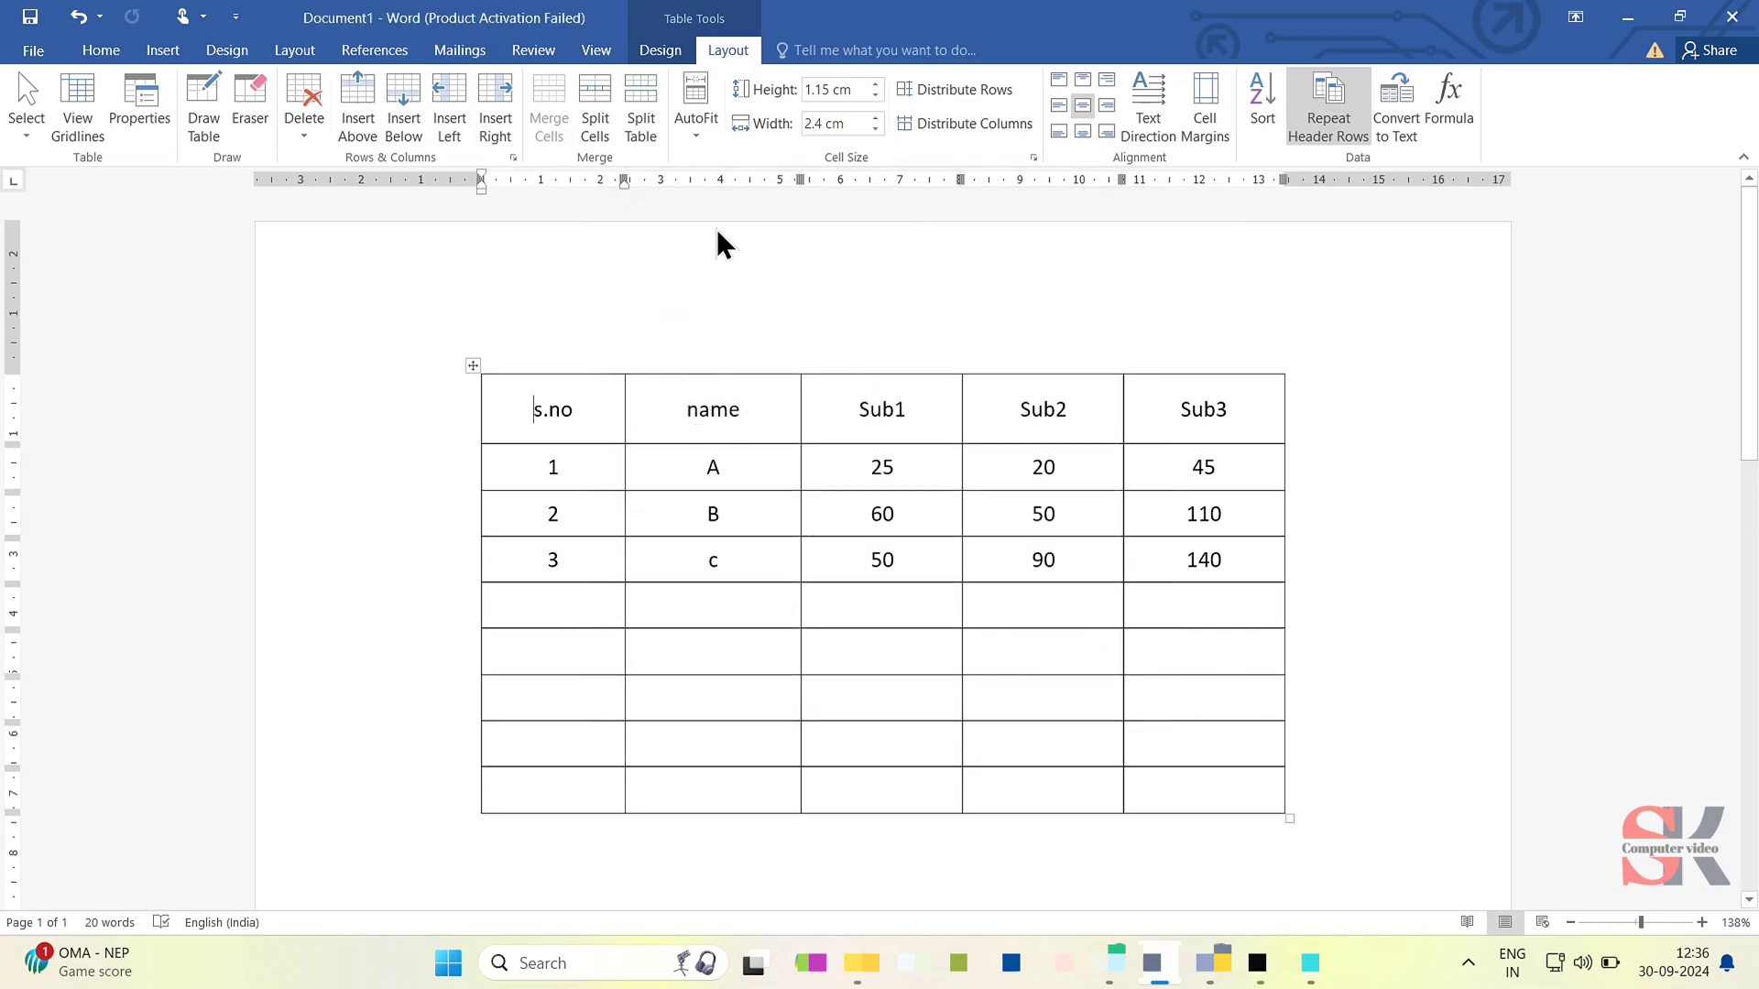